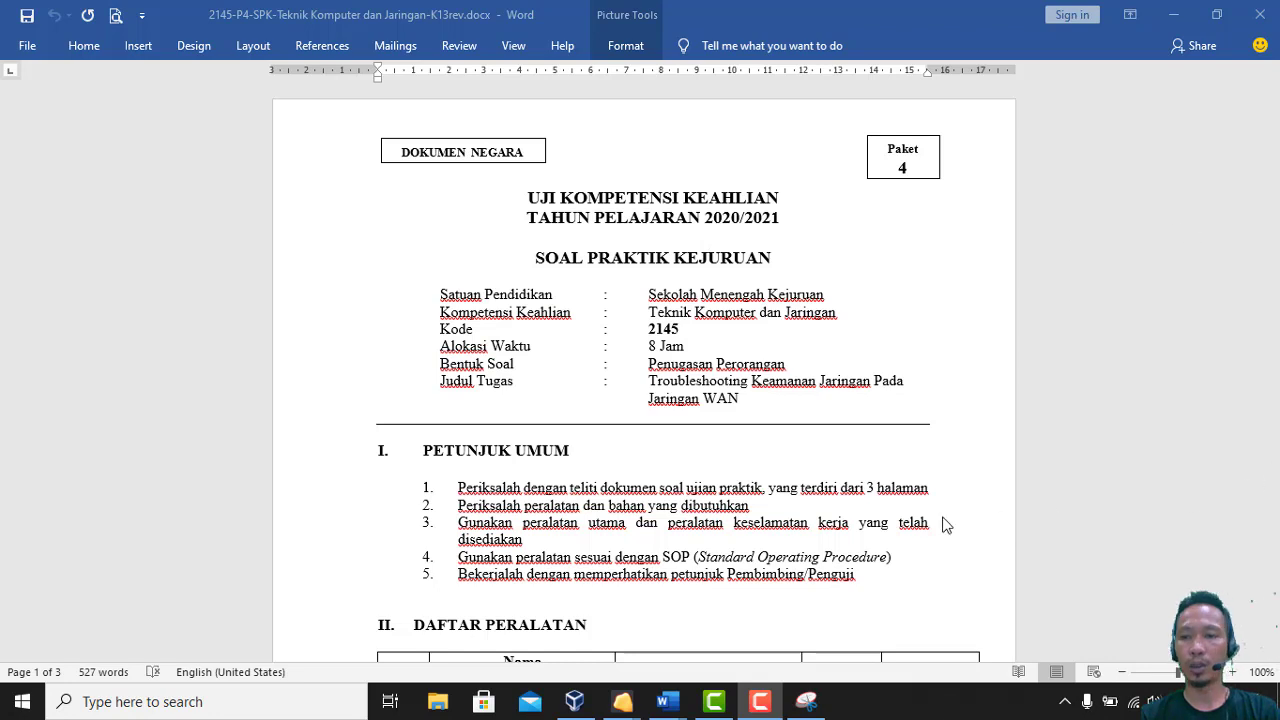
Scroll the exam document from its cover section down to the GAMBAR KERJA diagram on page 3
{"action": "left_click", "coordinate": [893, 512]}
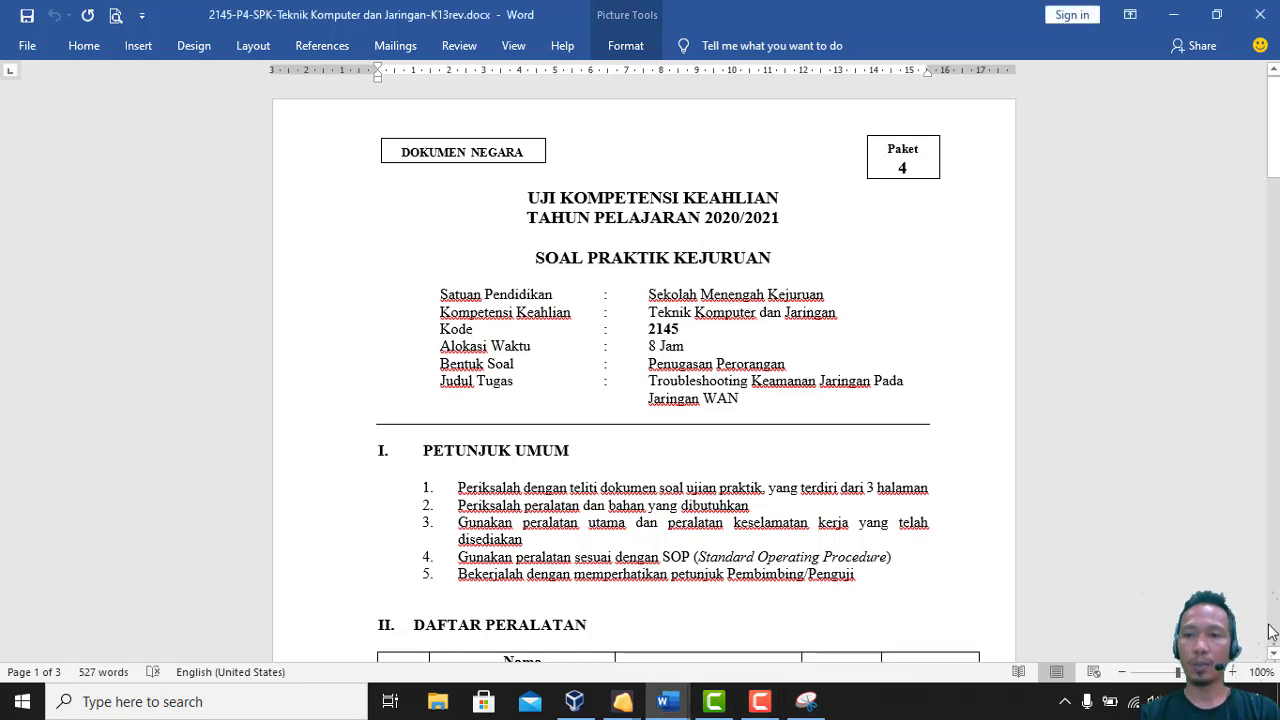
{"action": "scroll", "coordinate": [1274, 655], "scroll_direction": "down", "scroll_amount": 4}
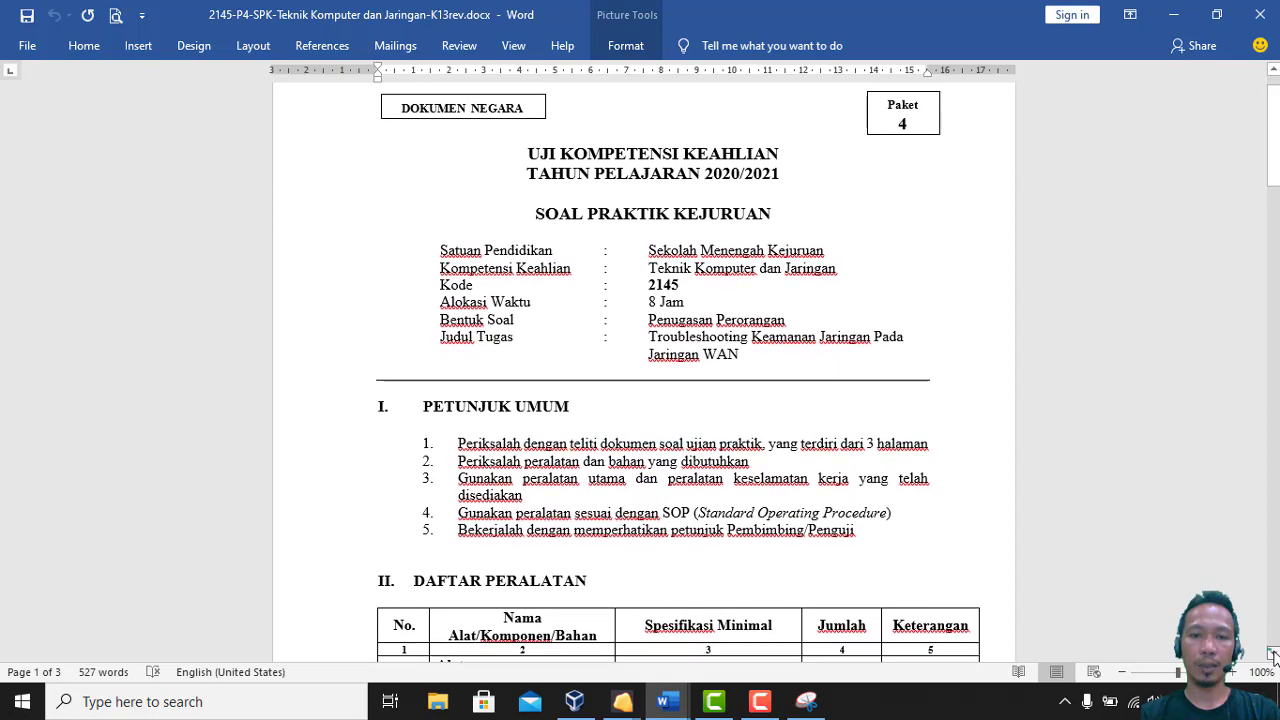
{"action": "scroll", "coordinate": [1274, 655], "scroll_direction": "down", "scroll_amount": 3}
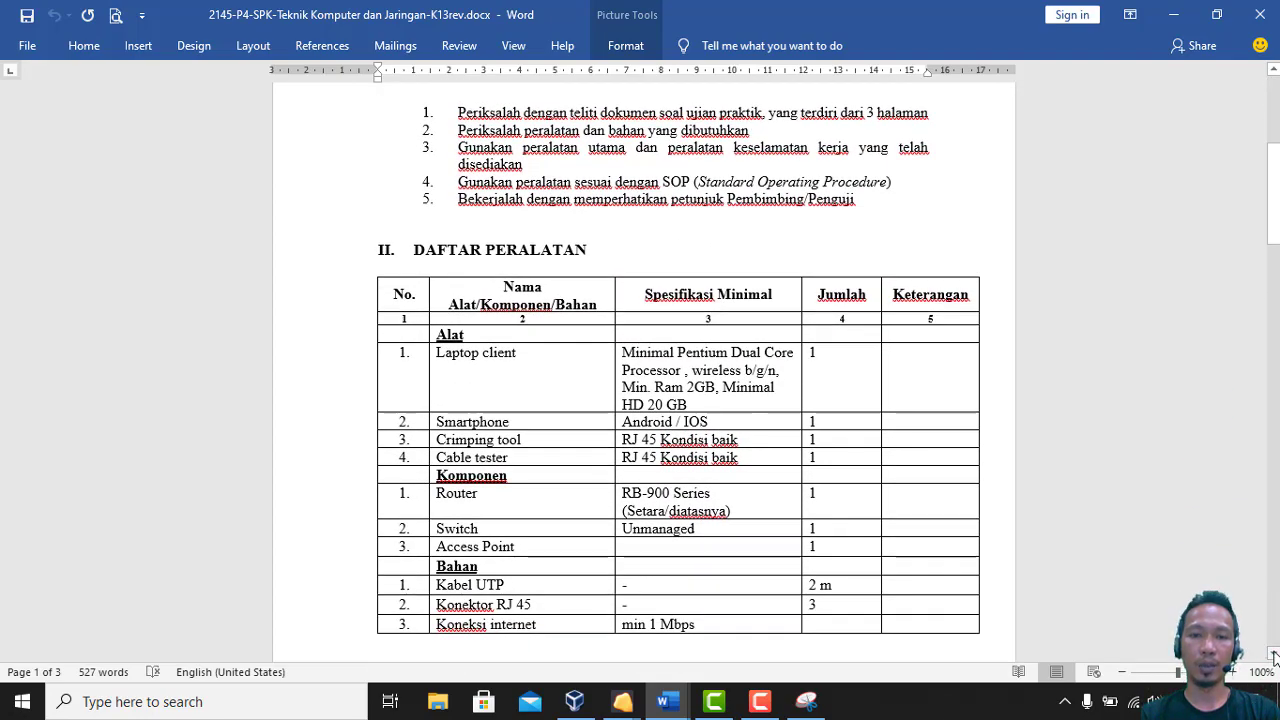
{"action": "scroll", "coordinate": [1274, 655], "scroll_direction": "down", "scroll_amount": 1}
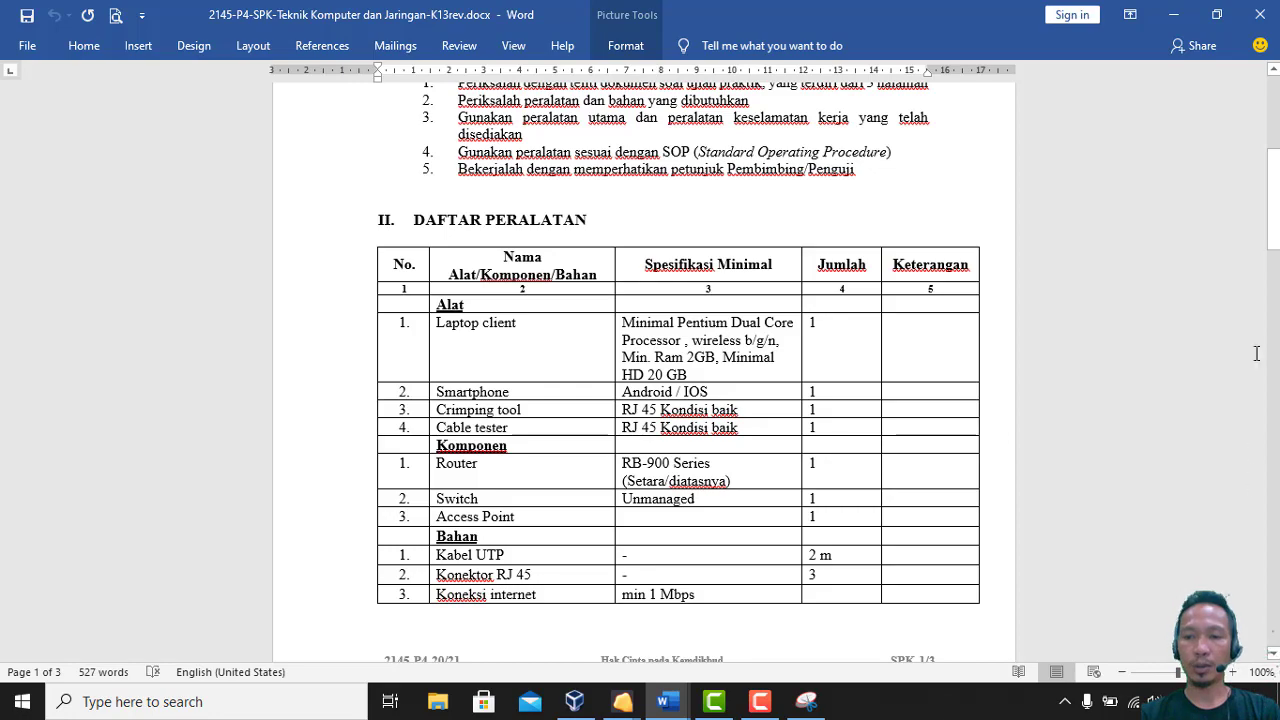
{"action": "left_click_drag", "start_coordinate": [1278, 230], "coordinate": [1274, 576]}
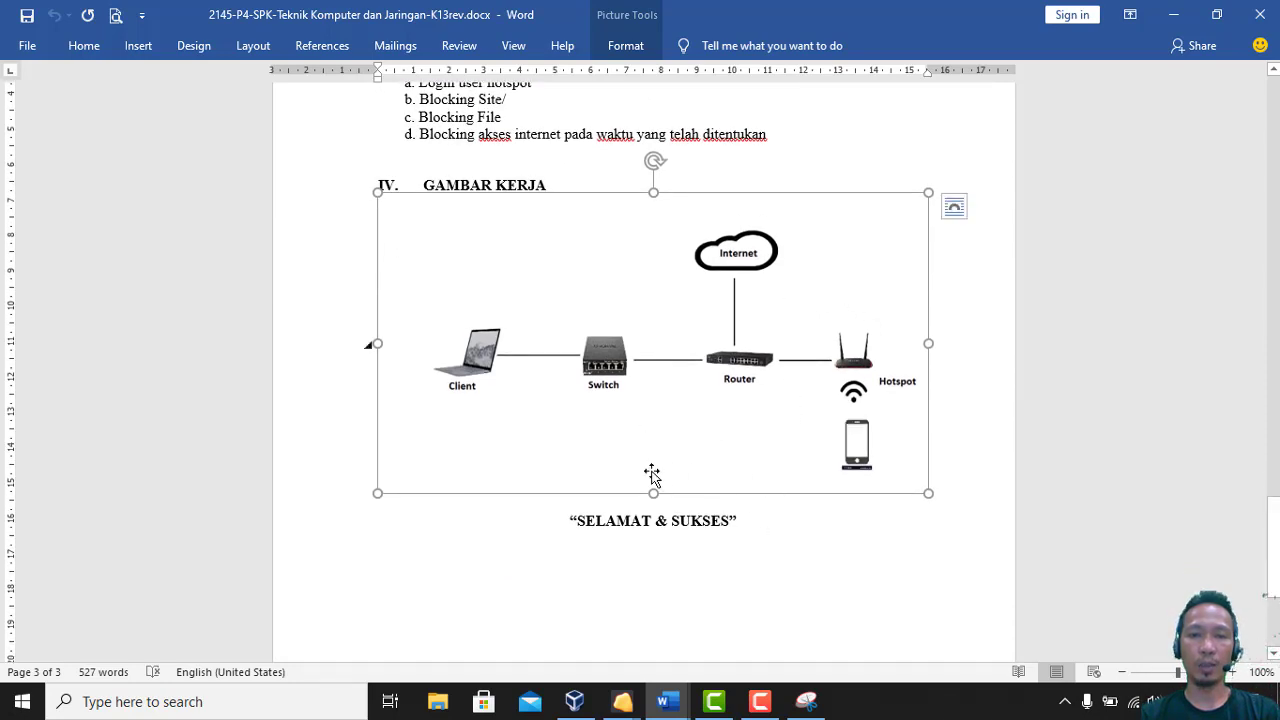
{"action": "left_click", "coordinate": [668, 701]}
Review the lab topology drawing in Document1, then switch to the VirtualBox Manager
{"action": "left_click", "coordinate": [732, 628]}
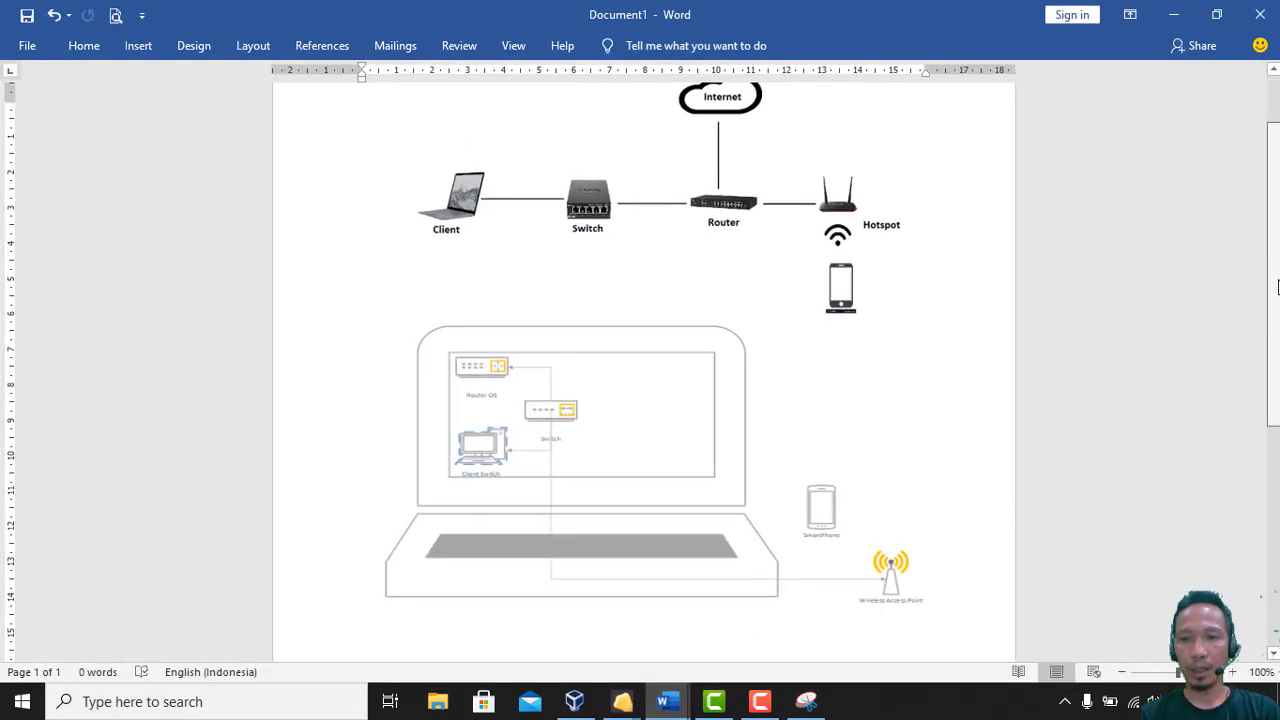
{"action": "scroll", "coordinate": [640, 368], "scroll_direction": "down", "scroll_amount": 1}
{"action": "scroll", "coordinate": [640, 368], "scroll_direction": "up", "scroll_amount": 1}
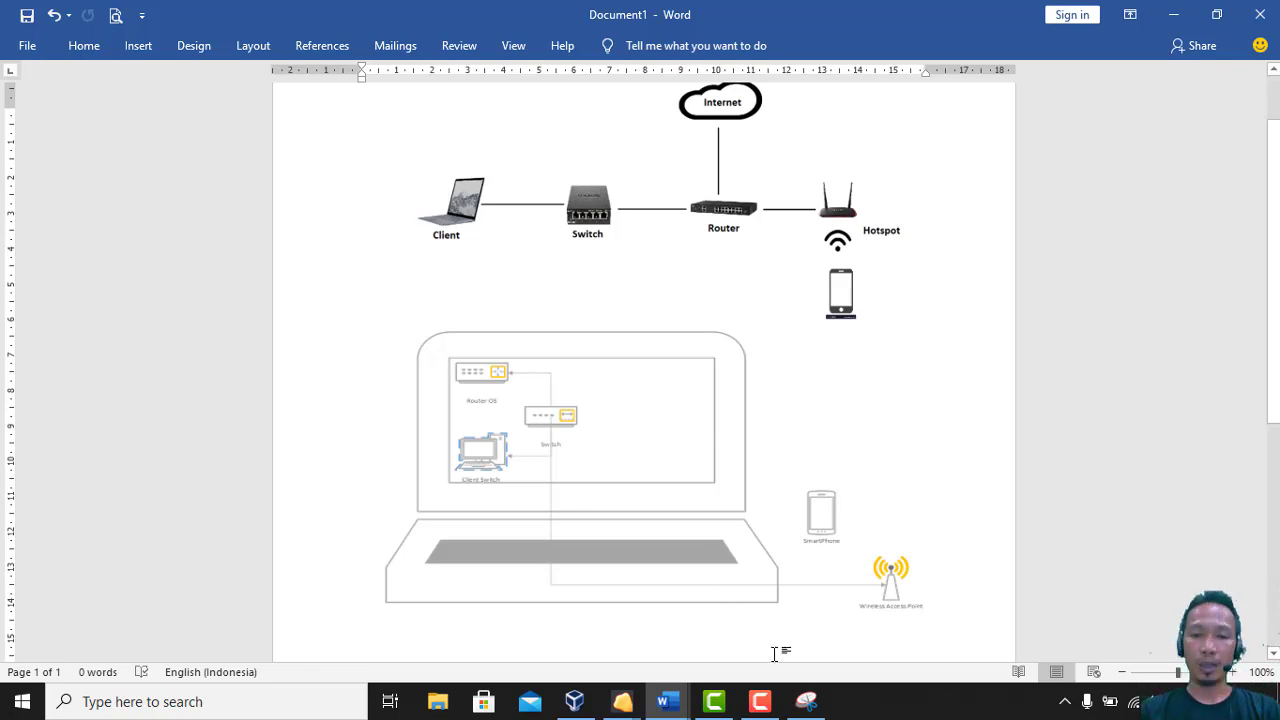
{"action": "left_click", "coordinate": [585, 704]}
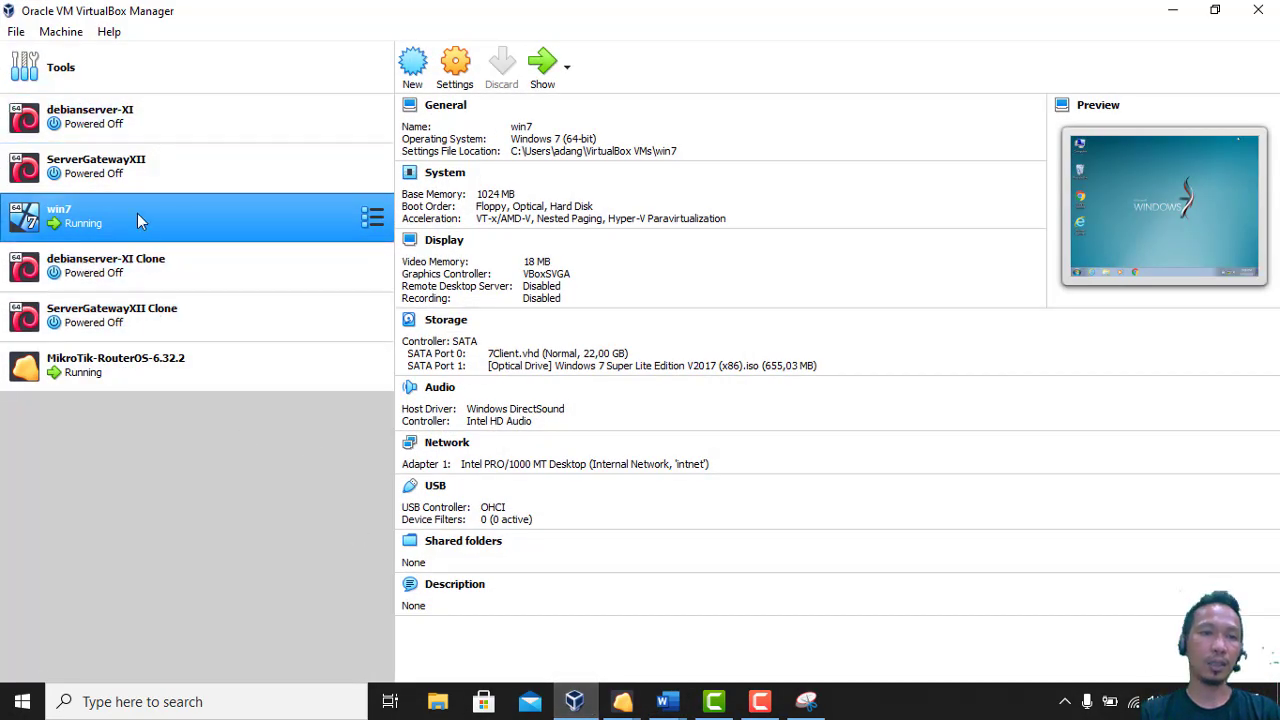
In the MikroTik VM's network settings, keep Adapter 1 as Bridged Adapter and expand its Advanced options
{"action": "left_click", "coordinate": [154, 376]}
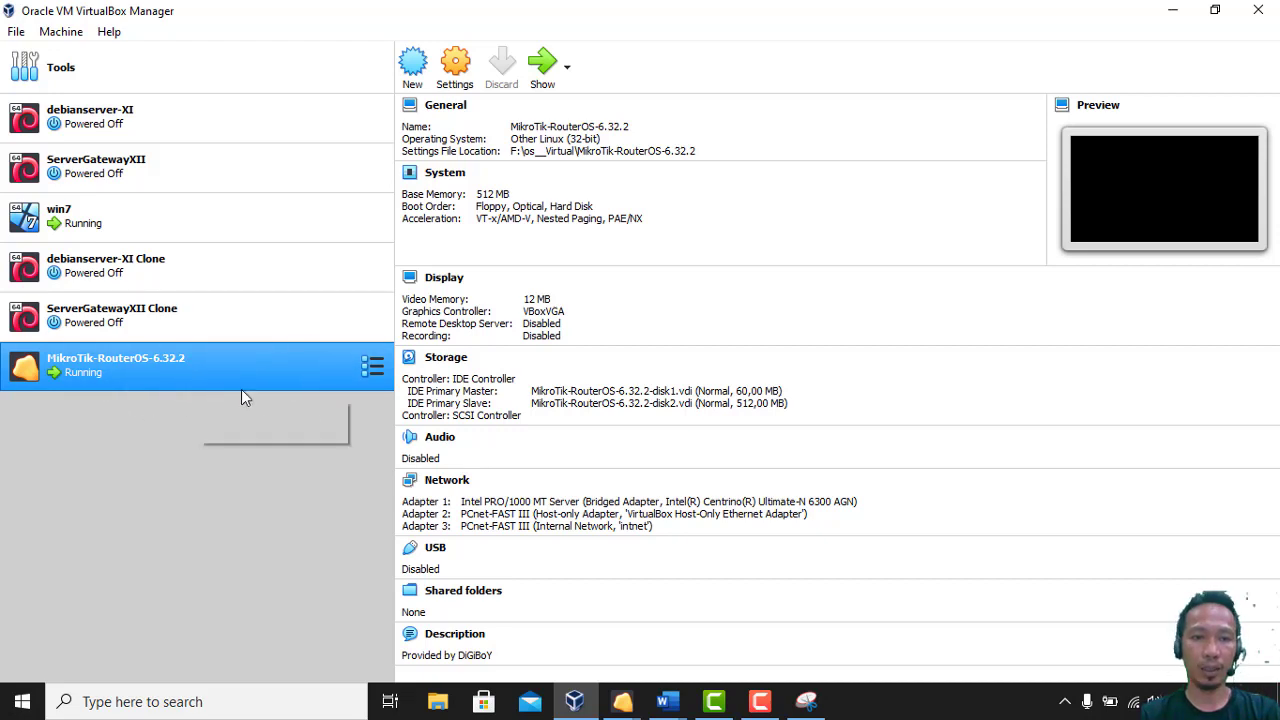
{"action": "left_click", "coordinate": [458, 79]}
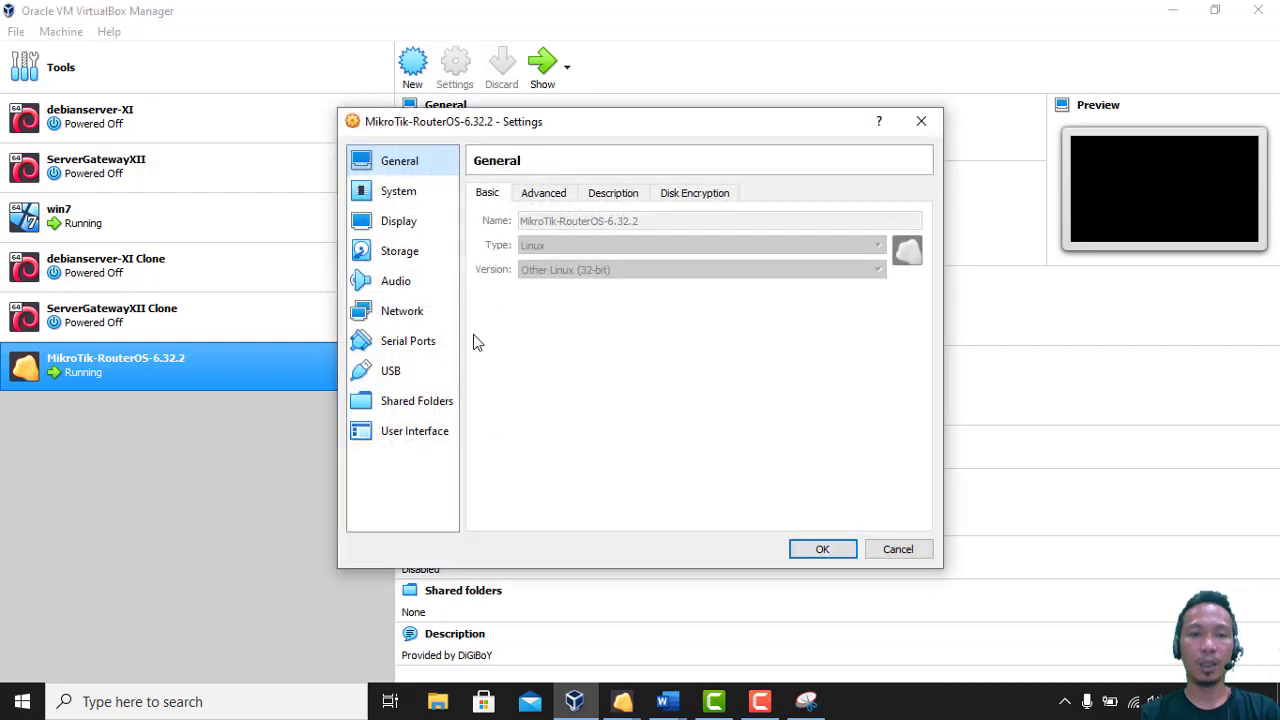
{"action": "left_click", "coordinate": [410, 313]}
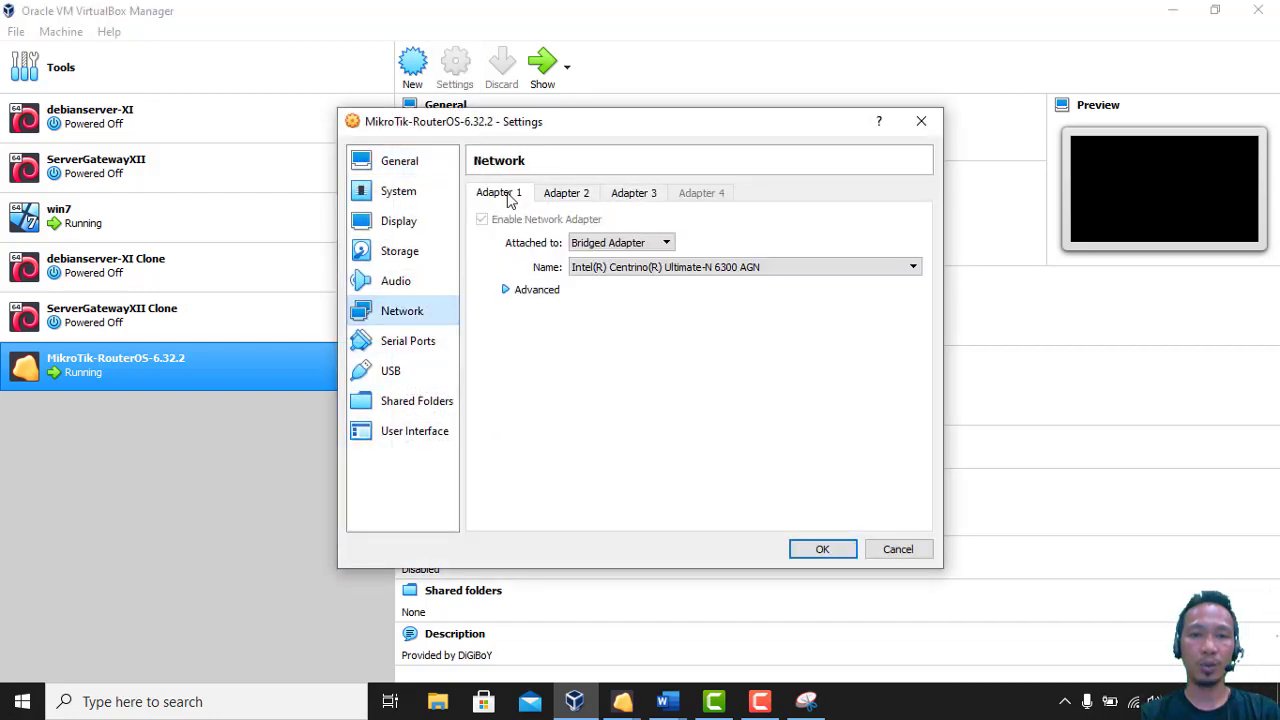
{"action": "left_click", "coordinate": [585, 243]}
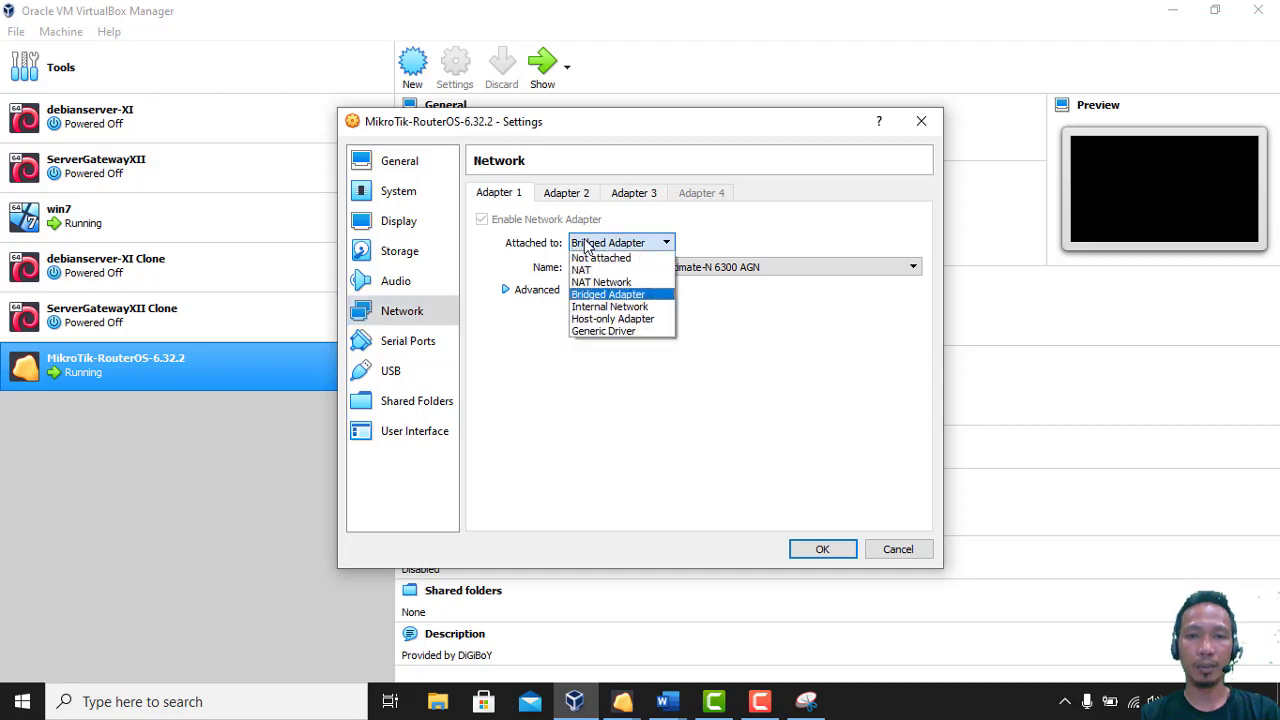
{"action": "left_click", "coordinate": [587, 245]}
{"action": "left_click", "coordinate": [588, 245]}
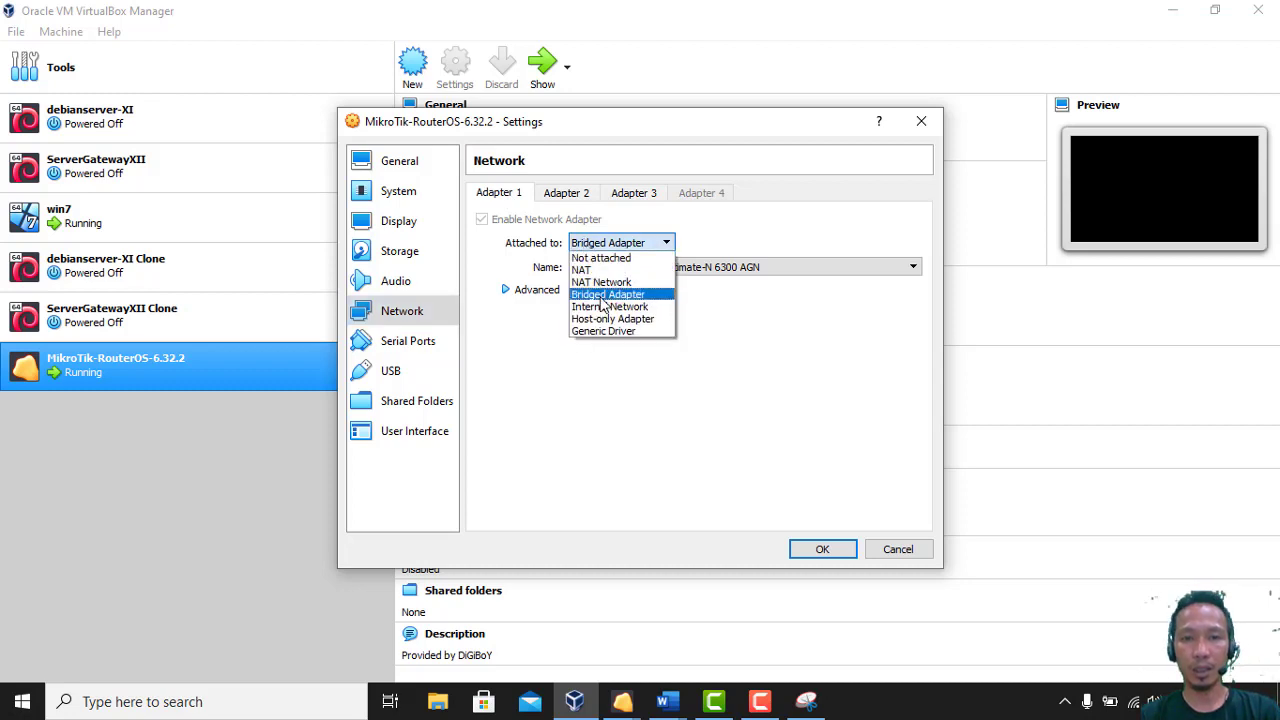
{"action": "left_click", "coordinate": [757, 249]}
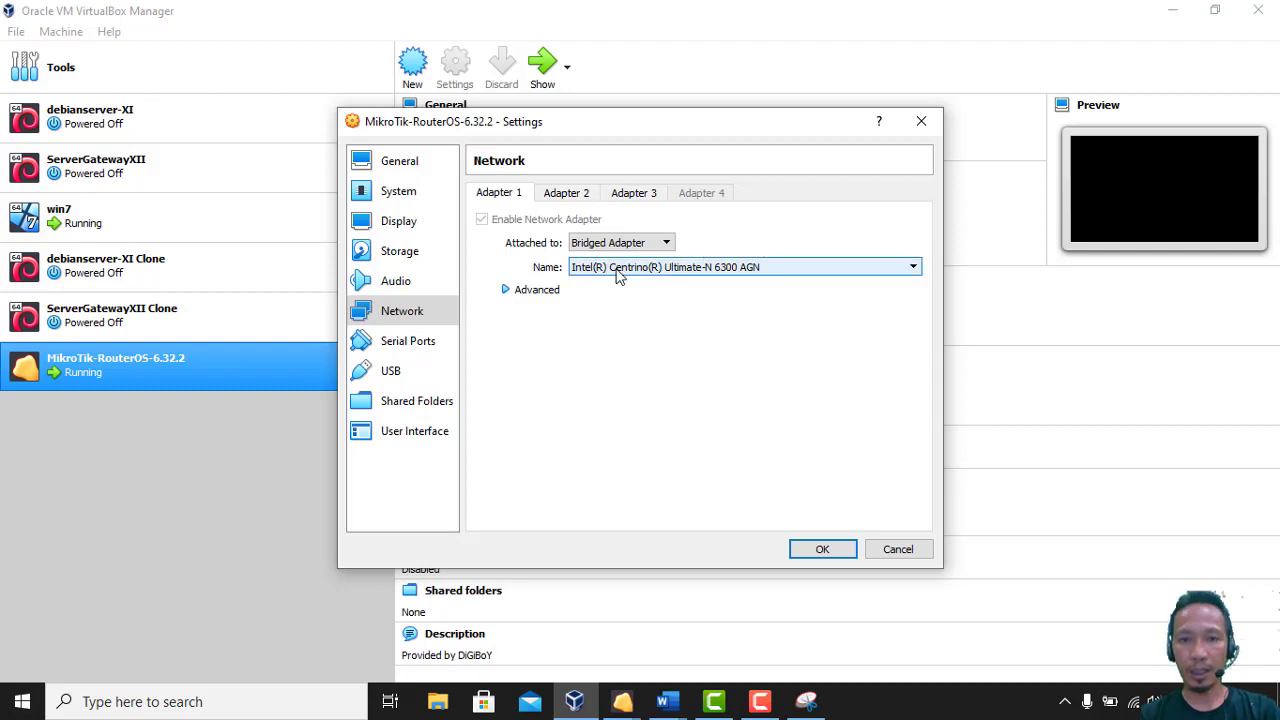
{"action": "left_click", "coordinate": [540, 290]}
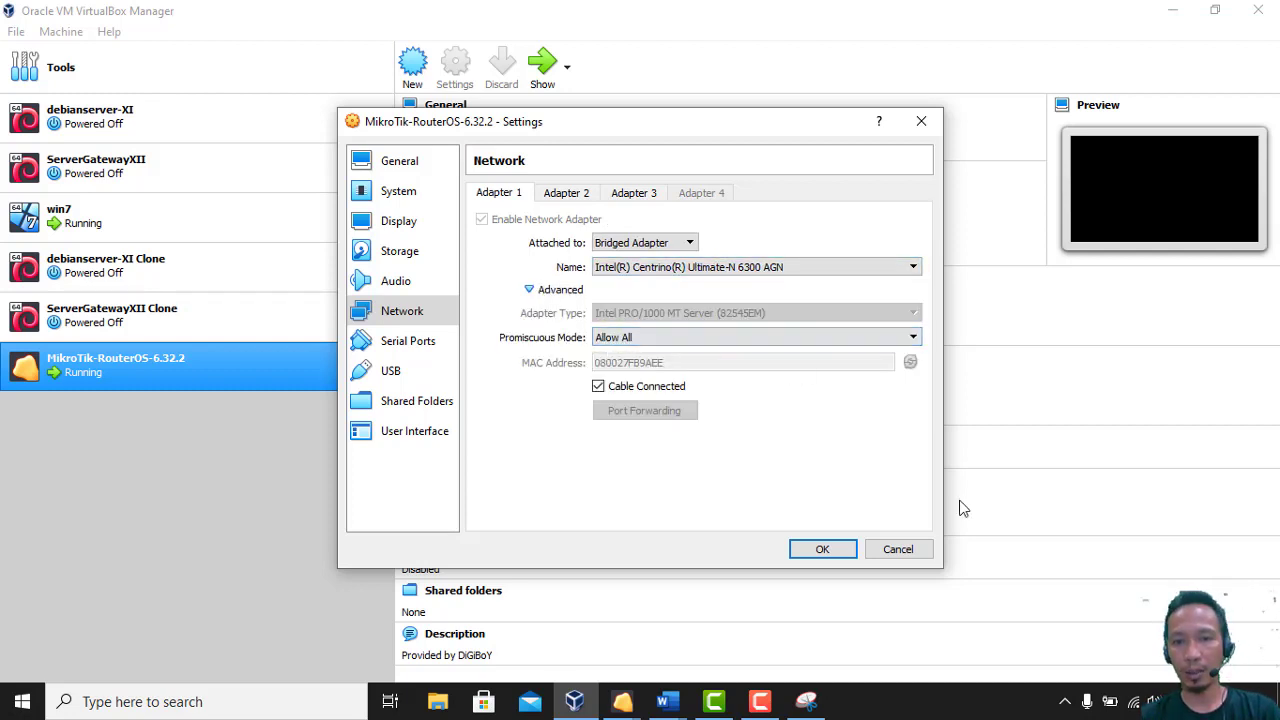
{"action": "right_click", "coordinate": [1132, 703]}
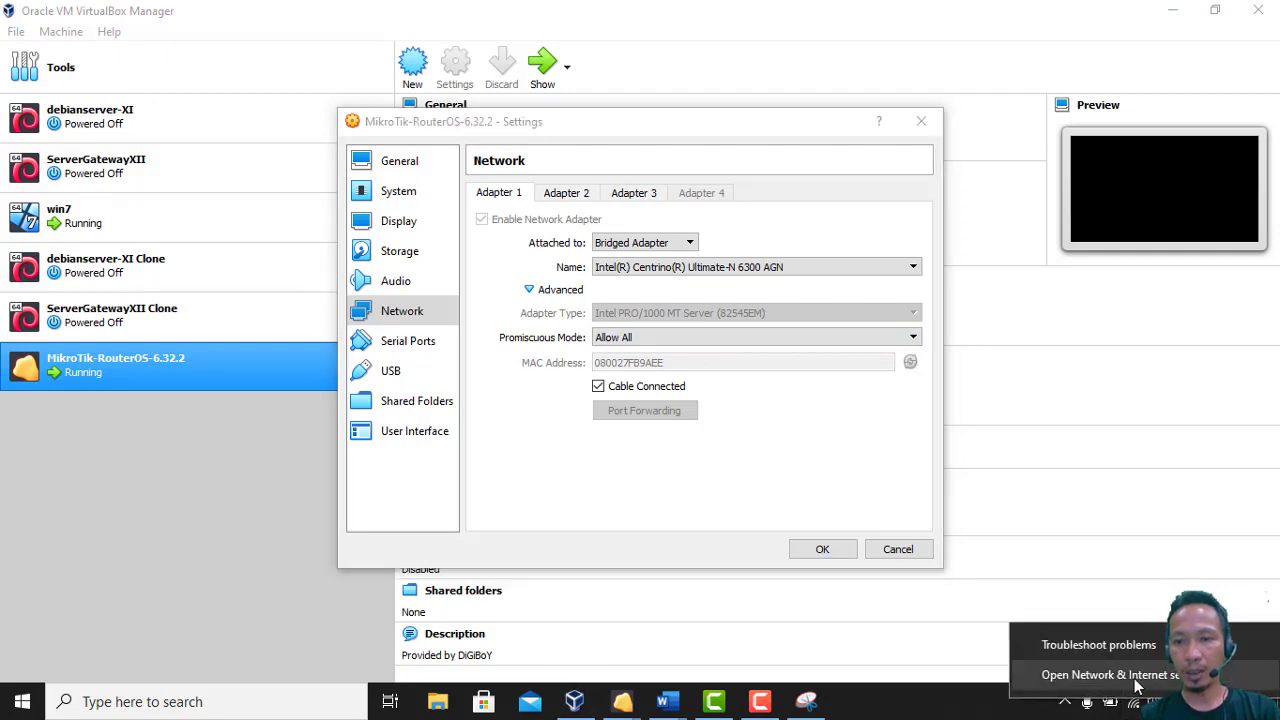
{"action": "left_click", "coordinate": [1136, 676]}
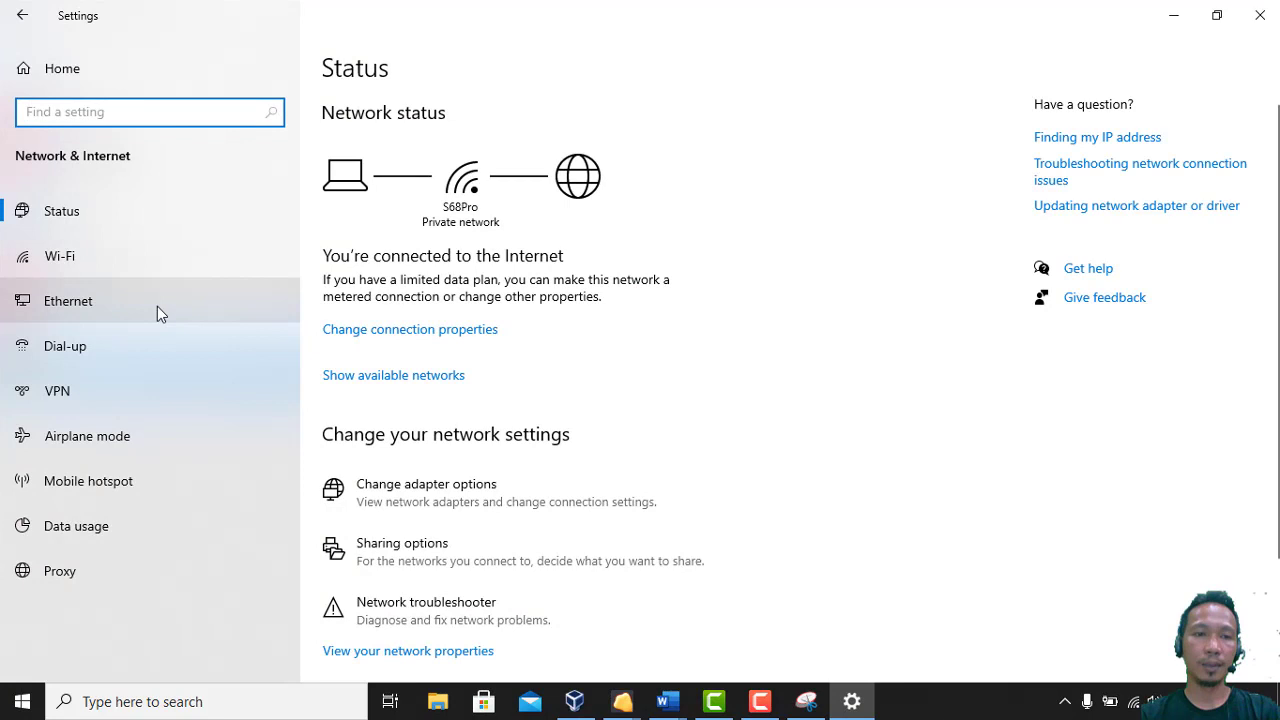
Check the host's adapters under Ethernet > Change adapter options, then return to VirtualBox
{"action": "left_click", "coordinate": [157, 314]}
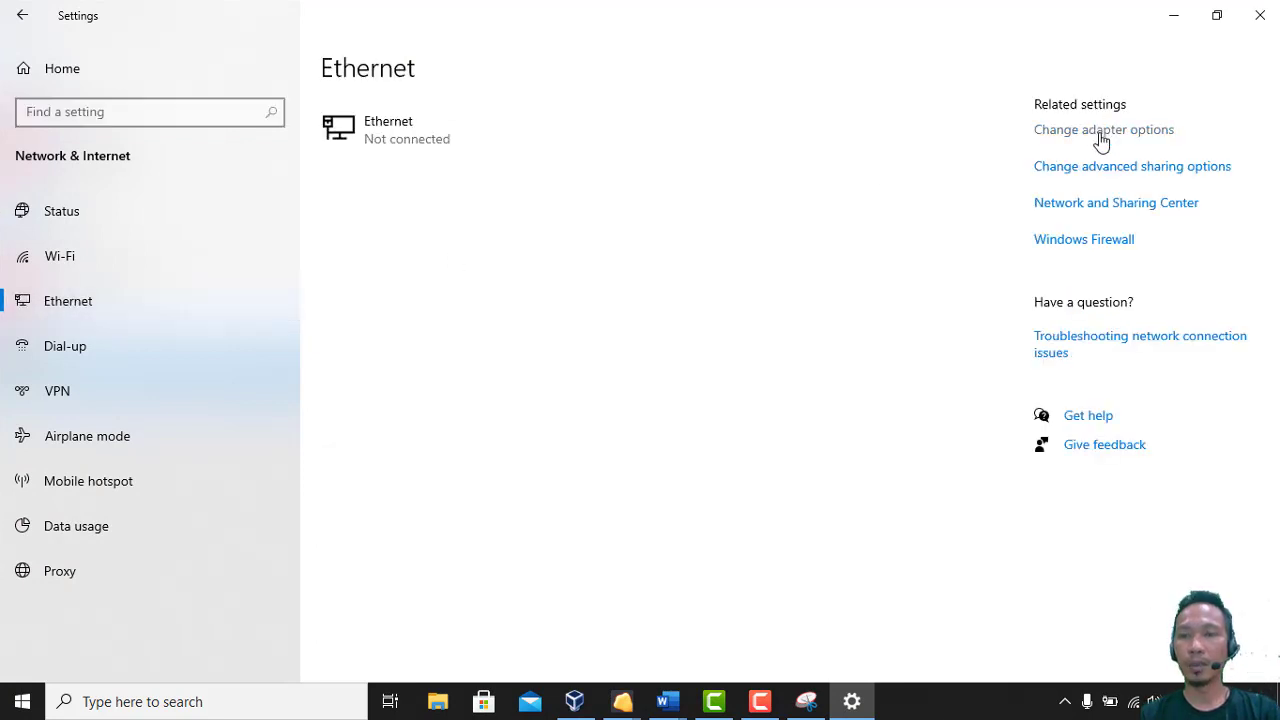
{"action": "left_click", "coordinate": [1101, 131]}
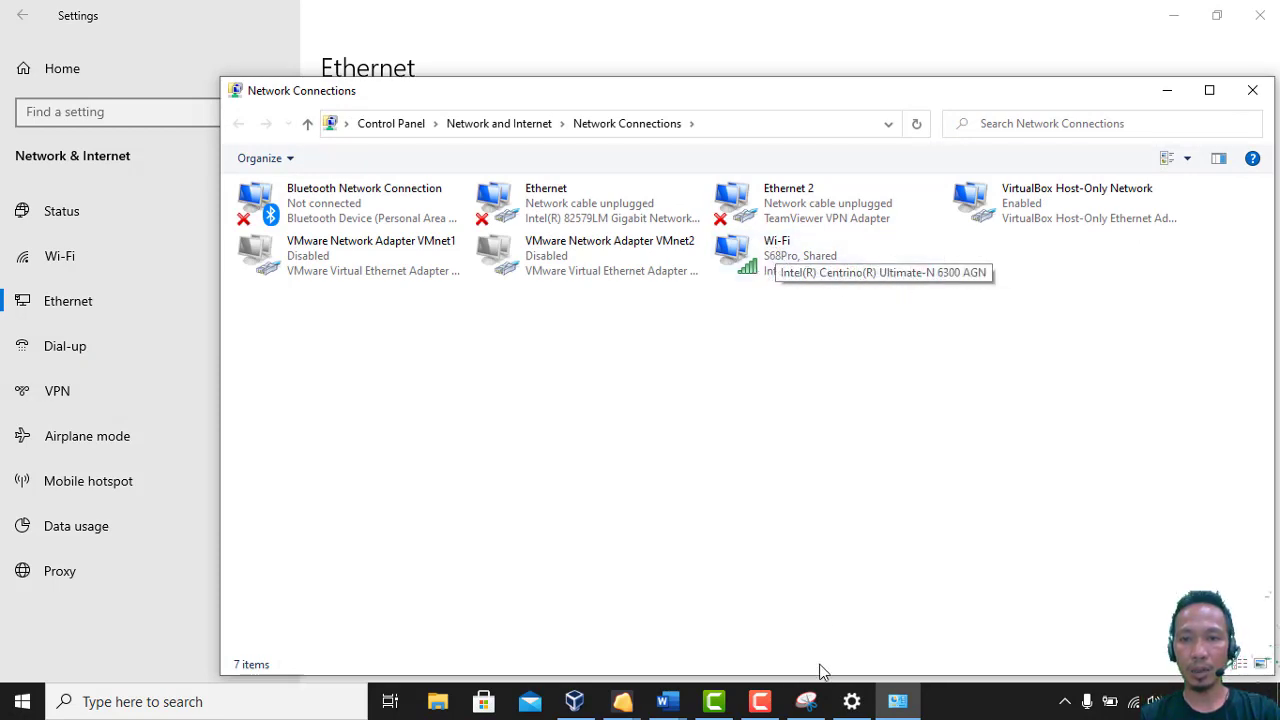
{"action": "left_click", "coordinate": [580, 705]}
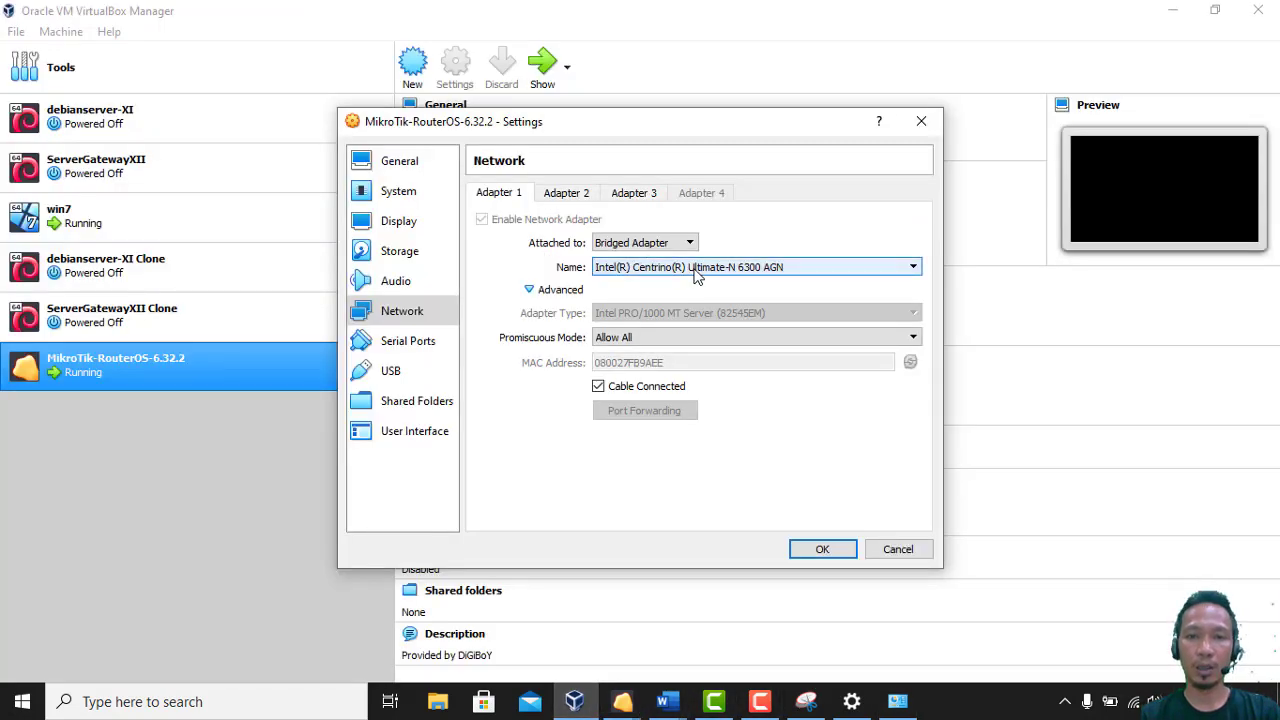
Save the VM settings, reopen them, and attach Adapter 2 to the internal network intnet
{"action": "left_click", "coordinate": [822, 550]}
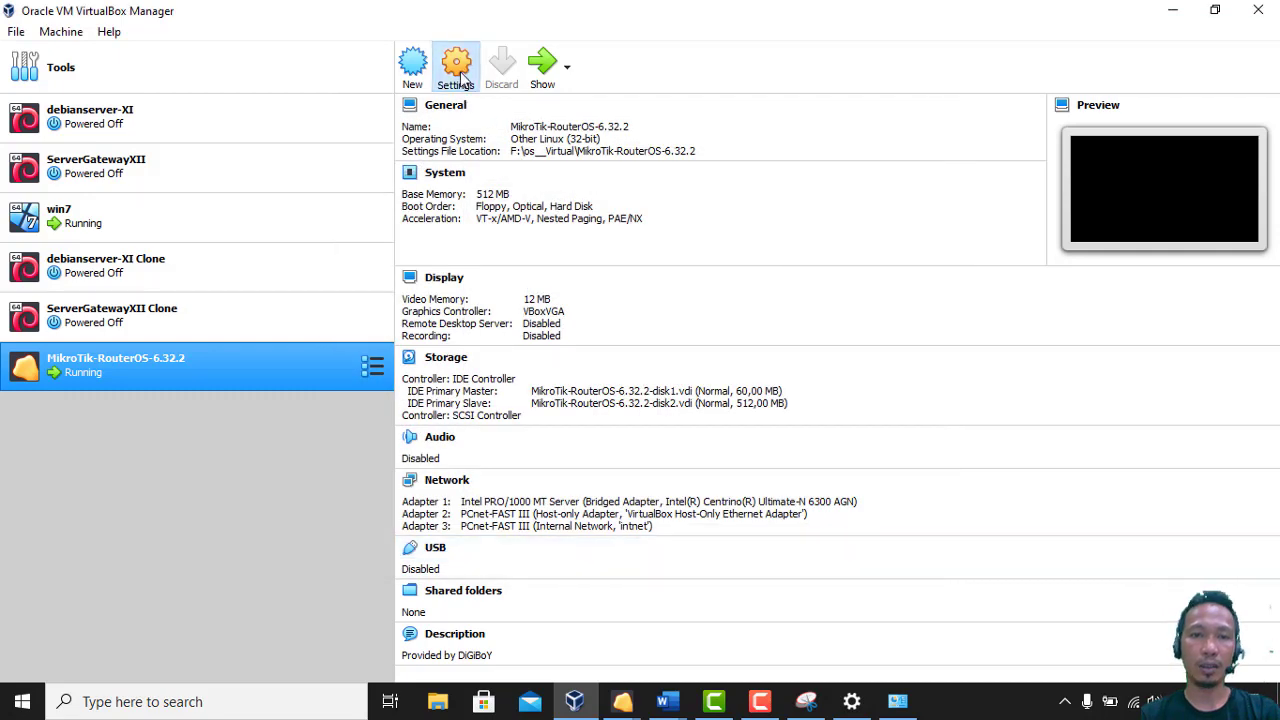
{"action": "left_click", "coordinate": [457, 70]}
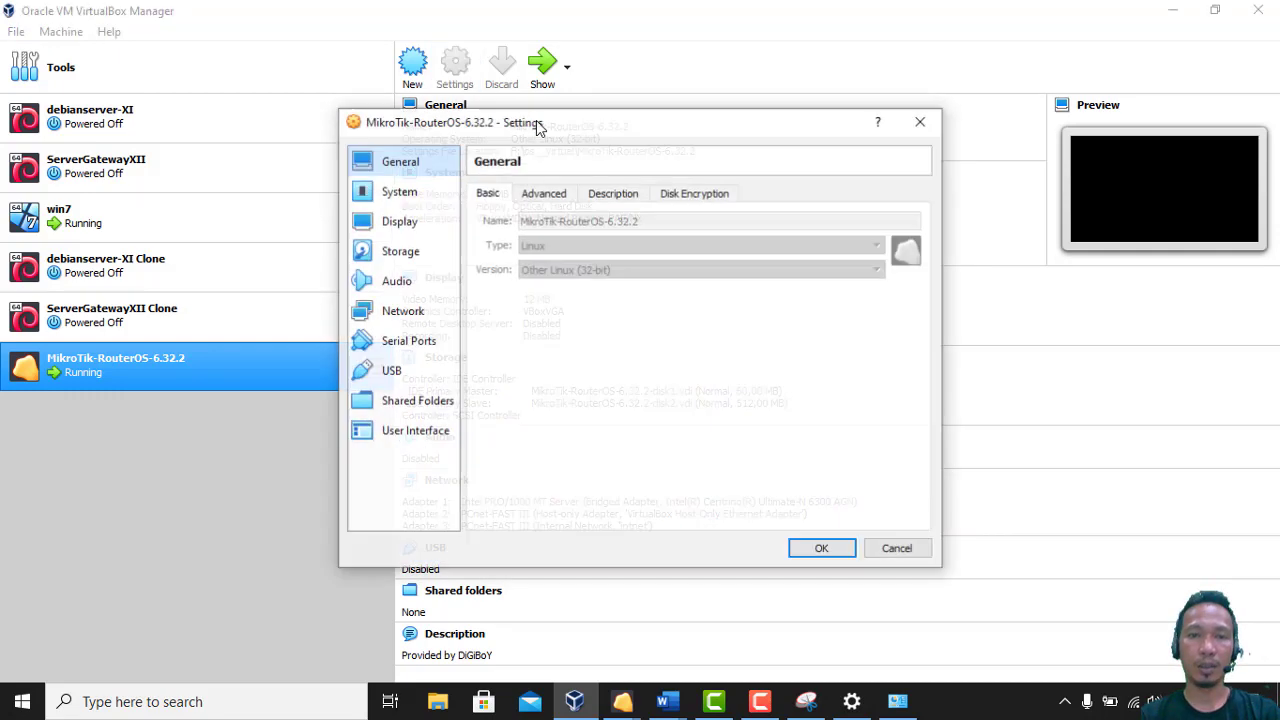
{"action": "left_click", "coordinate": [412, 312]}
{"action": "left_click", "coordinate": [566, 194]}
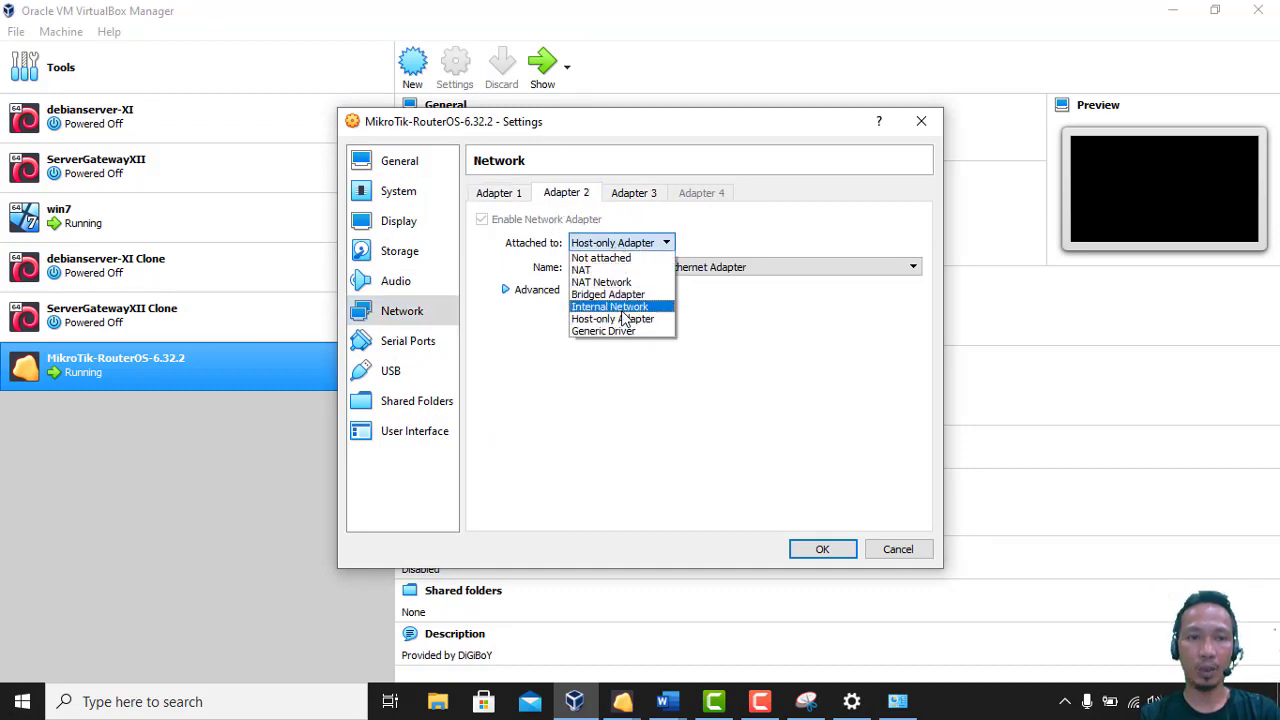
{"action": "left_click", "coordinate": [620, 307]}
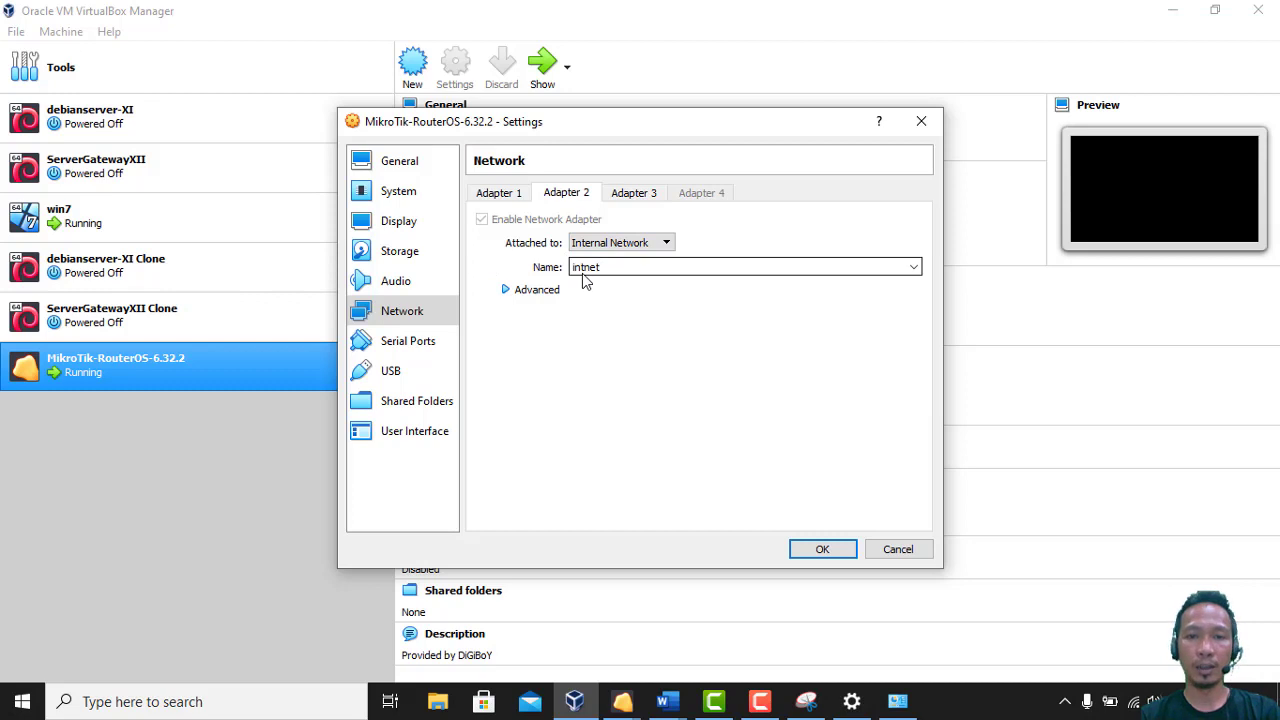
{"action": "left_click", "coordinate": [508, 290]}
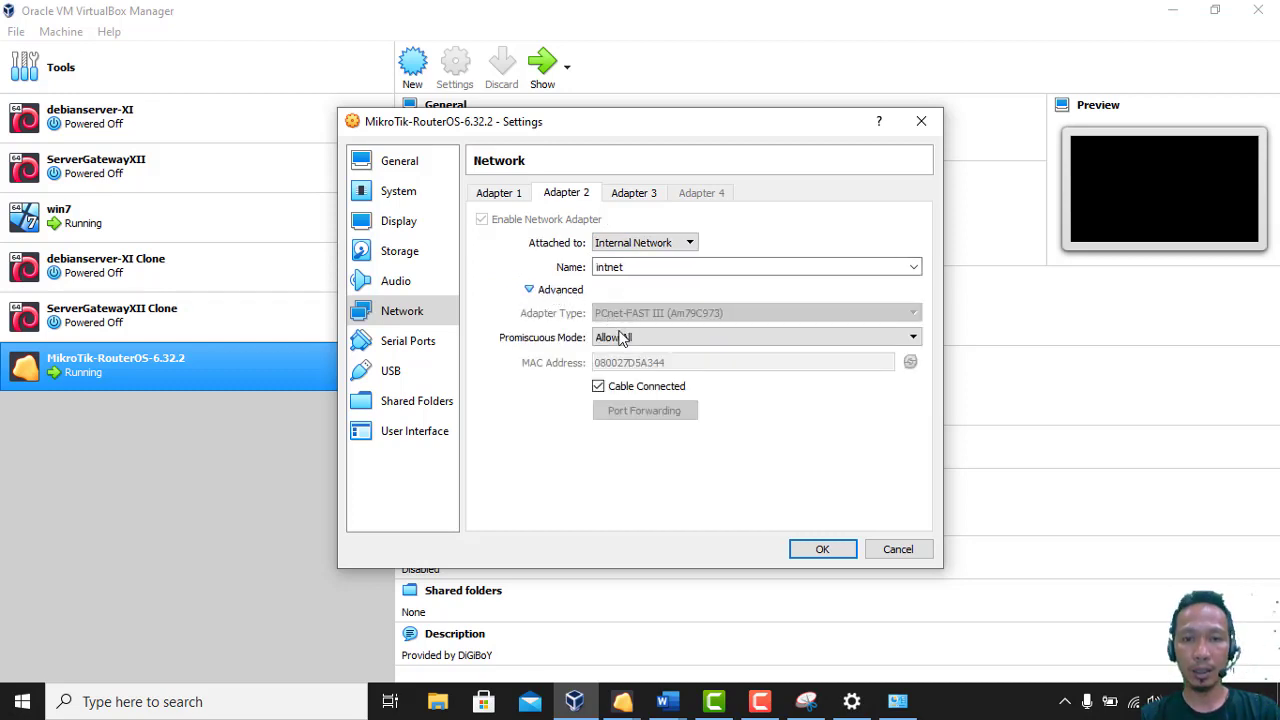
Set Adapter 3 to Bridged Adapter and check which host adapters it can bridge to
{"action": "left_click", "coordinate": [630, 194]}
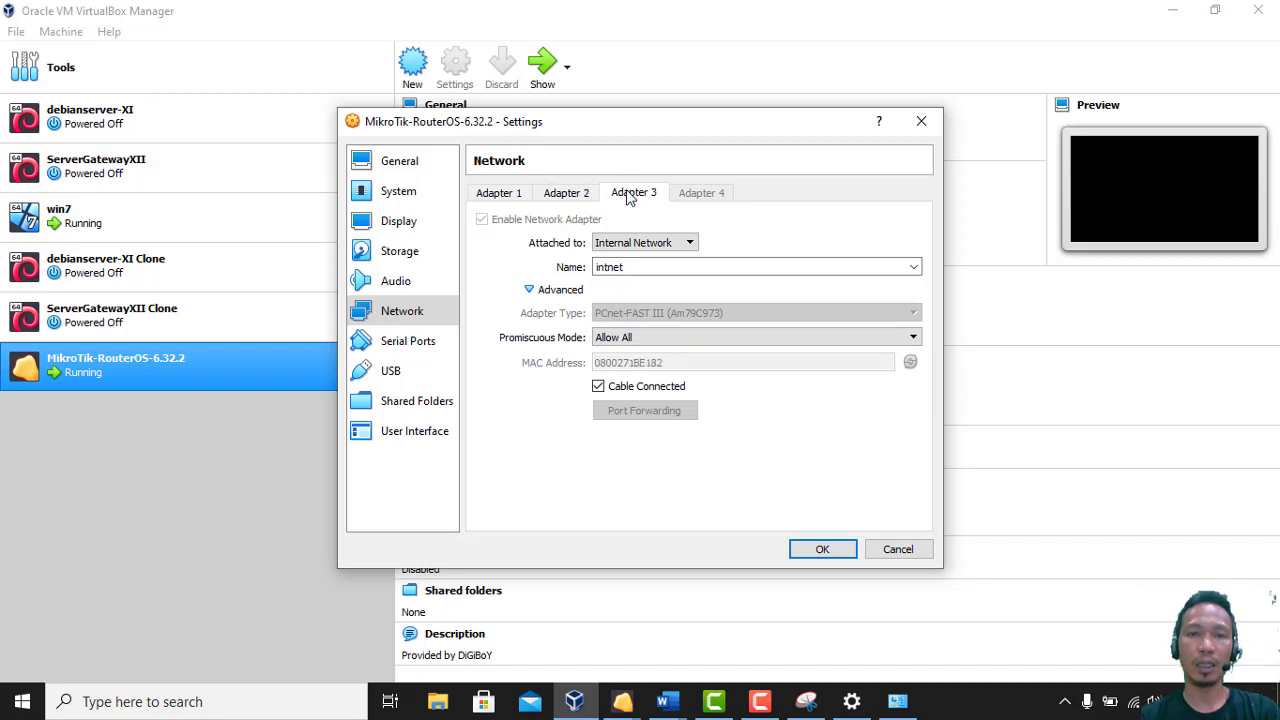
{"action": "left_click", "coordinate": [576, 196]}
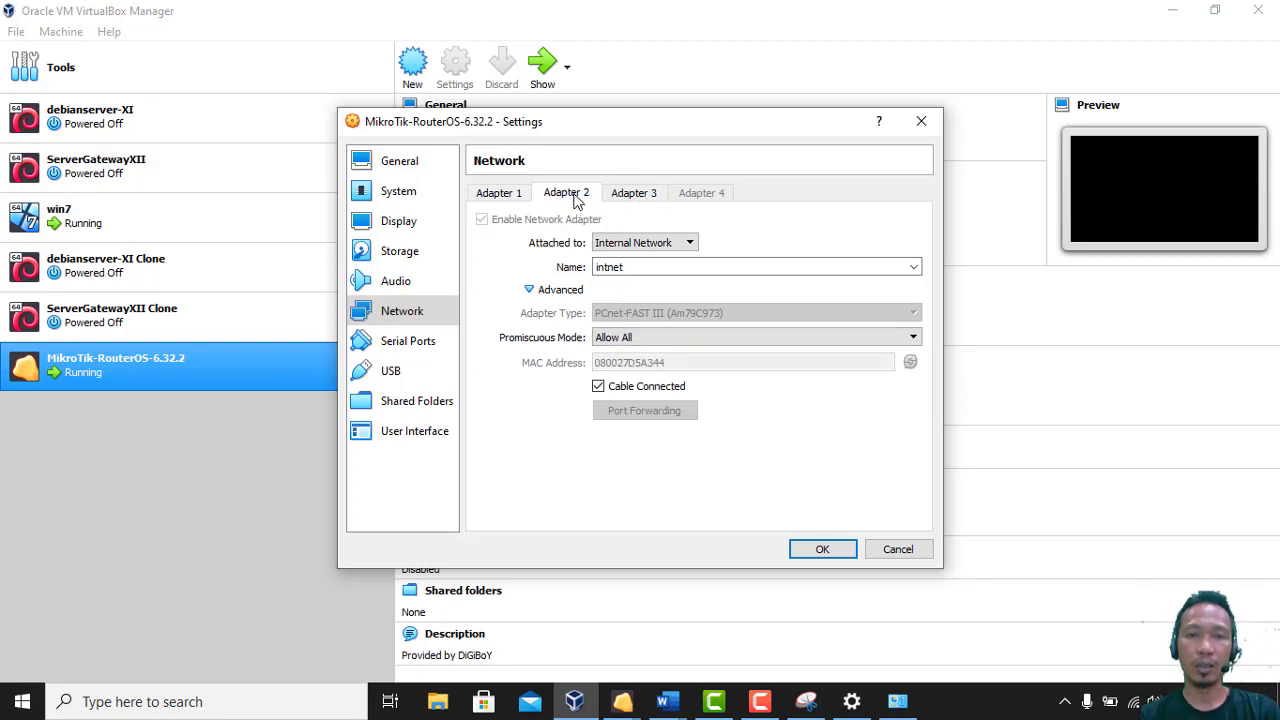
{"action": "left_click", "coordinate": [630, 196]}
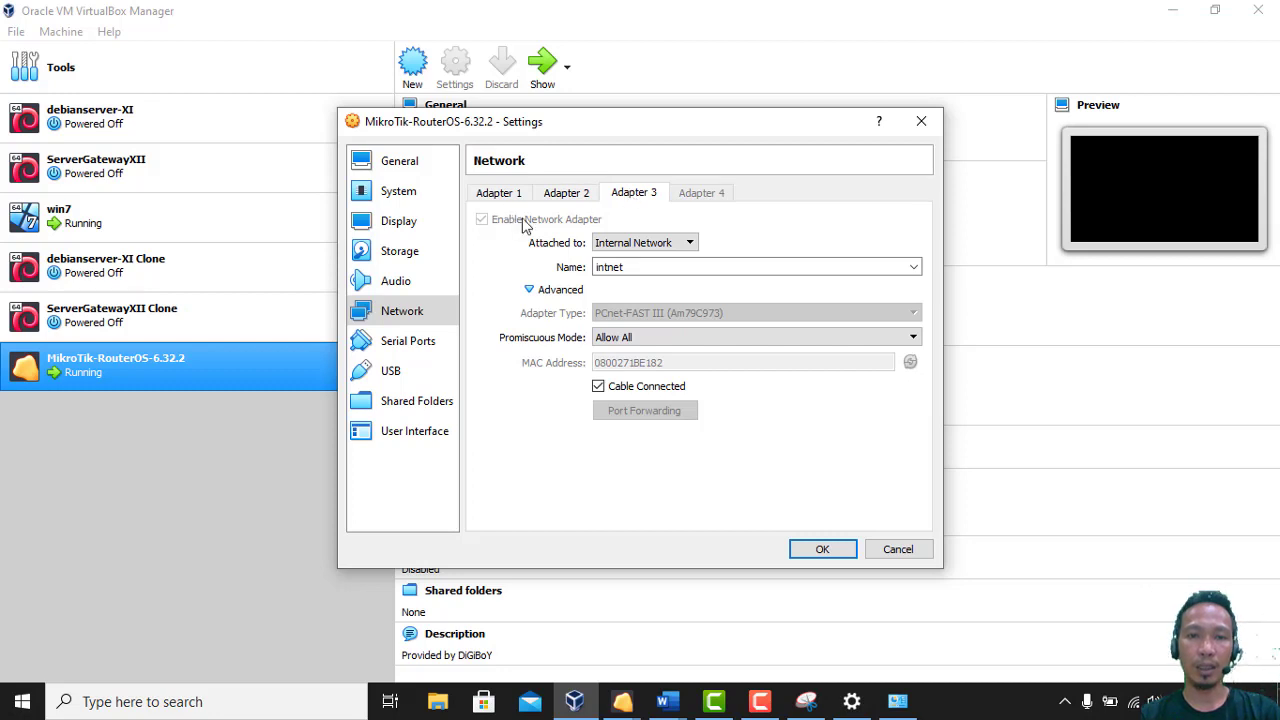
{"action": "left_click", "coordinate": [687, 246]}
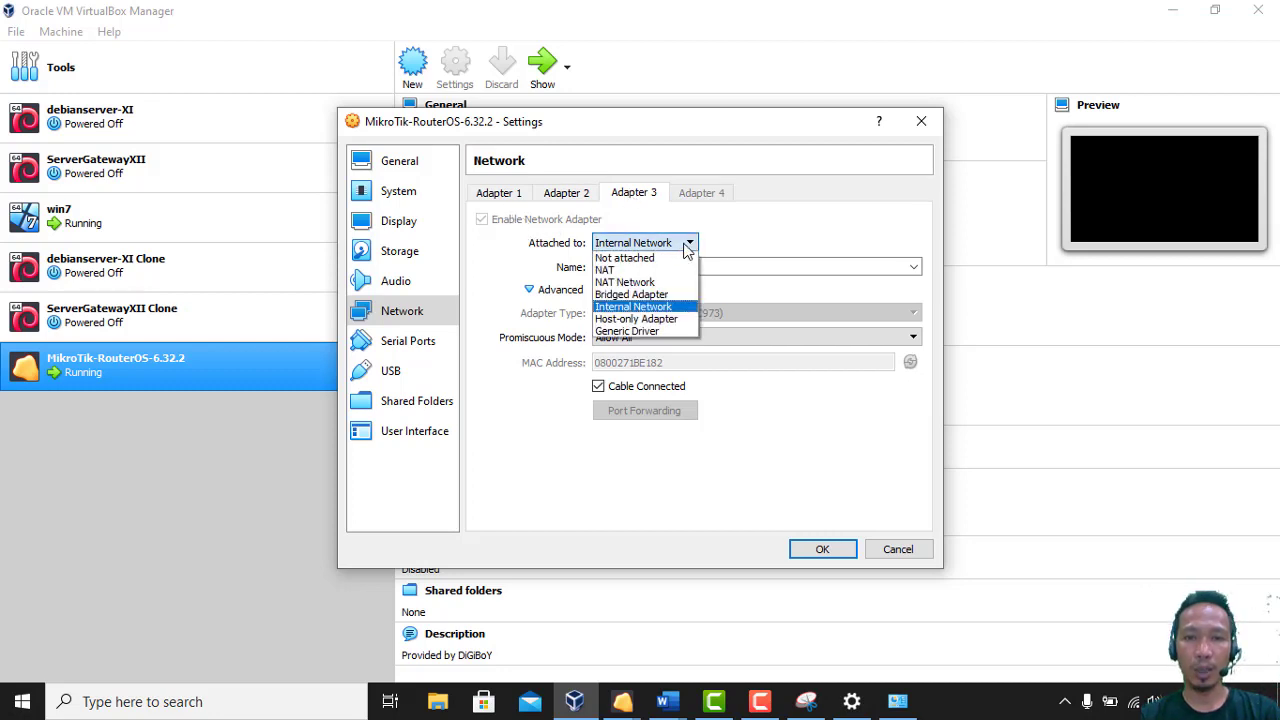
{"action": "left_click", "coordinate": [669, 294]}
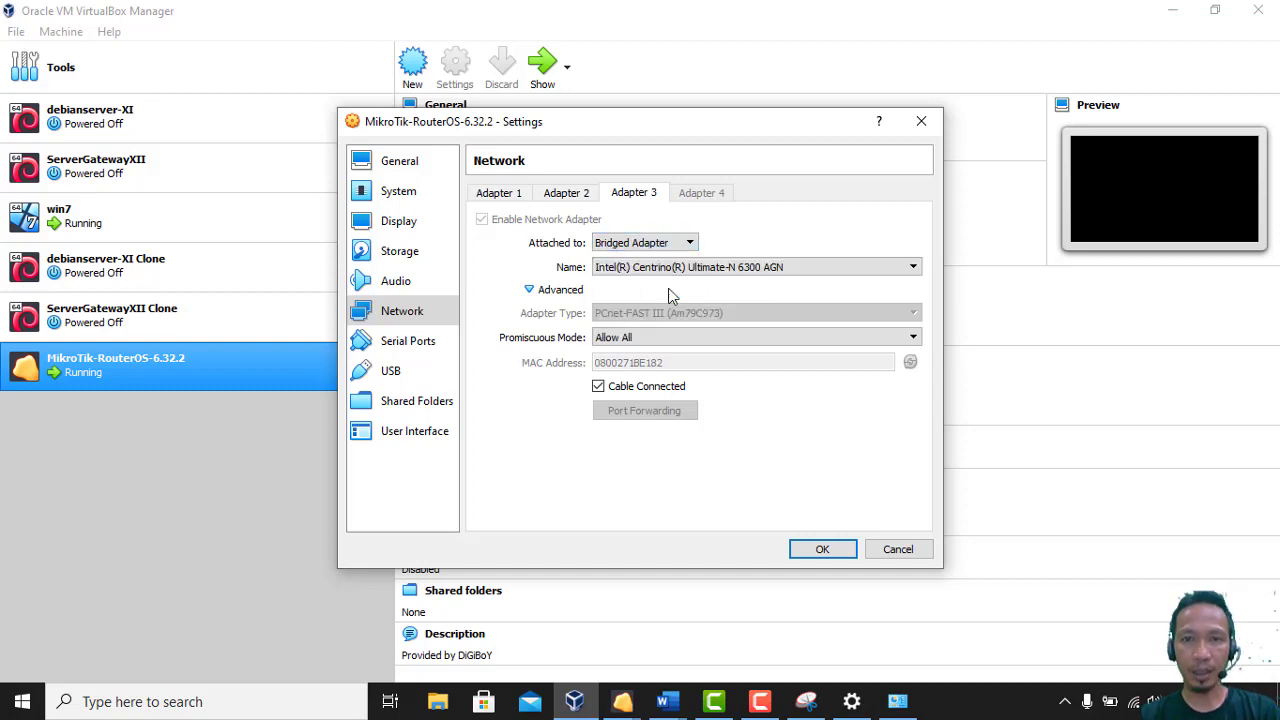
{"action": "left_click", "coordinate": [669, 270]}
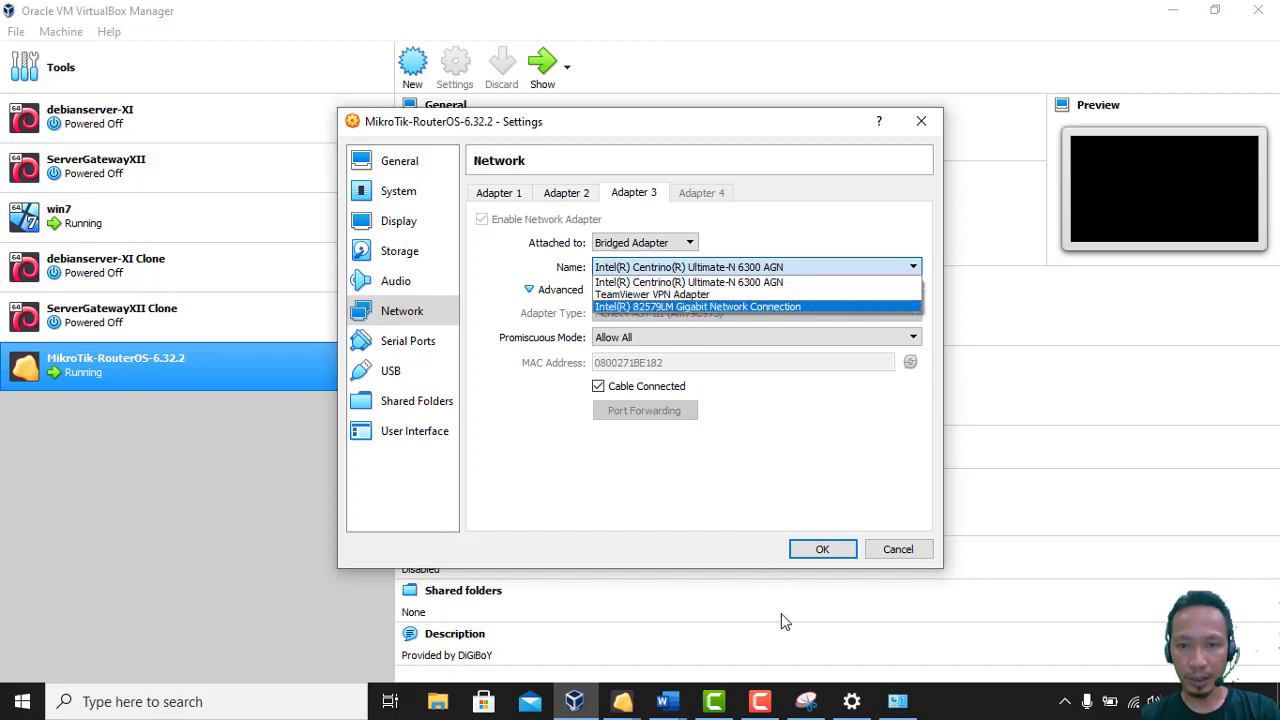
{"action": "left_click", "coordinate": [890, 706]}
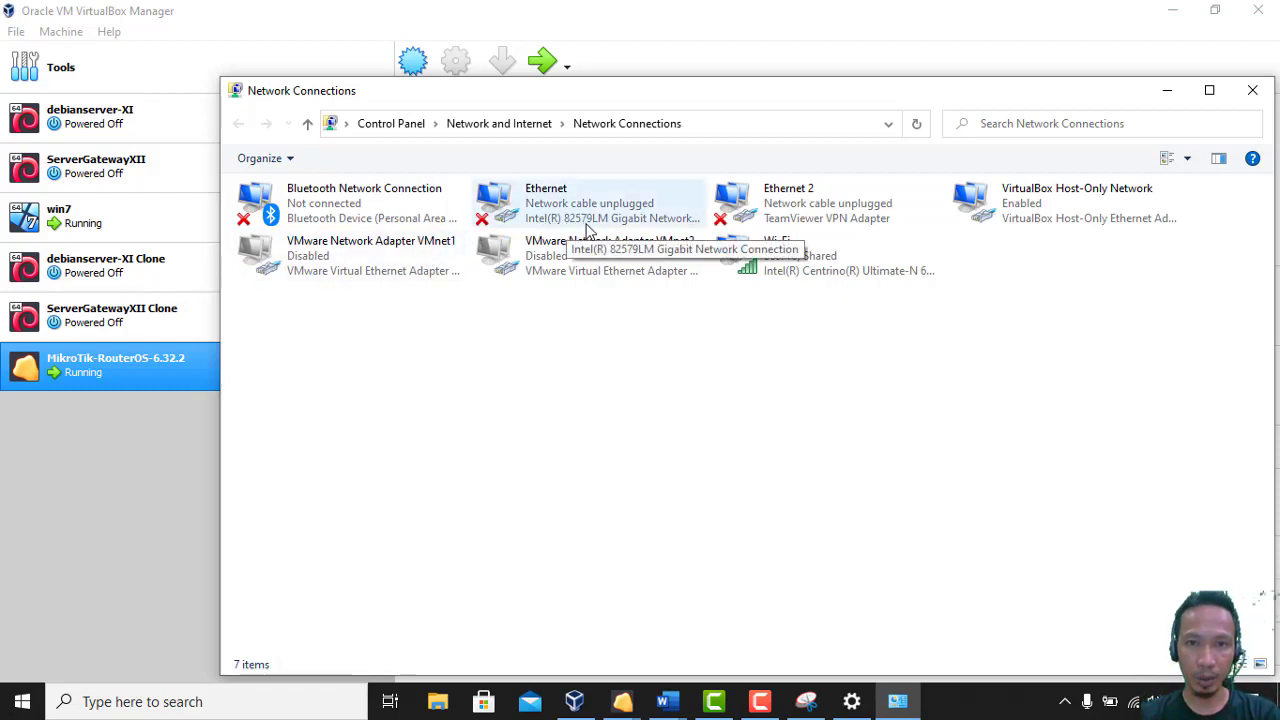
Bridge Adapter 3 to the Intel 82579LM Gigabit Network Connection, save, and start the router VM
{"action": "left_click", "coordinate": [572, 701]}
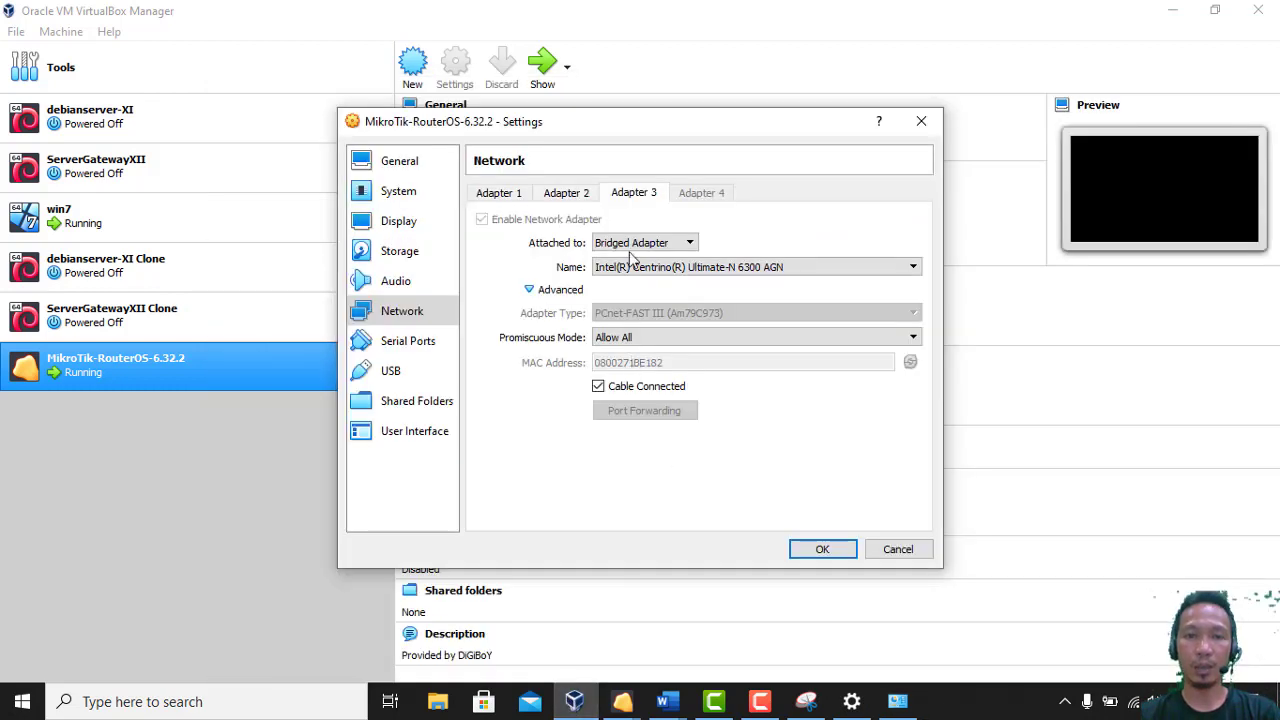
{"action": "left_click", "coordinate": [630, 270]}
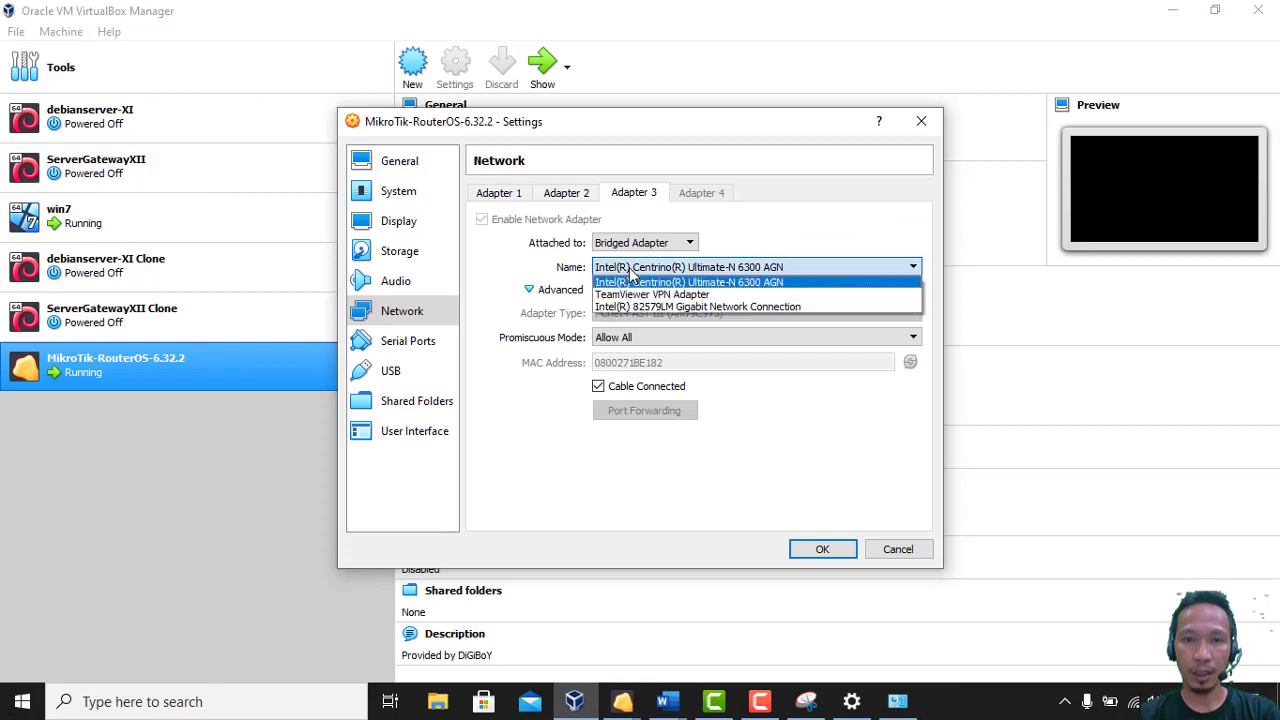
{"action": "left_click", "coordinate": [635, 308]}
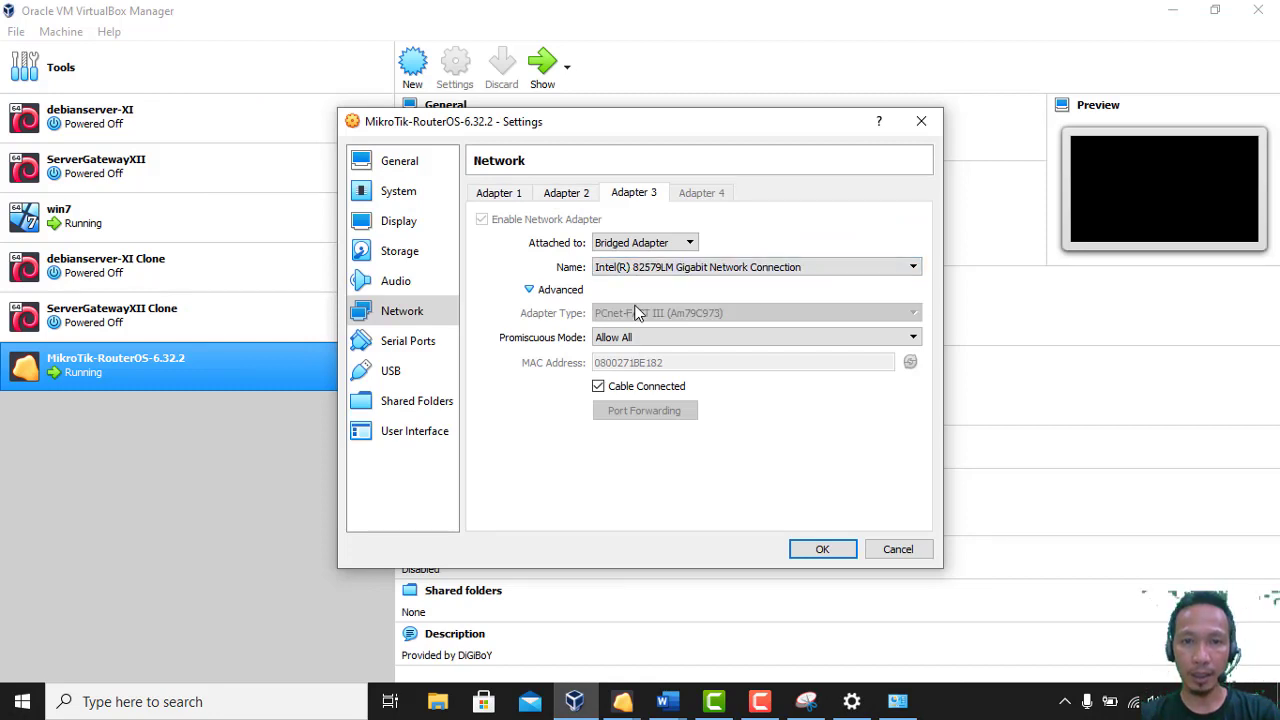
{"action": "left_click", "coordinate": [821, 550]}
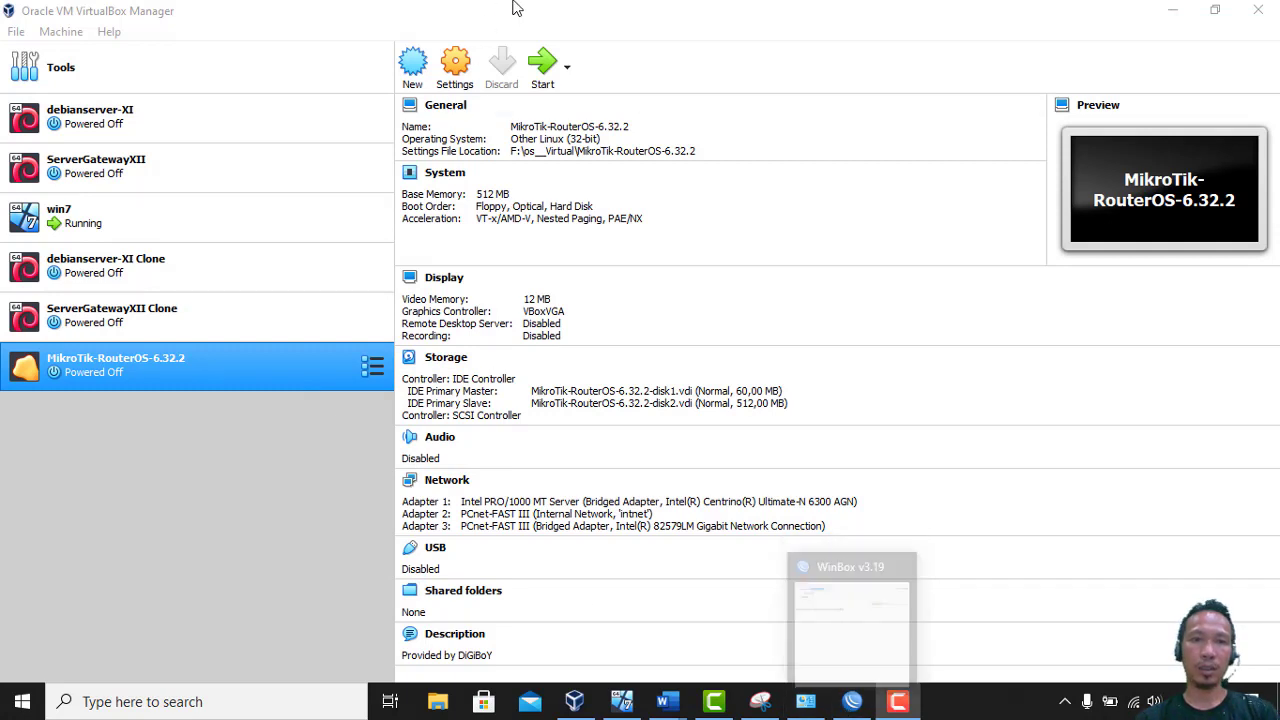
{"action": "left_click", "coordinate": [545, 66]}
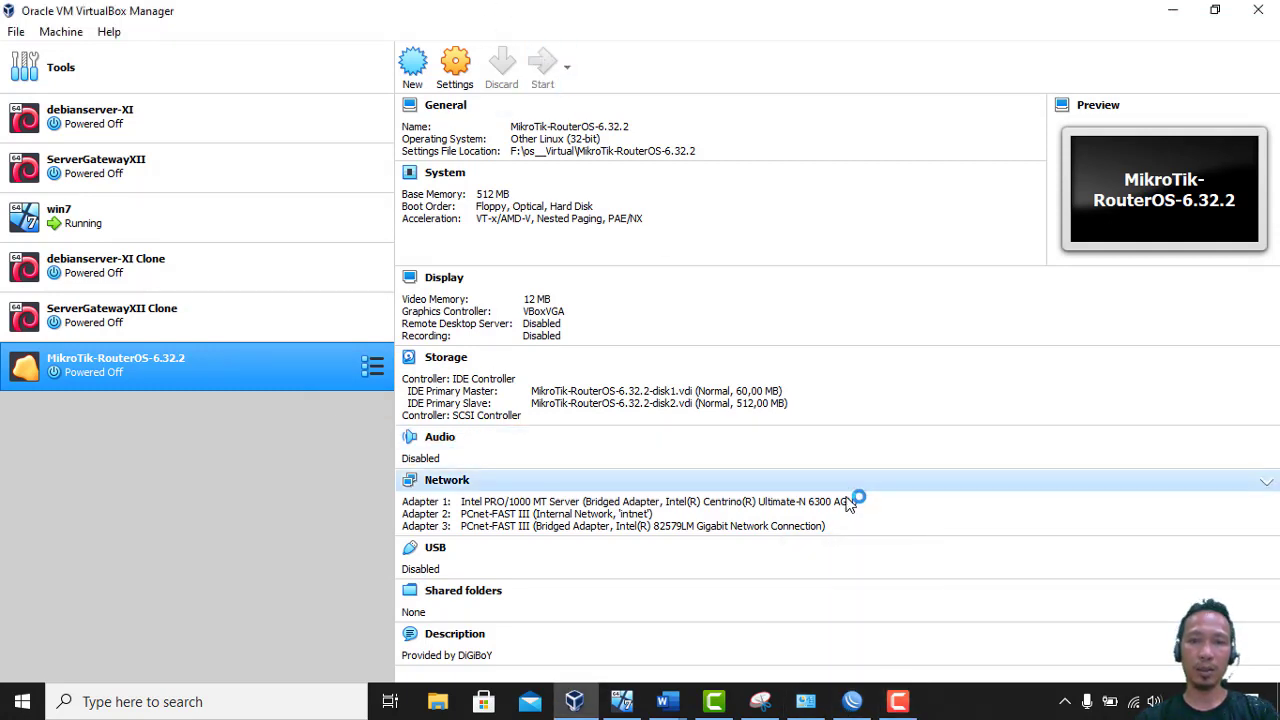
Open the task document in Word and read the task scenario text
{"action": "left_click", "coordinate": [851, 703]}
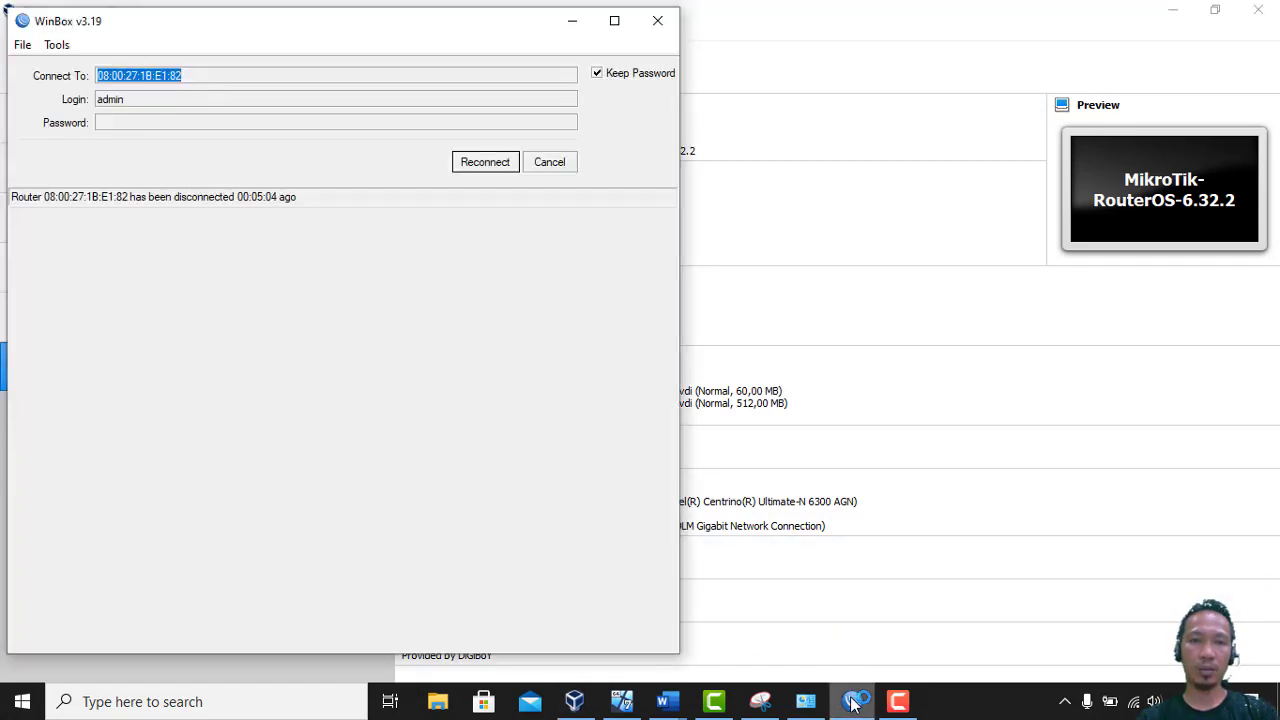
{"action": "mouse_move", "coordinate": [668, 703]}
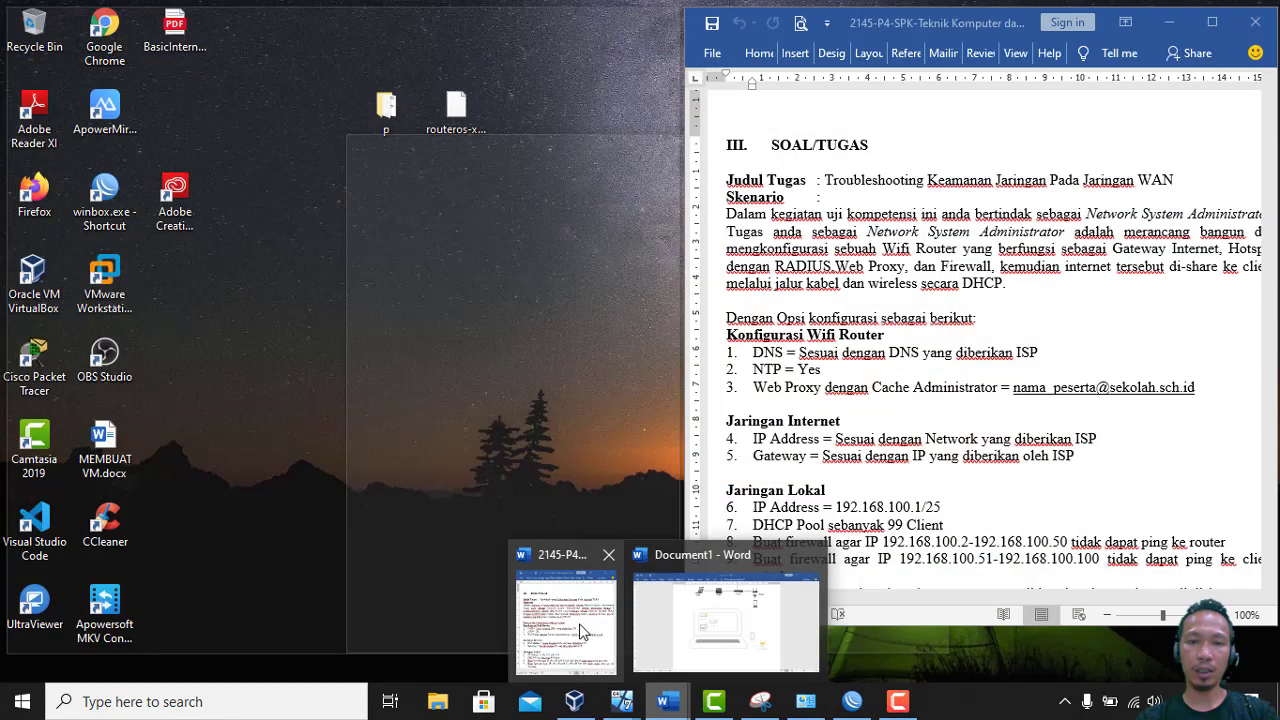
{"action": "left_click", "coordinate": [579, 623]}
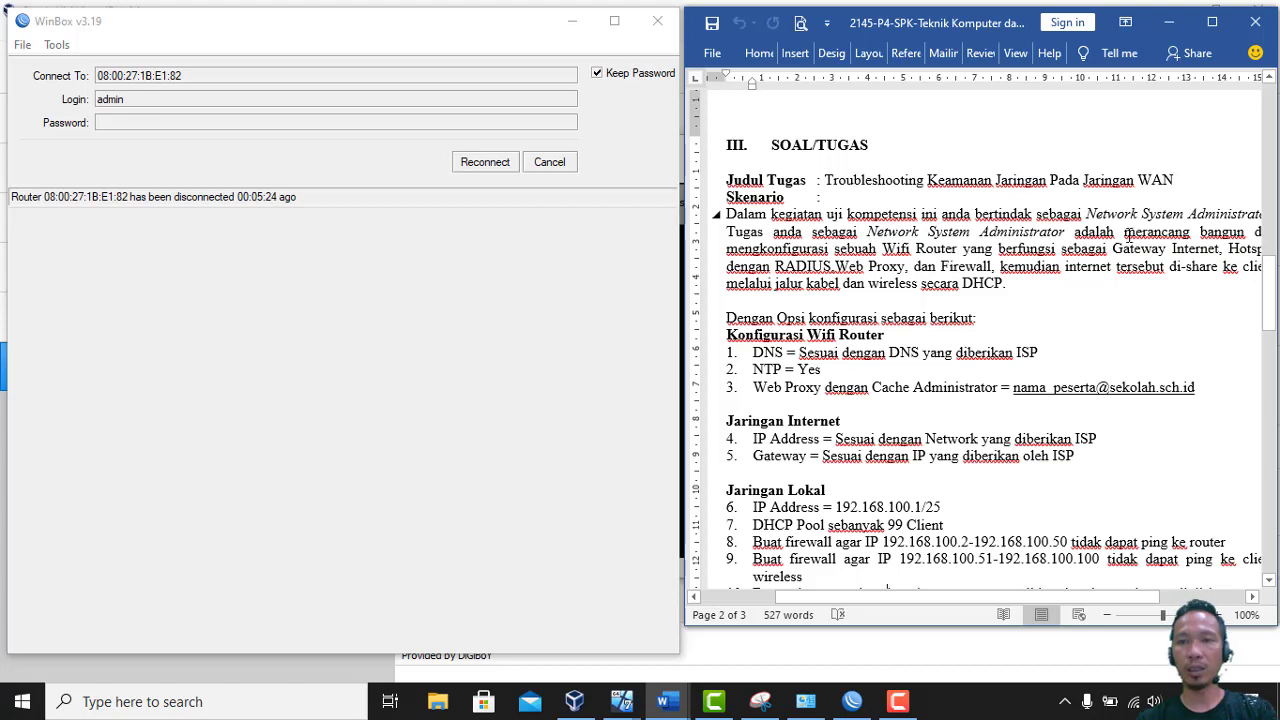
{"action": "left_click_drag", "start_coordinate": [1127, 235], "coordinate": [1195, 249]}
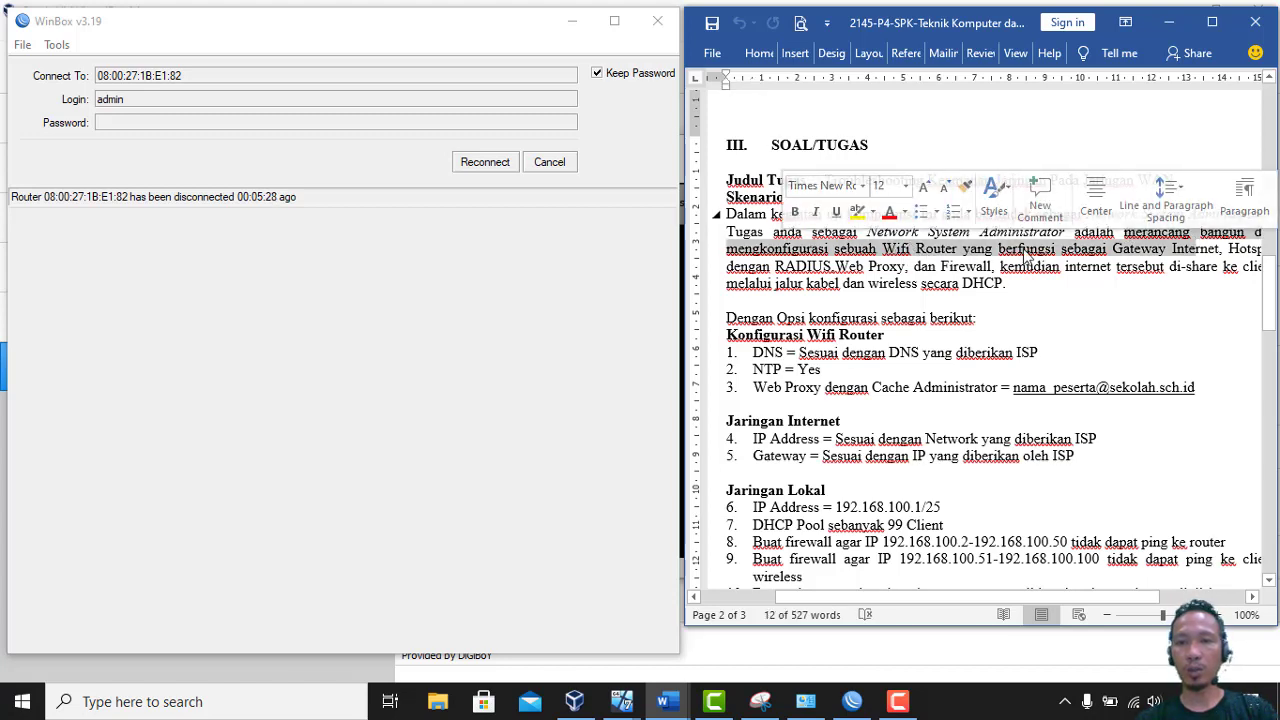
{"action": "left_click", "coordinate": [1253, 250]}
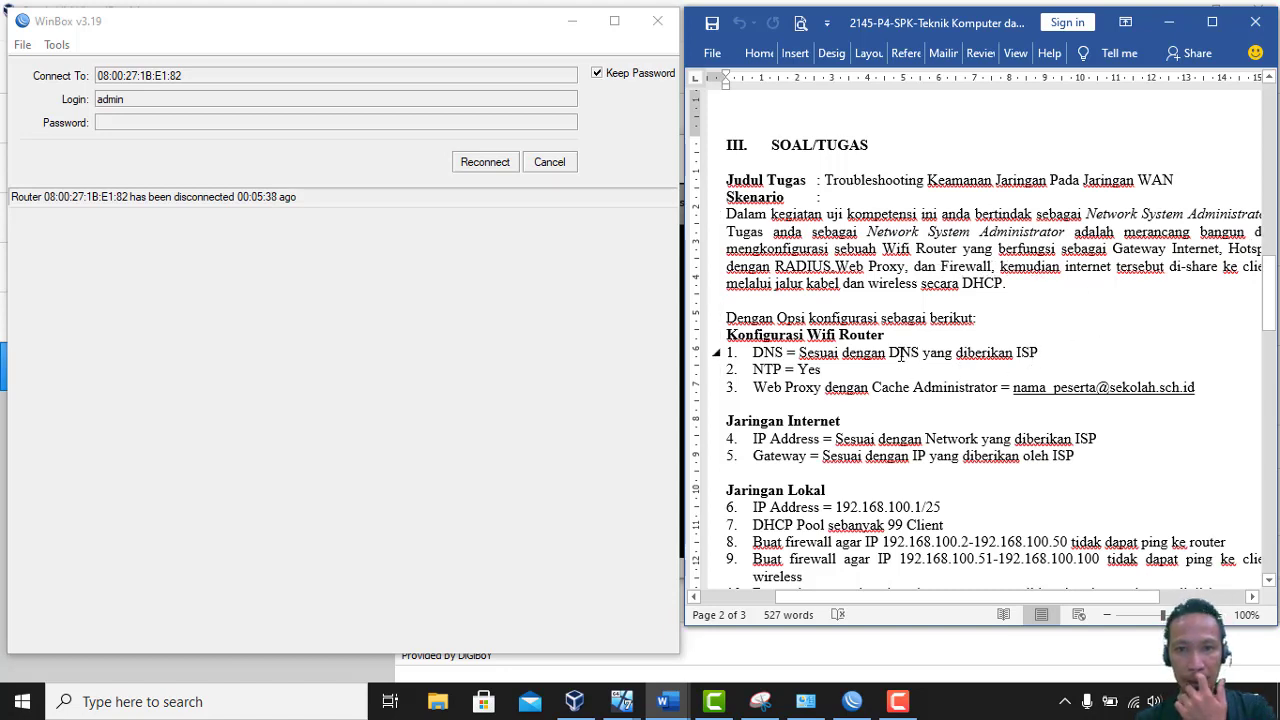
In WinBox, dismiss the disconnected notice and connect to neighbour 08:00:27:7D:28:91
{"action": "left_click", "coordinate": [560, 165]}
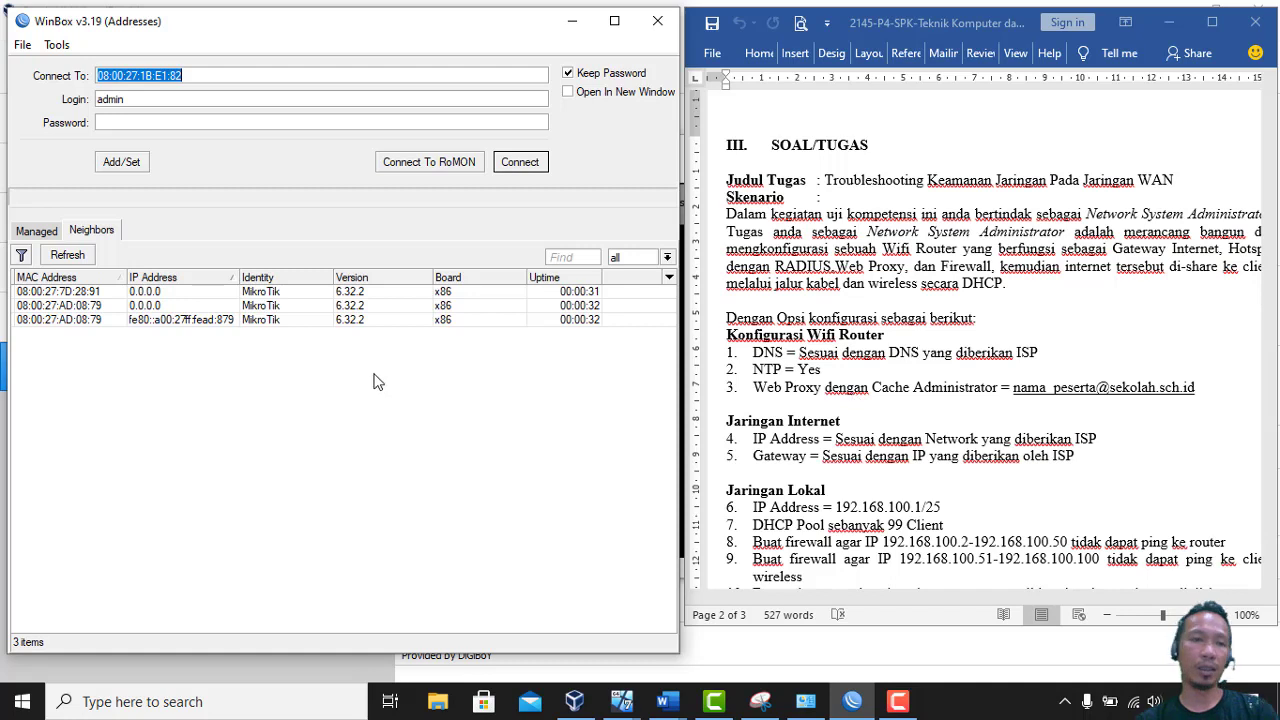
{"action": "left_click", "coordinate": [98, 293]}
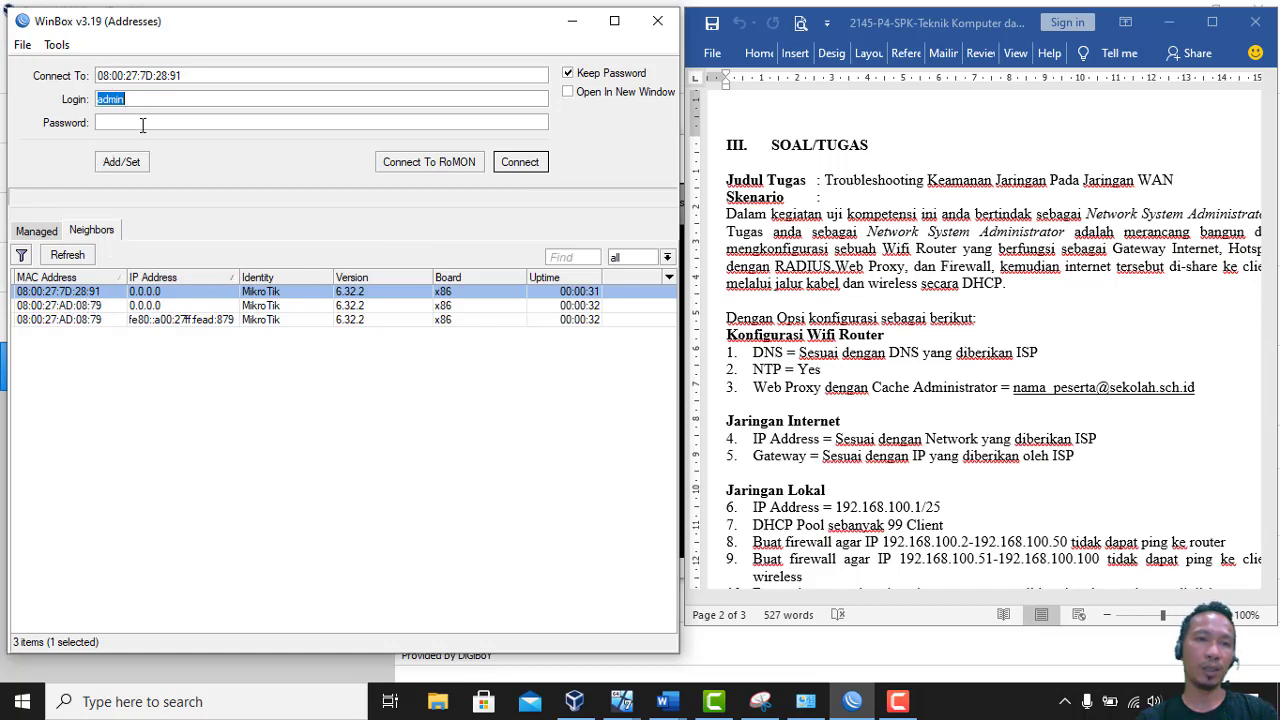
{"action": "left_click", "coordinate": [520, 162]}
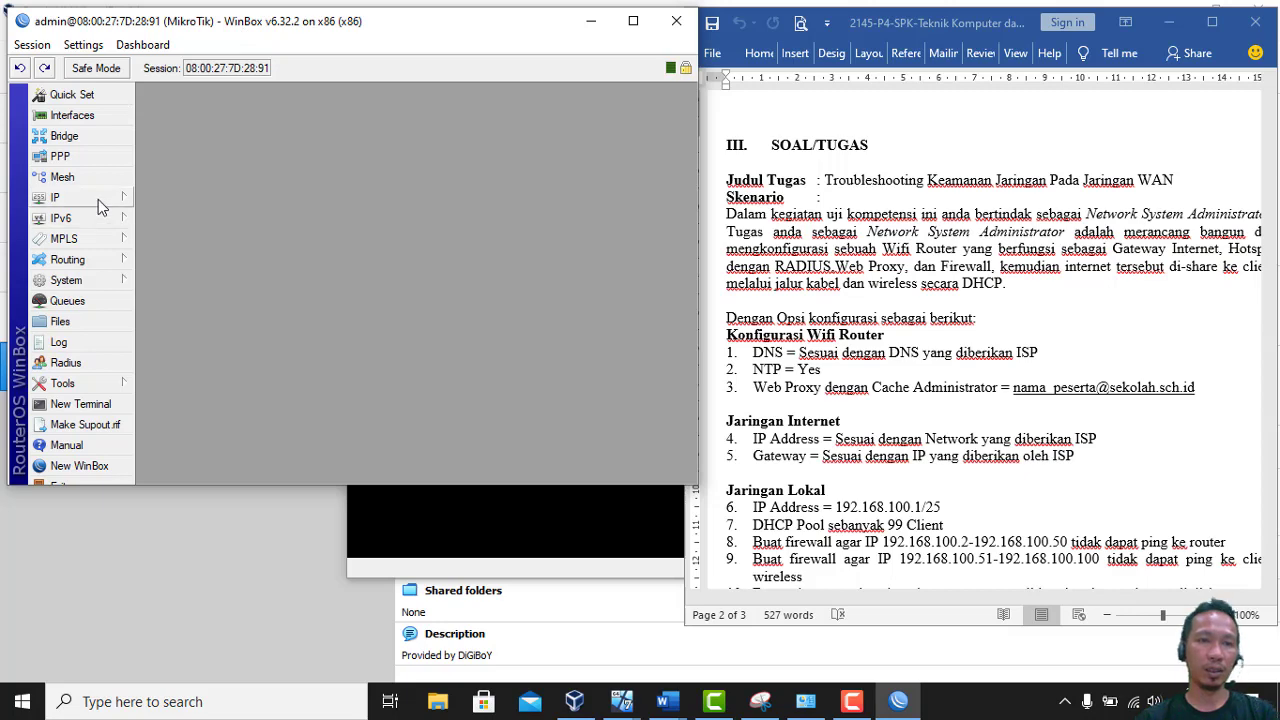
Rename ether1 to ether1ToISP and ether2 to ether2ClientKabel in the Interface List
{"action": "left_click", "coordinate": [93, 117]}
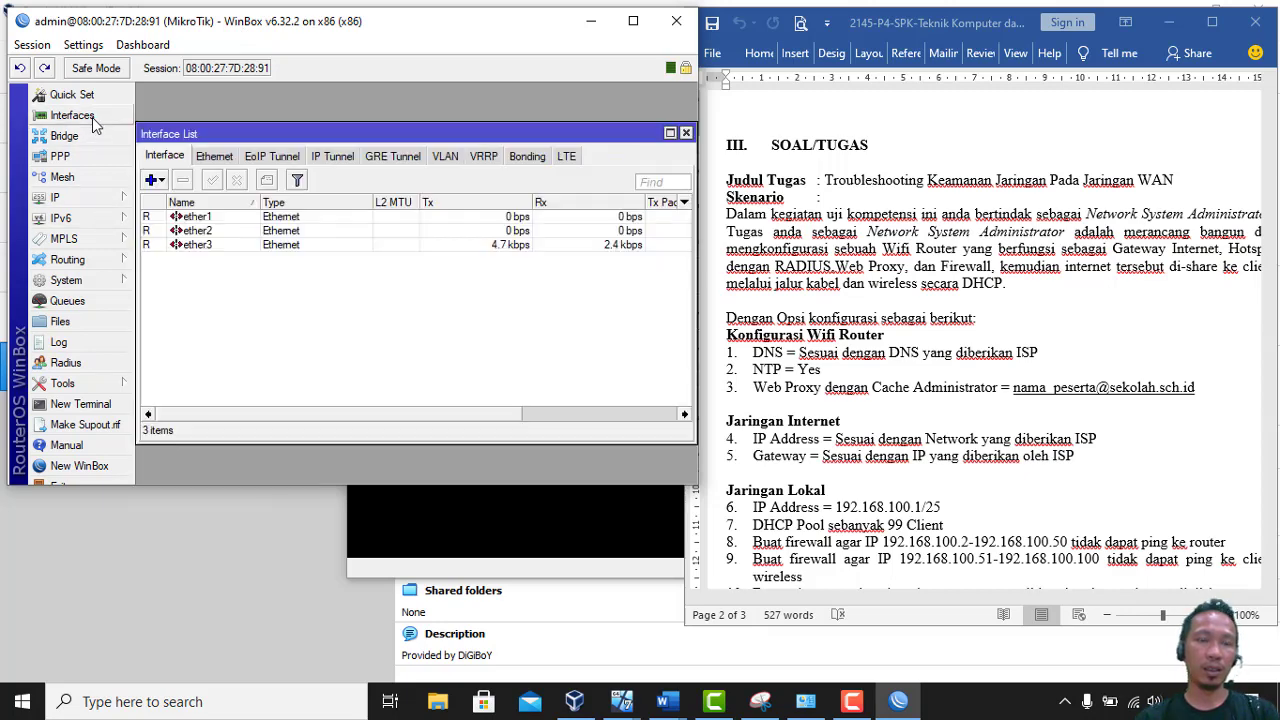
{"action": "double_click", "coordinate": [220, 217]}
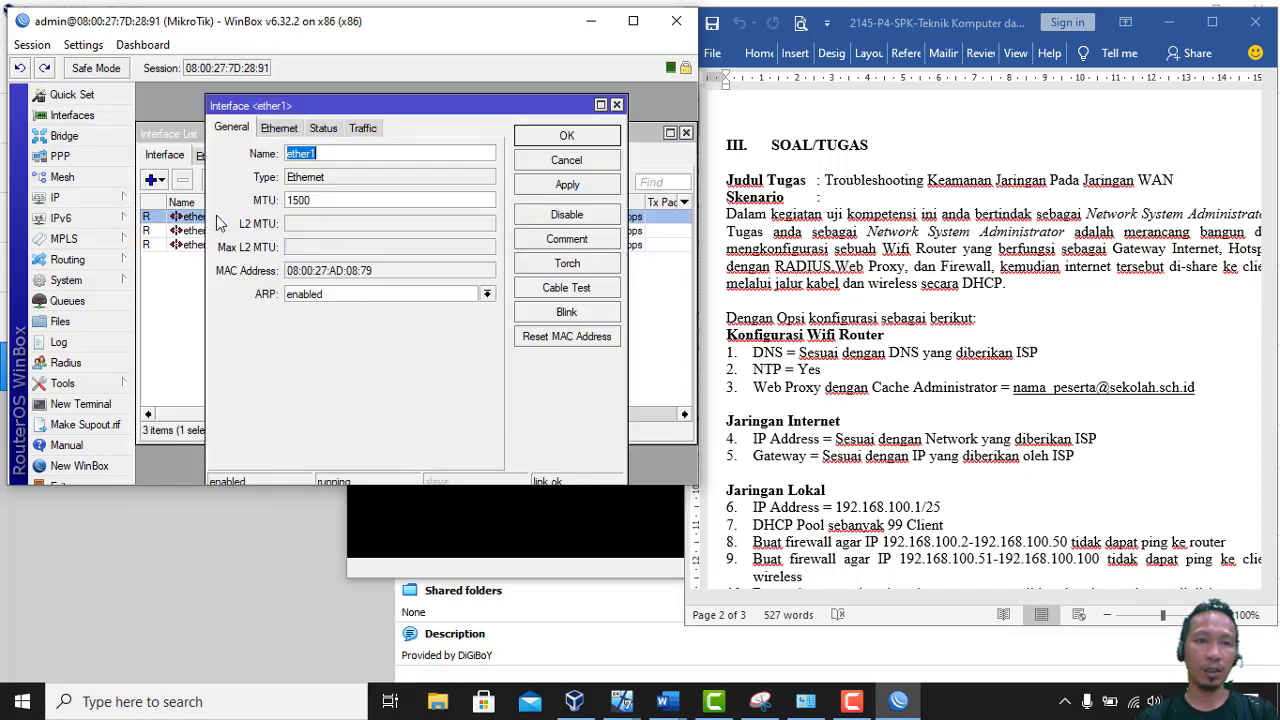
{"action": "left_click", "coordinate": [350, 156]}
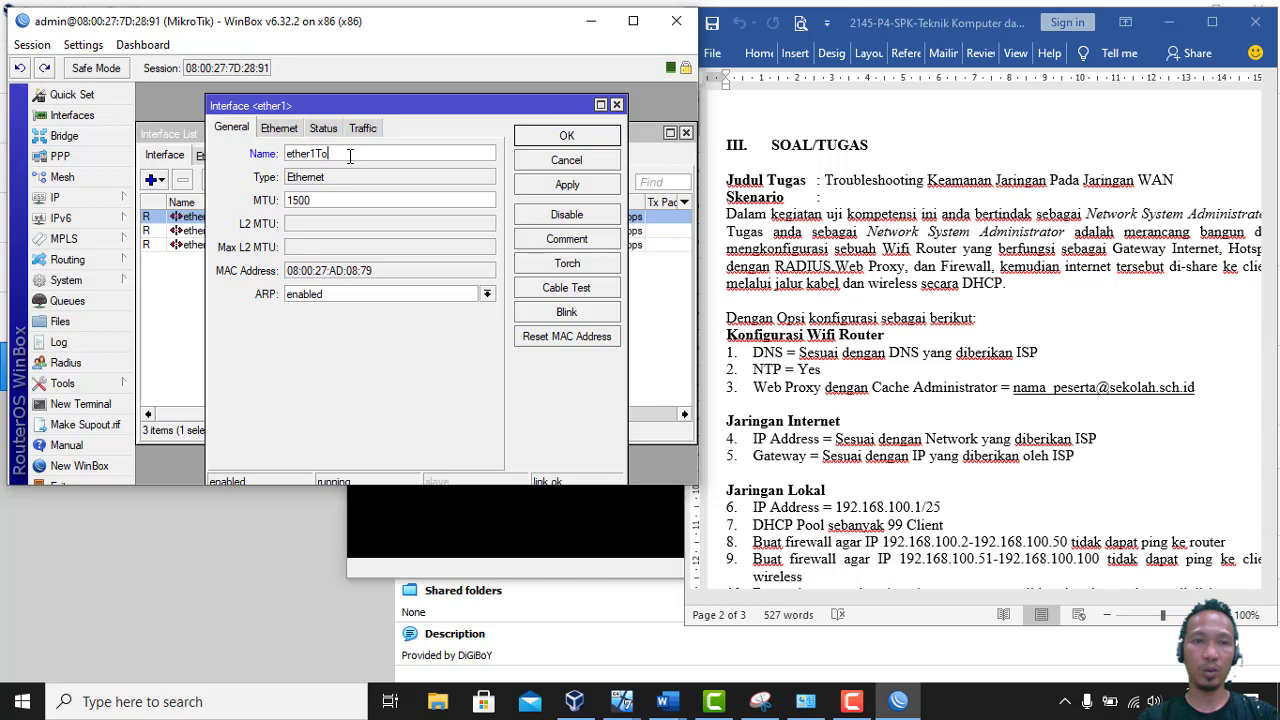
{"action": "type", "text": "ToISP"}
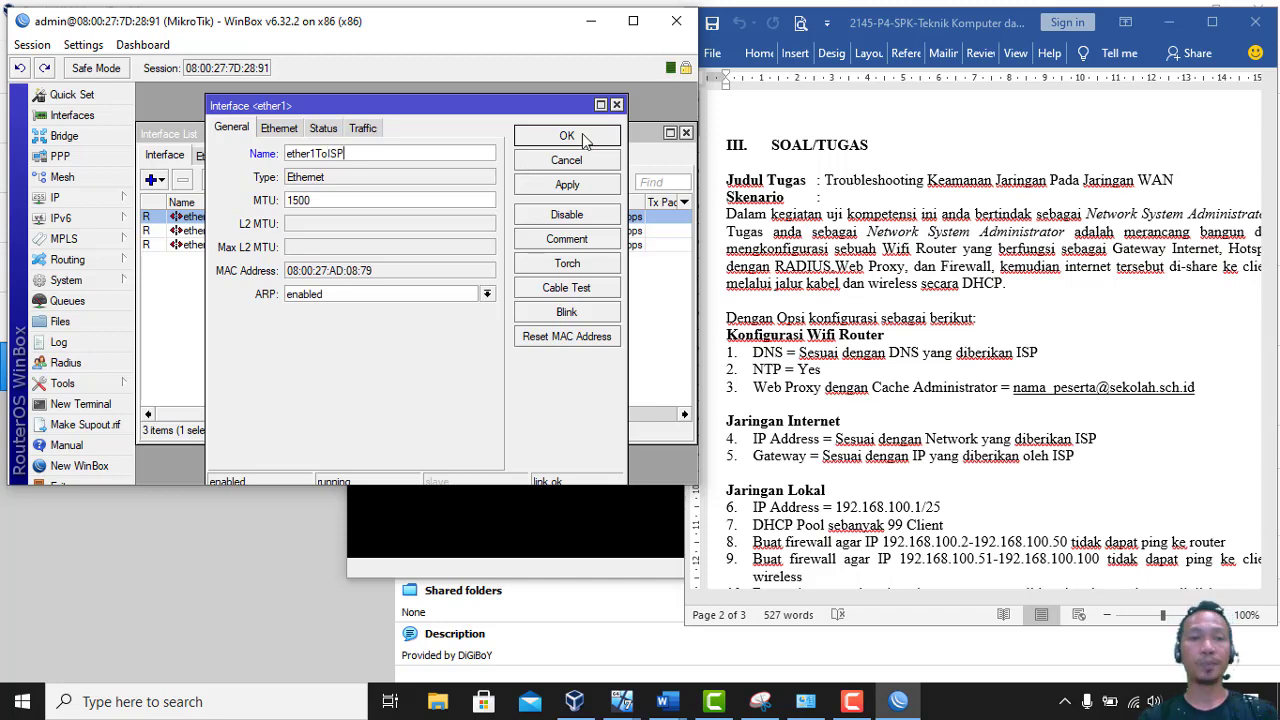
{"action": "left_click", "coordinate": [584, 137]}
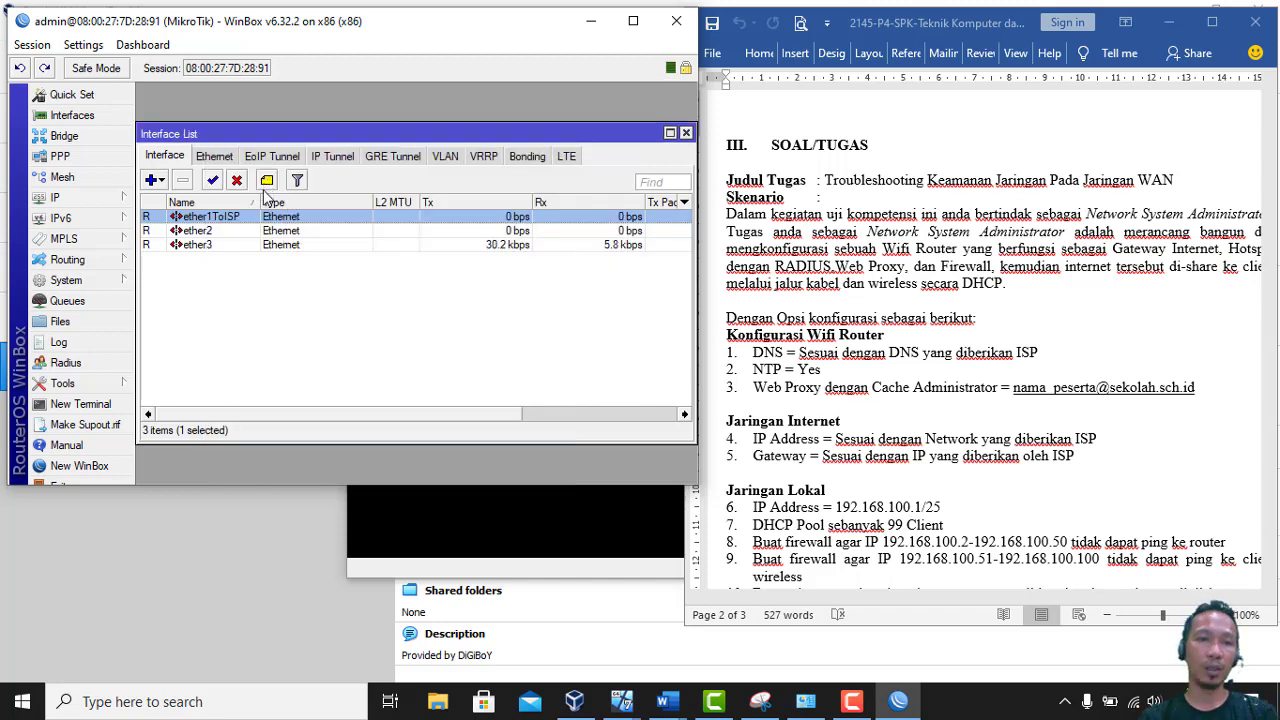
{"action": "double_click", "coordinate": [232, 232]}
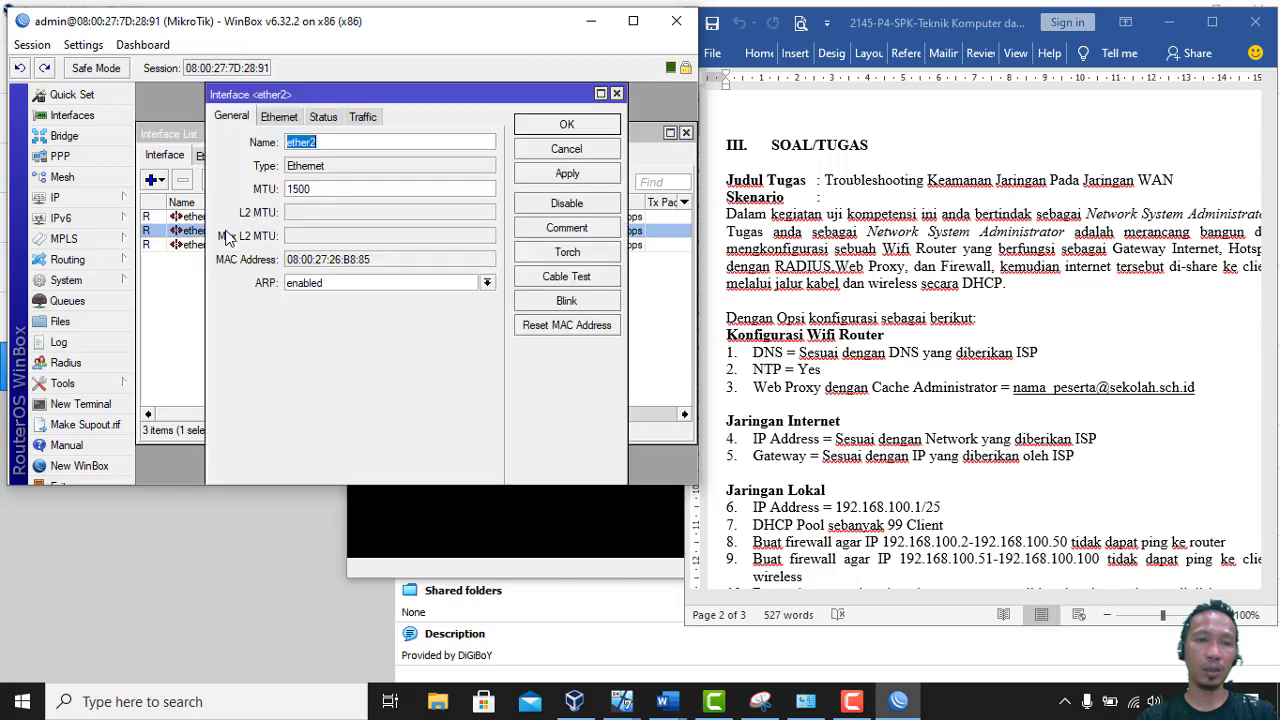
{"action": "left_click", "coordinate": [350, 141]}
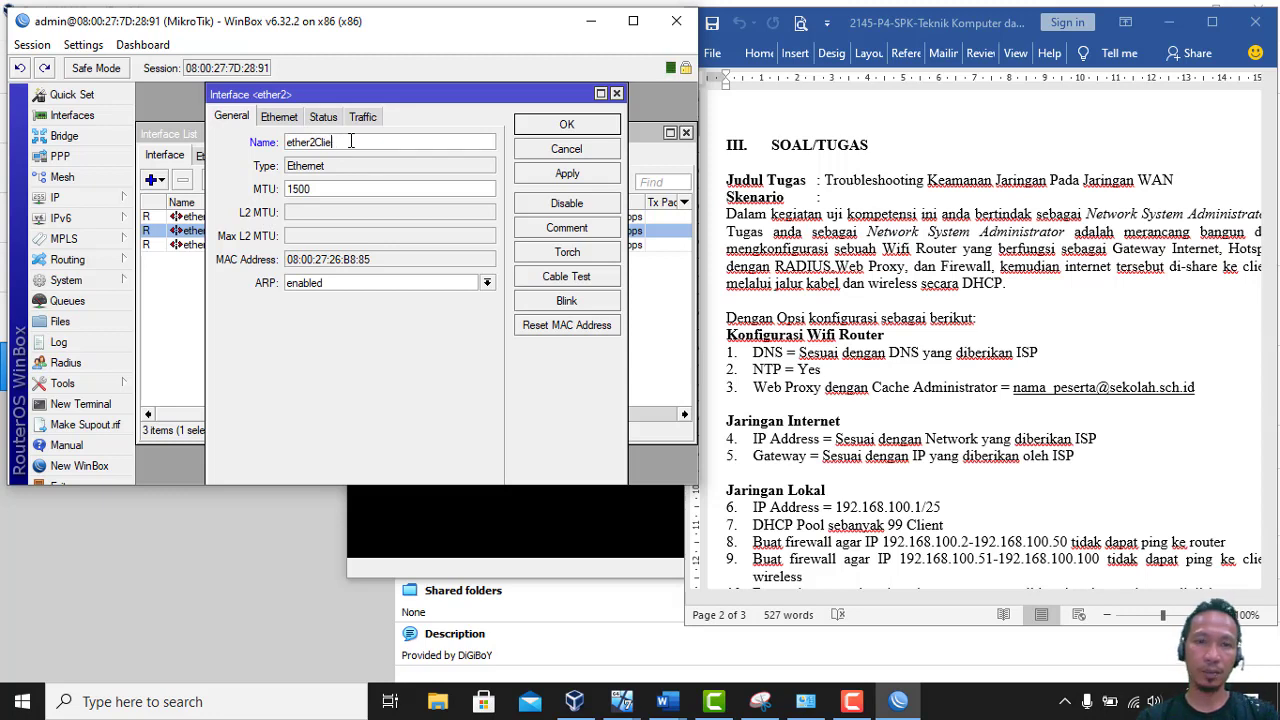
{"action": "type", "text": "Client"}
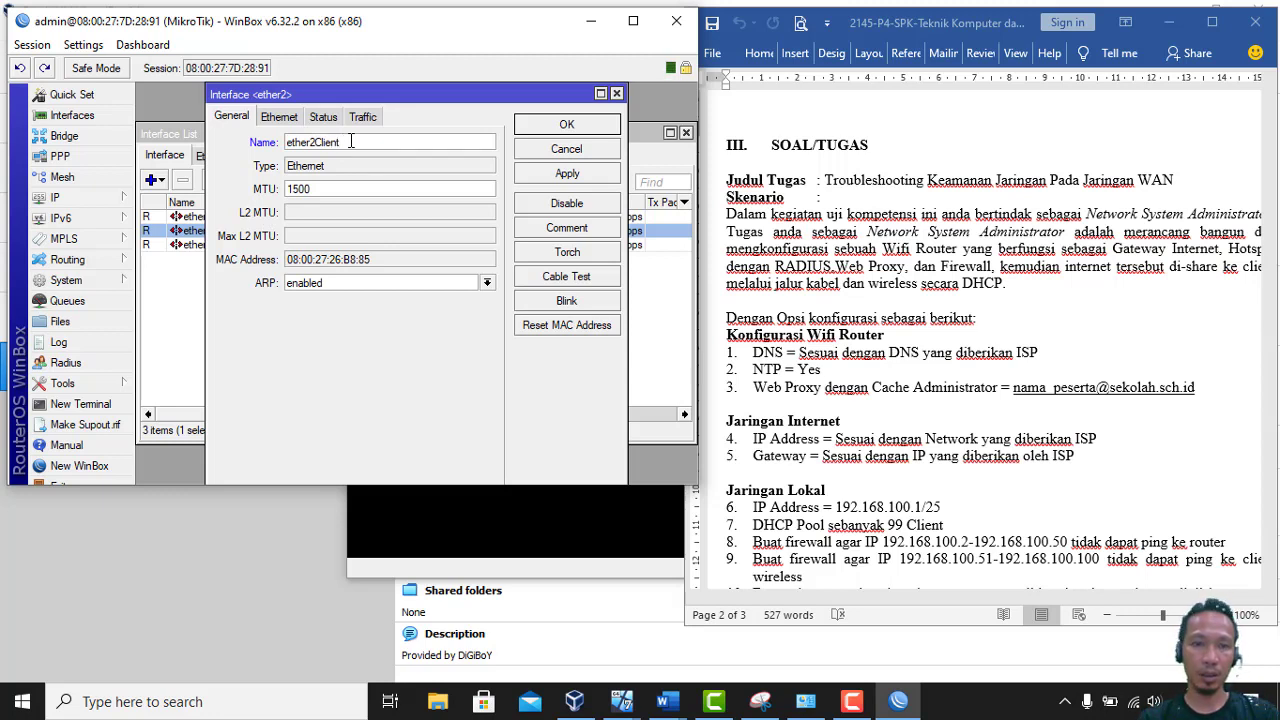
{"action": "type", "text": "Kabel"}
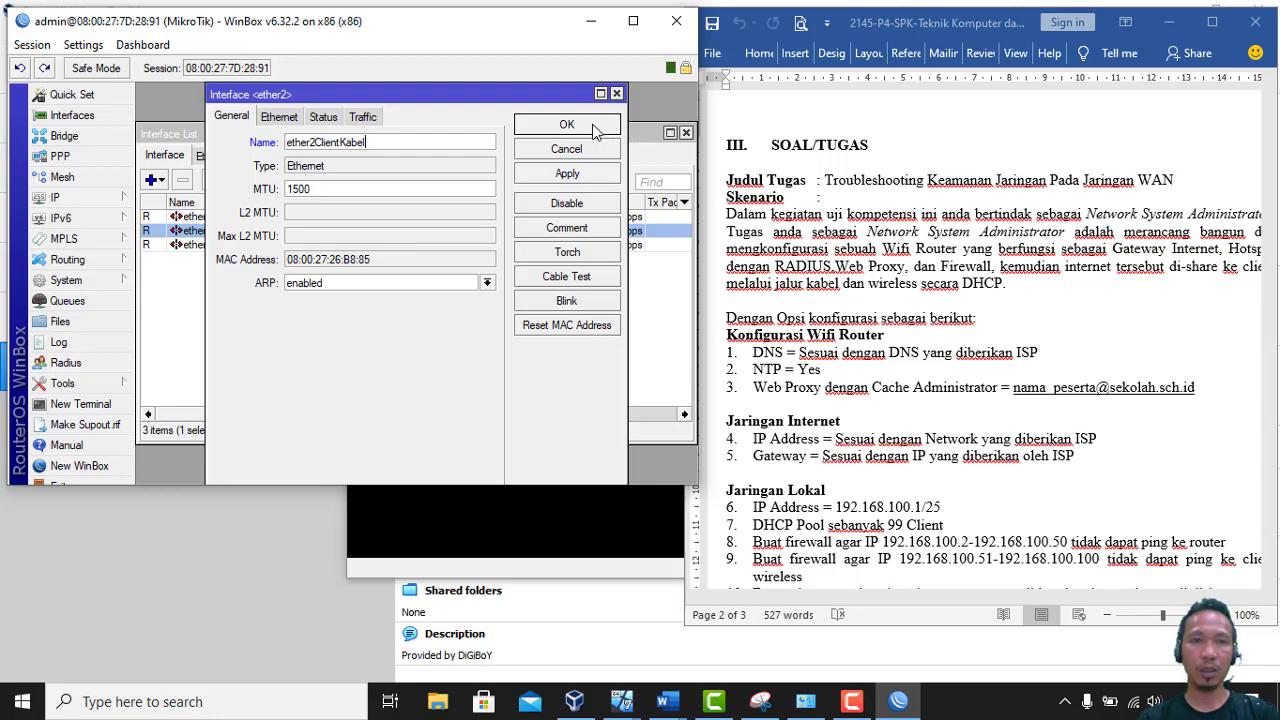
{"action": "left_click", "coordinate": [595, 125]}
Rename ether3 to ether3Hotspot and close the Interface List
{"action": "double_click", "coordinate": [241, 246]}
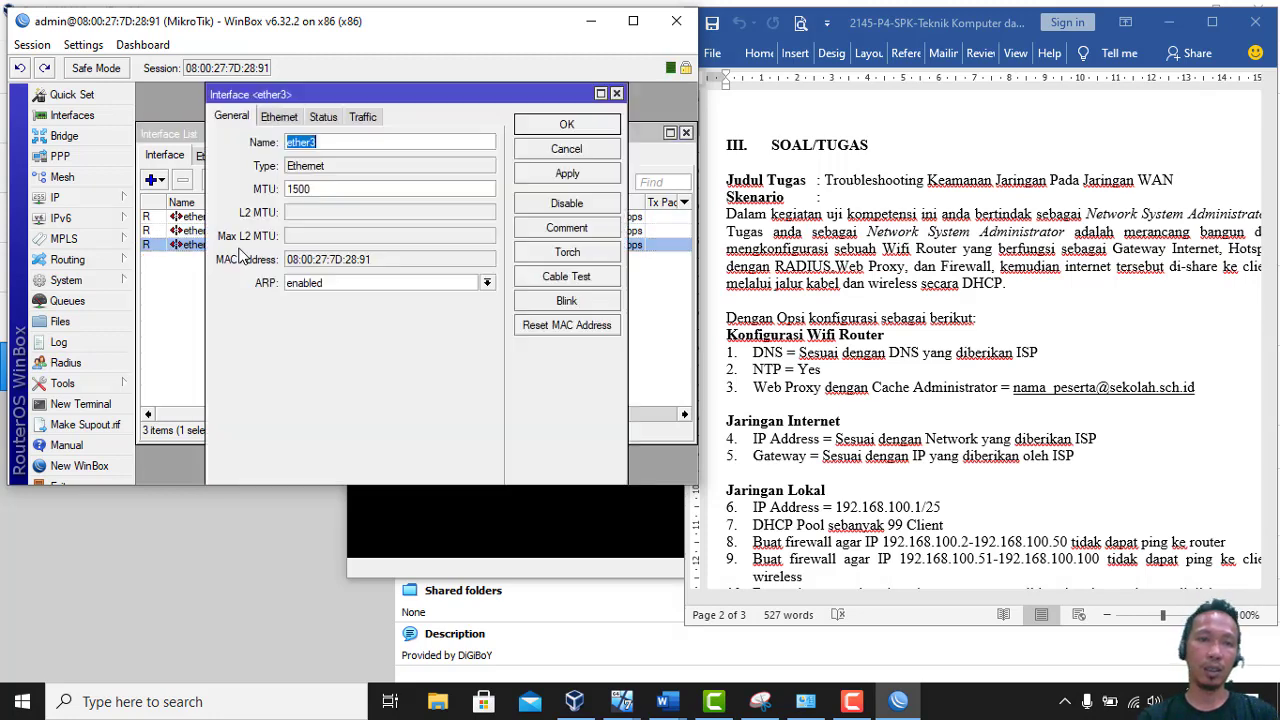
{"action": "left_click", "coordinate": [342, 145]}
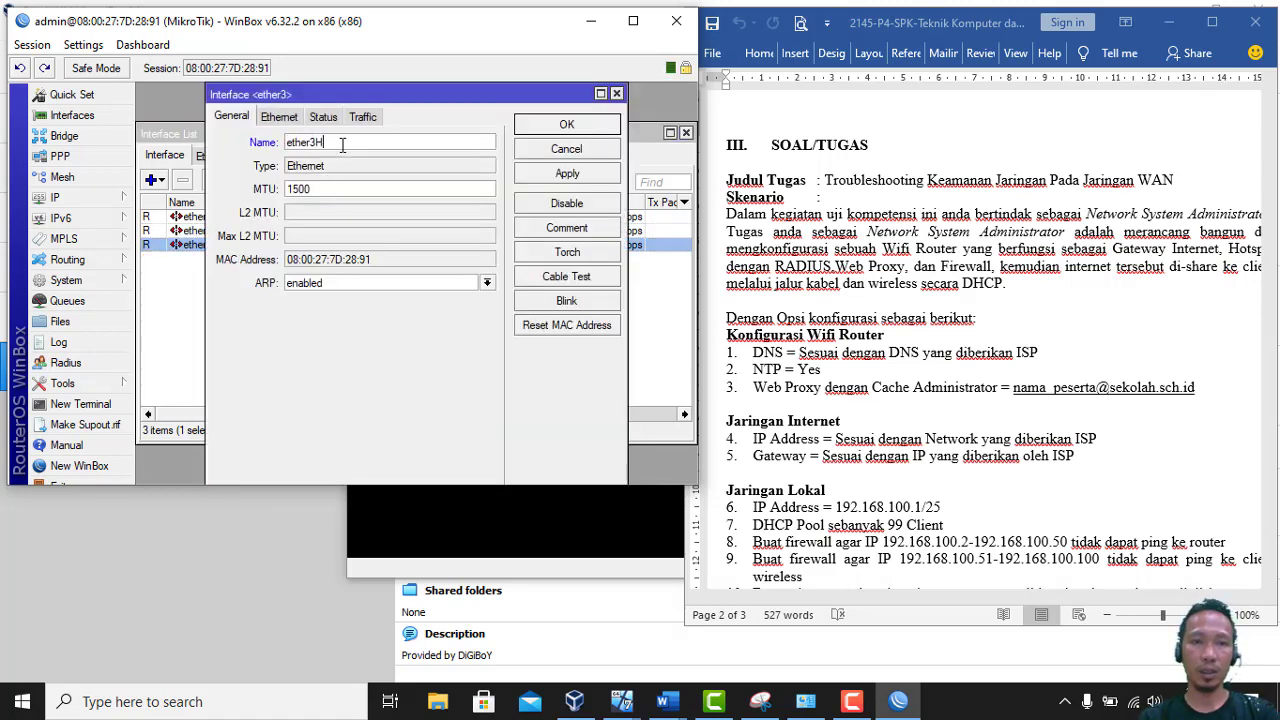
{"action": "type", "text": "Hotspot"}
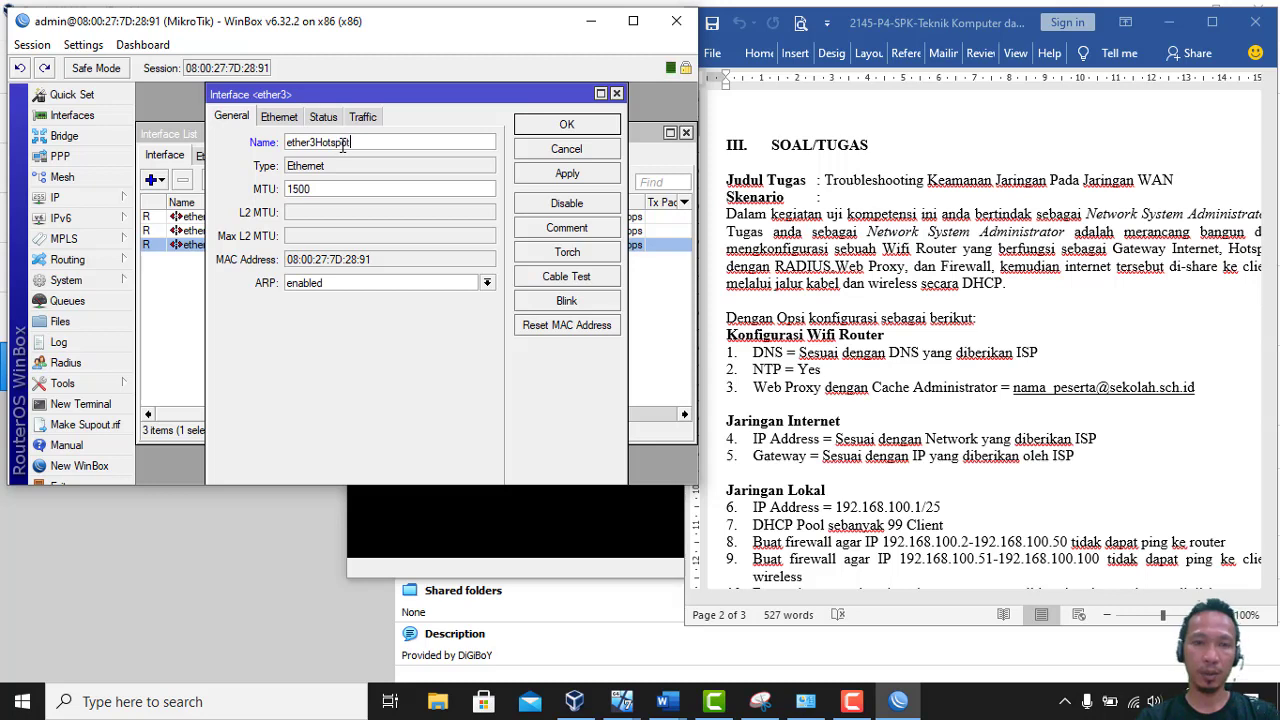
{"action": "left_click", "coordinate": [566, 130]}
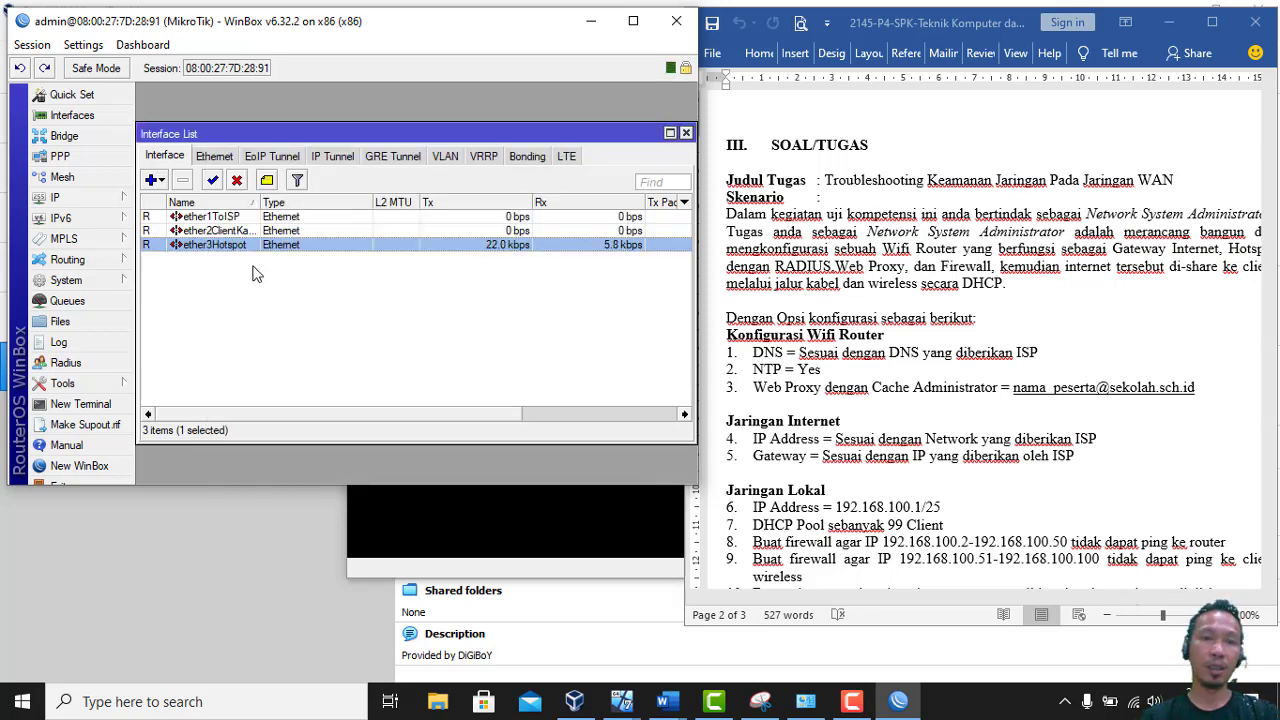
{"action": "left_click", "coordinate": [687, 134]}
{"action": "left_click", "coordinate": [128, 197]}
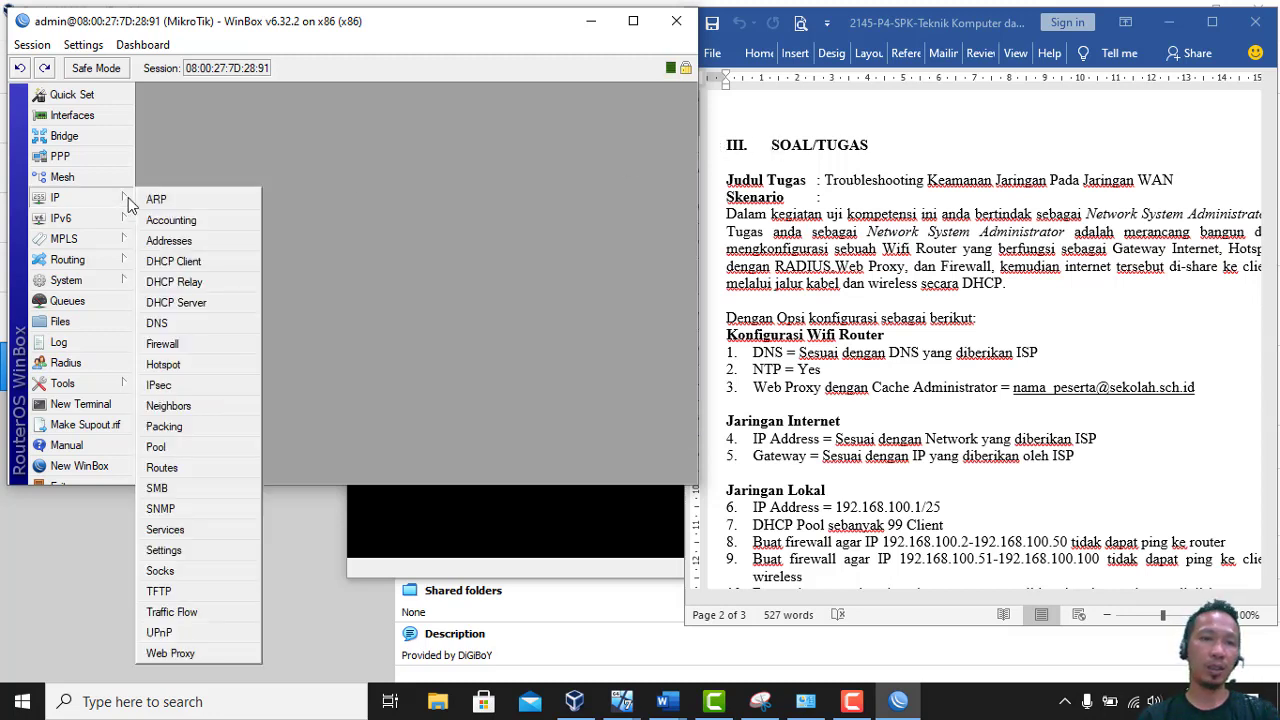
Add a DHCP client on ether1ToISP, then close the DHCP Client list once it is bound
{"action": "left_click", "coordinate": [170, 263]}
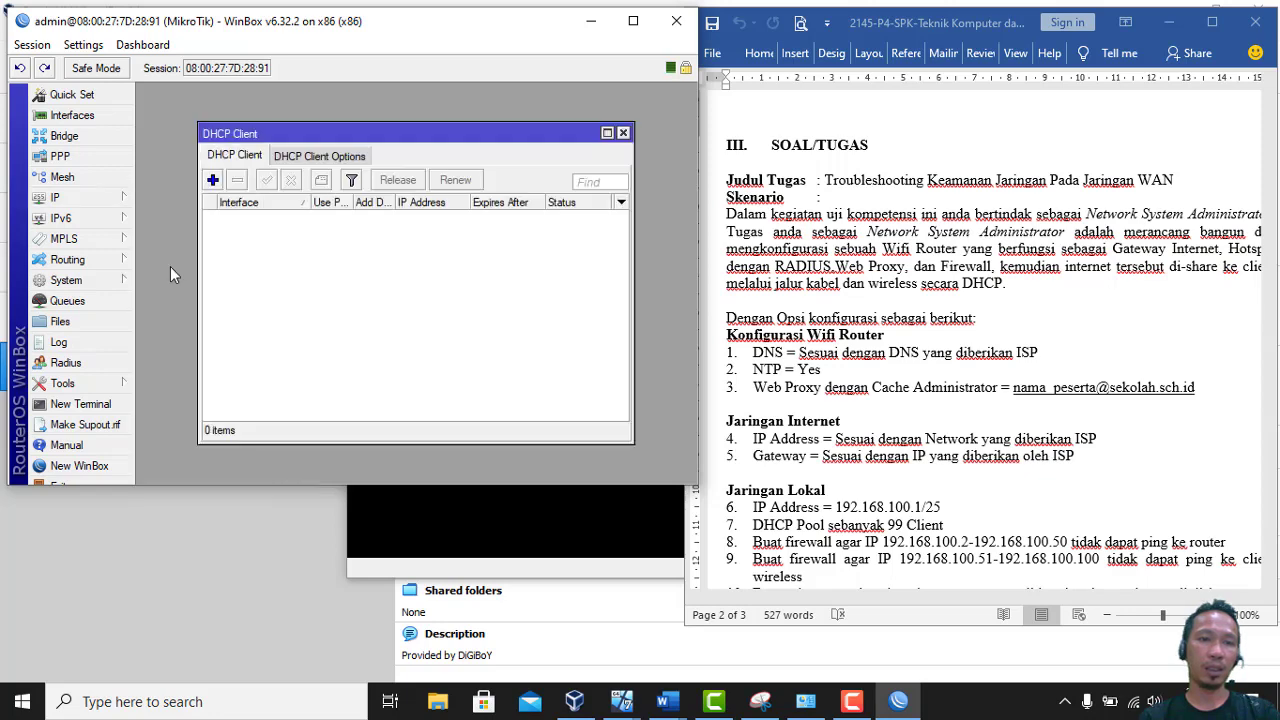
{"action": "left_click", "coordinate": [212, 180]}
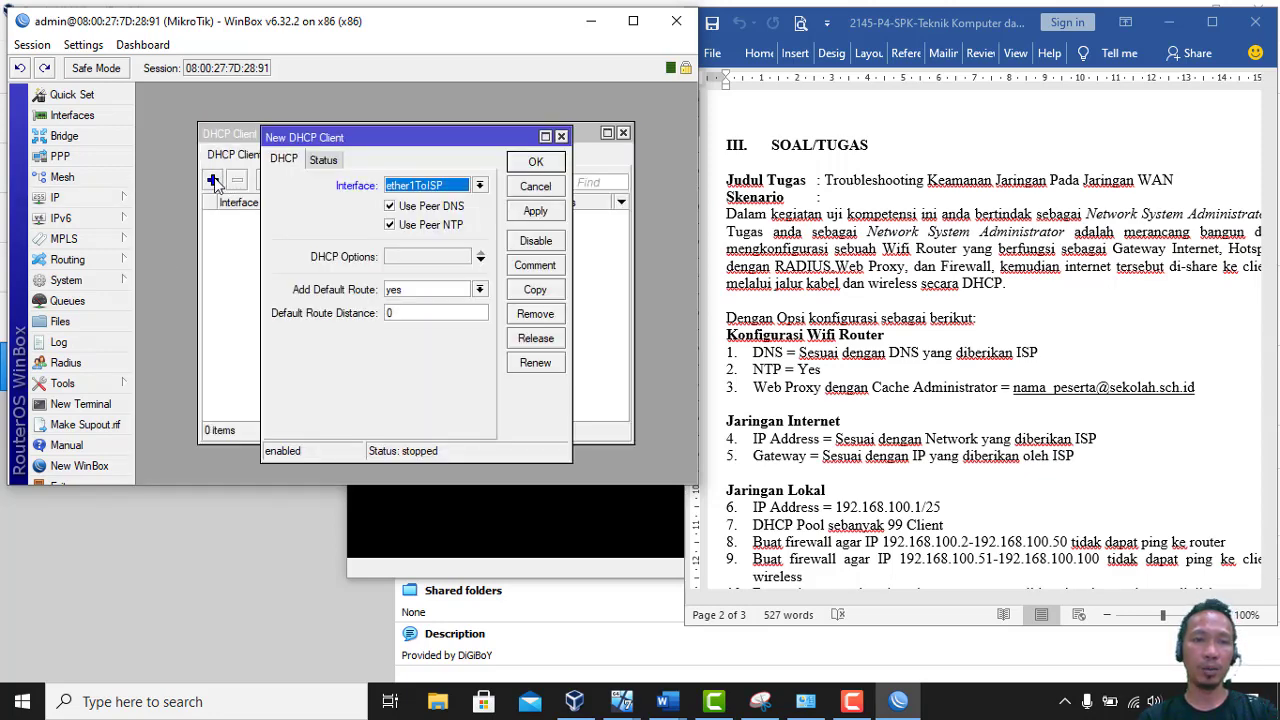
{"action": "left_click", "coordinate": [418, 188]}
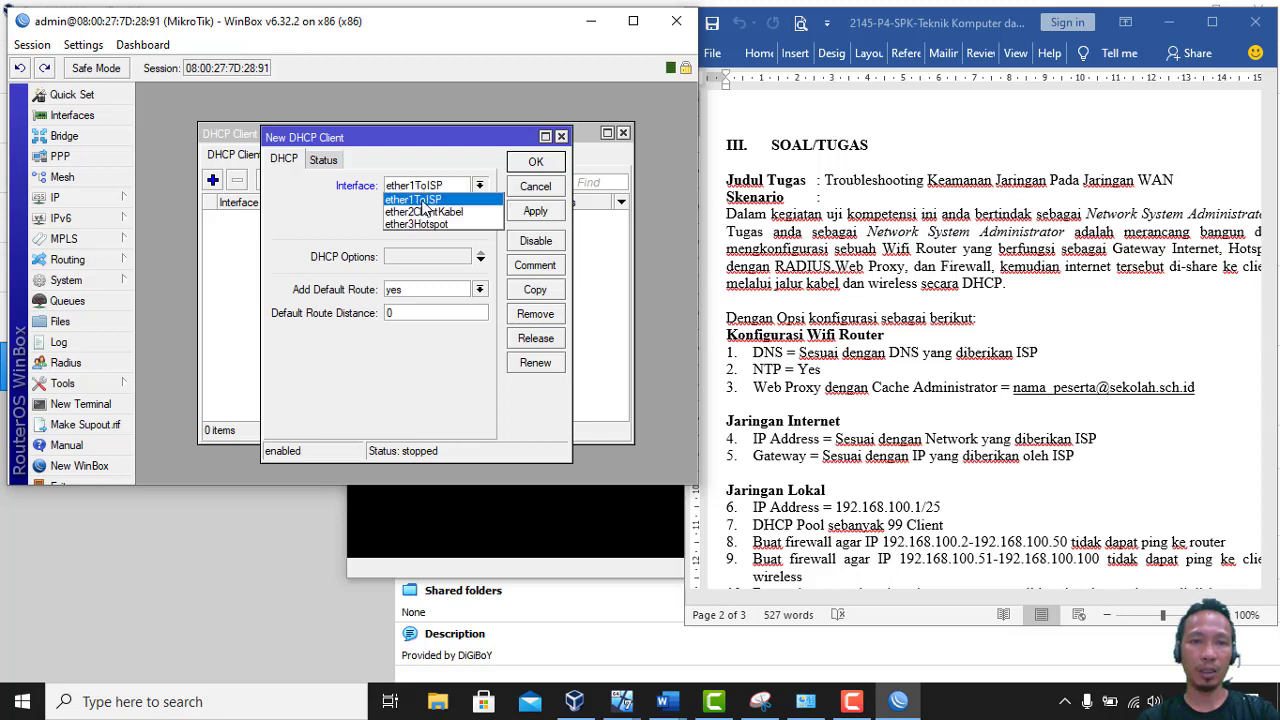
{"action": "left_click", "coordinate": [424, 200]}
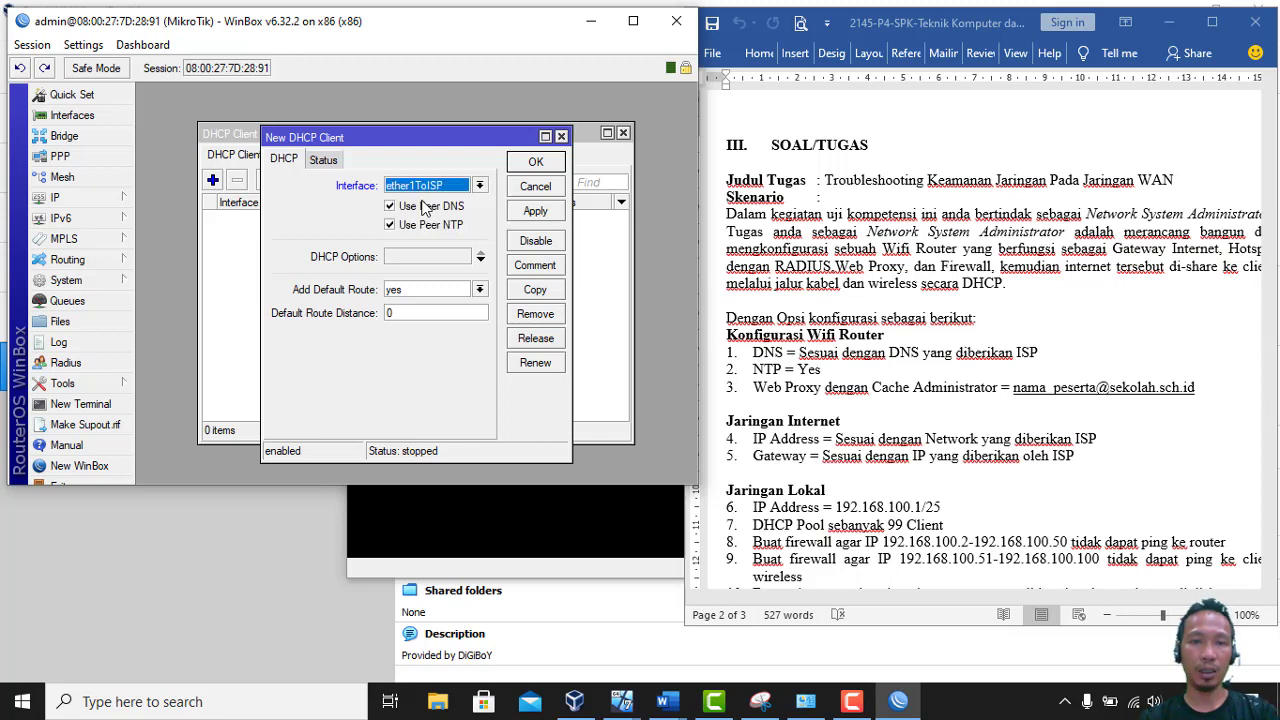
{"action": "left_click", "coordinate": [524, 164]}
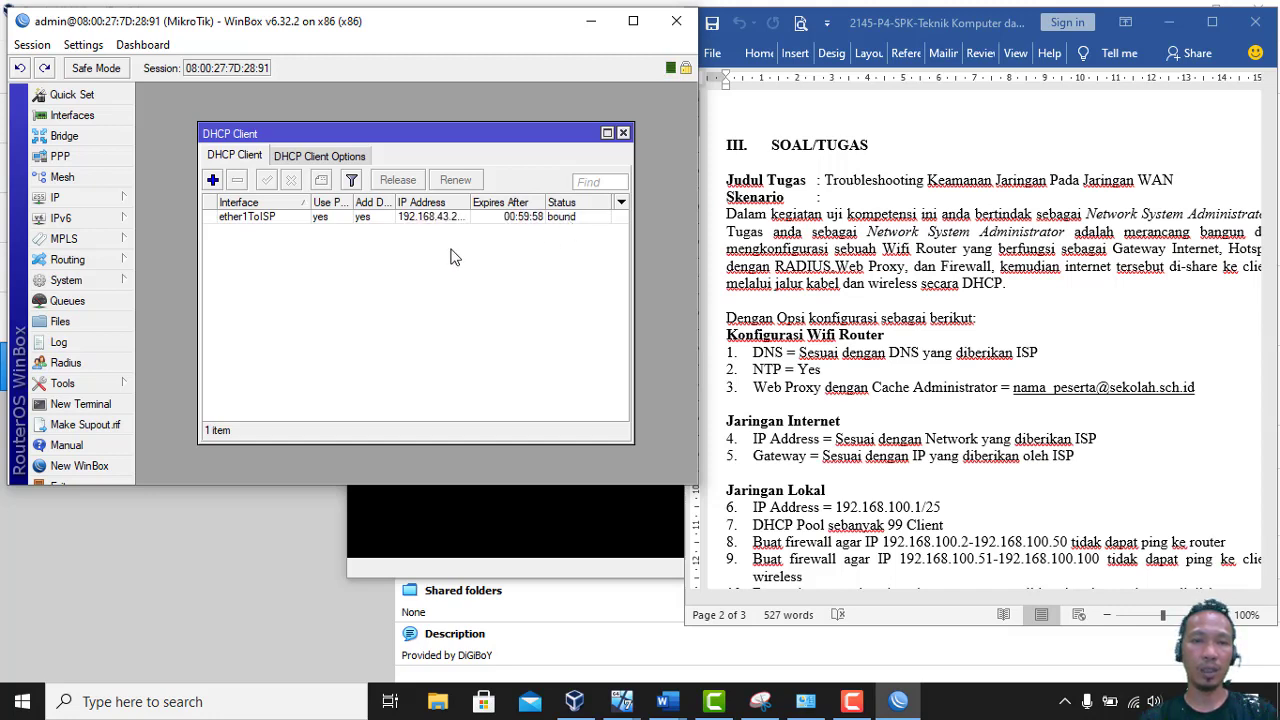
{"action": "left_click", "coordinate": [622, 133]}
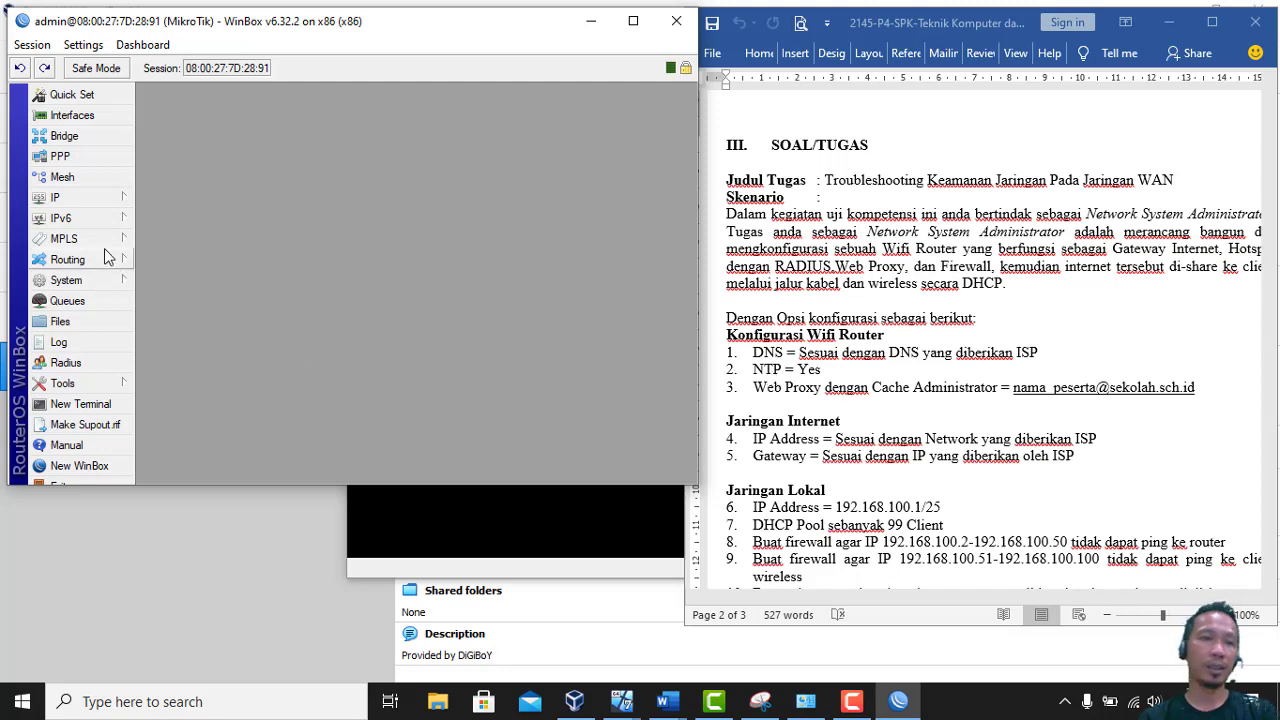
Open System > SNTP Client, then minimize WinBox, Word and the VirtualBox windows
{"action": "left_click", "coordinate": [108, 283]}
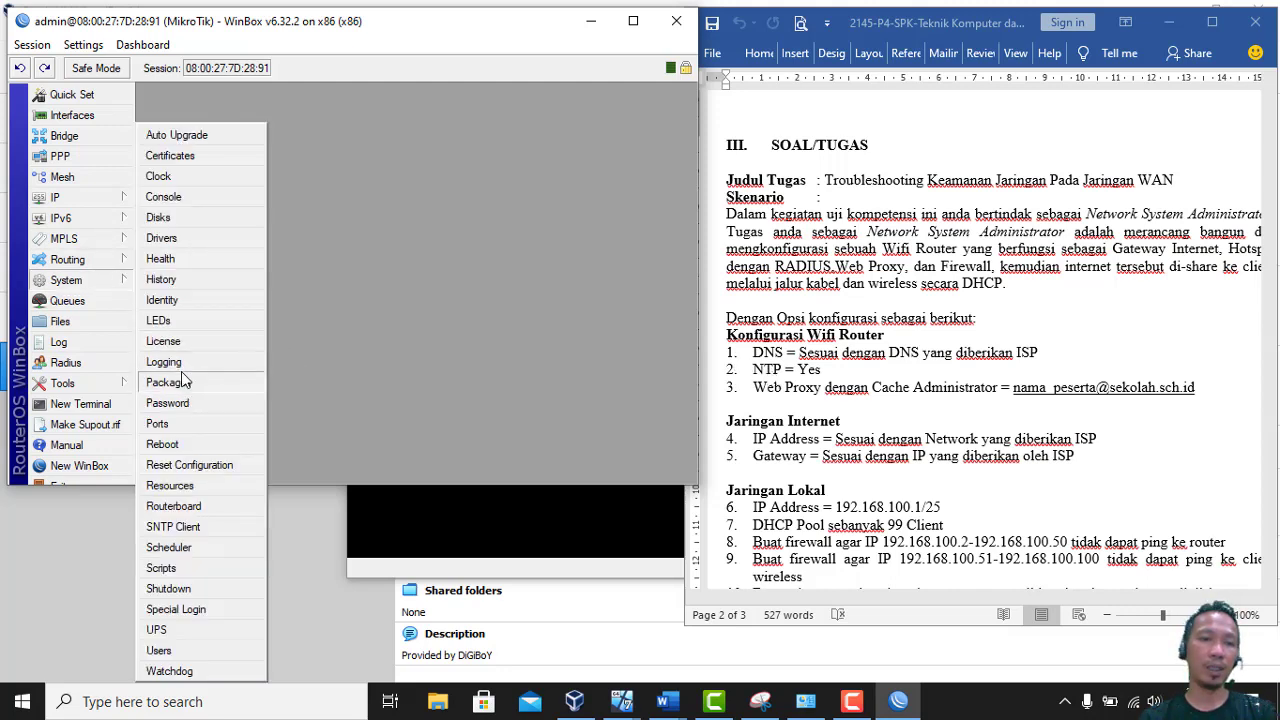
{"action": "left_click", "coordinate": [195, 529]}
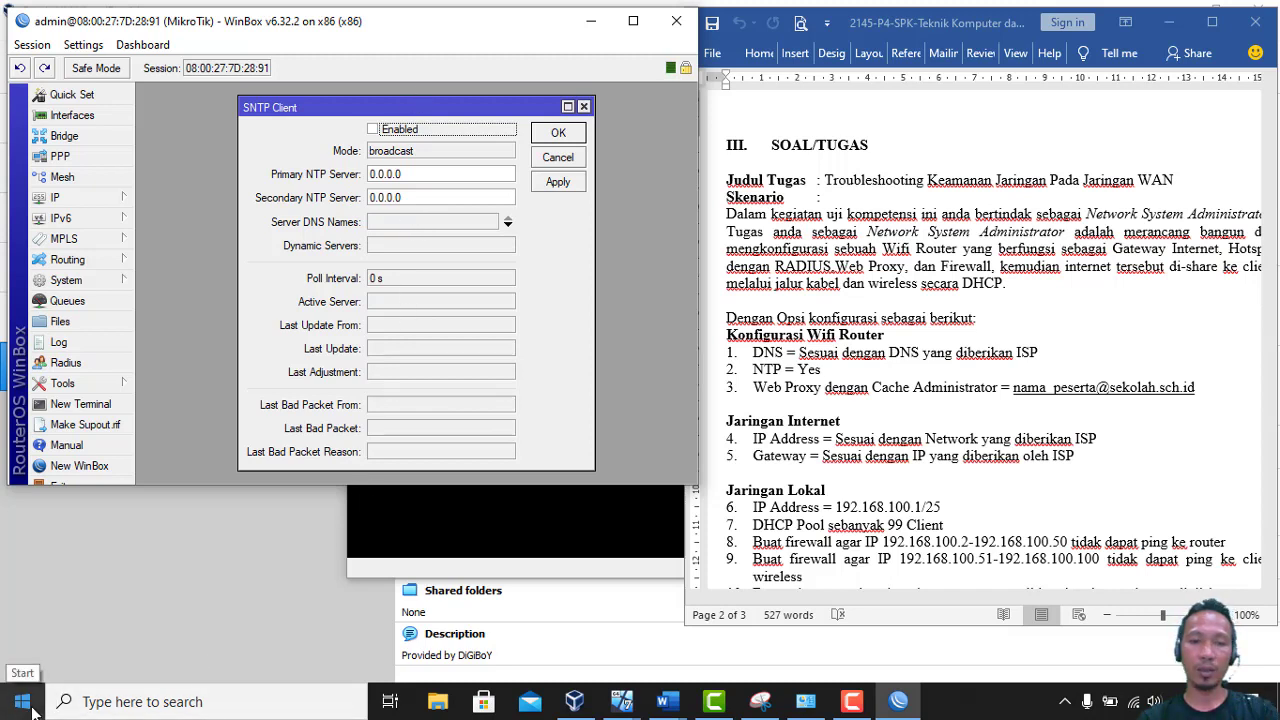
{"action": "left_click", "coordinate": [590, 21]}
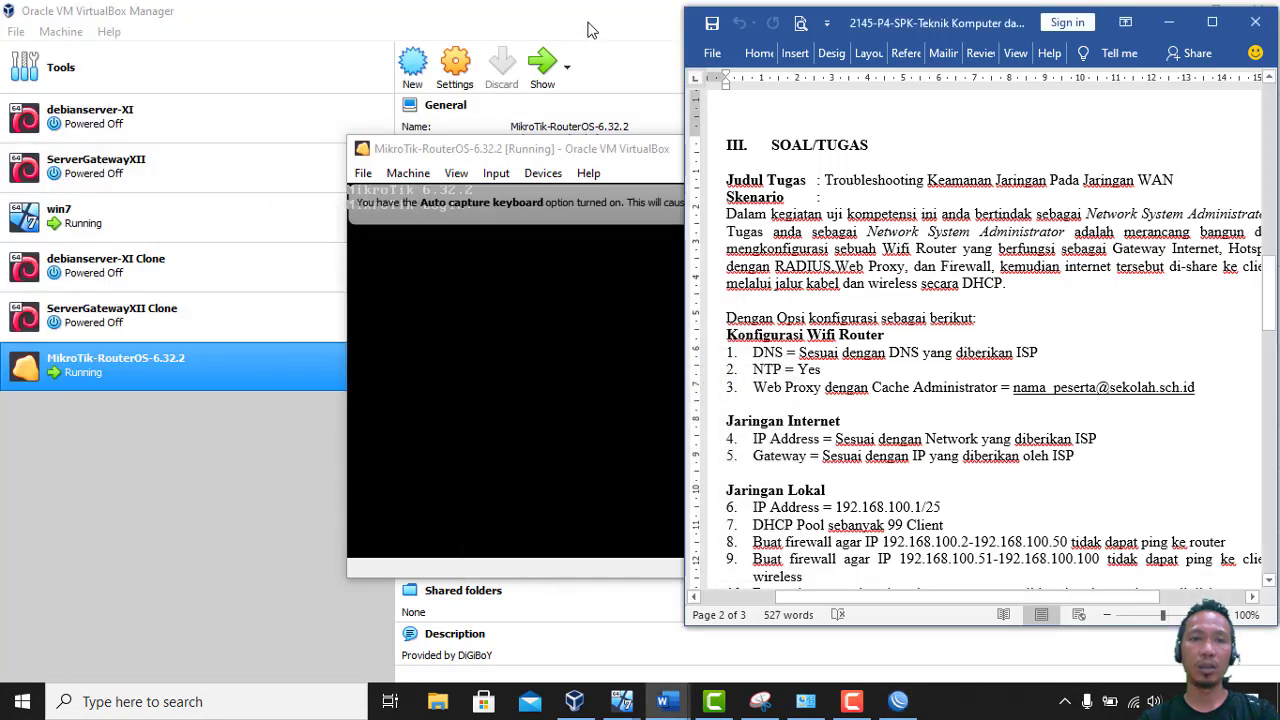
{"action": "left_click", "coordinate": [1168, 22]}
{"action": "left_click", "coordinate": [1185, 8]}
{"action": "left_click", "coordinate": [1185, 8]}
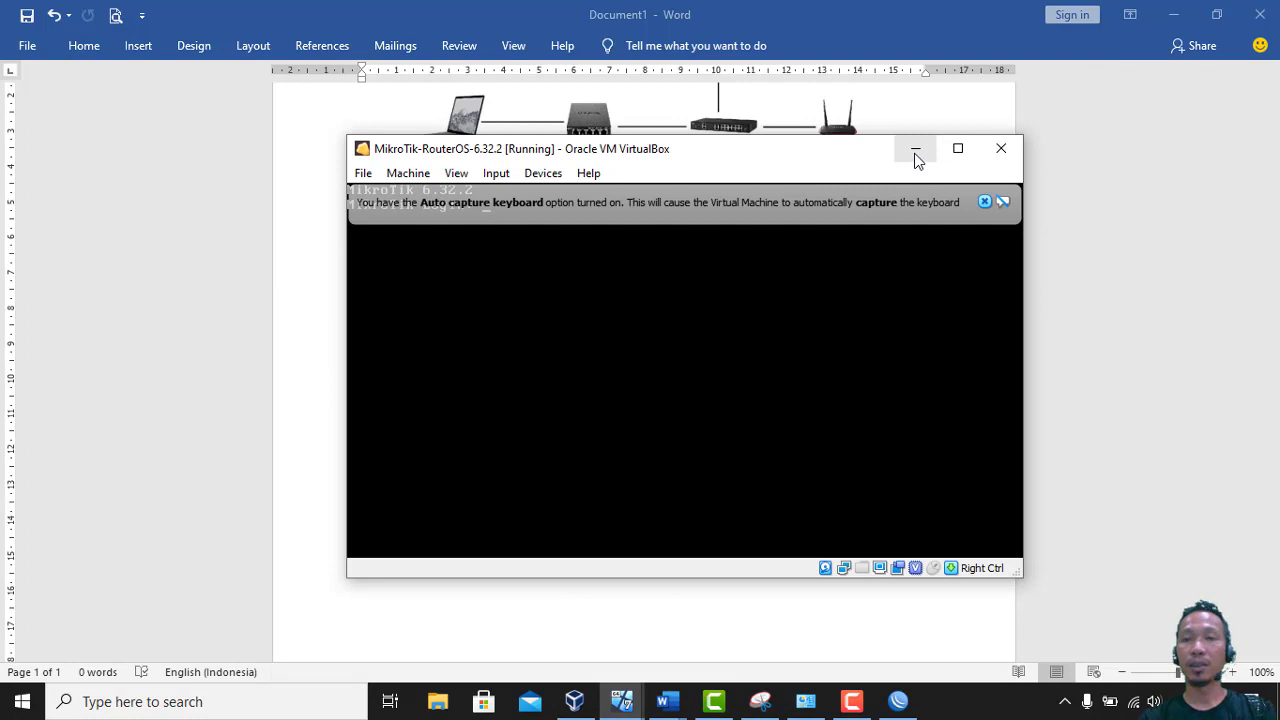
{"action": "left_click", "coordinate": [914, 155]}
{"action": "left_click", "coordinate": [1162, 12]}
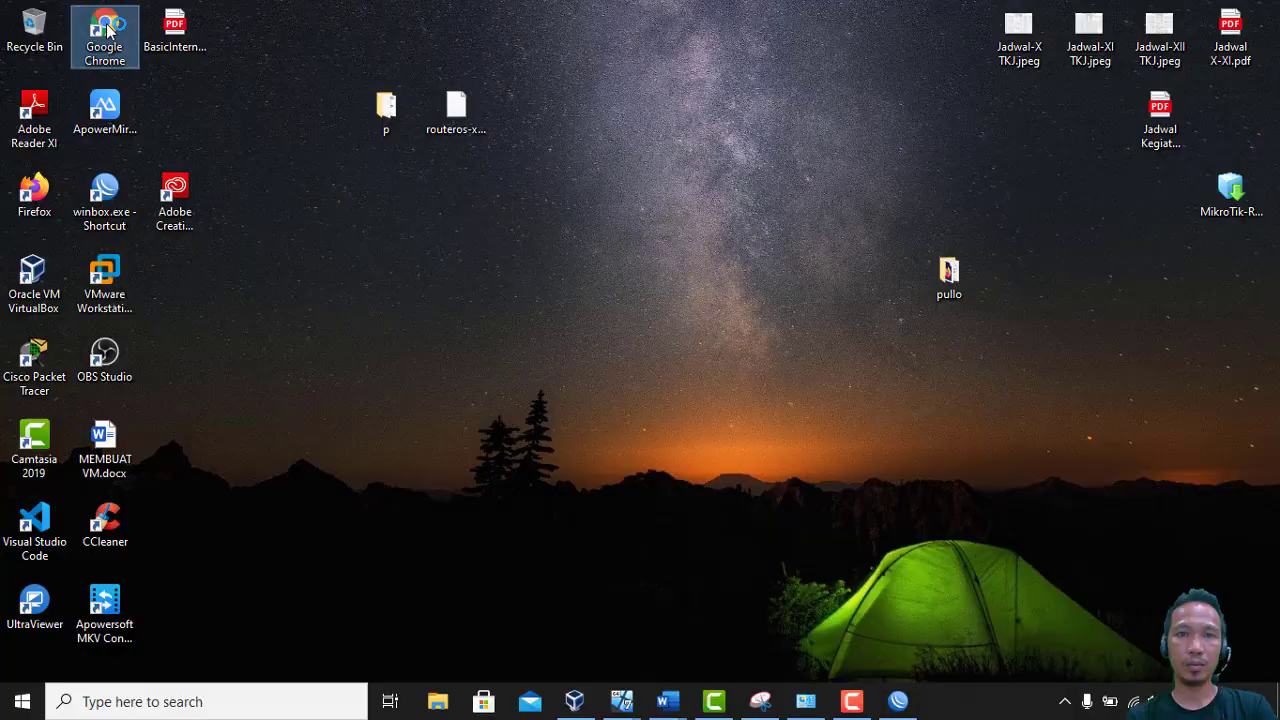
Launch Chrome, search Google for 'ntp pool id' and open the id.pool.ntp.org page
{"action": "double_click", "coordinate": [105, 32]}
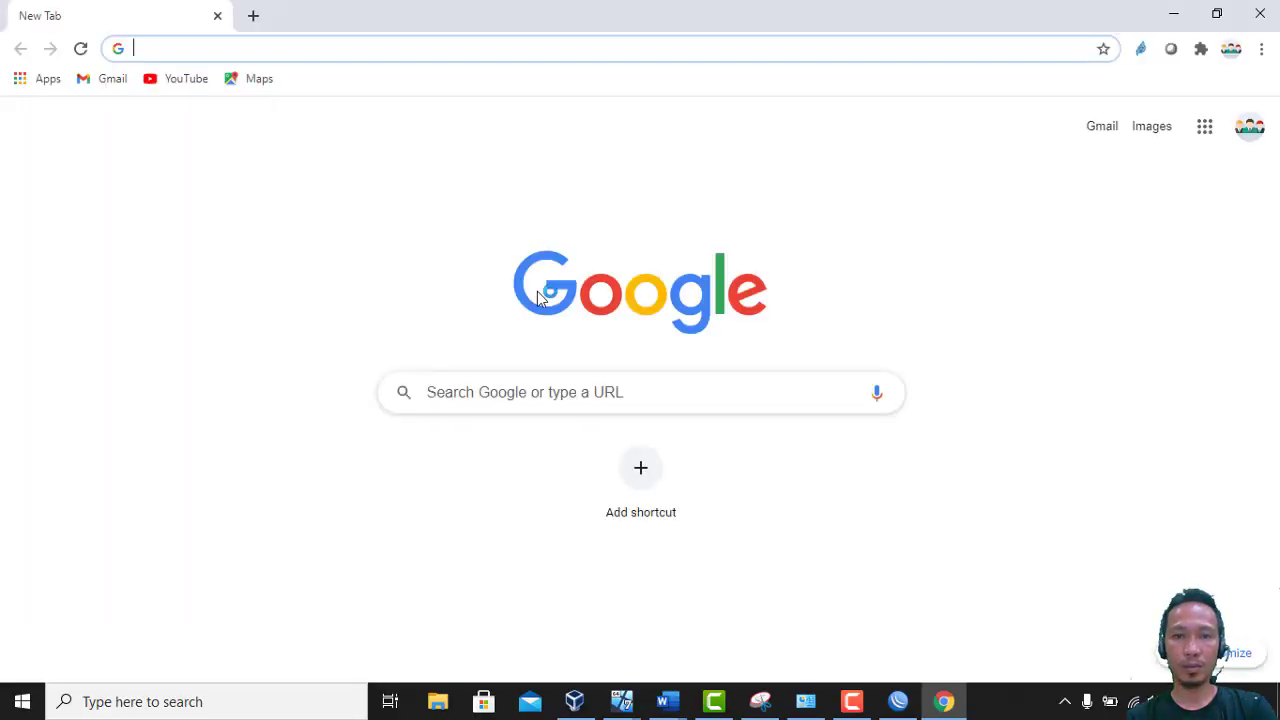
{"action": "left_click", "coordinate": [507, 393]}
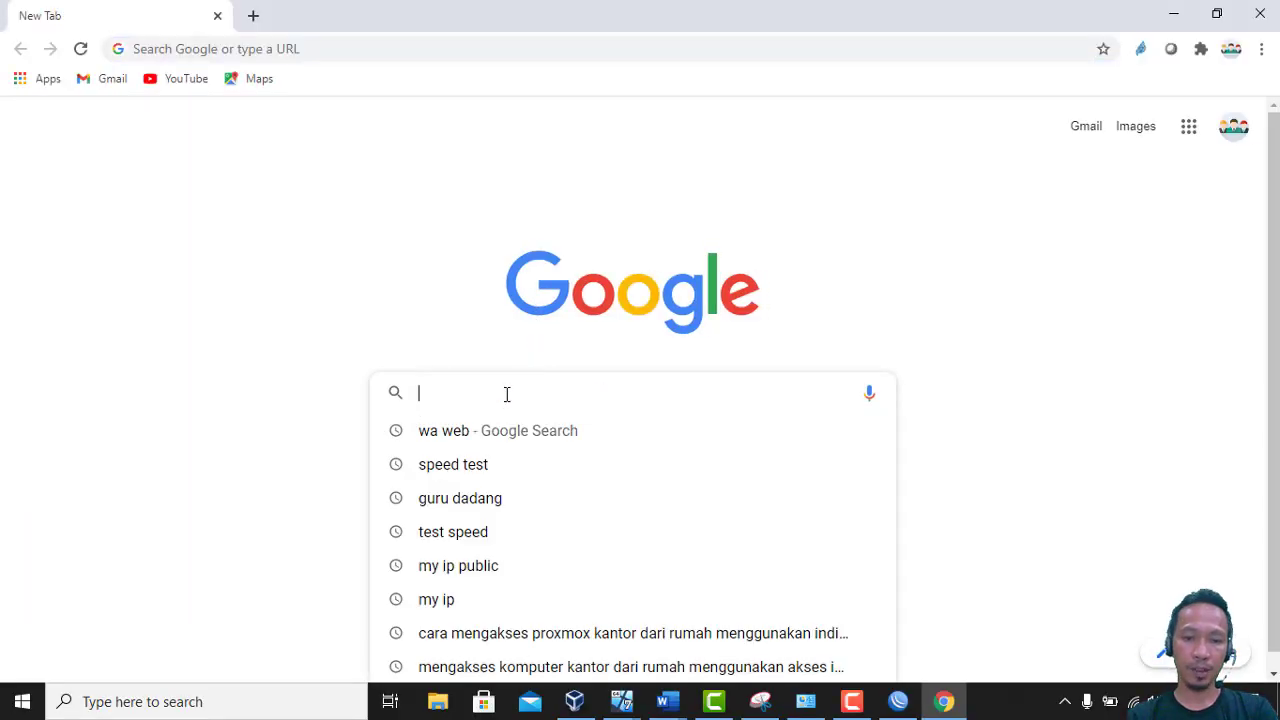
{"action": "type", "text": "ntp pool id"}
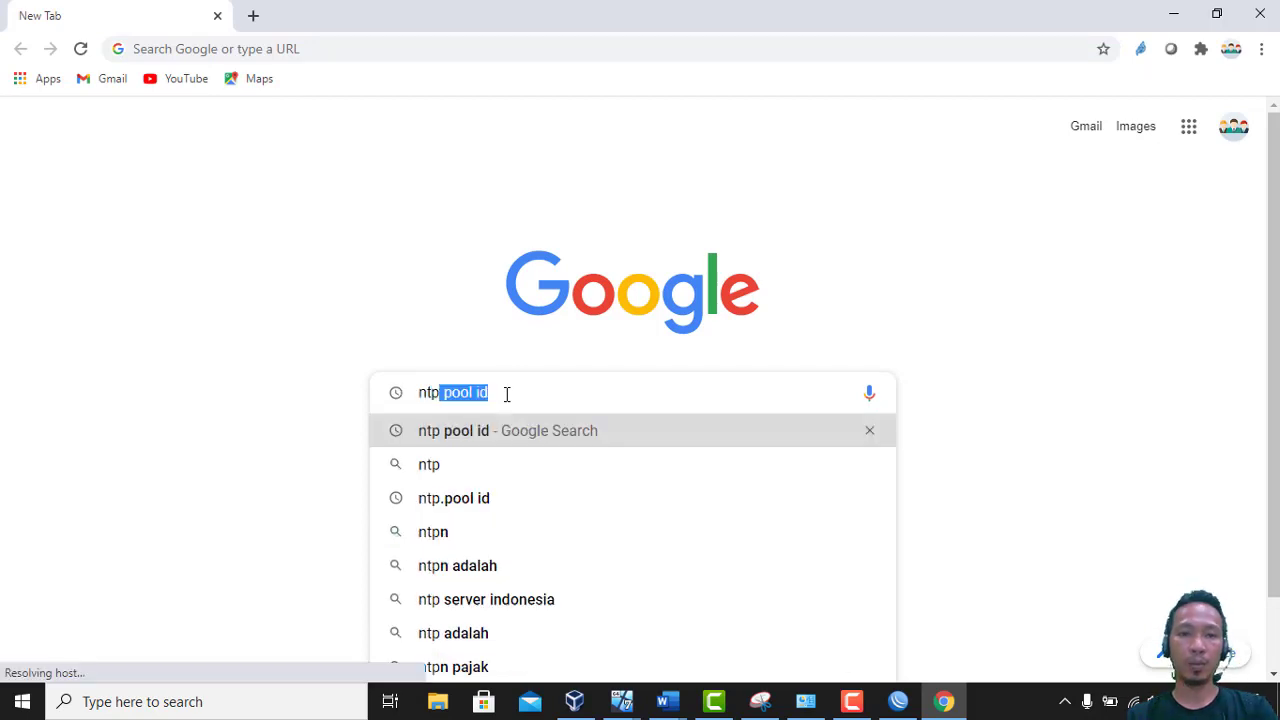
{"action": "key", "text": "Return"}
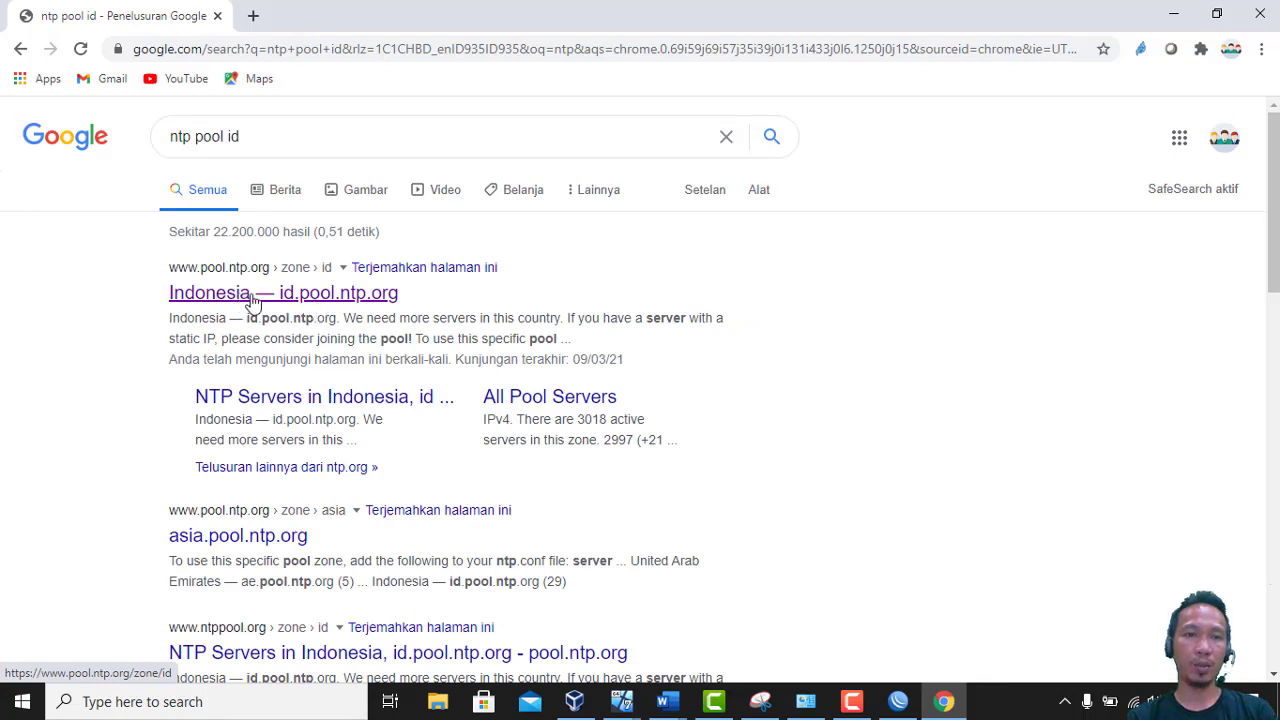
{"action": "left_click", "coordinate": [313, 300]}
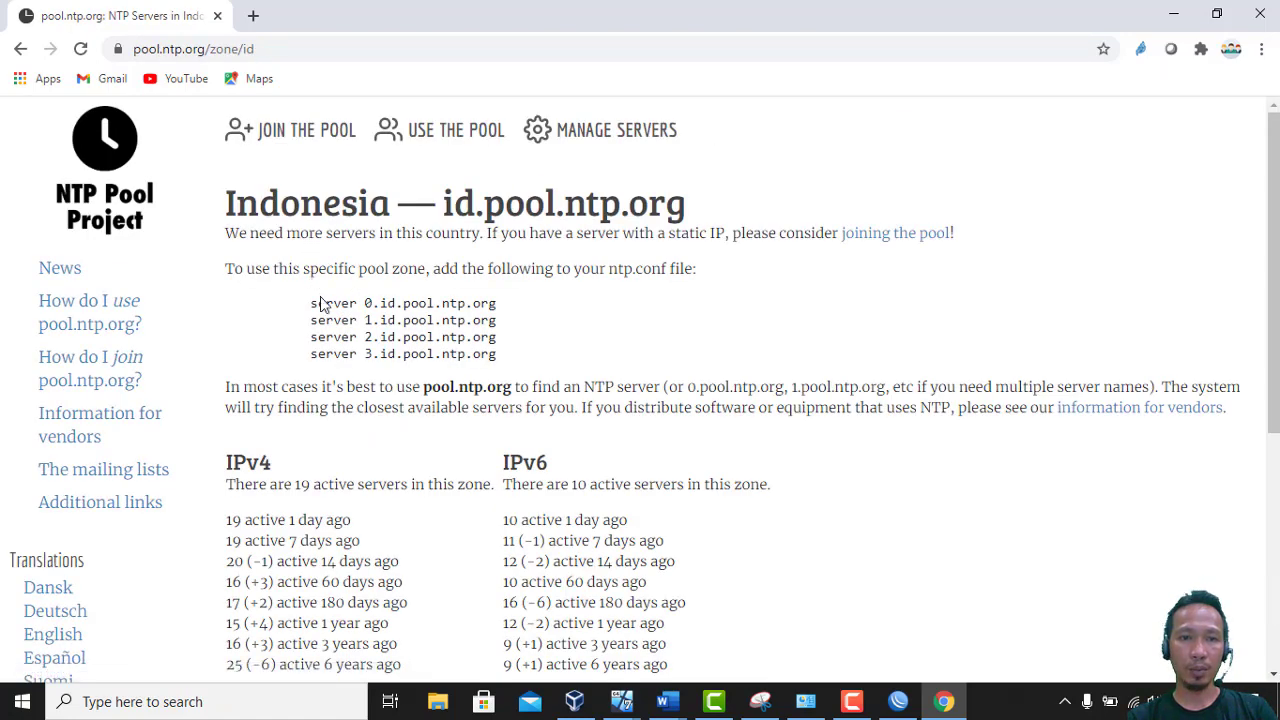
Copy the server name 0.id.pool.ntp.org and return to WinBox
{"action": "left_click_drag", "start_coordinate": [366, 302], "coordinate": [503, 310]}
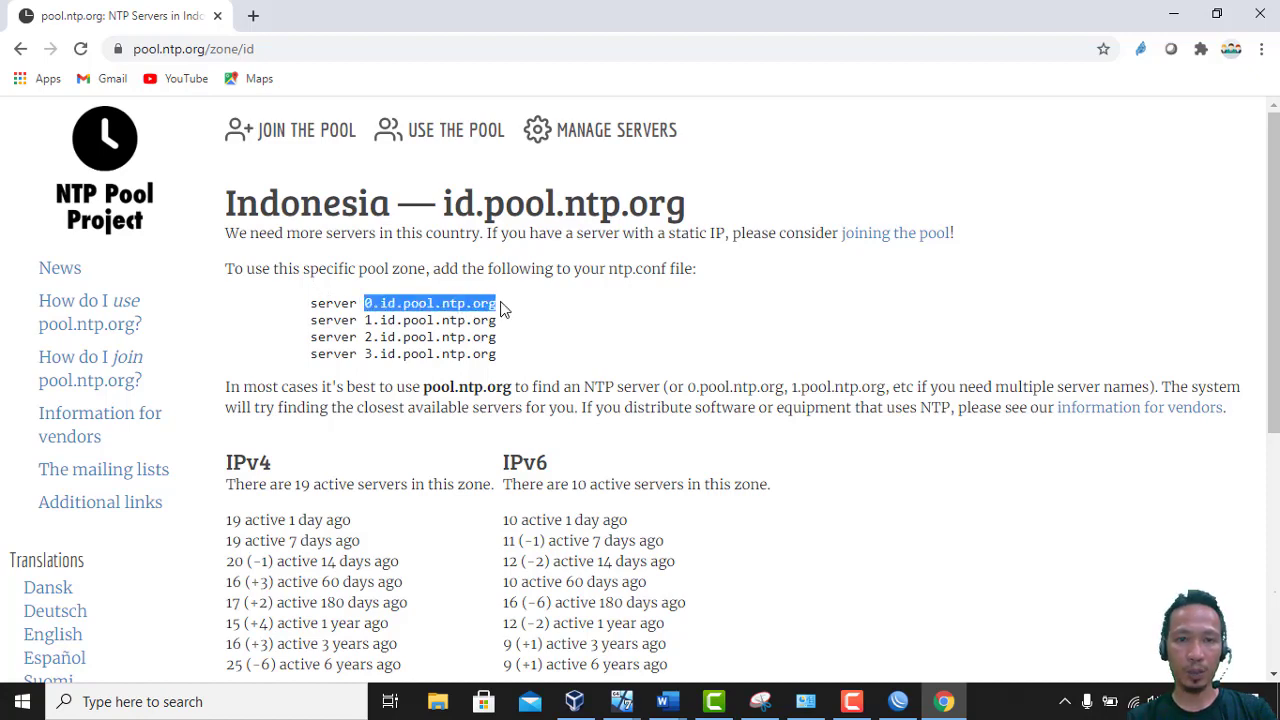
{"action": "right_click", "coordinate": [482, 302]}
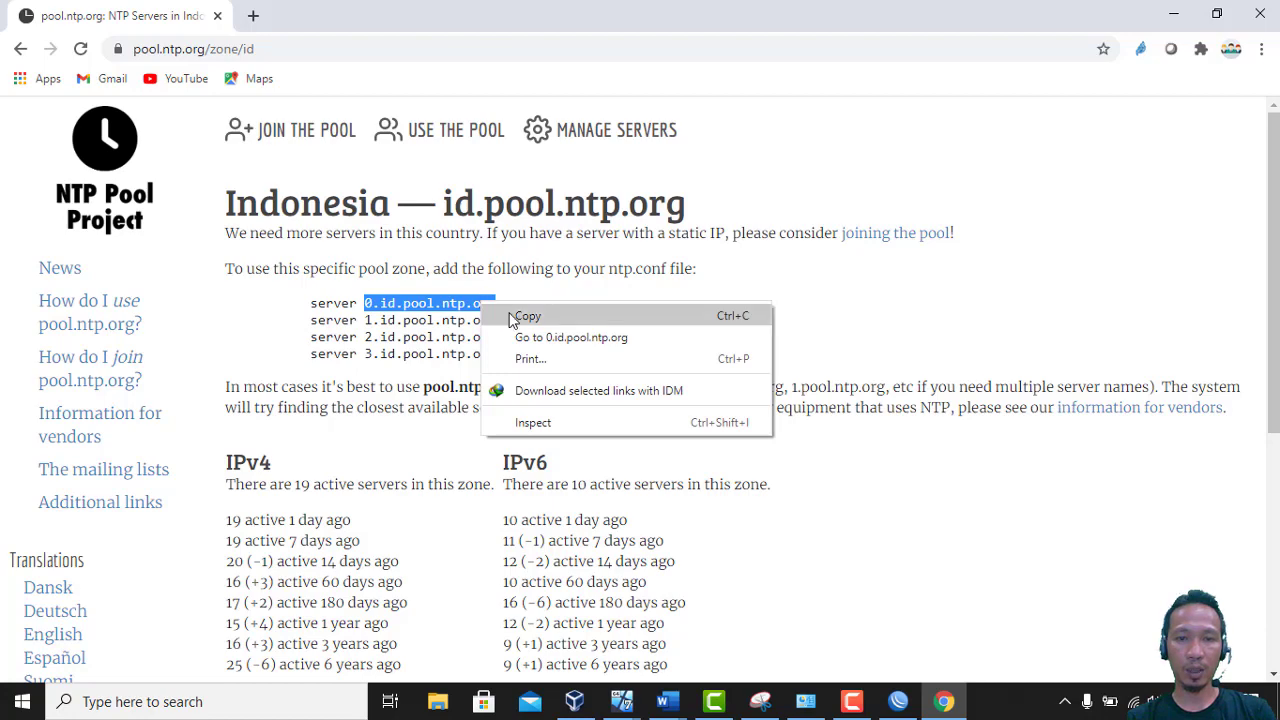
{"action": "left_click", "coordinate": [512, 318]}
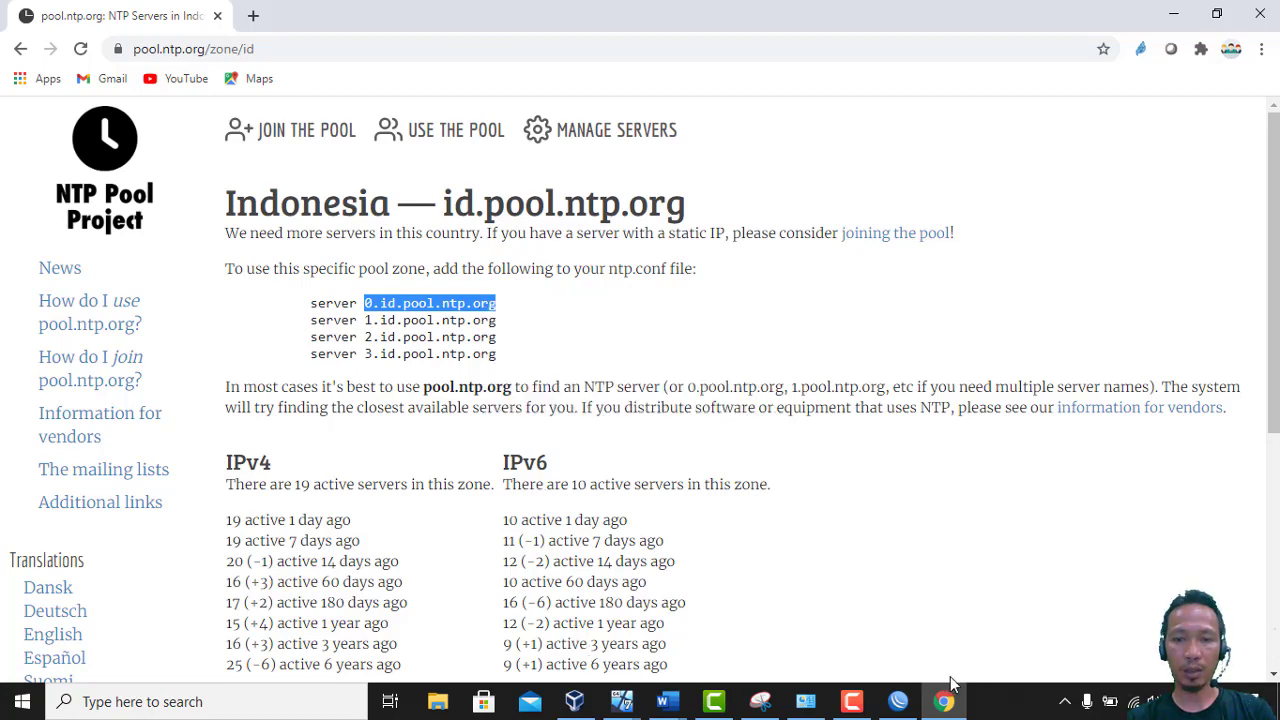
{"action": "left_click", "coordinate": [904, 704]}
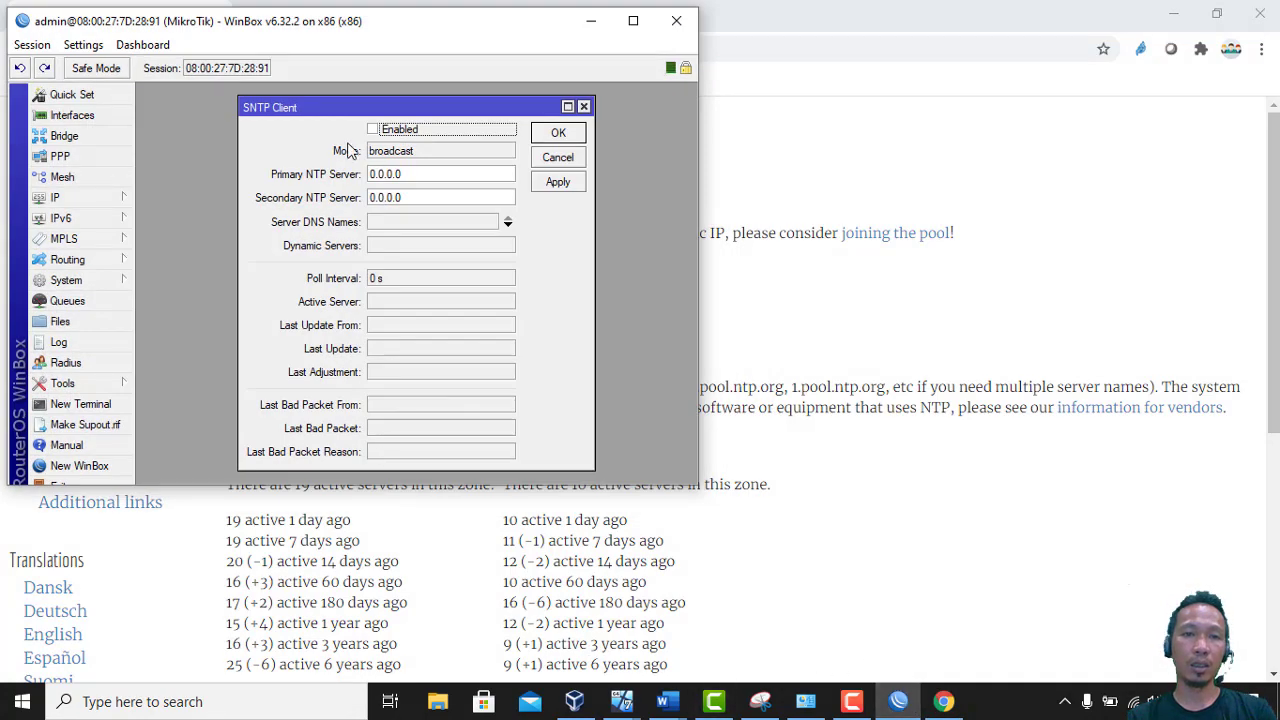
Enable the SNTP client and paste 0.id.pool.ntp.org as the primary NTP server
{"action": "left_click", "coordinate": [374, 130]}
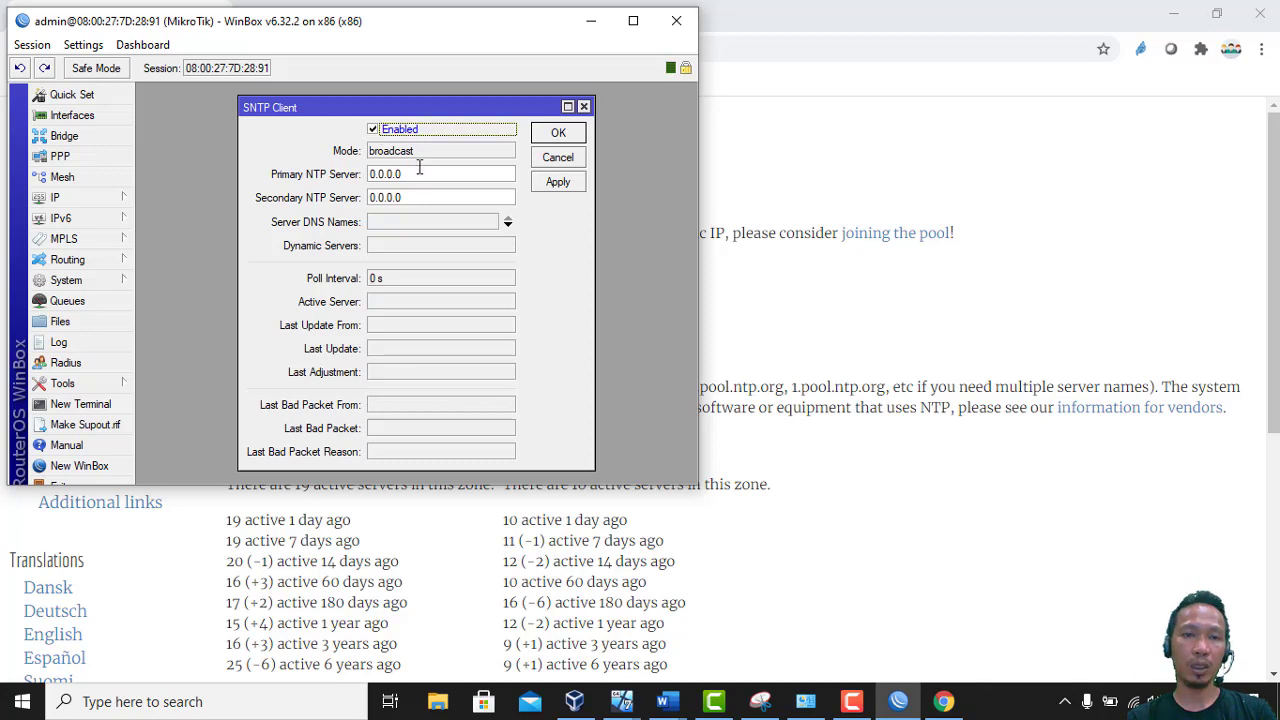
{"action": "left_click", "coordinate": [380, 174]}
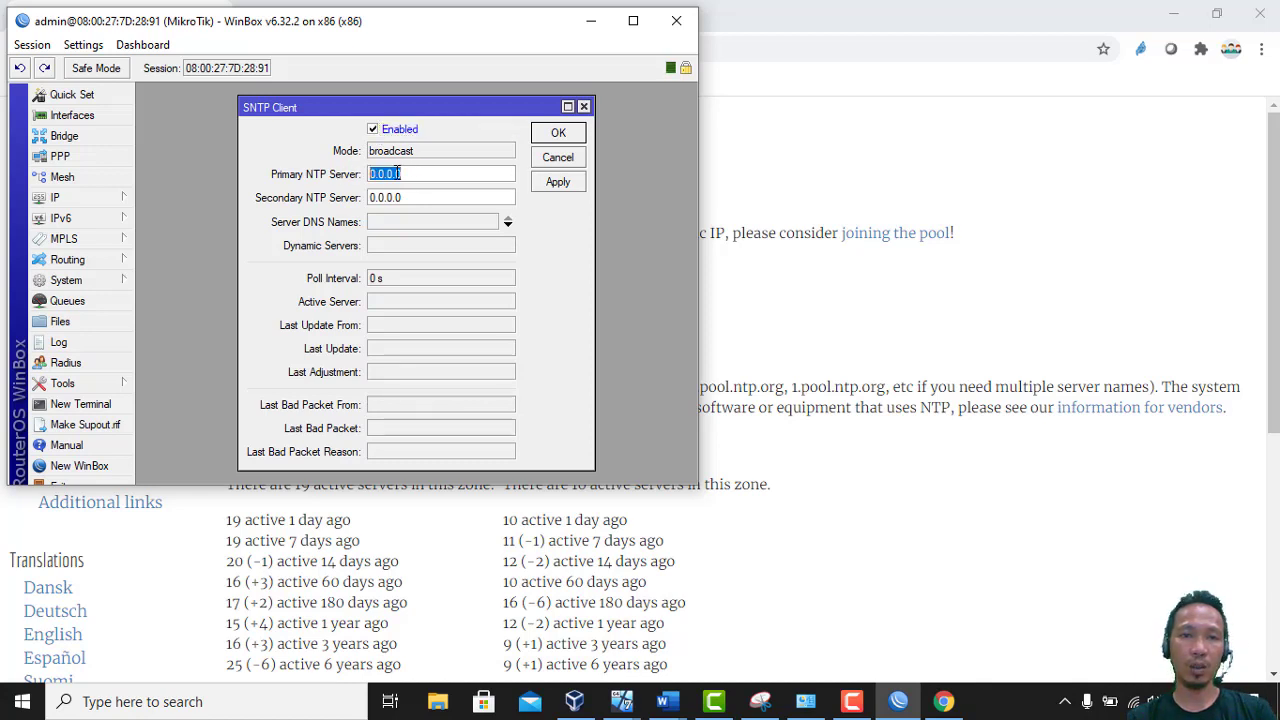
{"action": "right_click", "coordinate": [397, 173]}
{"action": "left_click", "coordinate": [426, 225]}
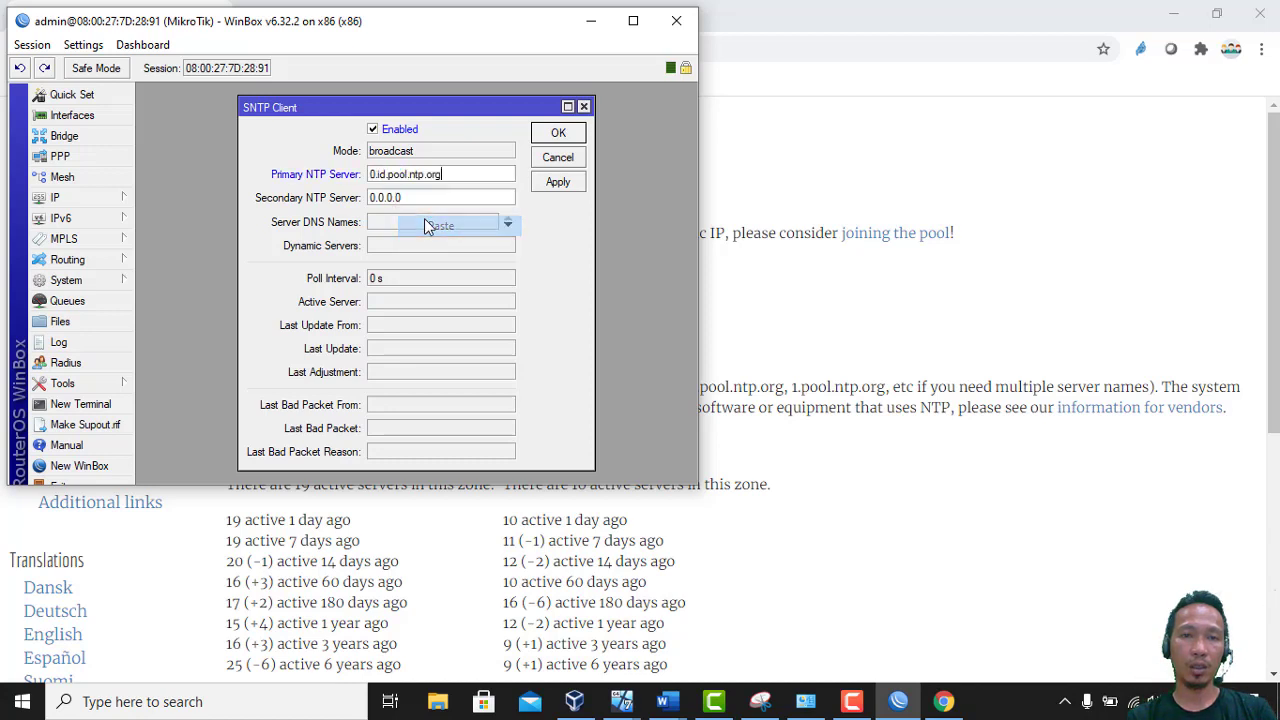
Set the secondary NTP server to 1.id.pool.ntp.org, apply, and close the SNTP settings
{"action": "left_click_drag", "start_coordinate": [422, 202], "coordinate": [356, 193]}
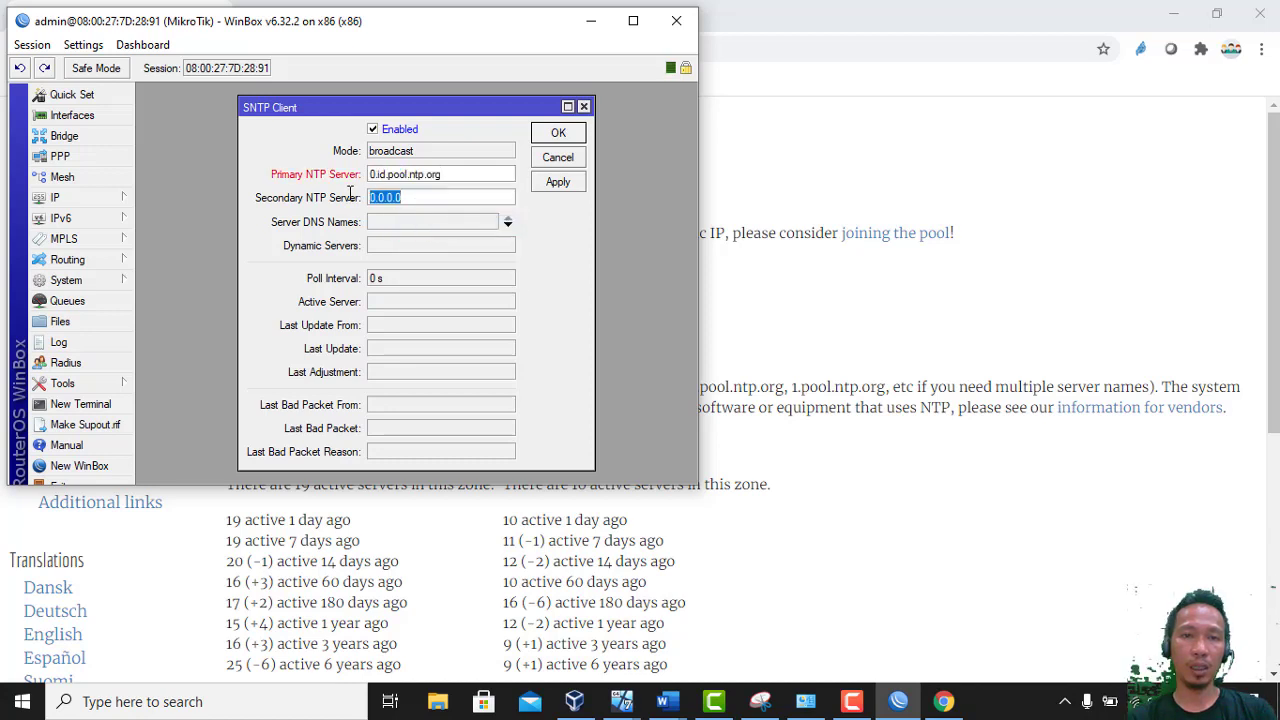
{"action": "right_click", "coordinate": [373, 198]}
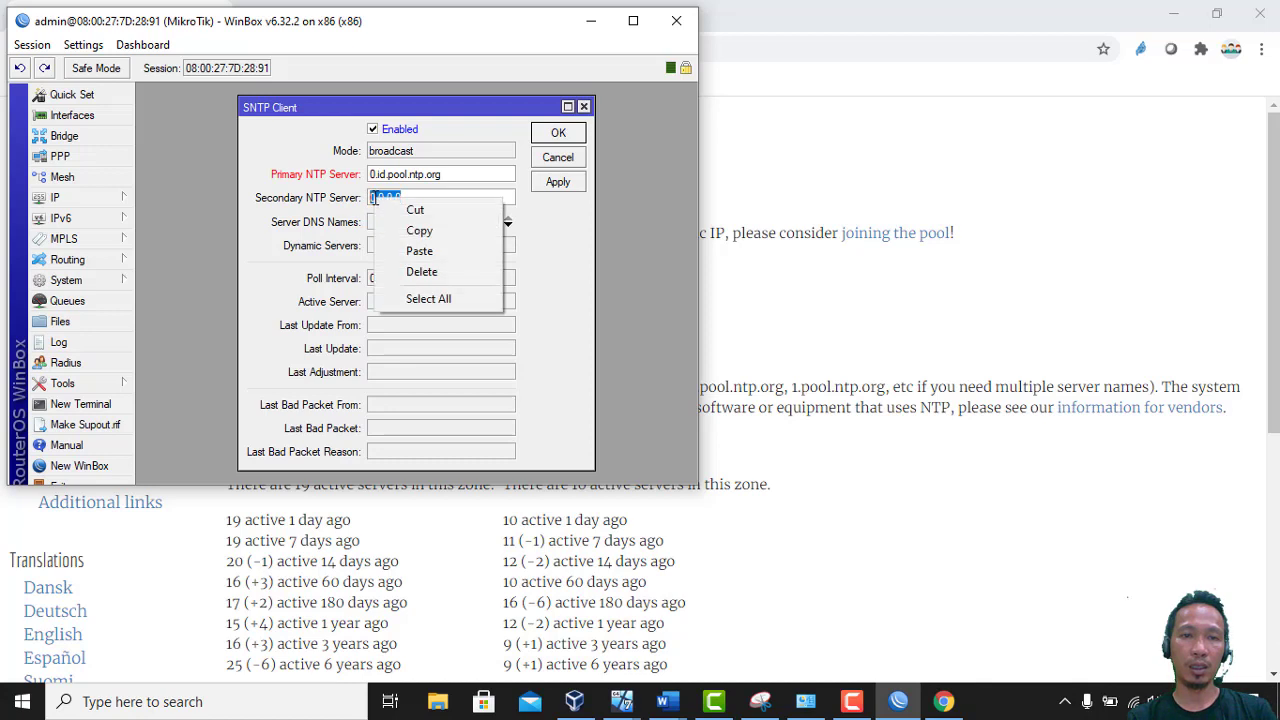
{"action": "left_click", "coordinate": [410, 252]}
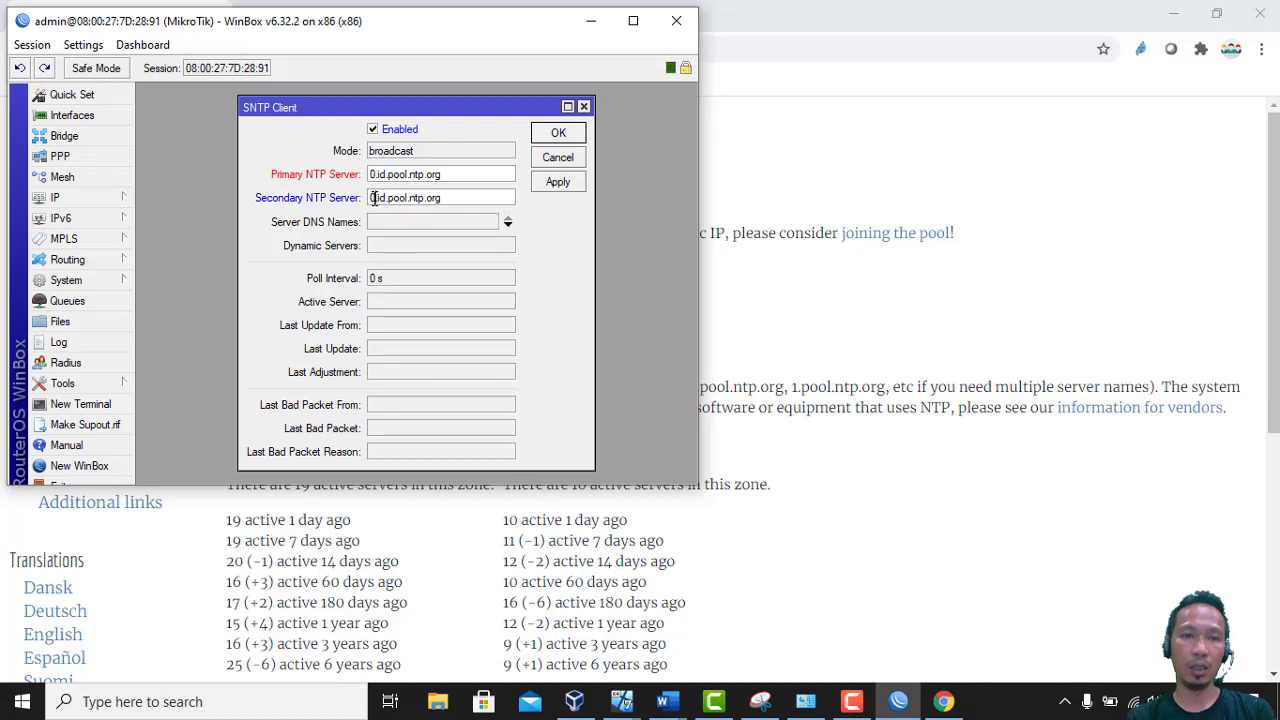
{"action": "key", "text": "BackSpace"}
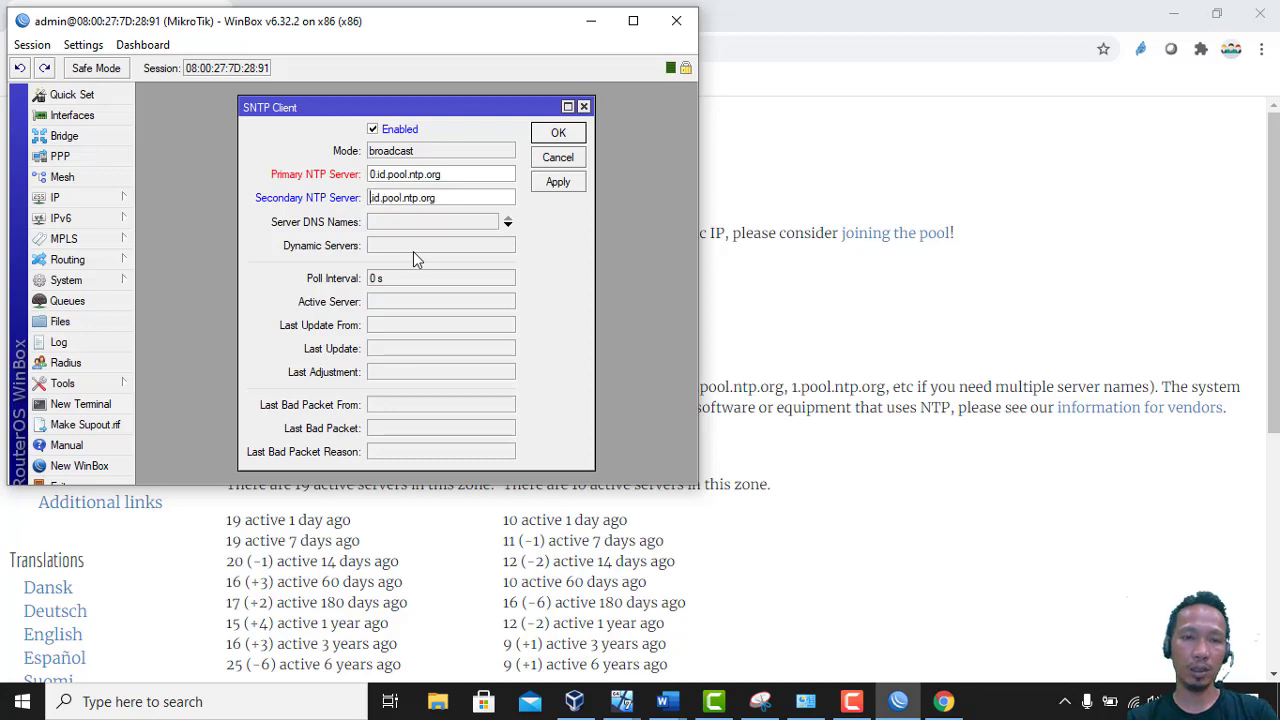
{"action": "type", "text": "1."}
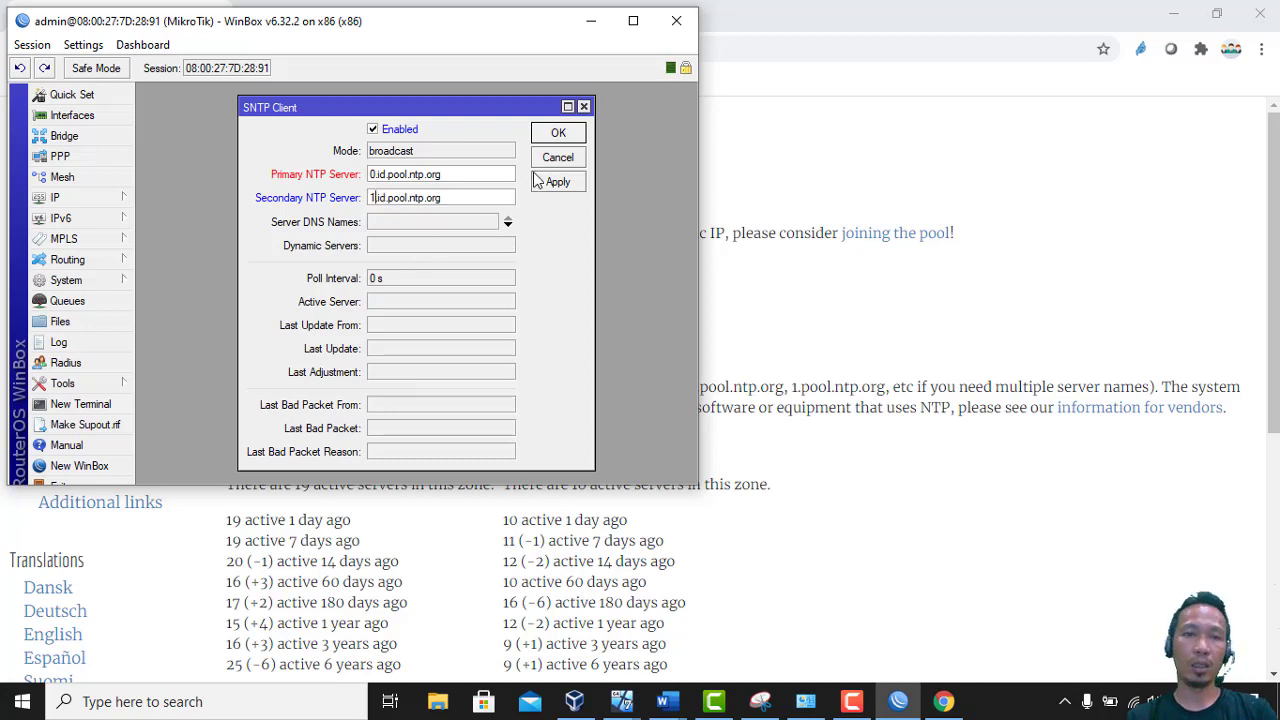
{"action": "left_click", "coordinate": [552, 186]}
{"action": "left_click", "coordinate": [550, 186]}
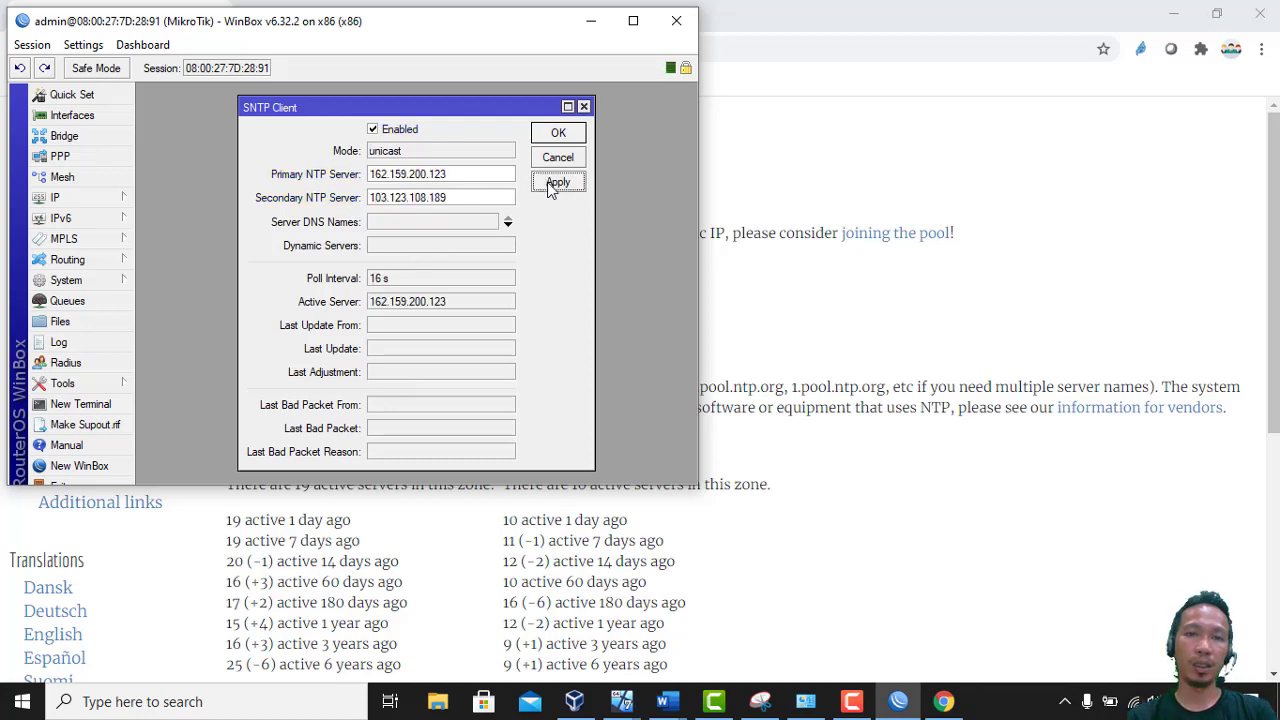
{"action": "left_click", "coordinate": [557, 133]}
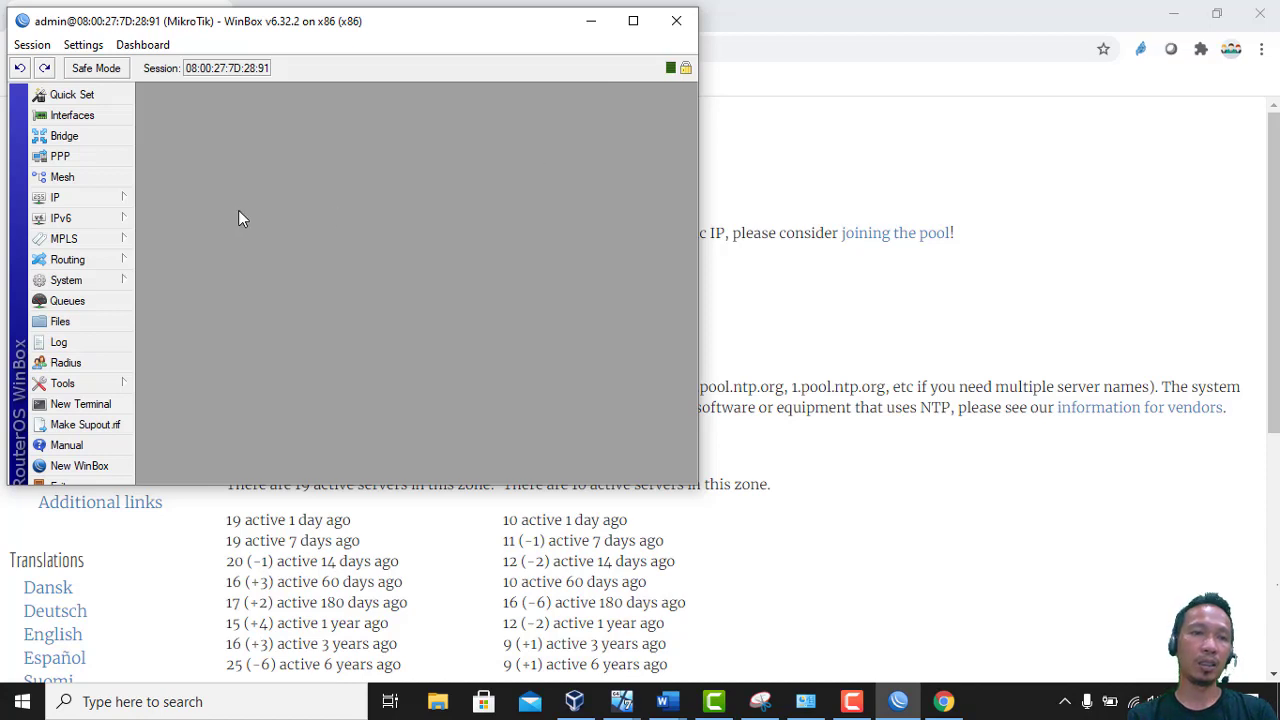
In System > Clock, set the time zone name to Asia/Jakarta (GMT +07:00) and confirm
{"action": "left_click", "coordinate": [98, 285]}
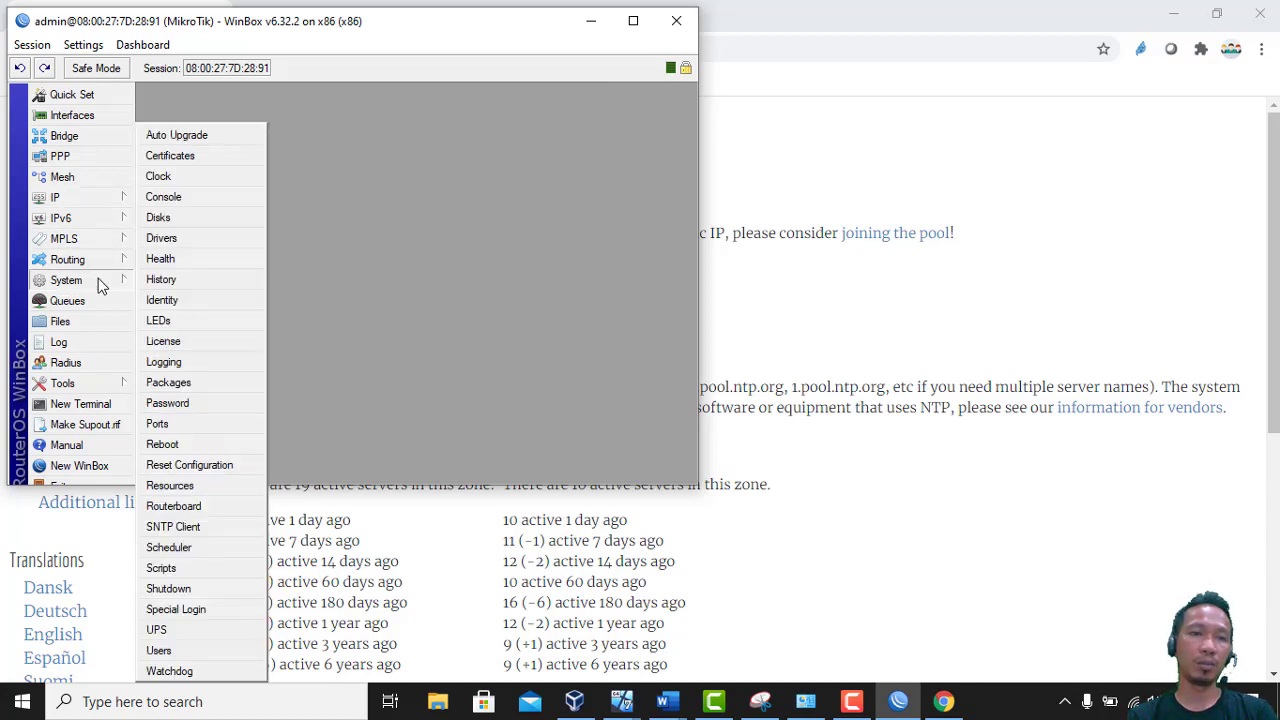
{"action": "left_click", "coordinate": [160, 177]}
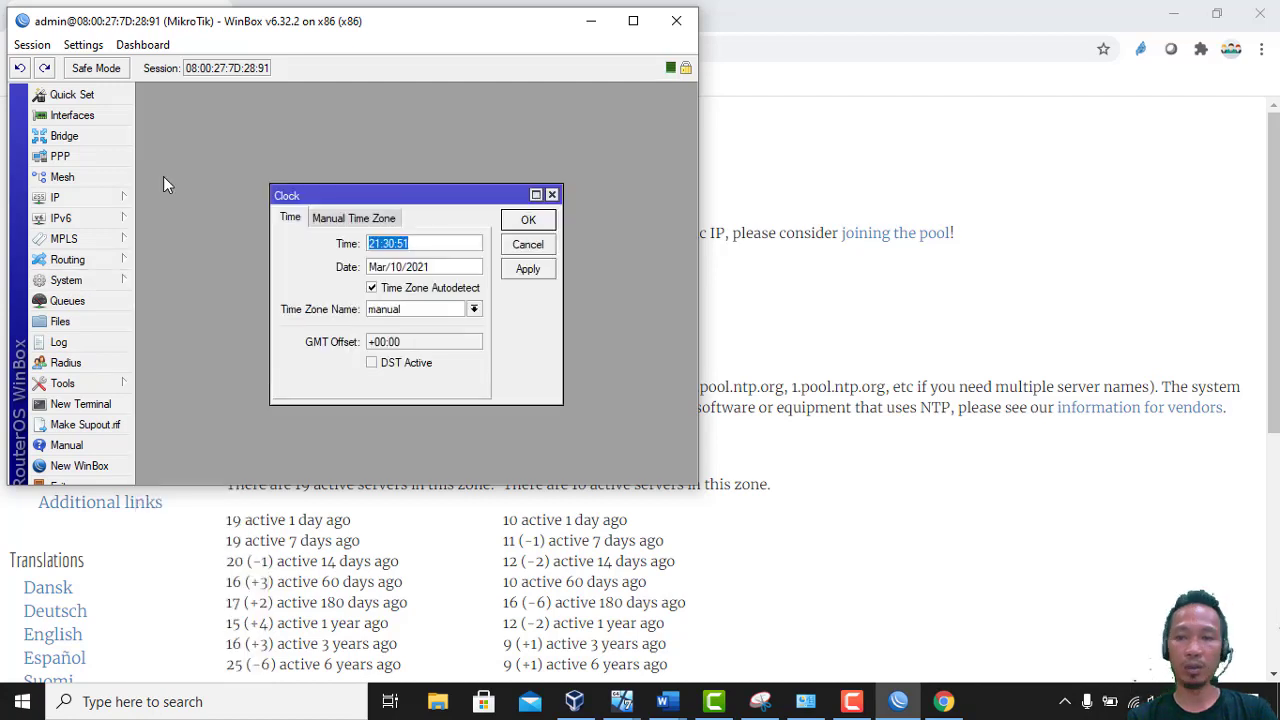
{"action": "left_click", "coordinate": [474, 309]}
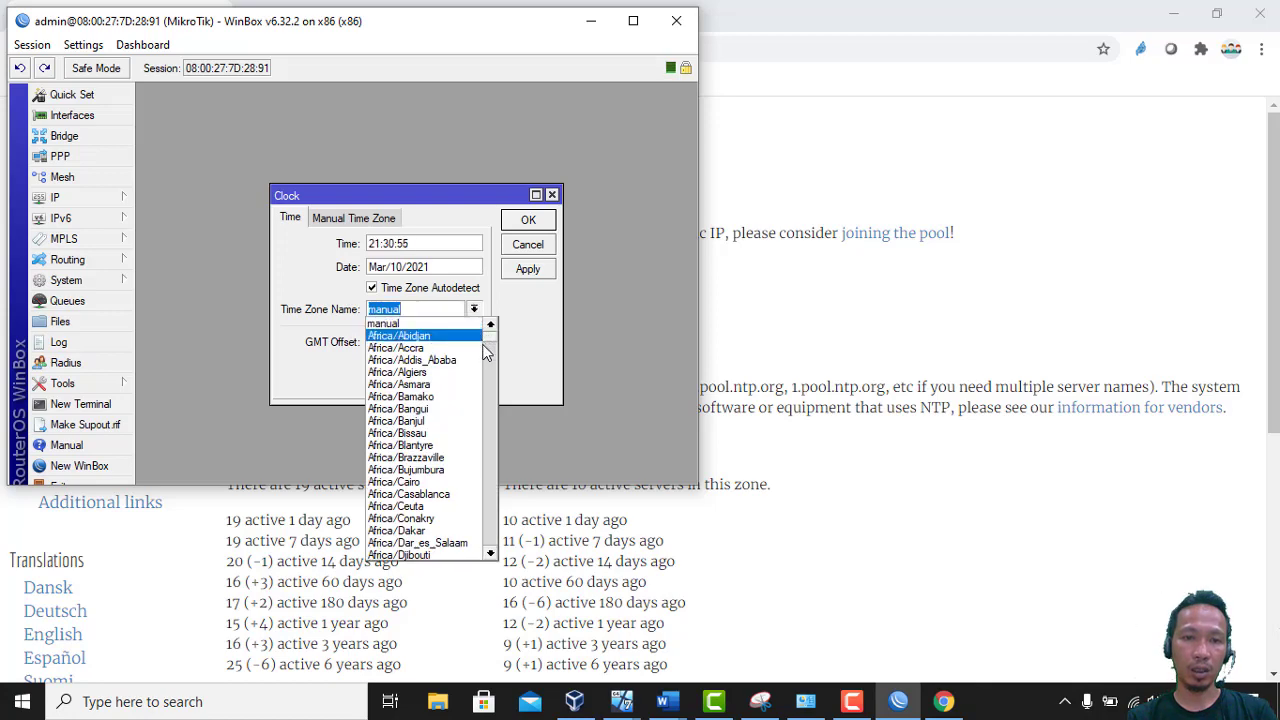
{"action": "left_click_drag", "start_coordinate": [491, 343], "coordinate": [505, 459]}
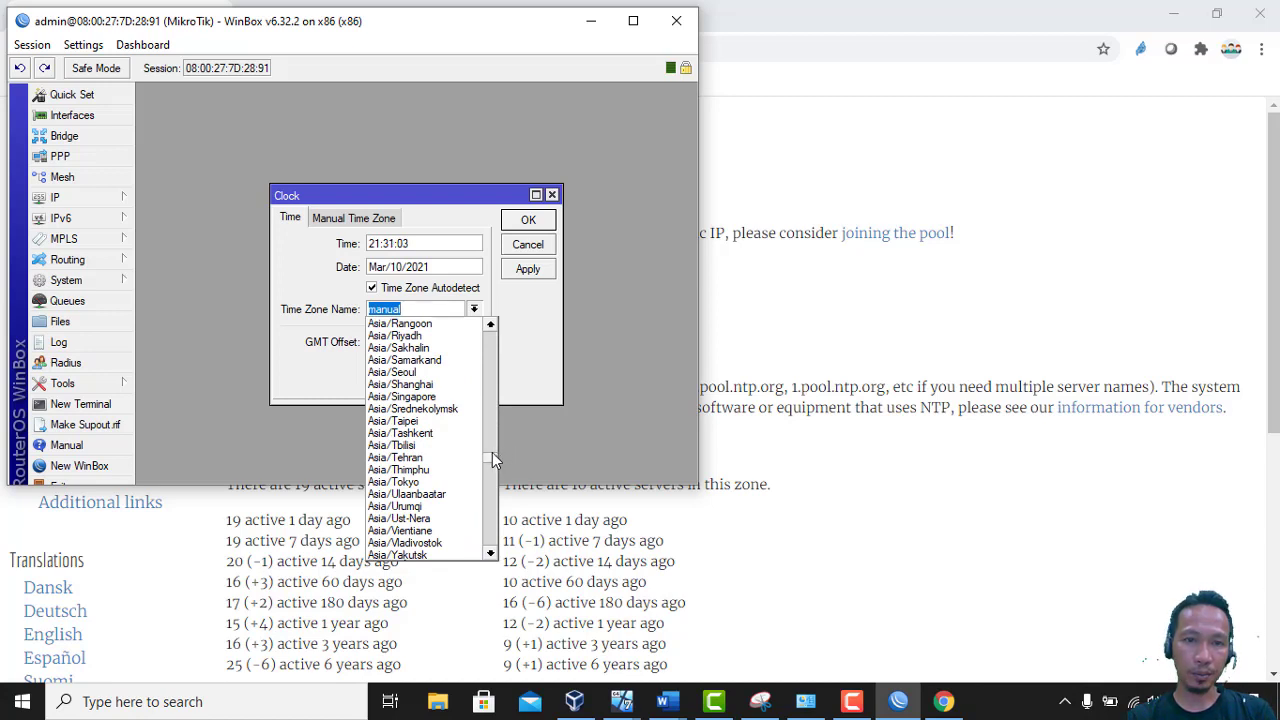
{"action": "left_click_drag", "start_coordinate": [492, 452], "coordinate": [492, 434]}
{"action": "left_click", "coordinate": [448, 443]}
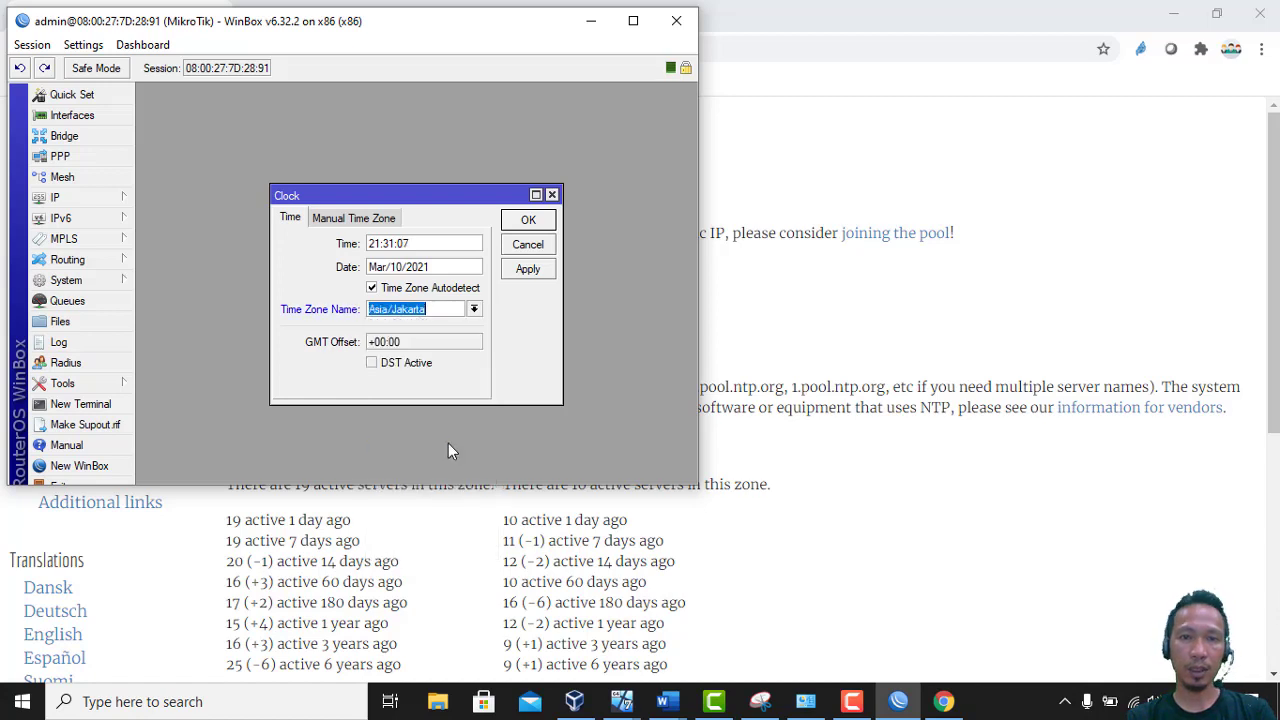
{"action": "left_click", "coordinate": [537, 270]}
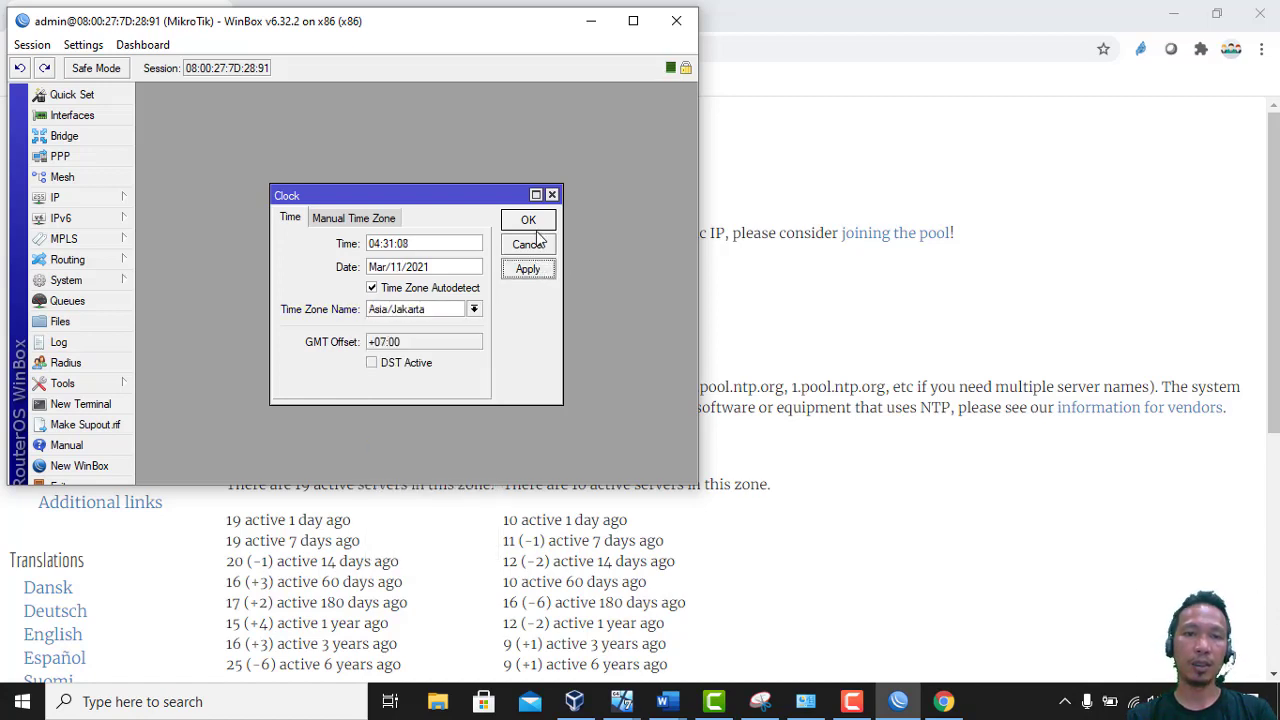
{"action": "left_click", "coordinate": [534, 220]}
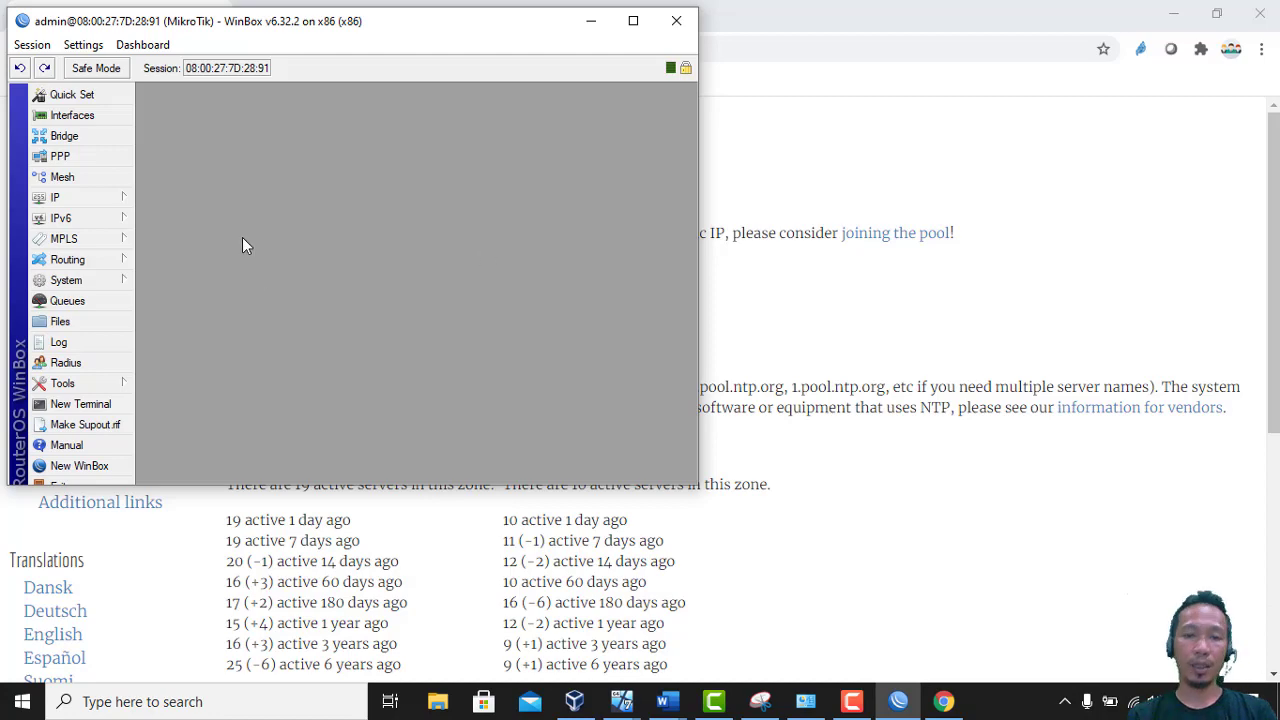
Bring the Word assignment document forward and make the Winbox window taller
{"action": "left_click", "coordinate": [667, 701]}
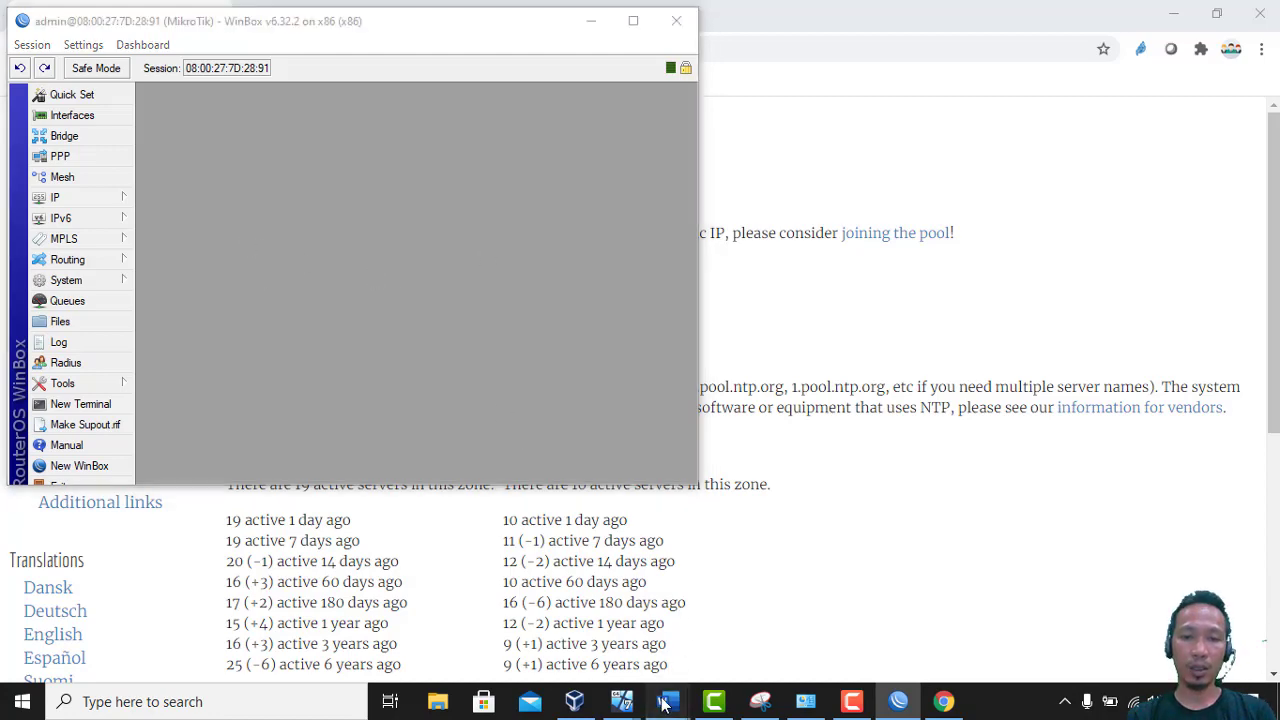
{"action": "left_click", "coordinate": [566, 615]}
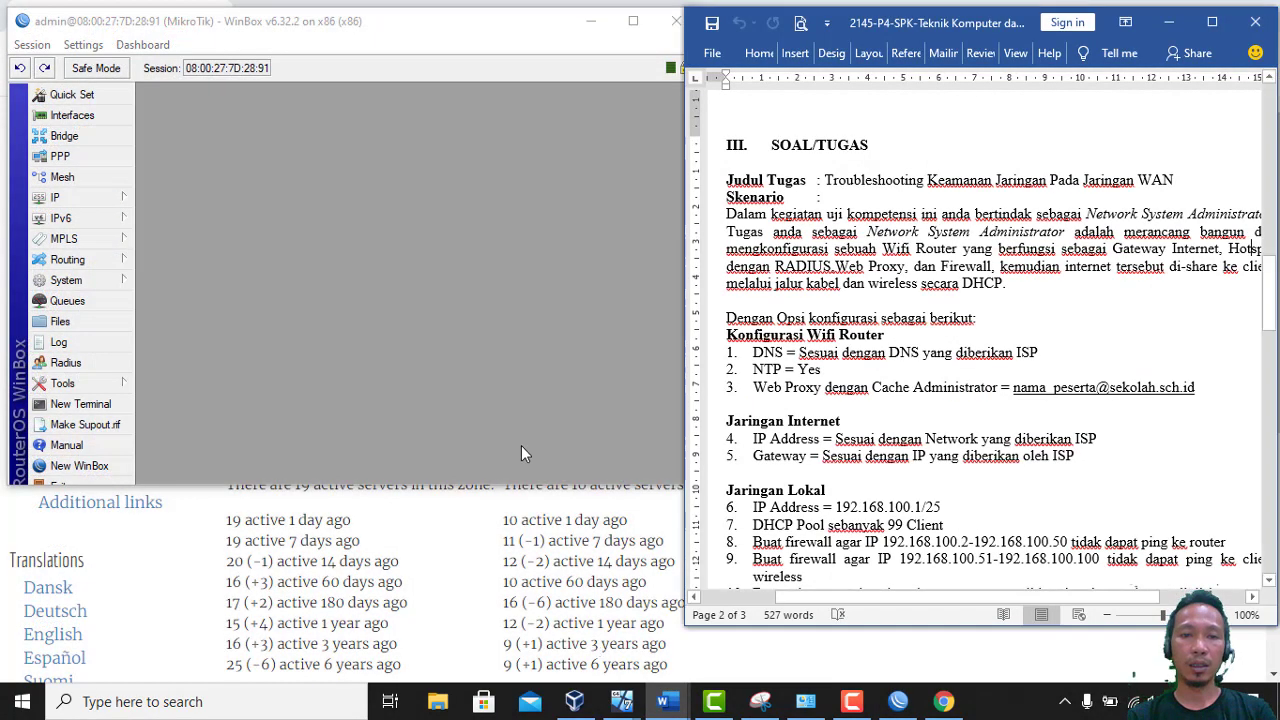
{"action": "left_click_drag", "start_coordinate": [510, 486], "coordinate": [516, 624]}
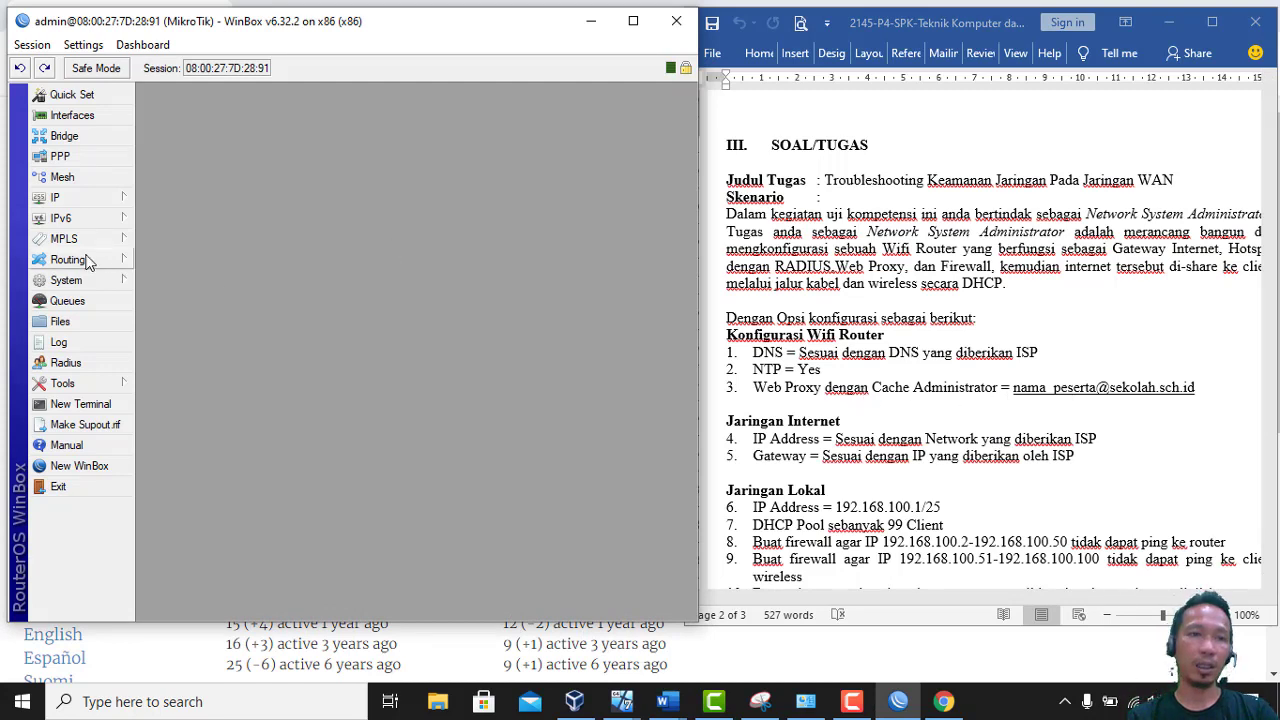
In IP > Web Proxy, enable the proxy, enter the administrator's e-mail, and tick Cache On Disk
{"action": "left_click", "coordinate": [80, 203]}
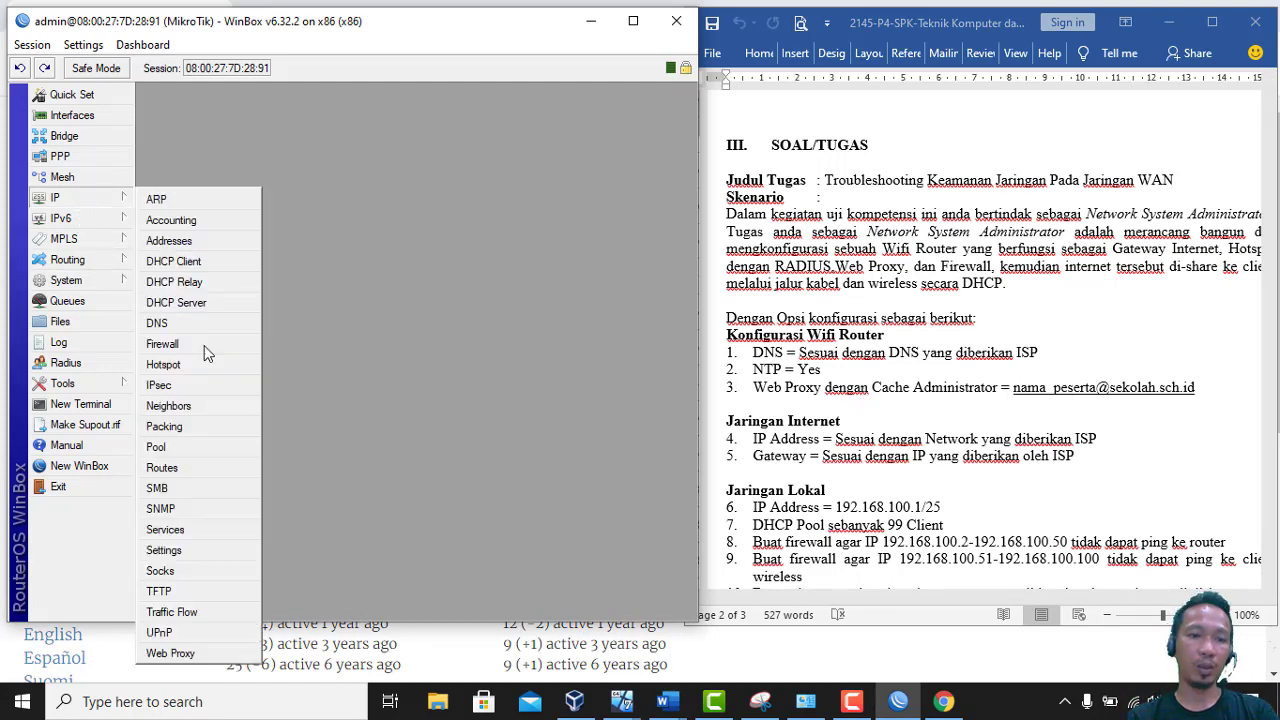
{"action": "left_click", "coordinate": [170, 653]}
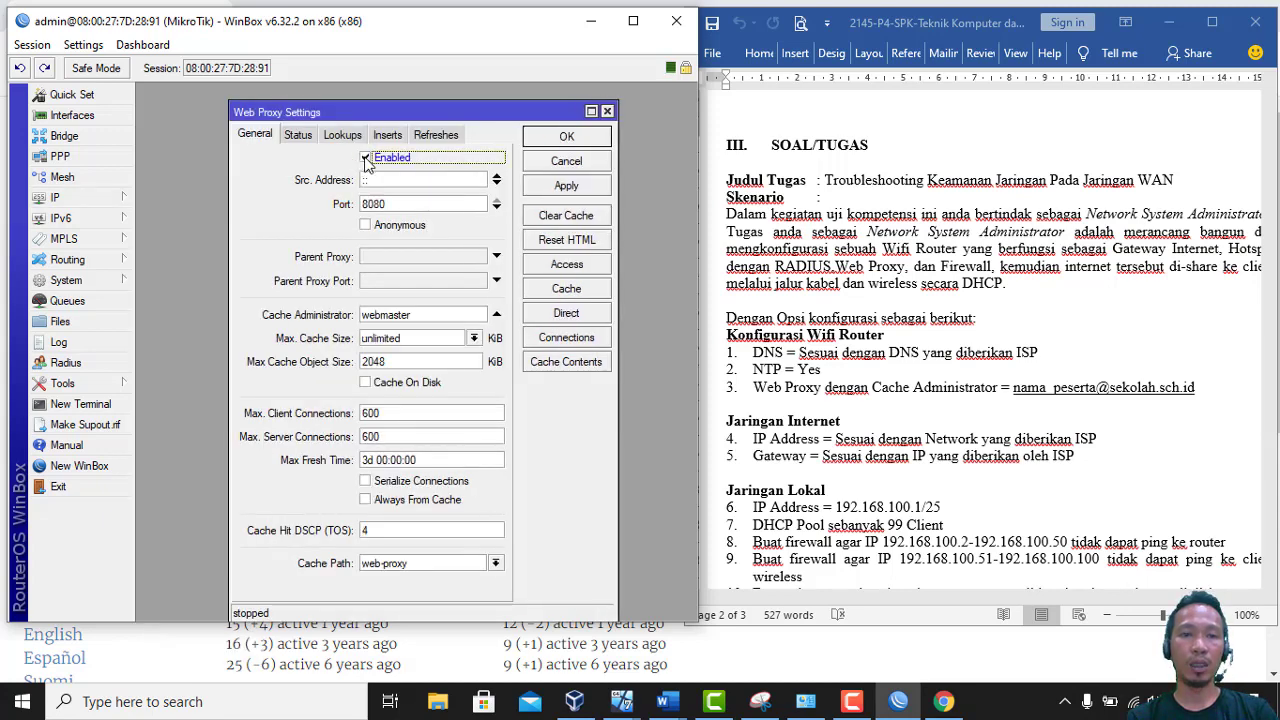
{"action": "double_click", "coordinate": [424, 315]}
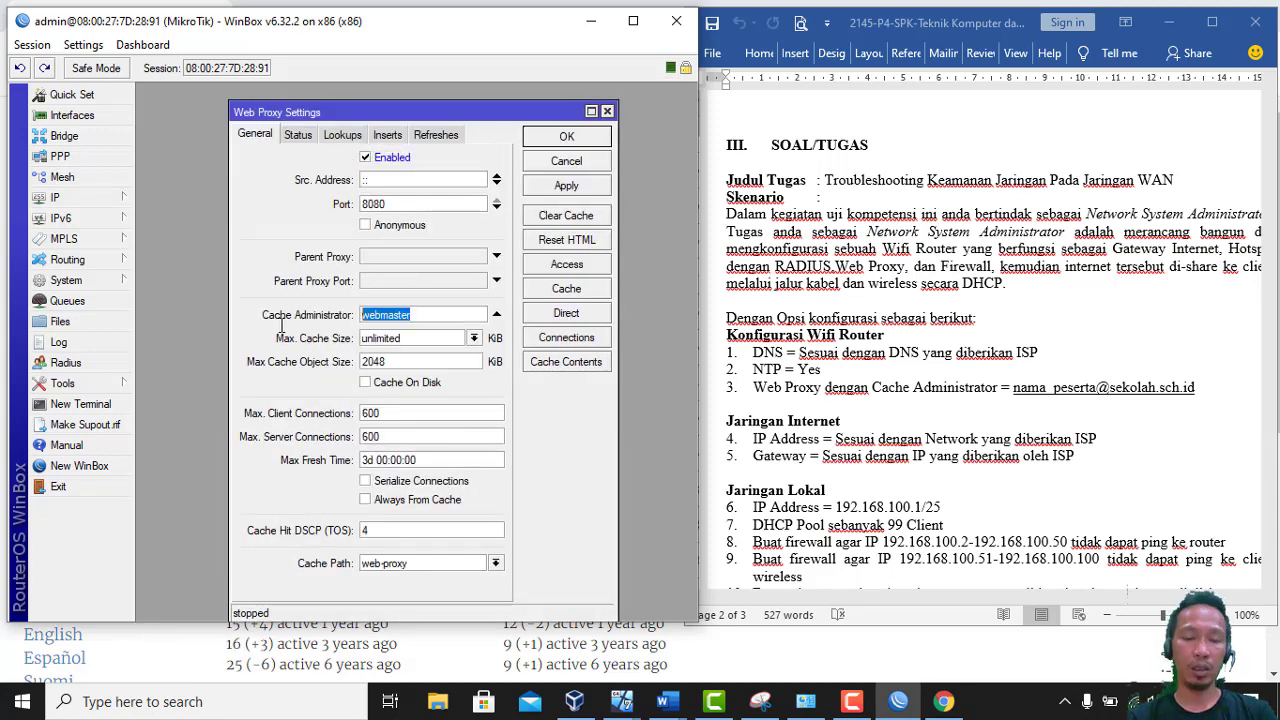
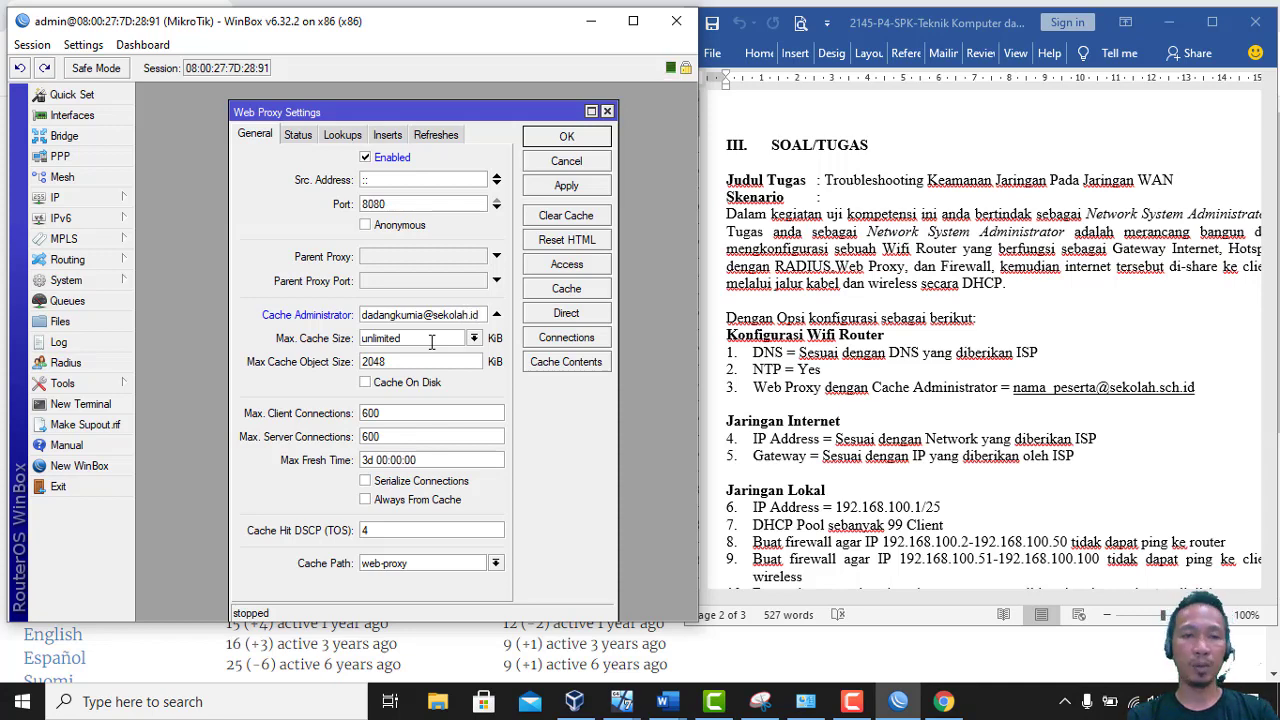
{"action": "left_click", "coordinate": [378, 388]}
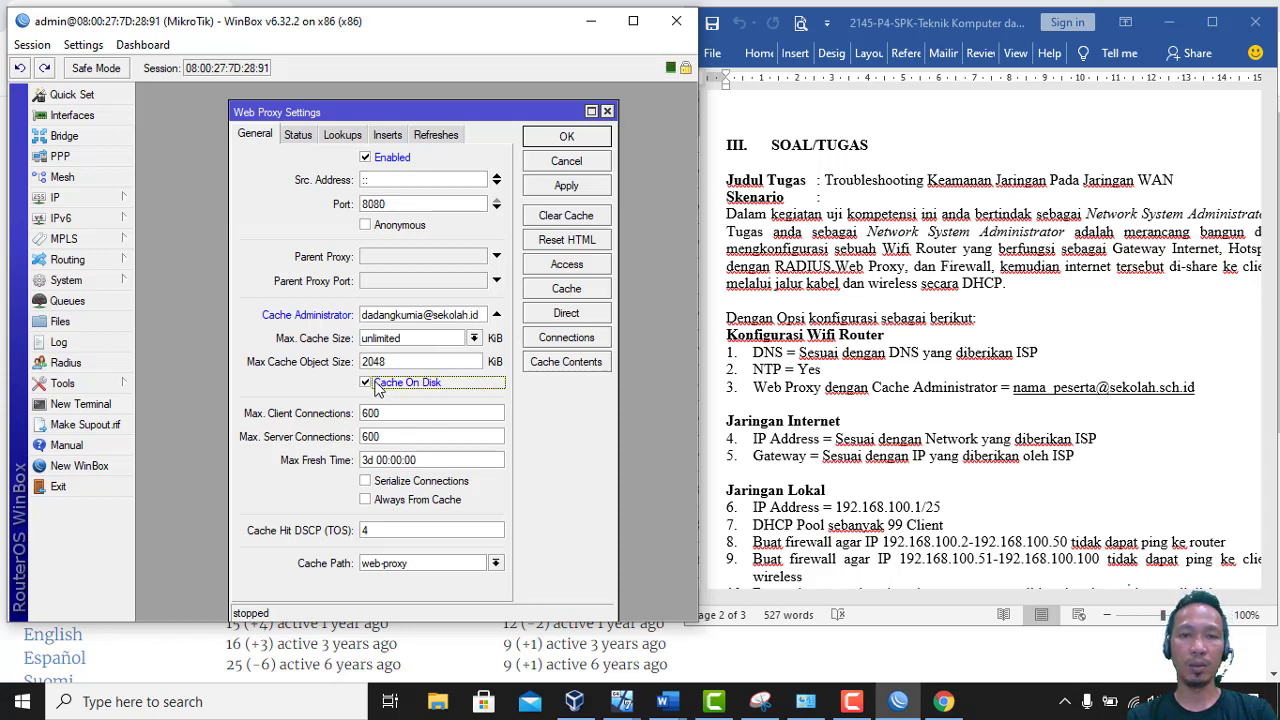
{"action": "left_click", "coordinate": [598, 187]}
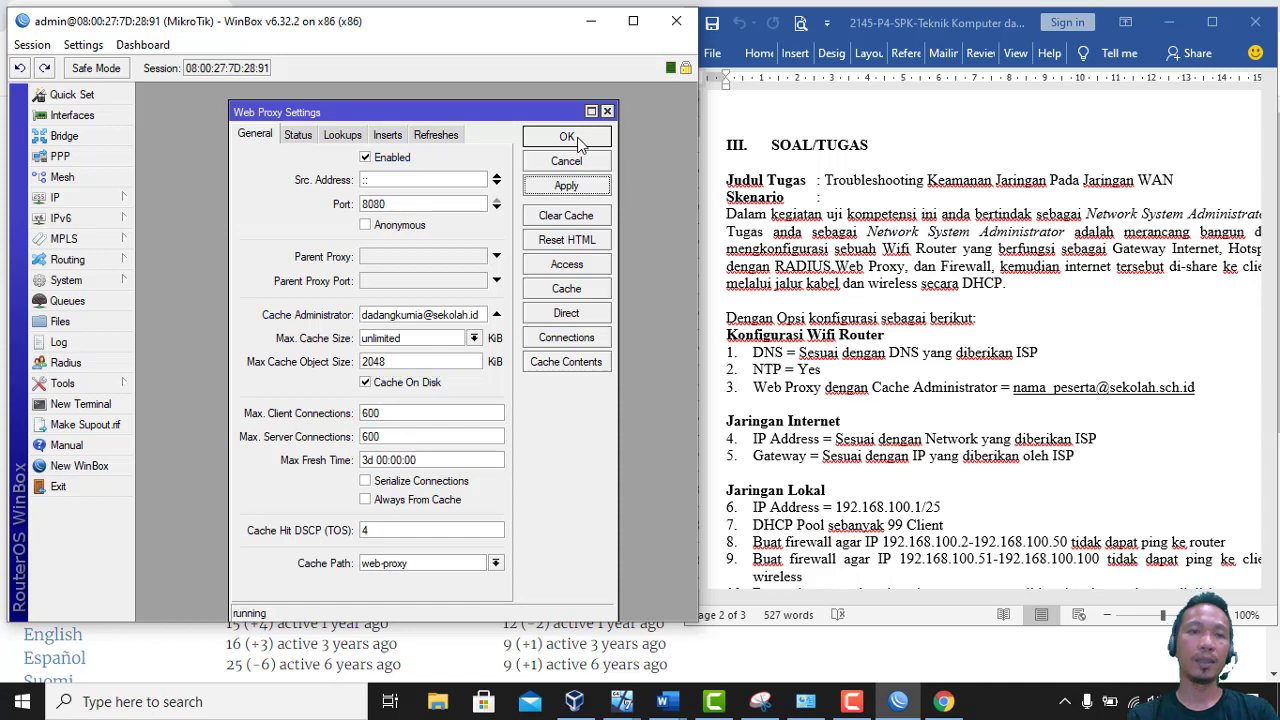
{"action": "left_click", "coordinate": [578, 142]}
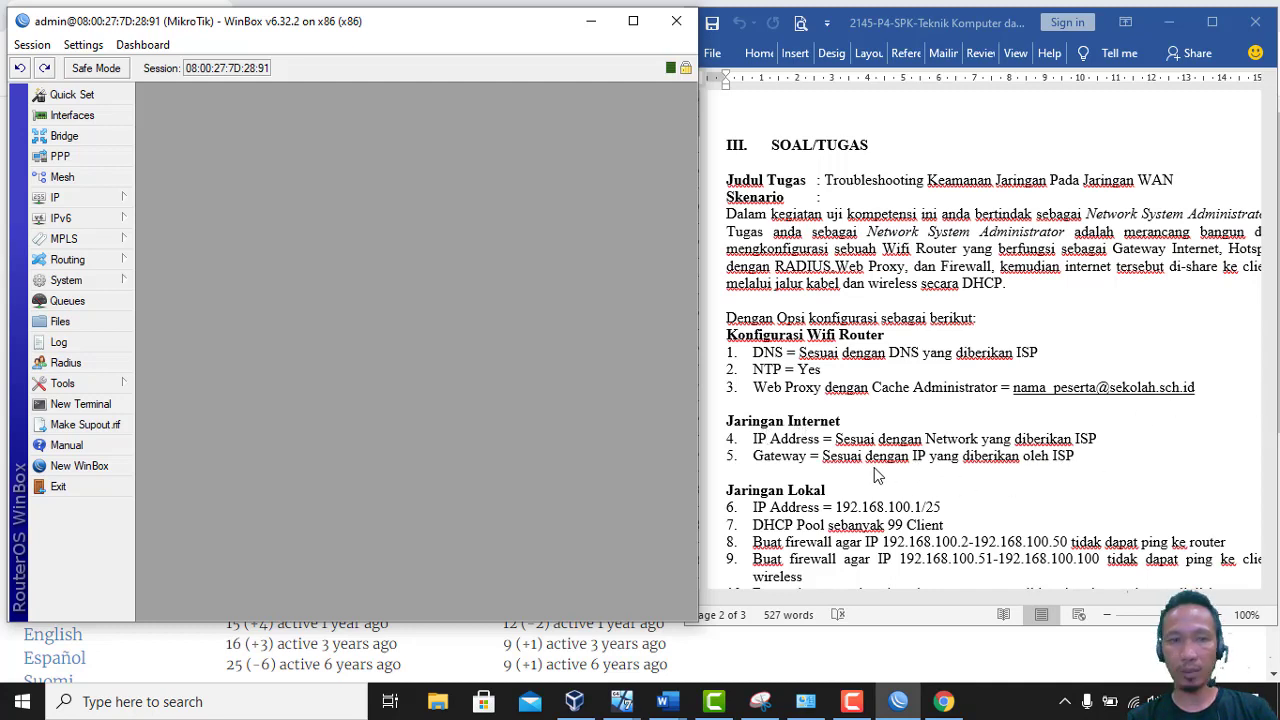
{"action": "left_click", "coordinate": [86, 203]}
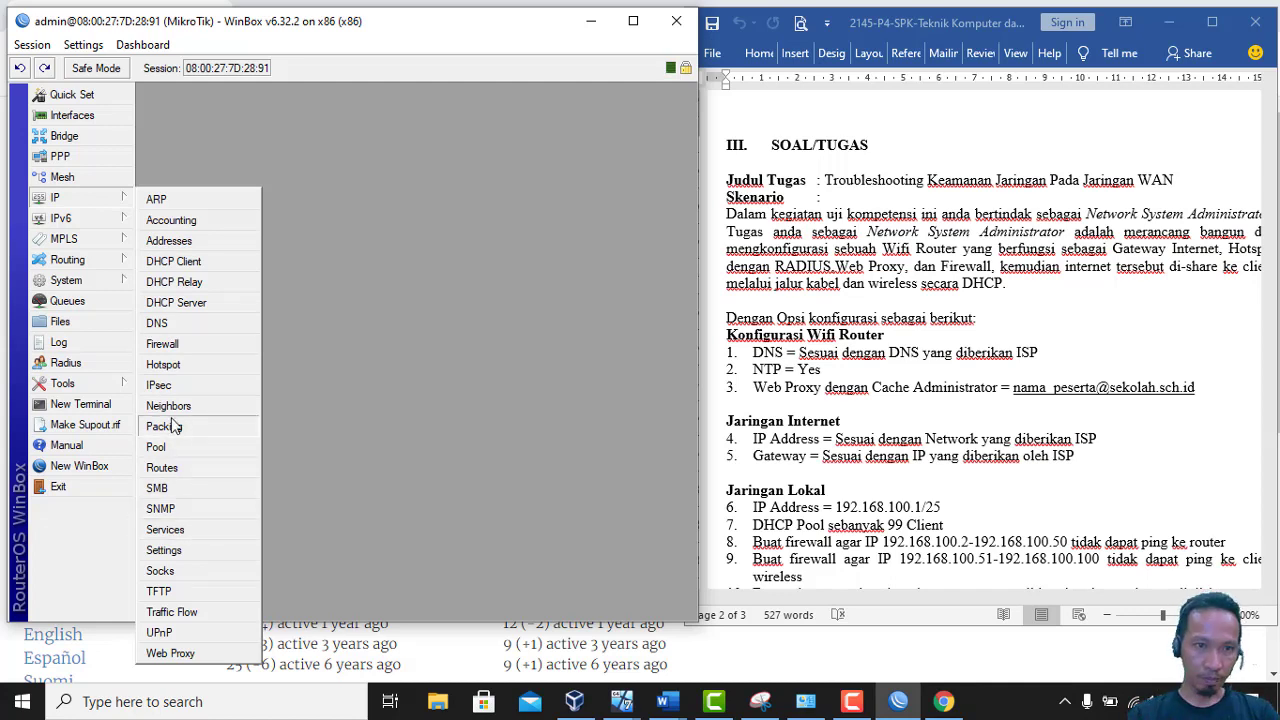
{"action": "left_click", "coordinate": [180, 467]}
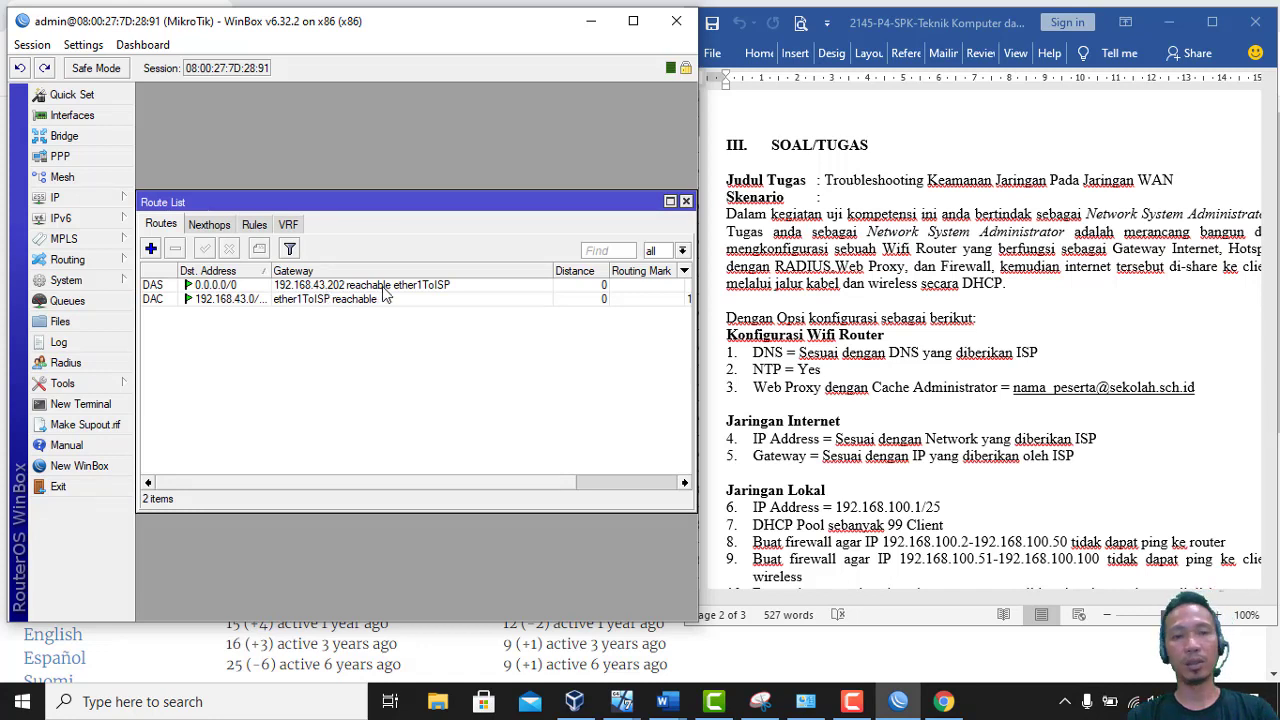
{"action": "left_click", "coordinate": [686, 202]}
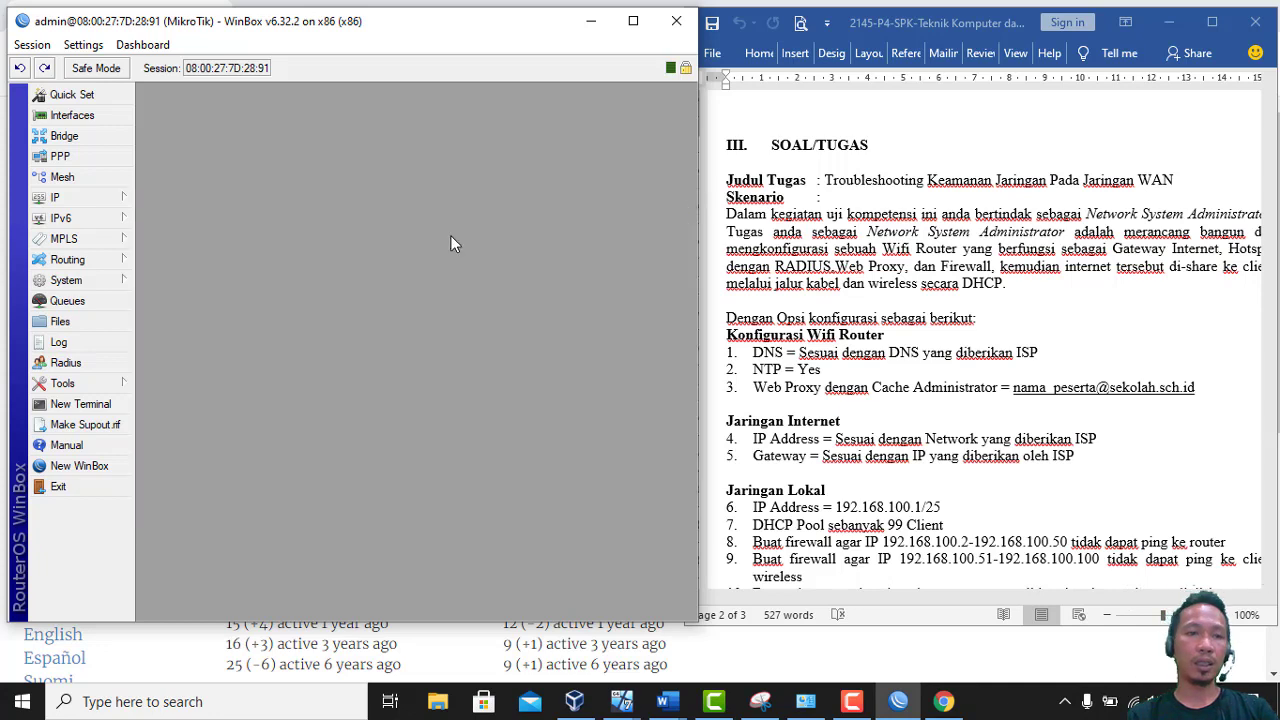
In IP > DNS, add servers 8.8.8.8 and 8.8.4.4 and allow remote requests
{"action": "left_click", "coordinate": [106, 201]}
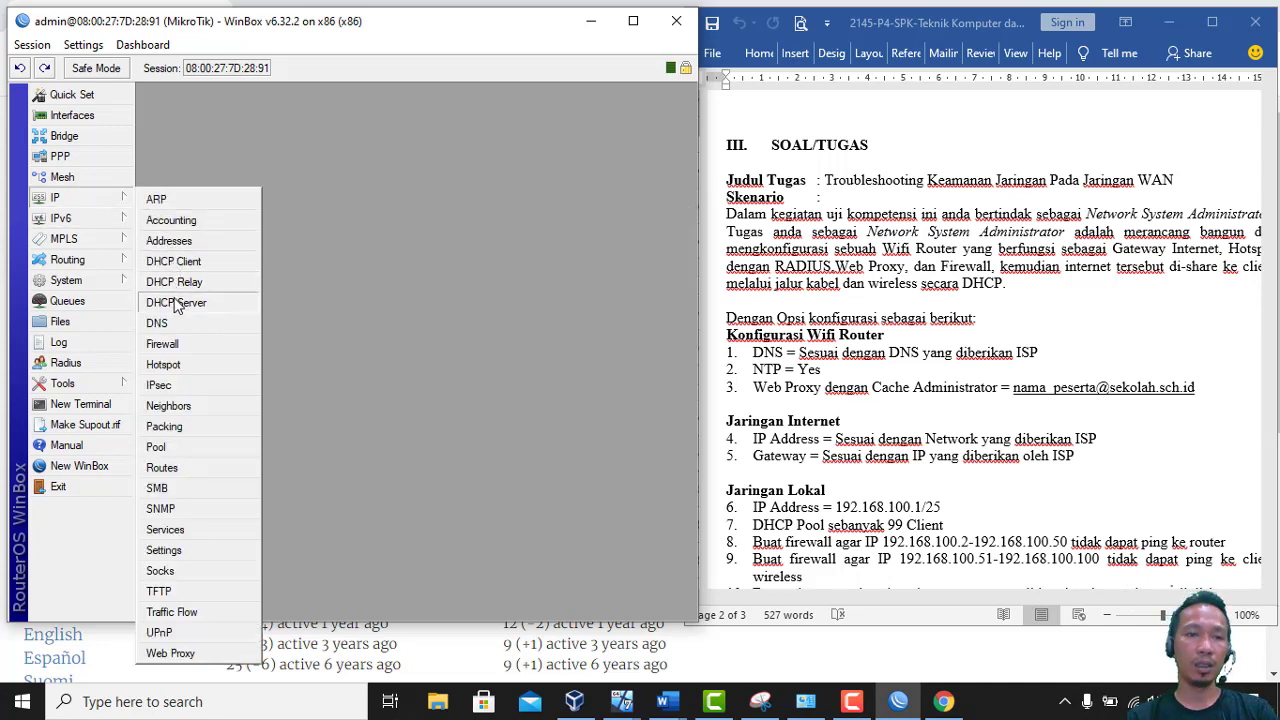
{"action": "left_click", "coordinate": [158, 323]}
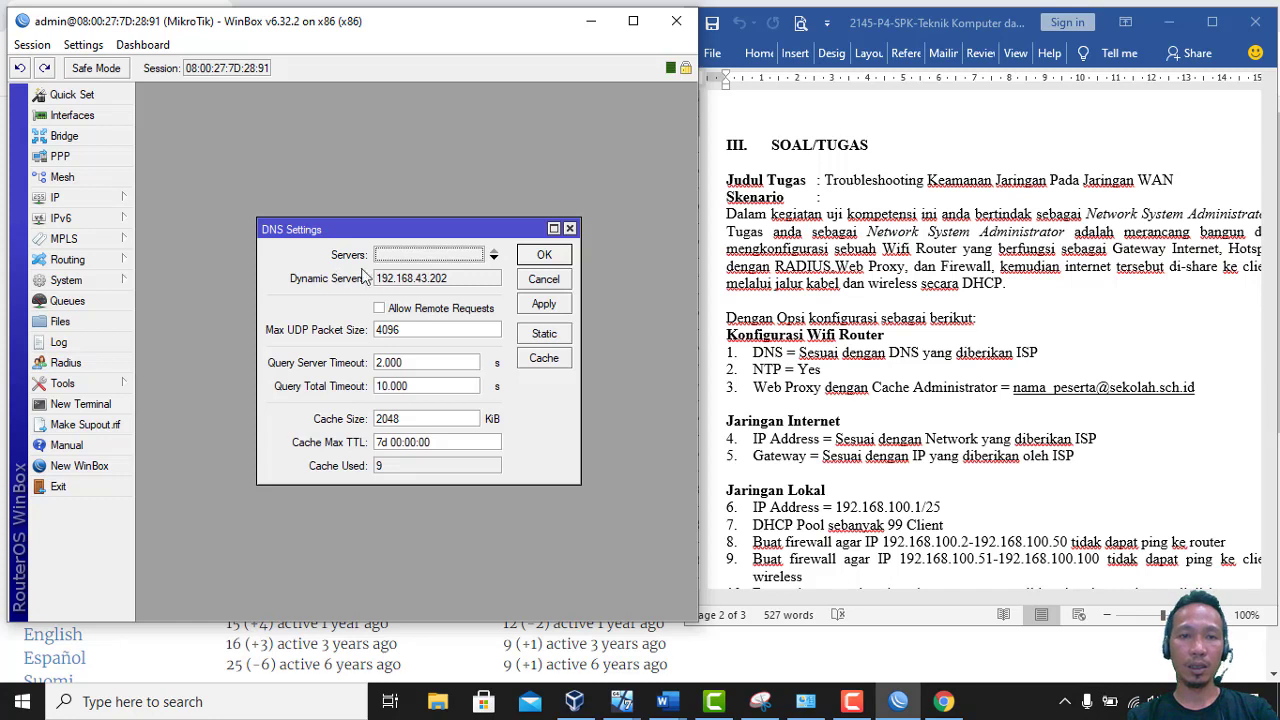
{"action": "left_click", "coordinate": [408, 256]}
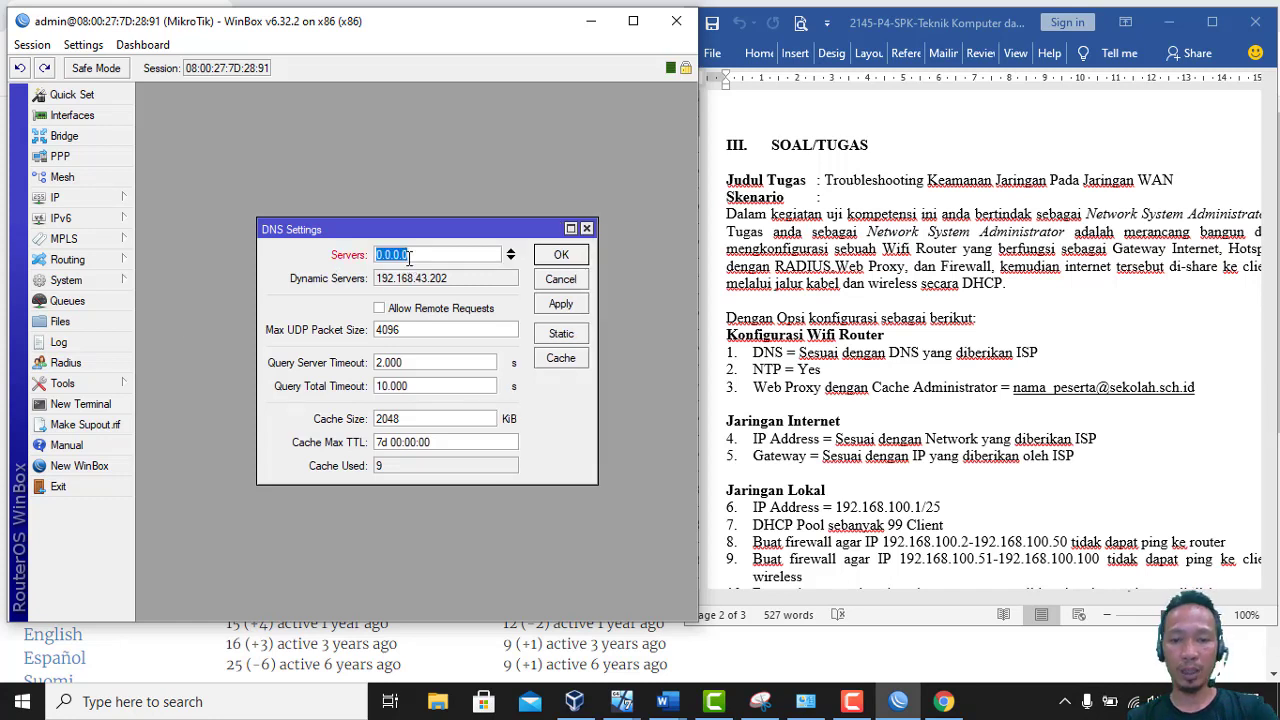
{"action": "type", "text": "8.8.8.8"}
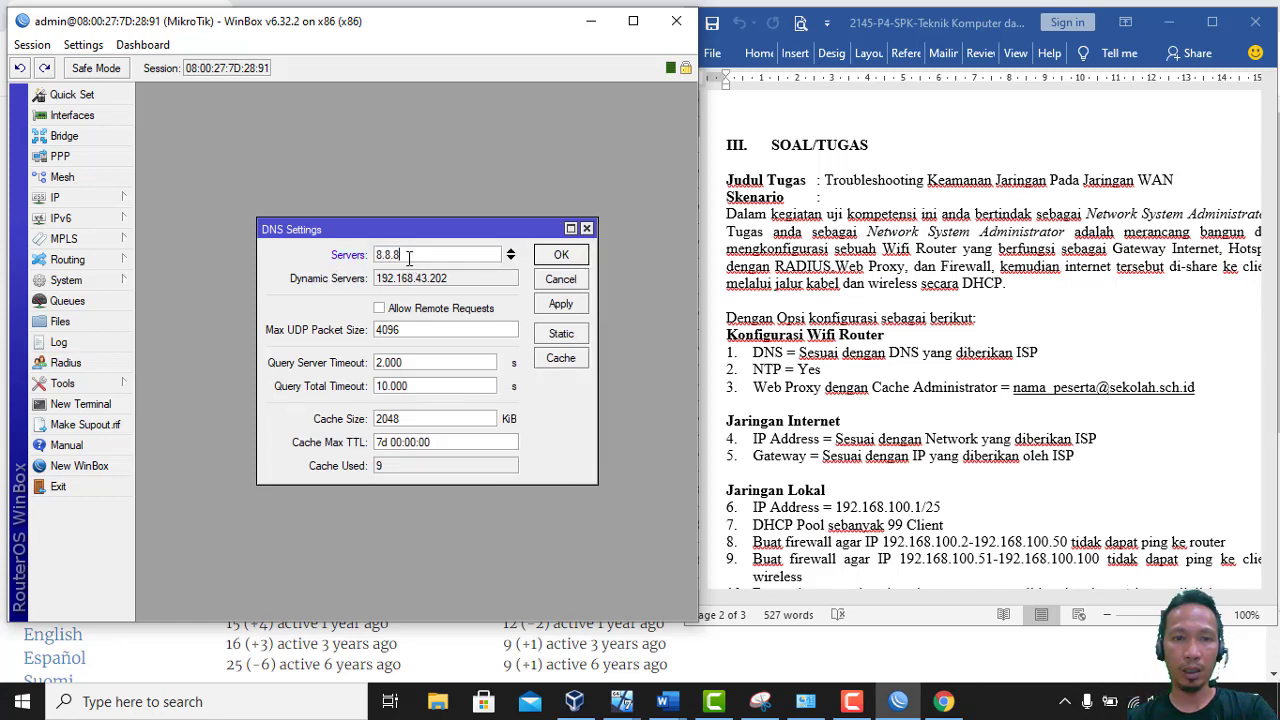
{"action": "left_click", "coordinate": [511, 259]}
{"action": "type", "text": "8.8"}
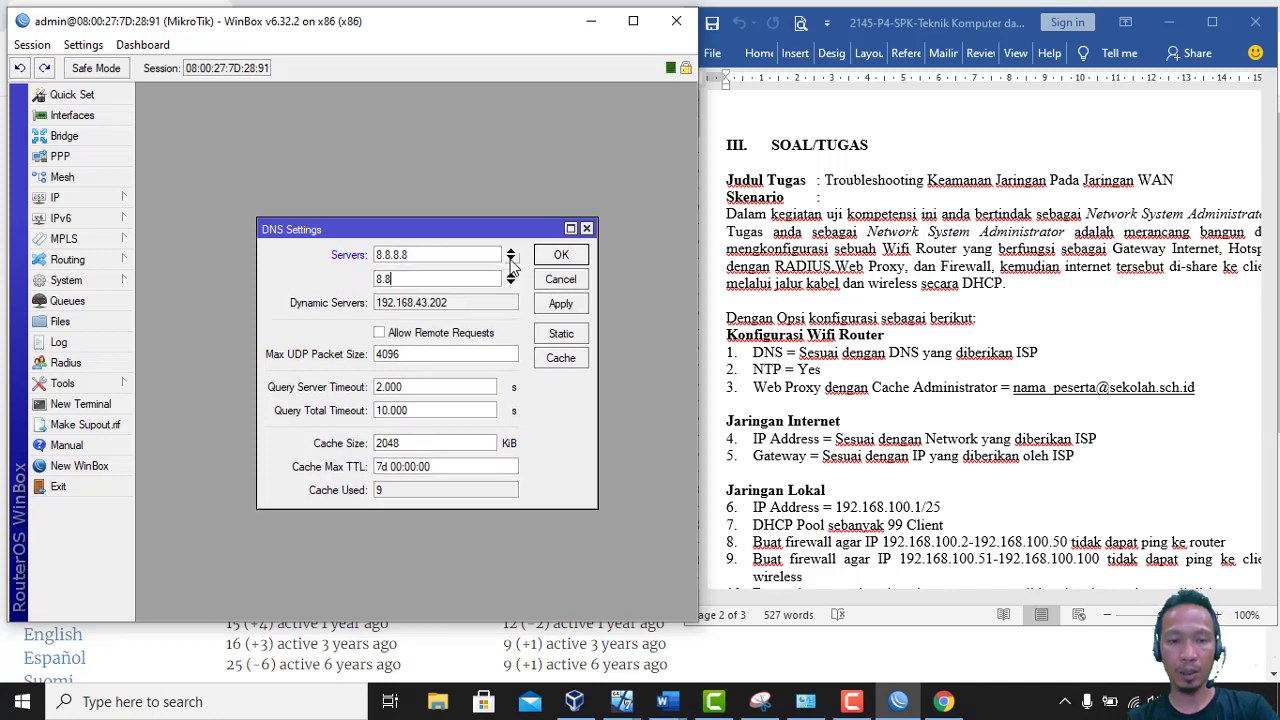
{"action": "type", "text": ".4.4"}
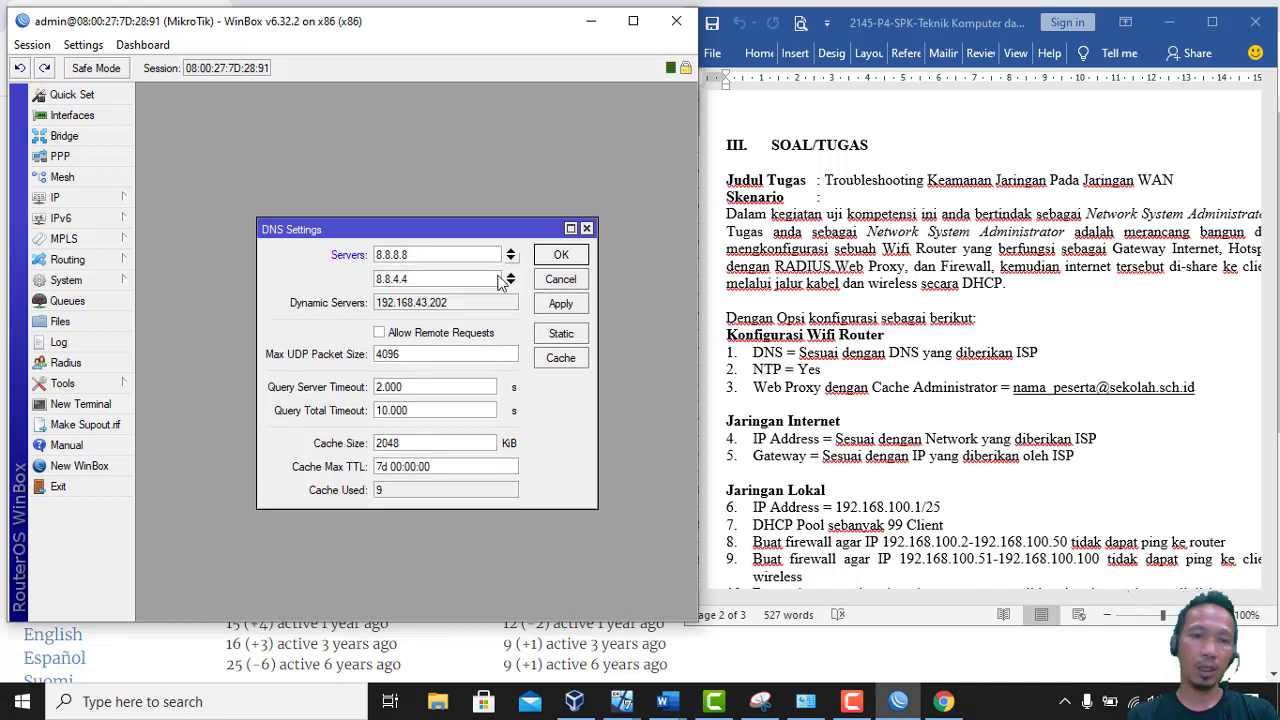
{"action": "left_click", "coordinate": [380, 334]}
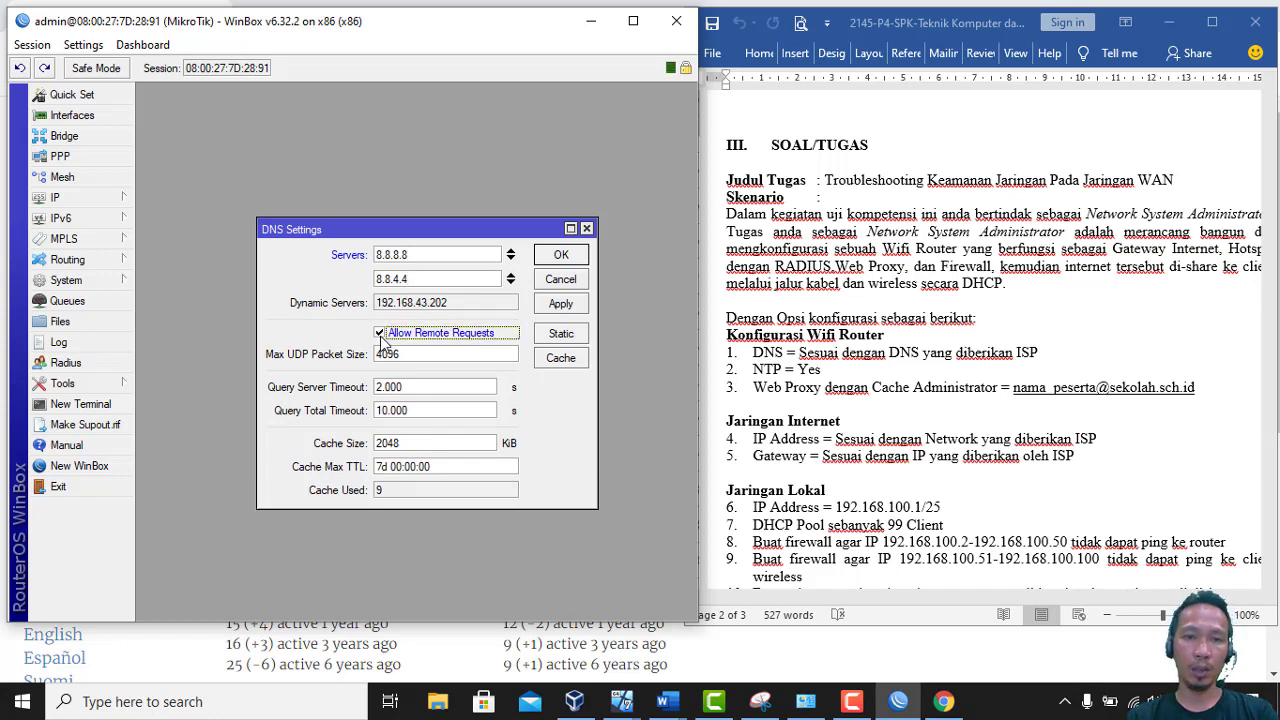
{"action": "left_click", "coordinate": [561, 256]}
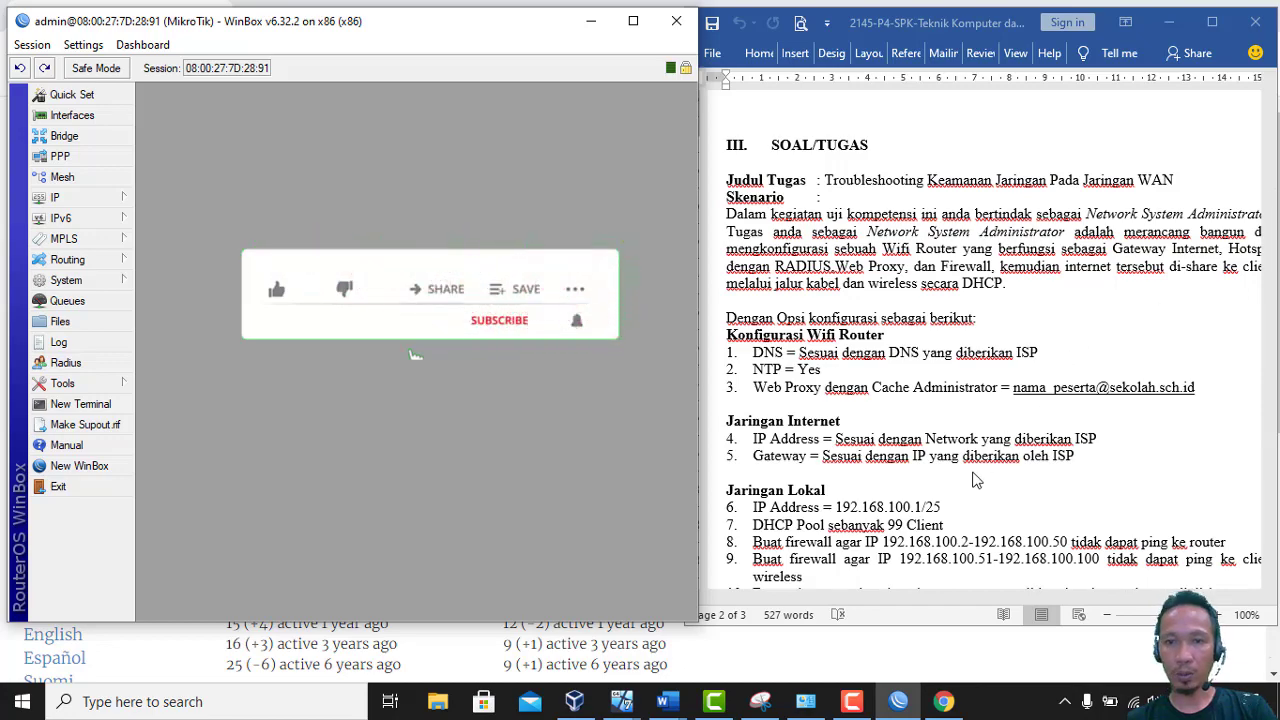
Scroll the Word assignment to the Jaringan Wireless section, then bring VirtualBox Manager forward
{"action": "left_click", "coordinate": [955, 520]}
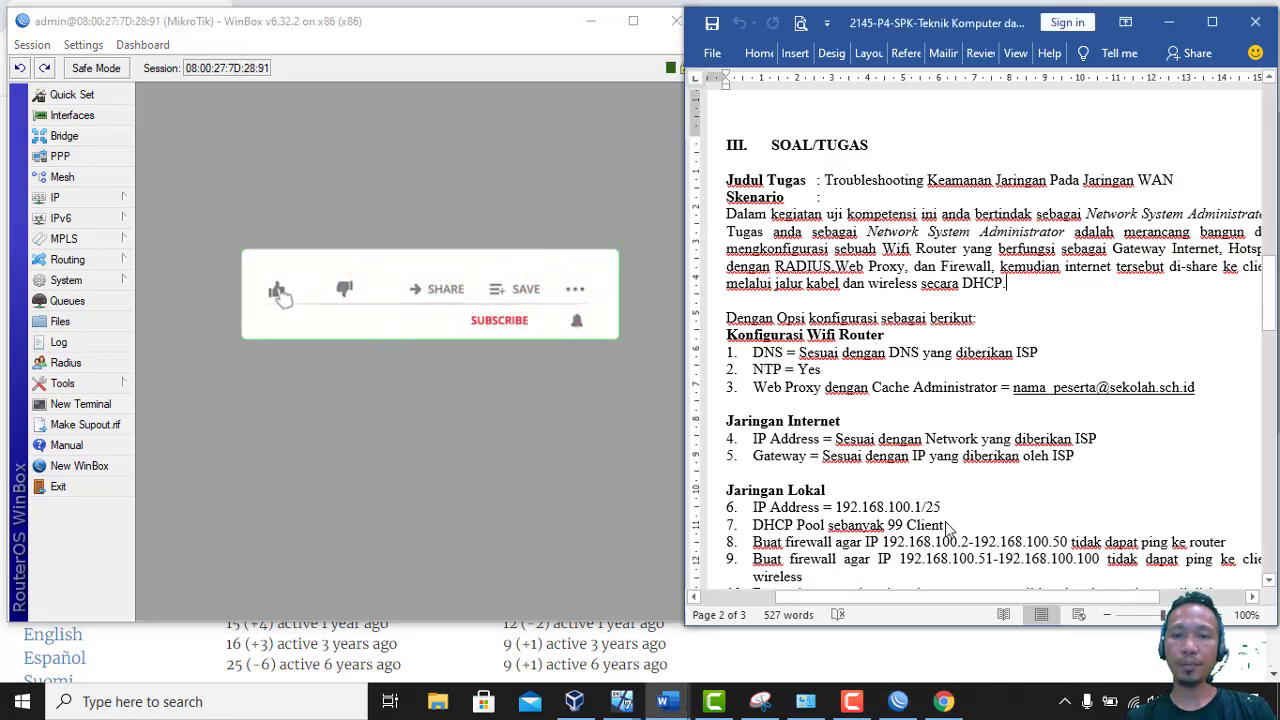
{"action": "scroll", "coordinate": [948, 530], "scroll_direction": "down", "scroll_amount": 1}
{"action": "scroll", "coordinate": [948, 530], "scroll_direction": "down", "scroll_amount": 5}
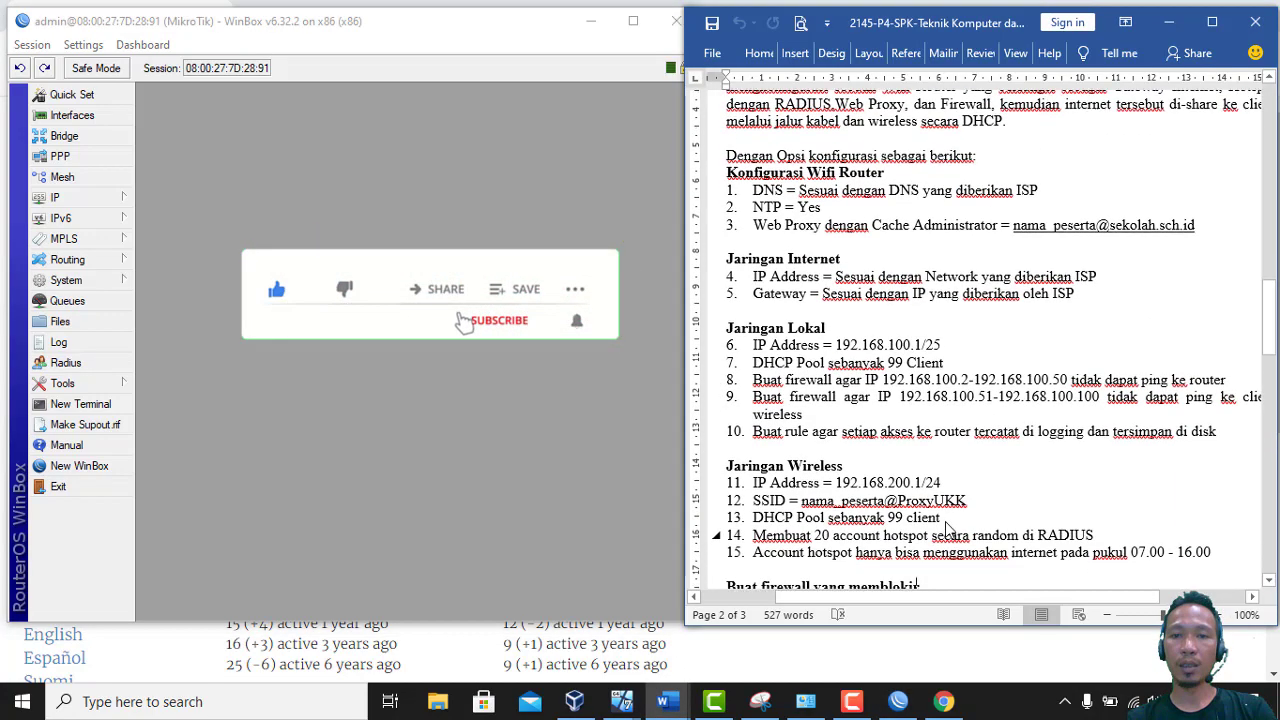
{"action": "scroll", "coordinate": [948, 530], "scroll_direction": "down", "scroll_amount": 1}
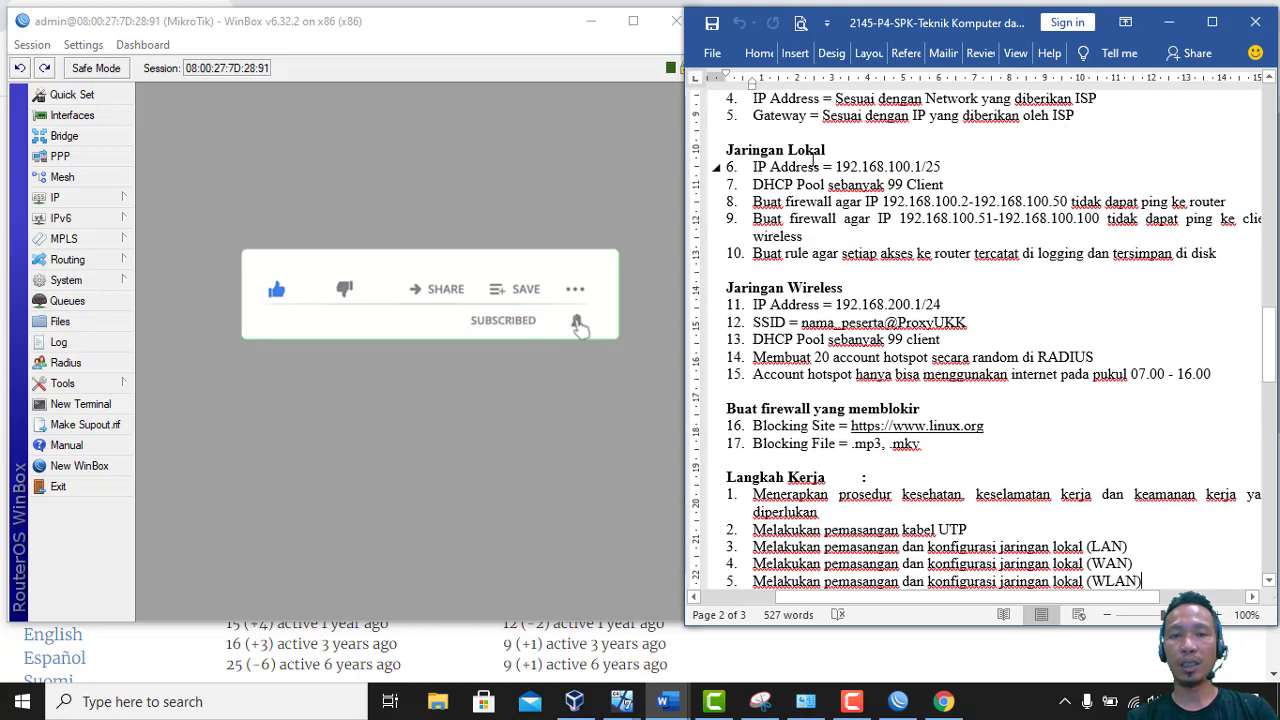
{"action": "left_click", "coordinate": [574, 701]}
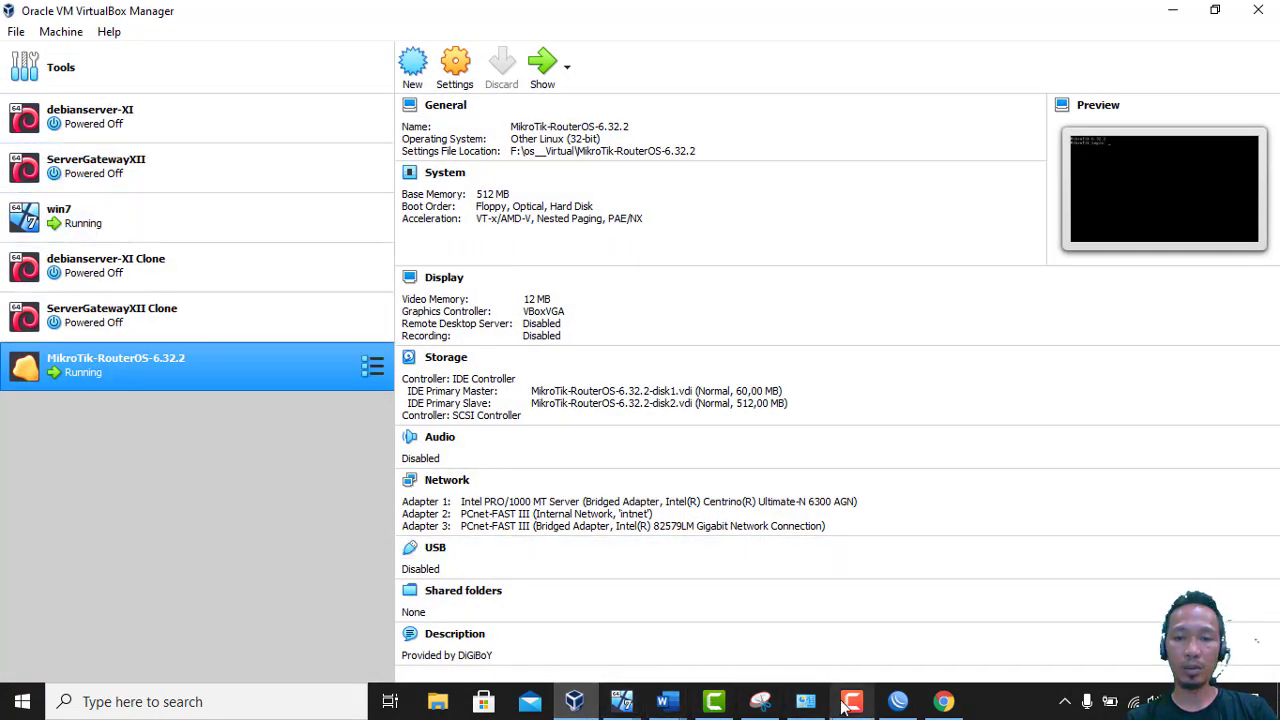
Bring the WinBox router session and the Word task sheet forward side by side
{"action": "mouse_move", "coordinate": [670, 705]}
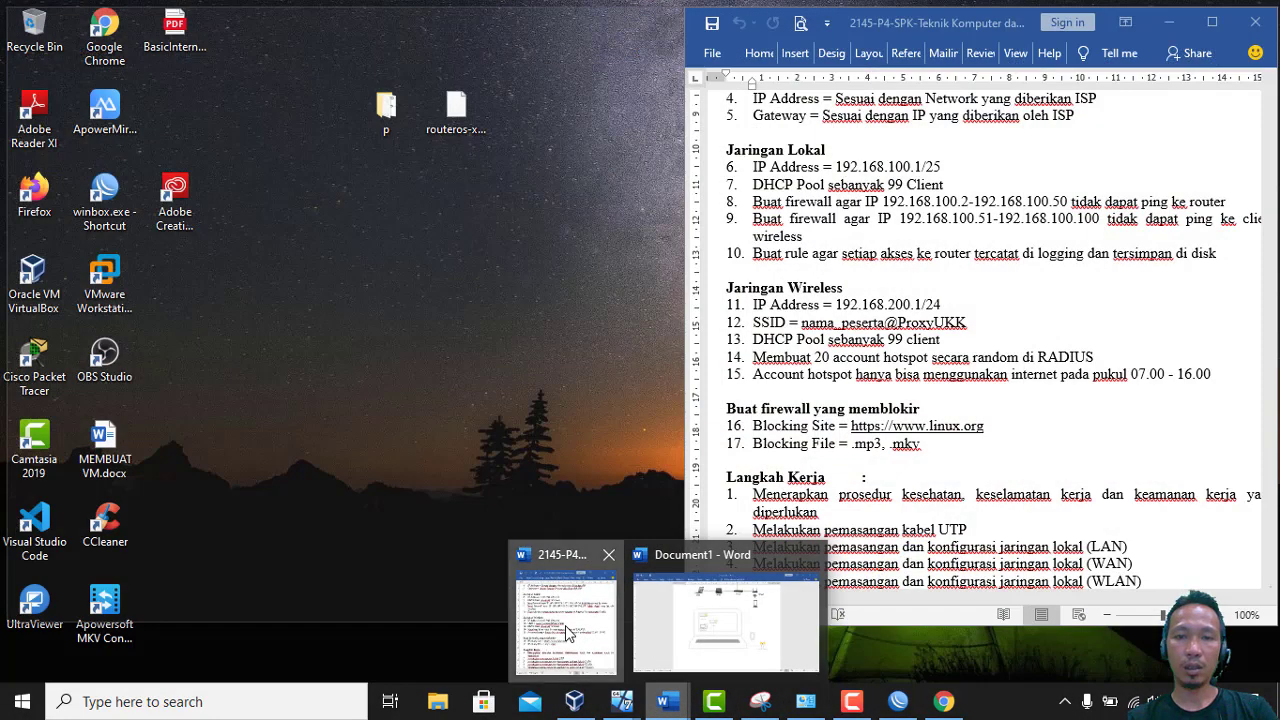
{"action": "left_click", "coordinate": [565, 625]}
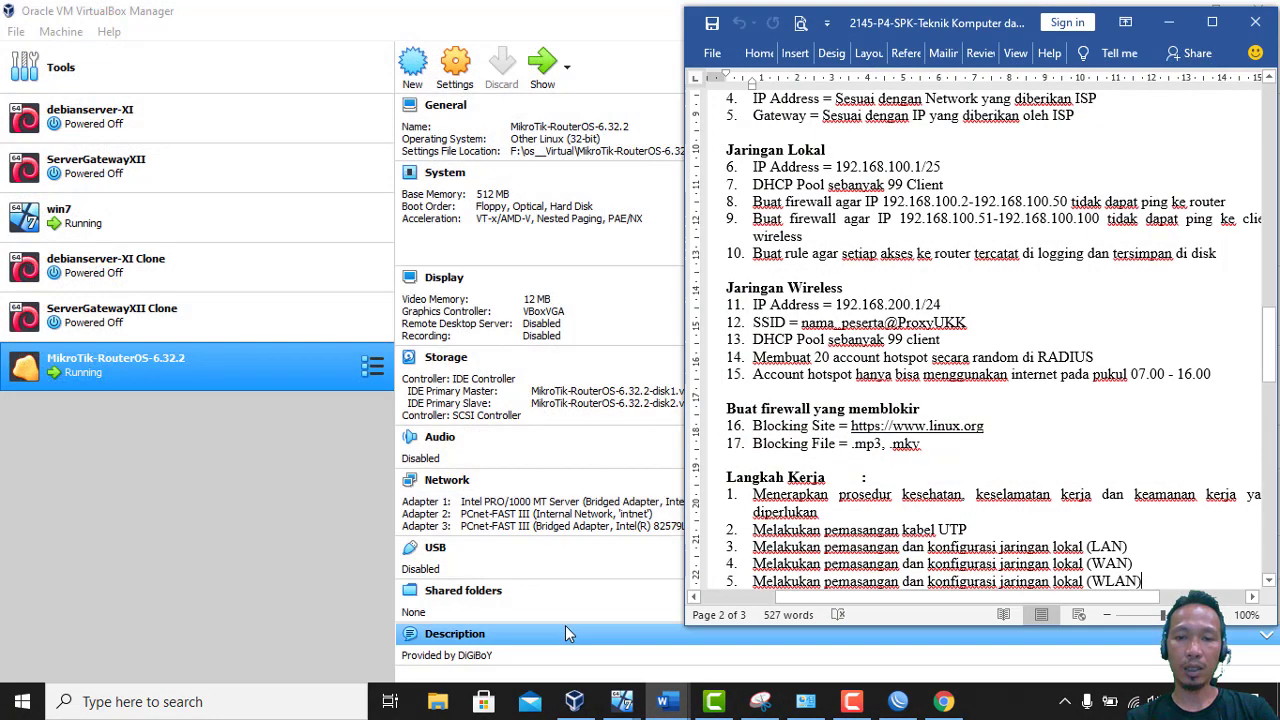
{"action": "left_click", "coordinate": [918, 708]}
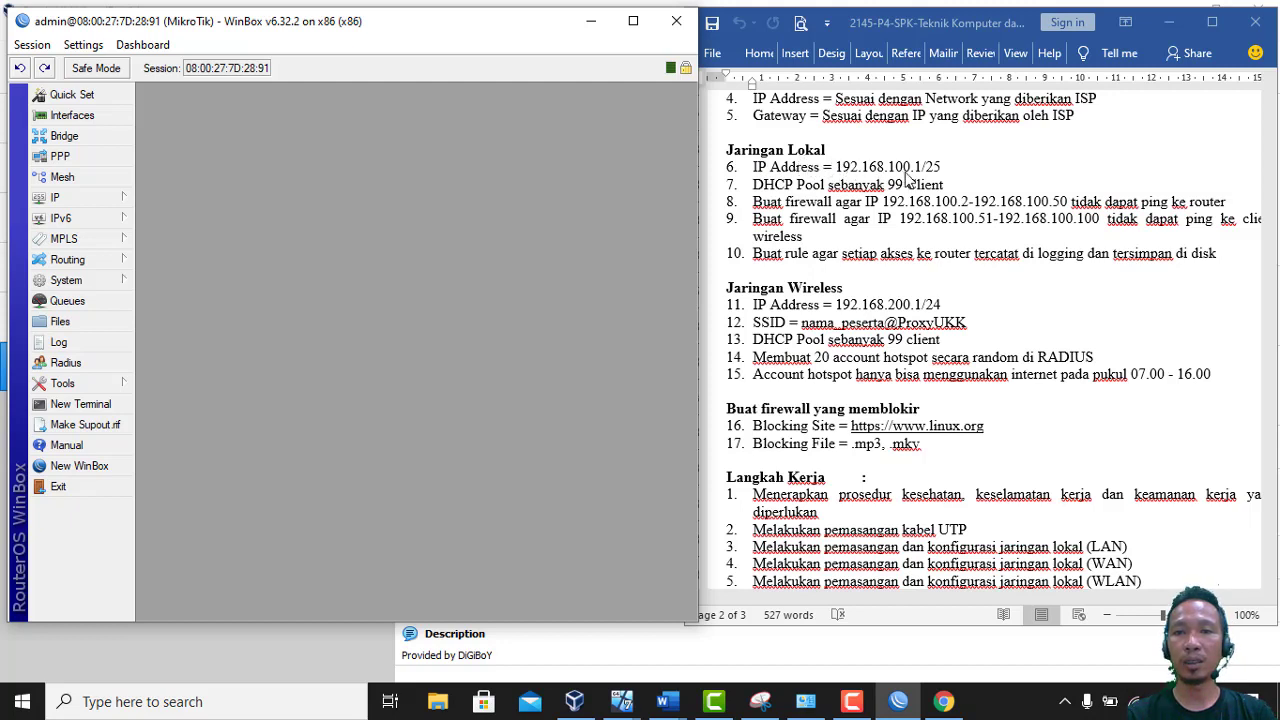
{"action": "left_click", "coordinate": [838, 170]}
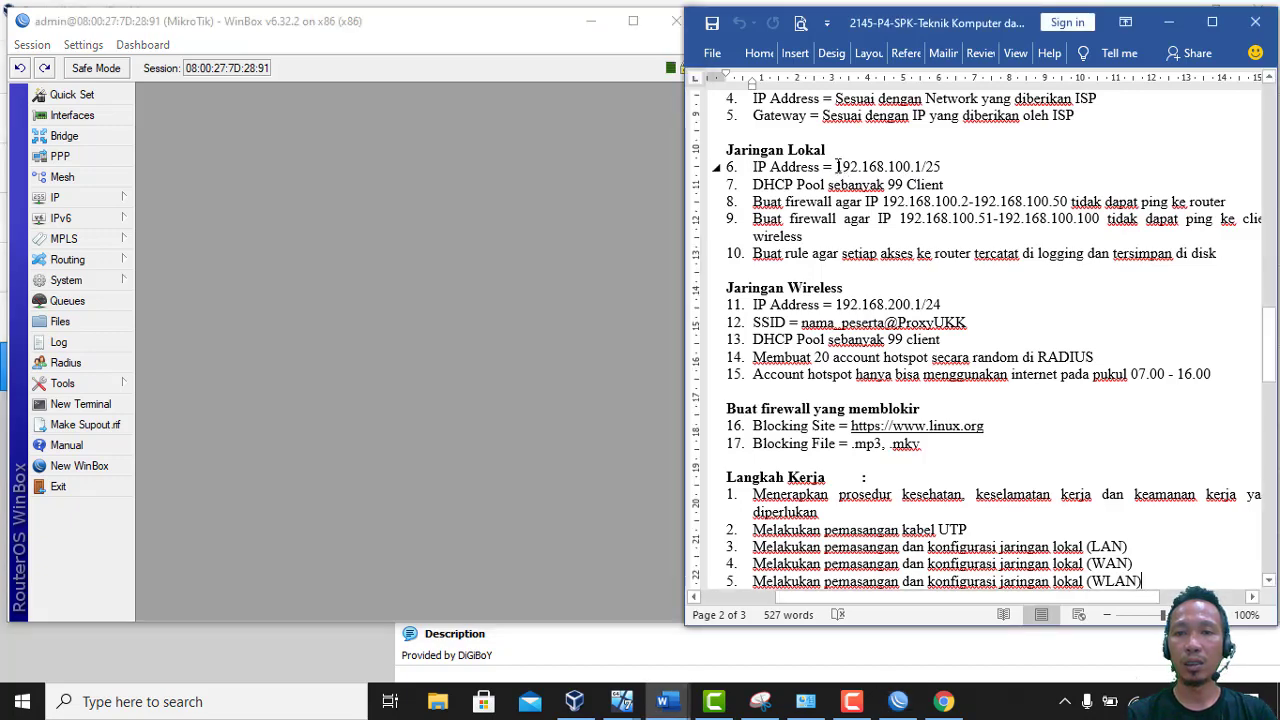
Copy the local network address 192.168.100.1/25 from the Word task sheet
{"action": "left_click_drag", "start_coordinate": [868, 166], "coordinate": [922, 171]}
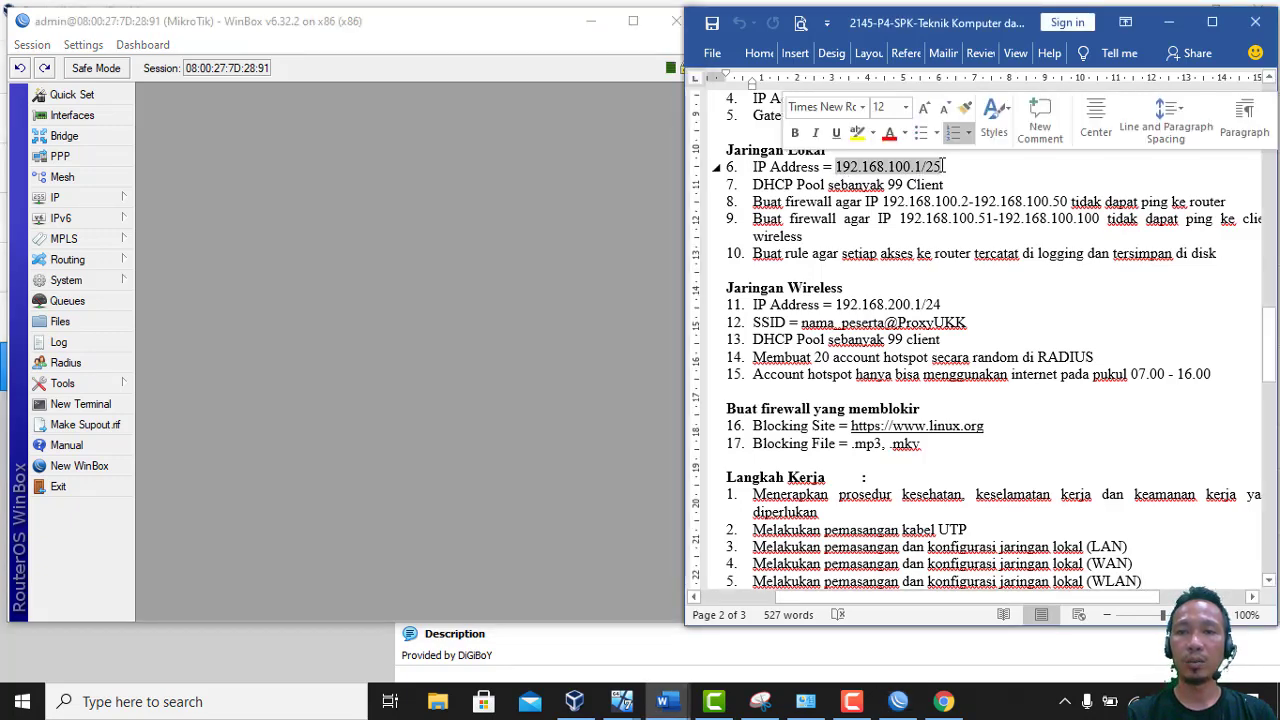
{"action": "right_click", "coordinate": [922, 172]}
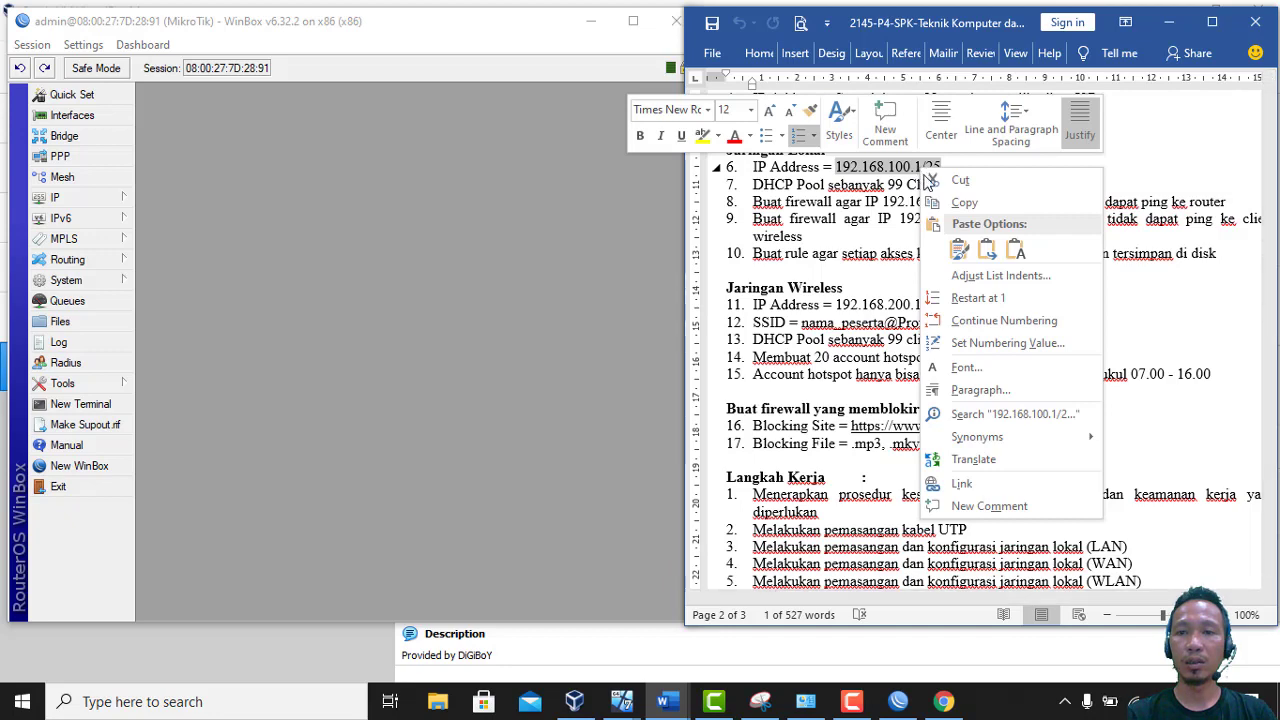
{"action": "left_click", "coordinate": [940, 203]}
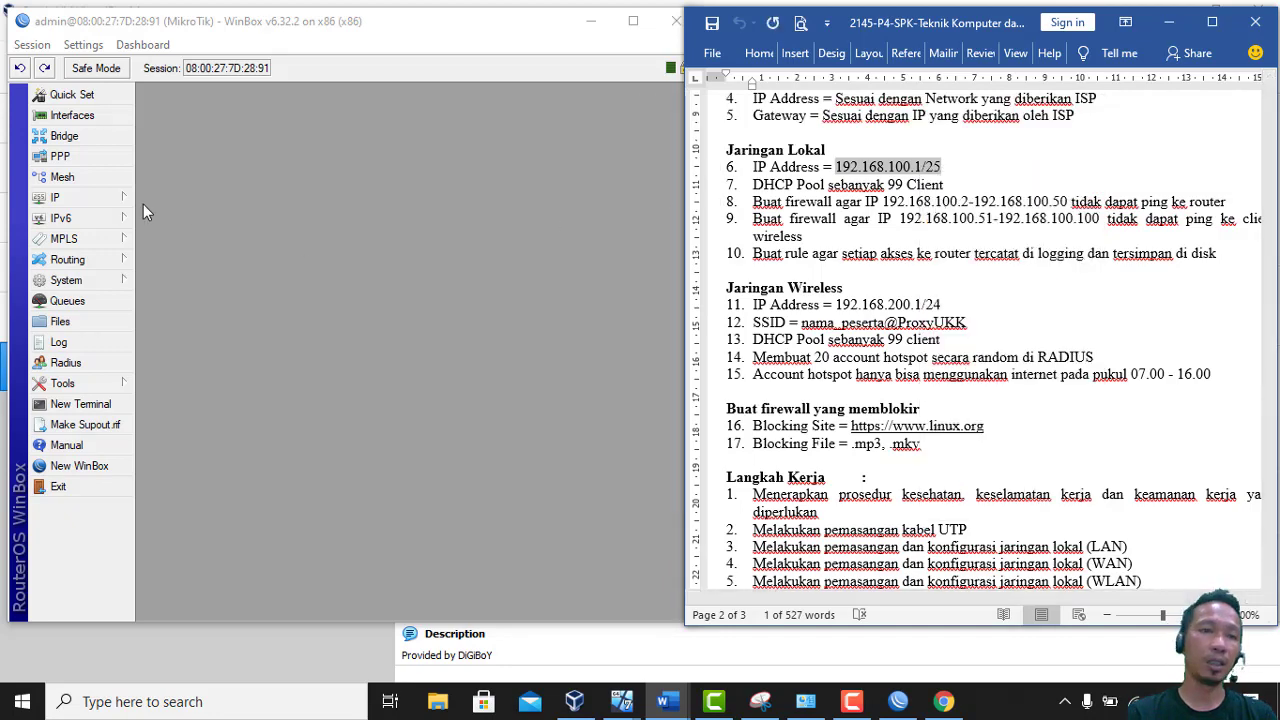
In IP > Addresses, add 192.168.100.1/25 on interface ether2ClientKabel
{"action": "left_click", "coordinate": [95, 197]}
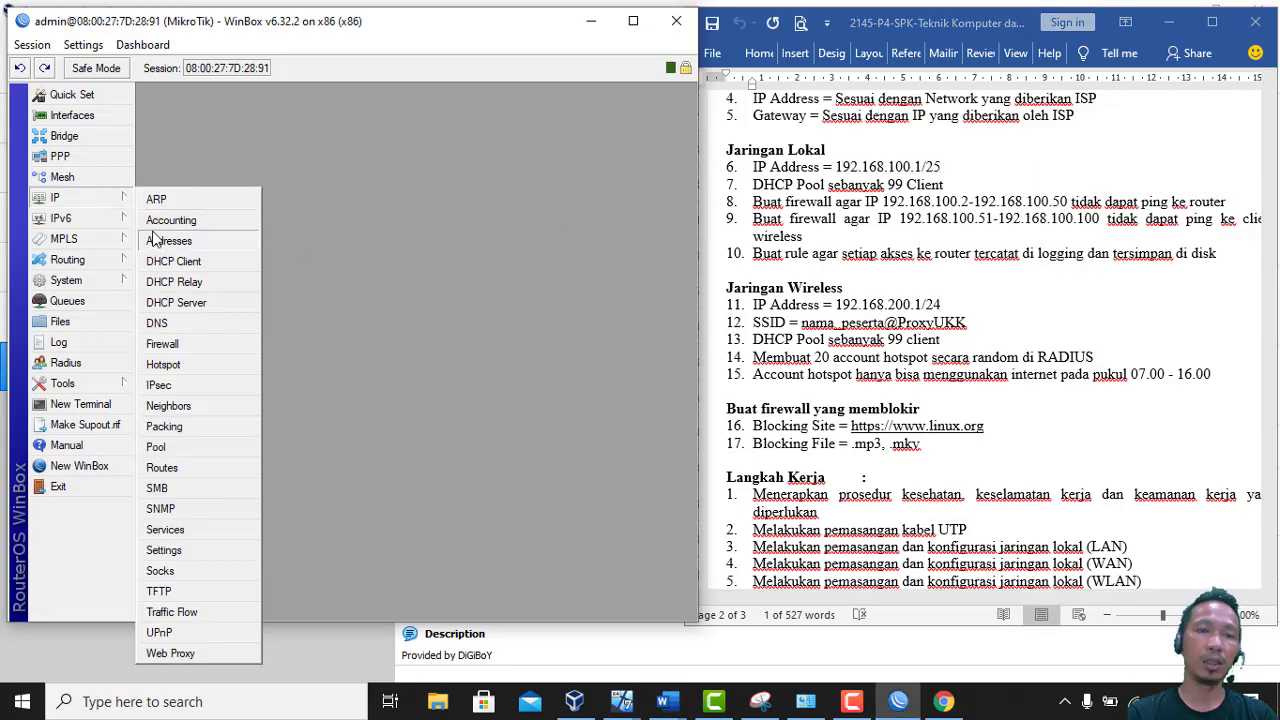
{"action": "left_click", "coordinate": [158, 240]}
{"action": "left_click", "coordinate": [276, 238]}
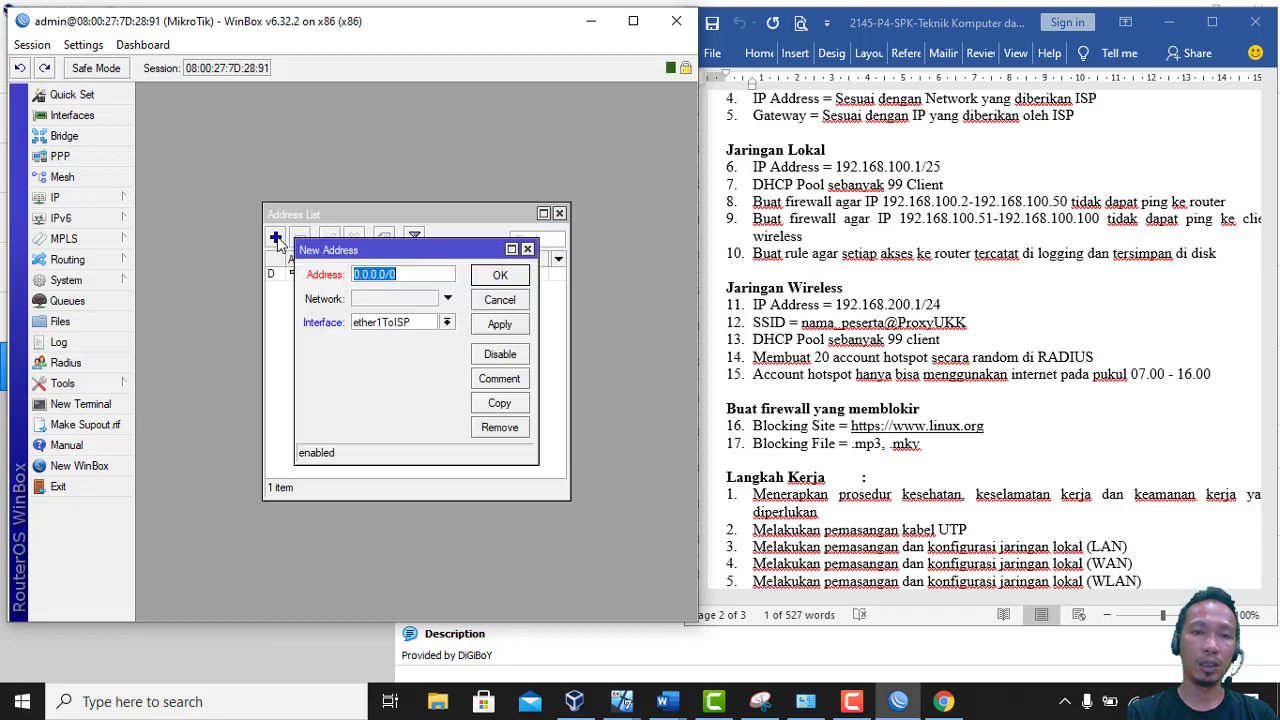
{"action": "right_click", "coordinate": [418, 276]}
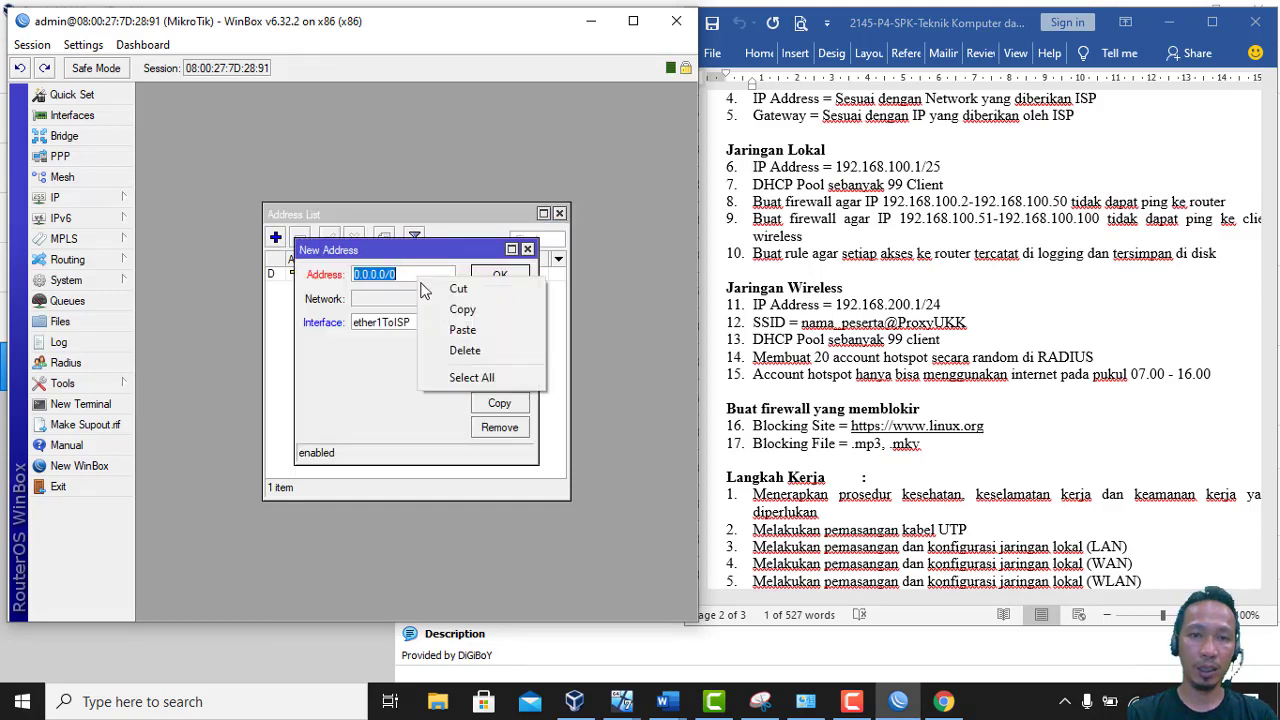
{"action": "left_click", "coordinate": [458, 330]}
{"action": "left_click", "coordinate": [447, 323]}
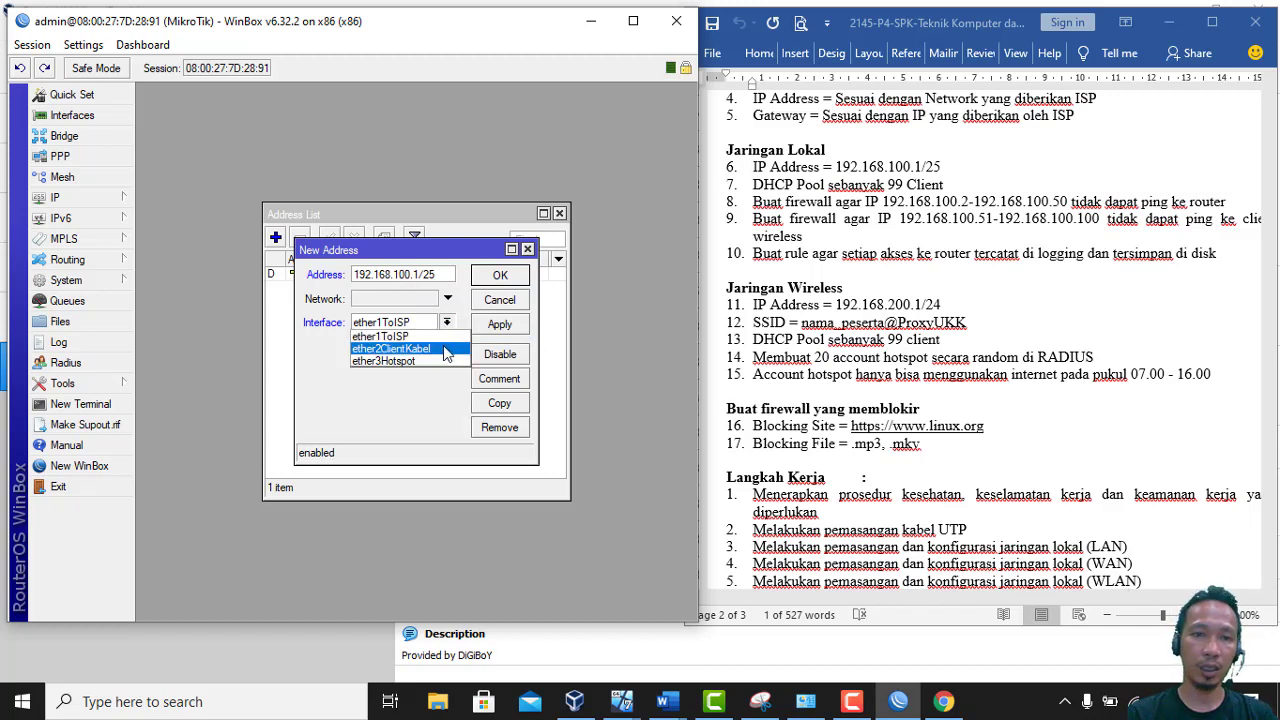
{"action": "left_click", "coordinate": [446, 349]}
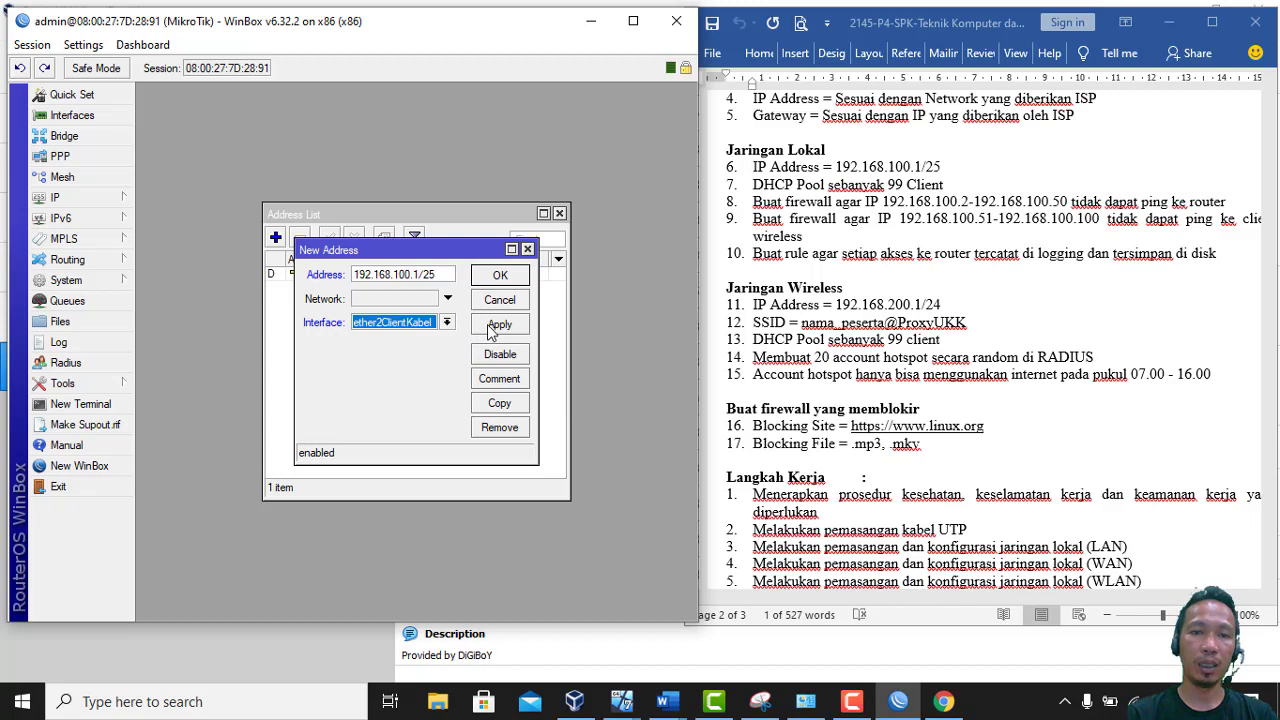
{"action": "left_click", "coordinate": [491, 329]}
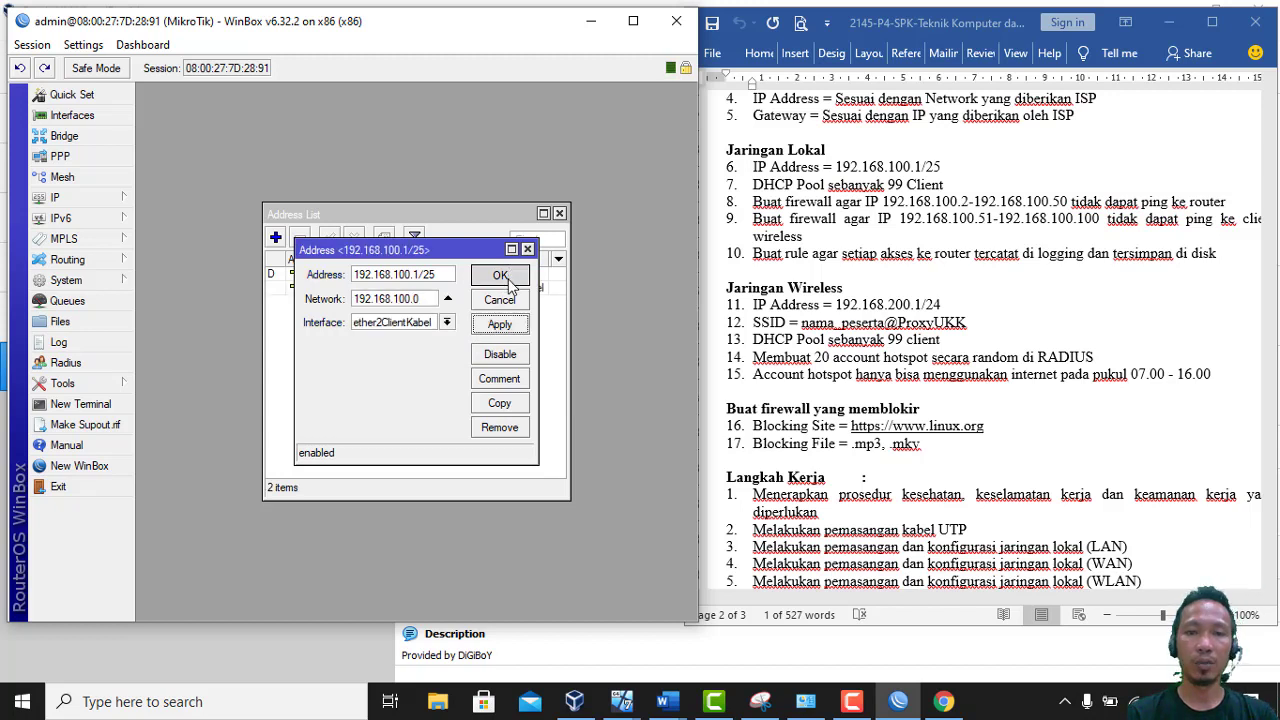
{"action": "left_click", "coordinate": [500, 277]}
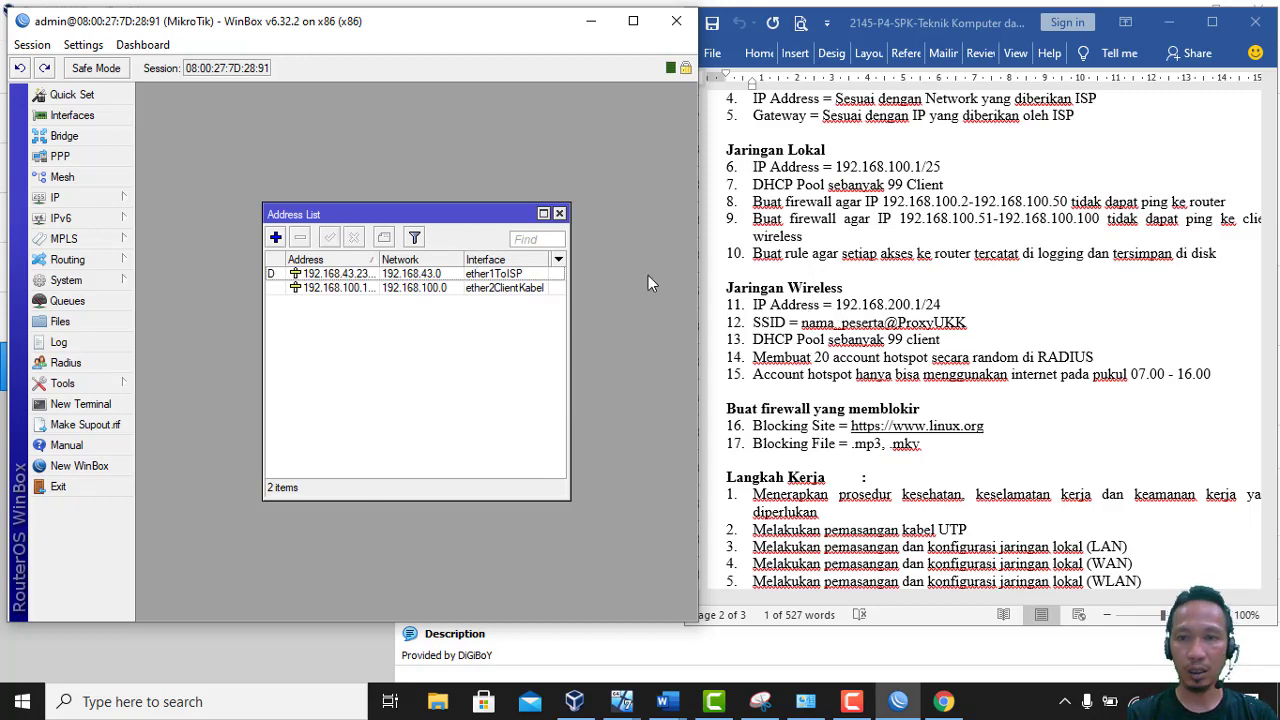
Copy the wireless address 192.168.200.1/24 from the Word task sheet
{"action": "left_click", "coordinate": [840, 304]}
{"action": "left_click_drag", "start_coordinate": [838, 304], "coordinate": [943, 302]}
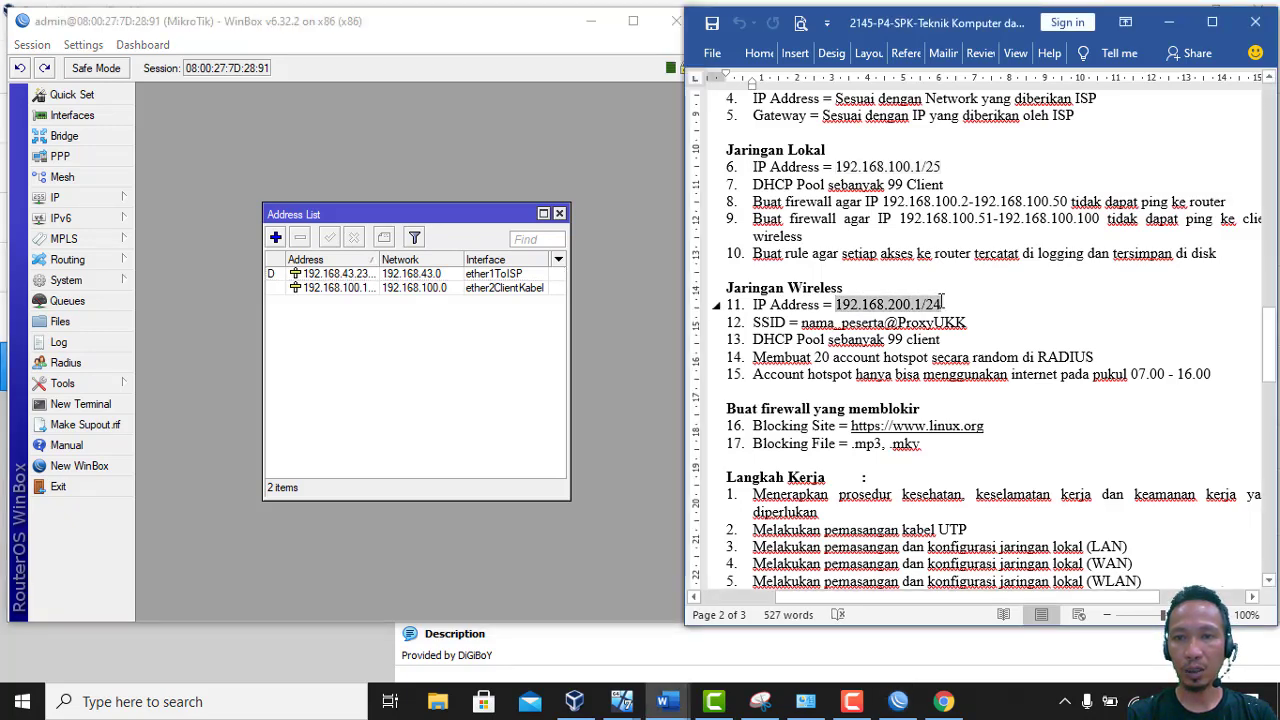
{"action": "right_click", "coordinate": [922, 306]}
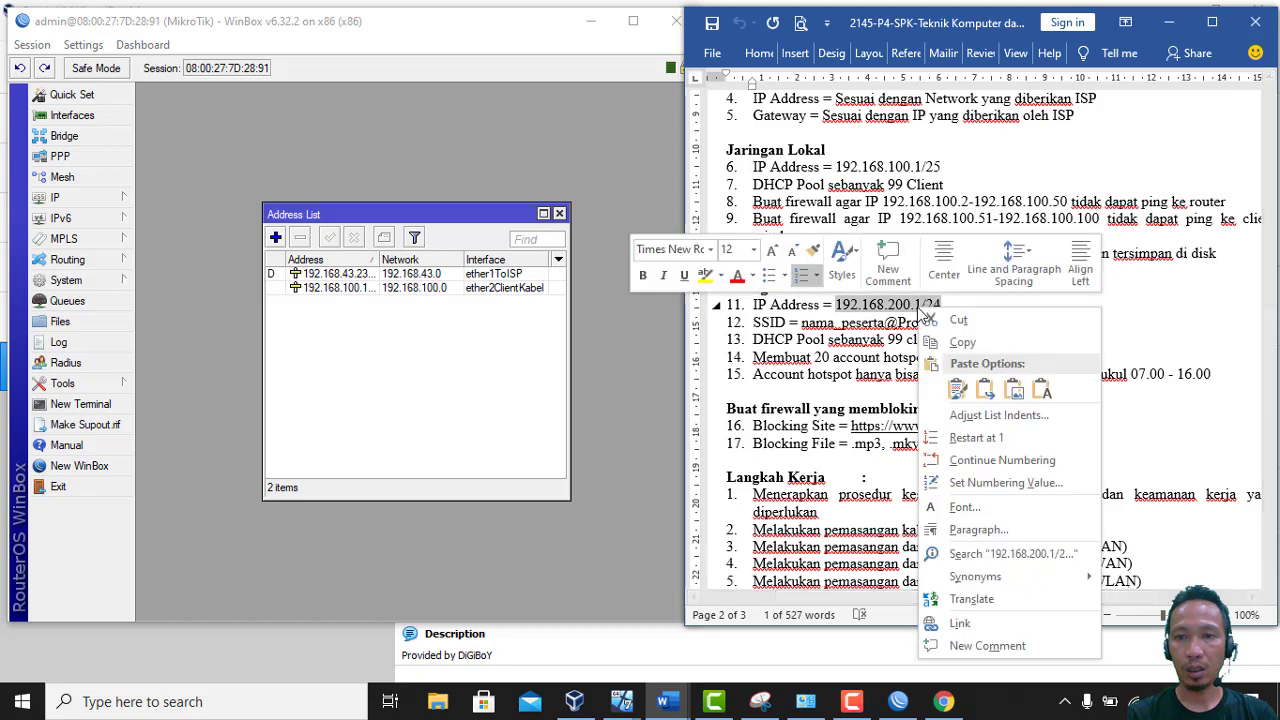
{"action": "left_click", "coordinate": [960, 342]}
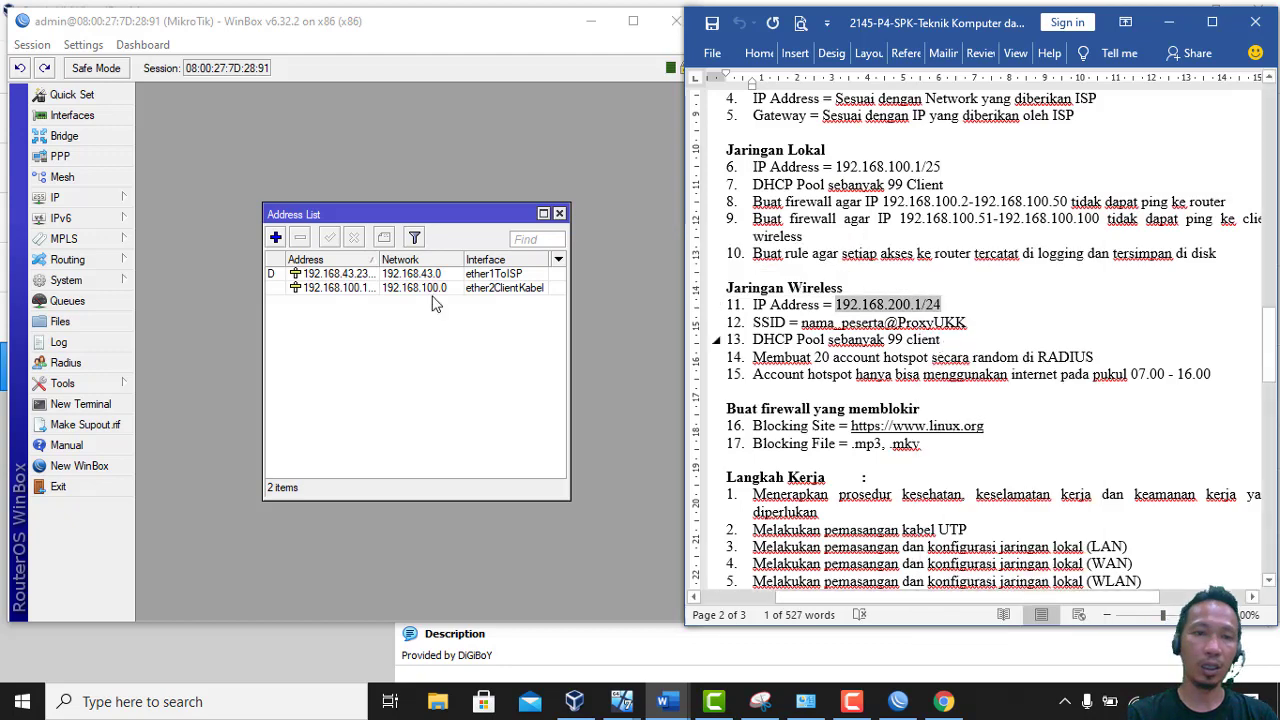
Add 192.168.200.1/24 on ether3Hotspot and close the address list
{"action": "left_click", "coordinate": [275, 238]}
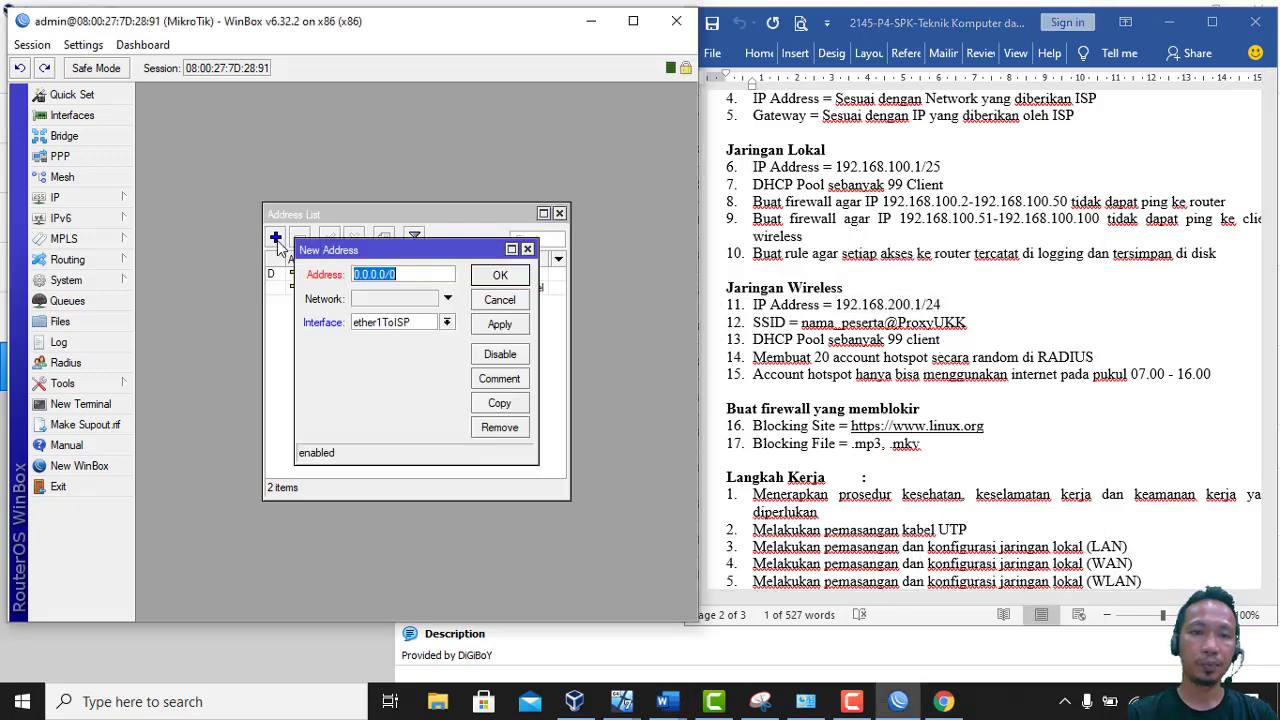
{"action": "right_click", "coordinate": [411, 277]}
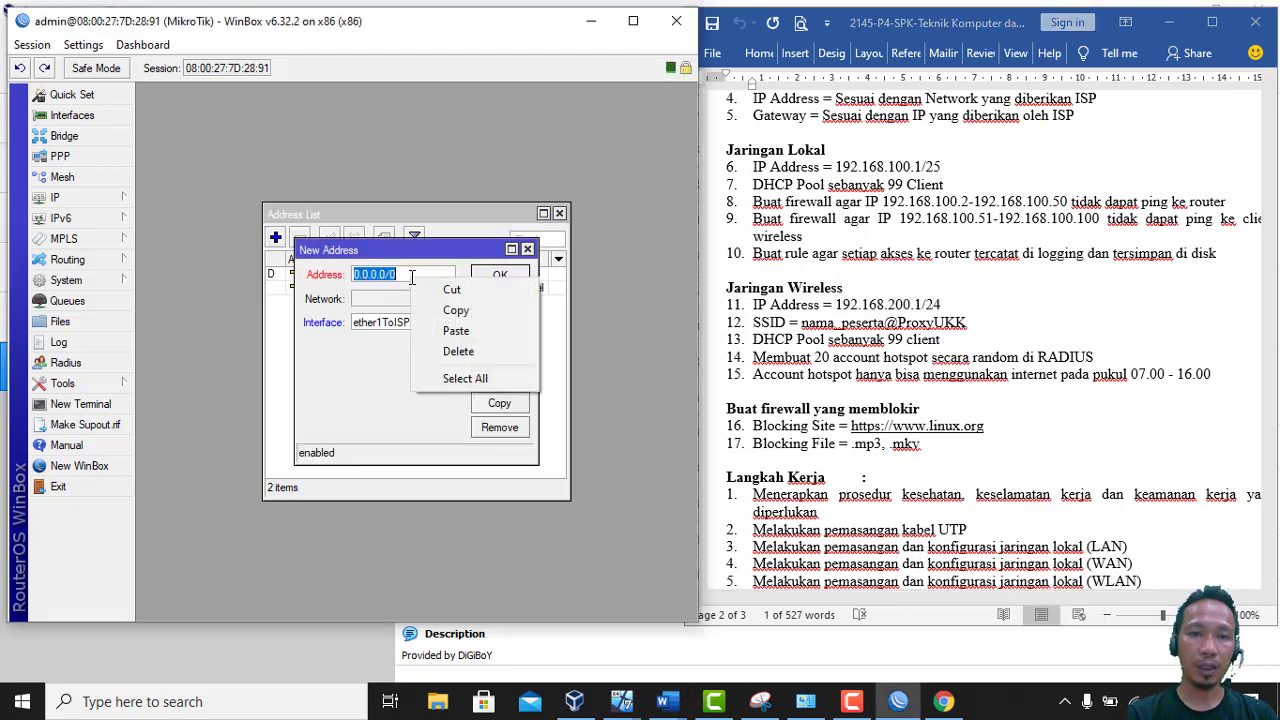
{"action": "left_click", "coordinate": [455, 331]}
{"action": "left_click", "coordinate": [446, 322]}
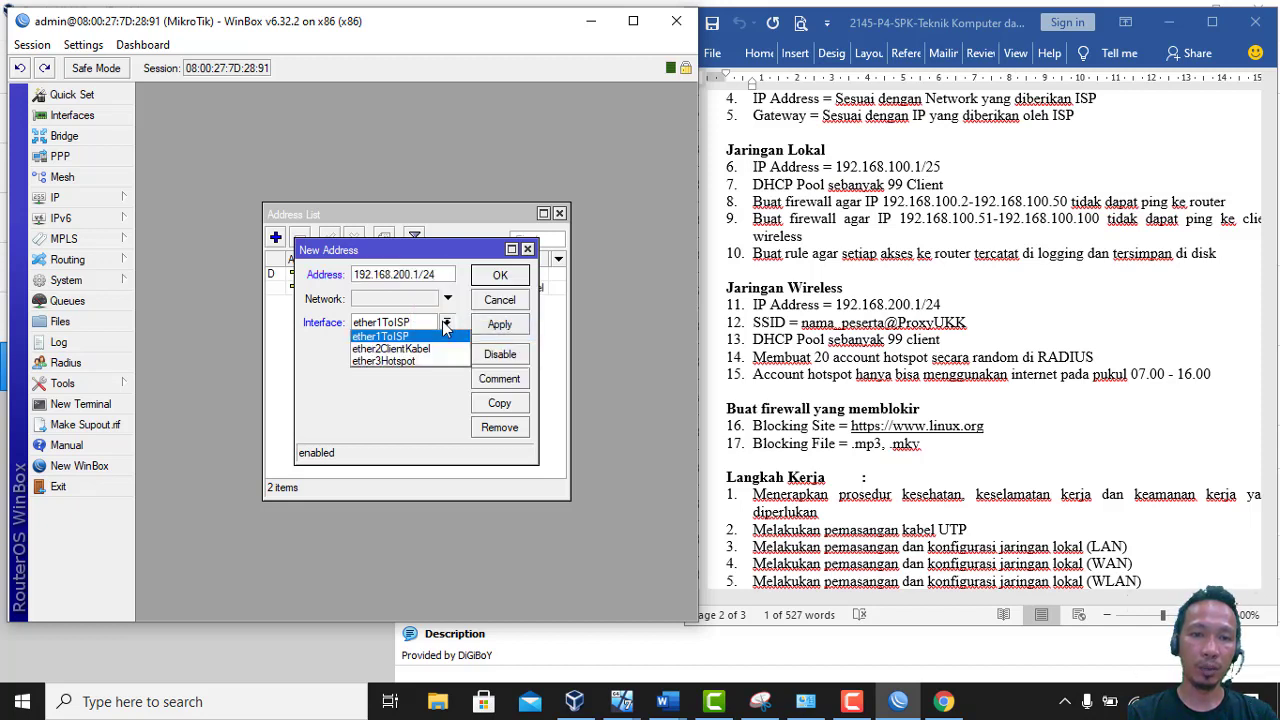
{"action": "left_click", "coordinate": [428, 362]}
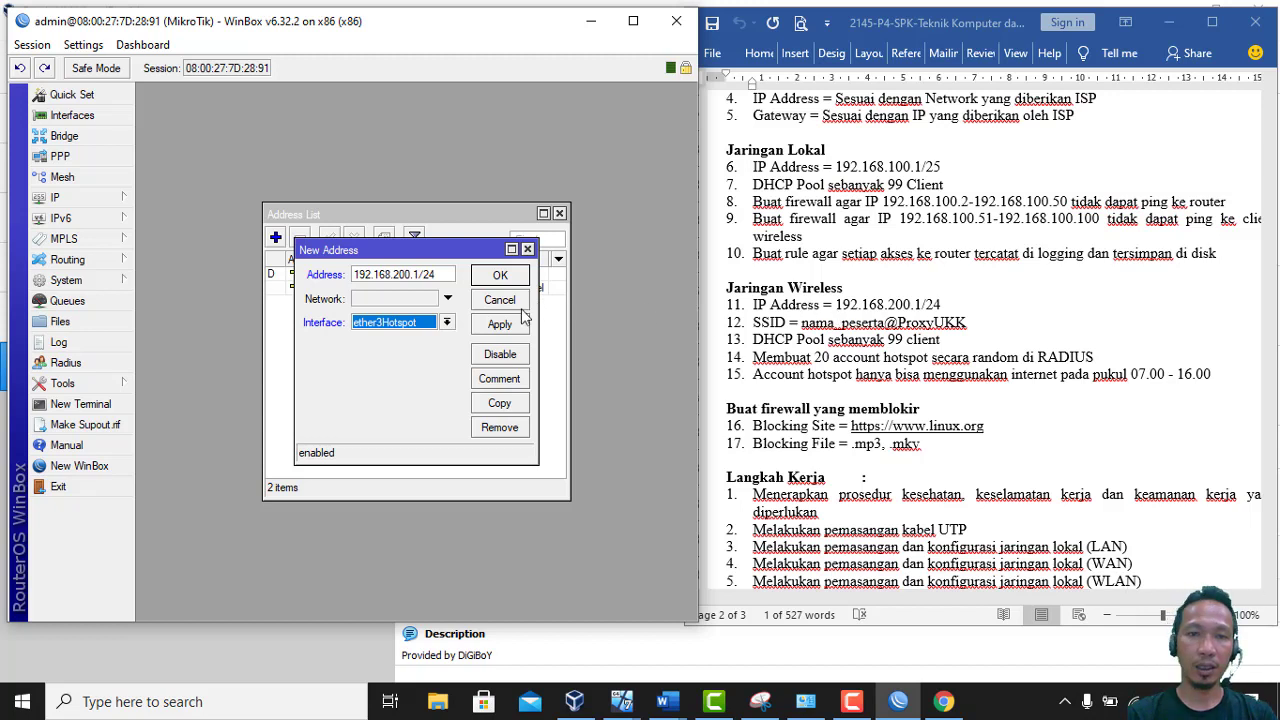
{"action": "left_click", "coordinate": [505, 277]}
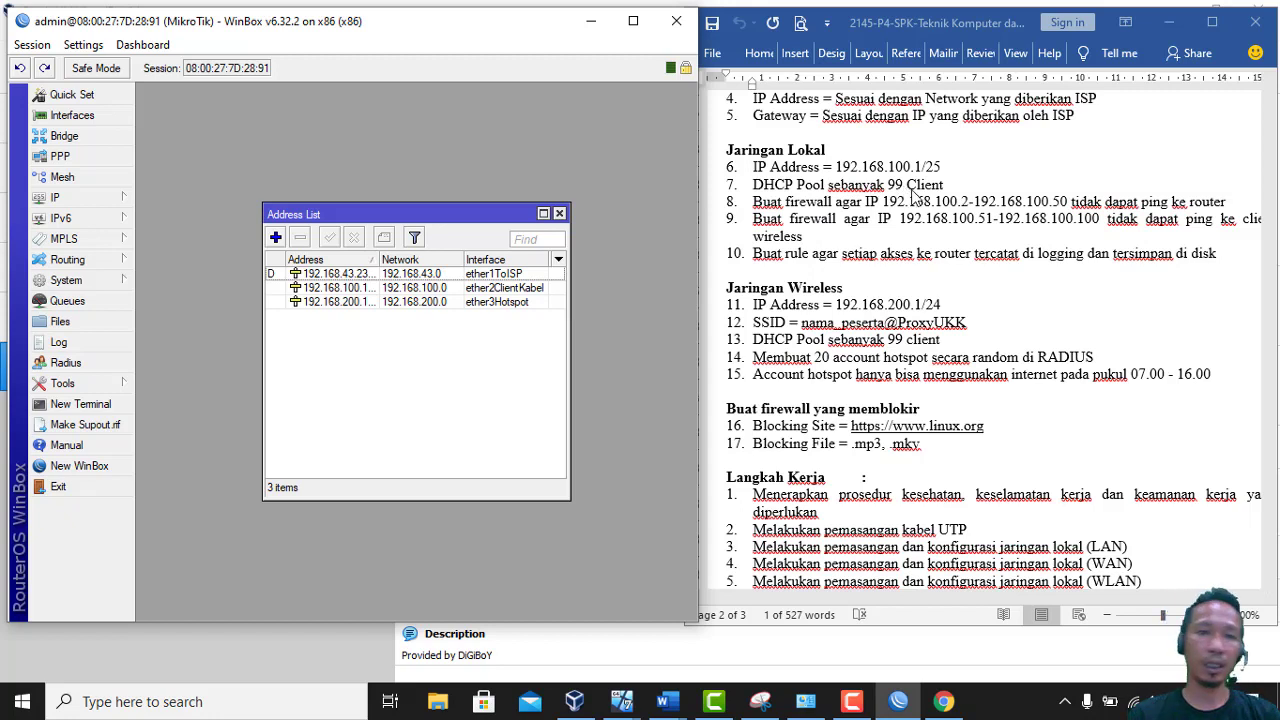
{"action": "left_click", "coordinate": [559, 214]}
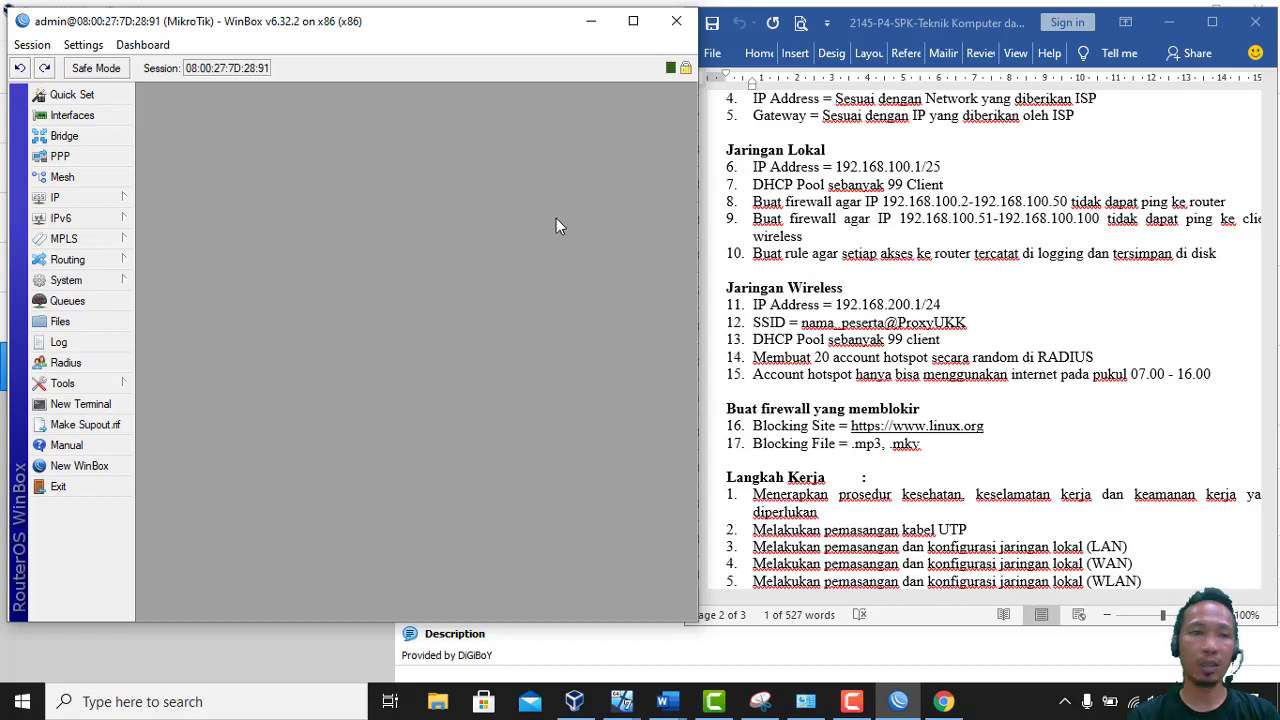
In IP > Firewall > NAT, add a masquerade rule with out-interface ether1ToISP
{"action": "left_click", "coordinate": [95, 202]}
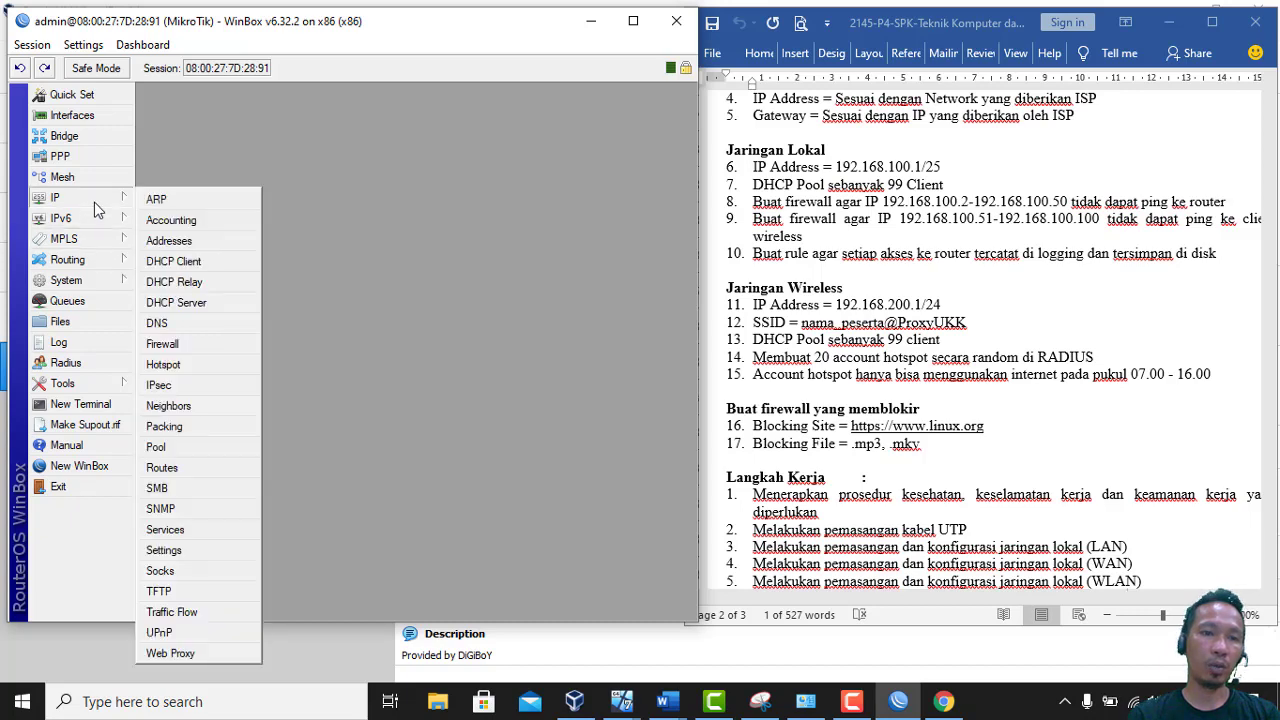
{"action": "left_click", "coordinate": [163, 343]}
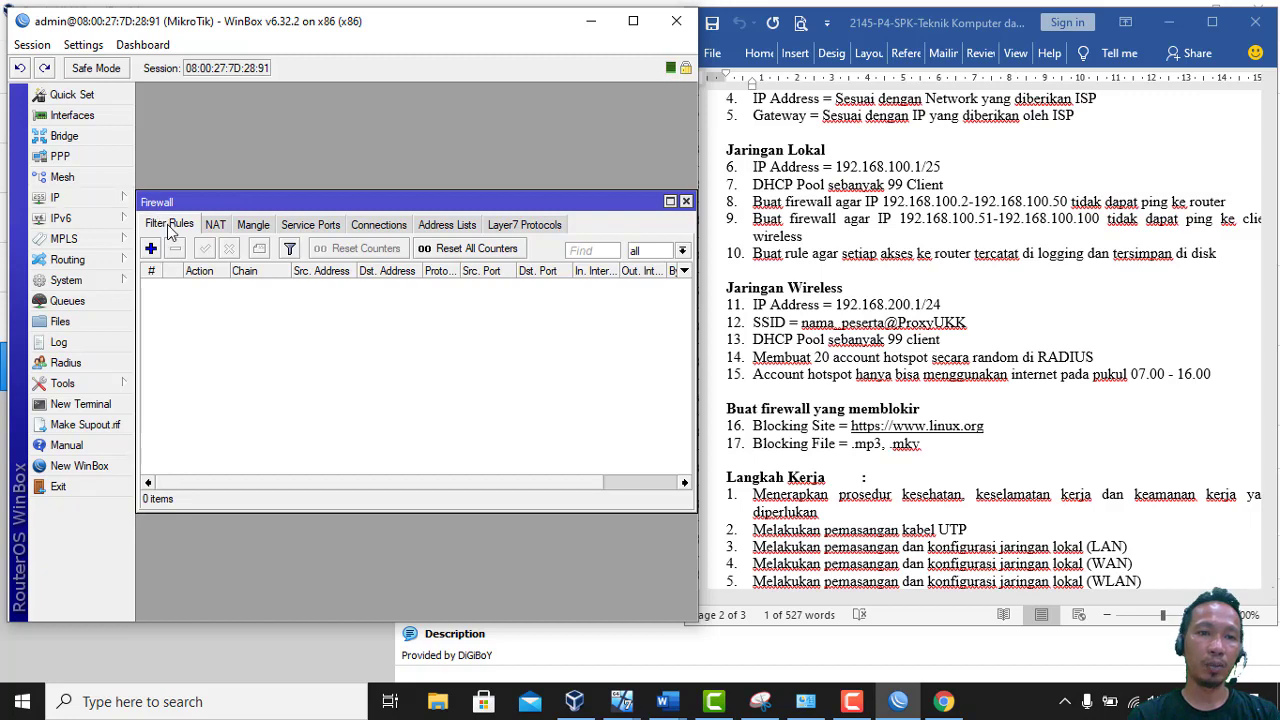
{"action": "left_click", "coordinate": [213, 227]}
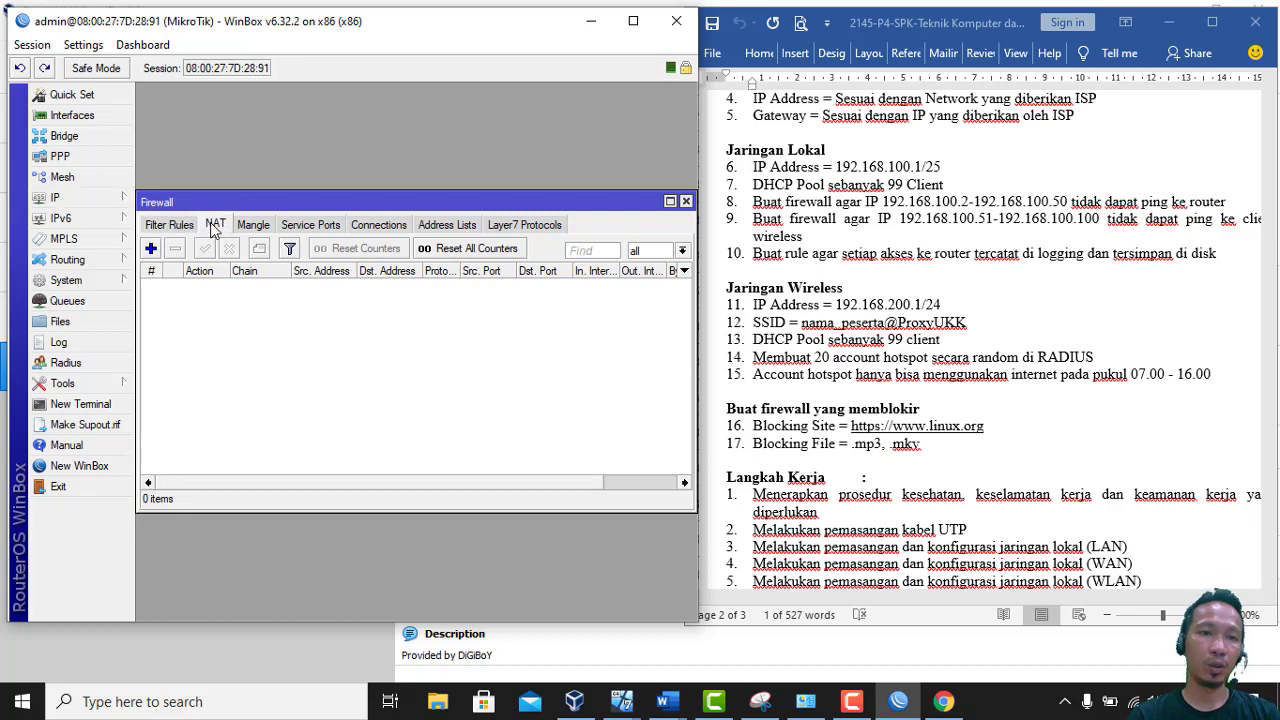
{"action": "left_click", "coordinate": [151, 249]}
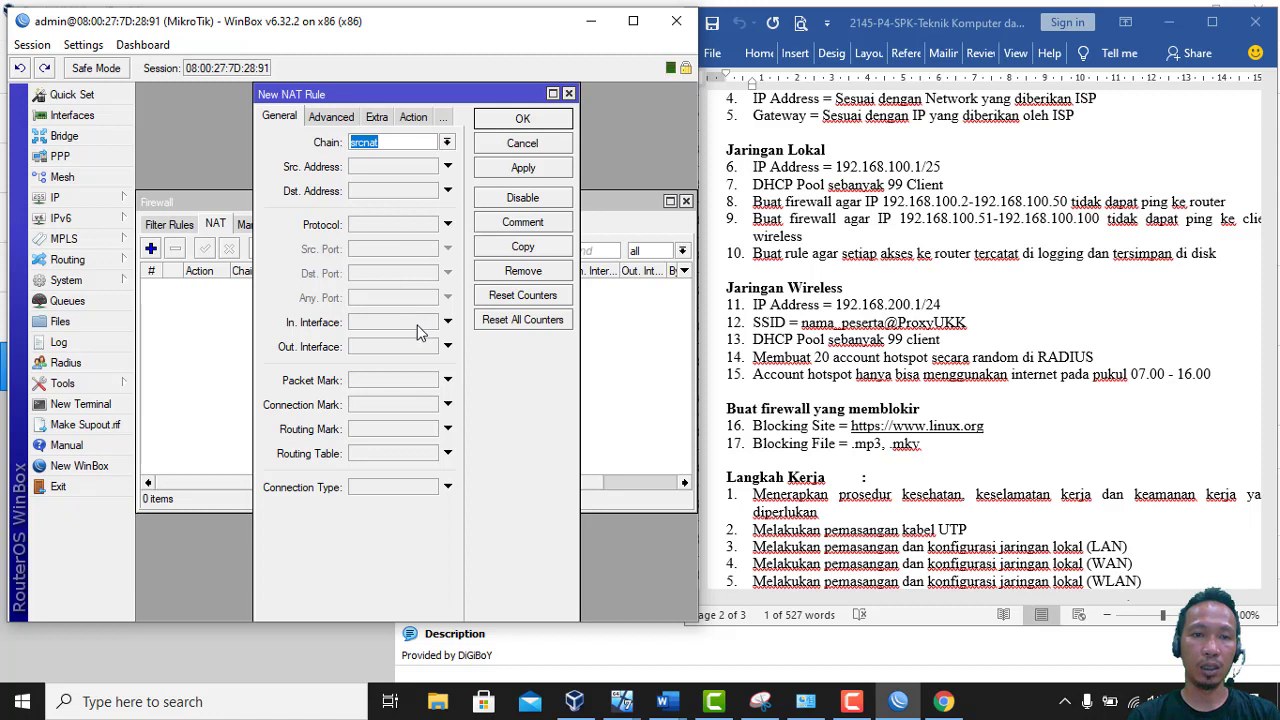
{"action": "left_click", "coordinate": [447, 346]}
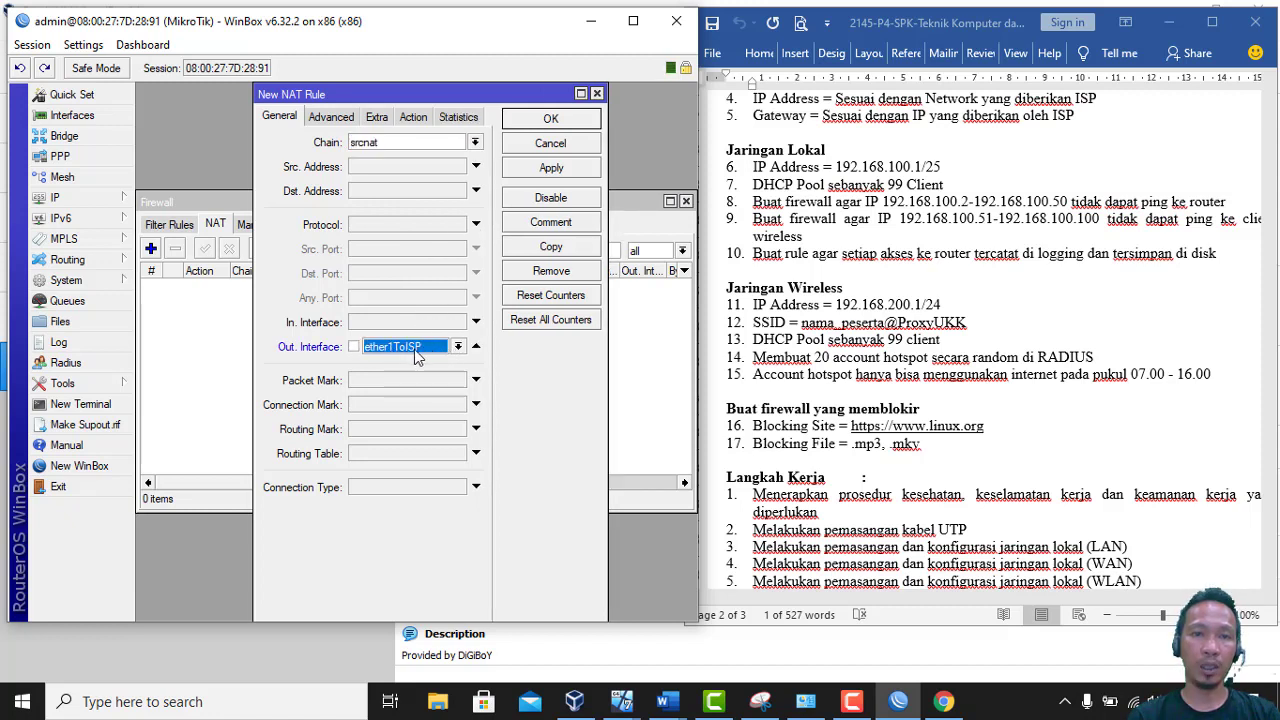
{"action": "left_click", "coordinate": [408, 118]}
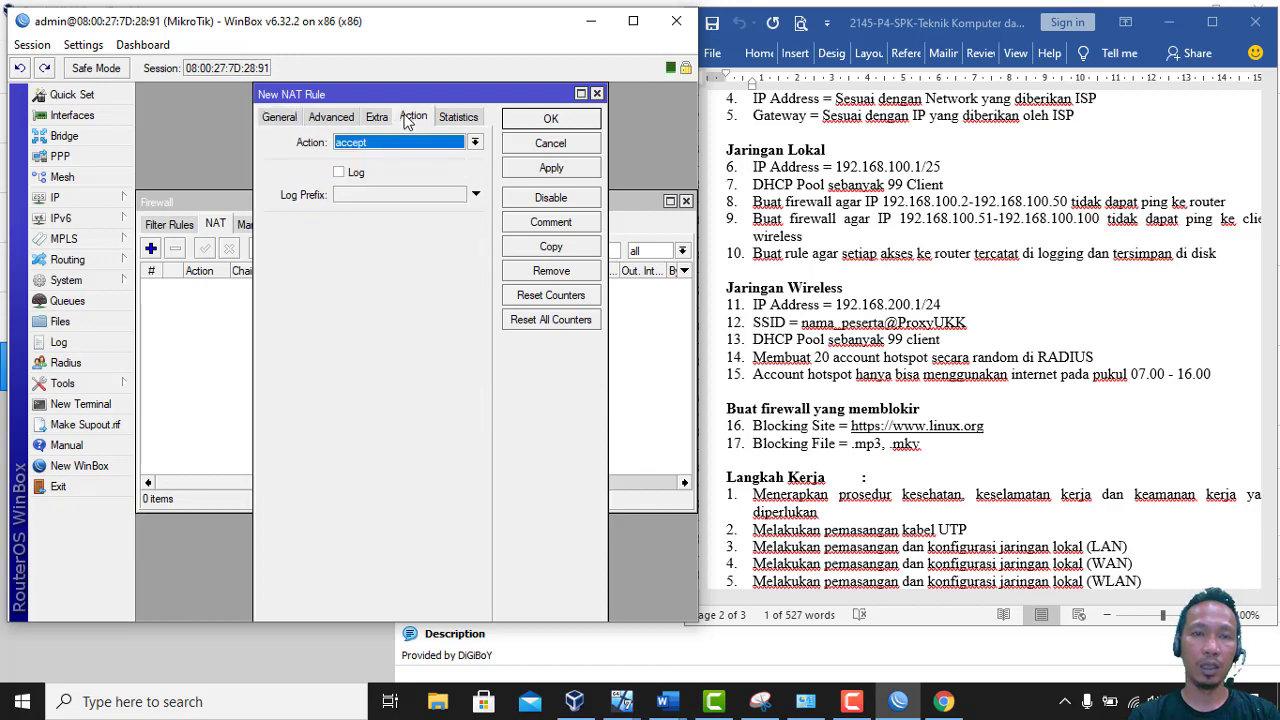
{"action": "left_click", "coordinate": [414, 143]}
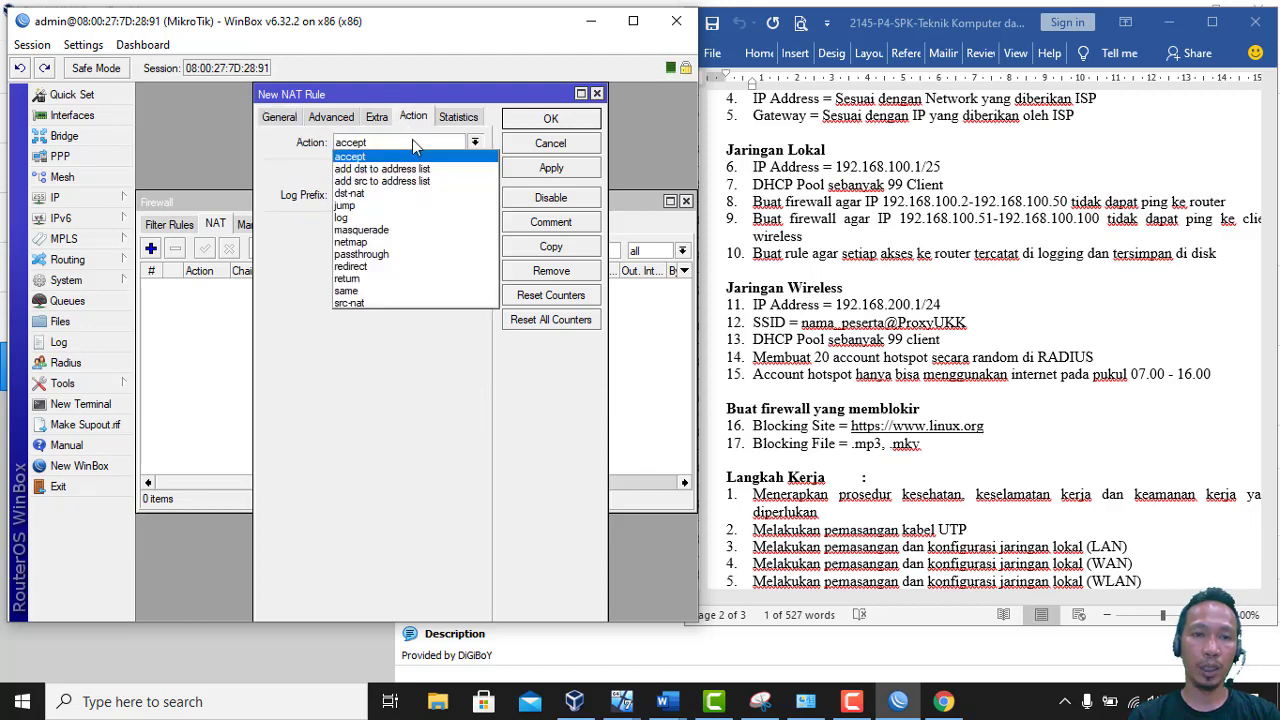
{"action": "left_click", "coordinate": [410, 231]}
{"action": "left_click", "coordinate": [551, 119]}
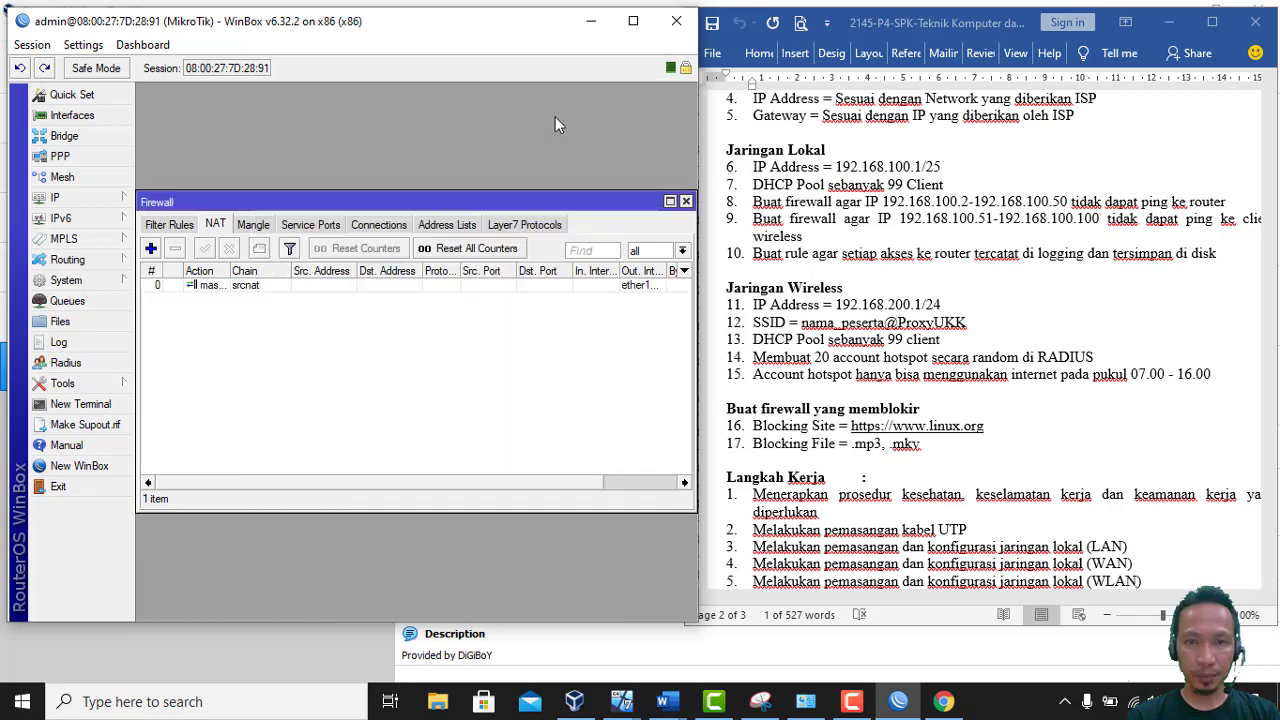
{"action": "left_click", "coordinate": [686, 202]}
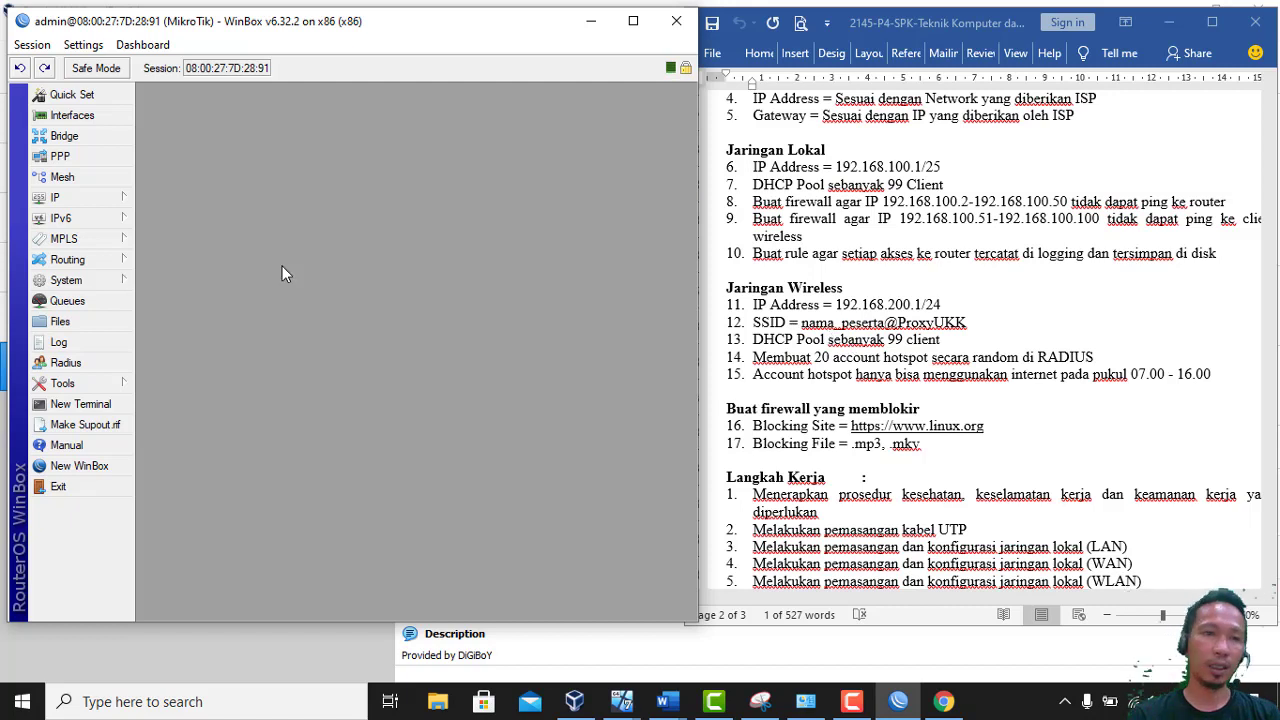
Start DHCP Setup on ether2ClientKabel, accepting 192.168.100.0/25 and gateway 192.168.100.1
{"action": "left_click", "coordinate": [92, 199]}
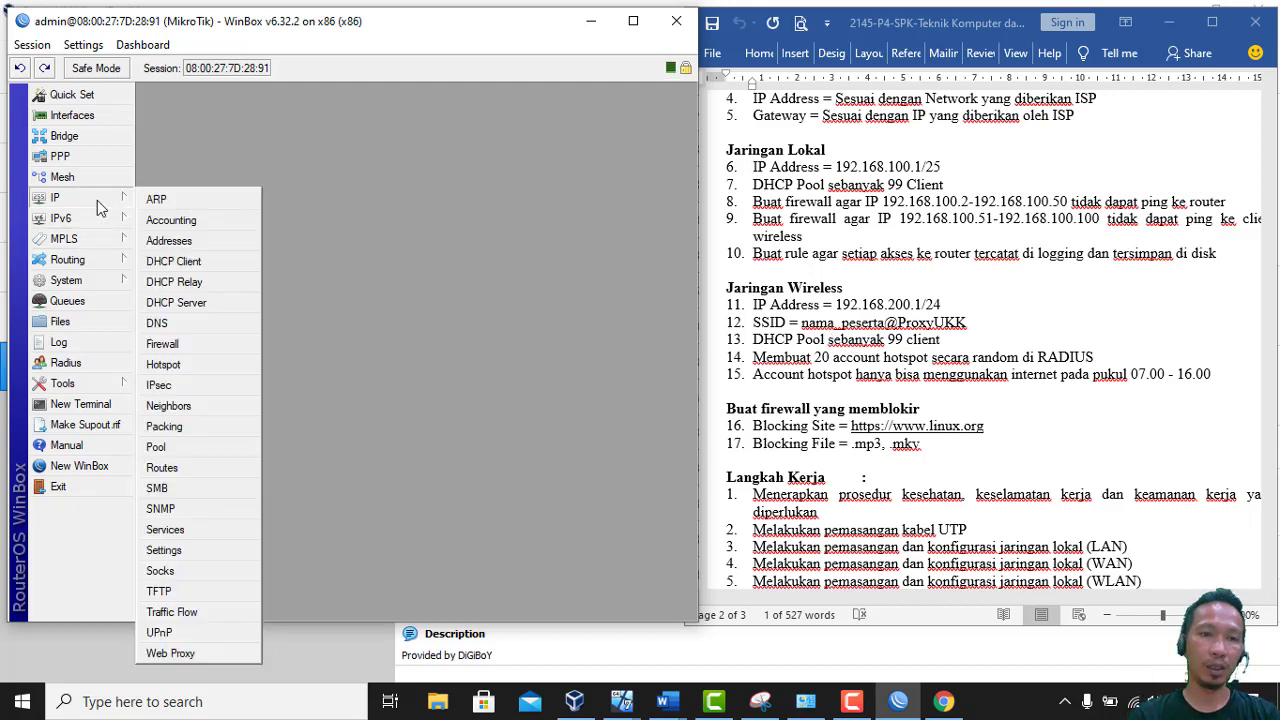
{"action": "left_click", "coordinate": [184, 303]}
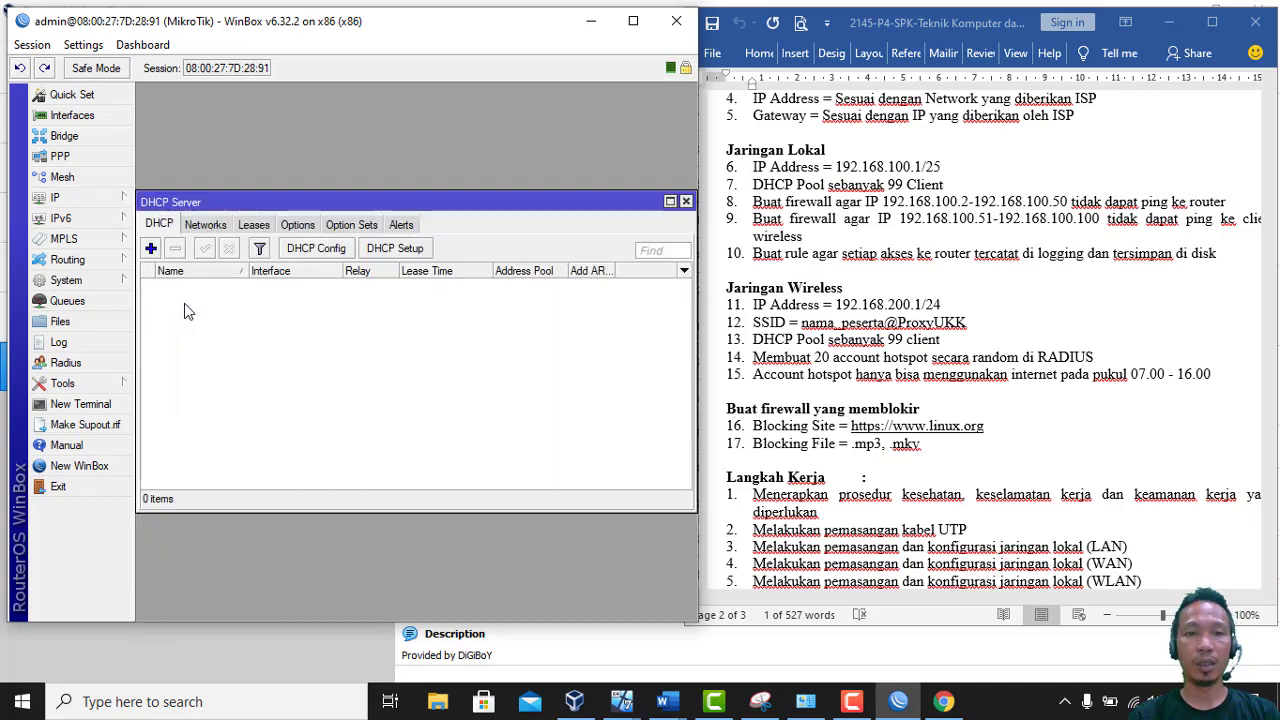
{"action": "left_click", "coordinate": [406, 252]}
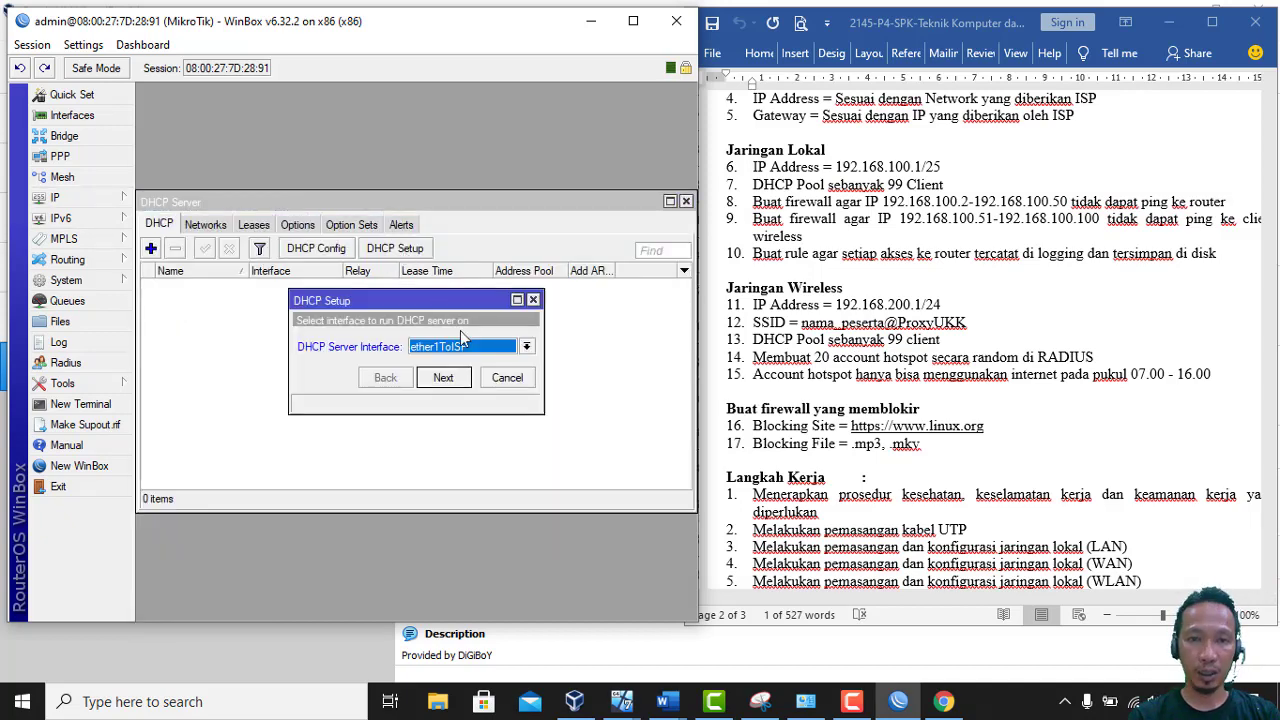
{"action": "left_click", "coordinate": [526, 347]}
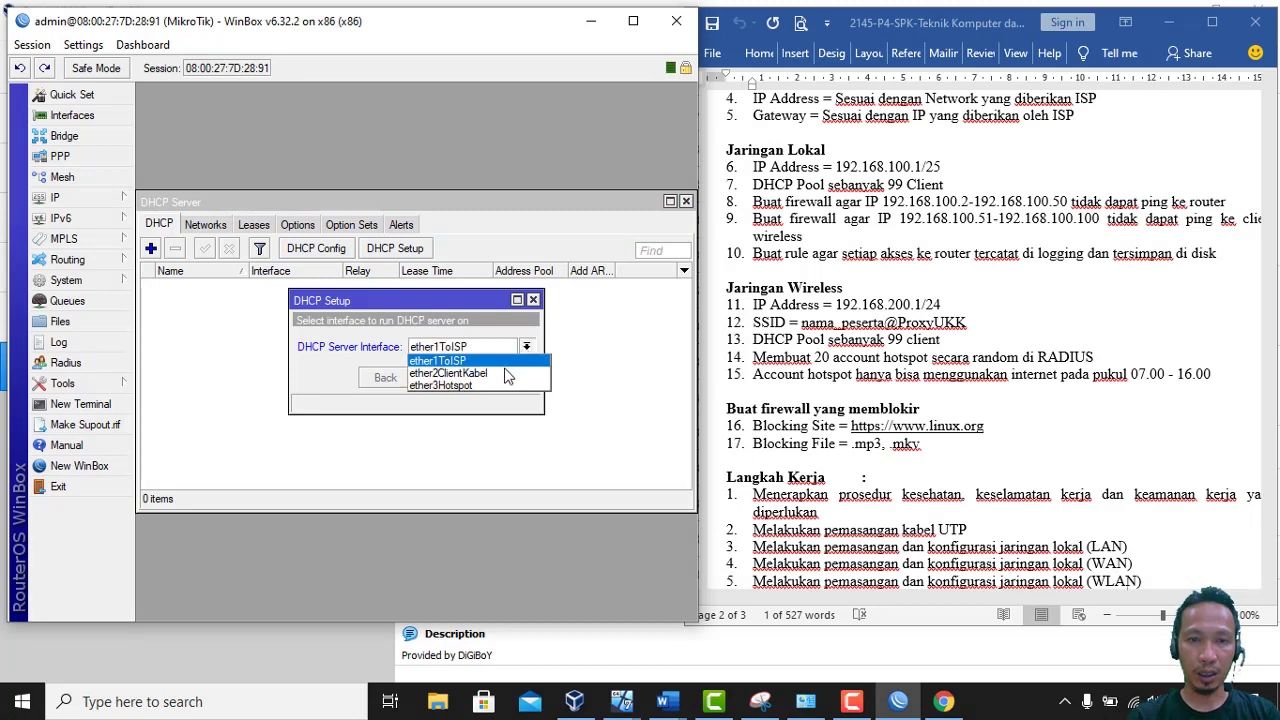
{"action": "left_click", "coordinate": [505, 374]}
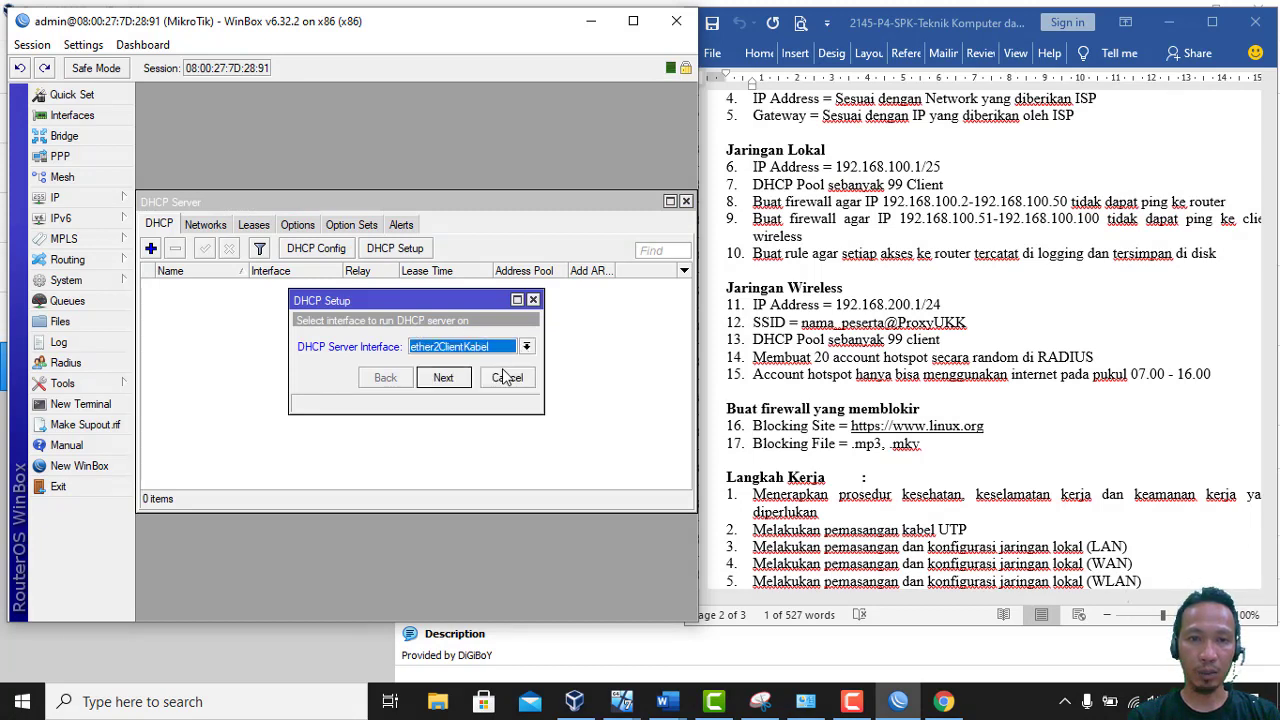
{"action": "left_click", "coordinate": [447, 378]}
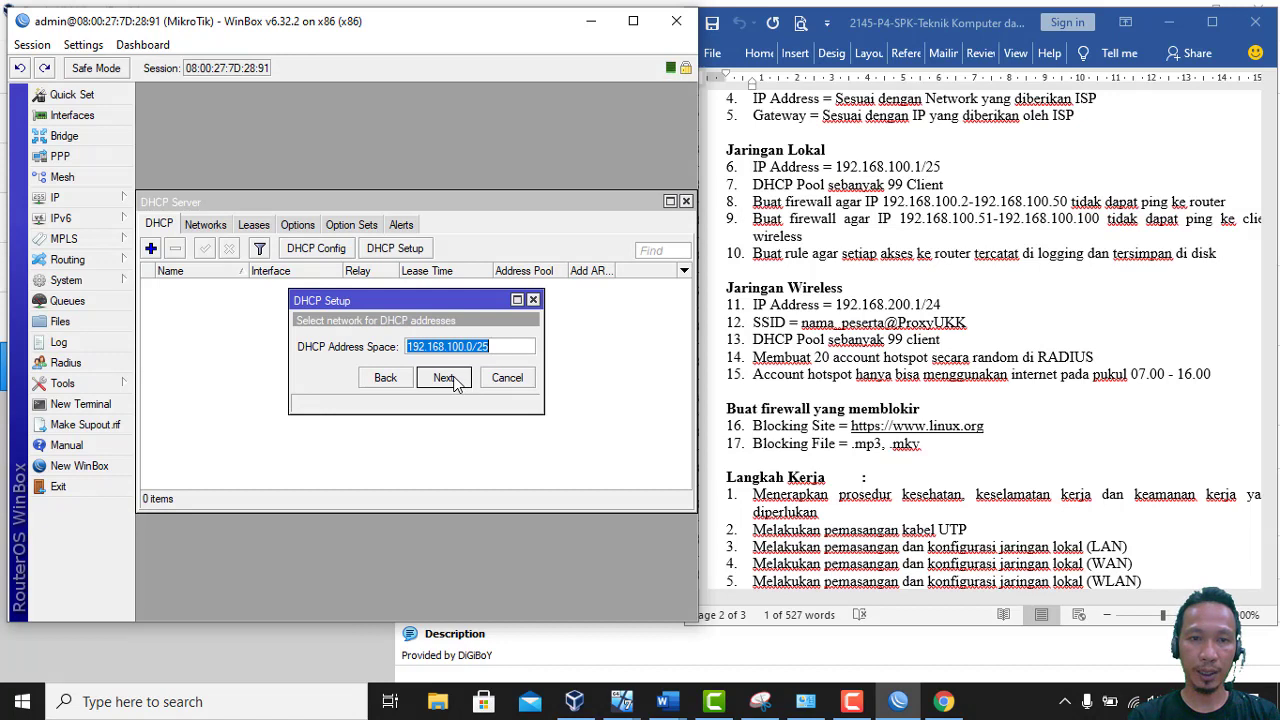
{"action": "left_click", "coordinate": [445, 378]}
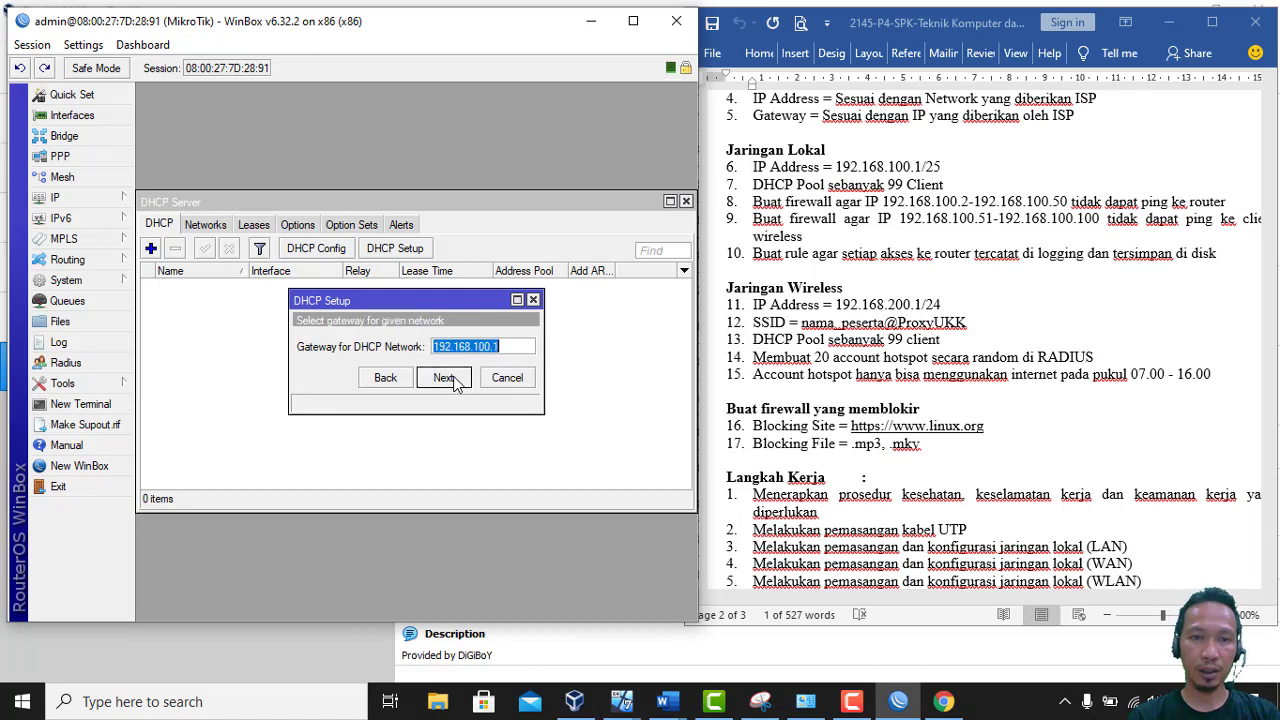
{"action": "left_click", "coordinate": [445, 378]}
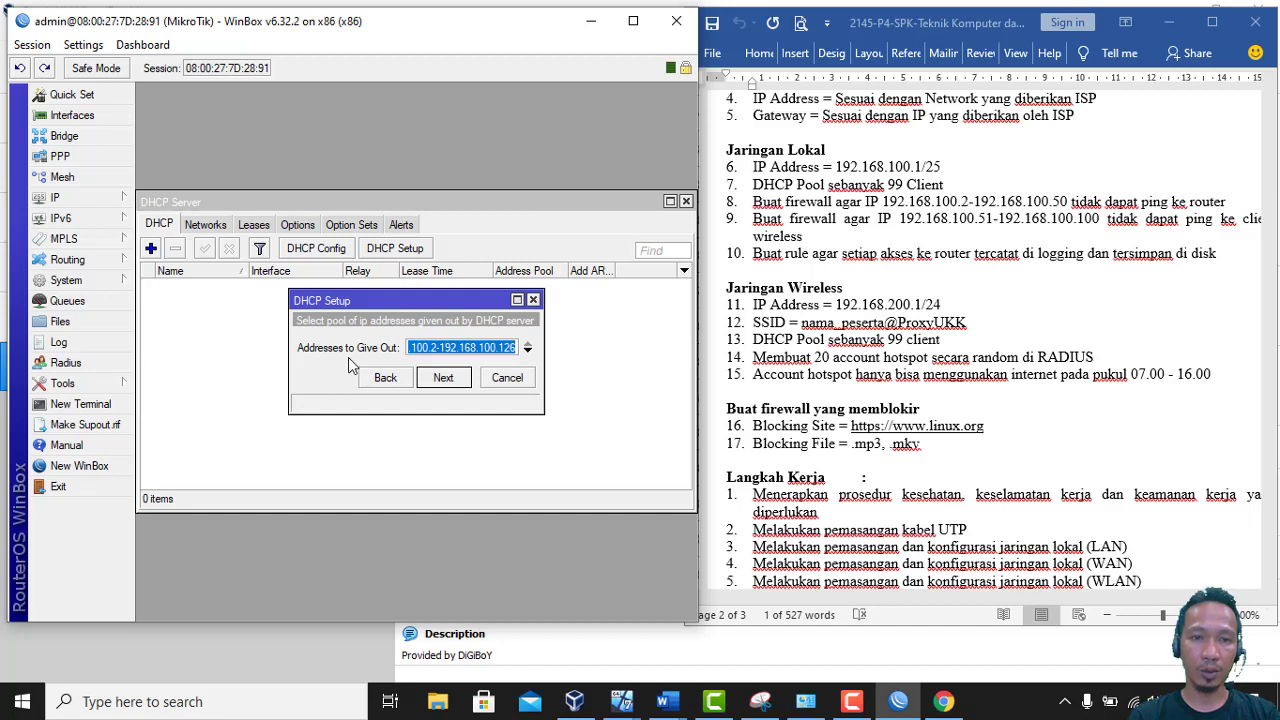
Set the pool to 192.168.100.2-192.168.100.100, keep DNS 192.168.43.202 and the lease time, and finish
{"action": "left_click", "coordinate": [441, 347]}
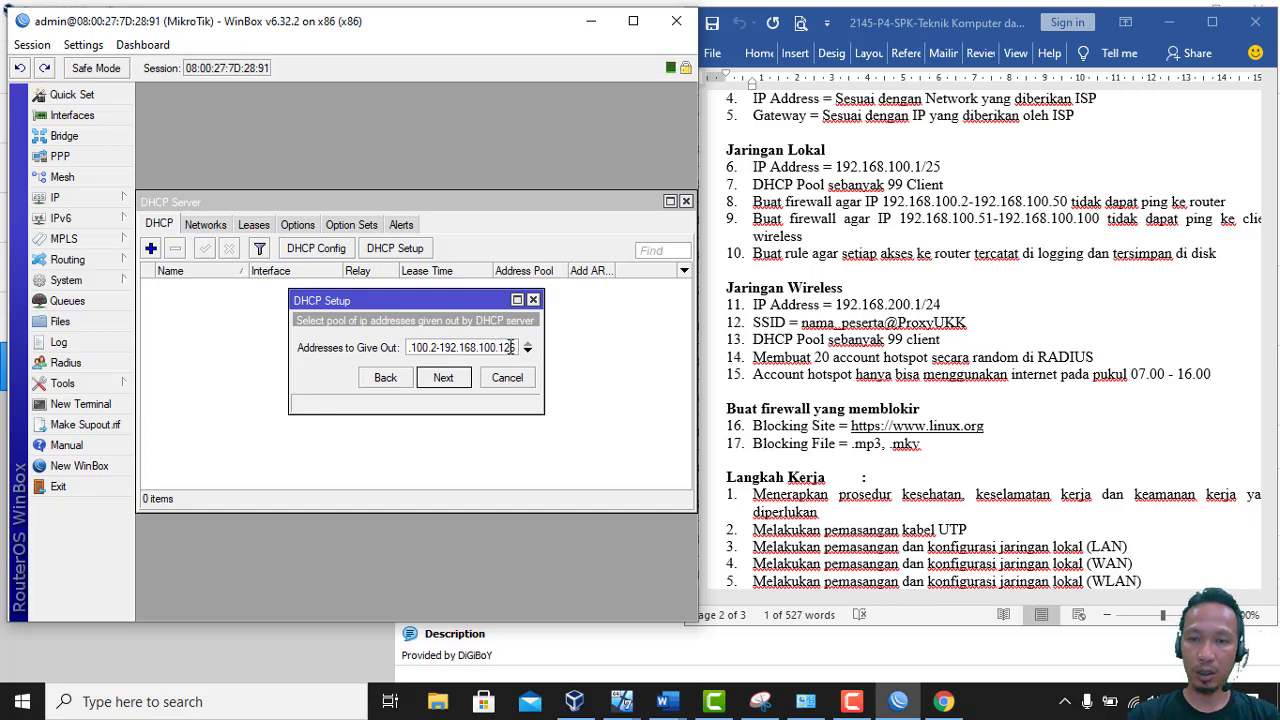
{"action": "left_click", "coordinate": [512, 347]}
{"action": "key", "text": "BackSpace"}
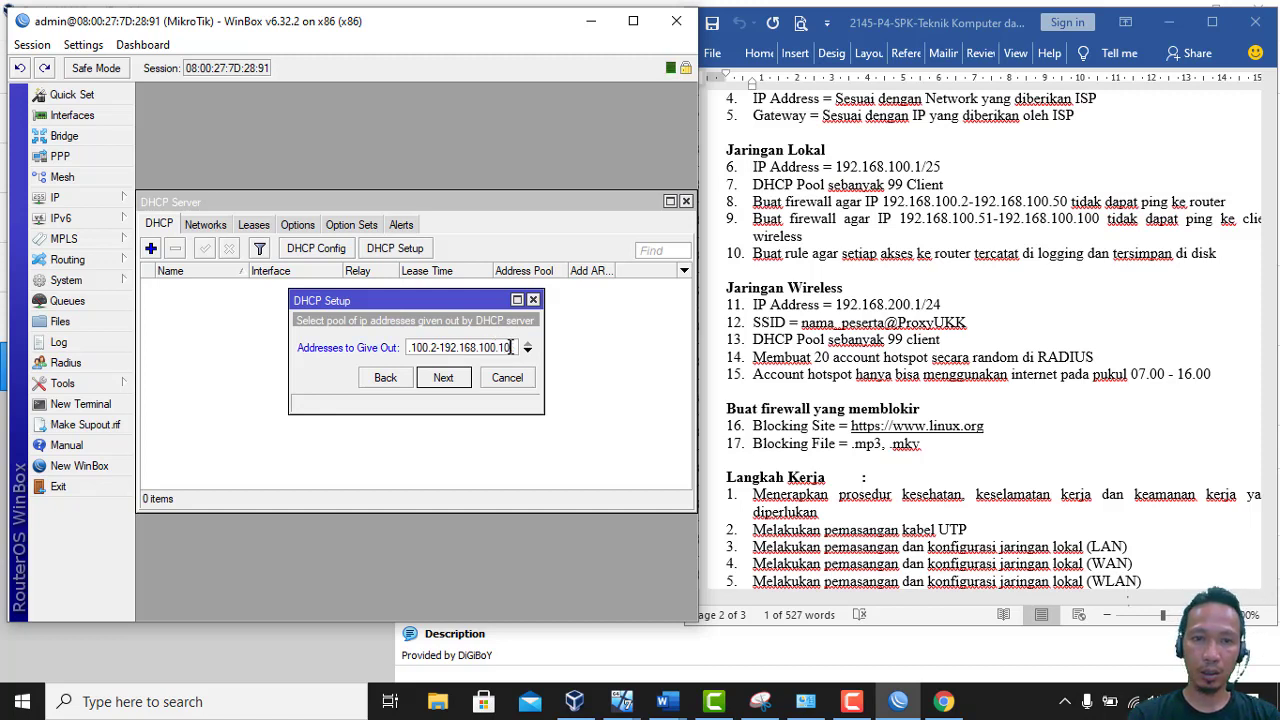
{"action": "left_click", "coordinate": [445, 378]}
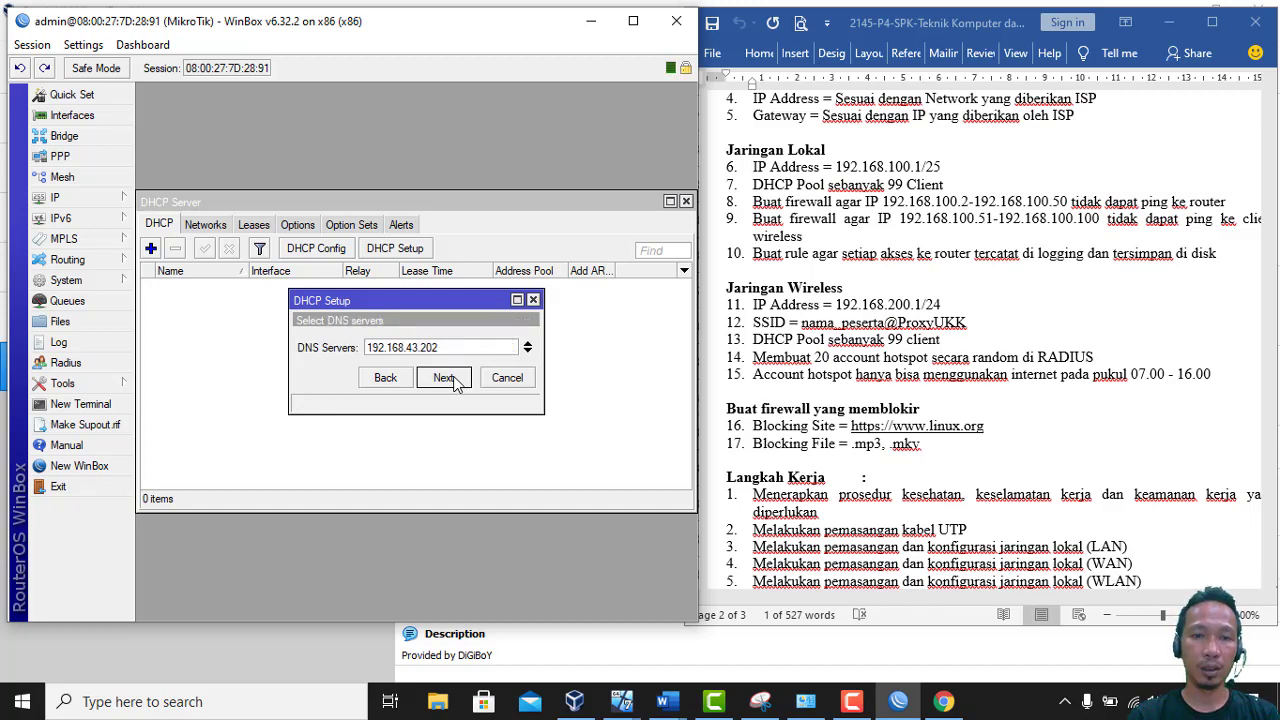
{"action": "left_click", "coordinate": [445, 378]}
{"action": "left_click", "coordinate": [445, 378]}
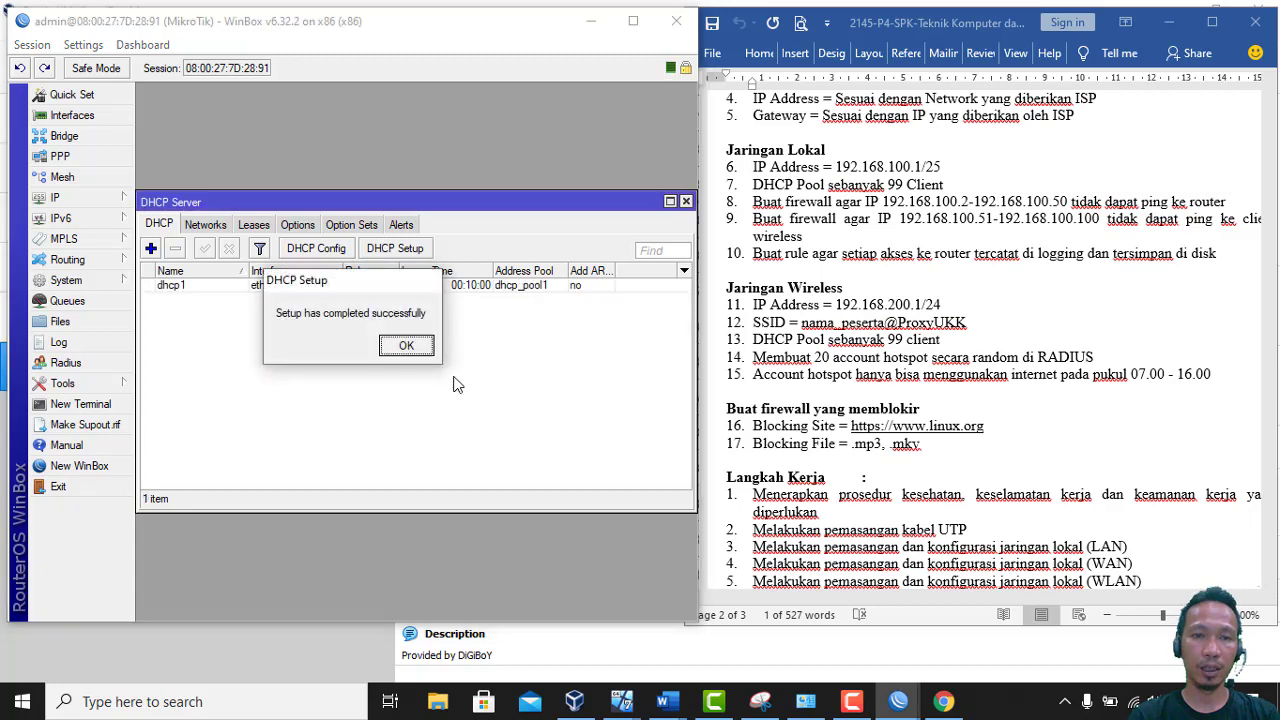
{"action": "left_click", "coordinate": [421, 347]}
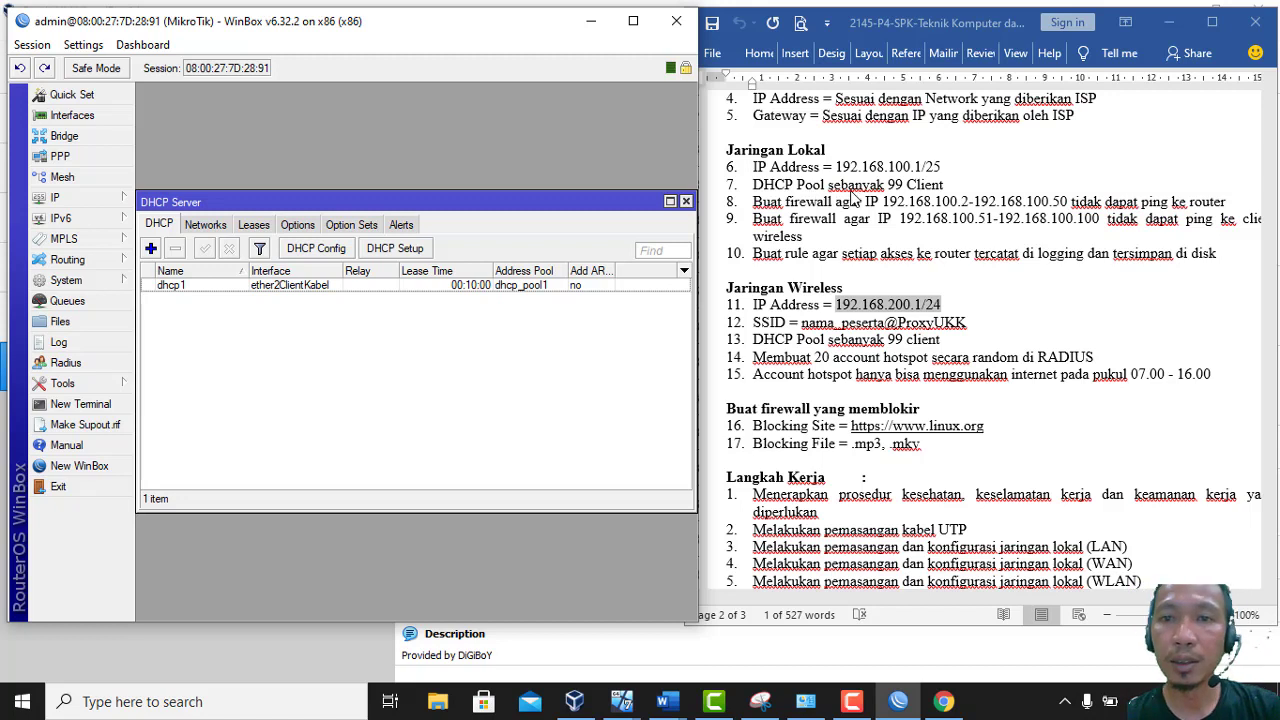
{"action": "left_click", "coordinate": [760, 219]}
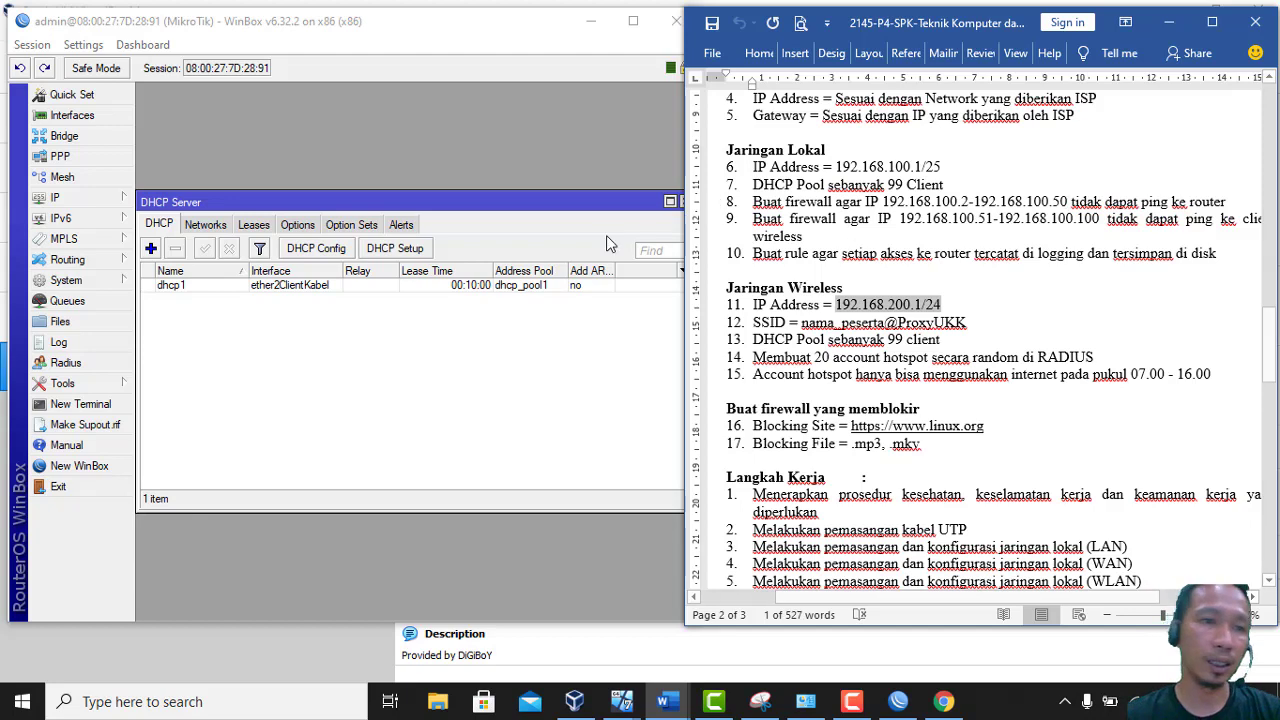
Open the IP menu in the WinBox sidebar again
{"action": "left_click", "coordinate": [72, 201]}
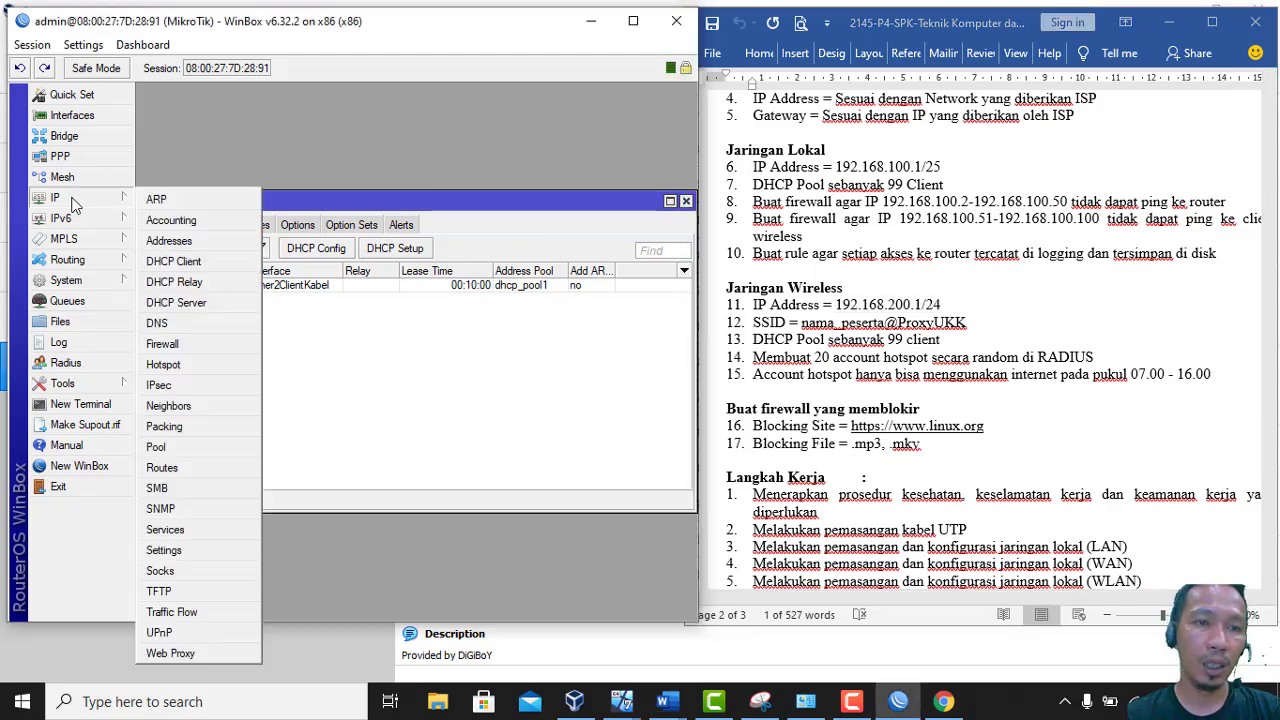
Go to IP > Firewall Filter Rules and add a new blank rule
{"action": "left_click", "coordinate": [175, 347]}
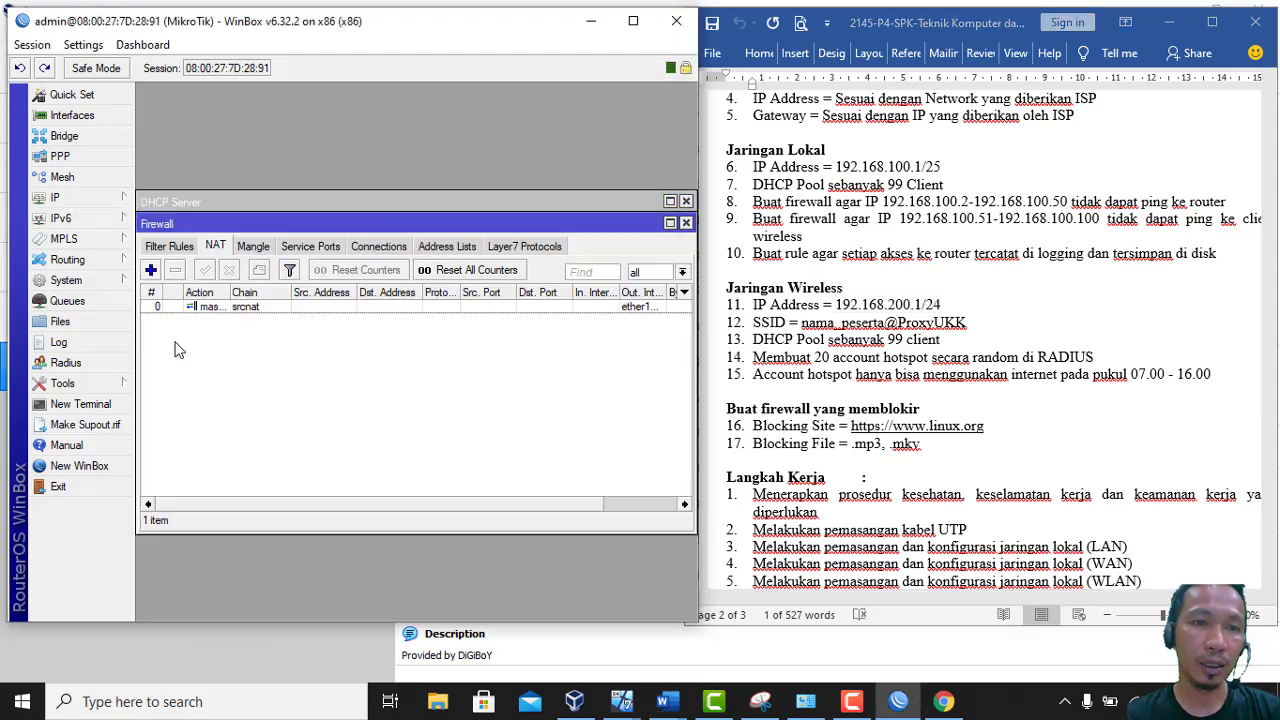
{"action": "left_click", "coordinate": [180, 248]}
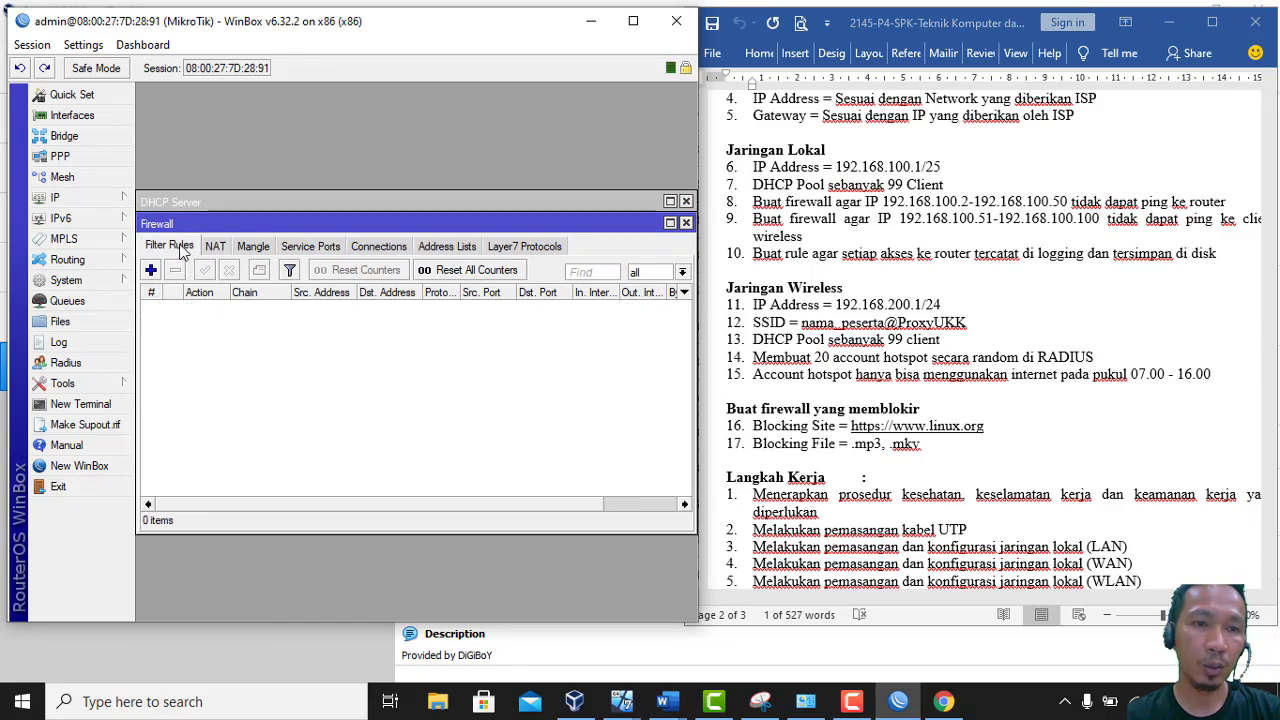
{"action": "left_click", "coordinate": [151, 271]}
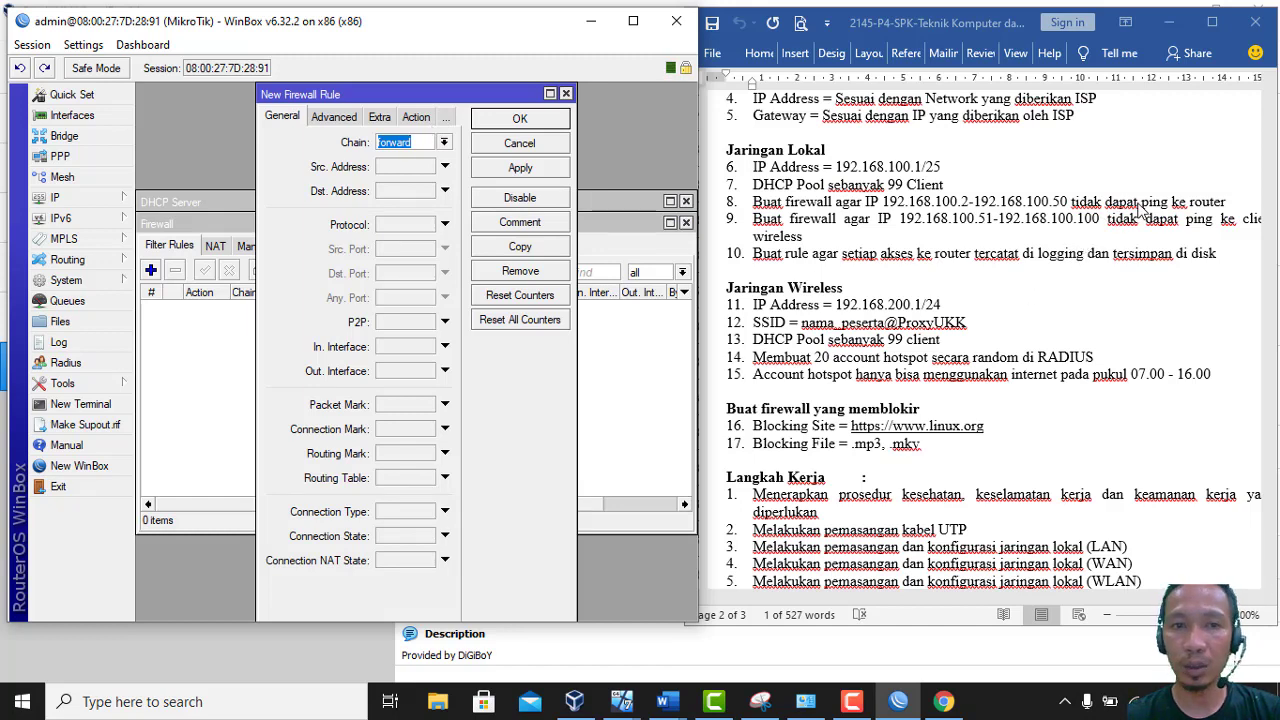
Set the rule's chain to input and paste source 192.168.100.2-192.168.100.50 from task line 8
{"action": "left_click", "coordinate": [444, 143]}
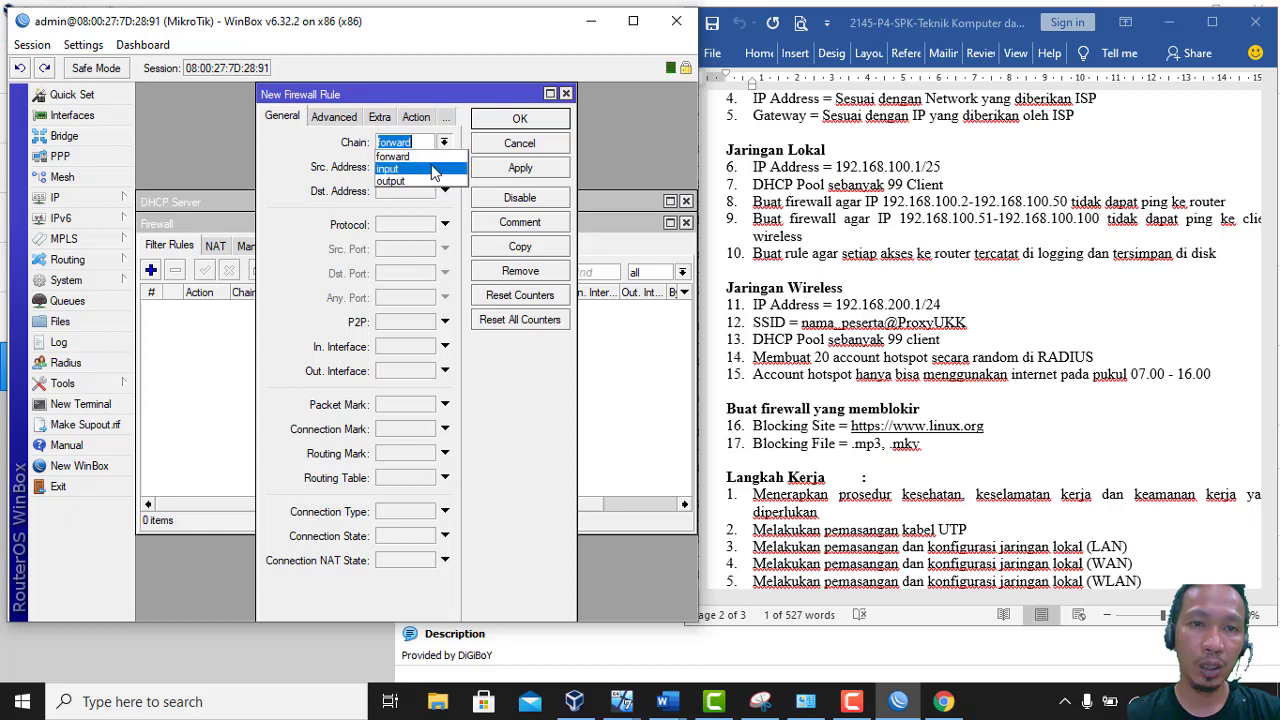
{"action": "left_click", "coordinate": [432, 167]}
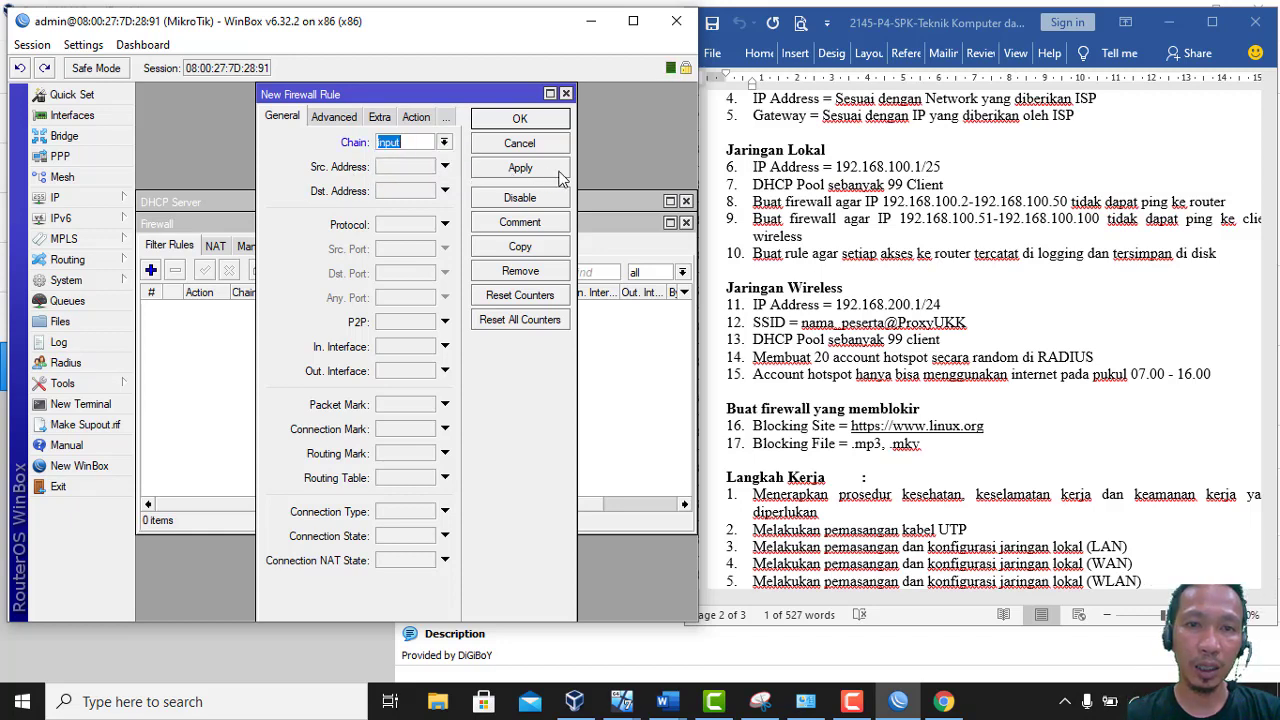
{"action": "left_click_drag", "start_coordinate": [577, 172], "coordinate": [658, 175]}
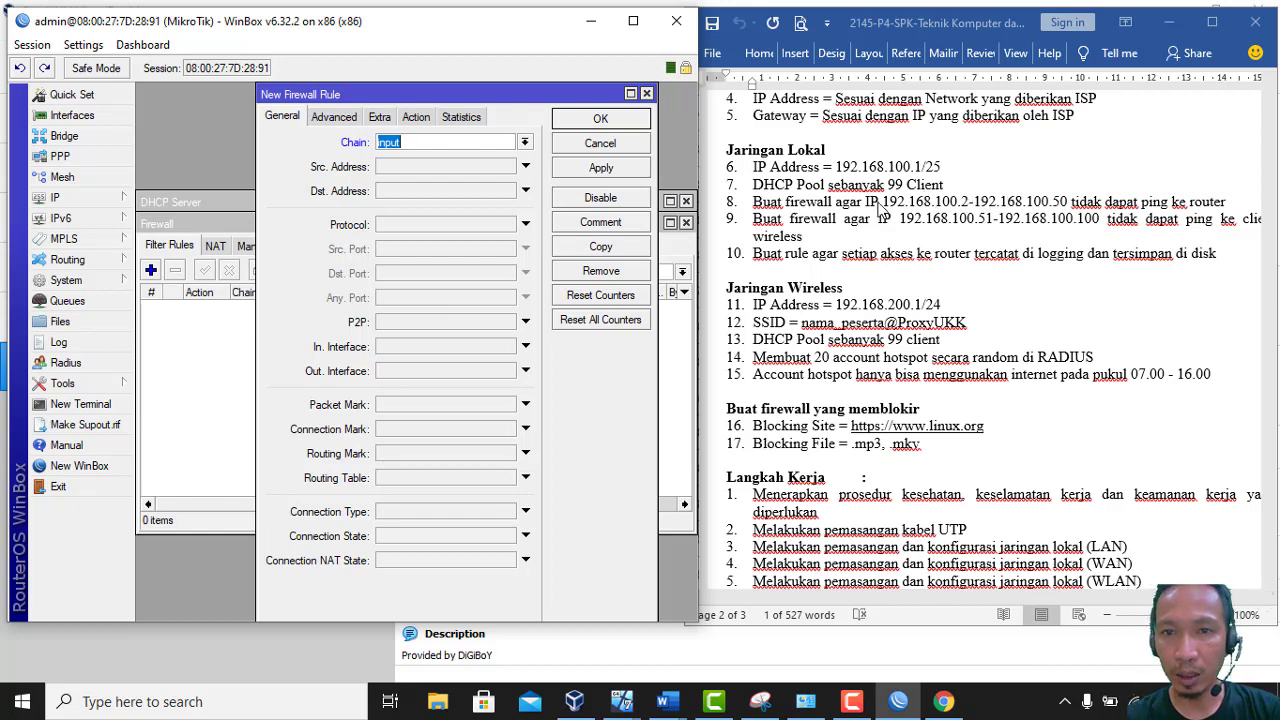
{"action": "left_click", "coordinate": [885, 204]}
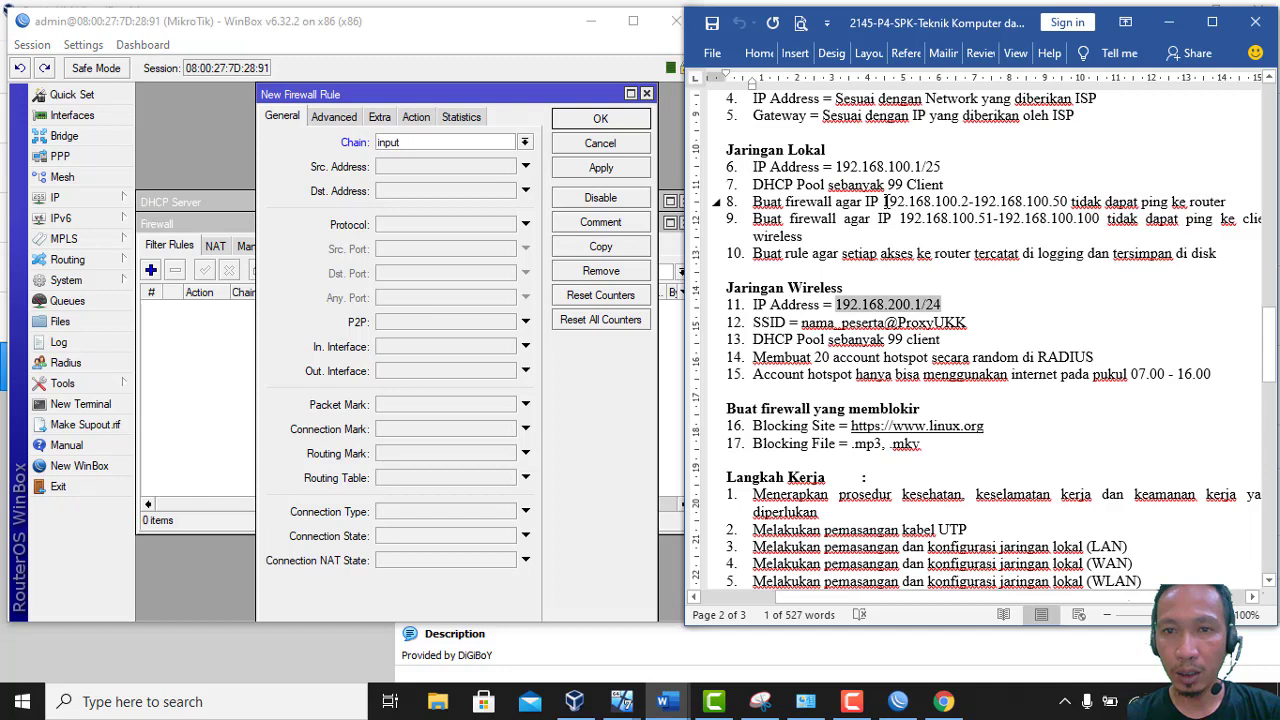
{"action": "left_click_drag", "start_coordinate": [885, 204], "coordinate": [1063, 201]}
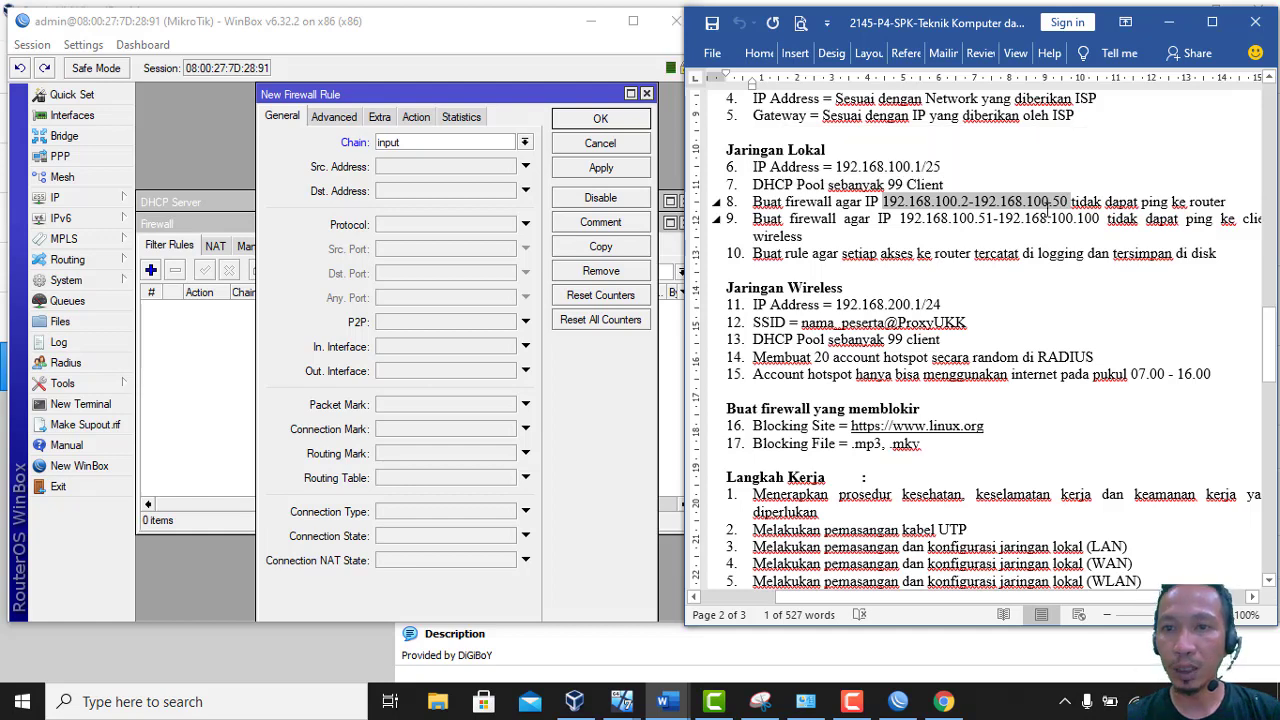
{"action": "right_click", "coordinate": [1046, 208]}
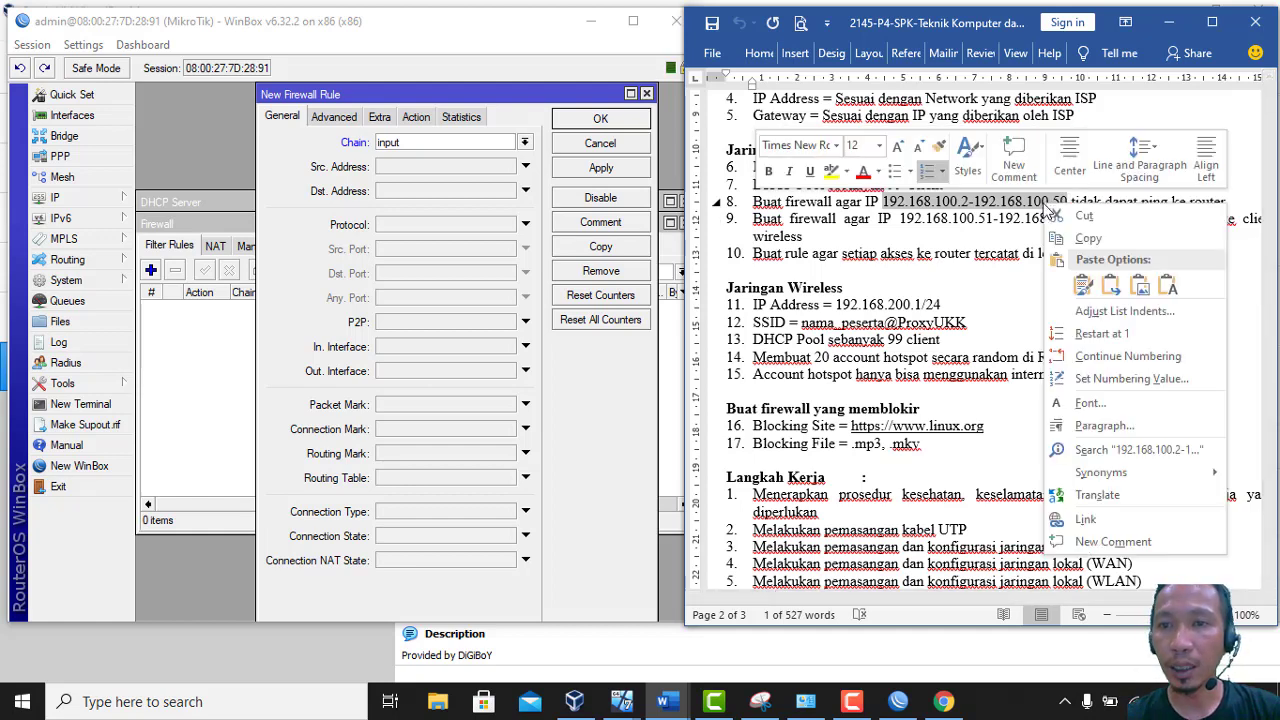
{"action": "left_click", "coordinate": [1090, 240]}
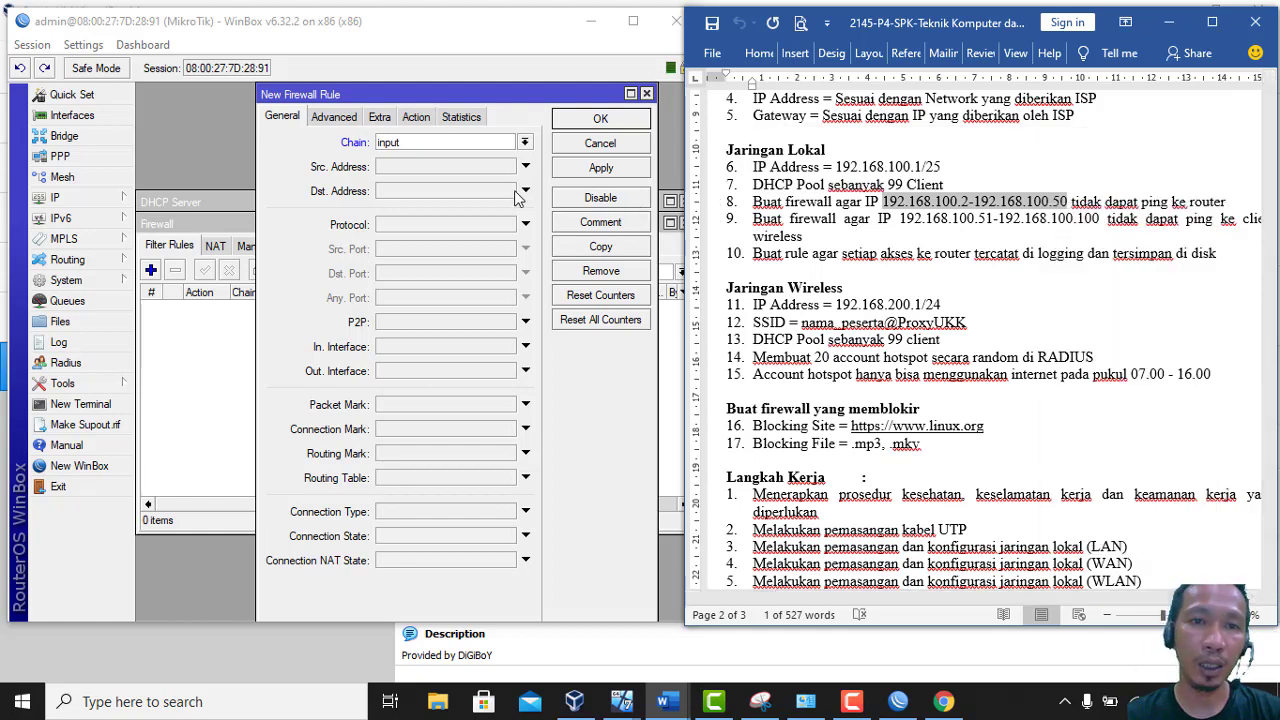
{"action": "left_click", "coordinate": [458, 166]}
{"action": "right_click", "coordinate": [458, 170]}
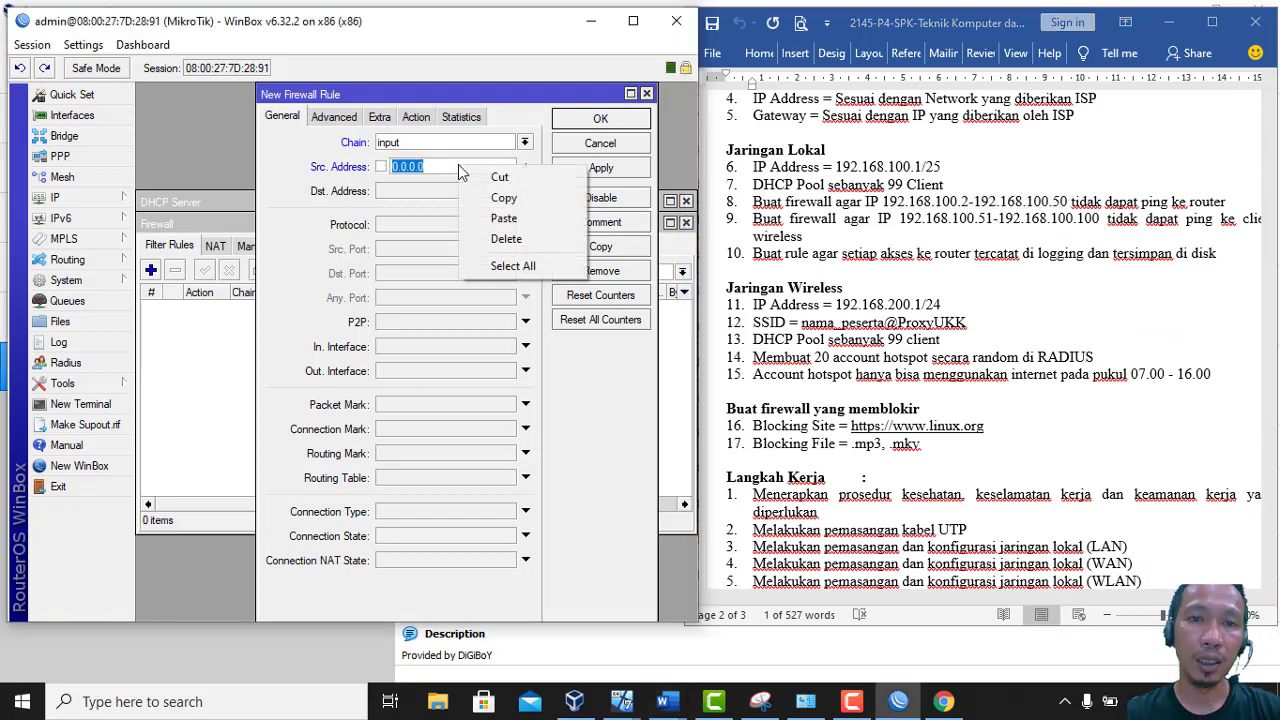
{"action": "left_click", "coordinate": [501, 218]}
Match protocol icmp, set action drop, comment 'Blokir Ke Router', and save the rule
{"action": "left_click", "coordinate": [497, 224]}
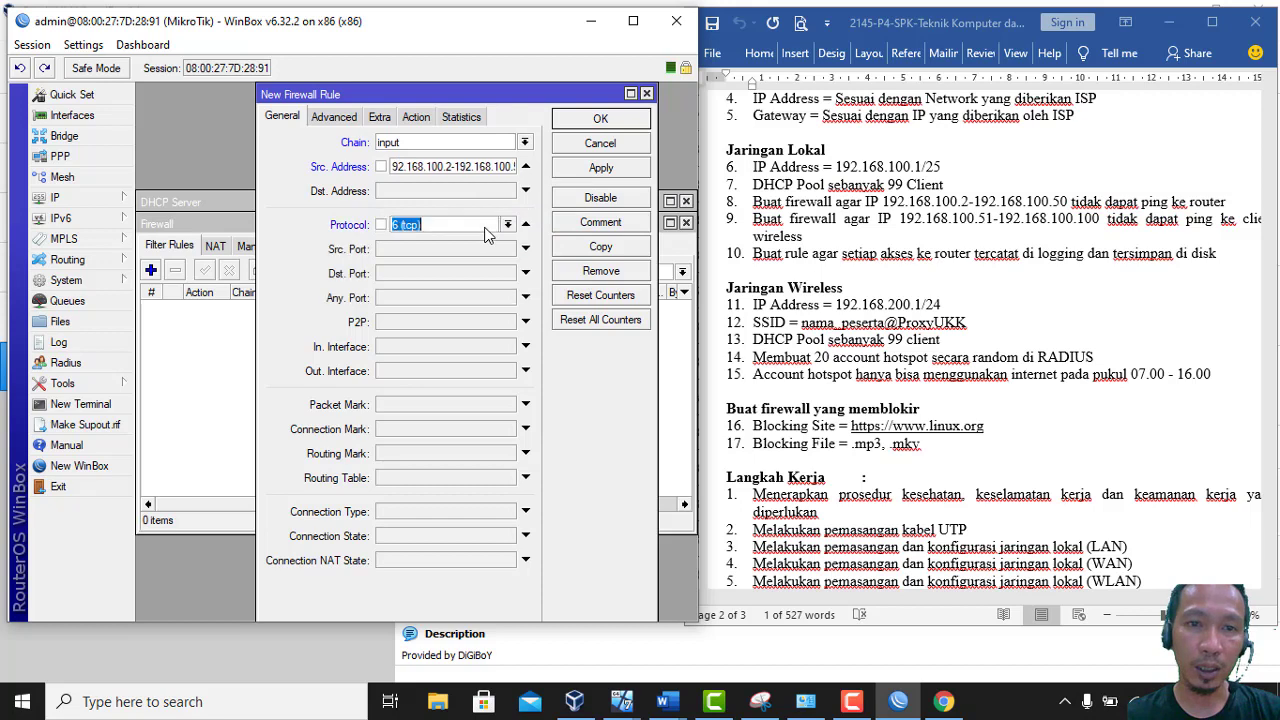
{"action": "left_click", "coordinate": [507, 224]}
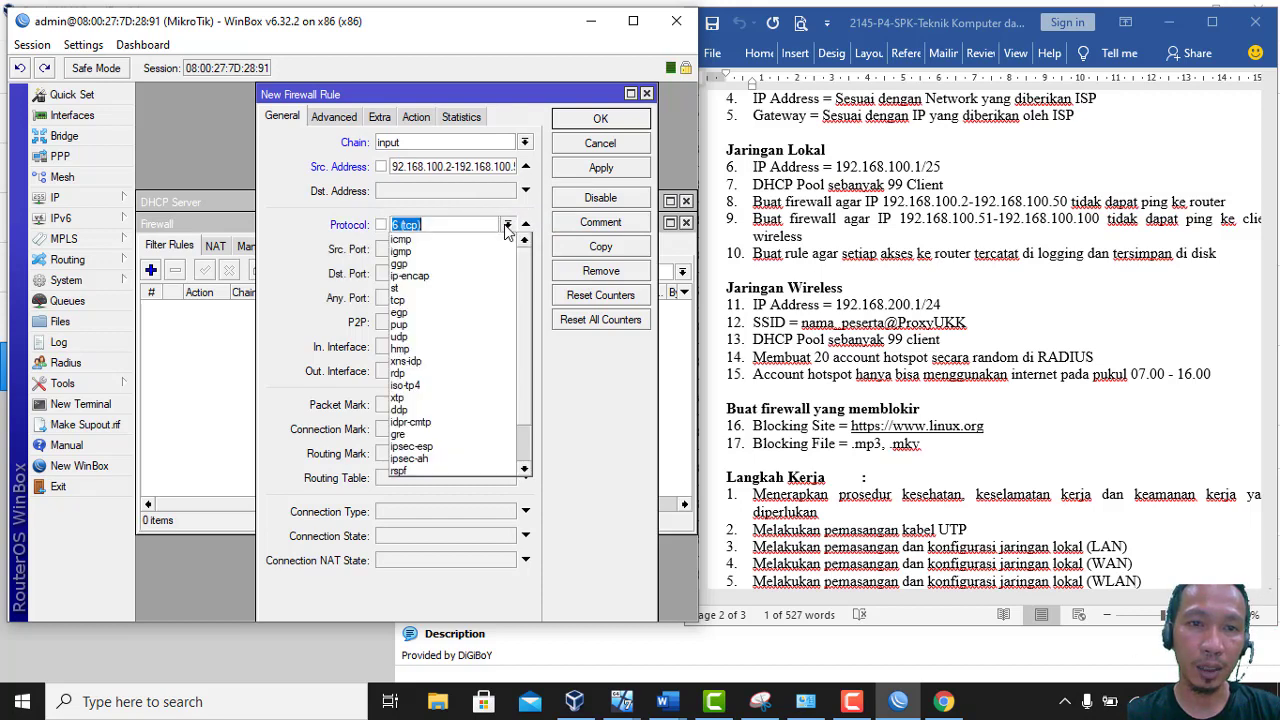
{"action": "left_click", "coordinate": [496, 240]}
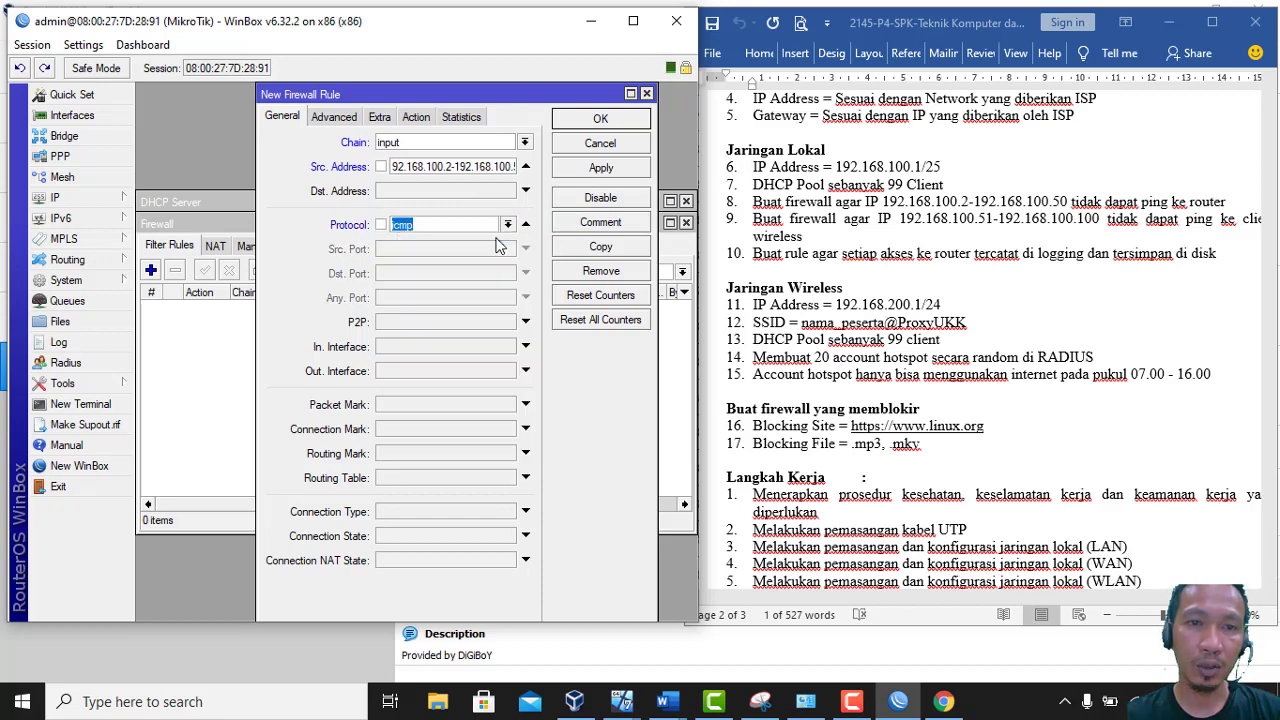
{"action": "left_click", "coordinate": [416, 117]}
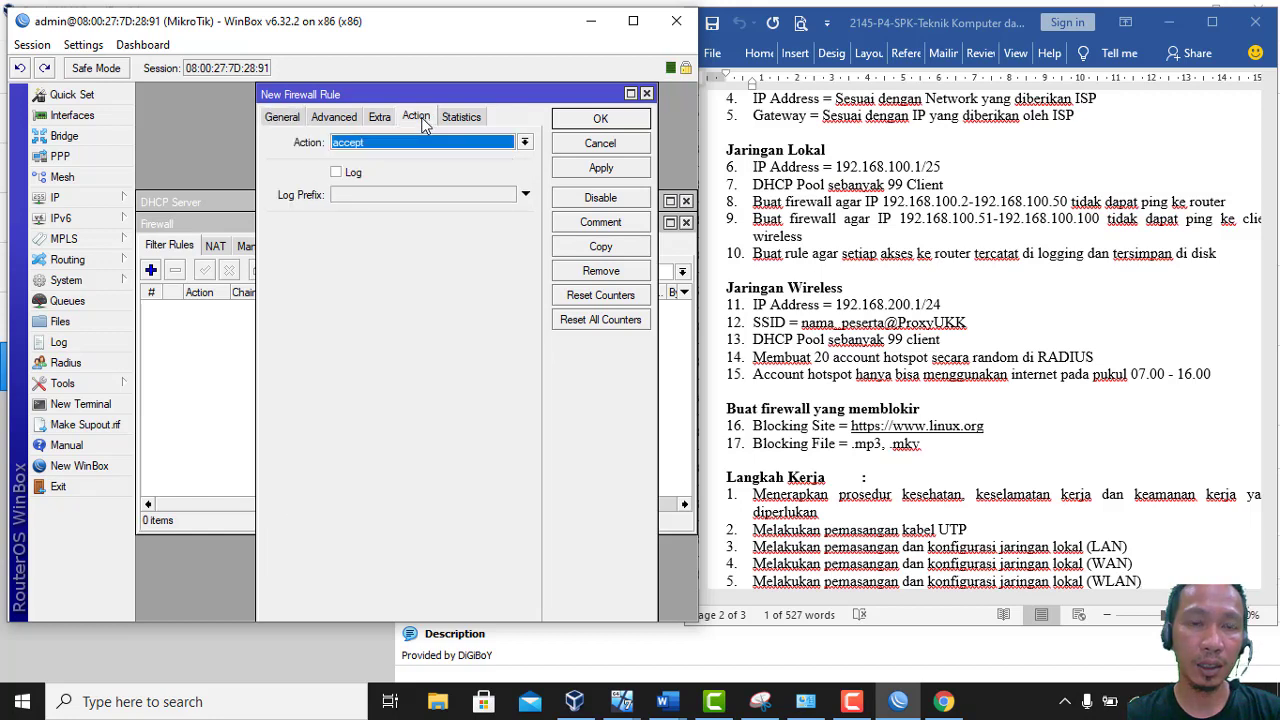
{"action": "left_click", "coordinate": [427, 143]}
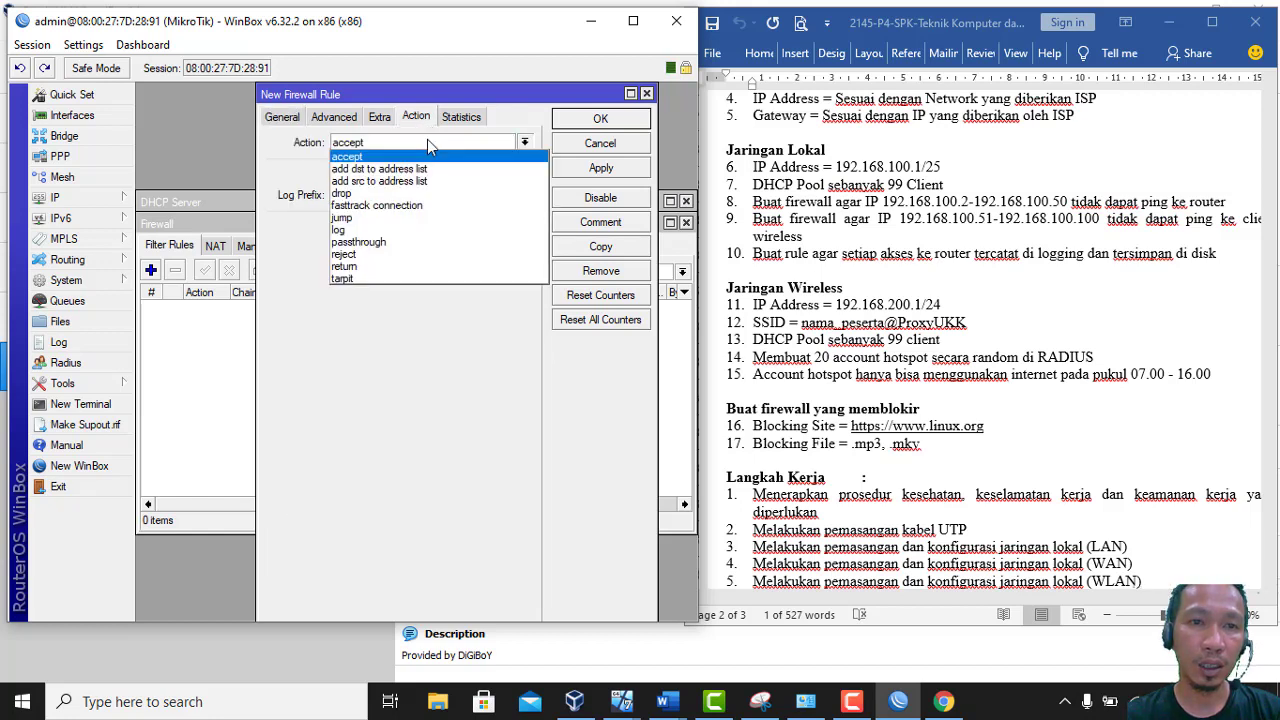
{"action": "left_click", "coordinate": [414, 194]}
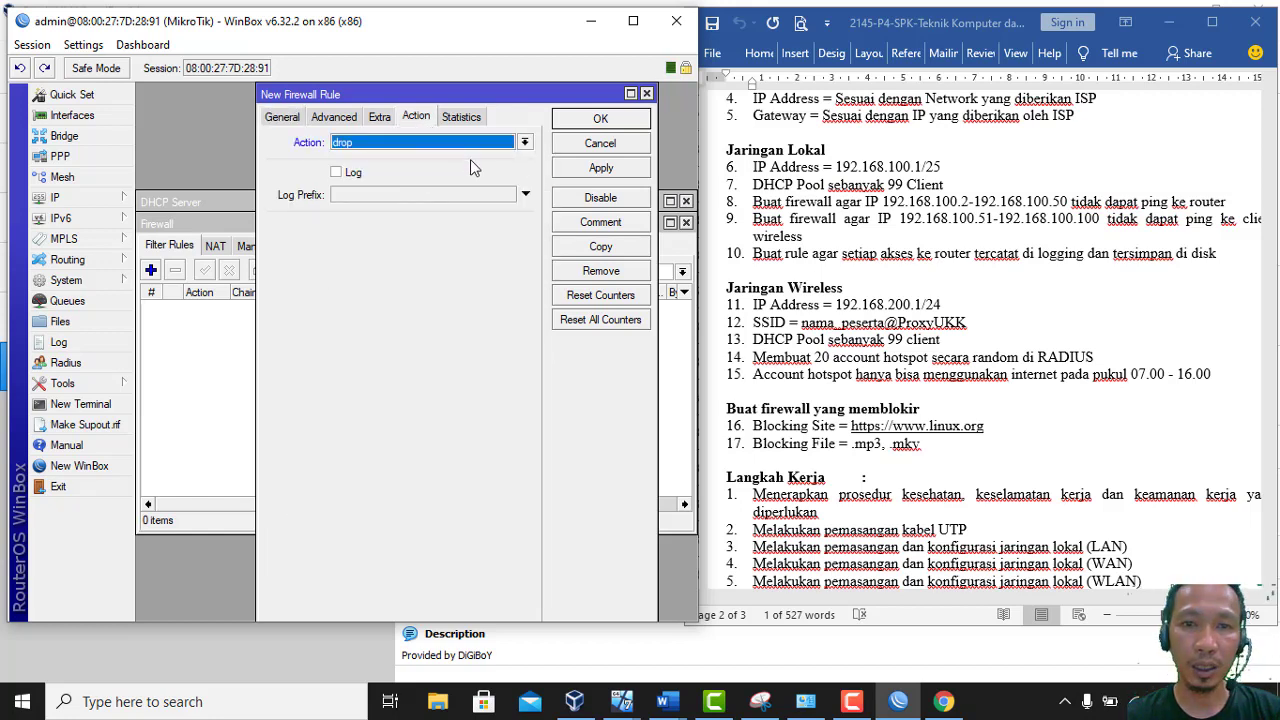
{"action": "left_click", "coordinate": [582, 223]}
{"action": "type", "text": "Blokir Ke"}
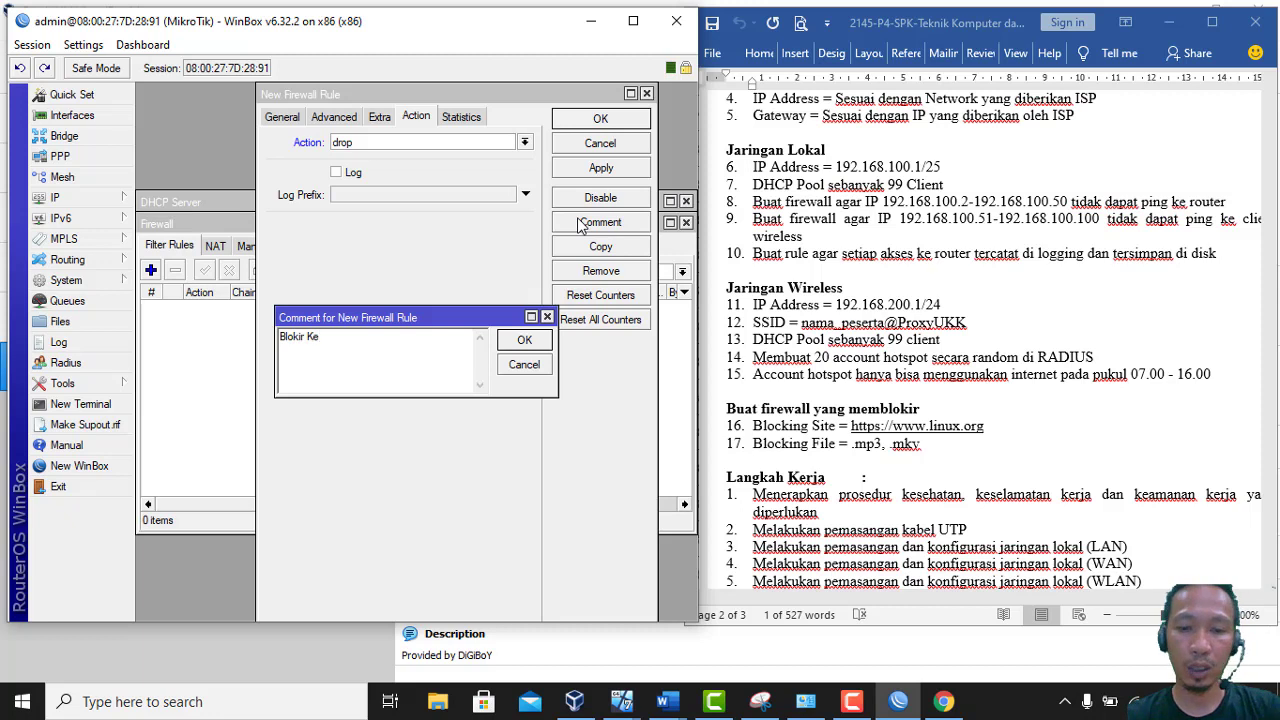
{"action": "type", "text": " Router"}
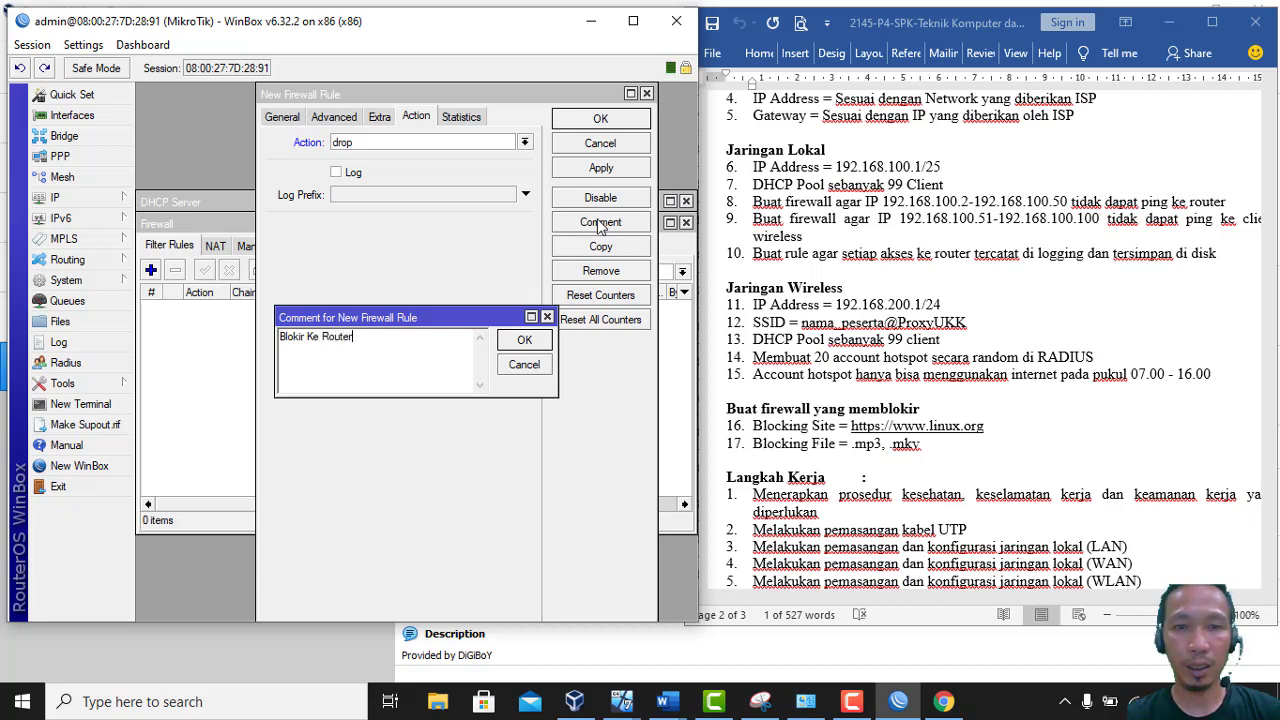
{"action": "left_click", "coordinate": [526, 341]}
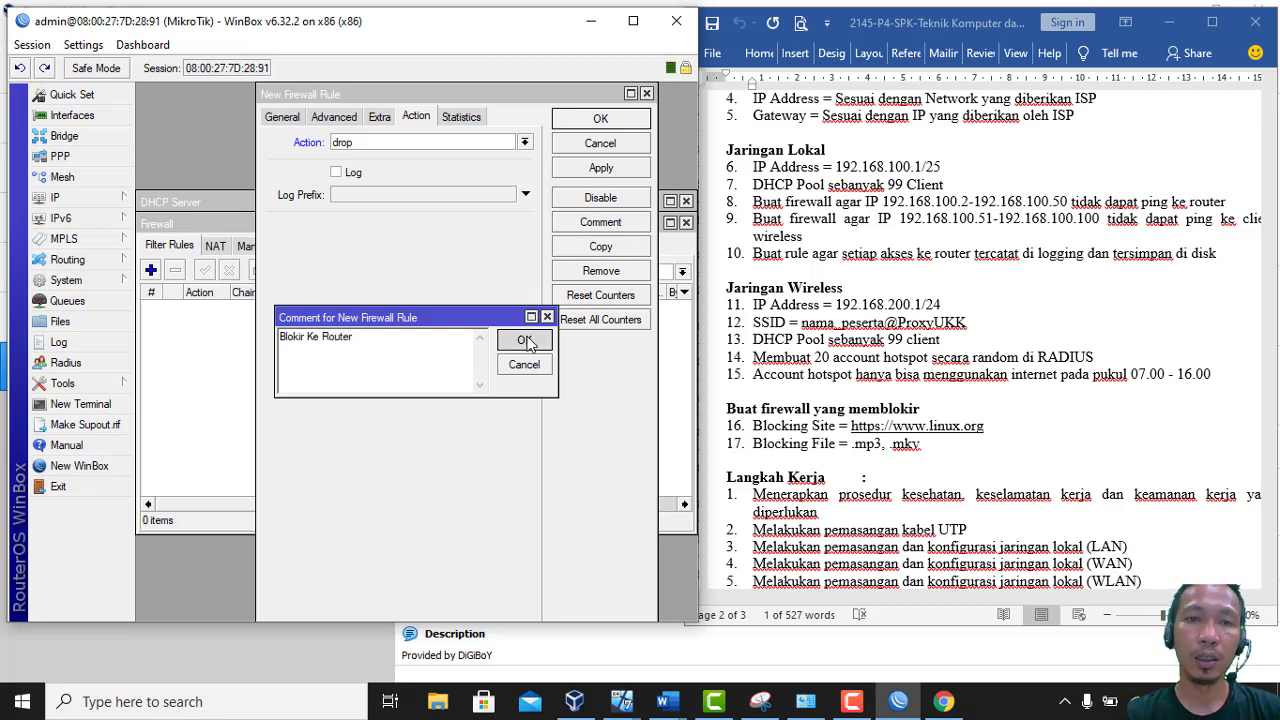
{"action": "left_click", "coordinate": [605, 116]}
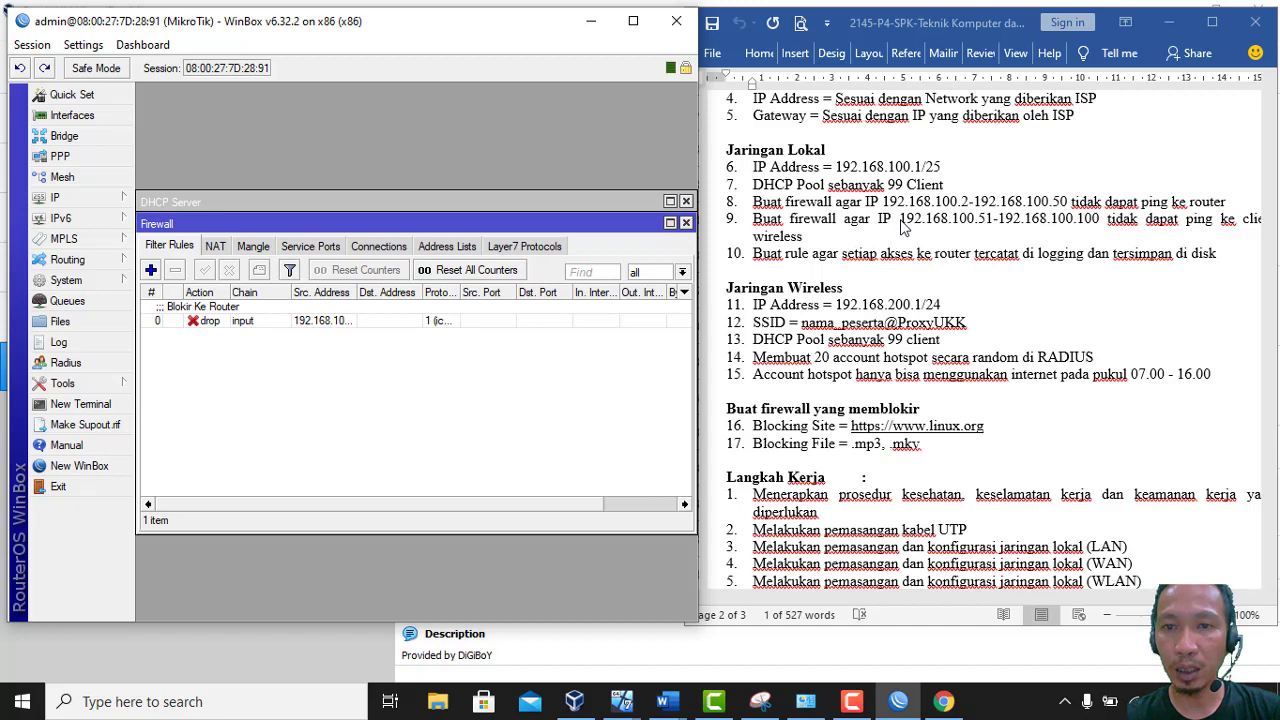
Copy 192.168.100.51-192.168.100.100 from task line 9 and add another firewall rule
{"action": "left_click", "coordinate": [901, 221]}
{"action": "left_click_drag", "start_coordinate": [901, 219], "coordinate": [1098, 219]}
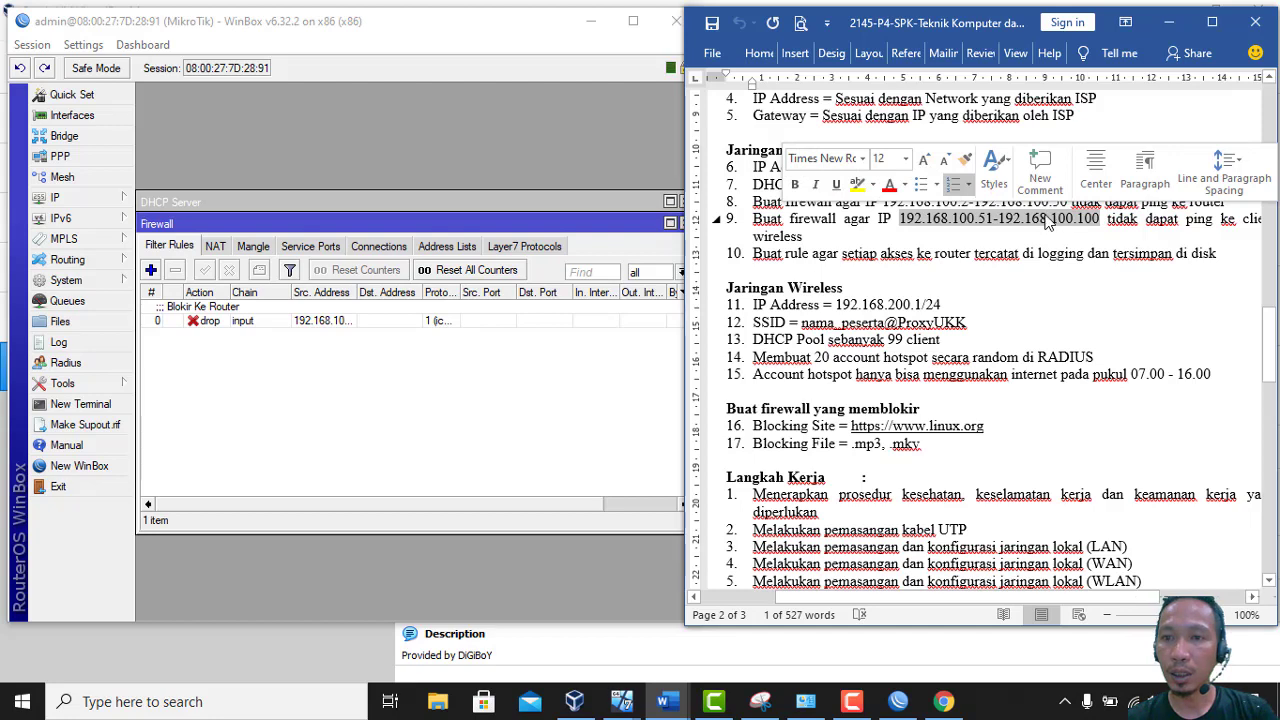
{"action": "right_click", "coordinate": [1046, 222]}
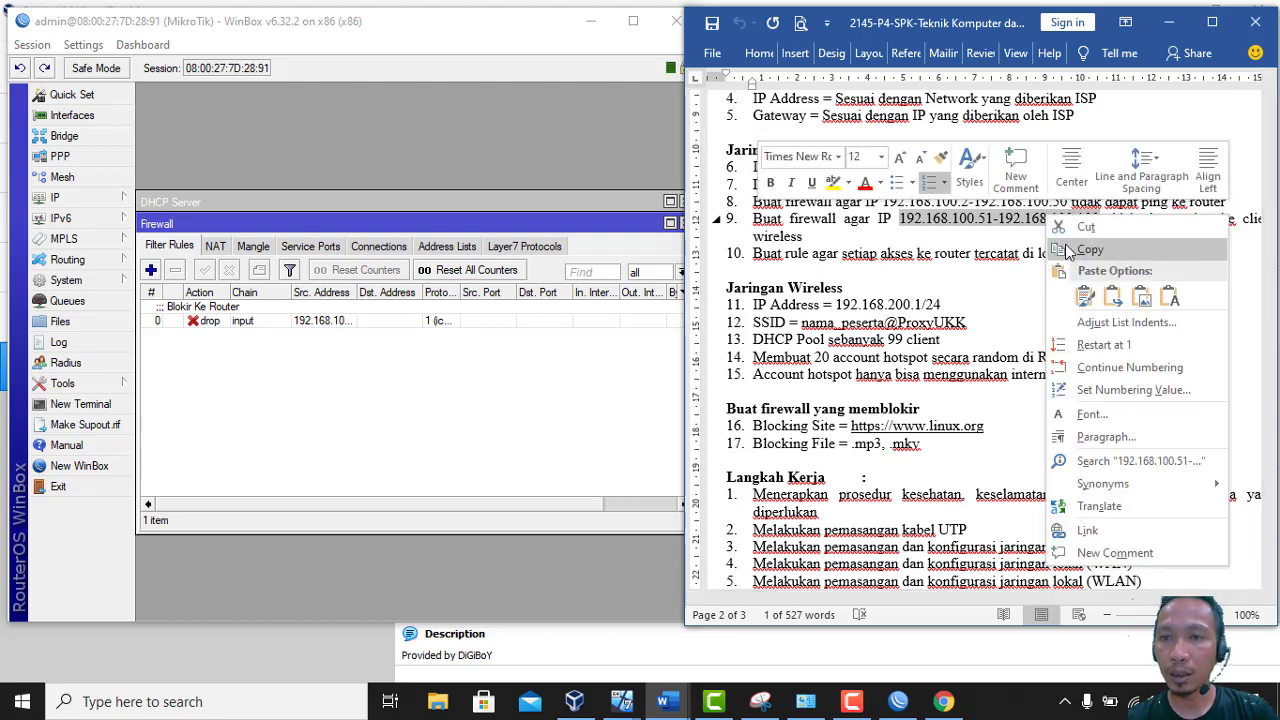
{"action": "left_click", "coordinate": [1068, 251]}
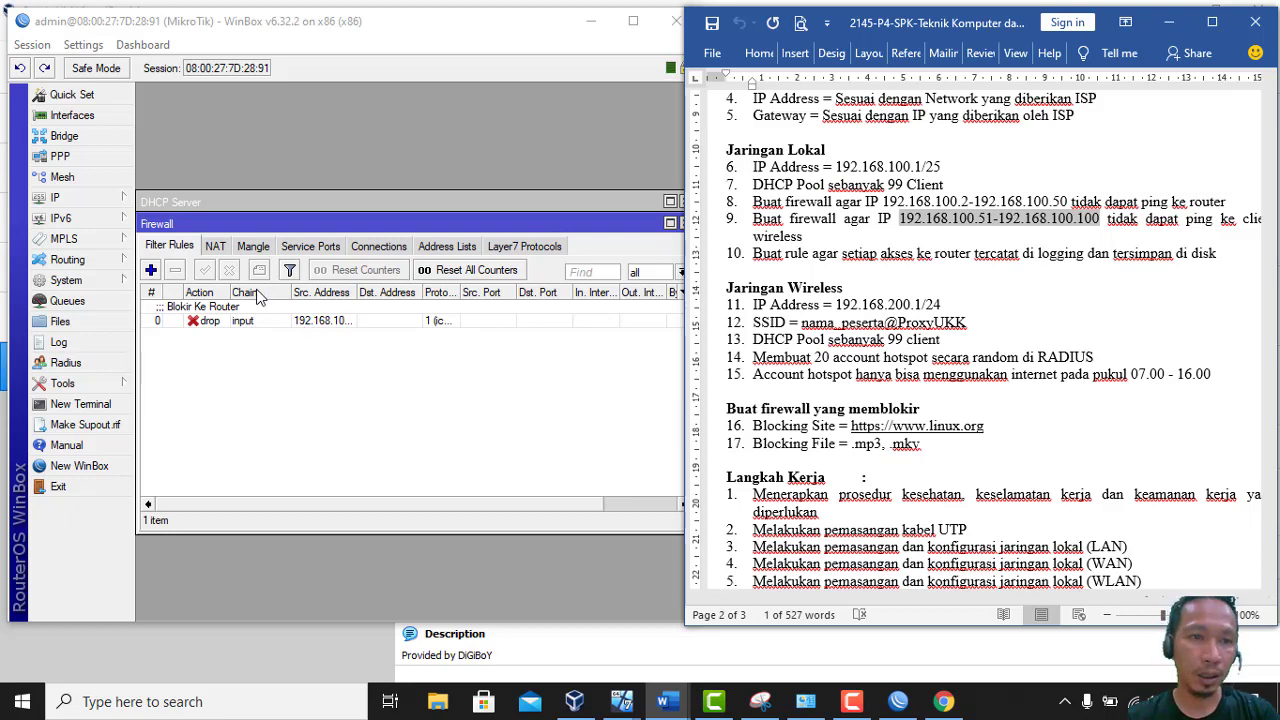
{"action": "left_click", "coordinate": [151, 269]}
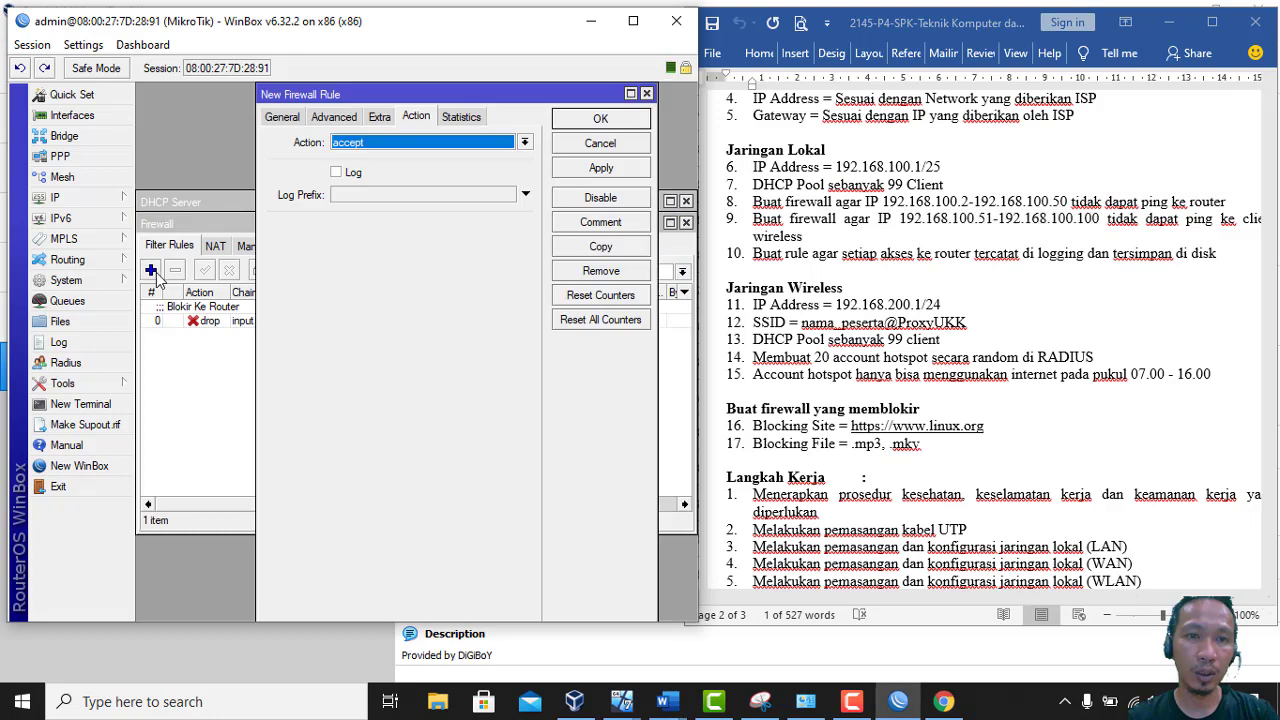
Paste source 192.168.100.51-192.168.100.100 and set destination 192.168.200.0/24
{"action": "left_click", "coordinate": [281, 119]}
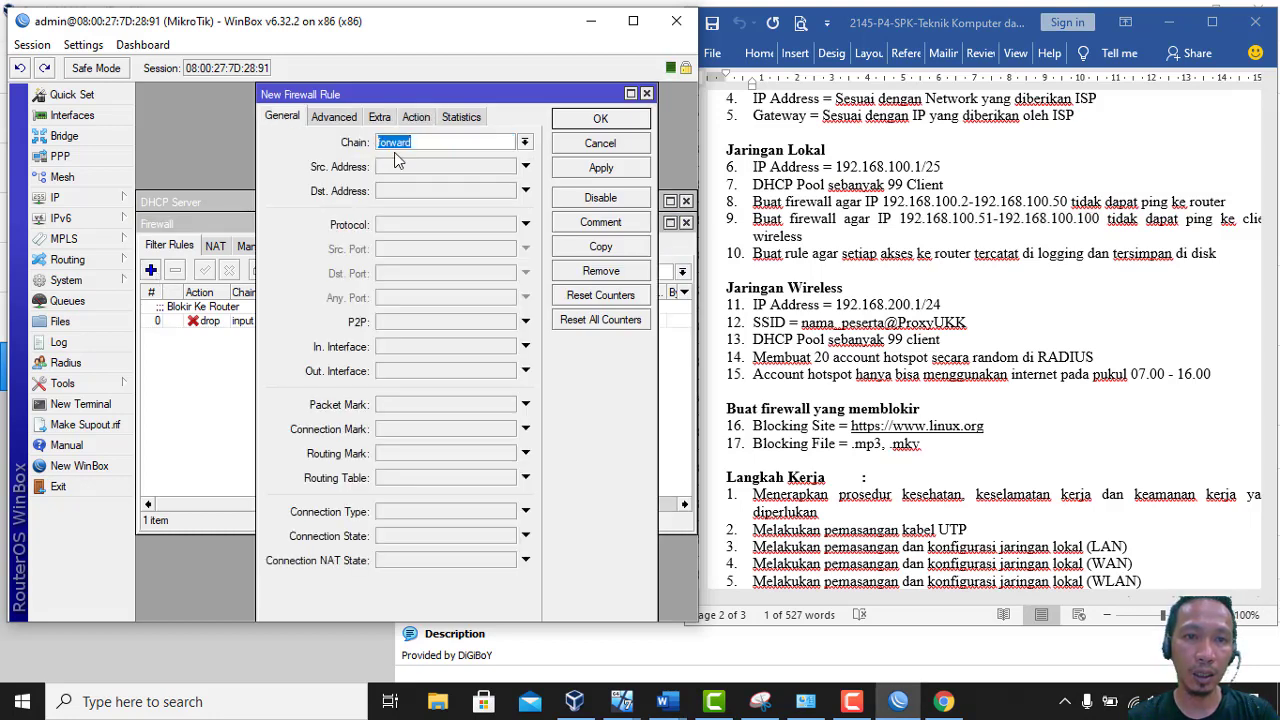
{"action": "left_click", "coordinate": [450, 168]}
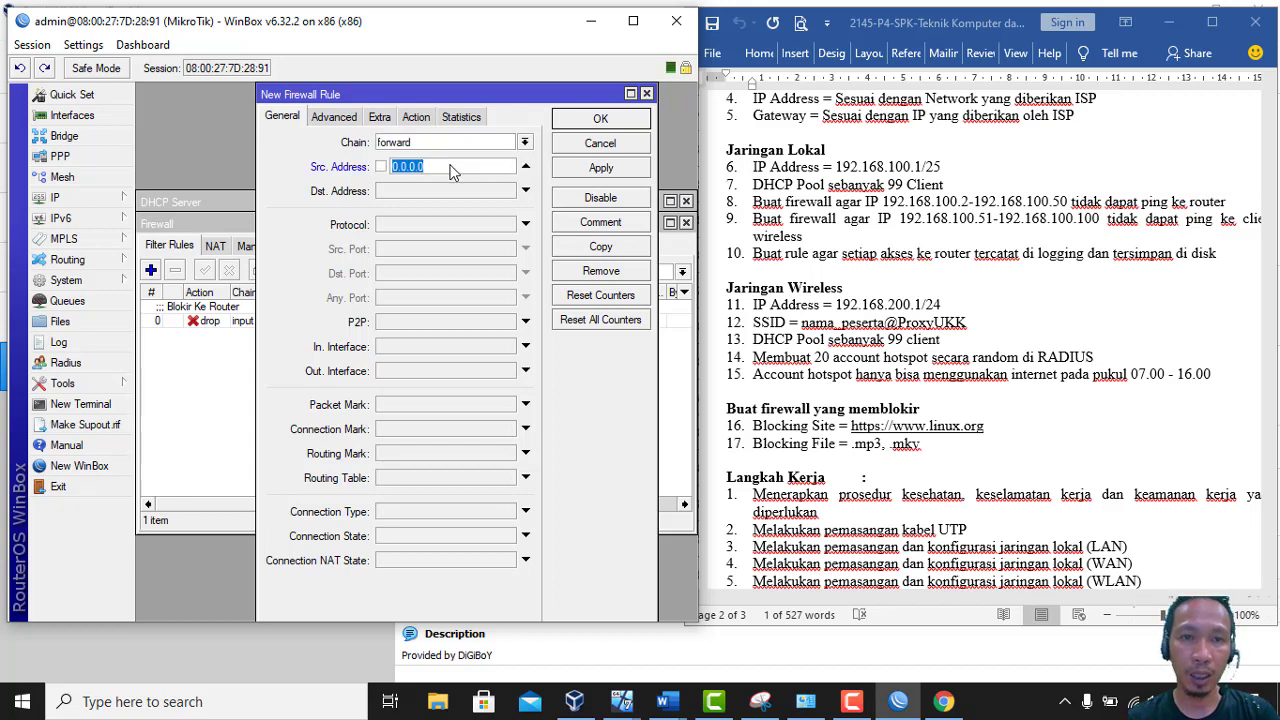
{"action": "right_click", "coordinate": [450, 170]}
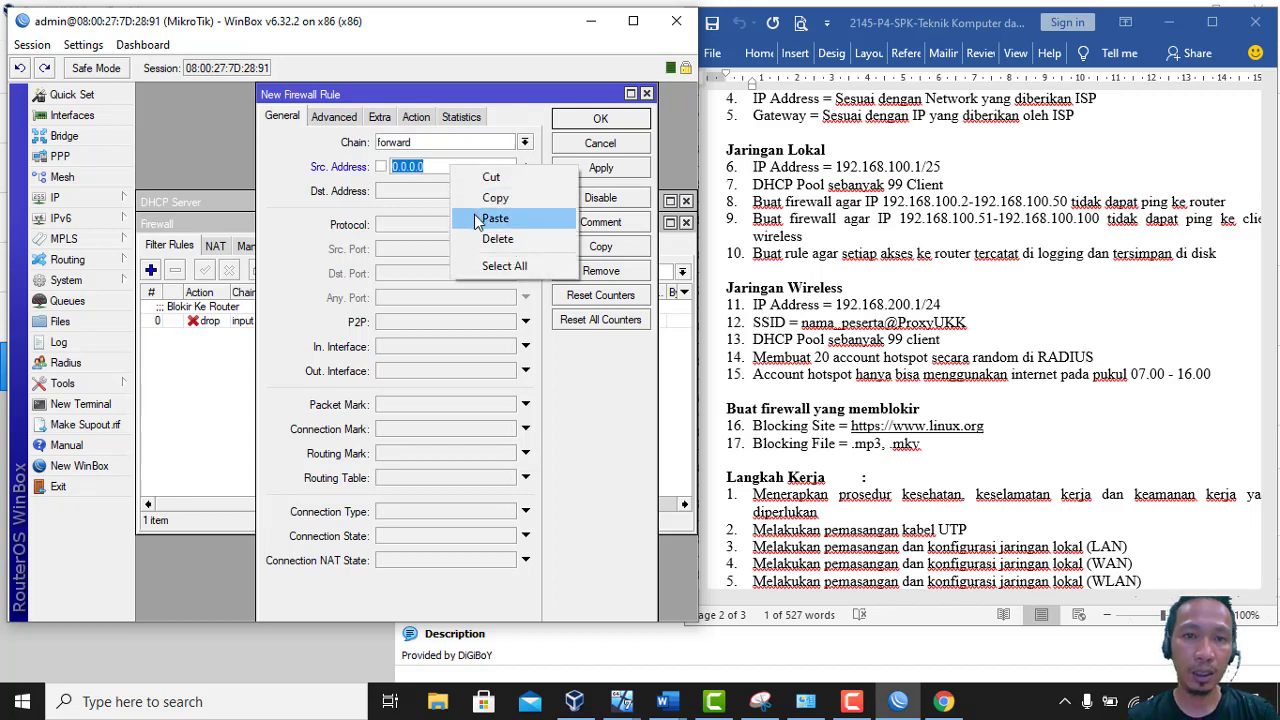
{"action": "left_click", "coordinate": [494, 218]}
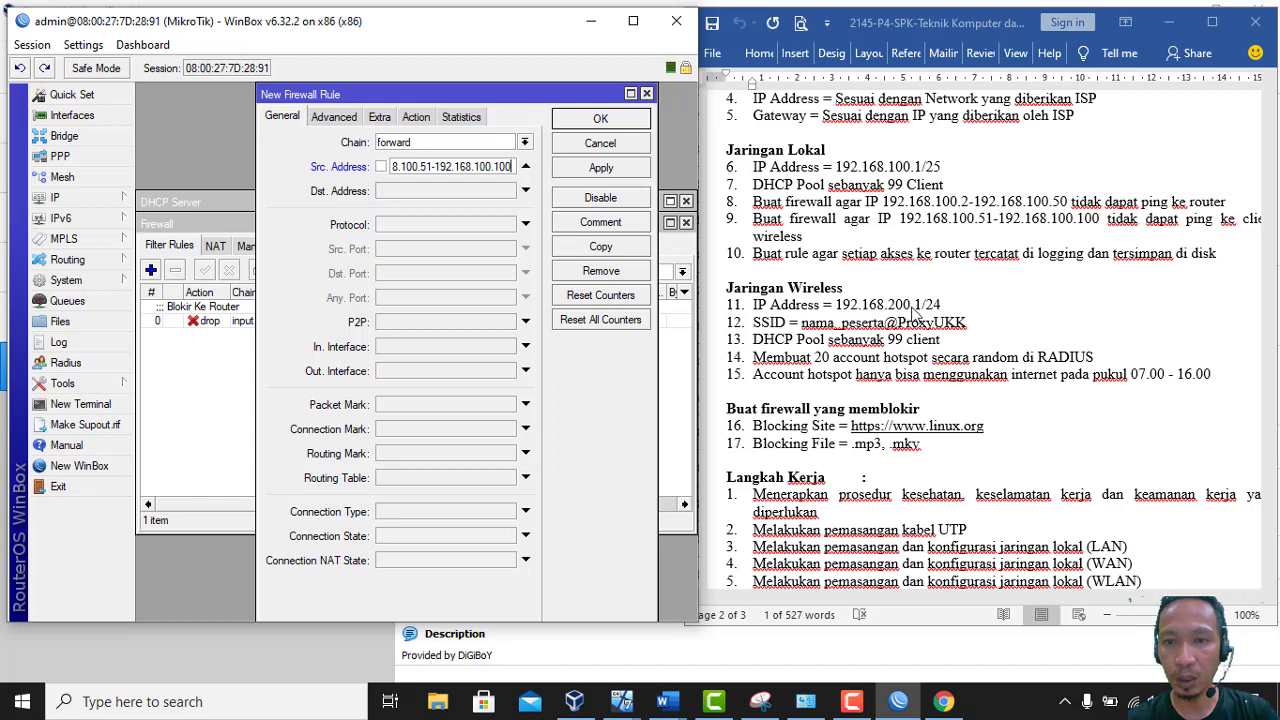
{"action": "key", "text": "alt+Tab"}
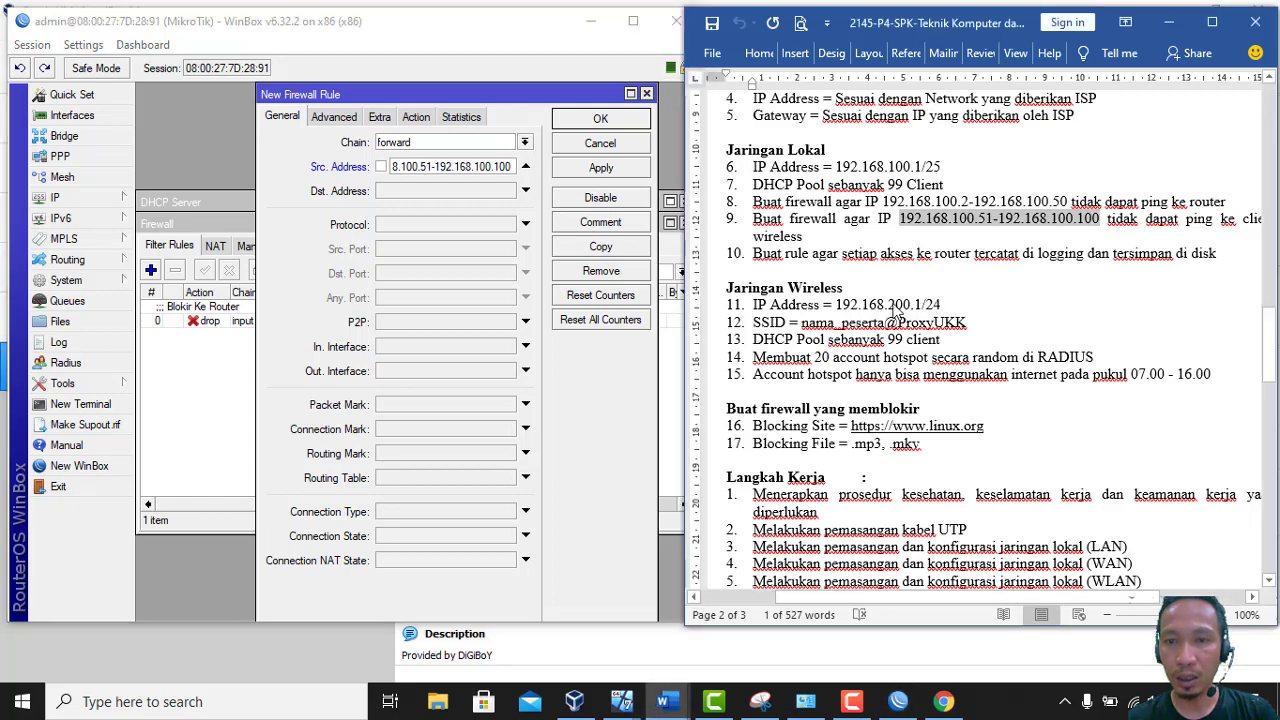
{"action": "left_click_drag", "start_coordinate": [888, 305], "coordinate": [946, 304]}
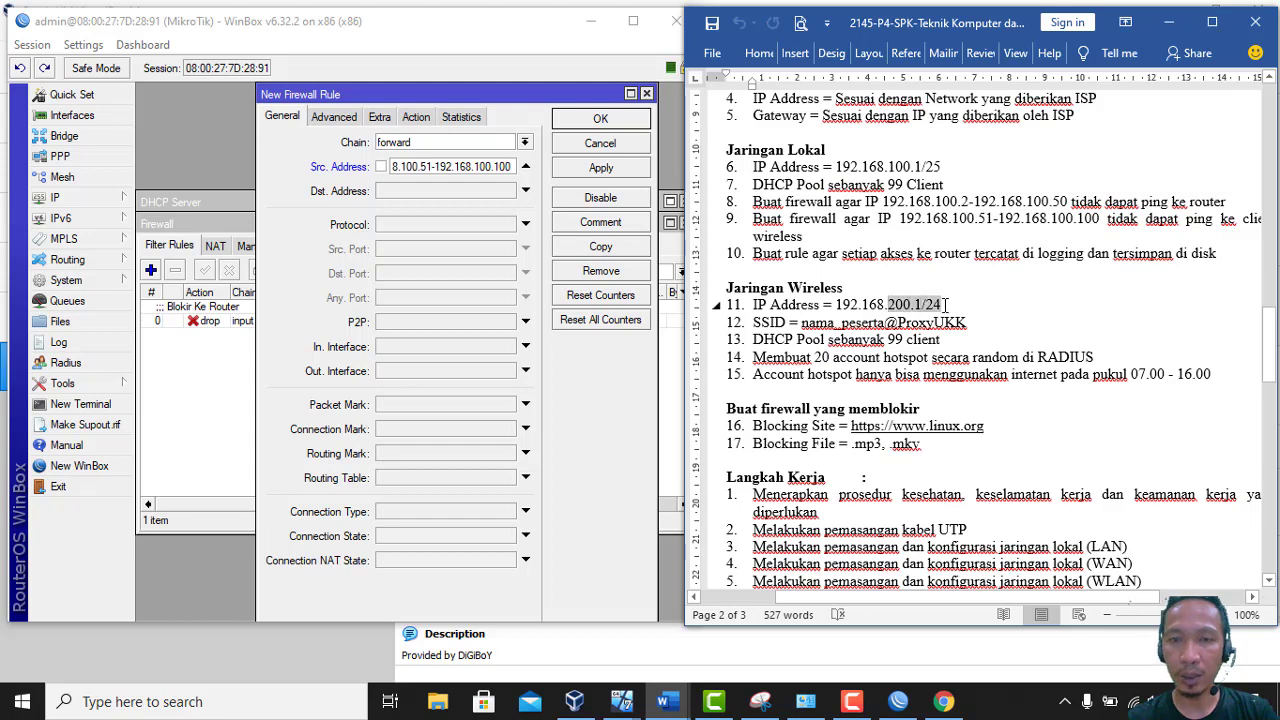
{"action": "left_click", "coordinate": [437, 198]}
{"action": "type", "text": "192.168.200.0/24"}
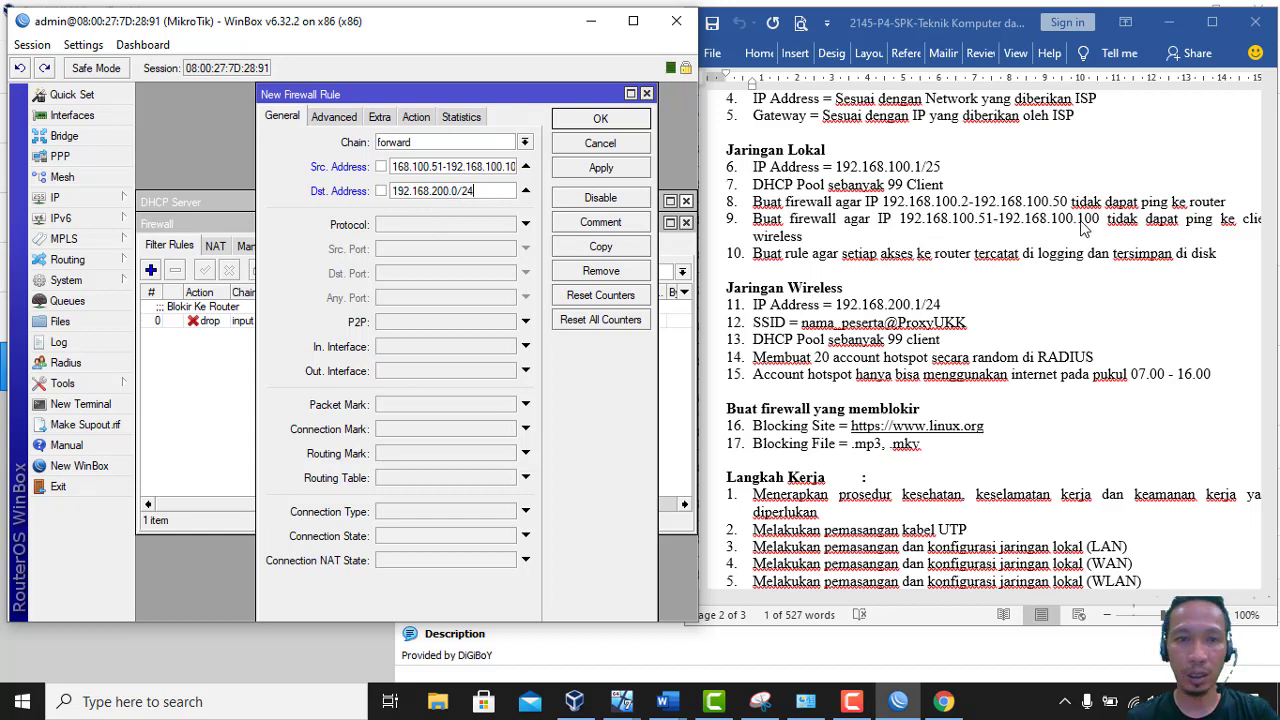
Match protocol icmp, set action drop, comment 'Blokir ke CLient Wireless', and save the rule
{"action": "left_click", "coordinate": [497, 230]}
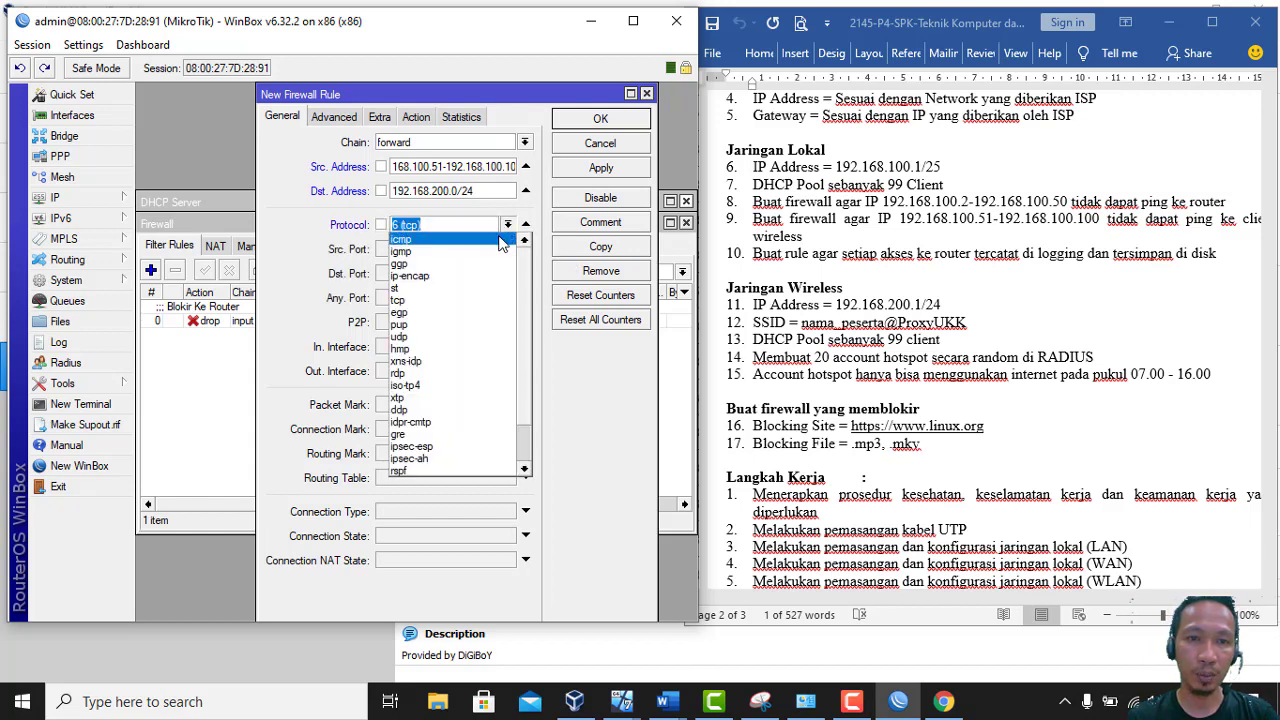
{"action": "left_click", "coordinate": [505, 241]}
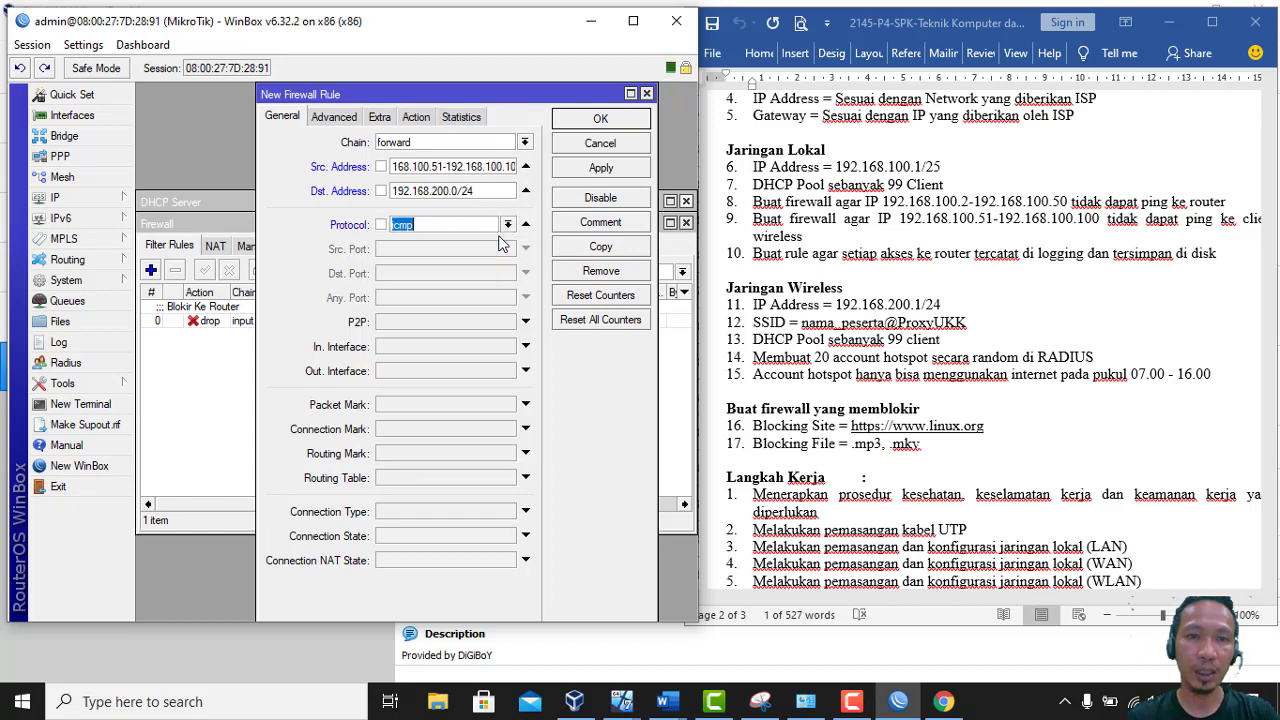
{"action": "left_click", "coordinate": [414, 118]}
{"action": "left_click", "coordinate": [418, 146]}
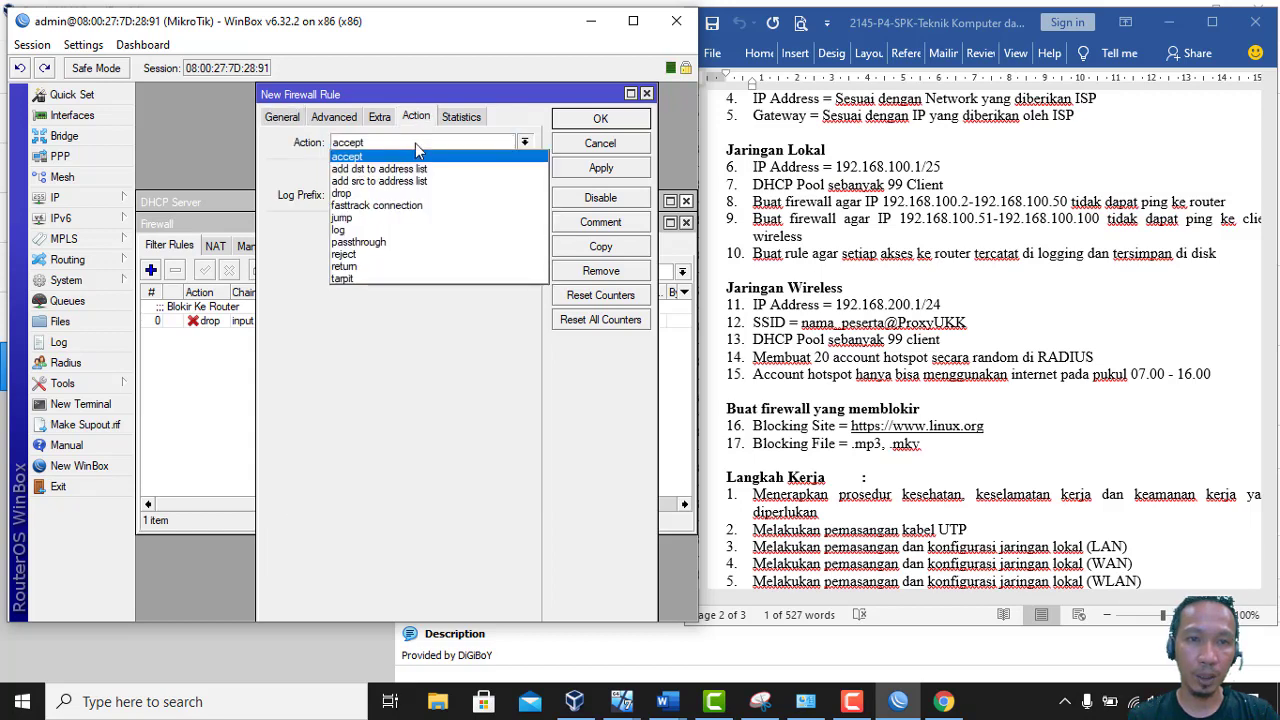
{"action": "left_click", "coordinate": [407, 194]}
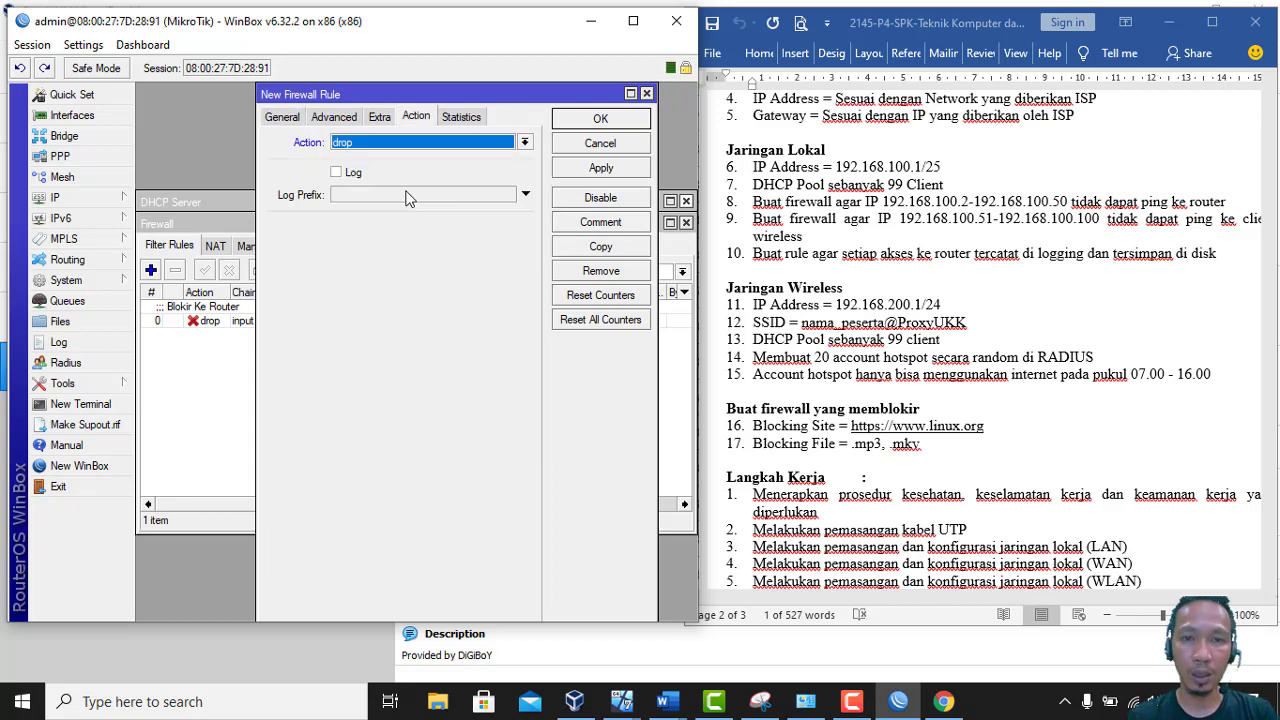
{"action": "left_click", "coordinate": [567, 223]}
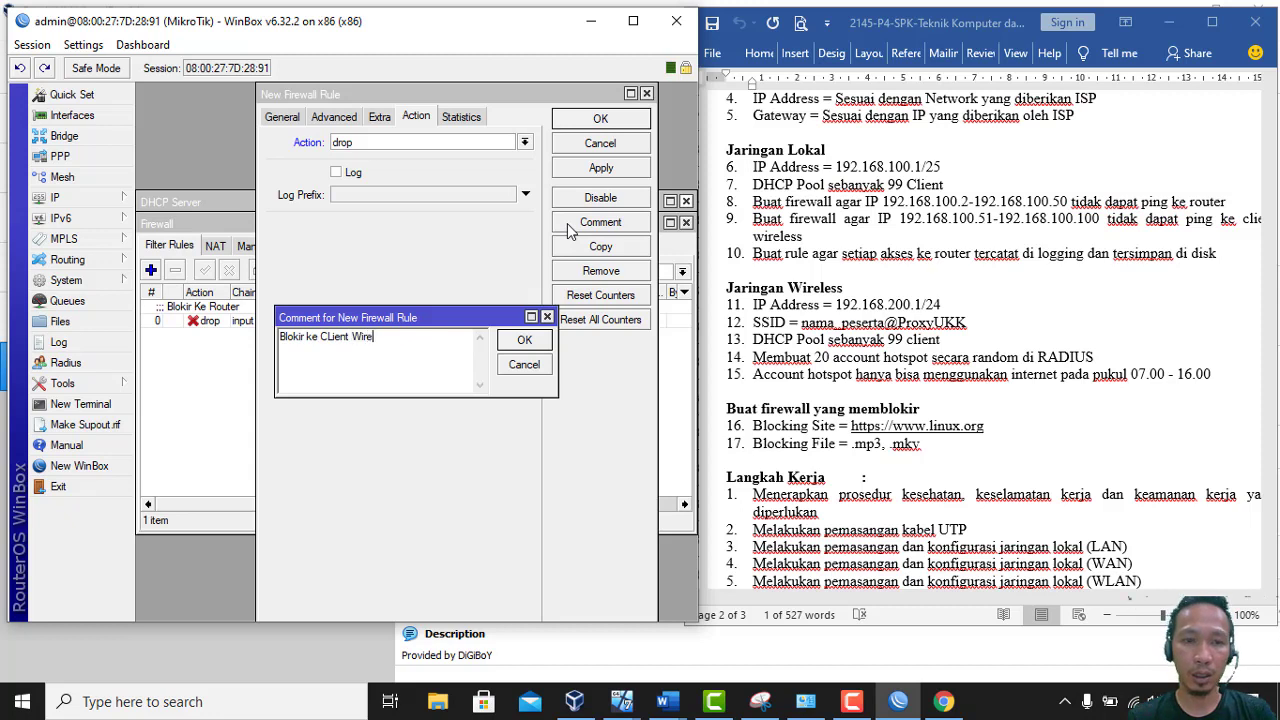
{"action": "left_click", "coordinate": [526, 339]}
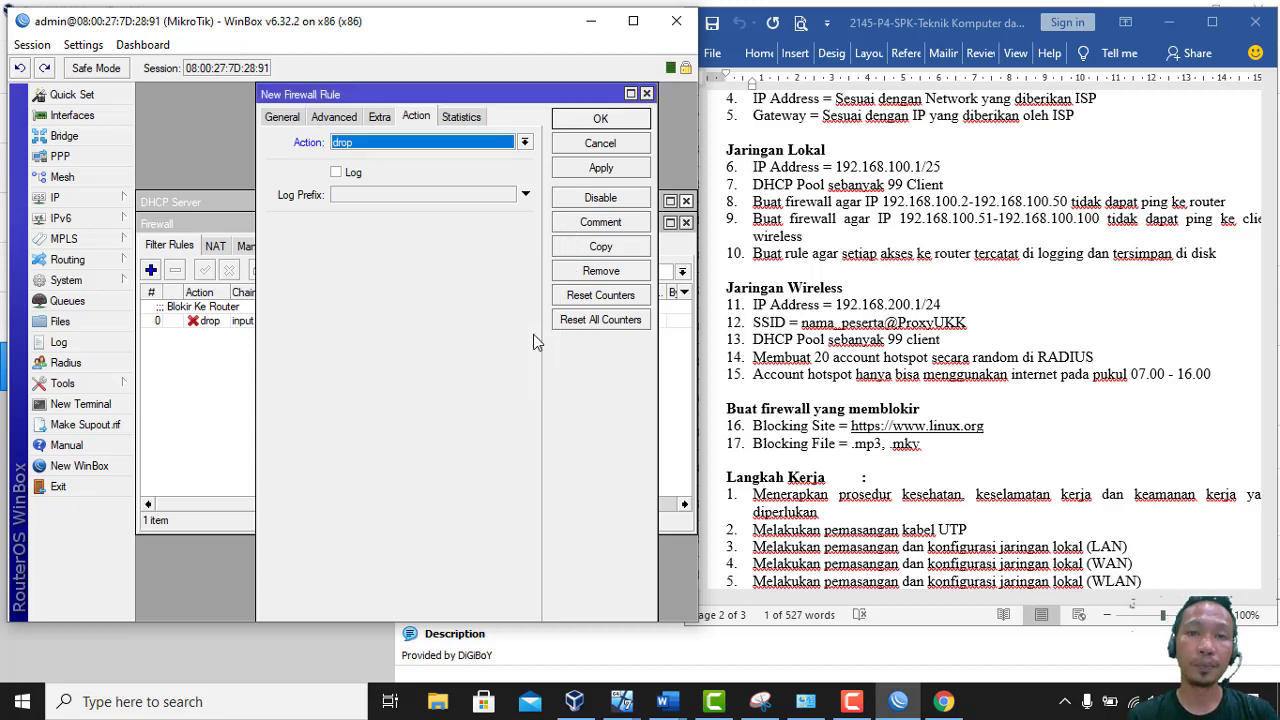
{"action": "left_click", "coordinate": [610, 120]}
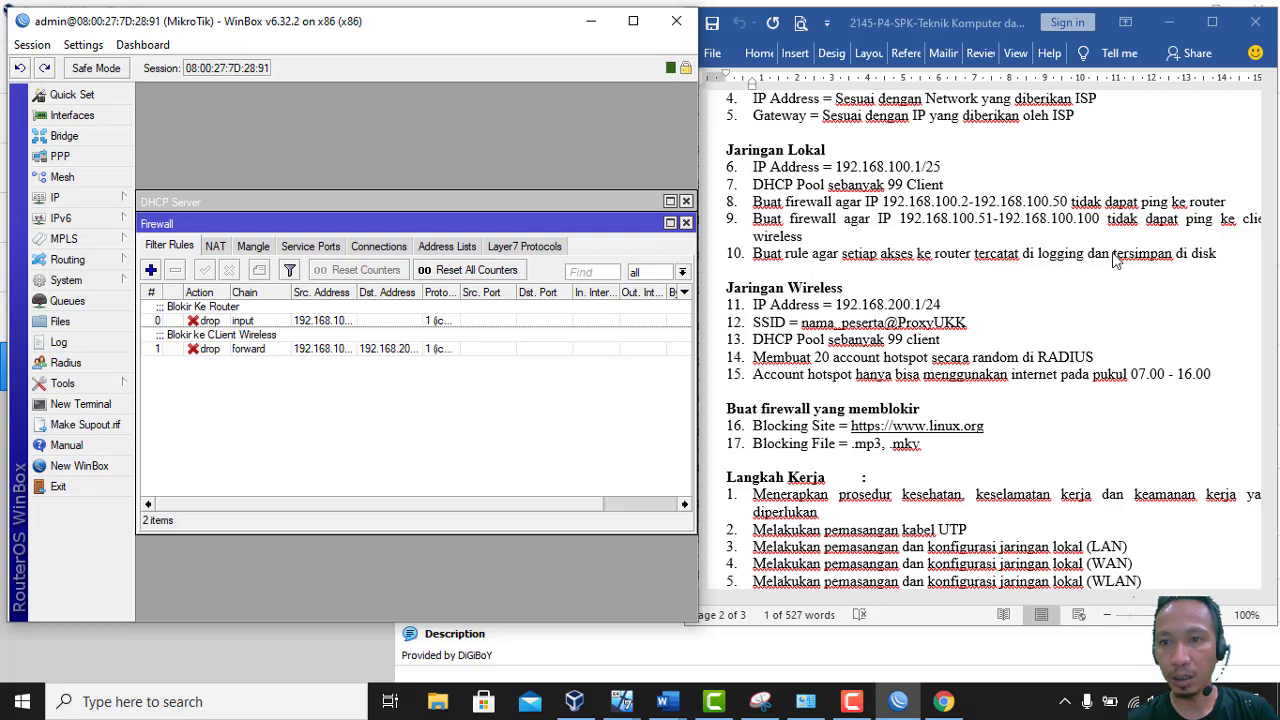
{"action": "left_click", "coordinate": [1040, 258]}
{"action": "left_click_drag", "start_coordinate": [1040, 258], "coordinate": [1214, 253]}
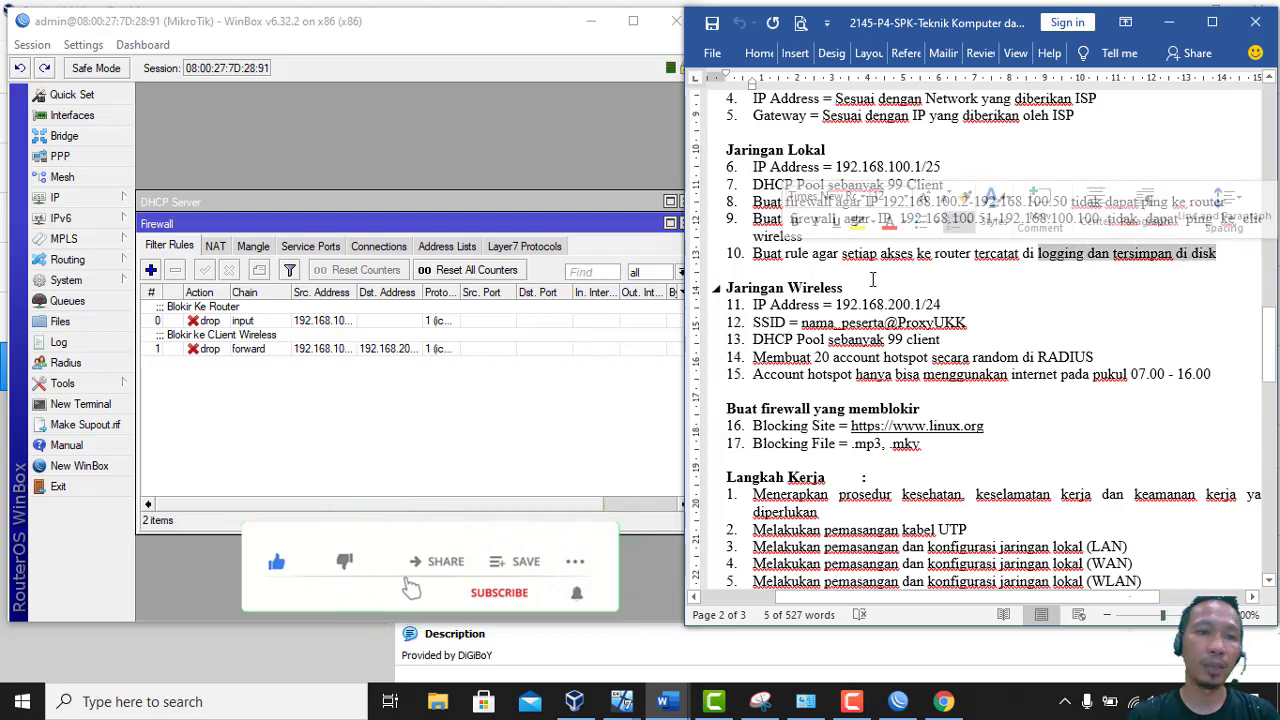
{"action": "left_click", "coordinate": [178, 234]}
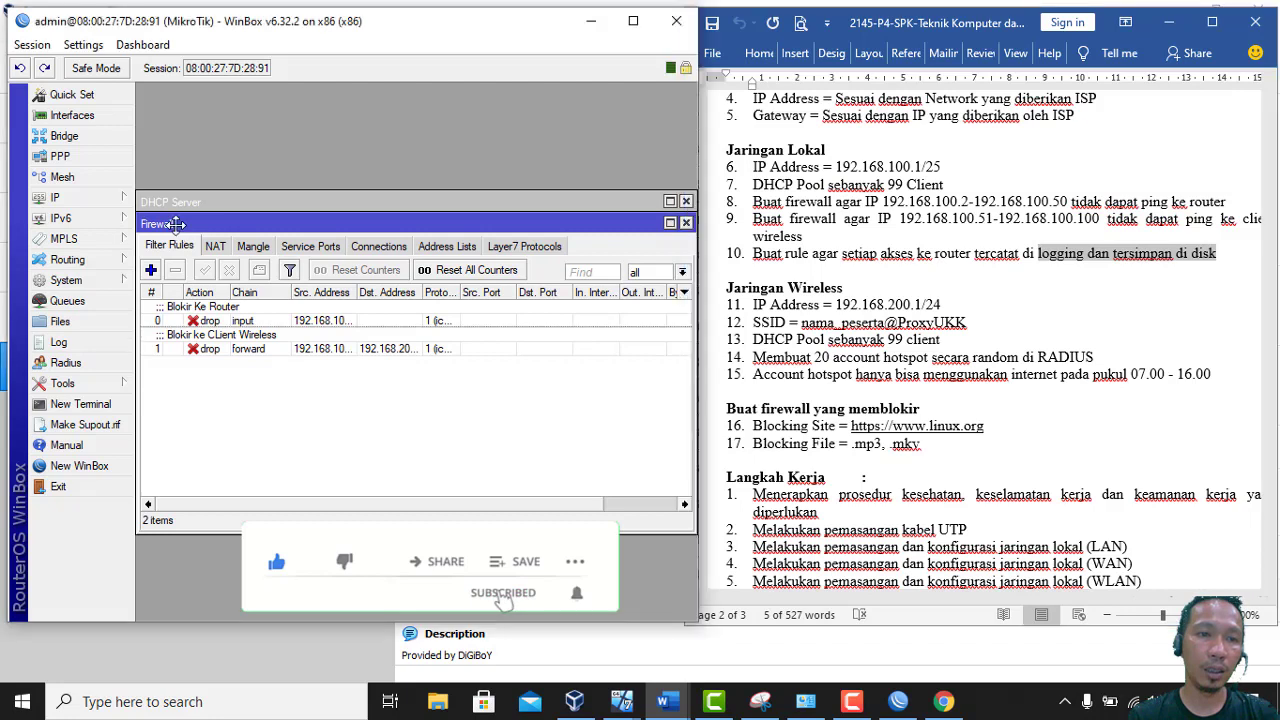
Add an input-chain accept rule with logging enabled, prefix 'Akses ke router'
{"action": "left_click", "coordinate": [150, 270]}
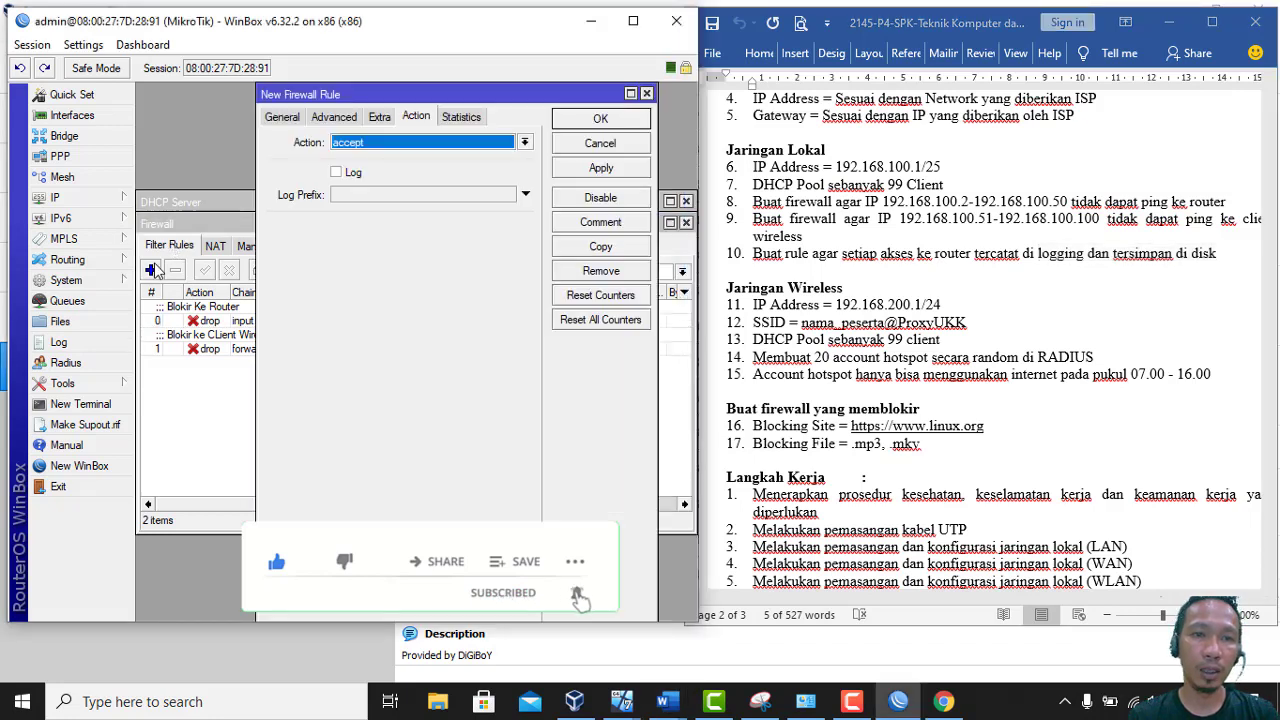
{"action": "left_click", "coordinate": [281, 117]}
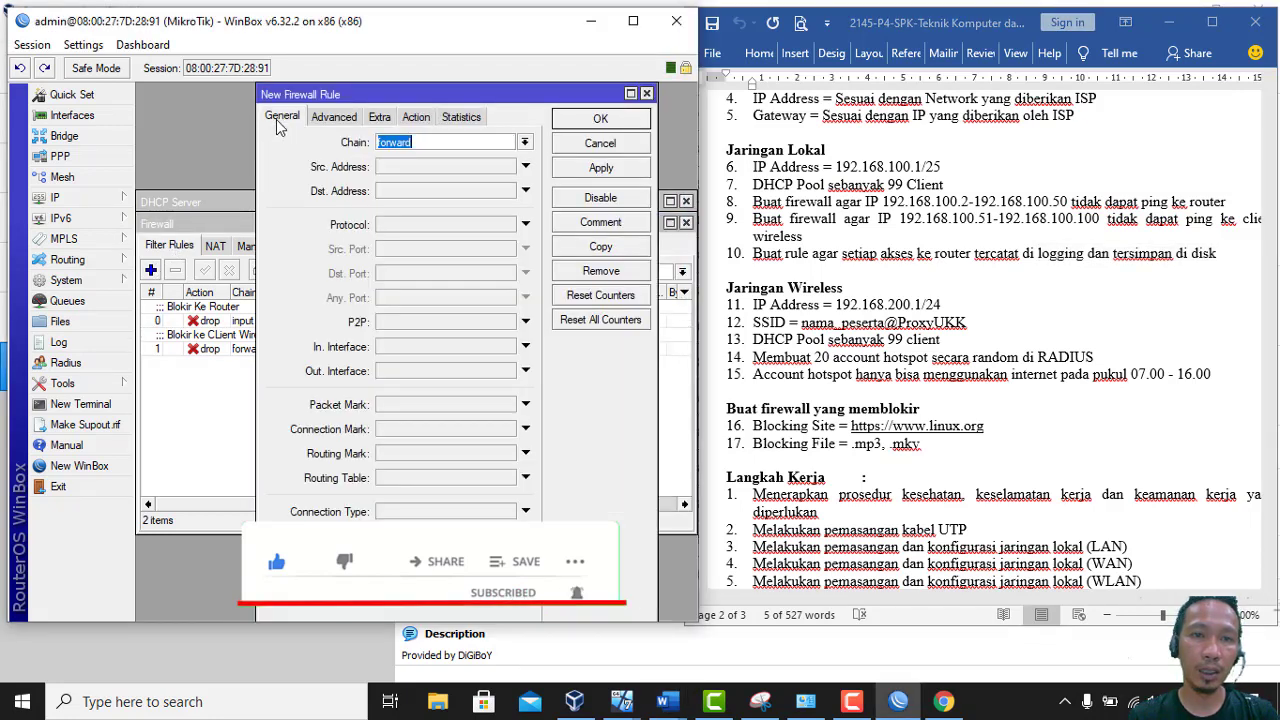
{"action": "left_click", "coordinate": [524, 143]}
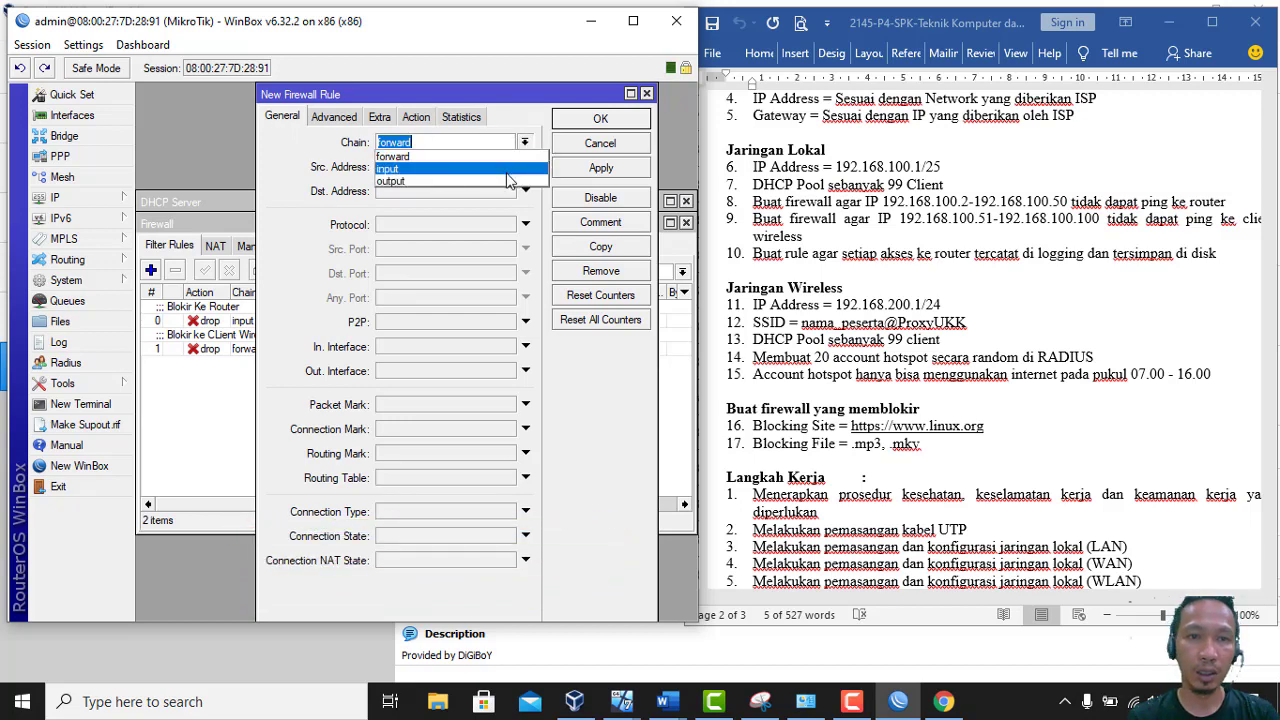
{"action": "left_click", "coordinate": [507, 174]}
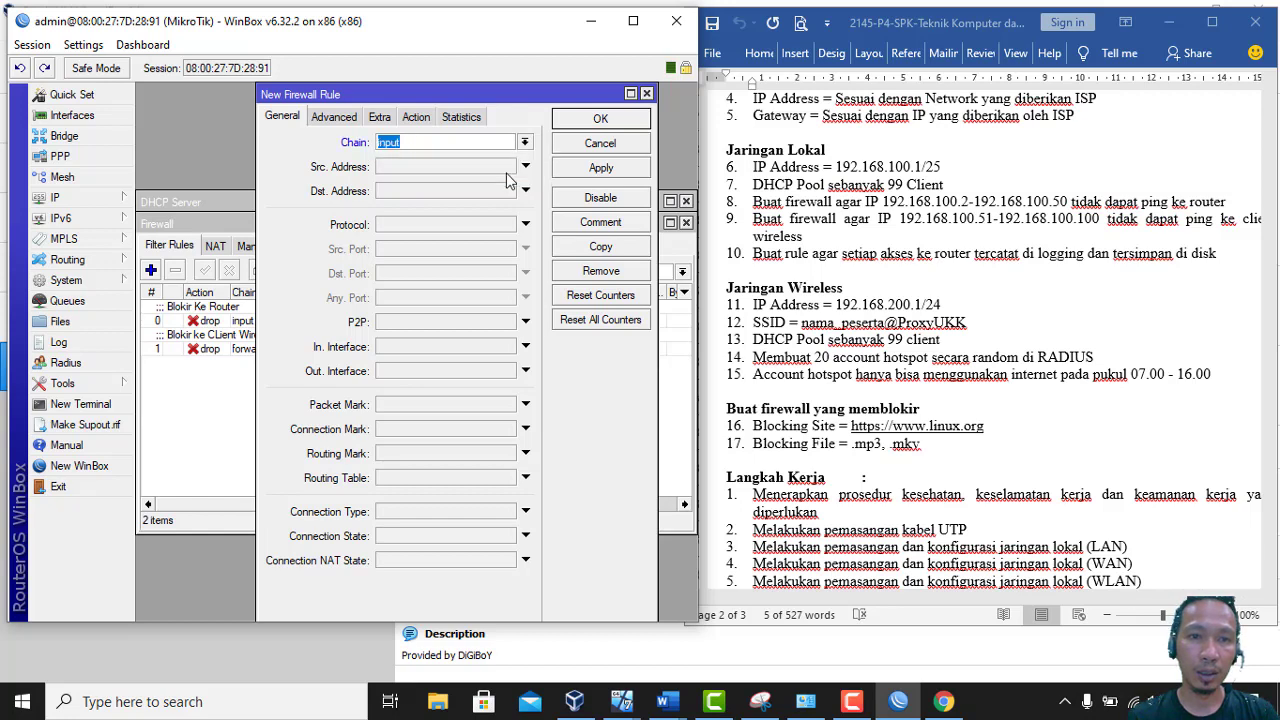
{"action": "left_click", "coordinate": [417, 118]}
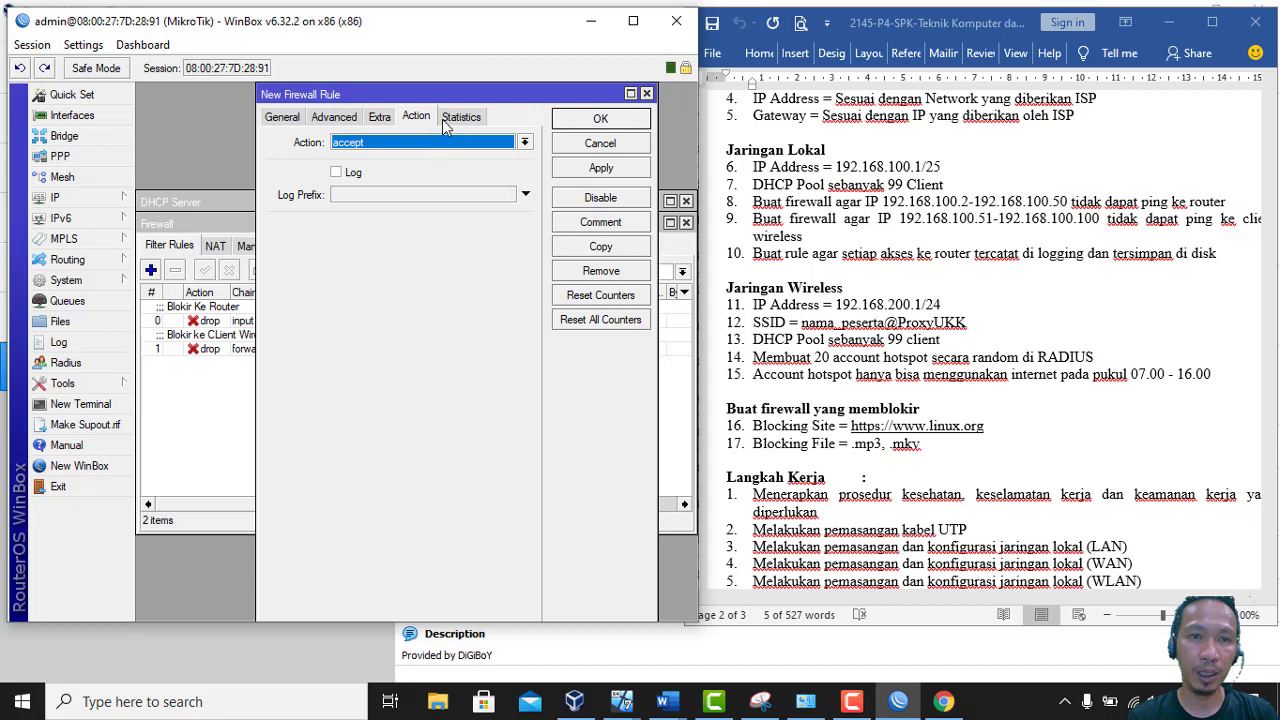
{"action": "left_click", "coordinate": [337, 173]}
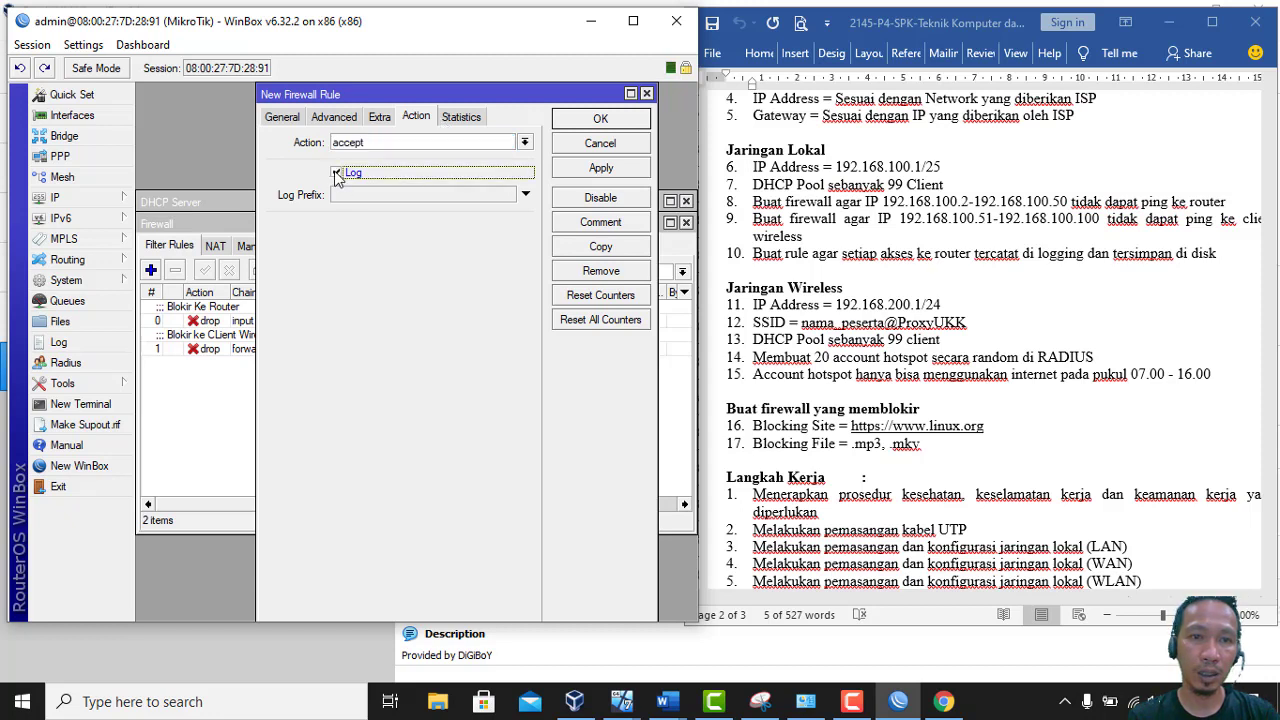
{"action": "left_click", "coordinate": [361, 197]}
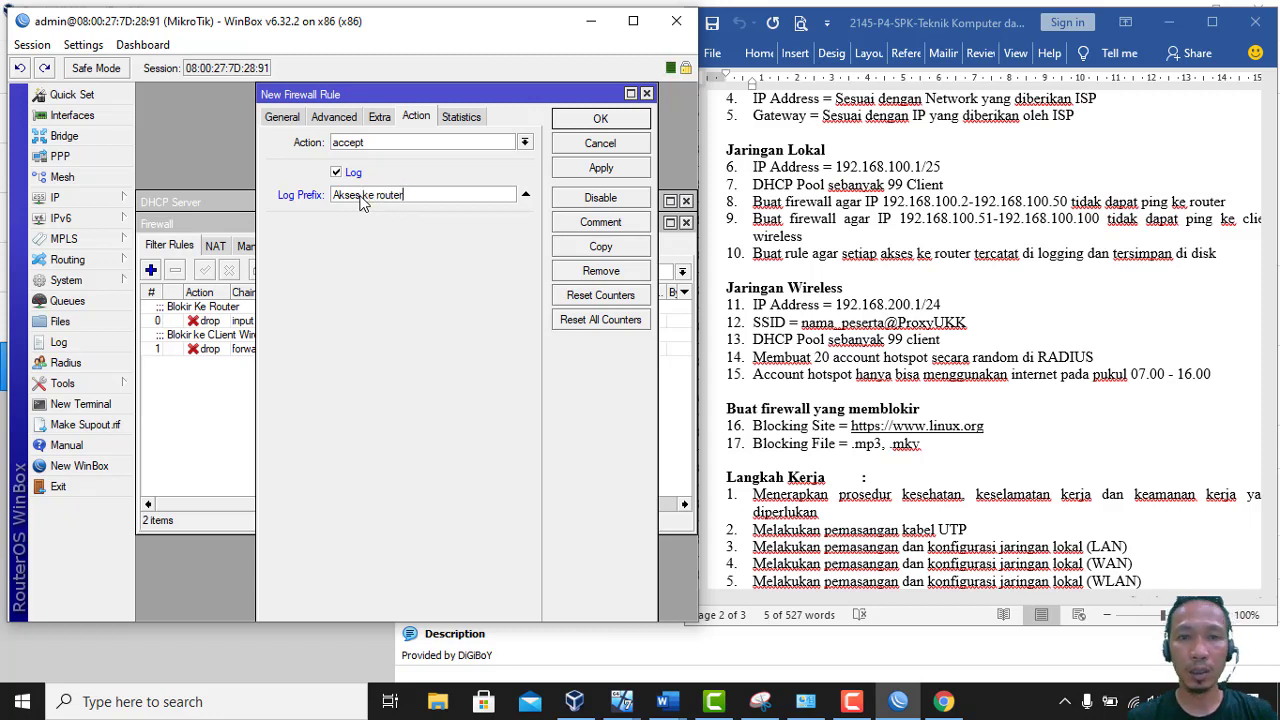
{"action": "left_click", "coordinate": [600, 170]}
{"action": "left_click", "coordinate": [596, 119]}
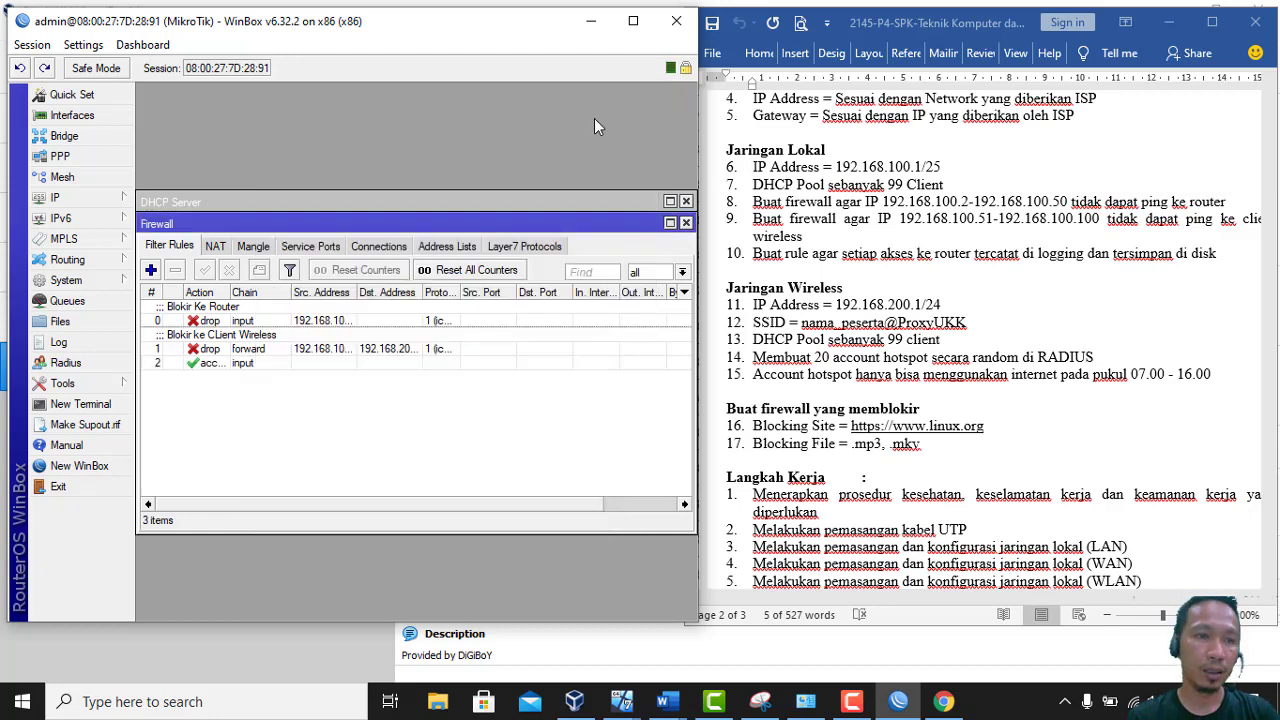
In System > Logging, give the info rule prefix 'masuk' and action disk
{"action": "left_click", "coordinate": [88, 286]}
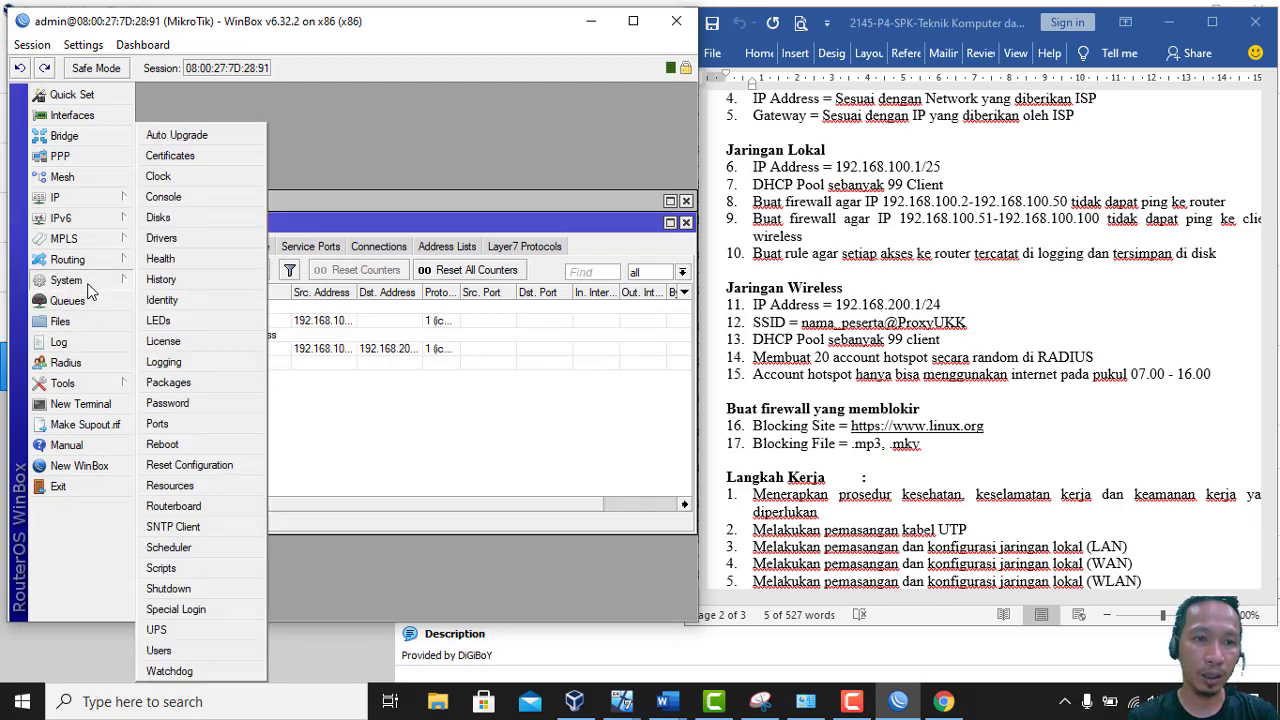
{"action": "left_click", "coordinate": [165, 364]}
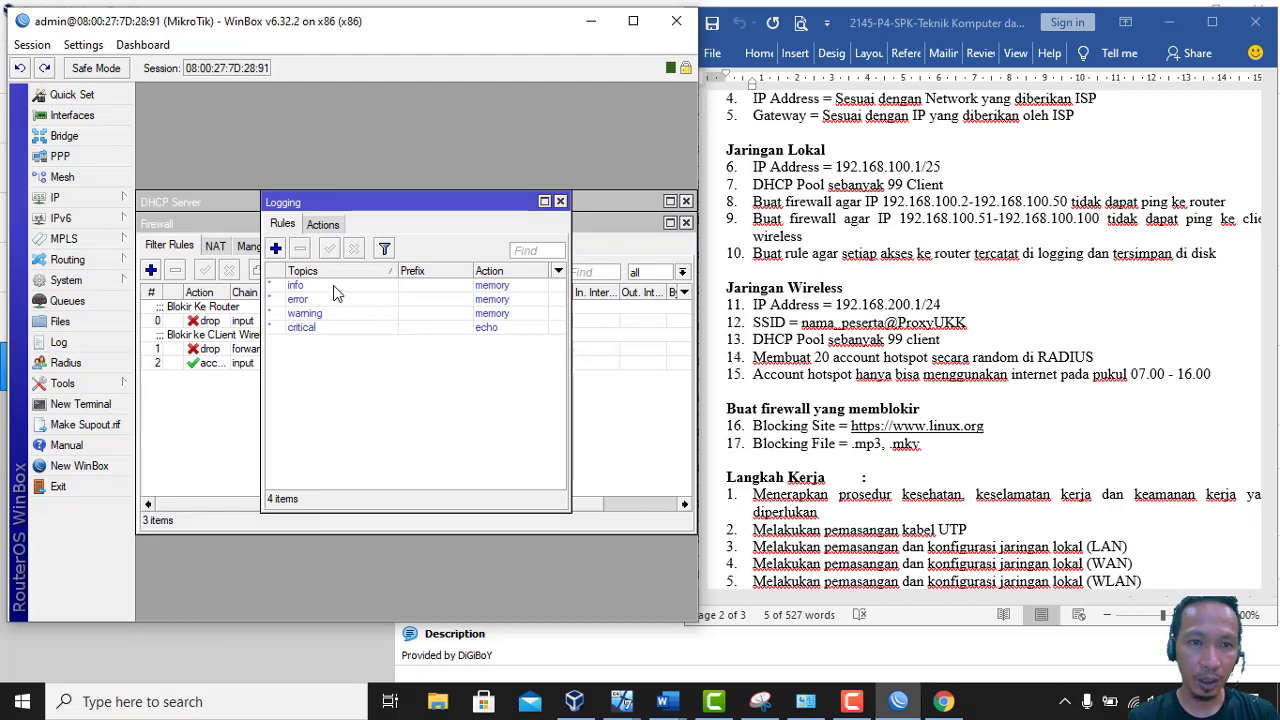
{"action": "double_click", "coordinate": [331, 287]}
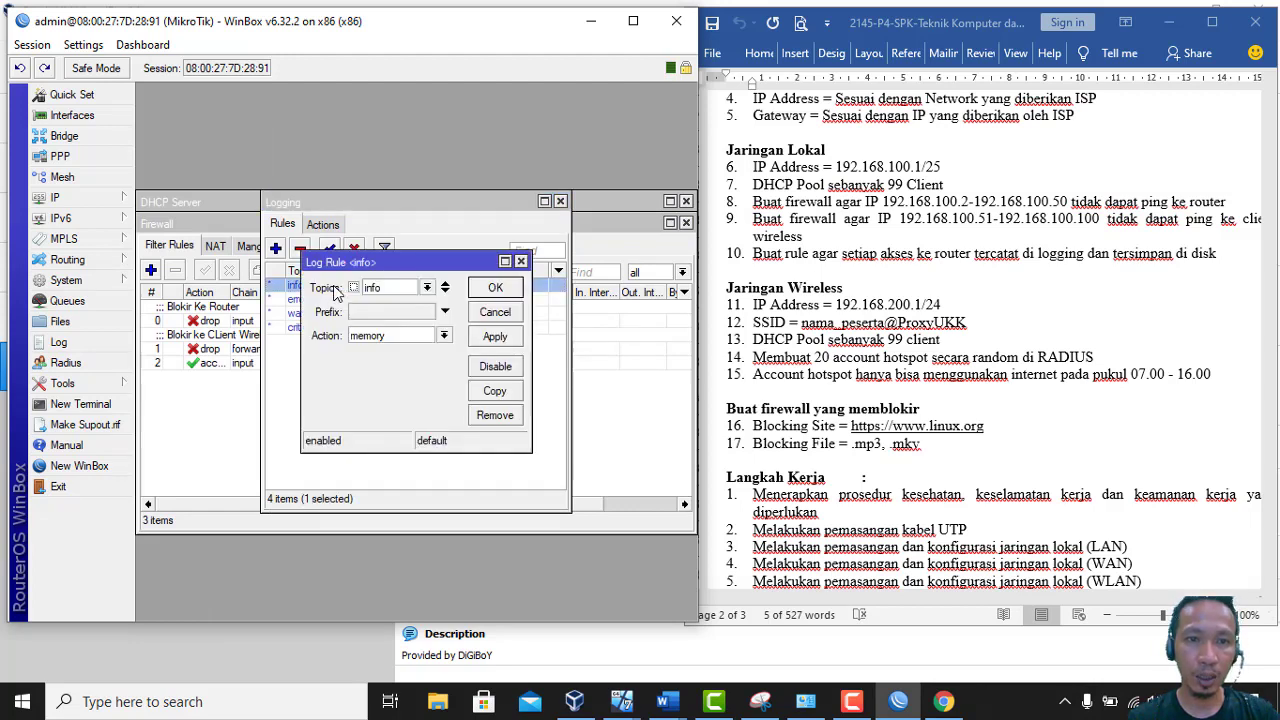
{"action": "left_click", "coordinate": [429, 315]}
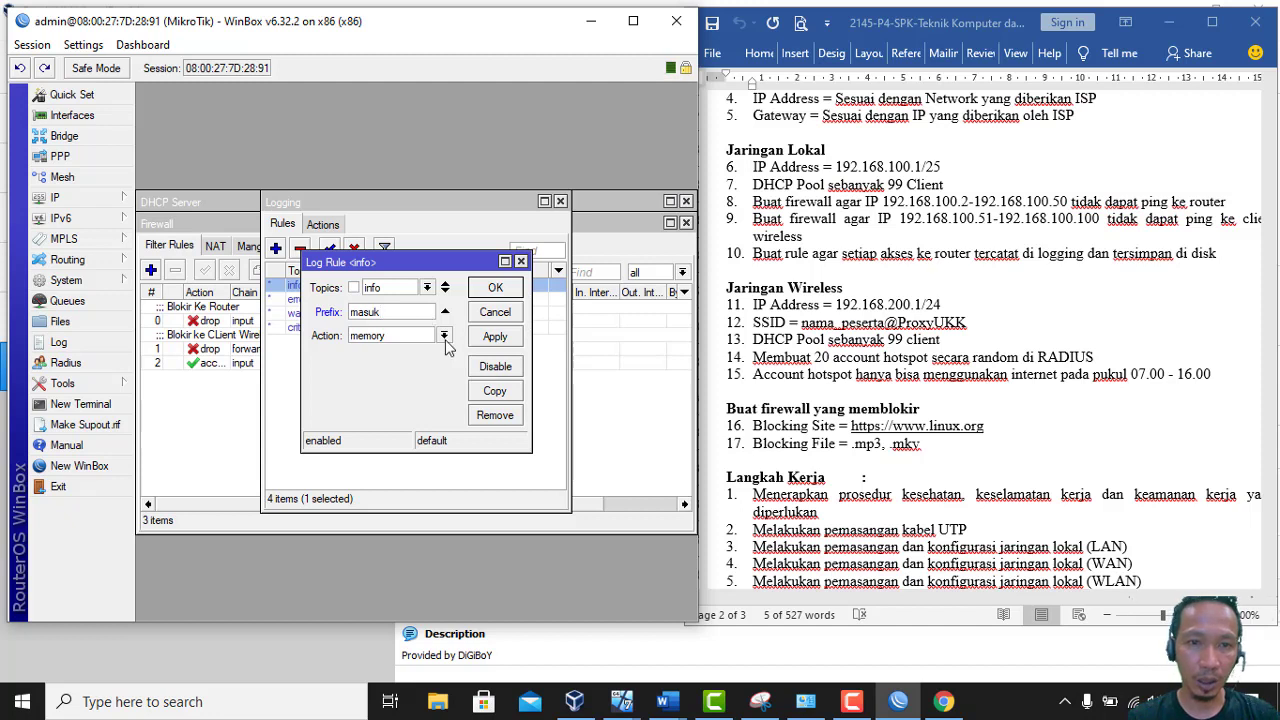
{"action": "left_click", "coordinate": [443, 336]}
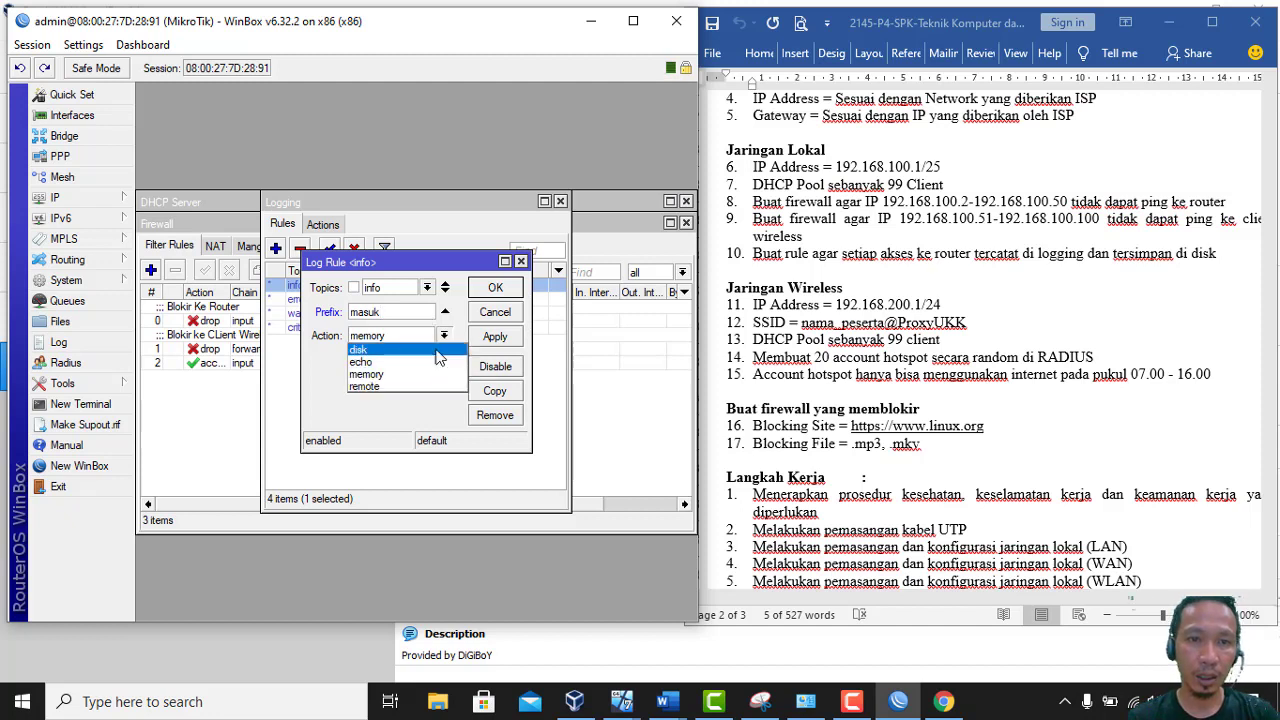
{"action": "left_click", "coordinate": [440, 348]}
{"action": "left_click", "coordinate": [491, 338]}
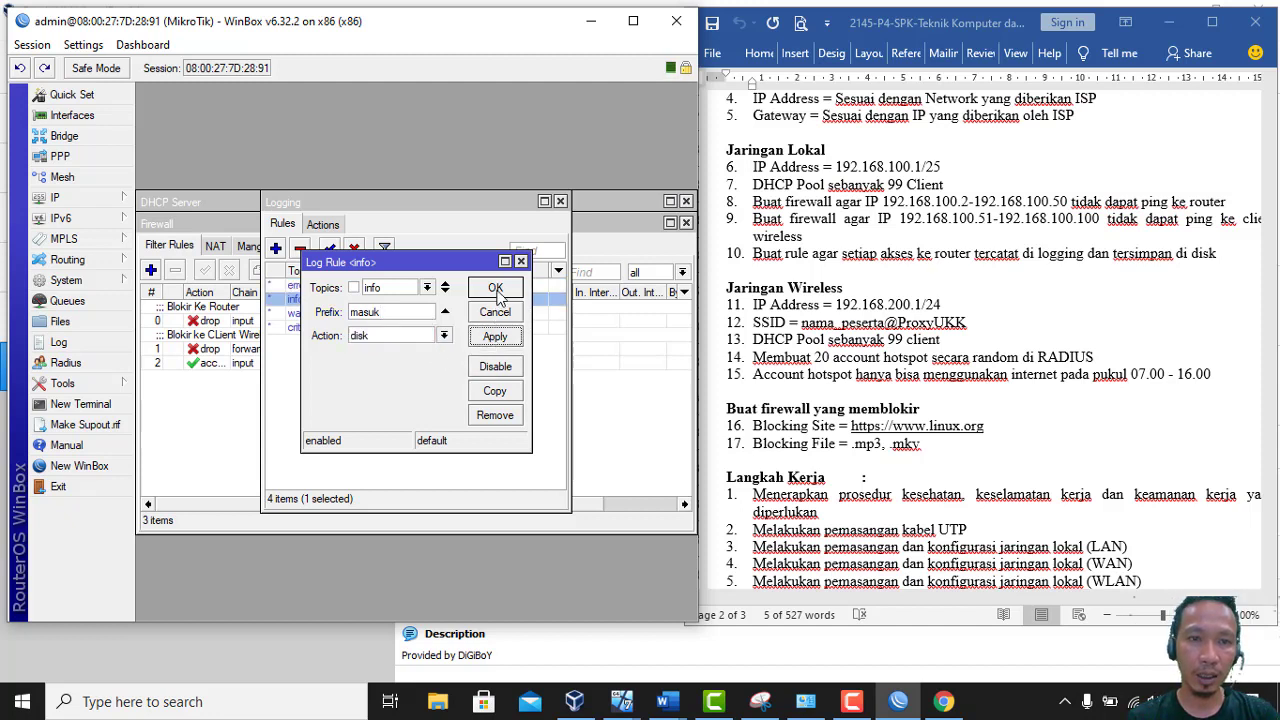
{"action": "left_click", "coordinate": [495, 288]}
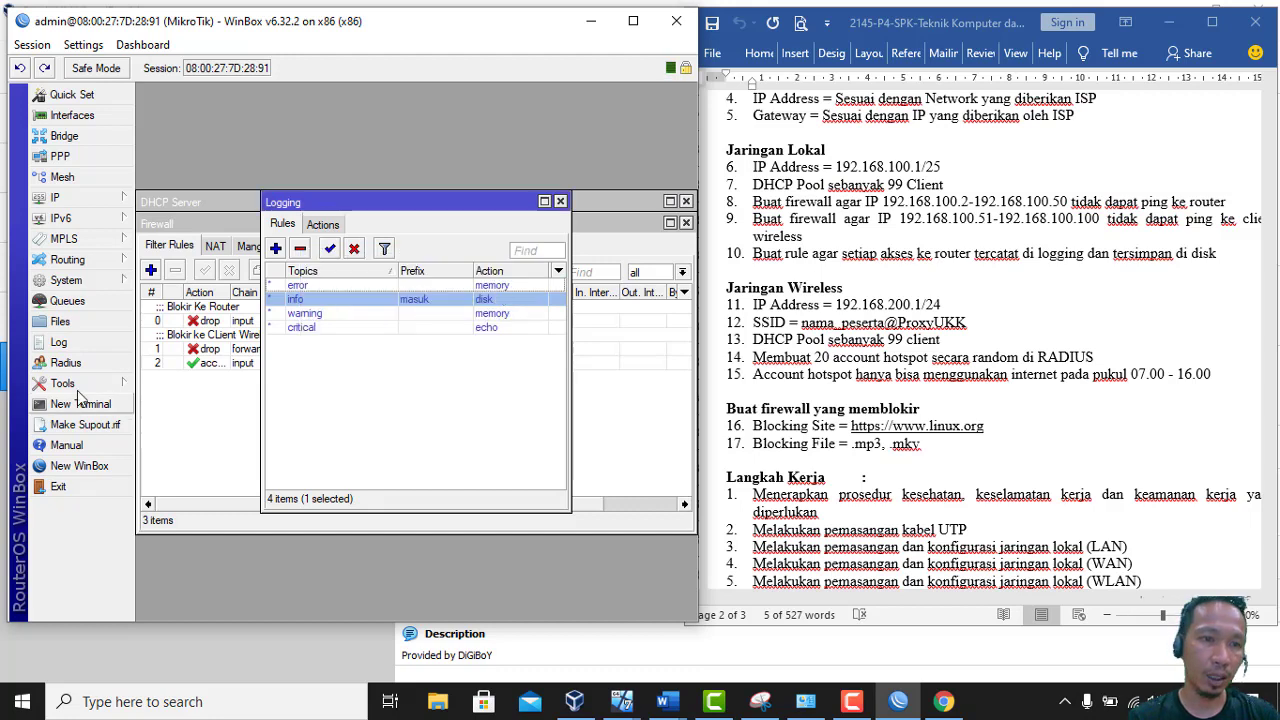
Check the log for 'masuk: Akses ke router' entries, then close Log, Logging and Firewall
{"action": "left_click", "coordinate": [80, 344]}
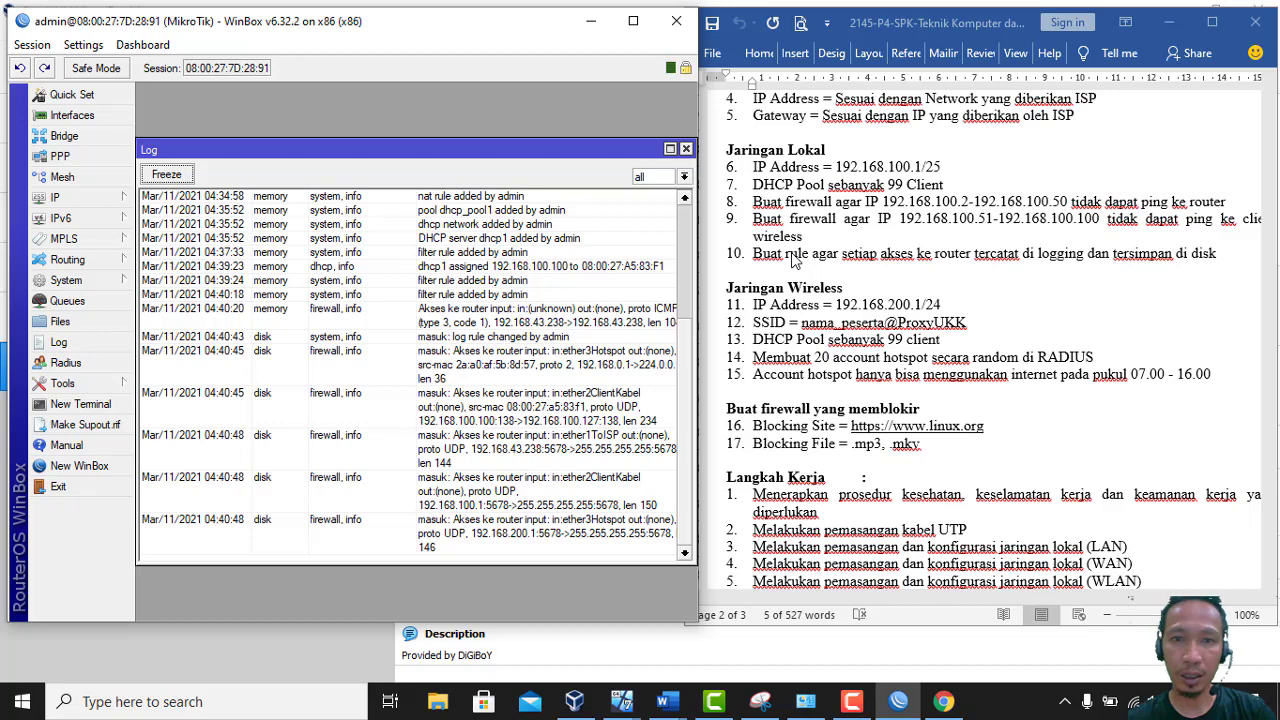
{"action": "left_click", "coordinate": [686, 149]}
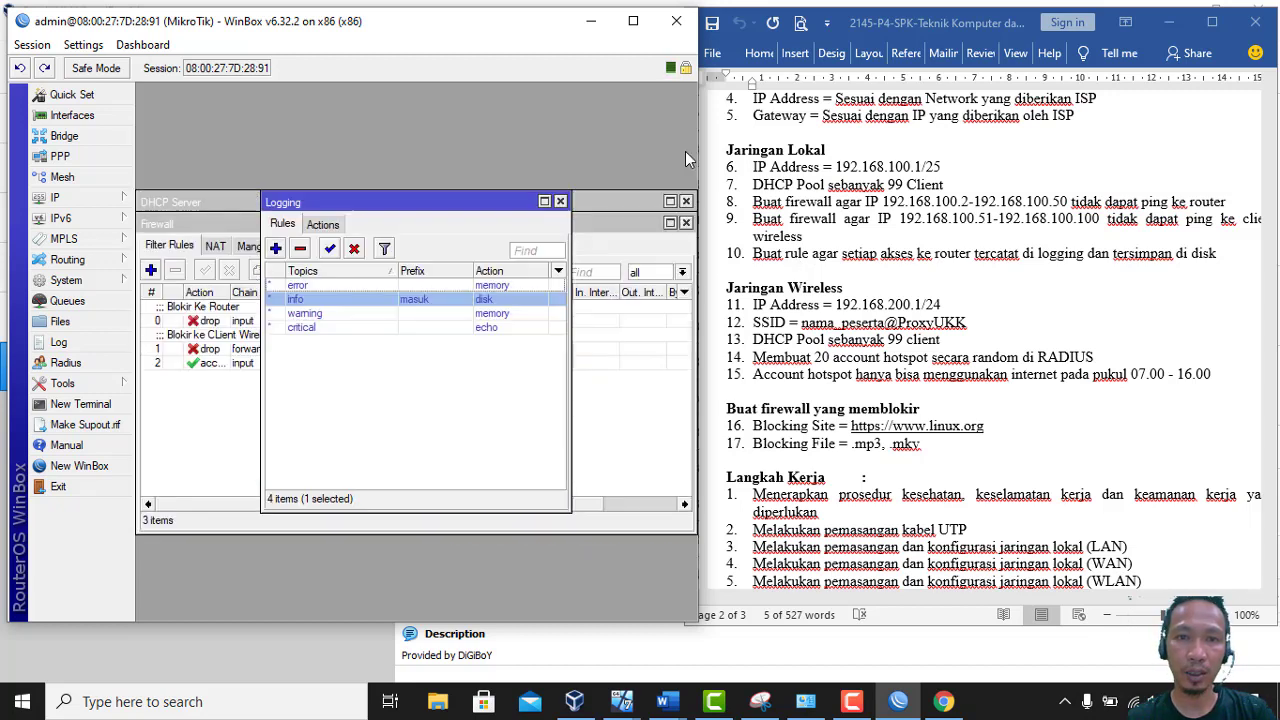
{"action": "left_click", "coordinate": [560, 201]}
{"action": "left_click", "coordinate": [684, 224]}
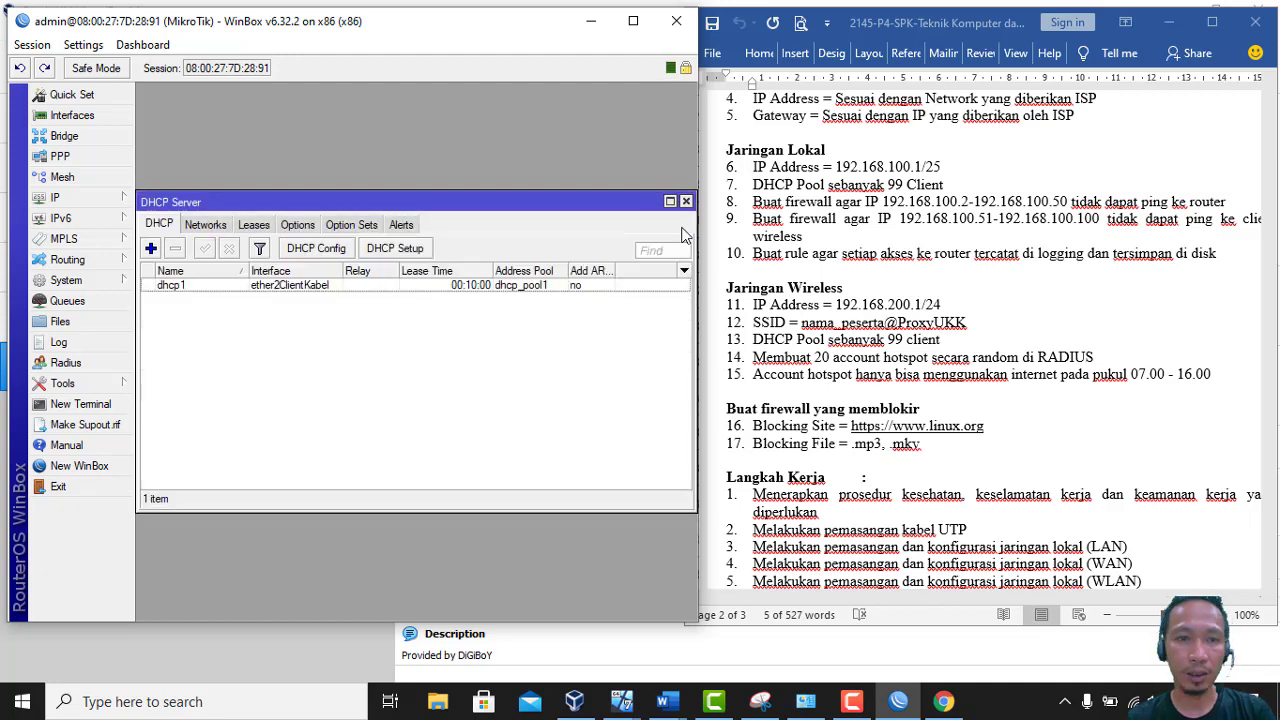
Close DHCP Server and launch Hotspot Setup from IP > Hotspot
{"action": "left_click", "coordinate": [687, 201]}
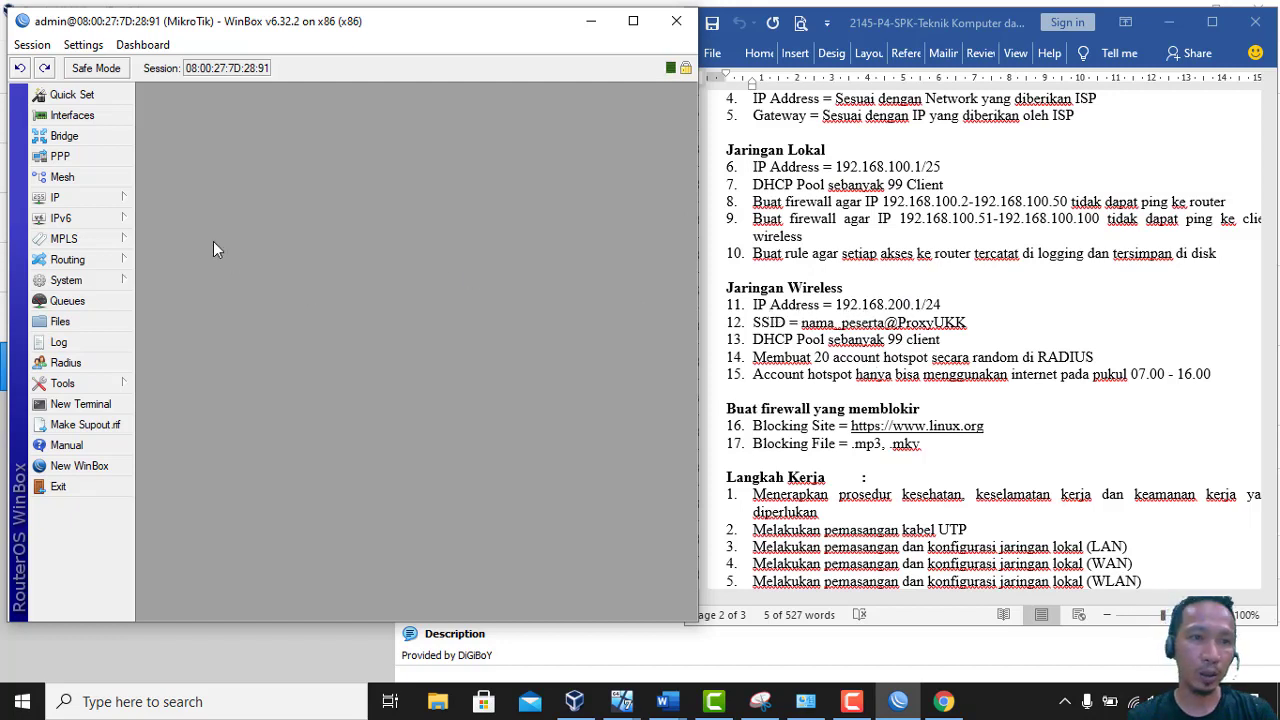
{"action": "left_click", "coordinate": [116, 203]}
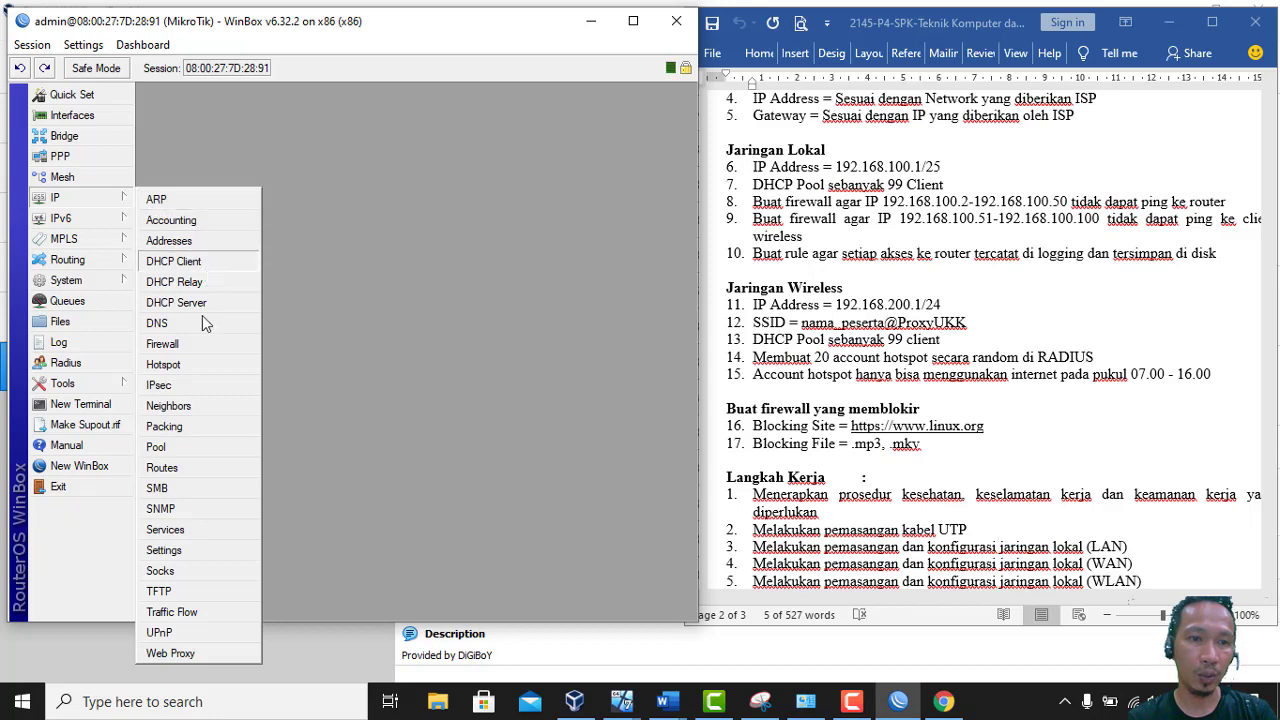
{"action": "left_click", "coordinate": [193, 368]}
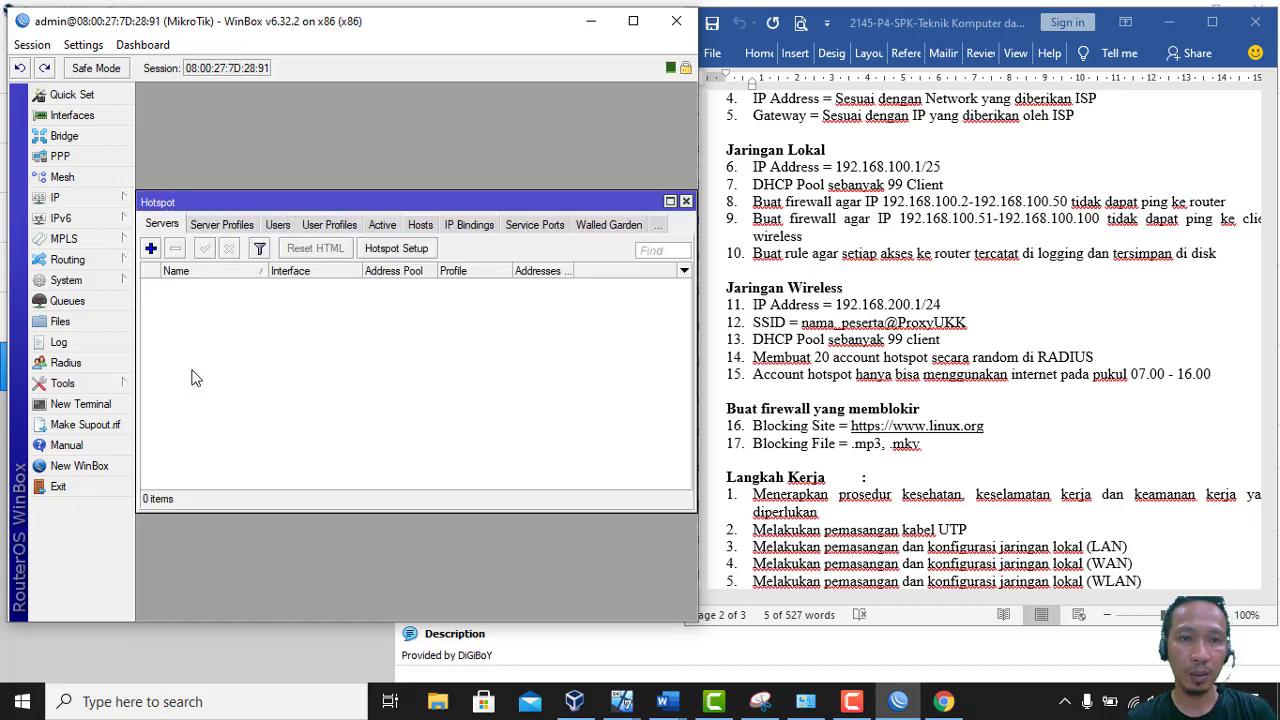
{"action": "left_click", "coordinate": [396, 250]}
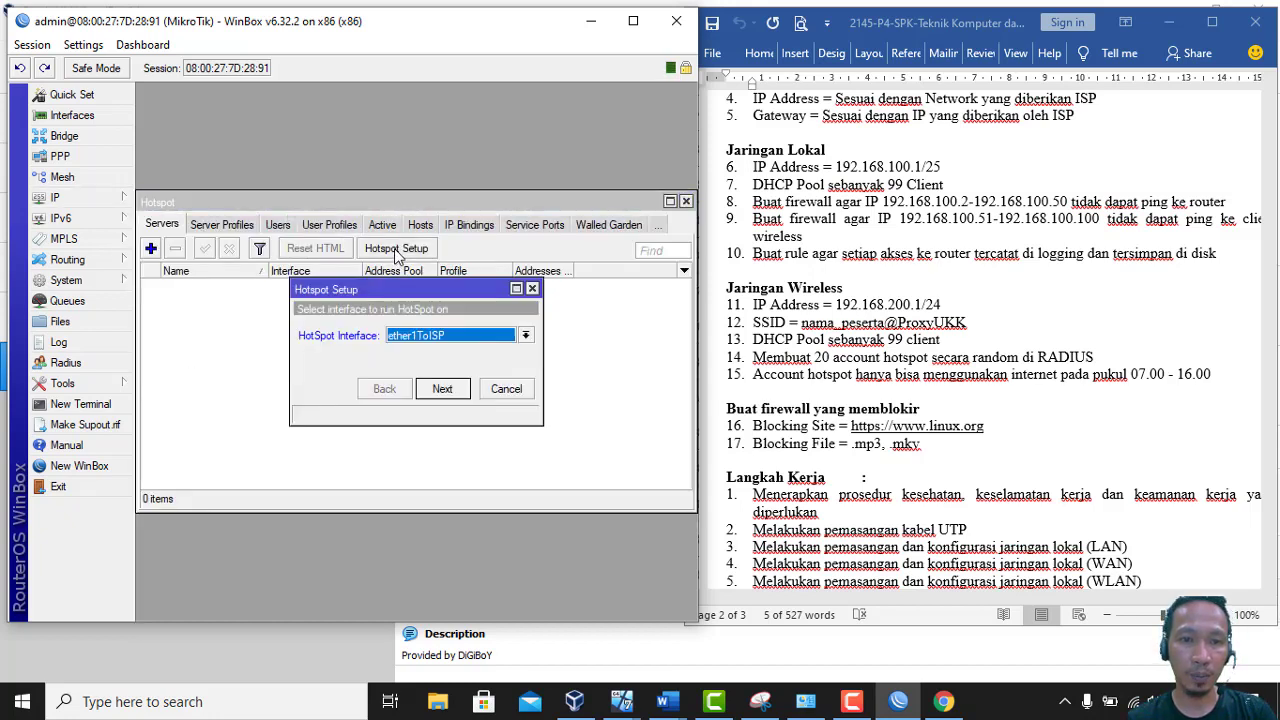
Choose ether3Hotspot with network 192.168.200.1/24 and end the address pool at 192.168.200.100
{"action": "left_click", "coordinate": [503, 340]}
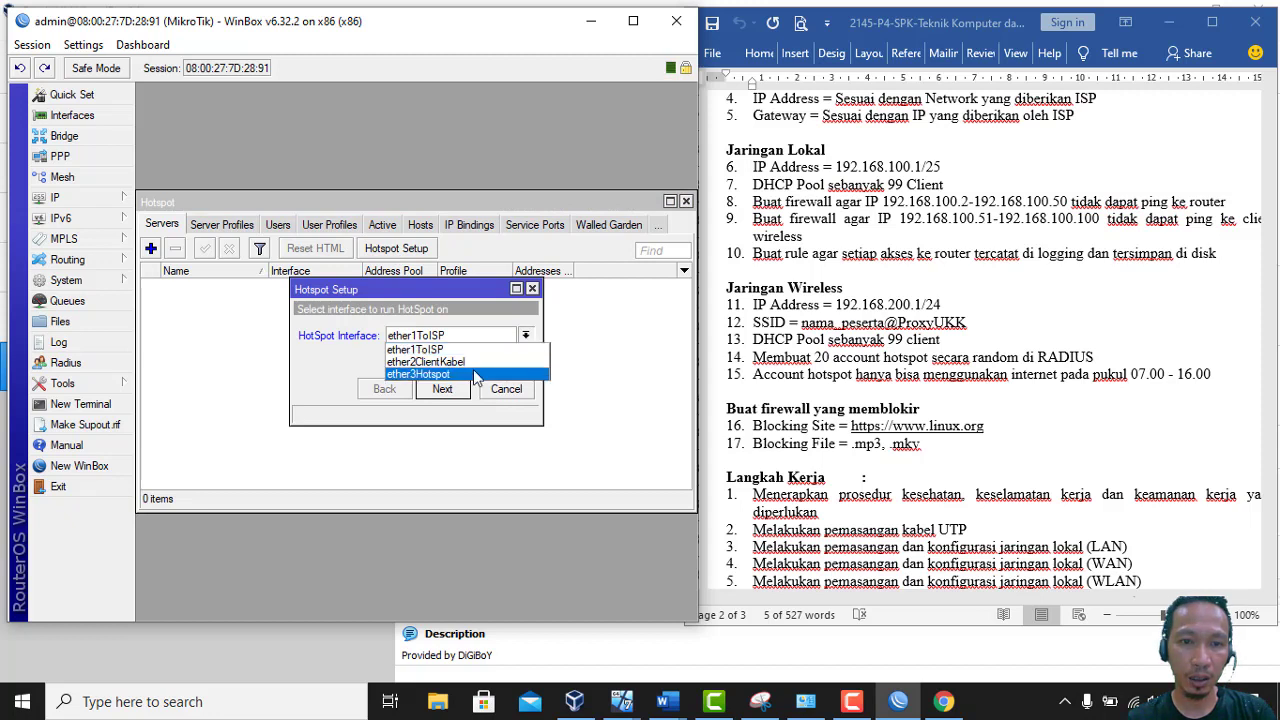
{"action": "left_click", "coordinate": [476, 376]}
{"action": "left_click", "coordinate": [462, 390]}
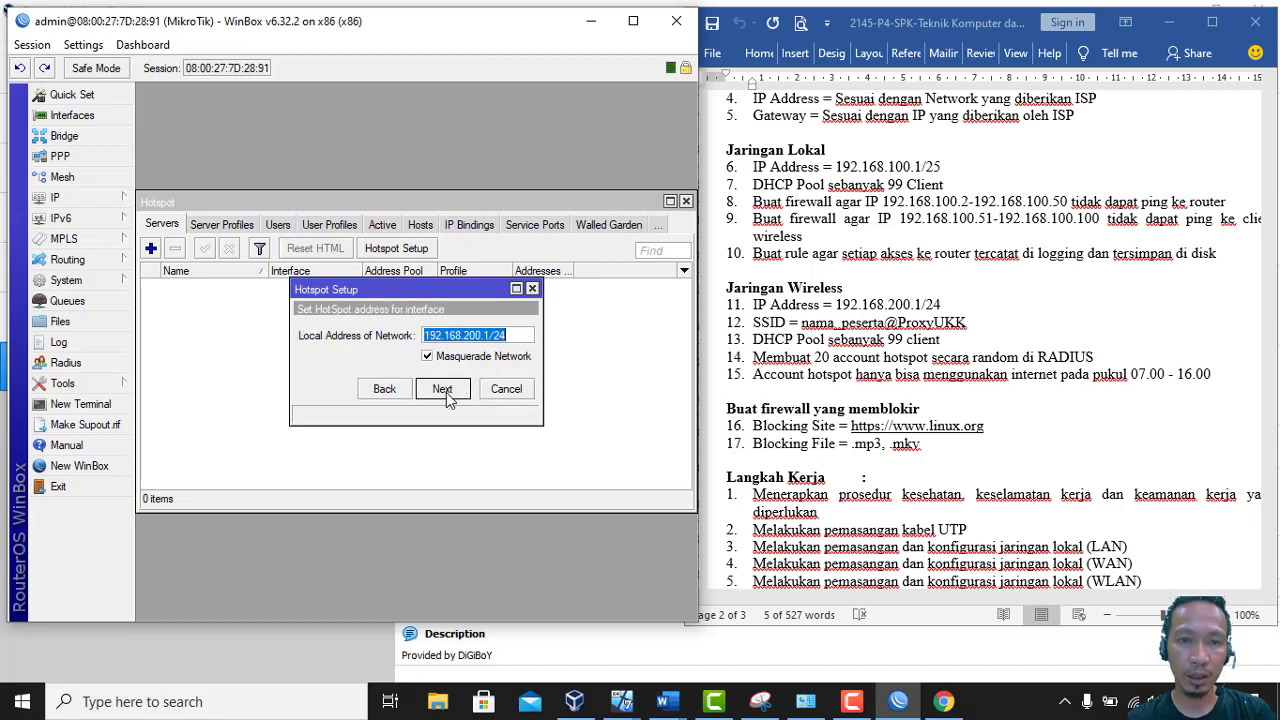
{"action": "left_click", "coordinate": [447, 396]}
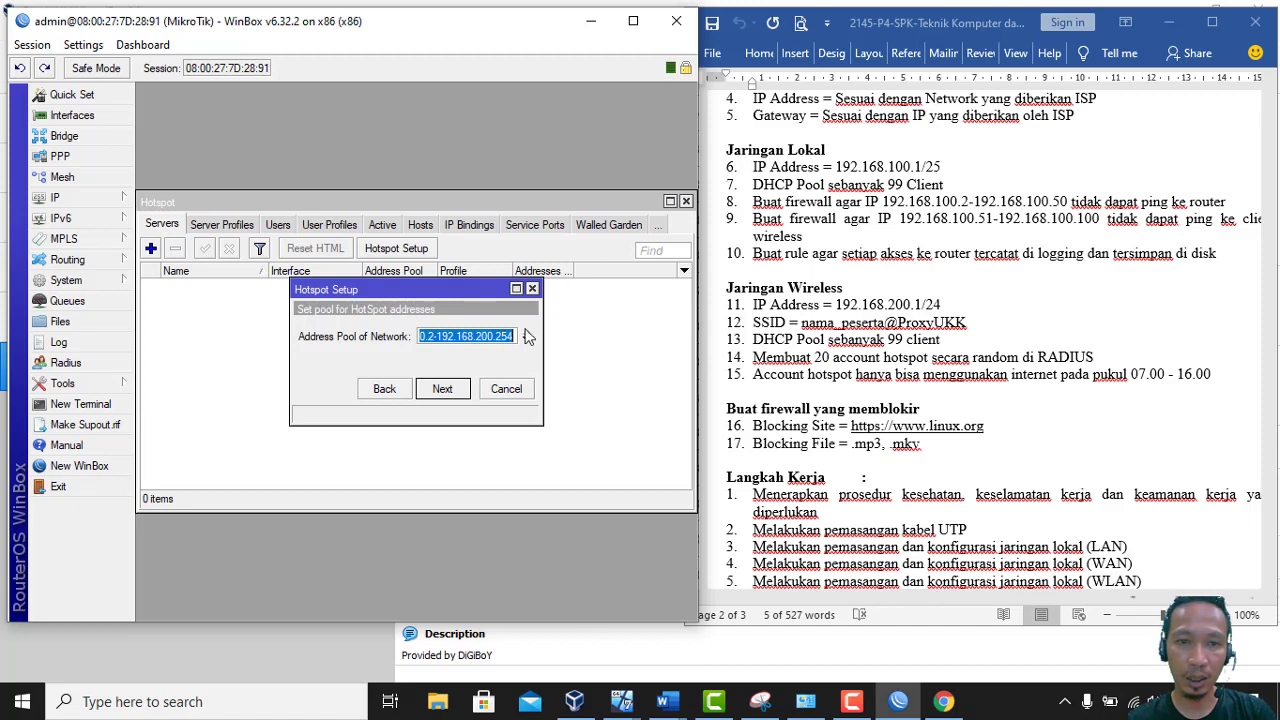
{"action": "left_click", "coordinate": [514, 336]}
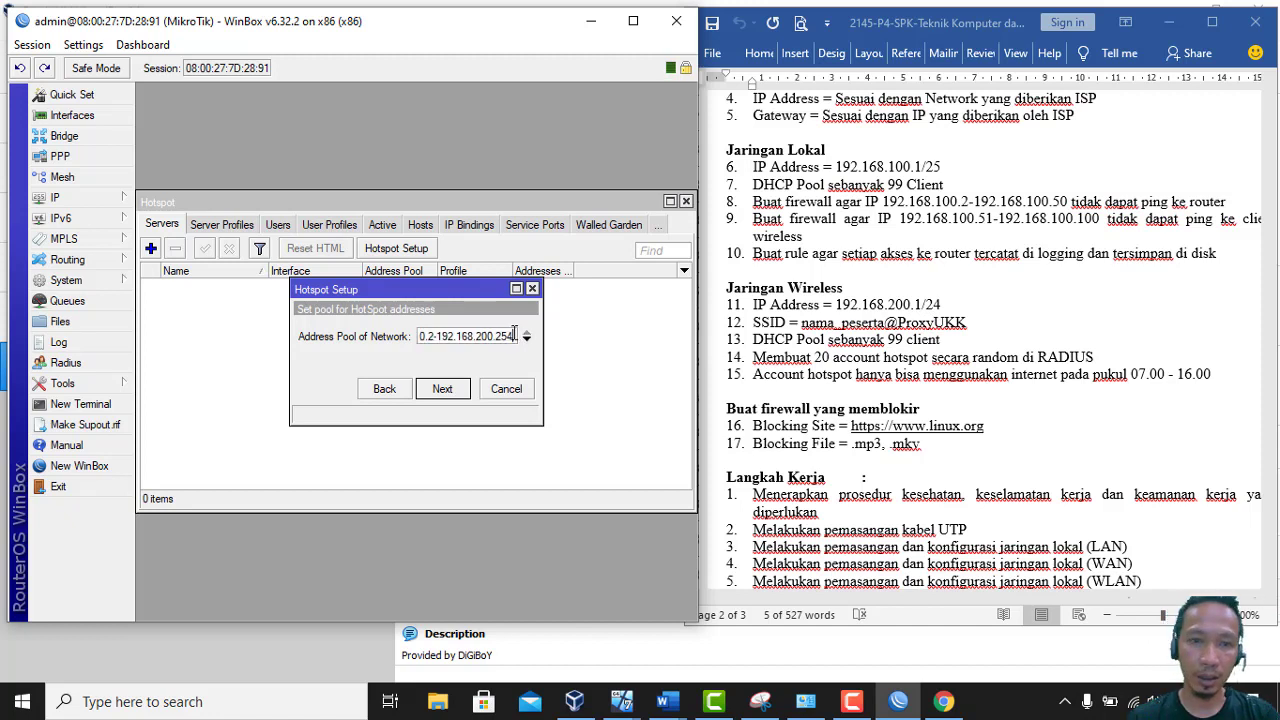
{"action": "key", "text": "BackSpace"}
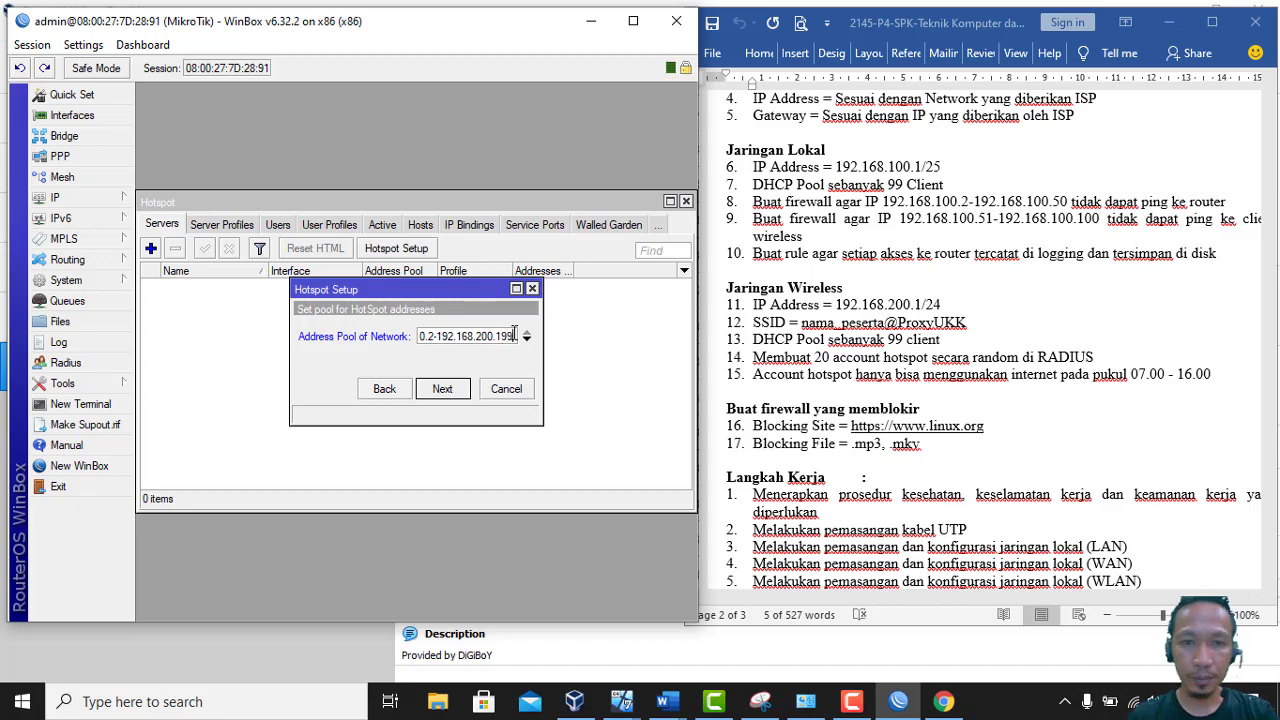
{"action": "type", "text": "1"}
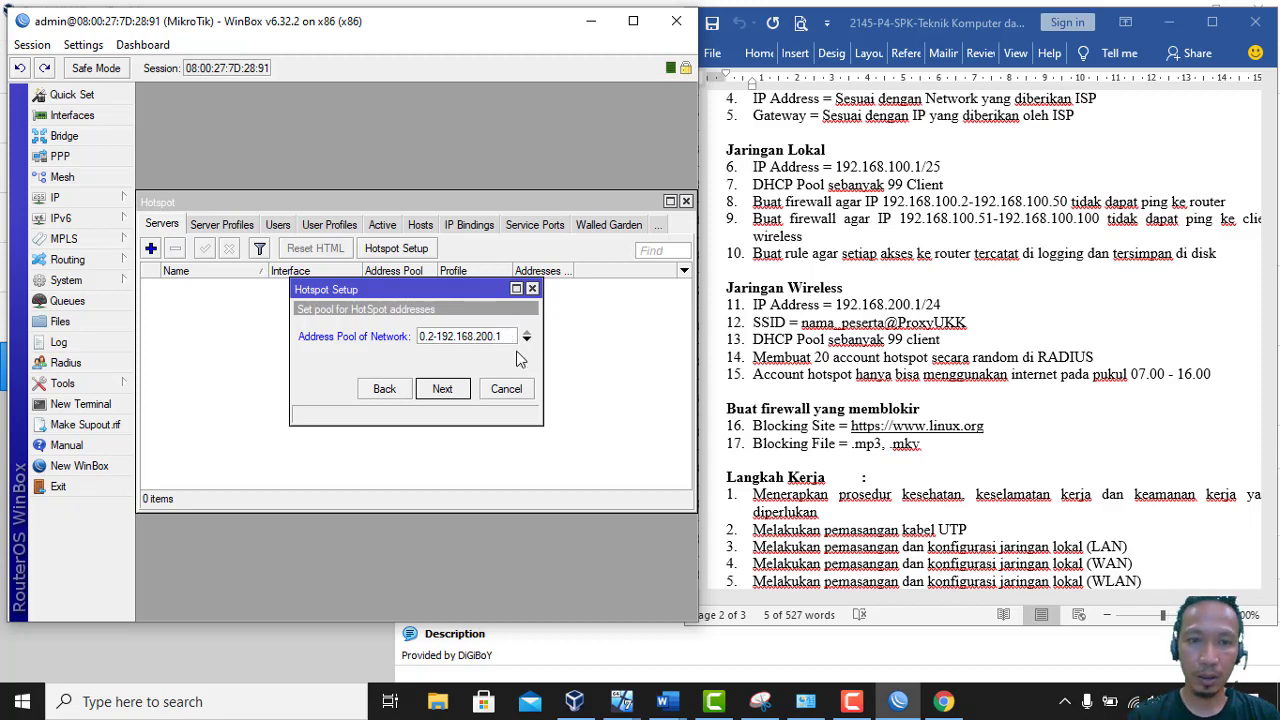
{"action": "type", "text": "00"}
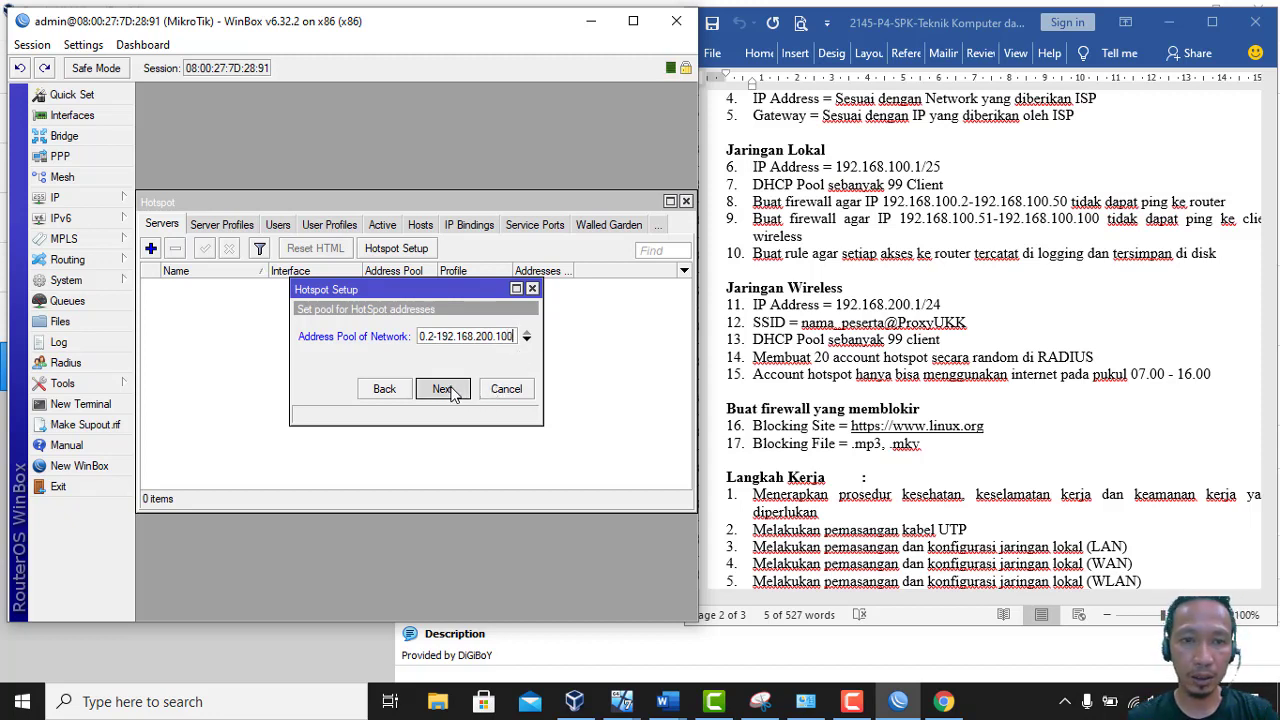
{"action": "left_click", "coordinate": [442, 389]}
Accept the default certificate, SMTP, DNS servers and DNS name, set the hotspot user's password, and finish
{"action": "left_click", "coordinate": [442, 389]}
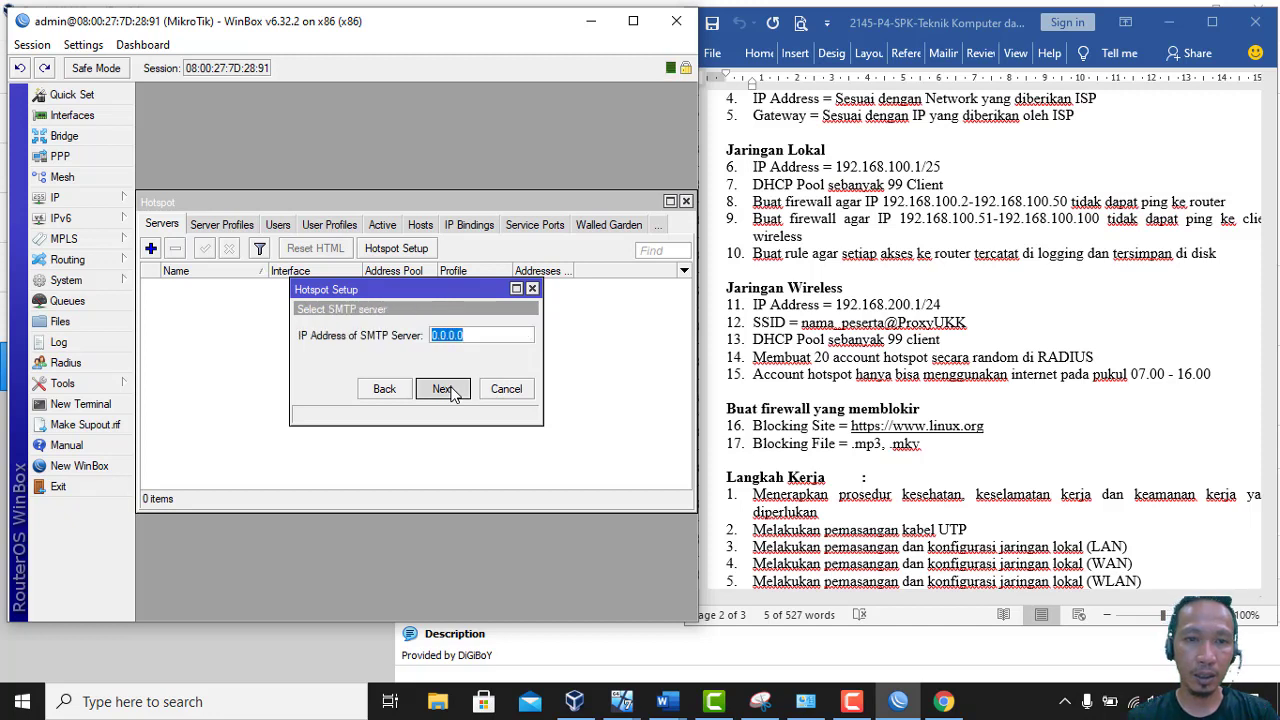
{"action": "left_click", "coordinate": [442, 389]}
{"action": "left_click", "coordinate": [442, 390]}
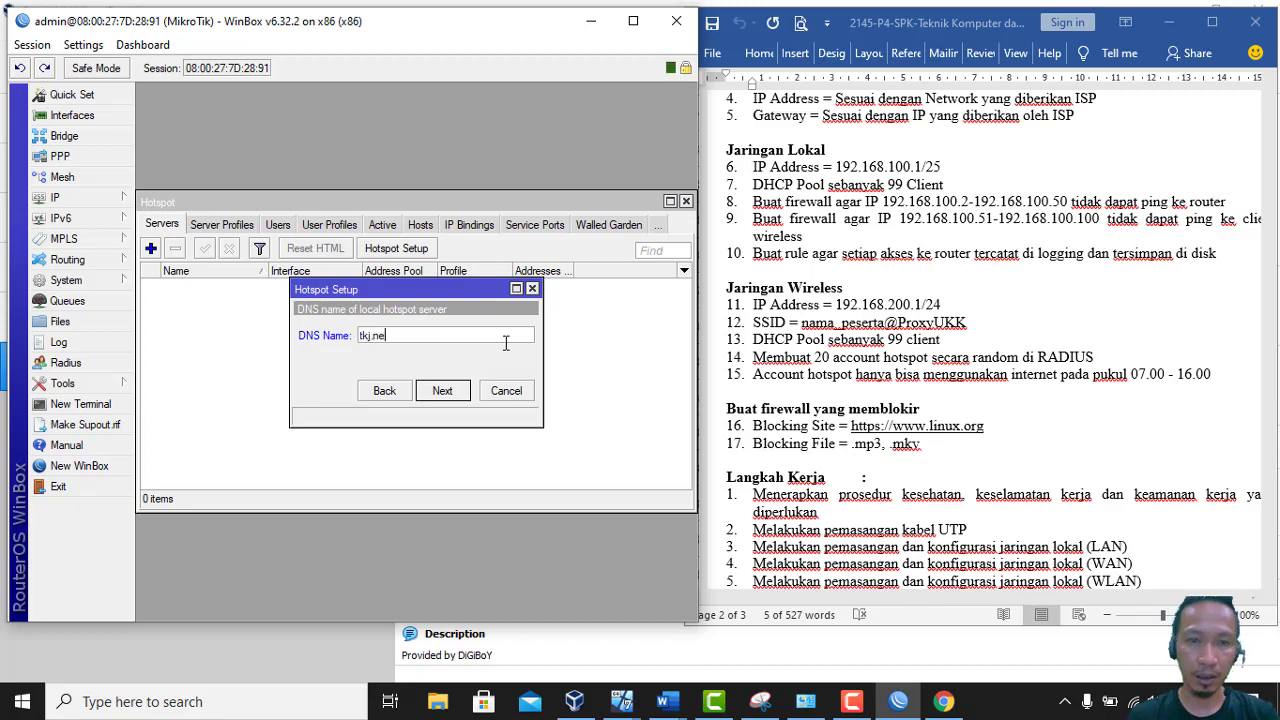
{"action": "left_click", "coordinate": [446, 391]}
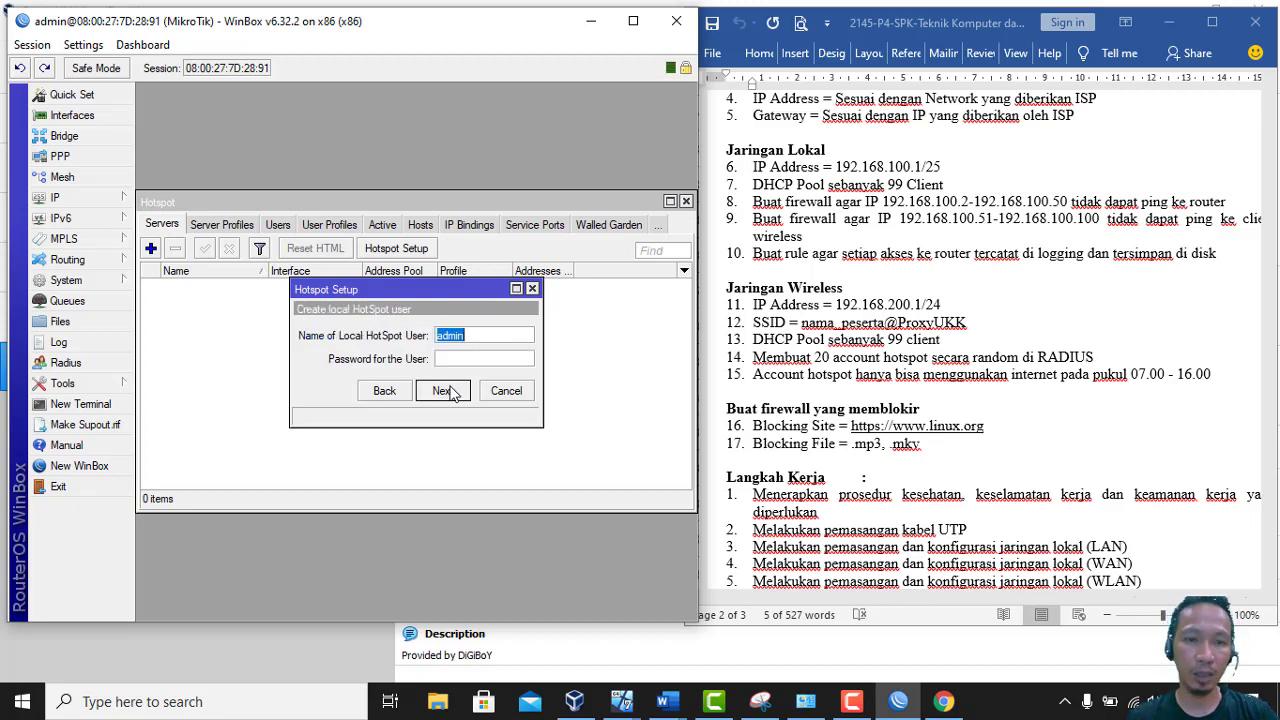
{"action": "key", "text": "Tab"}
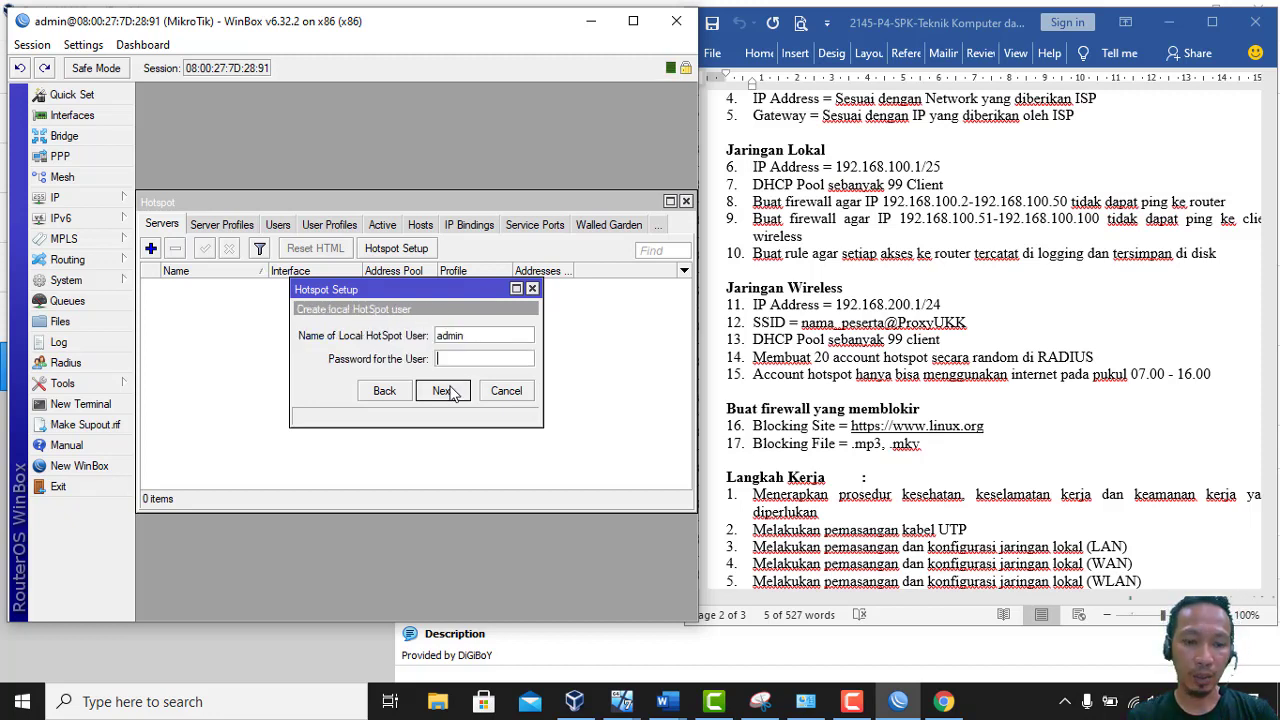
{"action": "type", "text": "admin"}
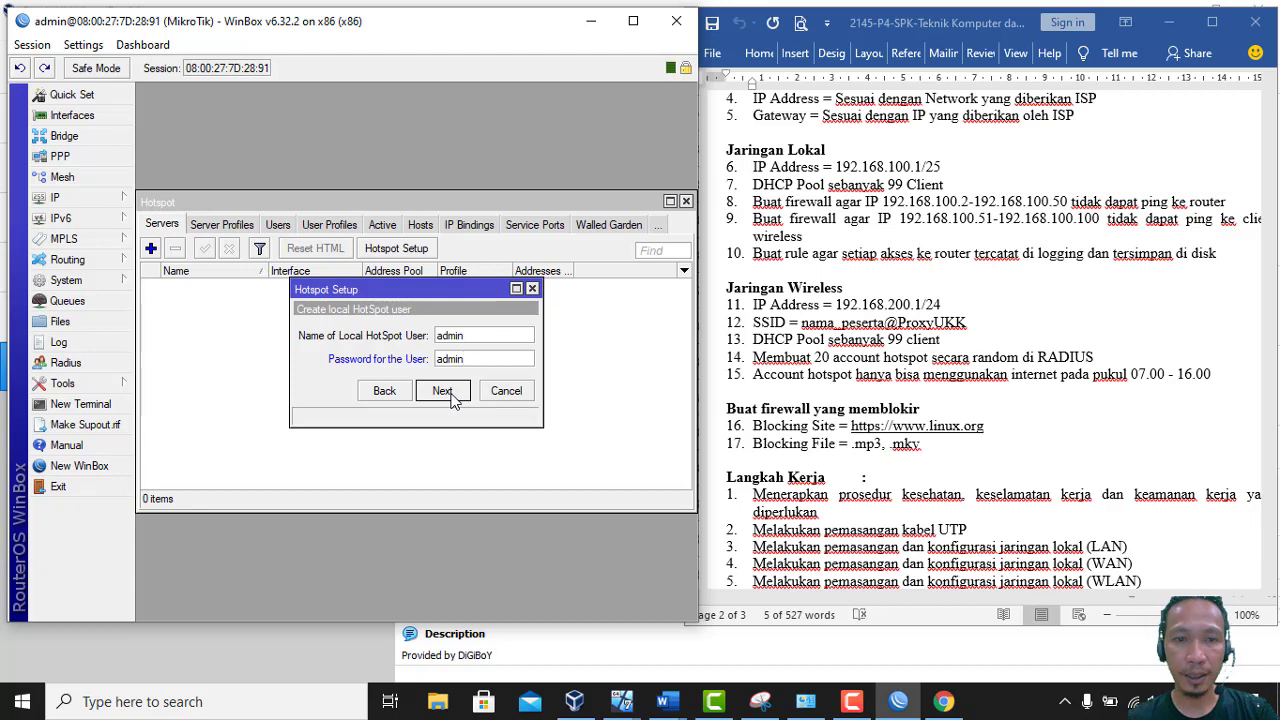
{"action": "left_click", "coordinate": [442, 391]}
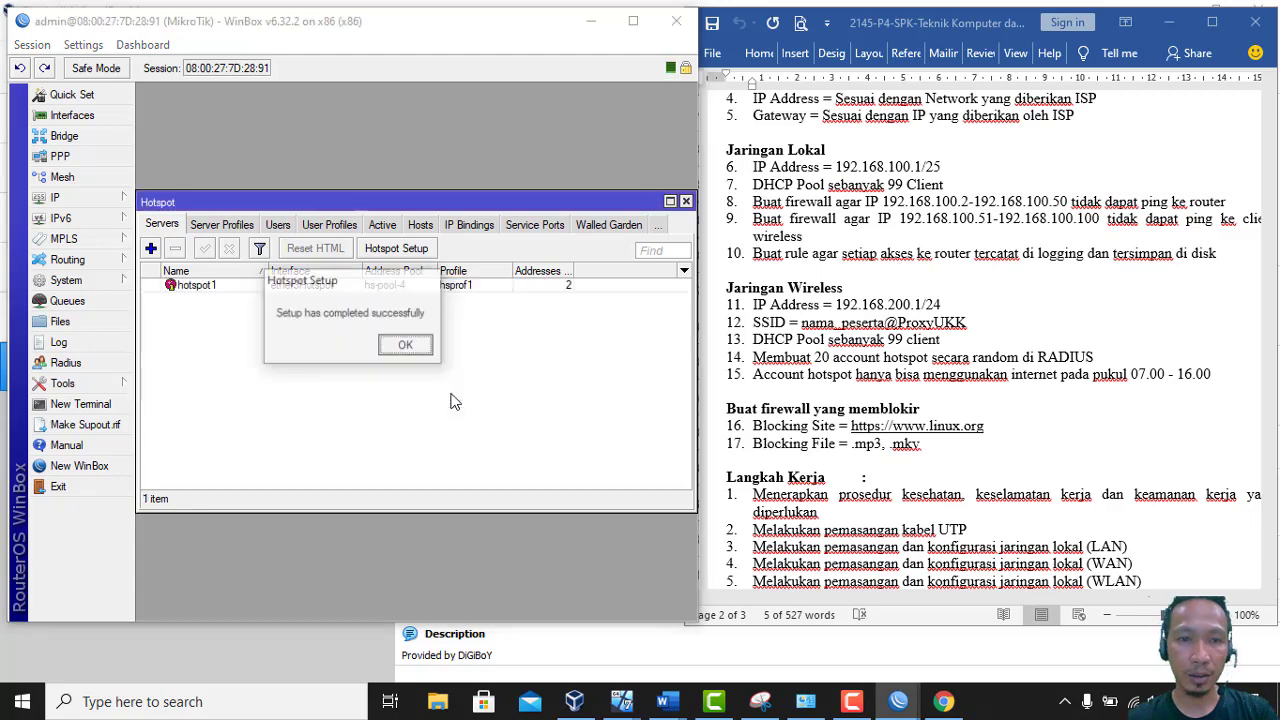
{"action": "left_click", "coordinate": [418, 346]}
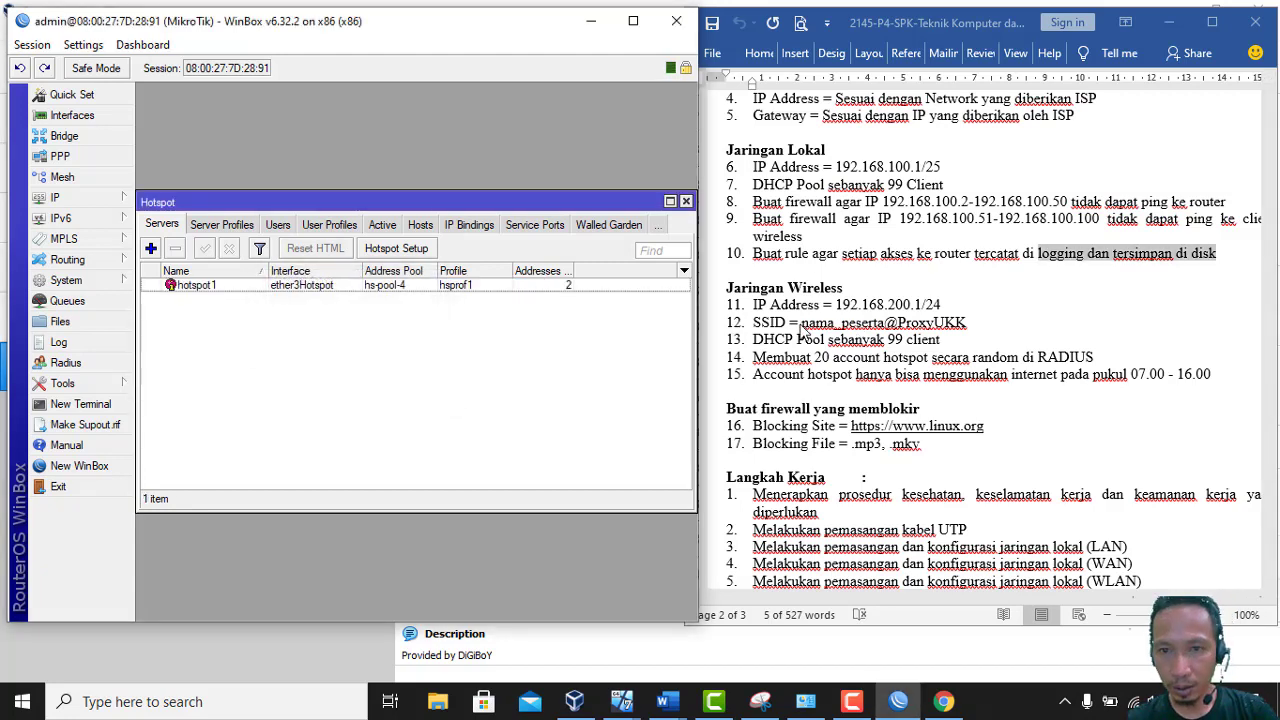
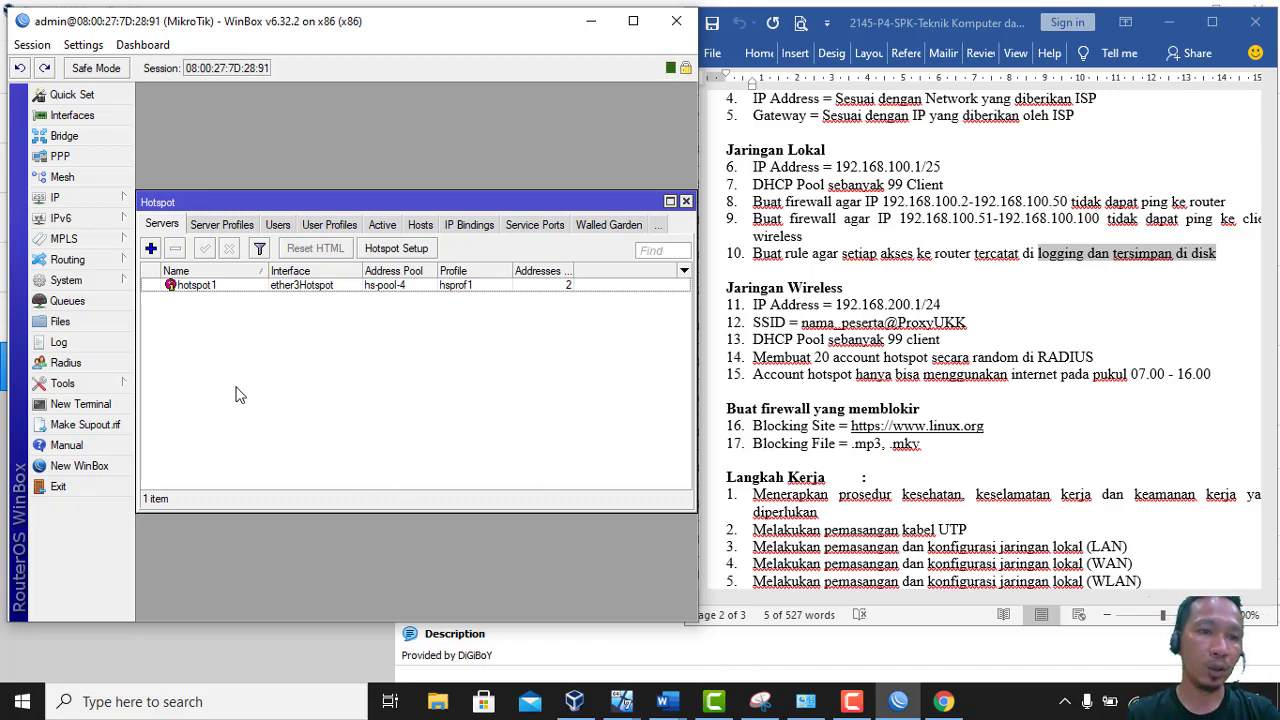
Select the user-manager1 entry in the File List, then close File List and the Hotspot window
{"action": "left_click", "coordinate": [62, 321]}
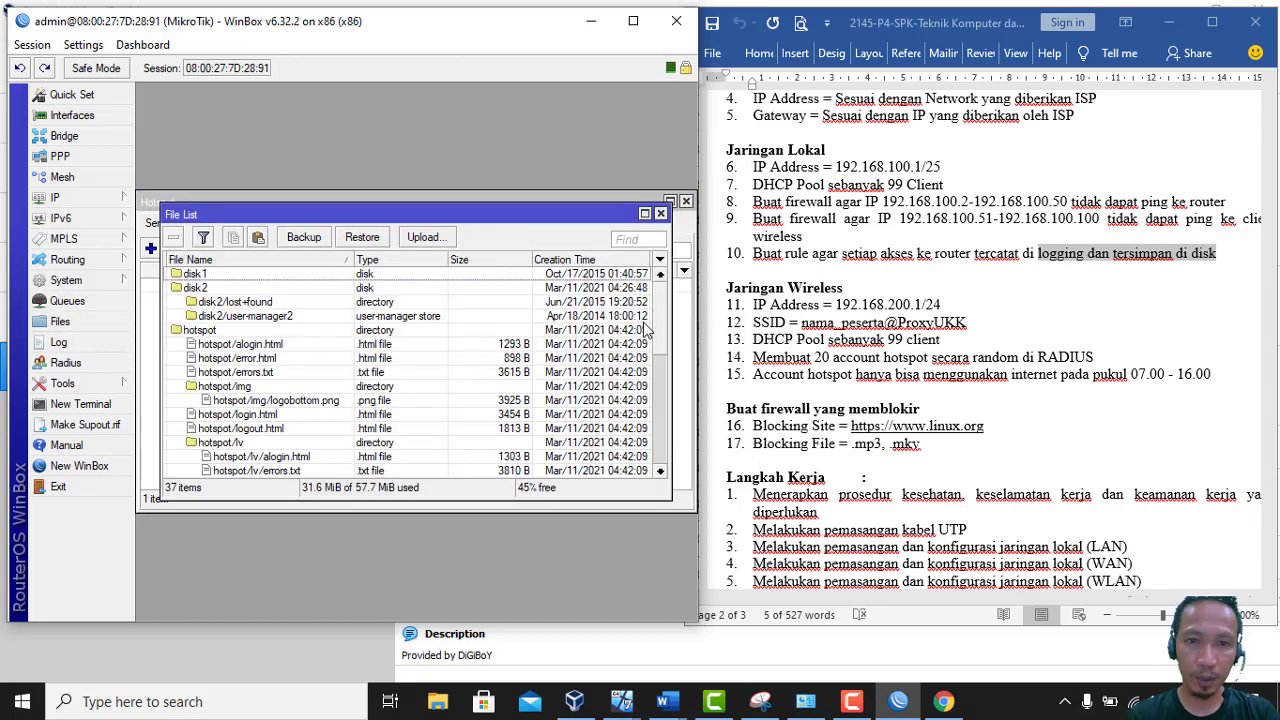
{"action": "left_click_drag", "start_coordinate": [663, 325], "coordinate": [677, 444]}
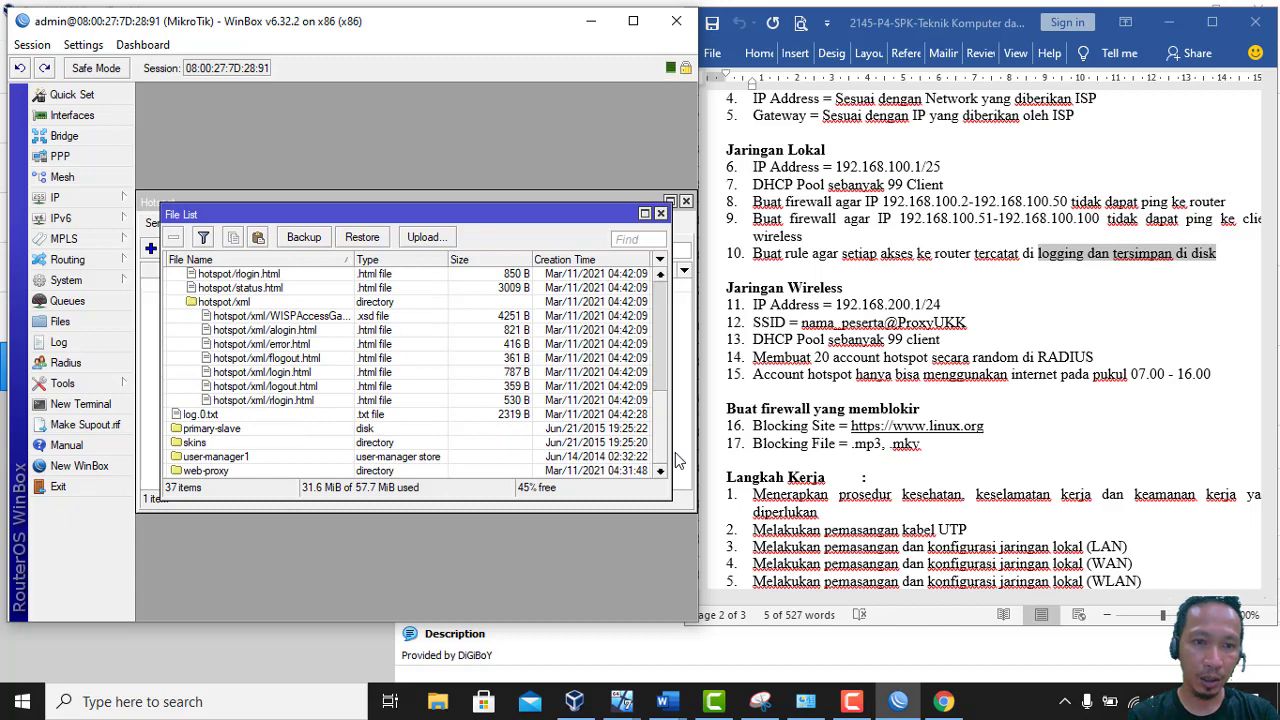
{"action": "left_click", "coordinate": [313, 458]}
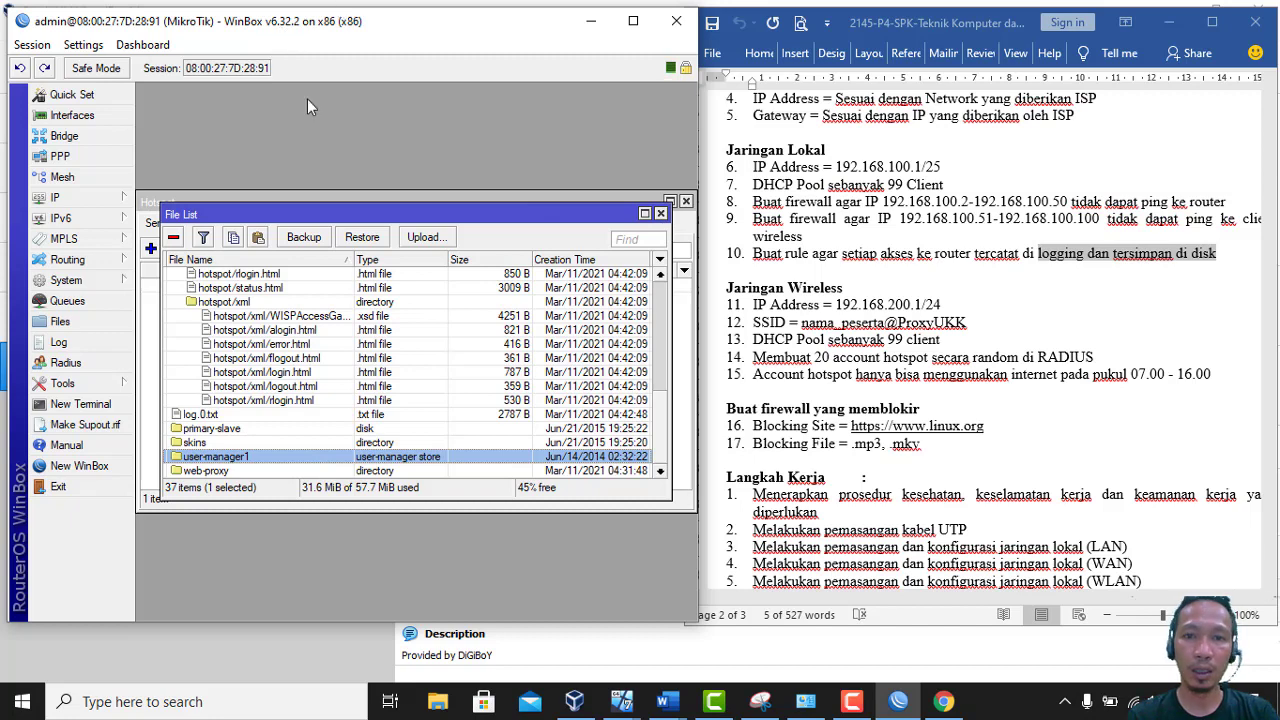
{"action": "left_click", "coordinate": [661, 215]}
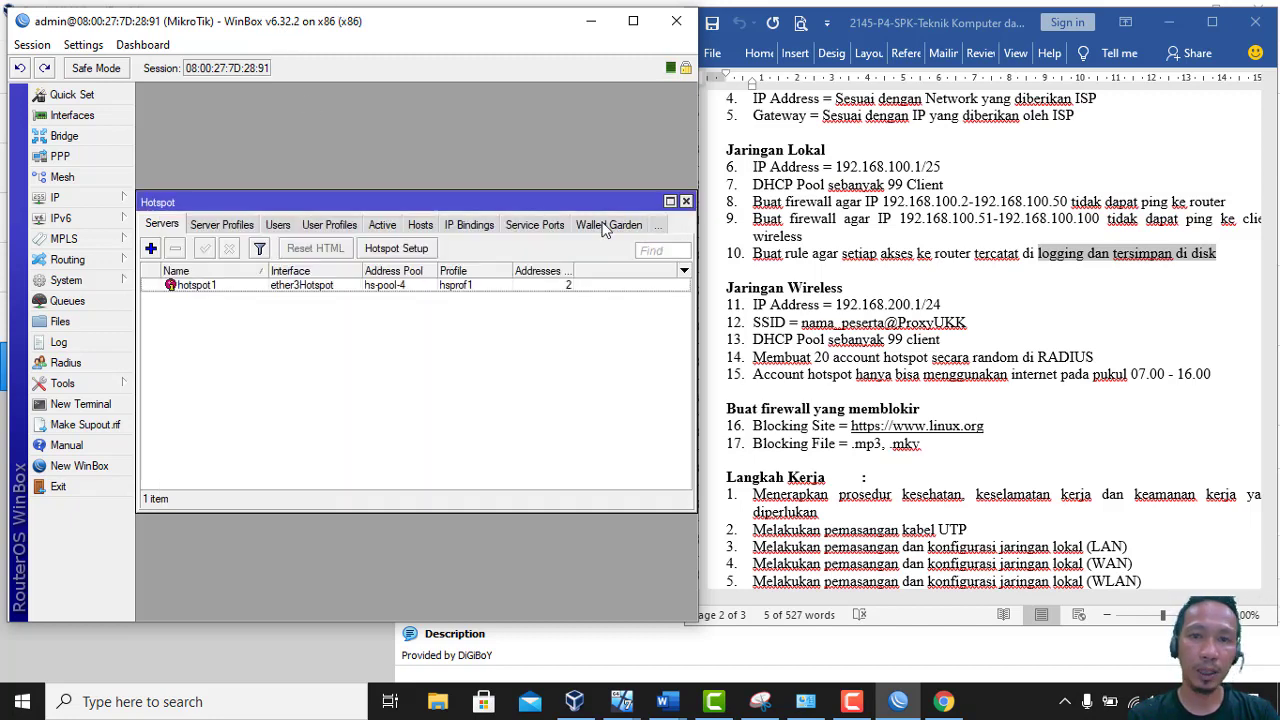
{"action": "left_click", "coordinate": [686, 202]}
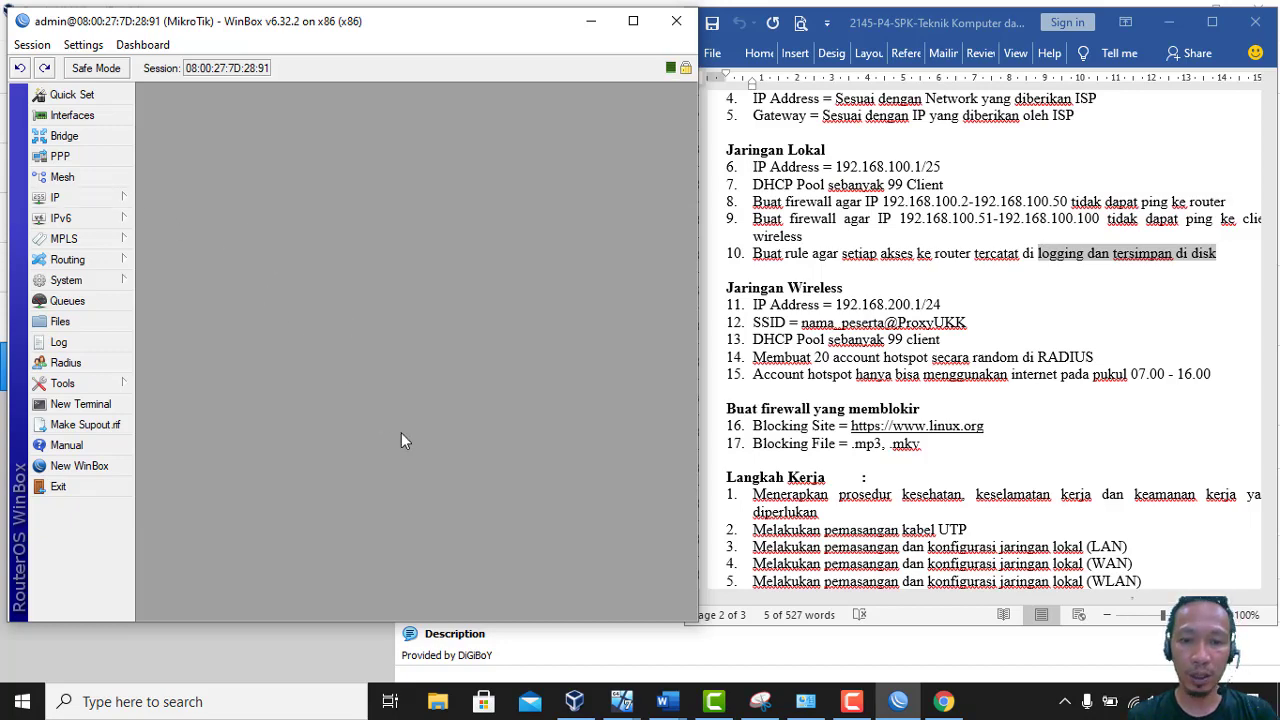
{"action": "left_click", "coordinate": [943, 701]}
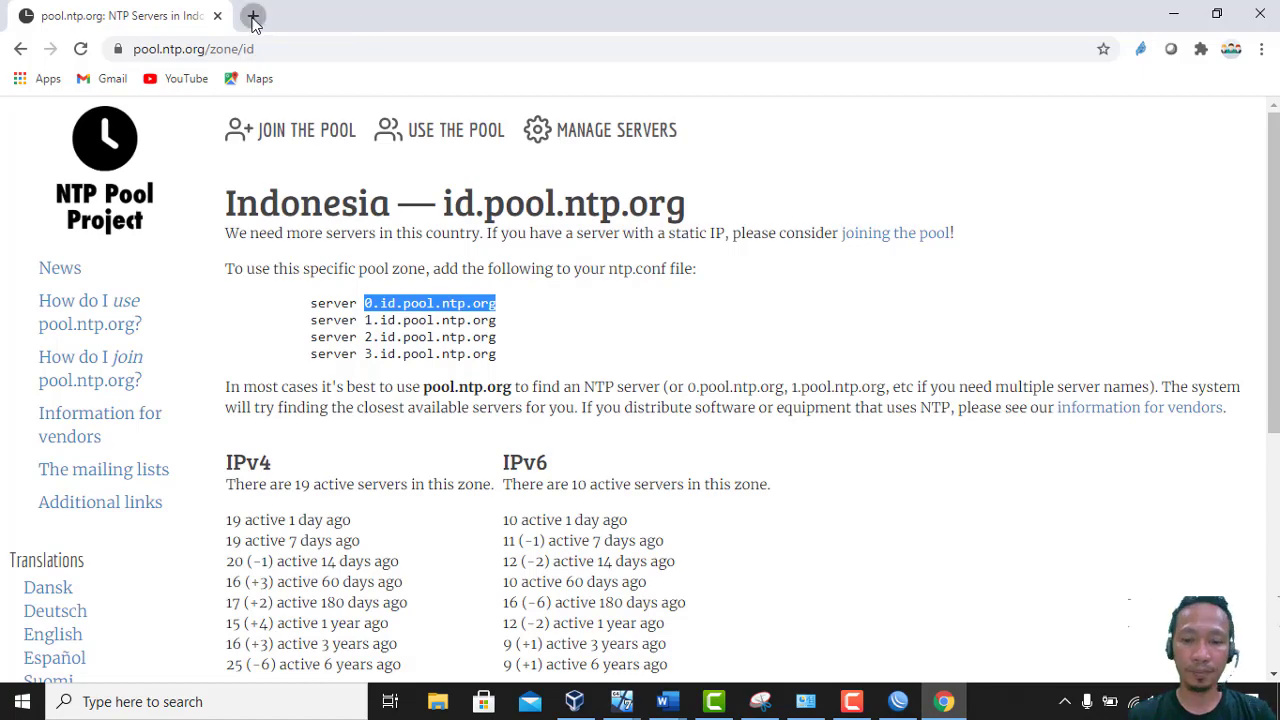
Search for the MikroTik download page in a new Chrome tab and open its Downloads link
{"action": "left_click", "coordinate": [253, 16]}
{"action": "type", "text": "mik"}
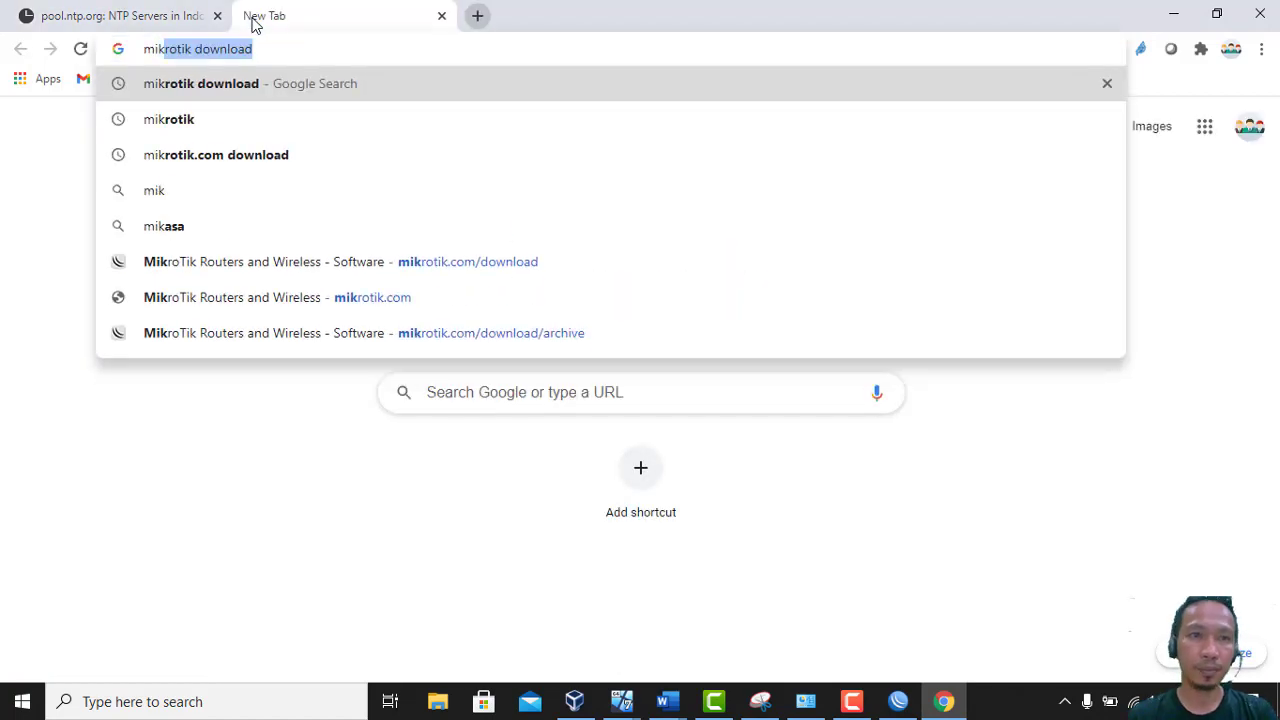
{"action": "key", "text": "Return"}
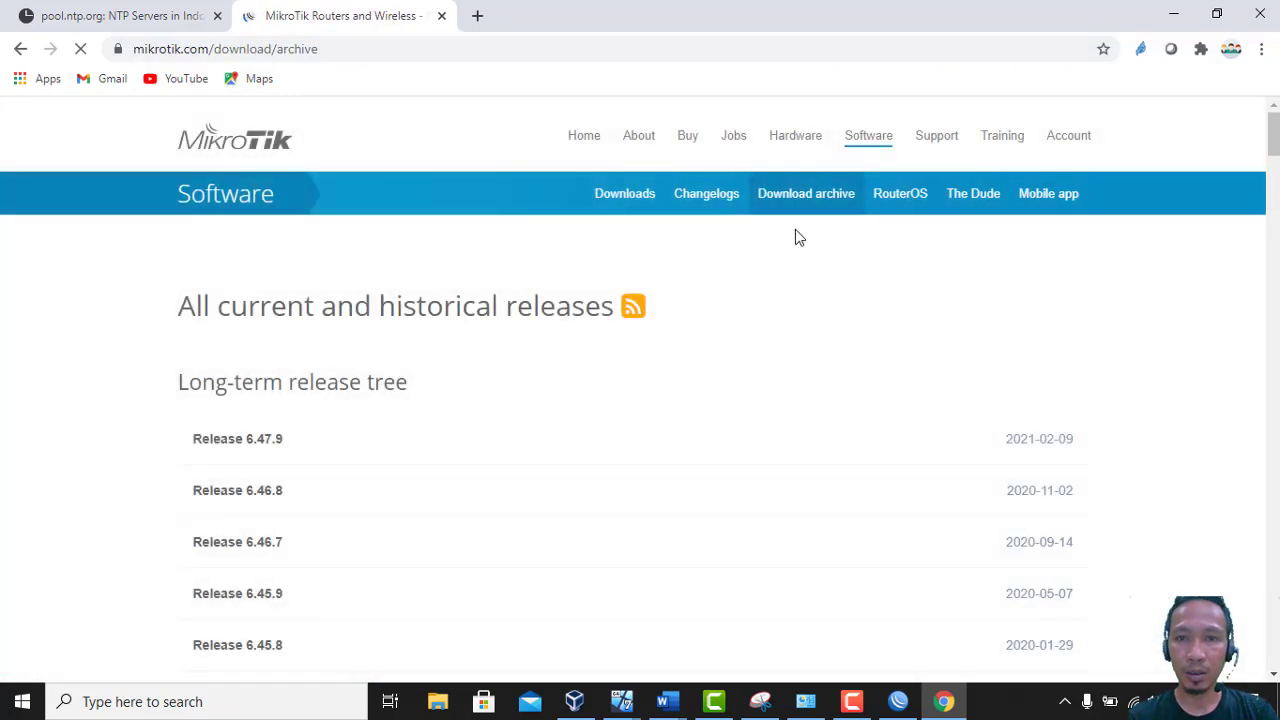
{"action": "left_click", "coordinate": [617, 203]}
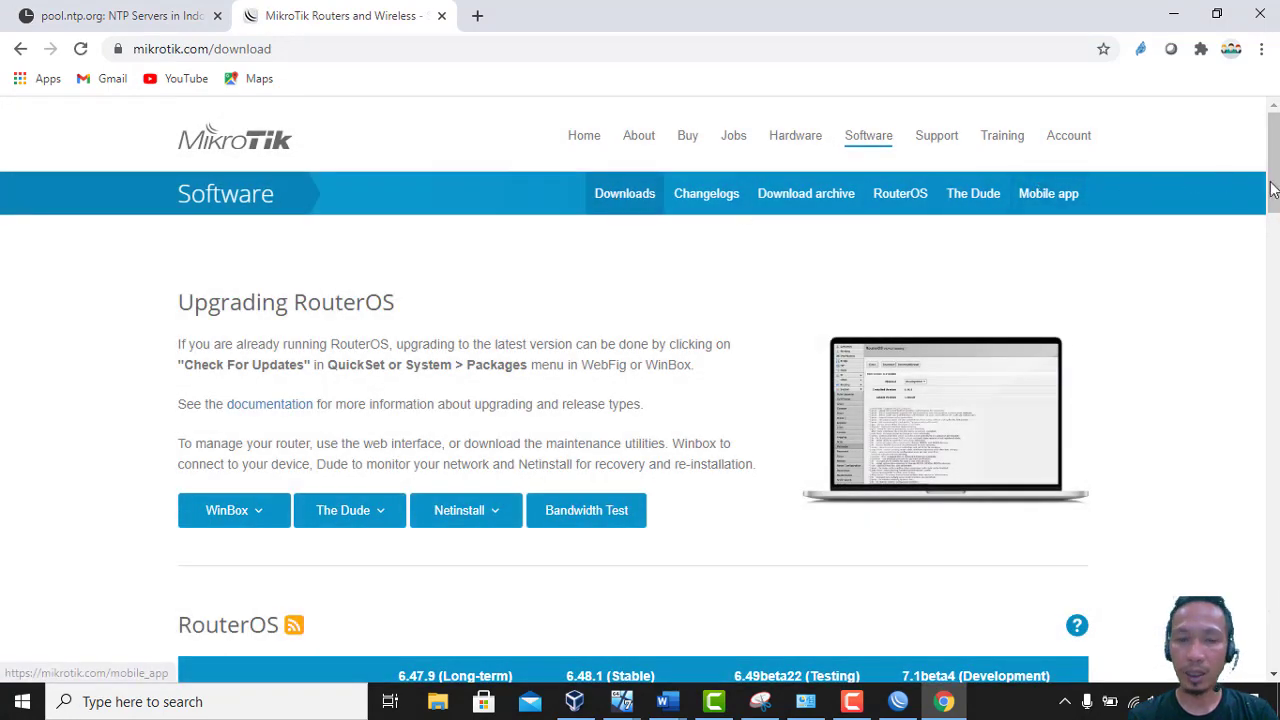
{"action": "left_click_drag", "start_coordinate": [1275, 188], "coordinate": [1275, 312]}
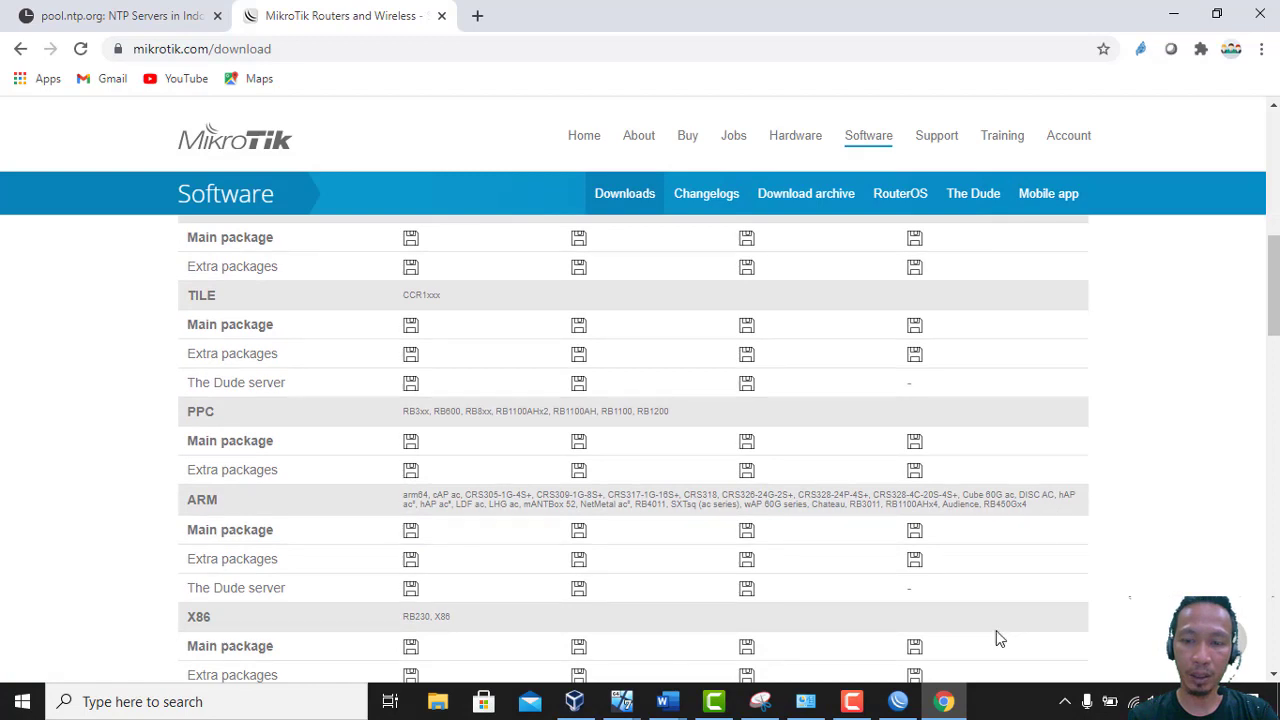
Nudge the WinBox window and scroll the download page to the X86 RouterOS package rows
{"action": "left_click", "coordinate": [895, 702]}
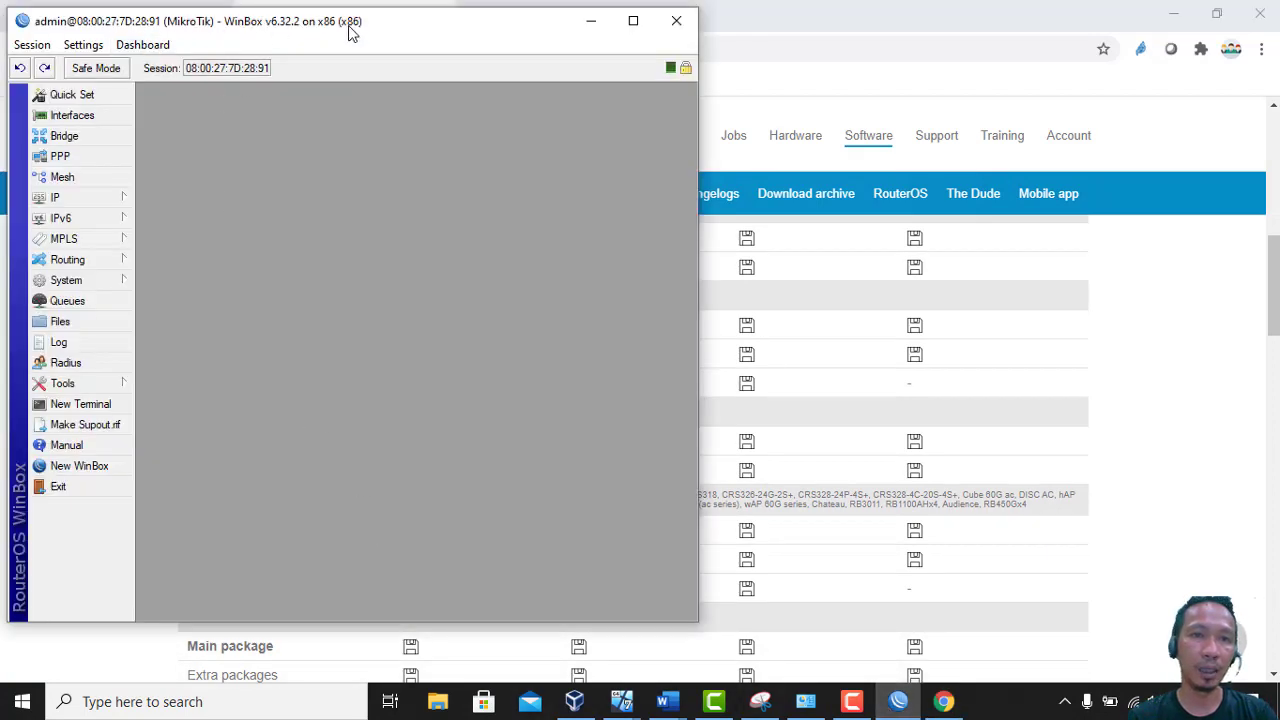
{"action": "mouse_move", "coordinate": [330, 27]}
{"action": "left_mouse_down"}
{"action": "mouse_move", "coordinate": [366, 37]}
{"action": "mouse_move", "coordinate": [332, 29]}
{"action": "left_mouse_up"}
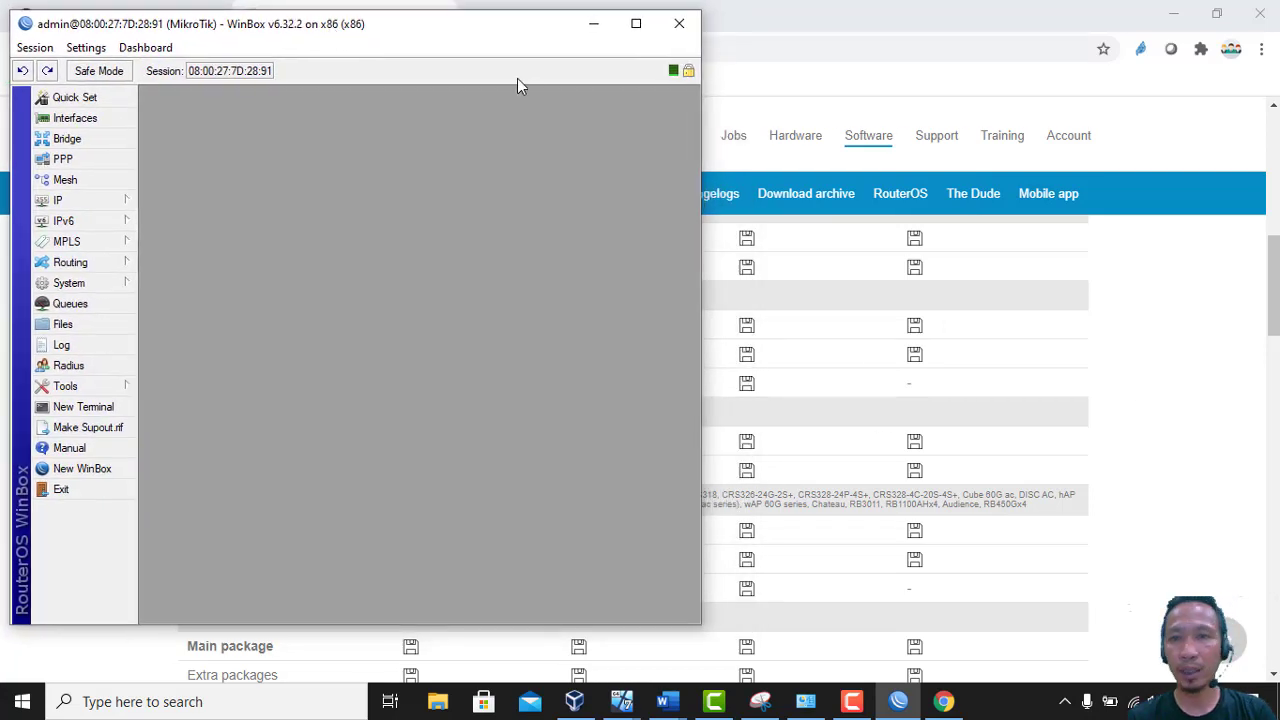
{"action": "left_click", "coordinate": [871, 29]}
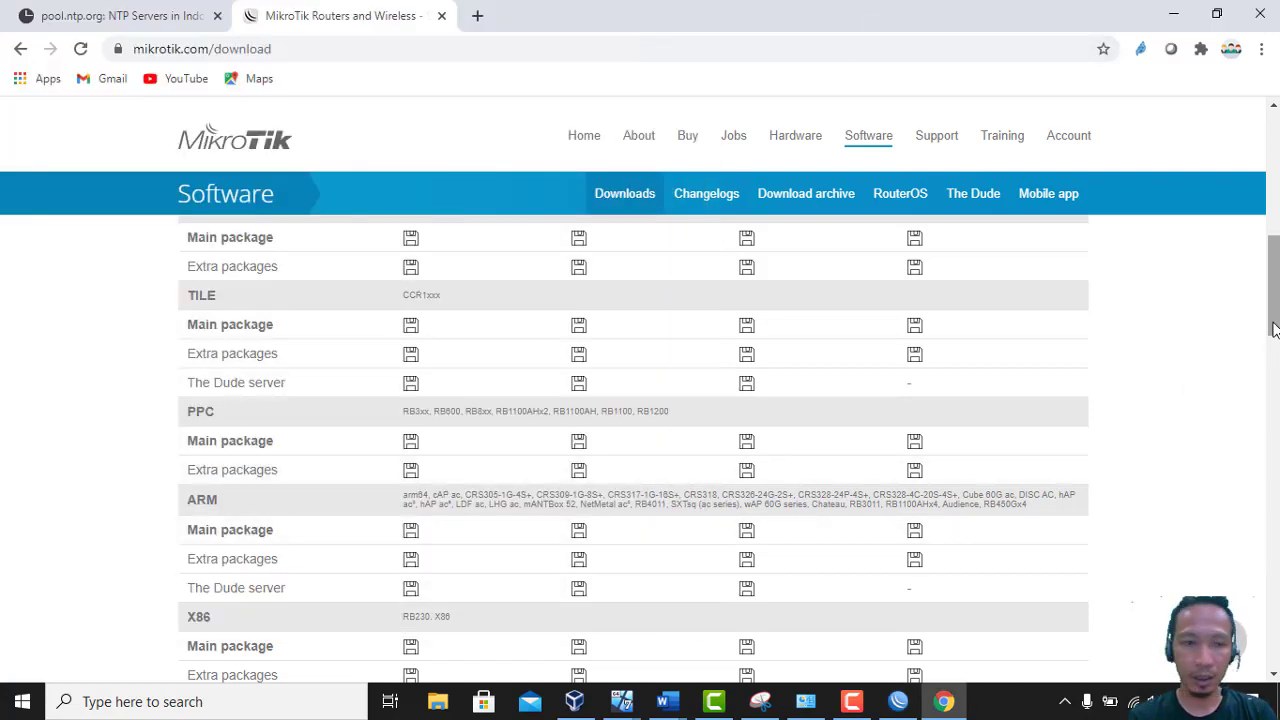
{"action": "left_click_drag", "start_coordinate": [1274, 330], "coordinate": [1274, 366]}
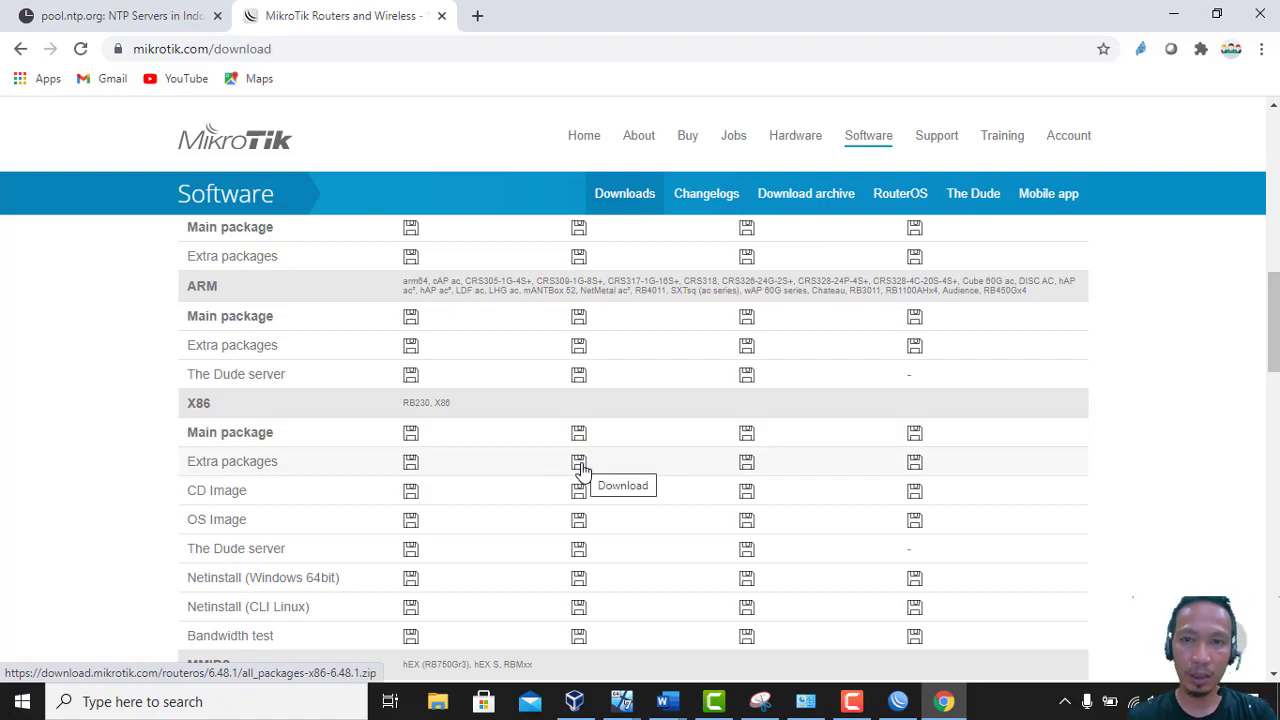
{"action": "left_click", "coordinate": [898, 703]}
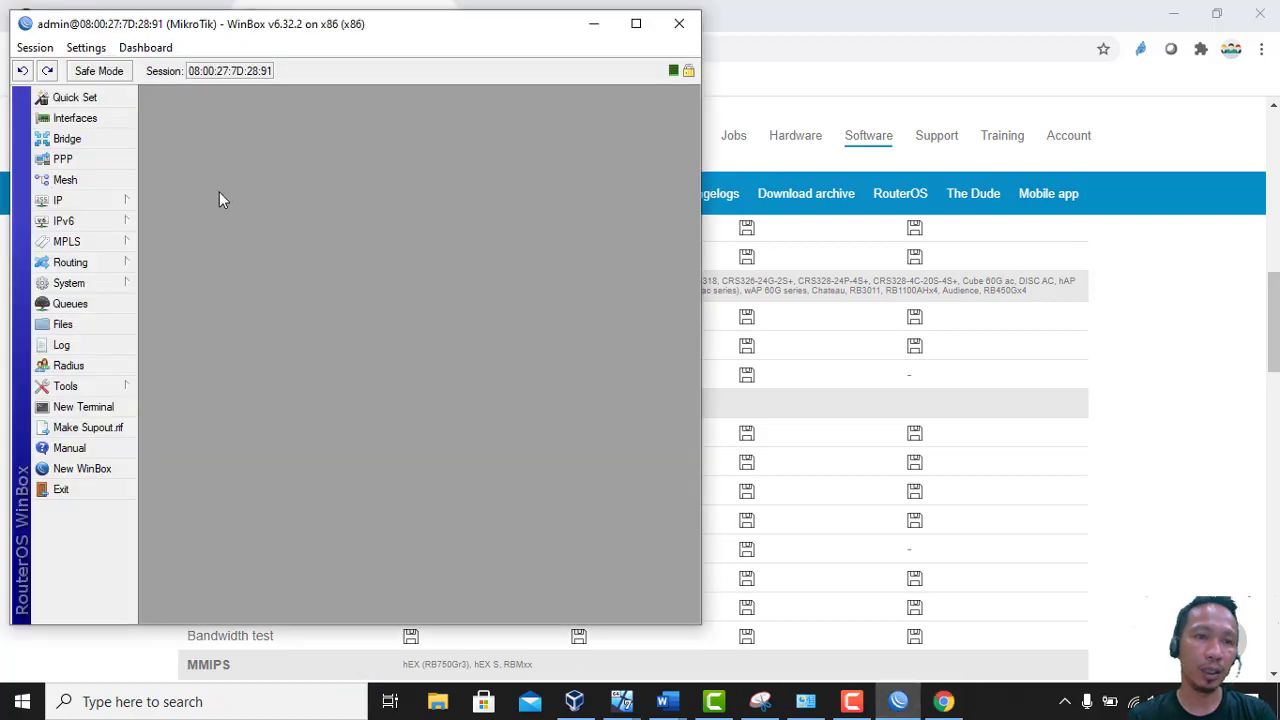
Minimize the browser, Word and VirtualBox, move WinBox right, and open System > Packages
{"action": "left_click", "coordinate": [1173, 12]}
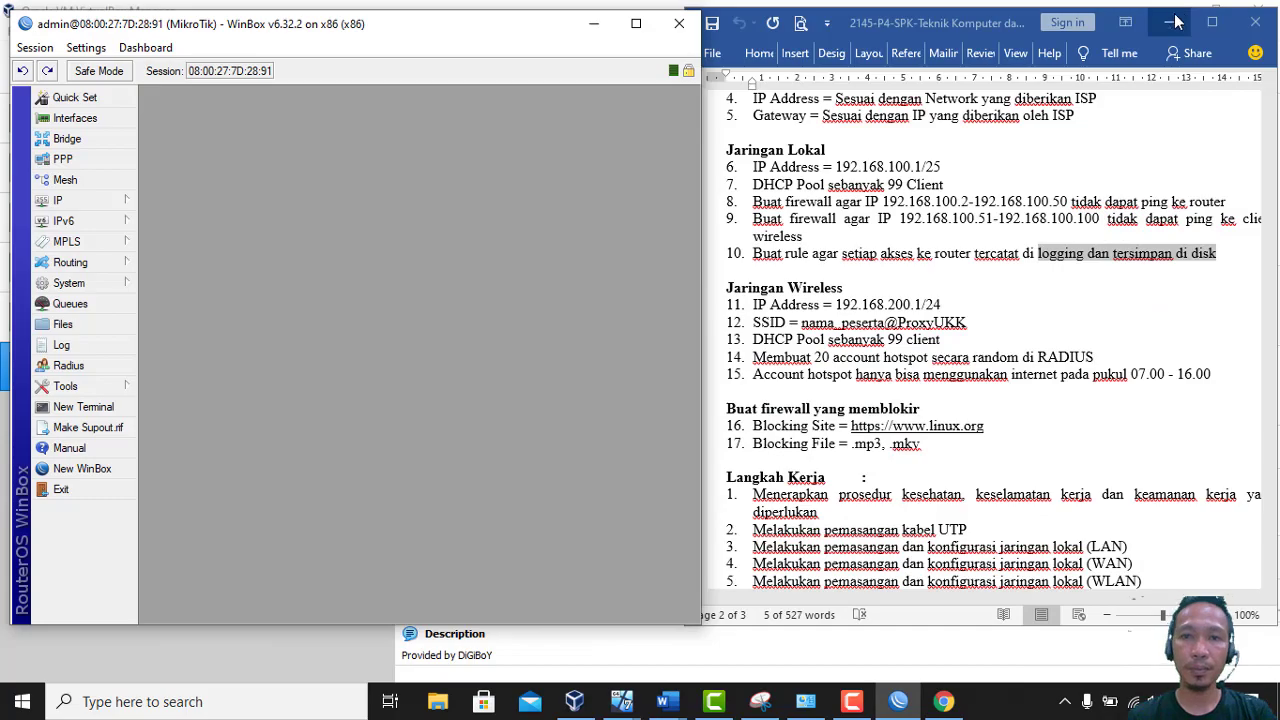
{"action": "left_click", "coordinate": [1173, 22]}
{"action": "left_click", "coordinate": [1175, 14]}
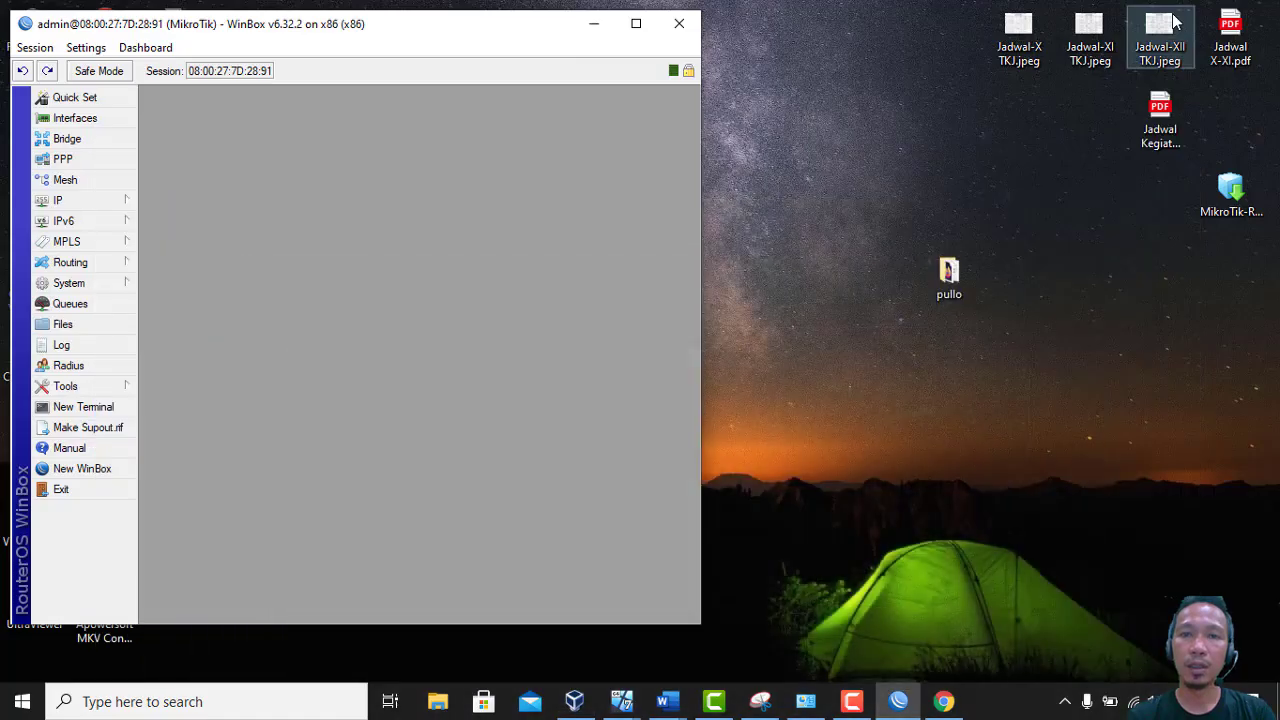
{"action": "left_click_drag", "start_coordinate": [527, 35], "coordinate": [1051, 52]}
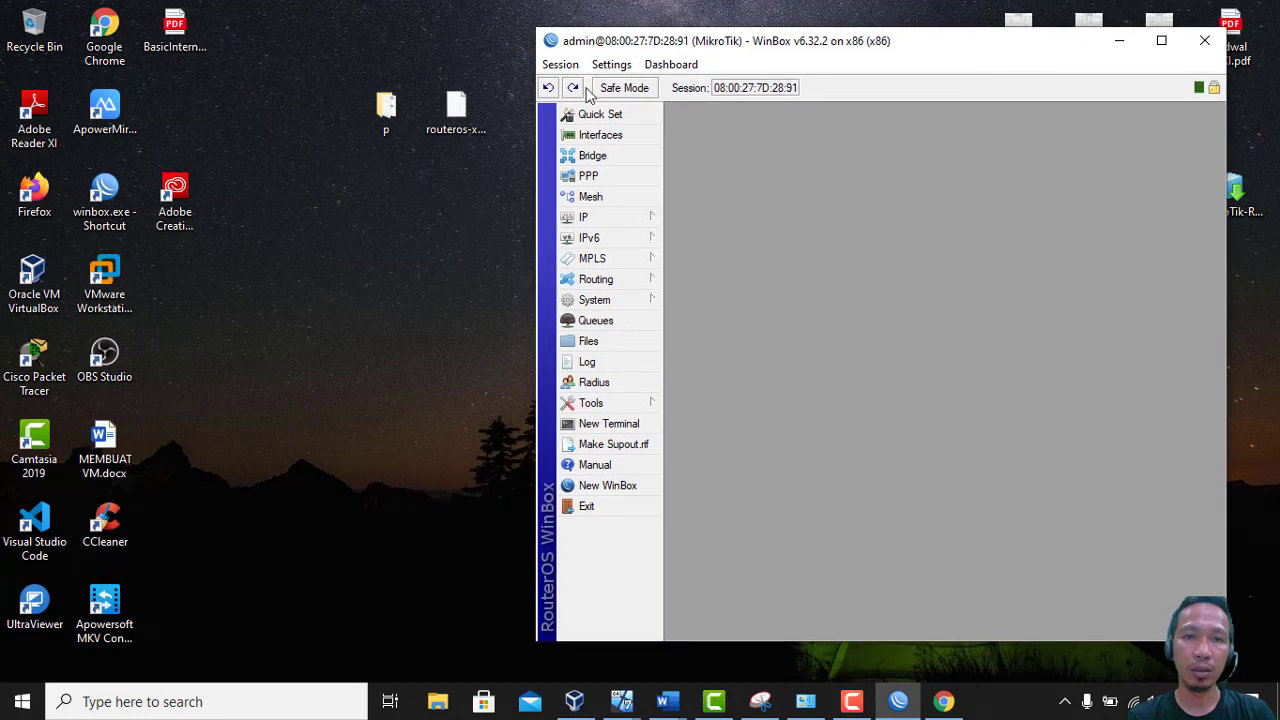
{"action": "left_click", "coordinate": [608, 299]}
{"action": "left_click", "coordinate": [714, 387]}
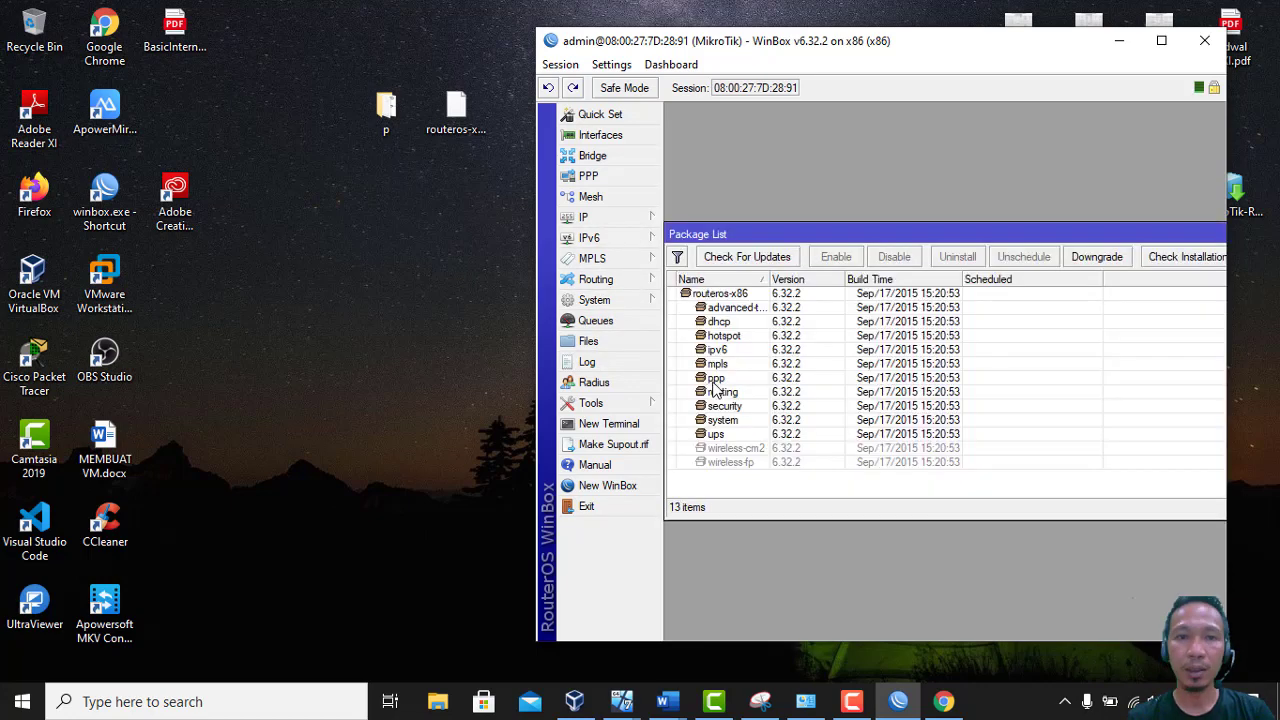
Upload routeros-x86-6.48.1.npk by dragging it from the desktop into WinBox
{"action": "left_click", "coordinate": [443, 108]}
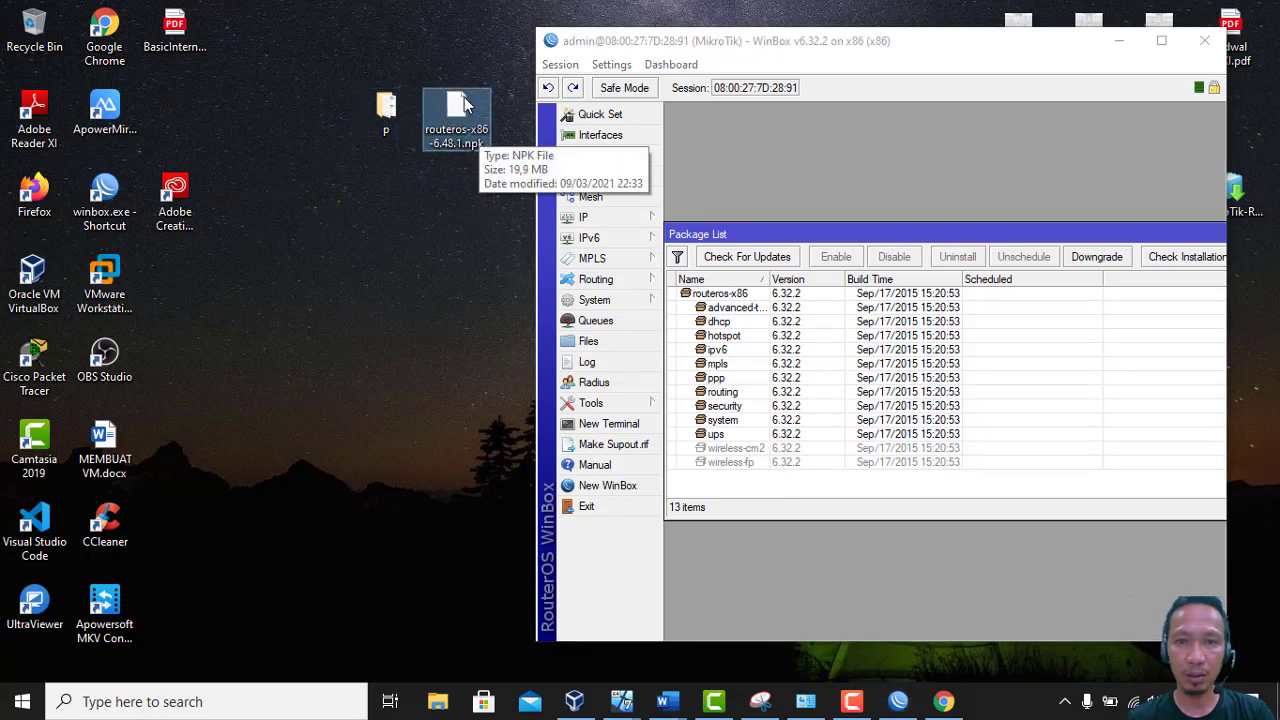
{"action": "left_click_drag", "start_coordinate": [463, 113], "coordinate": [1054, 411]}
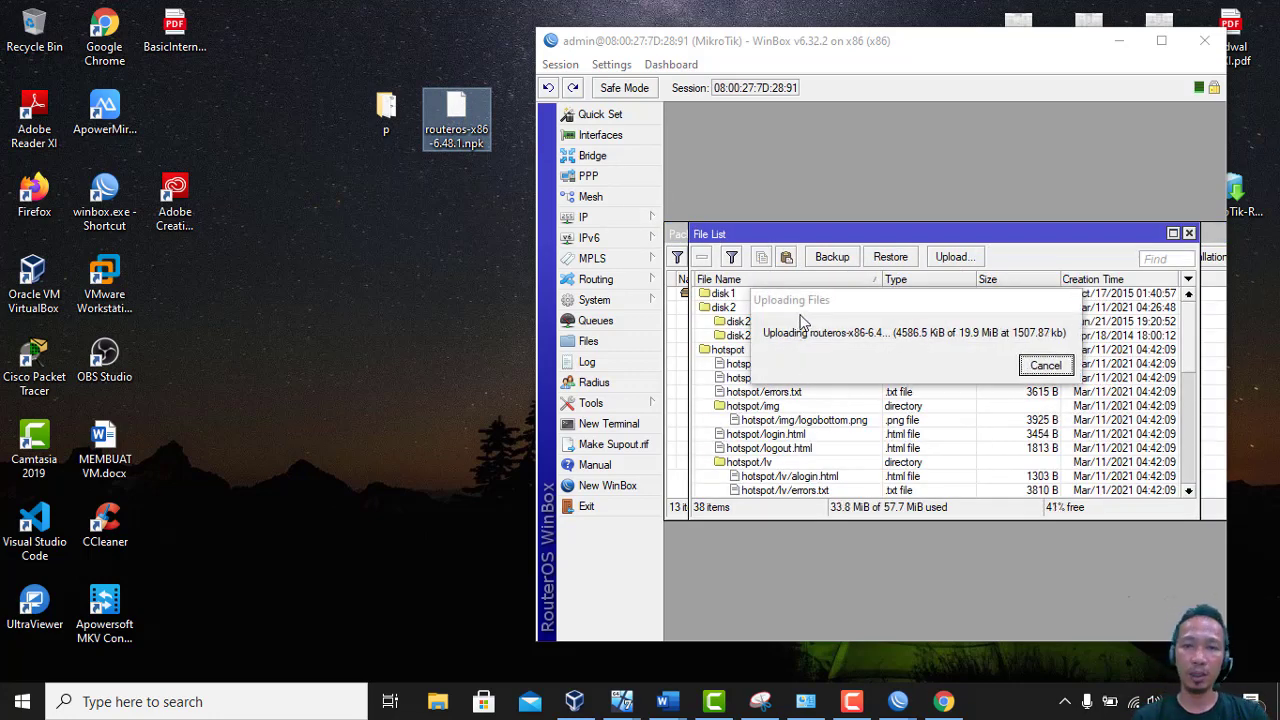
{"action": "left_click", "coordinate": [889, 47]}
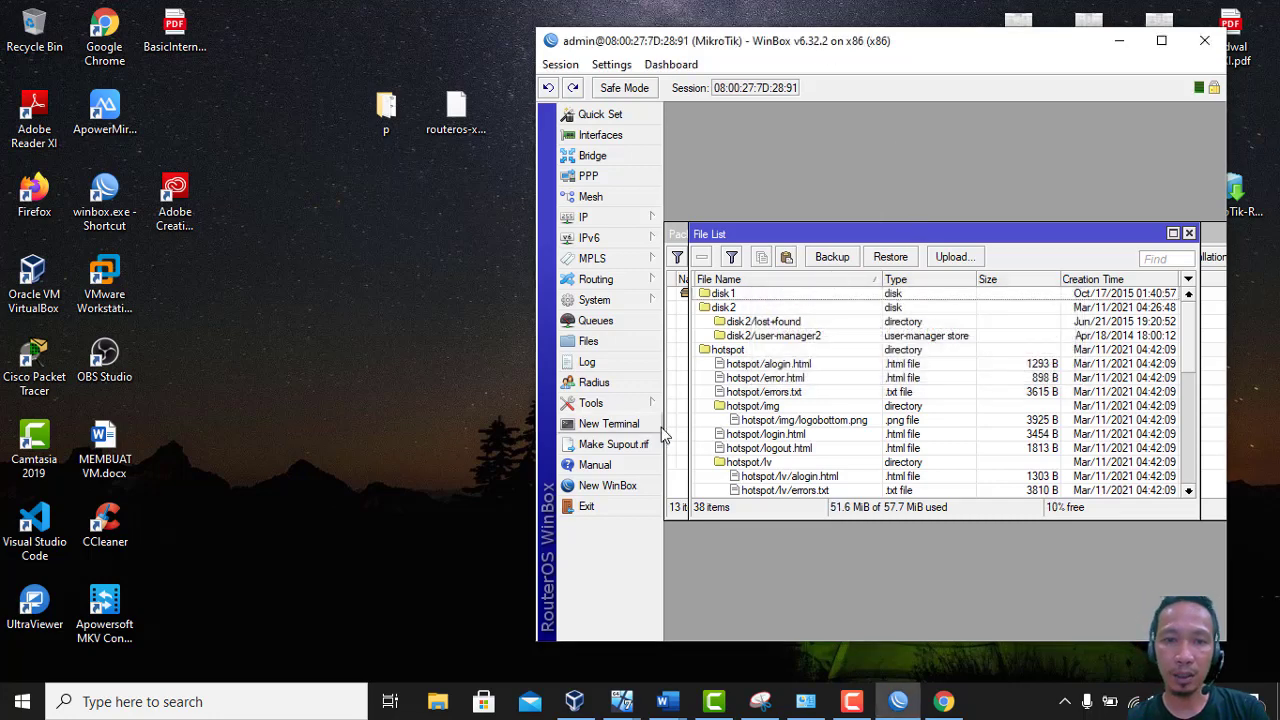
Reboot the router through System > Reboot and confirm with Yes
{"action": "left_click", "coordinate": [624, 300]}
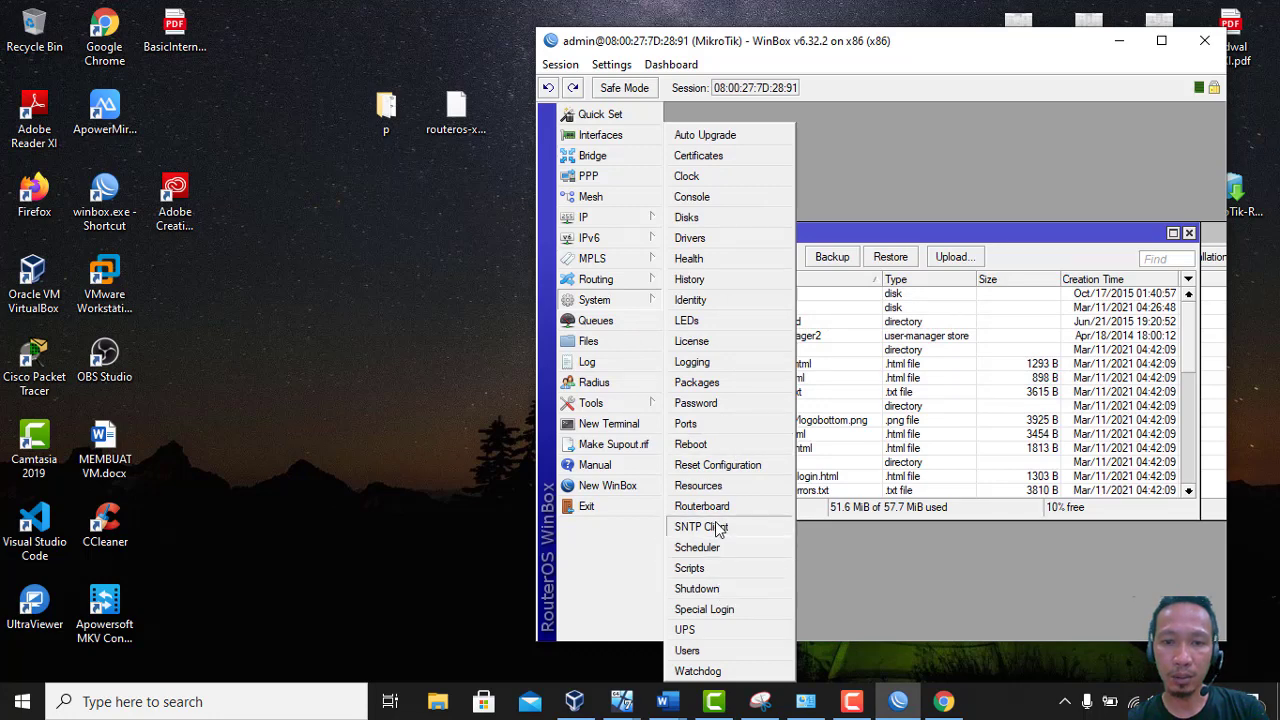
{"action": "left_click", "coordinate": [691, 444]}
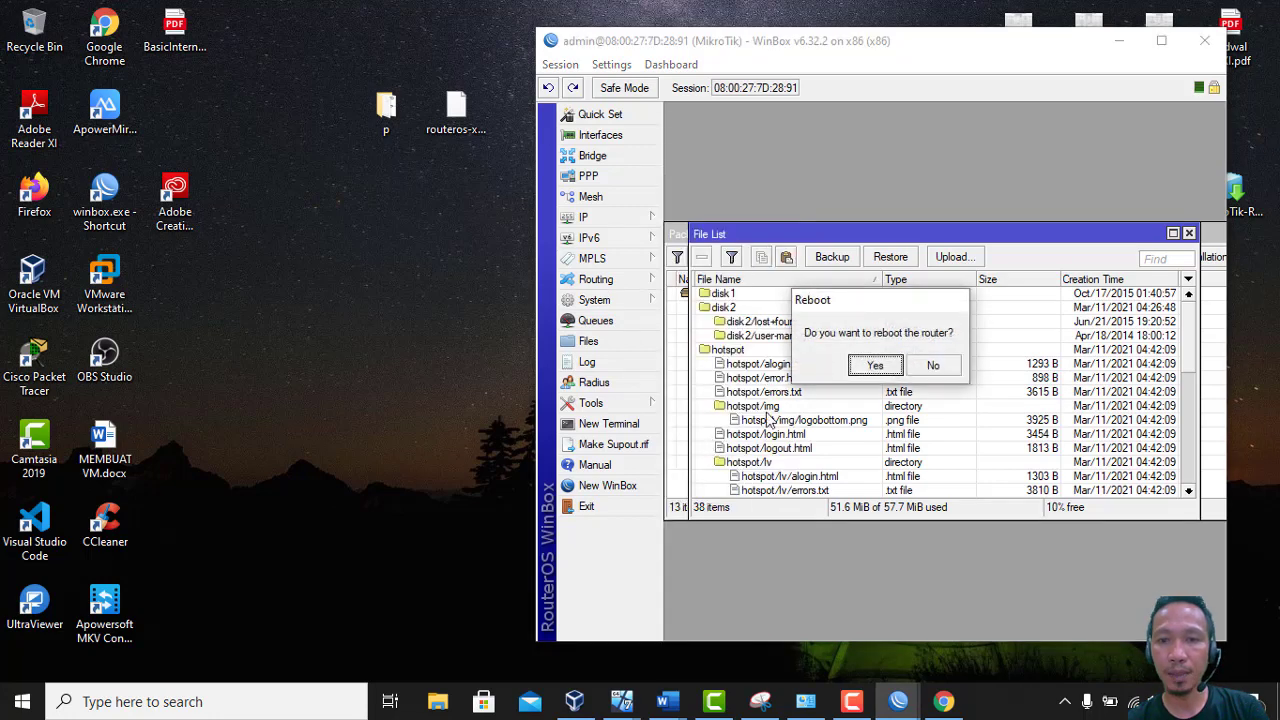
{"action": "left_click", "coordinate": [876, 367]}
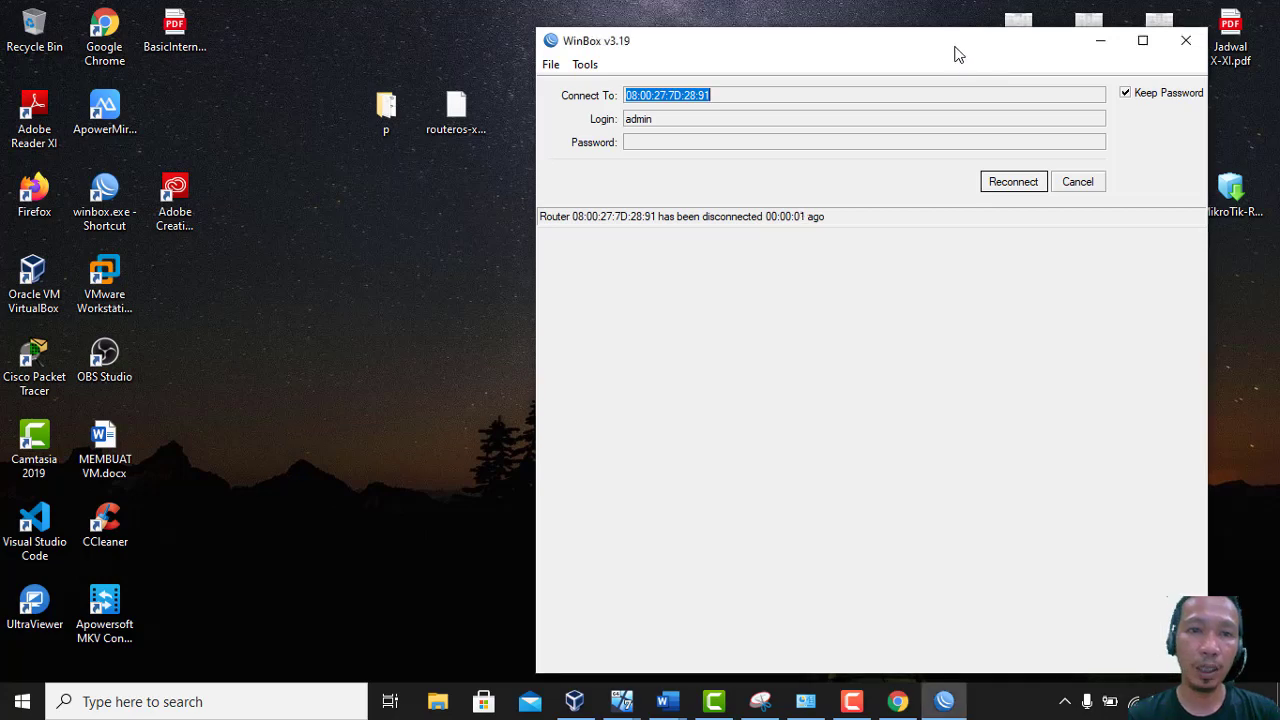
Open the desktop p folder of 6.48.1 packages and select user-manager-6.48.1.npk
{"action": "double_click", "coordinate": [392, 118]}
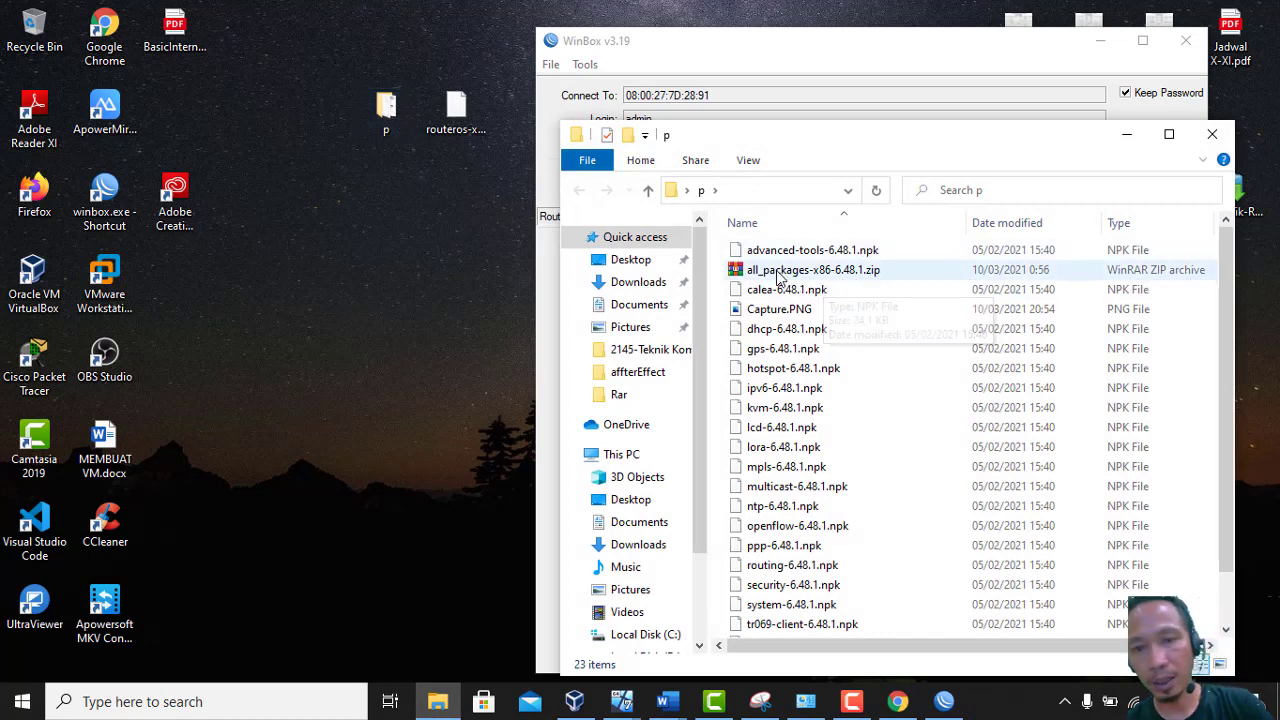
{"action": "left_click", "coordinate": [897, 701]}
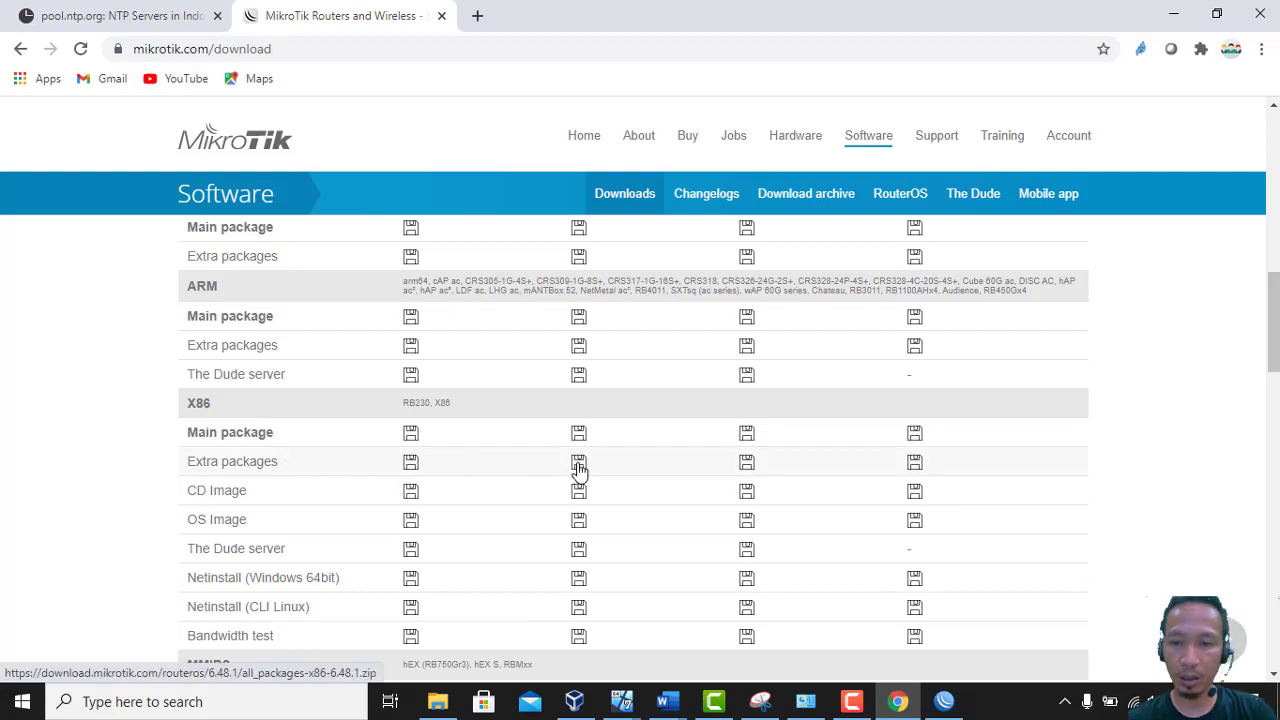
{"action": "left_click", "coordinate": [900, 703]}
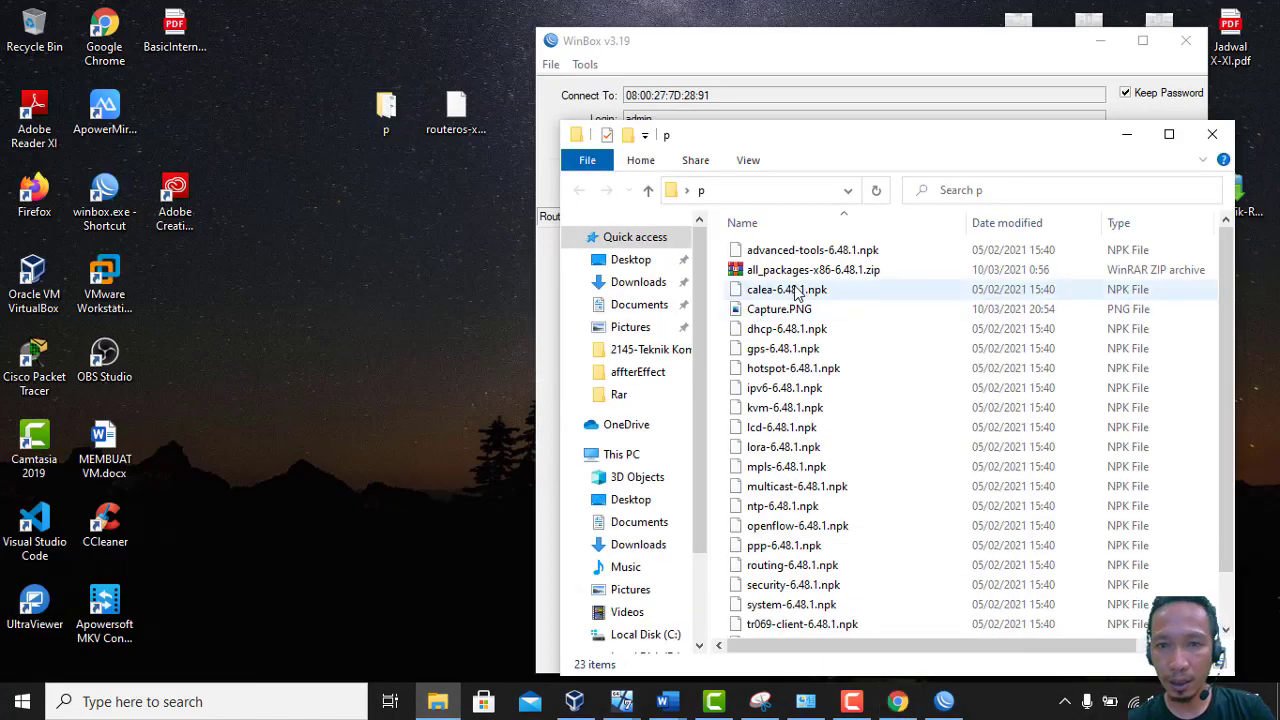
{"action": "left_click", "coordinate": [812, 375]}
{"action": "key", "text": "Down"}
{"action": "key", "text": "Down"}
{"action": "key", "text": "Down"}
{"action": "key", "text": "Down"}
{"action": "key", "text": "Down"}
{"action": "key", "text": "Down"}
{"action": "key", "text": "Down"}
{"action": "key", "text": "Down"}
{"action": "key", "text": "Down"}
{"action": "key", "text": "Down"}
{"action": "key", "text": "Down"}
{"action": "key", "text": "Down"}
{"action": "key", "text": "Down"}
{"action": "key", "text": "Down"}
{"action": "key", "text": "Down"}
{"action": "key", "text": "Down"}
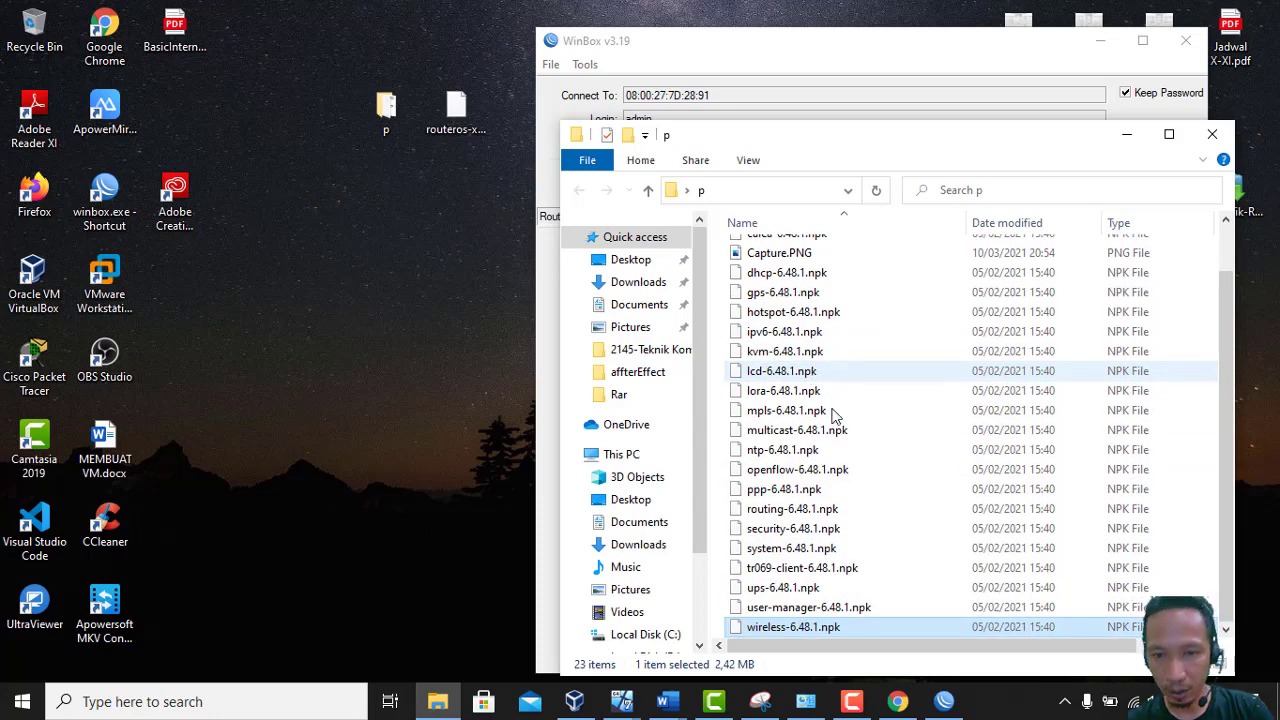
{"action": "left_click", "coordinate": [815, 612]}
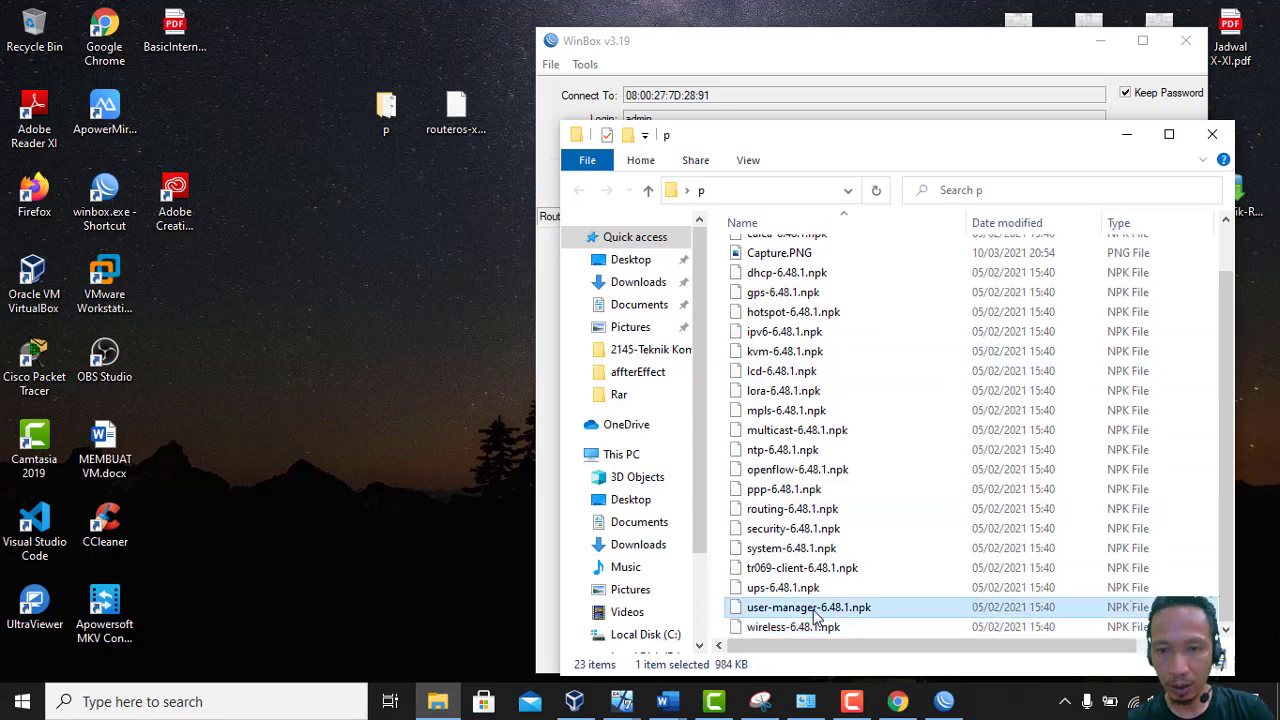
{"action": "left_click", "coordinate": [944, 703]}
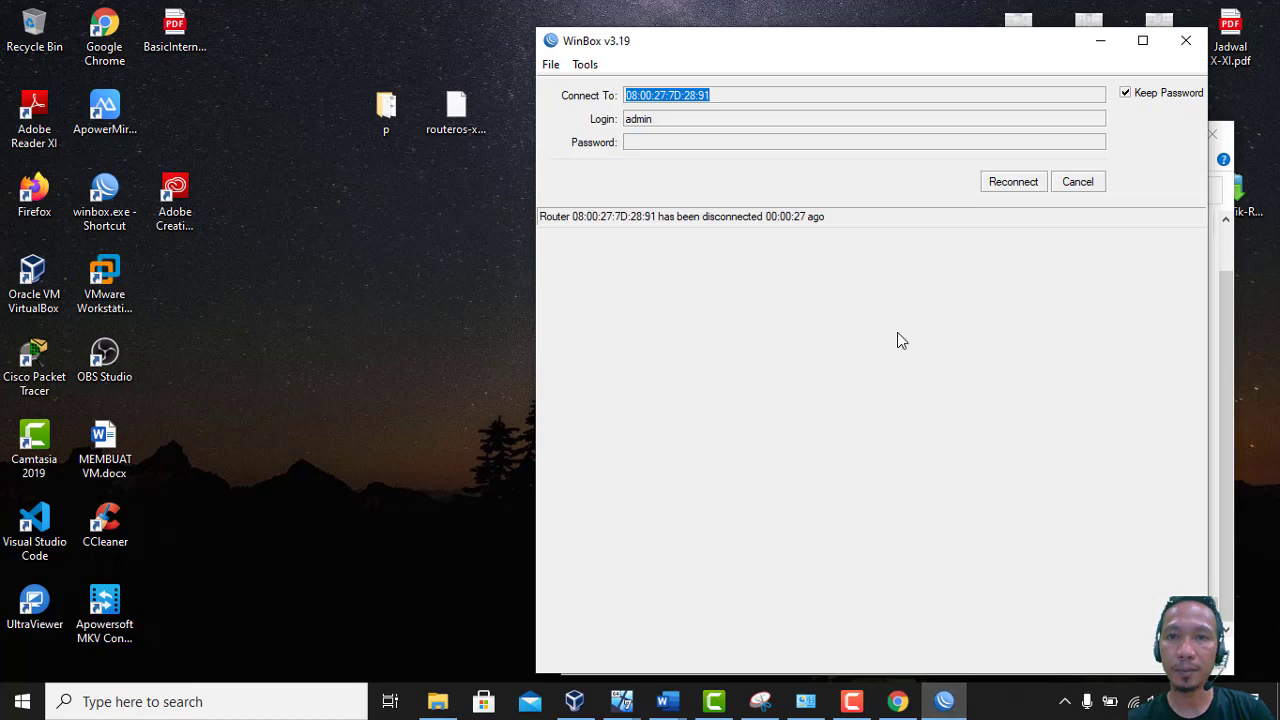
Reconnect WinBox to the router, move it top-left beside the package folder, and close File List
{"action": "left_click_drag", "start_coordinate": [912, 44], "coordinate": [386, 30]}
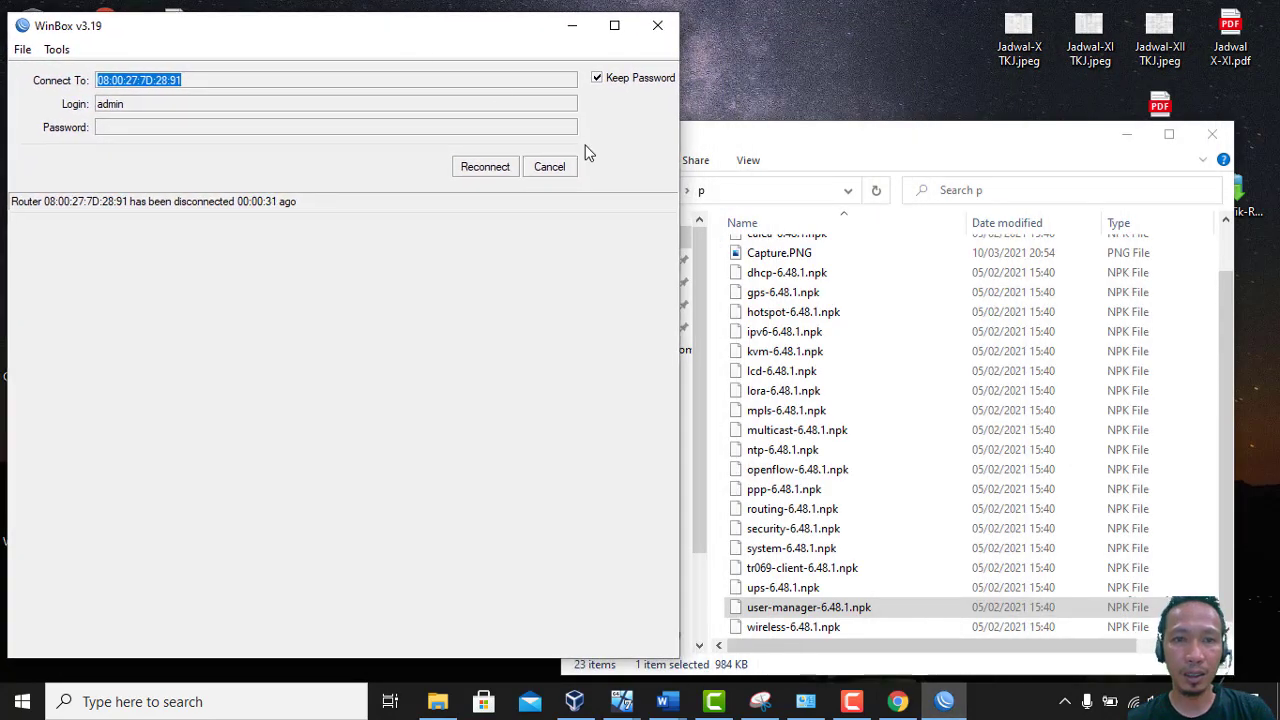
{"action": "left_click", "coordinate": [500, 166]}
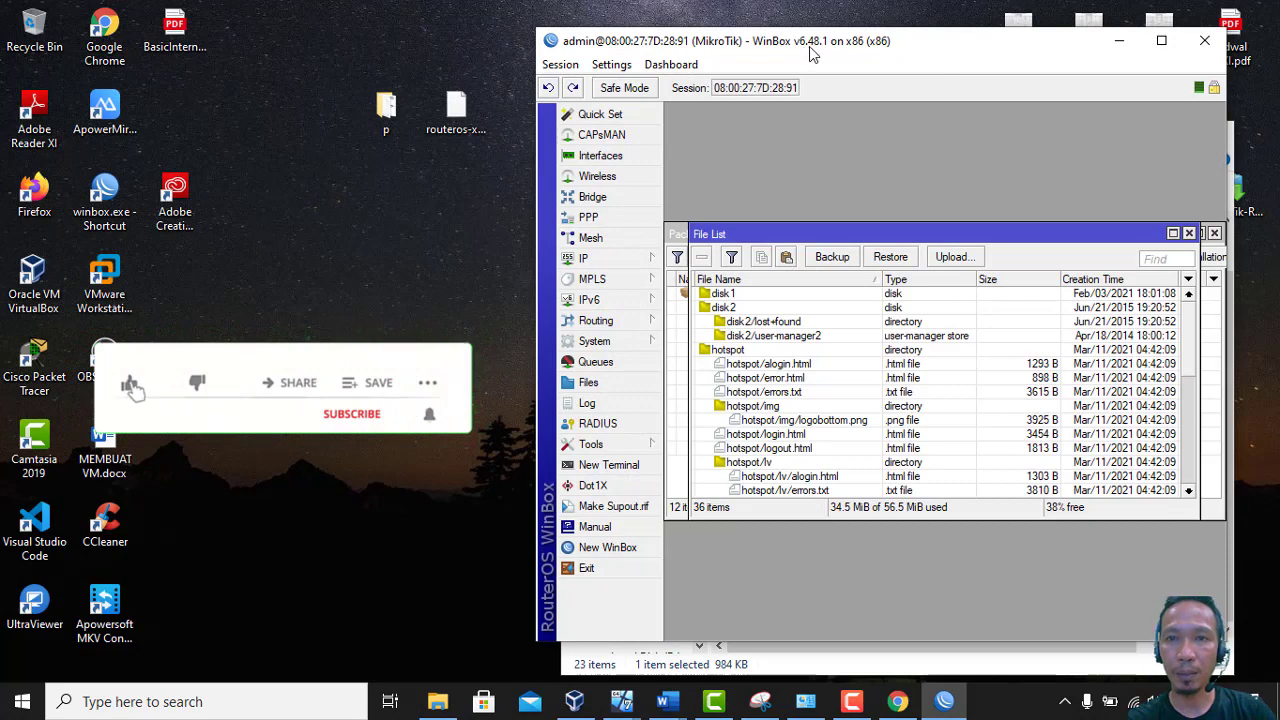
{"action": "left_click_drag", "start_coordinate": [883, 43], "coordinate": [360, 28]}
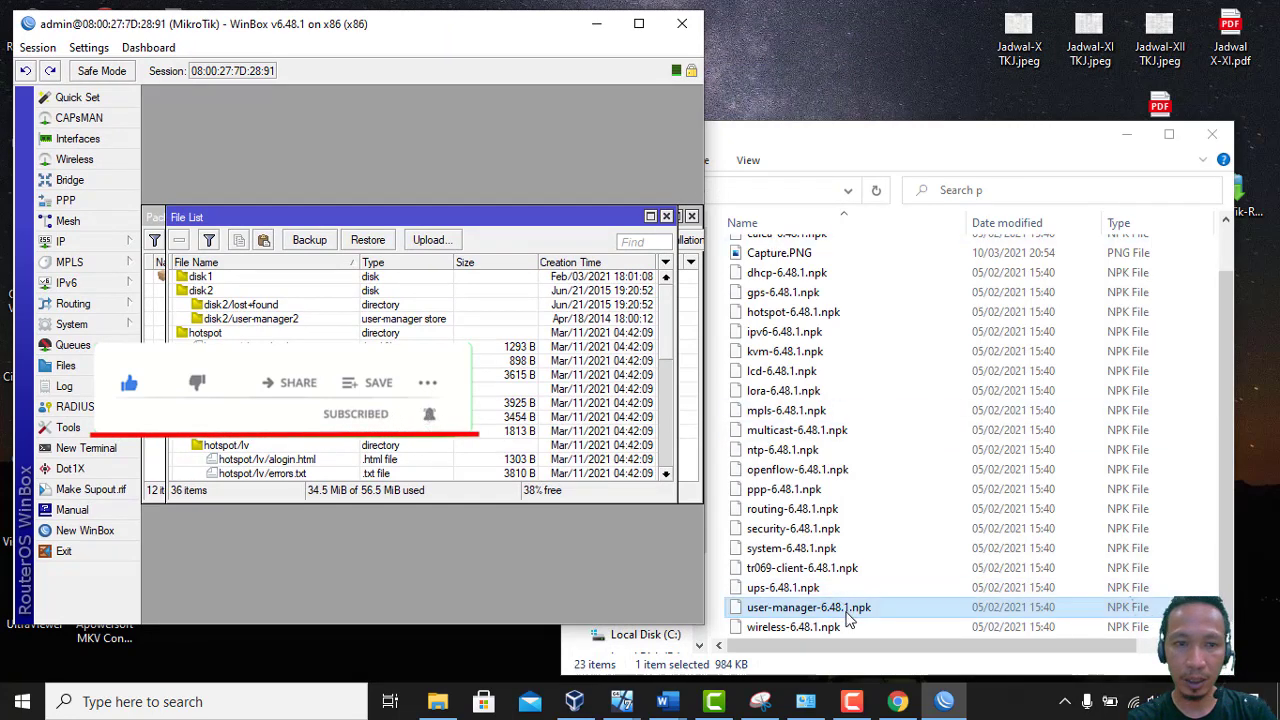
{"action": "left_click", "coordinate": [667, 216]}
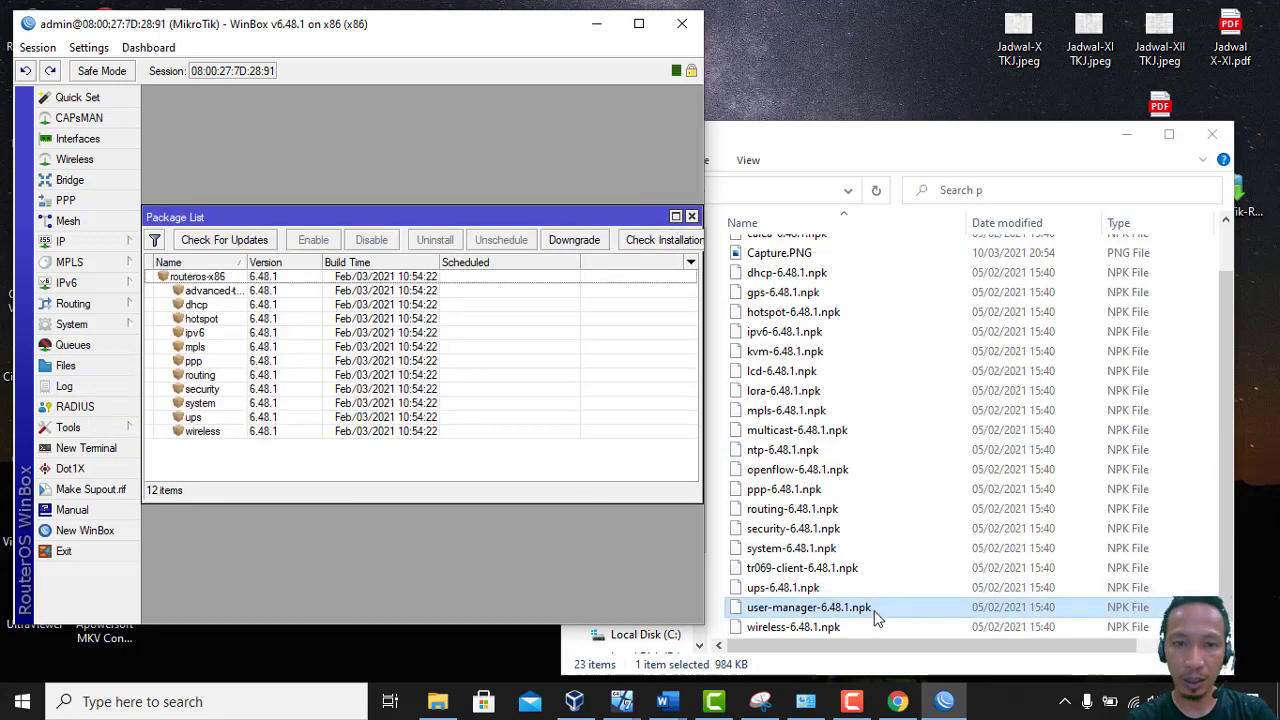
Drag user-manager-6.48.1.npk into WinBox to upload it, then reboot the router and confirm
{"action": "left_click_drag", "start_coordinate": [873, 613], "coordinate": [585, 427]}
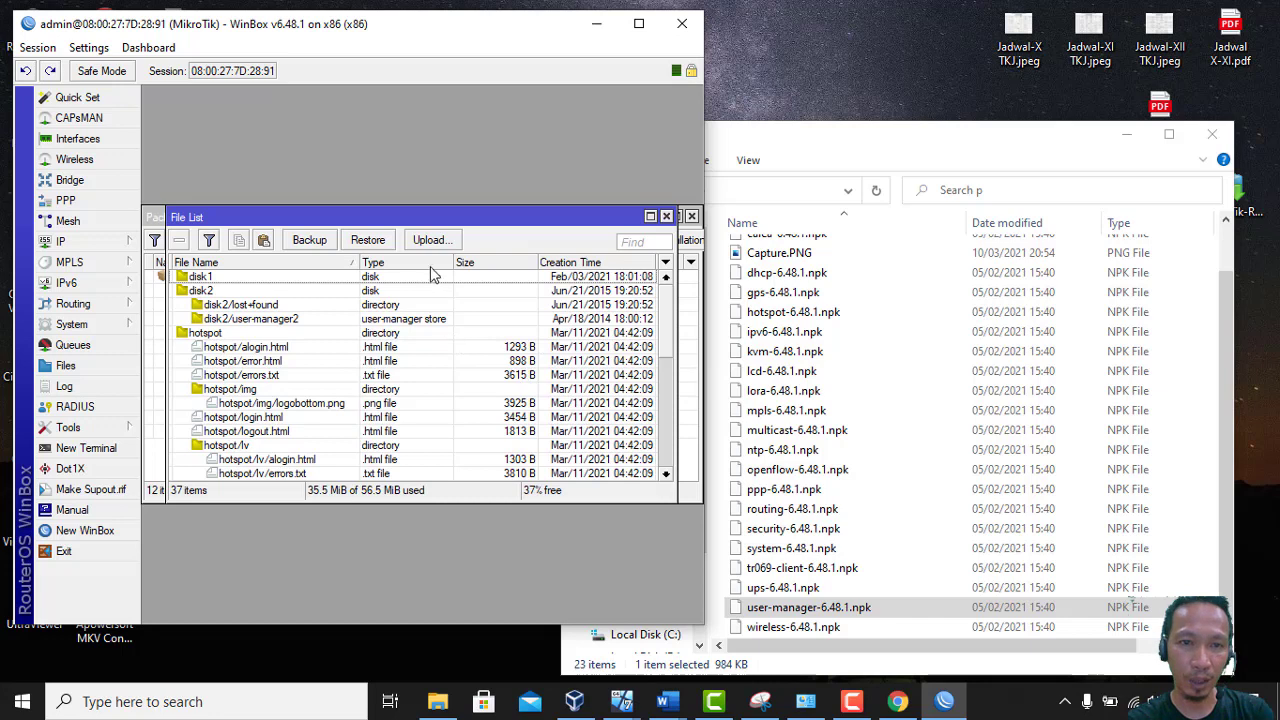
{"action": "left_click", "coordinate": [91, 326]}
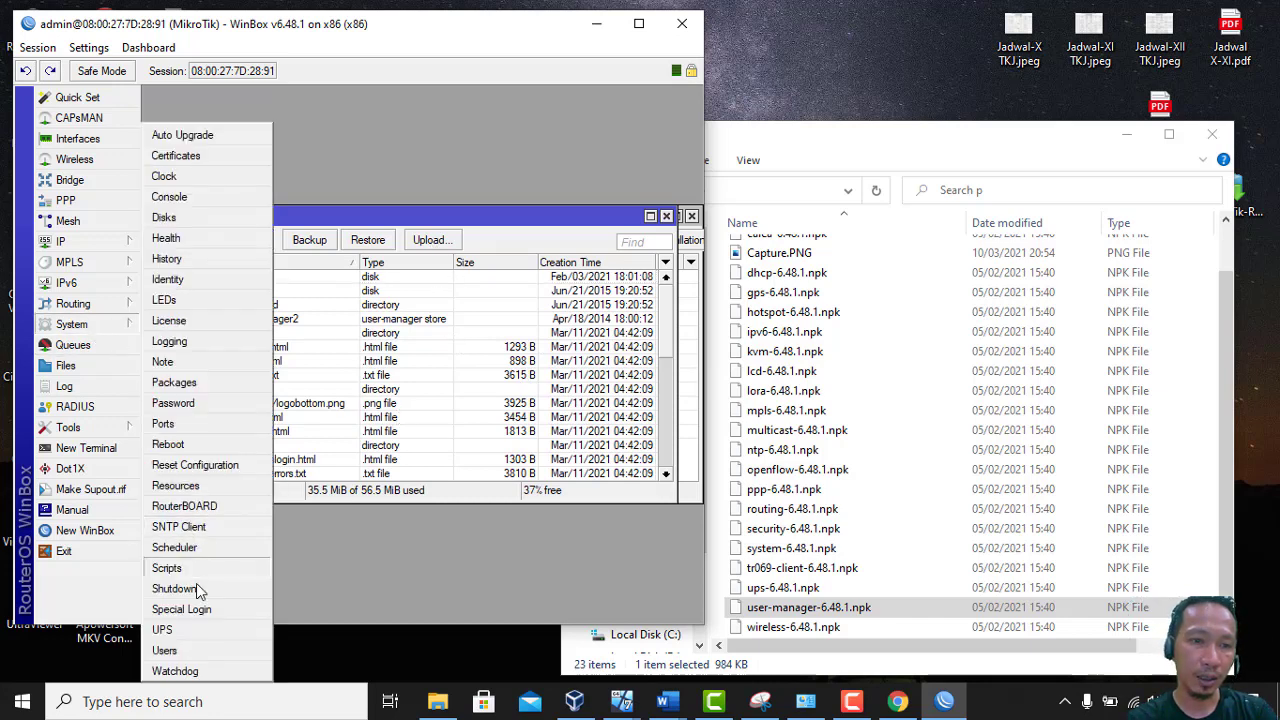
{"action": "left_click", "coordinate": [196, 445]}
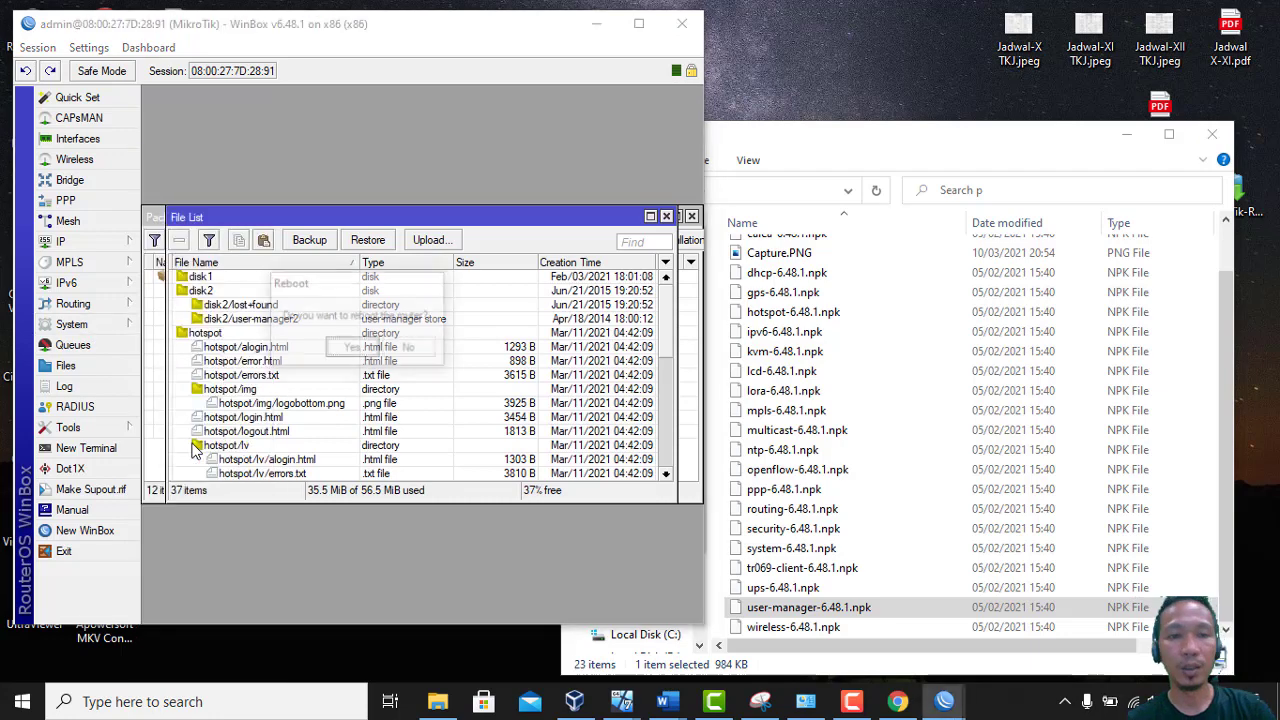
{"action": "left_click", "coordinate": [352, 349]}
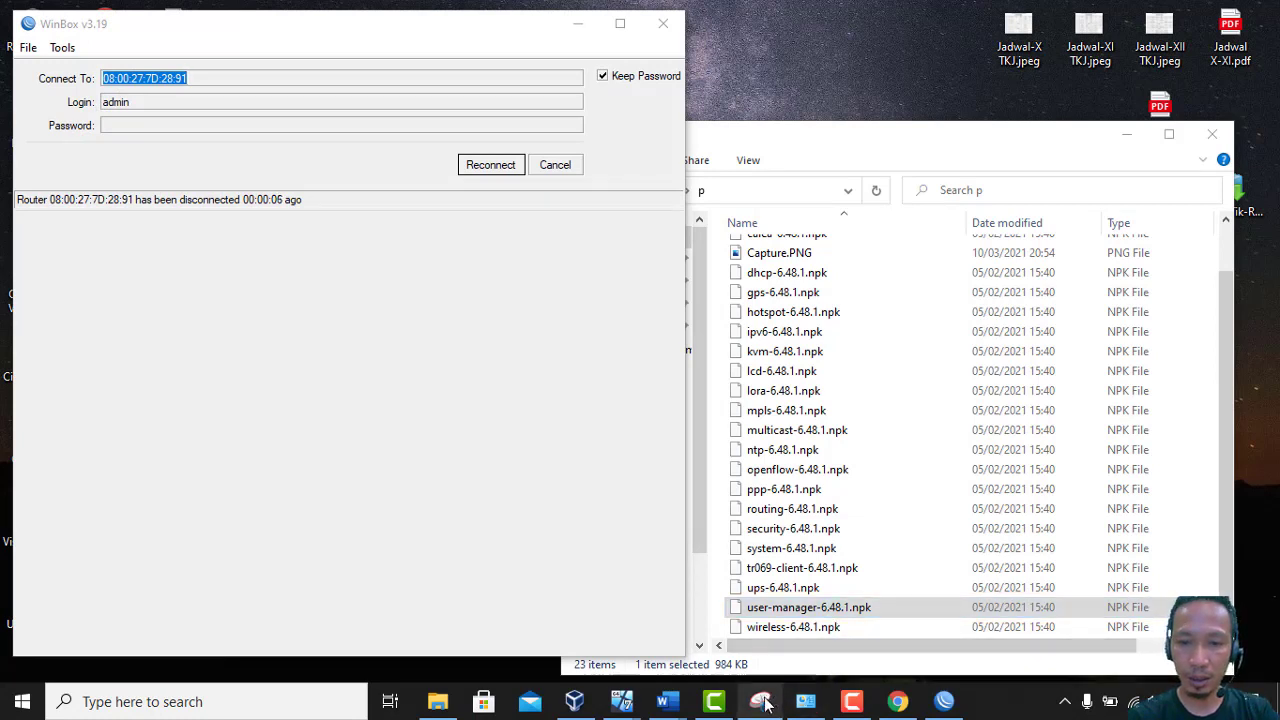
Bring up the MikroTik VM window in VirtualBox, then reconnect WinBox to the rebooted router
{"action": "mouse_move", "coordinate": [576, 713]}
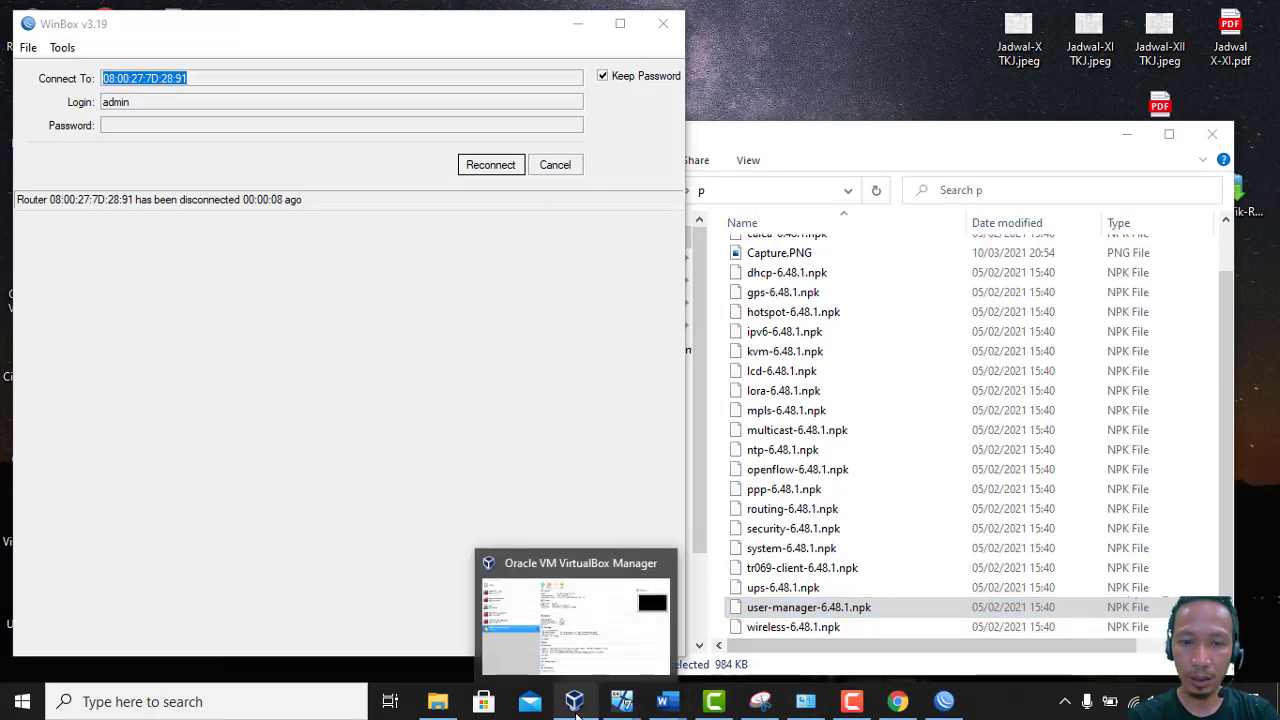
{"action": "mouse_move", "coordinate": [622, 703]}
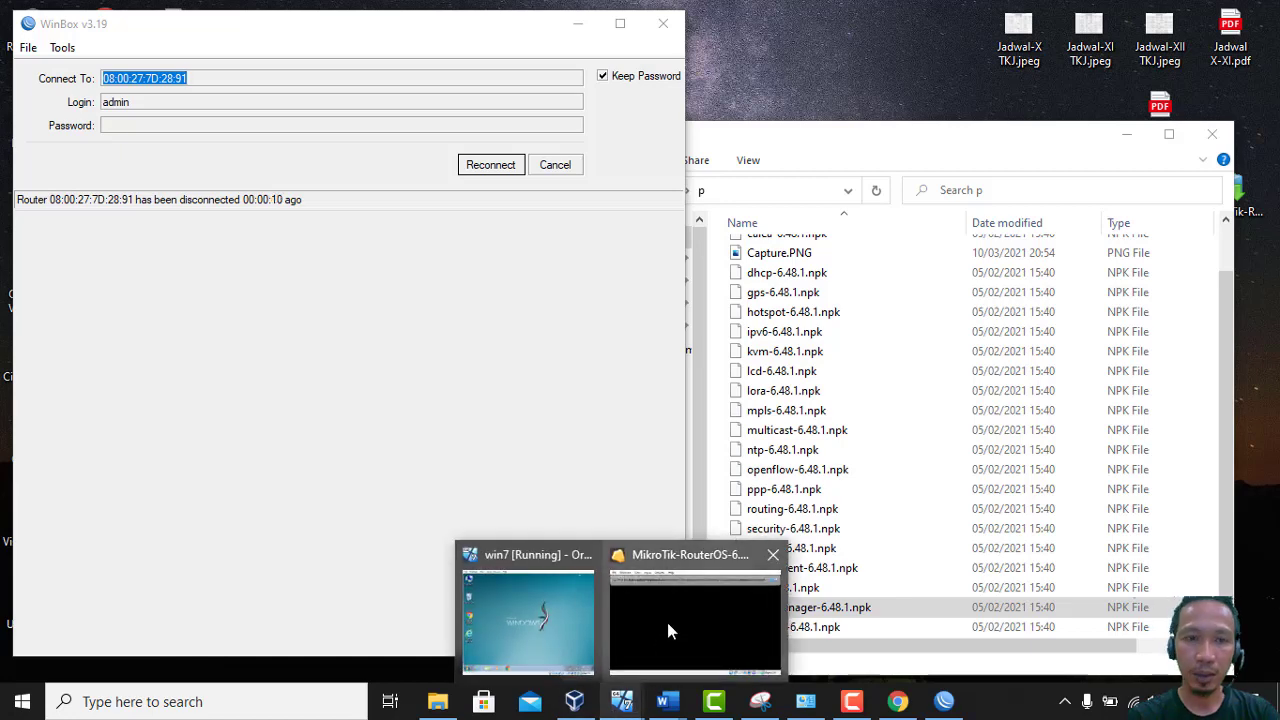
{"action": "left_click", "coordinate": [667, 622]}
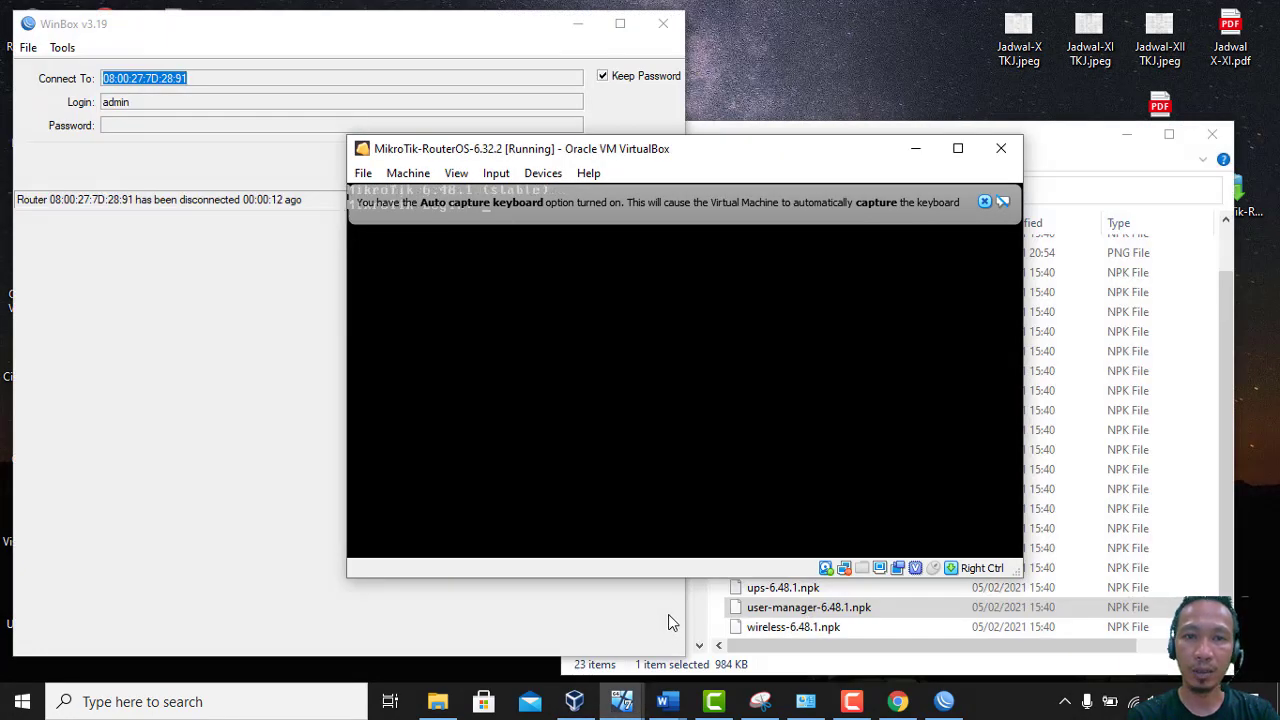
{"action": "left_click", "coordinate": [209, 403]}
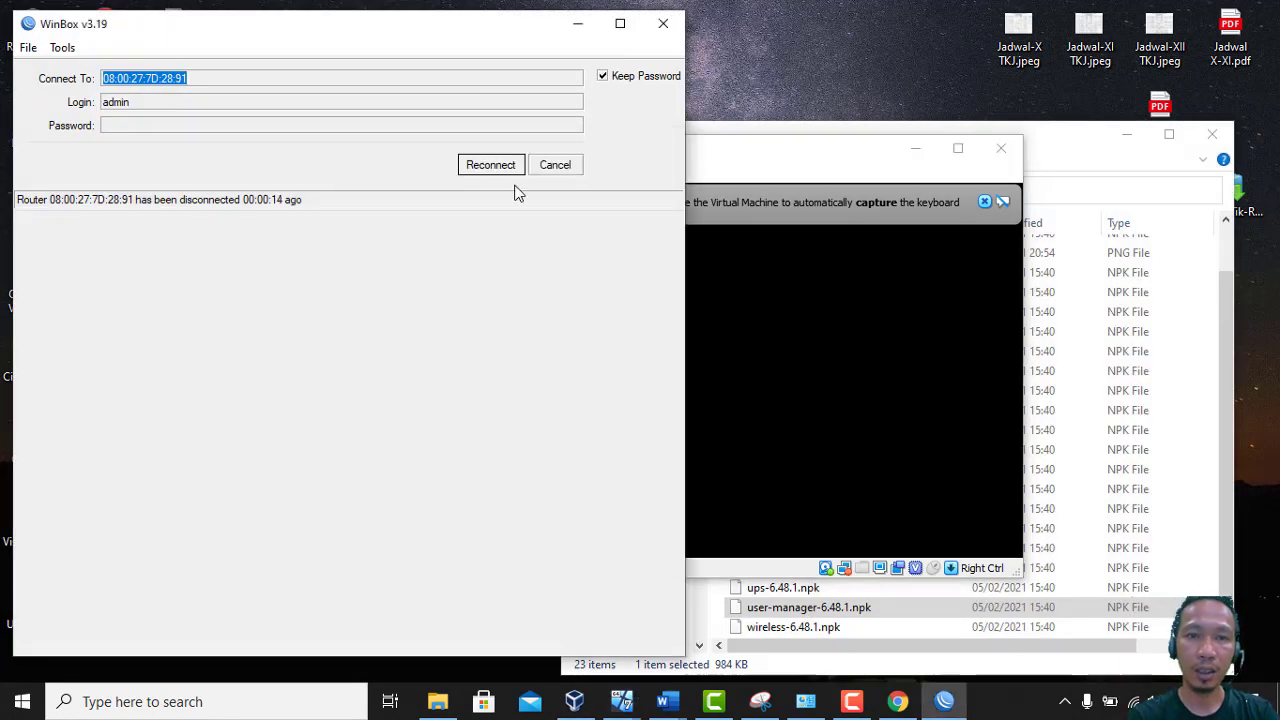
{"action": "left_click", "coordinate": [492, 166]}
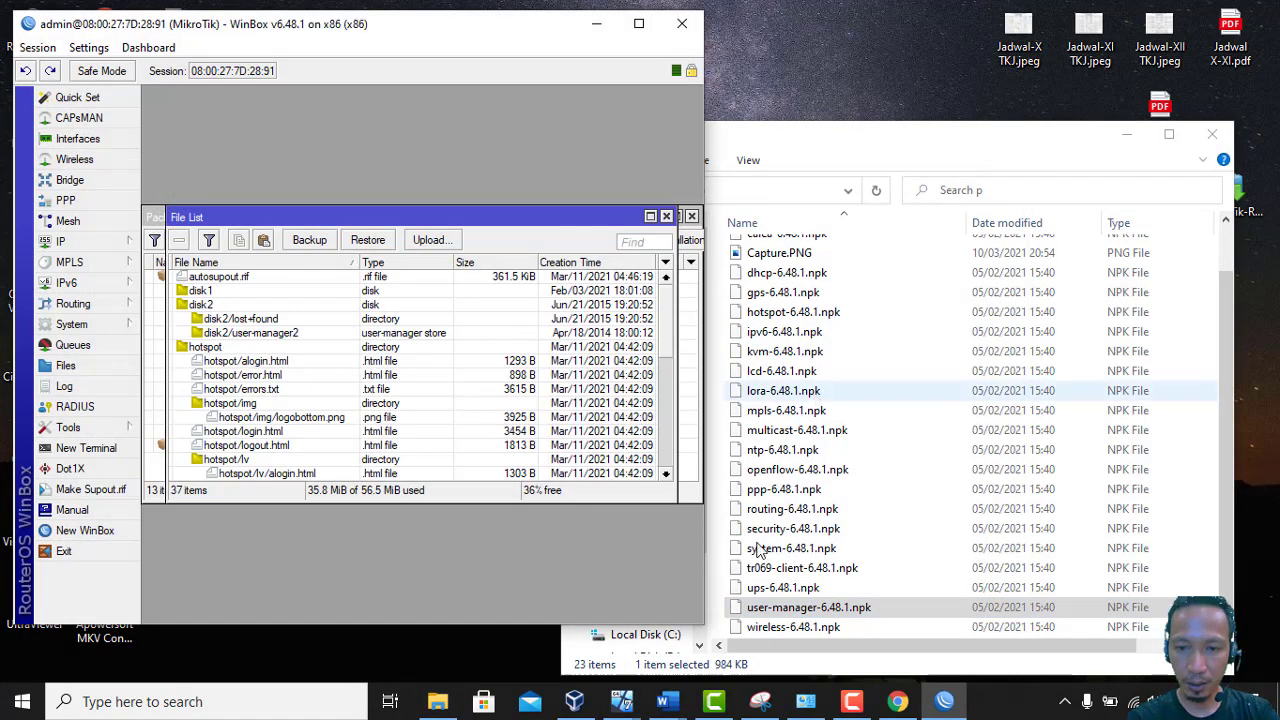
Check the task document, enlarge and scroll the File List, then close File List and Package List
{"action": "left_click", "coordinate": [668, 704]}
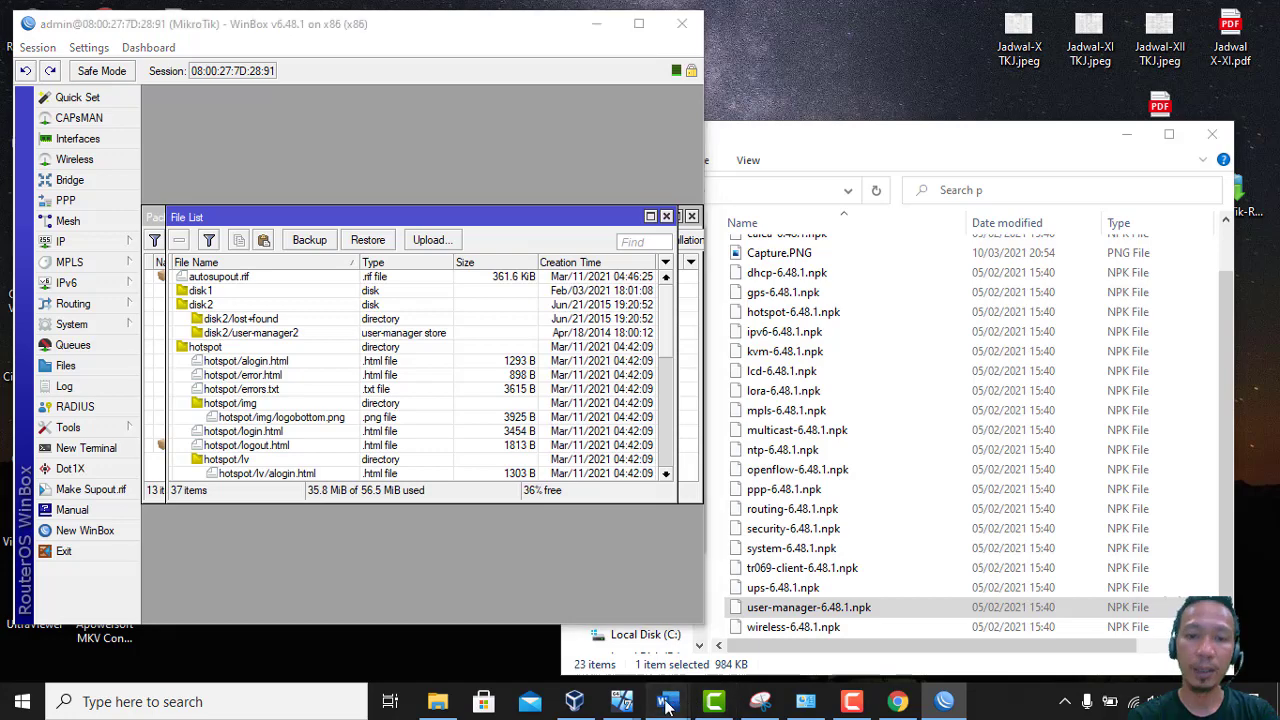
{"action": "left_click", "coordinate": [565, 645]}
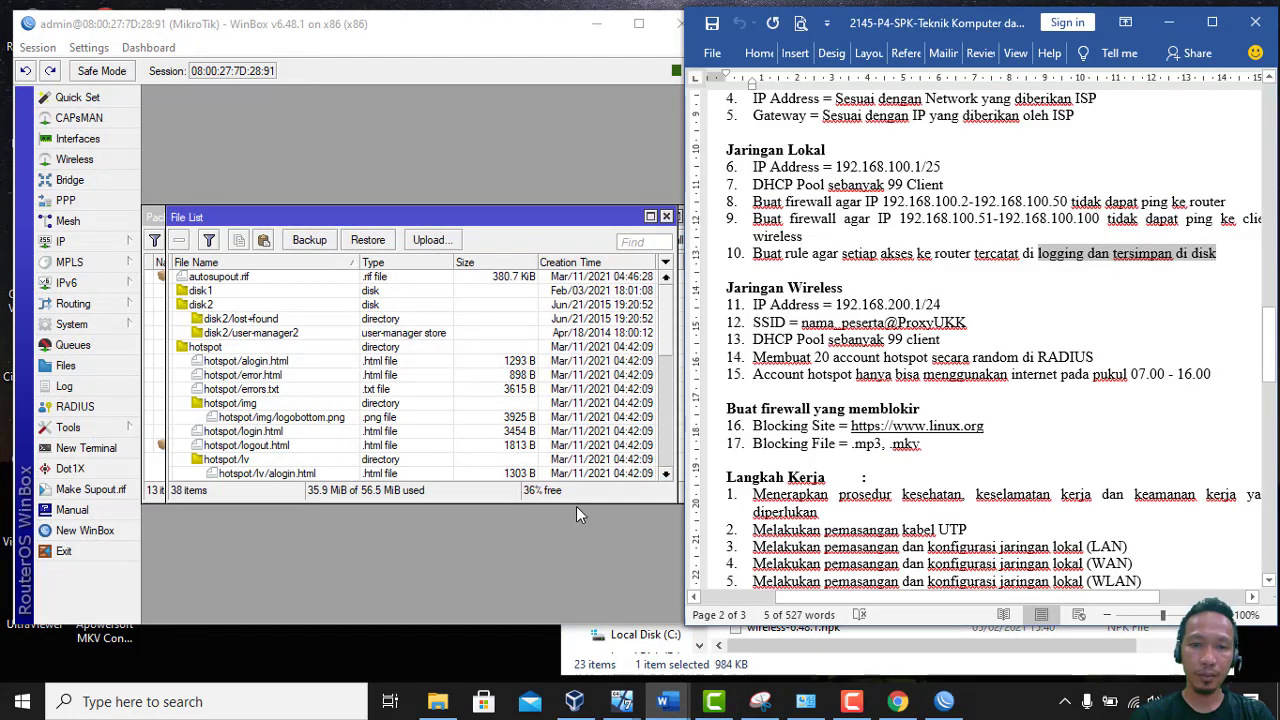
{"action": "left_click_drag", "start_coordinate": [576, 502], "coordinate": [577, 576]}
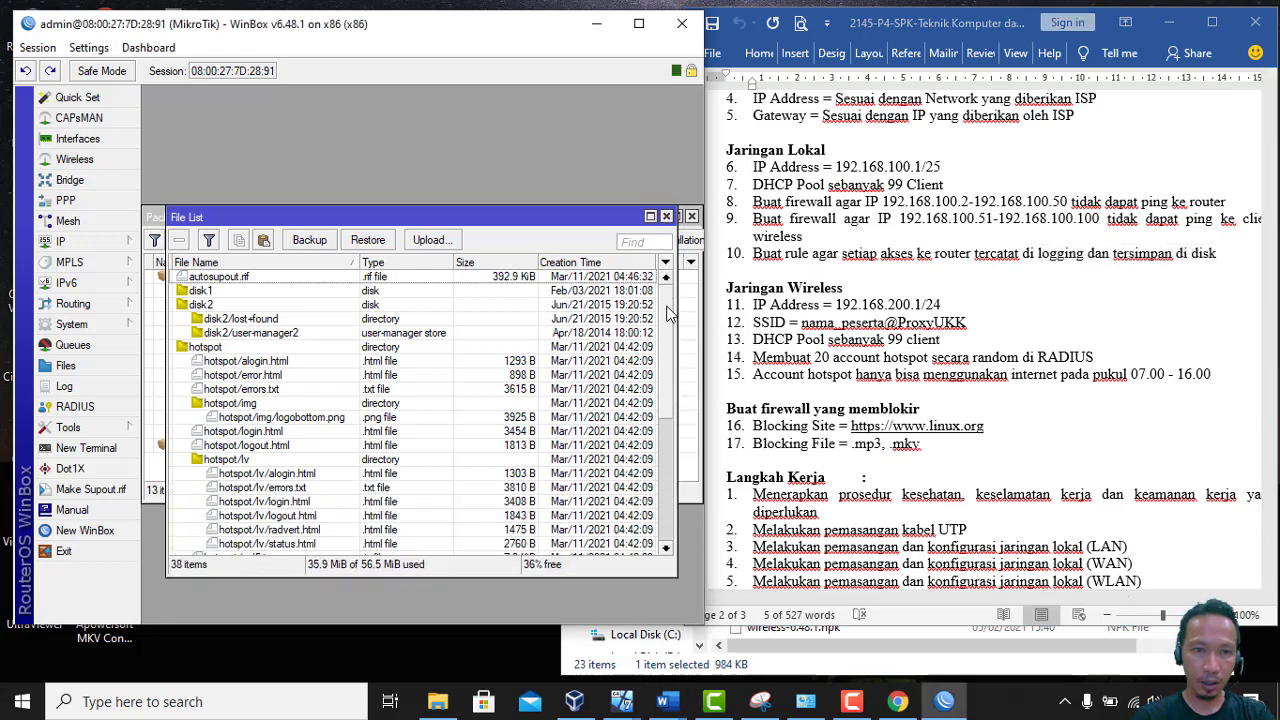
{"action": "left_click_drag", "start_coordinate": [668, 313], "coordinate": [680, 468]}
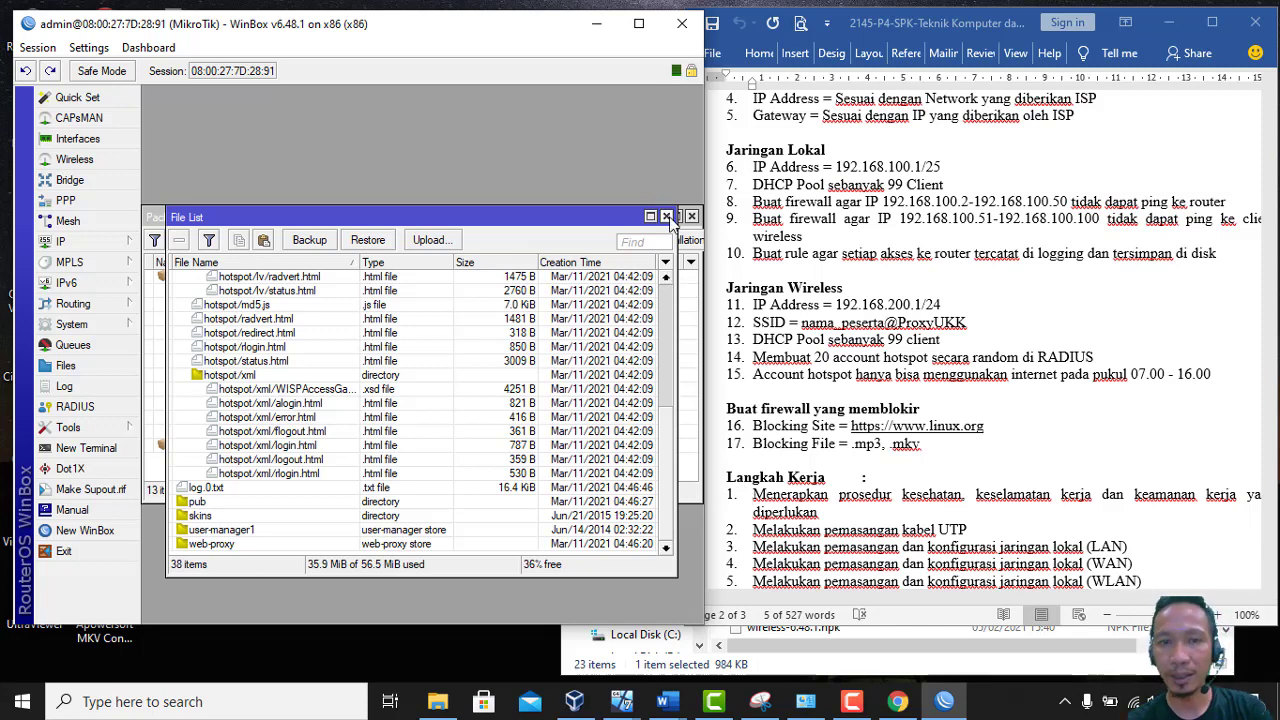
{"action": "left_click", "coordinate": [666, 217]}
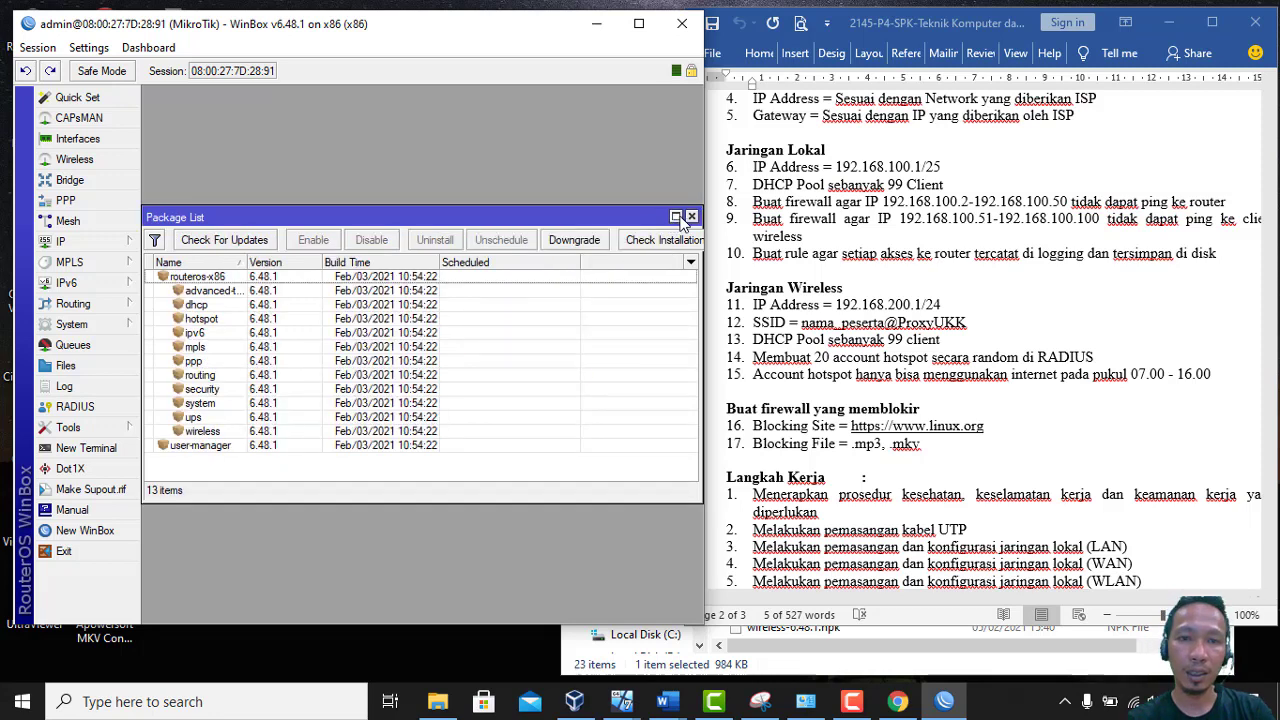
{"action": "left_click", "coordinate": [691, 216]}
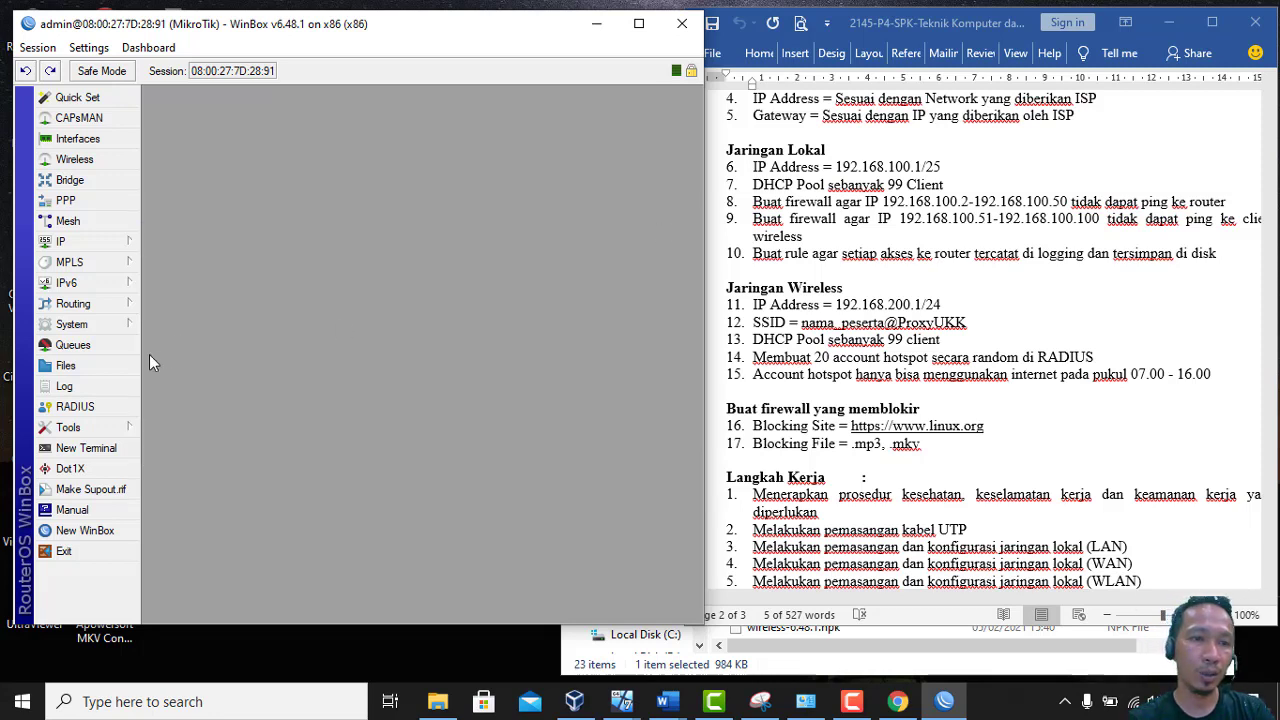
Add a hotspot RADIUS server at 127.0.0.1 with a secret, then close the RADIUS list
{"action": "left_click", "coordinate": [97, 407]}
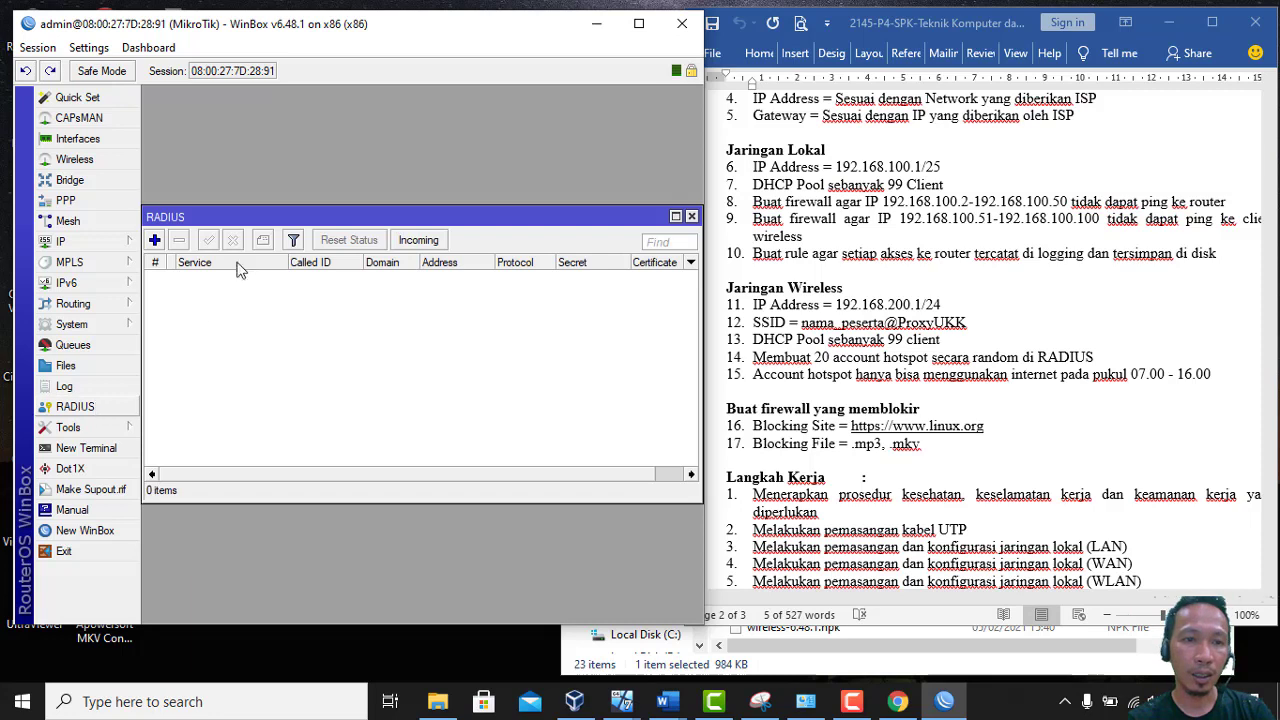
{"action": "left_click", "coordinate": [155, 240]}
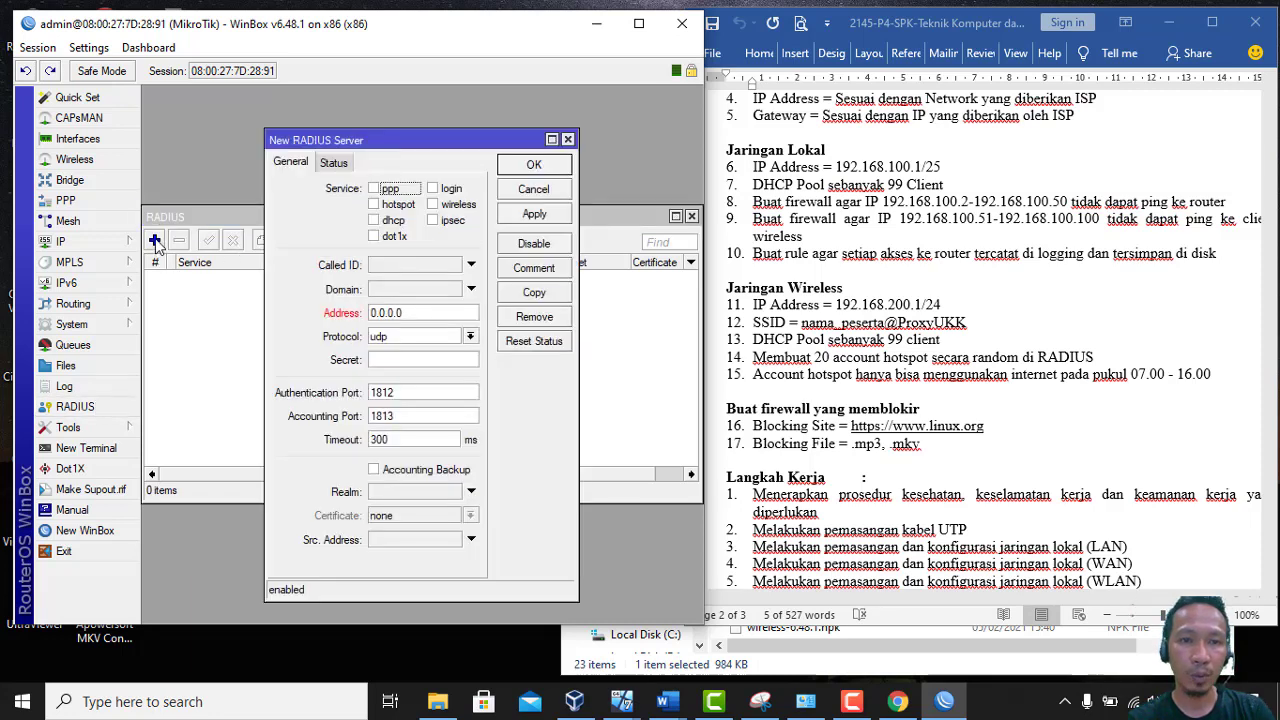
{"action": "left_click", "coordinate": [374, 205]}
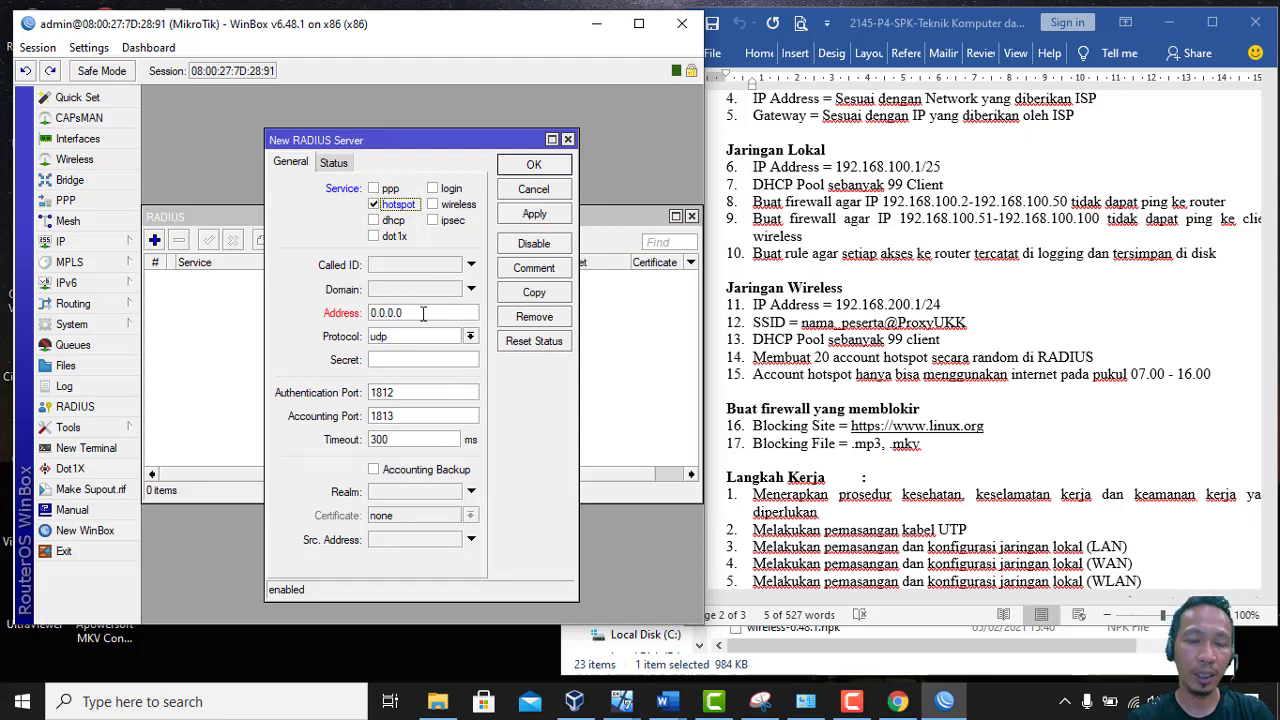
{"action": "left_click_drag", "start_coordinate": [423, 313], "coordinate": [318, 316]}
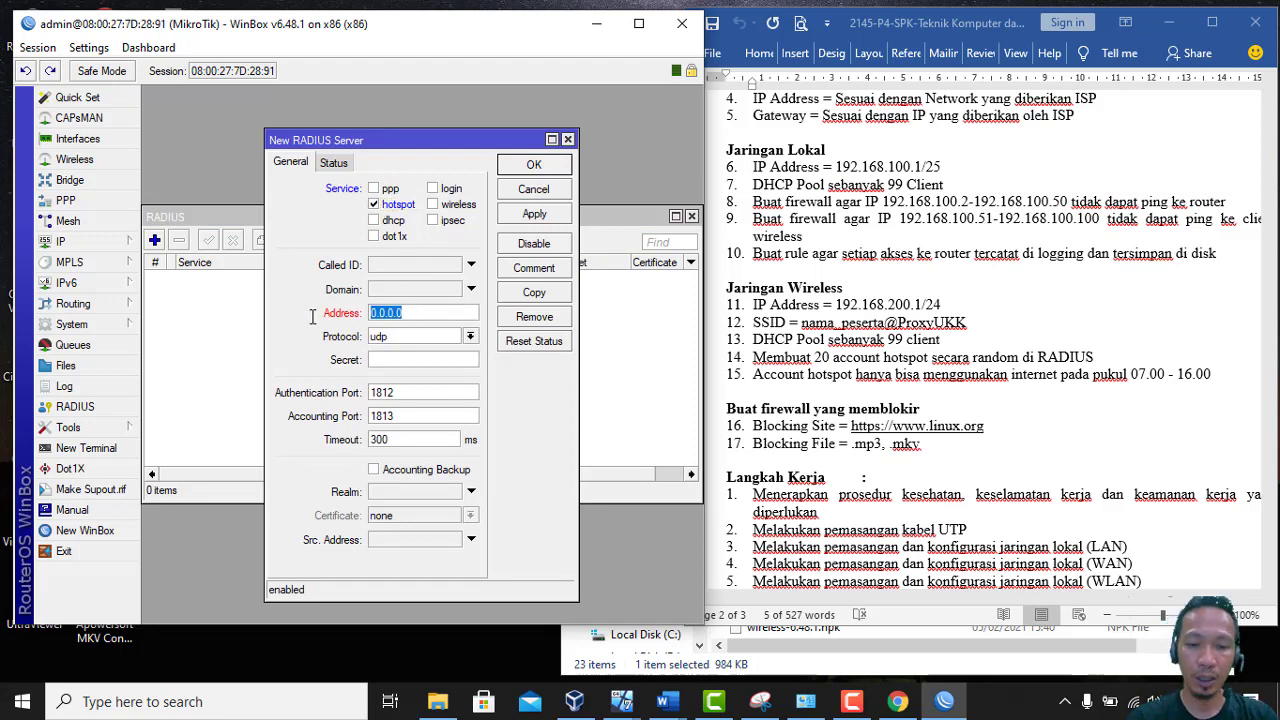
{"action": "type", "text": "127"}
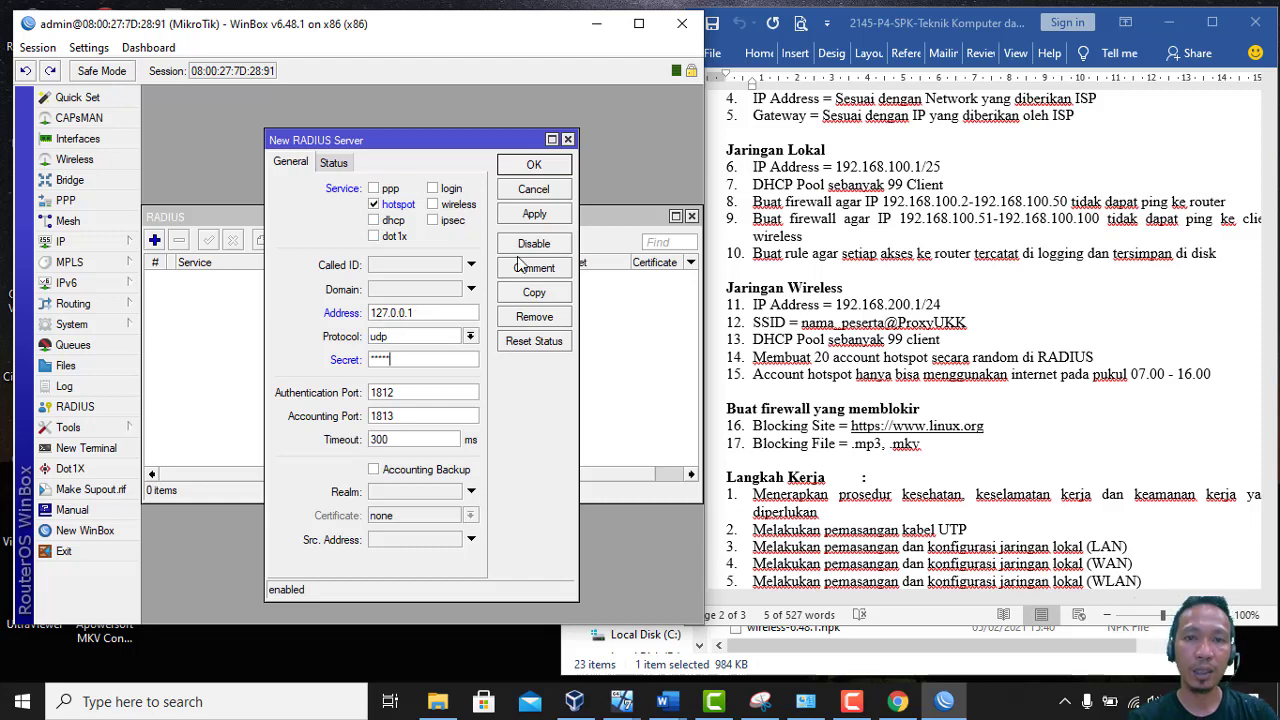
{"action": "left_click", "coordinate": [535, 166]}
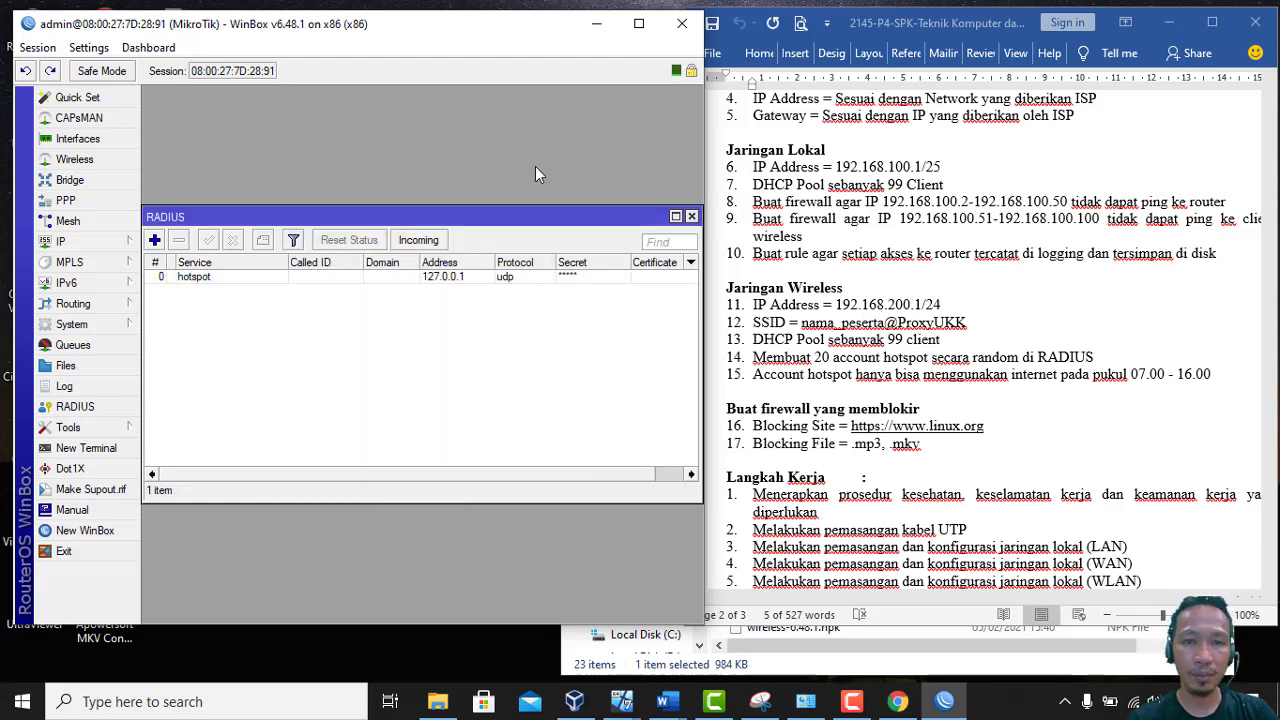
{"action": "left_click", "coordinate": [691, 217]}
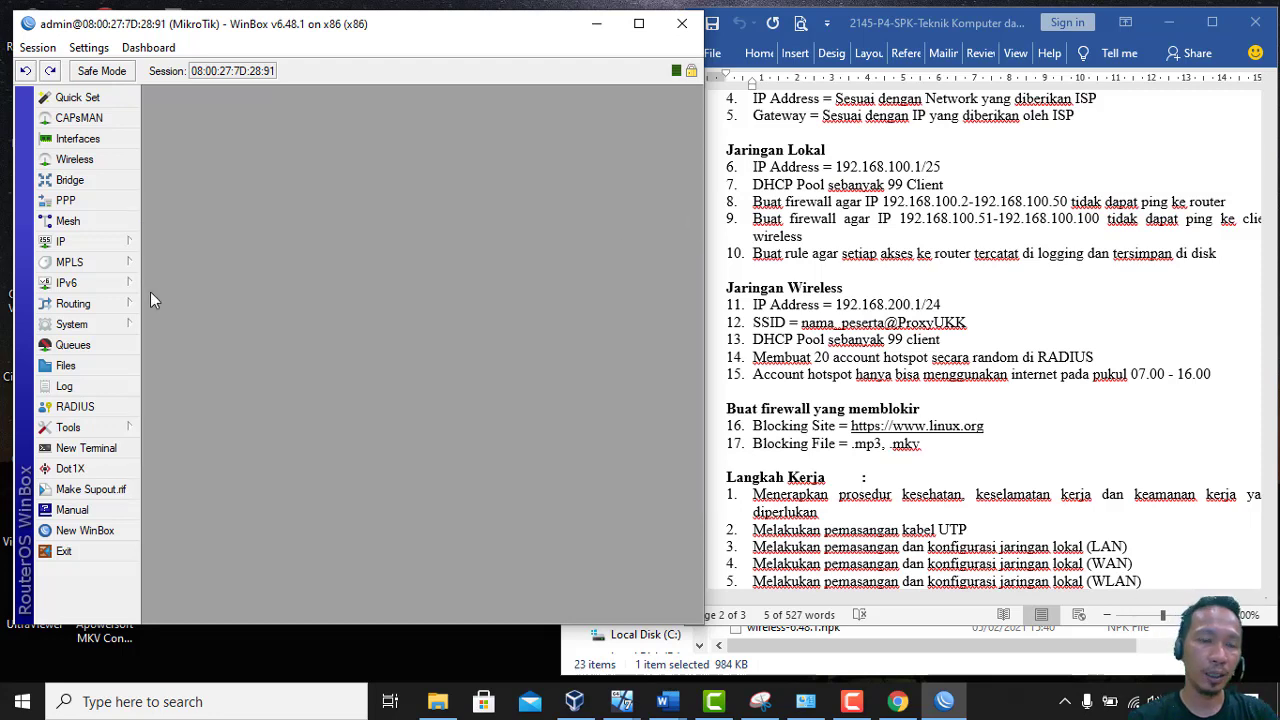
{"action": "left_click", "coordinate": [77, 241]}
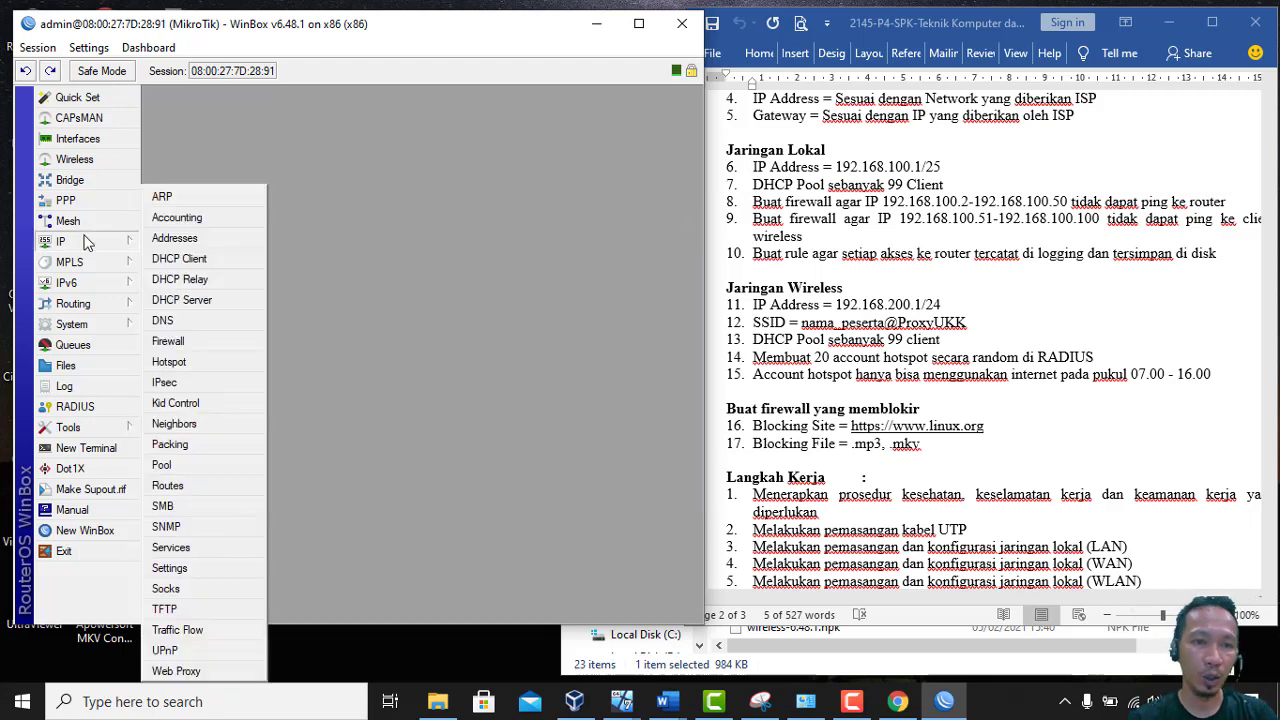
Tick Use RADIUS on the hsprof1 server profile's RADIUS tab, apply and save it
{"action": "left_click", "coordinate": [195, 361]}
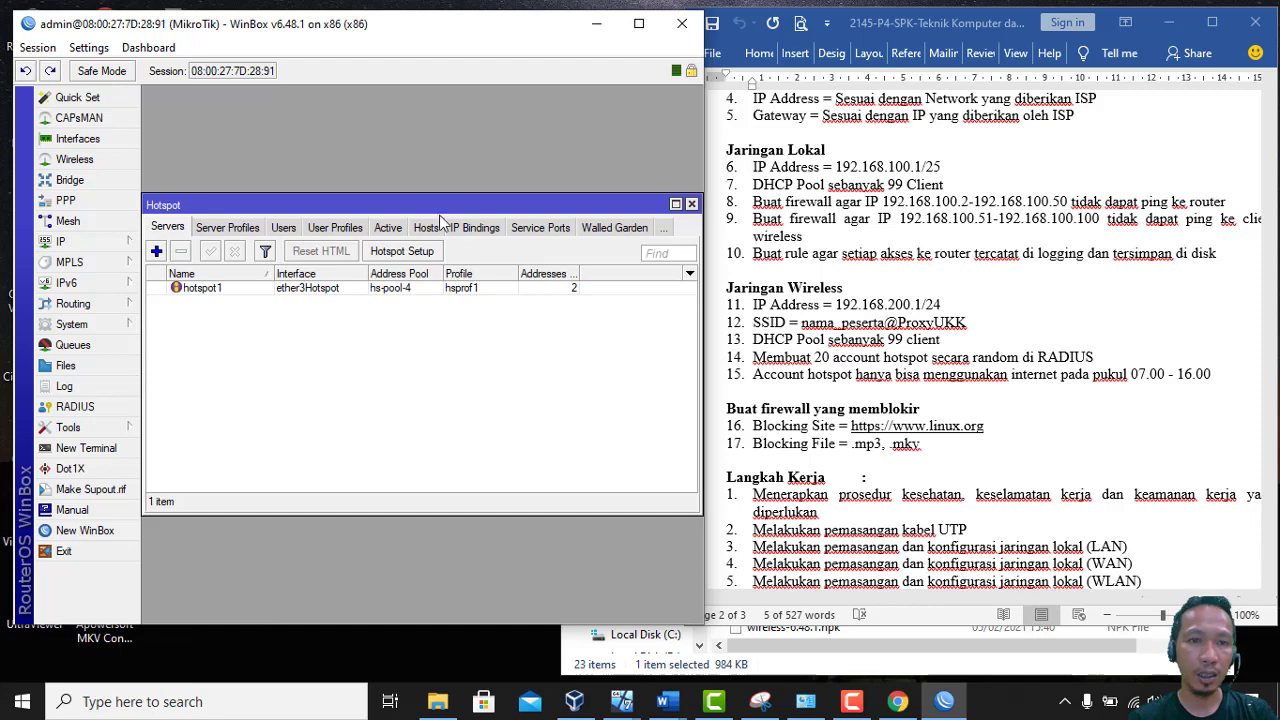
{"action": "left_click", "coordinate": [253, 228]}
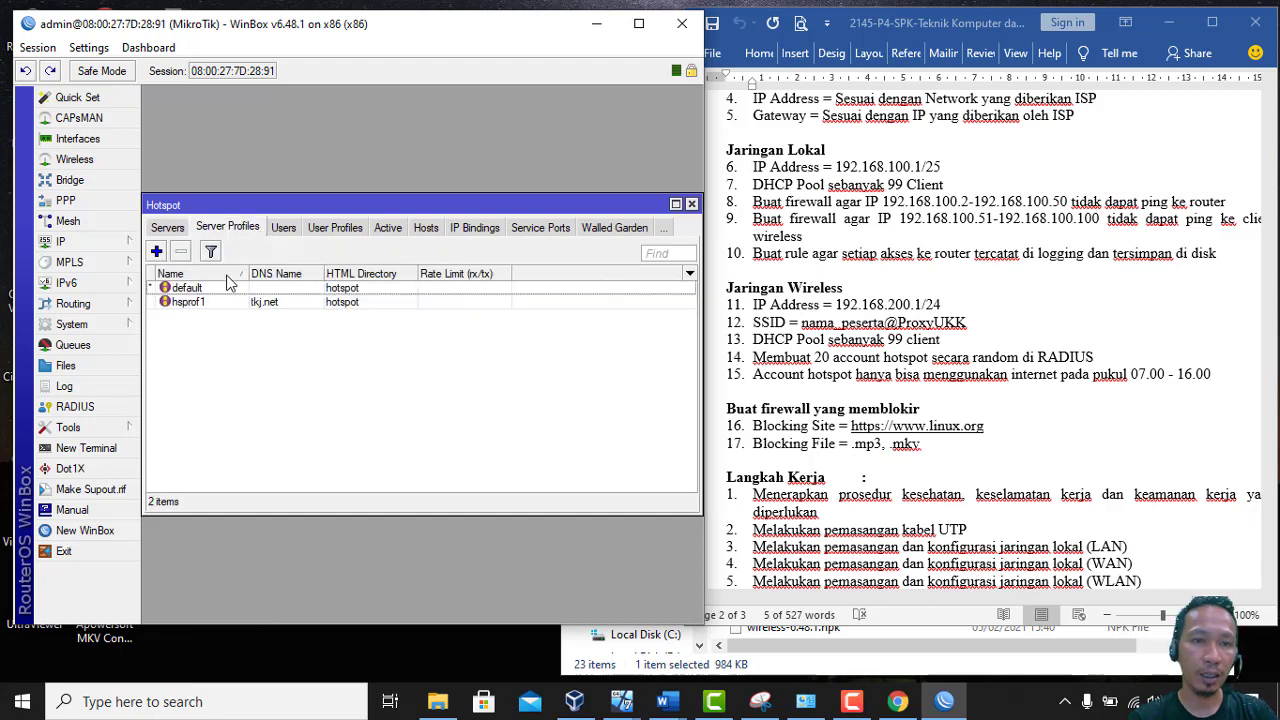
{"action": "double_click", "coordinate": [203, 304]}
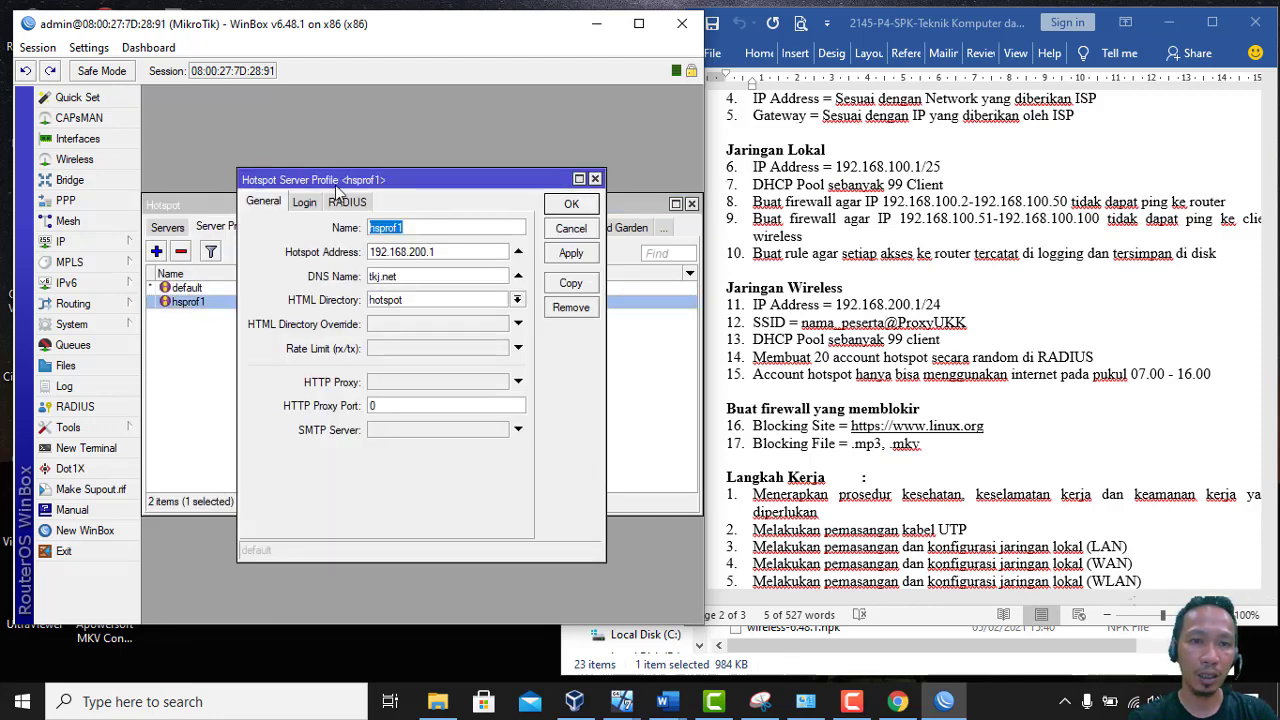
{"action": "left_click", "coordinate": [350, 204]}
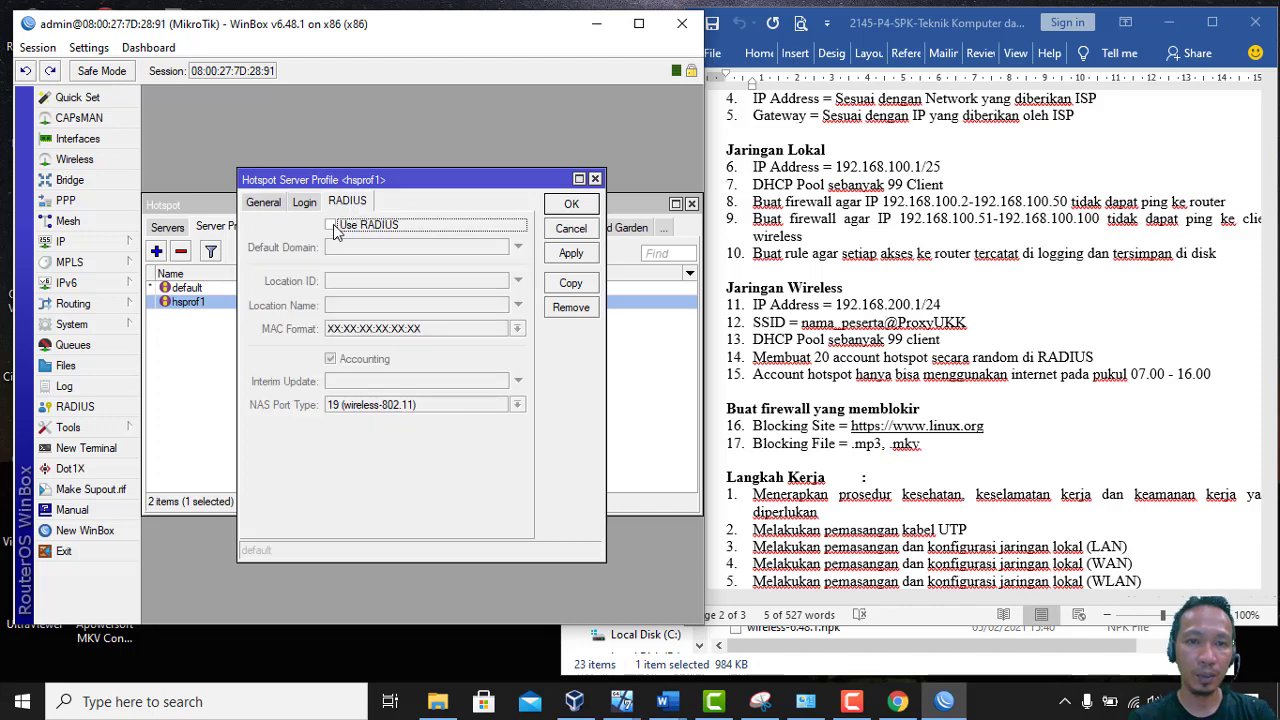
{"action": "left_click", "coordinate": [333, 227]}
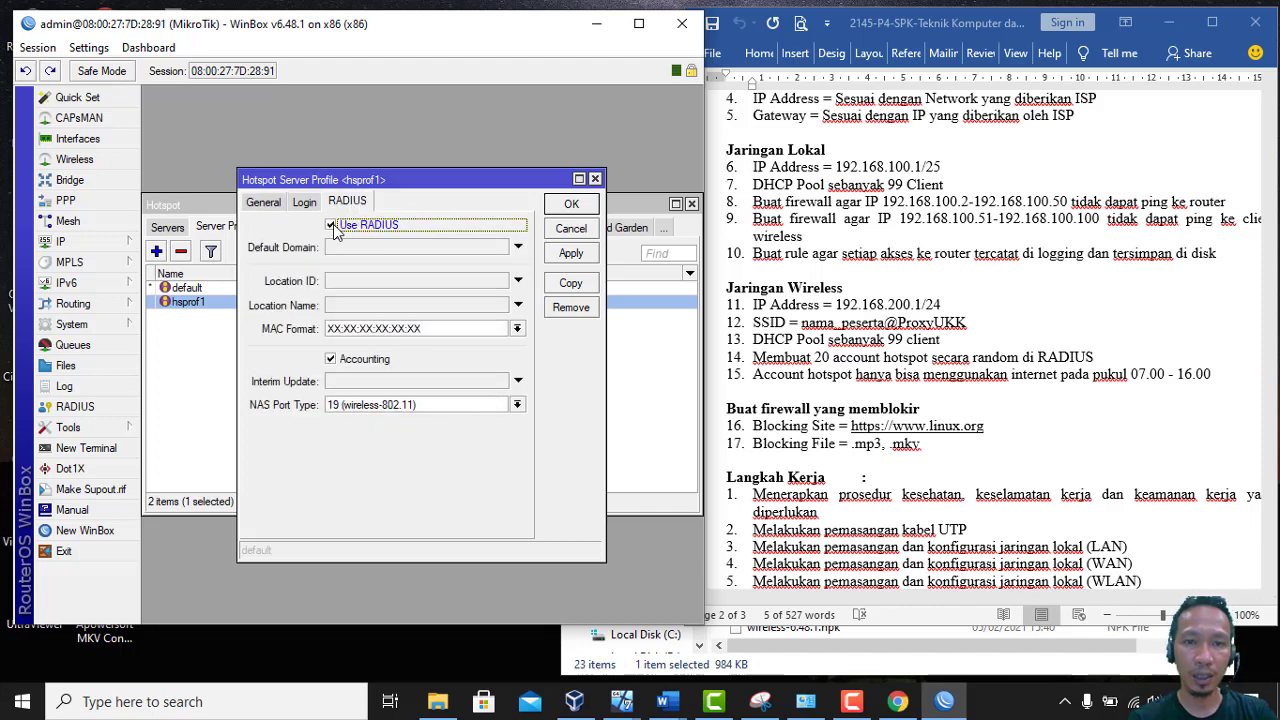
{"action": "left_click", "coordinate": [569, 254]}
{"action": "left_click", "coordinate": [567, 204]}
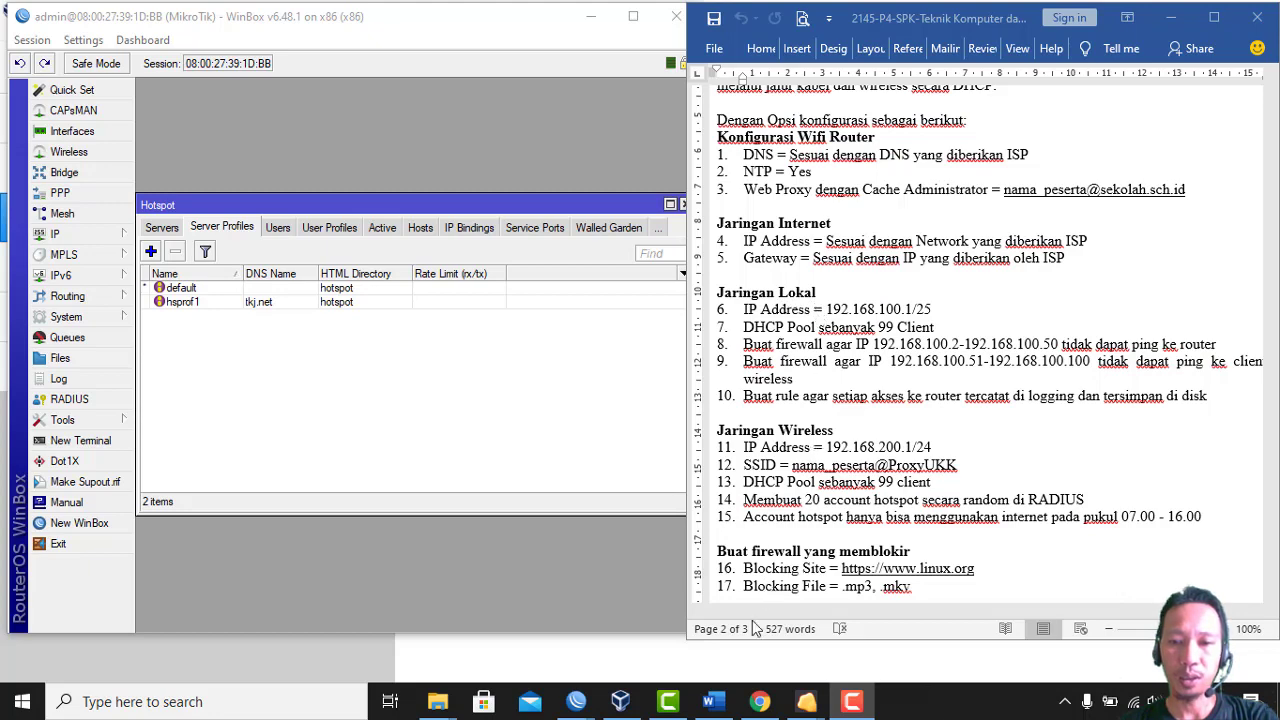
Bring the Windows 7 VM to the front and open its Network and Sharing Center
{"action": "mouse_move", "coordinate": [808, 703]}
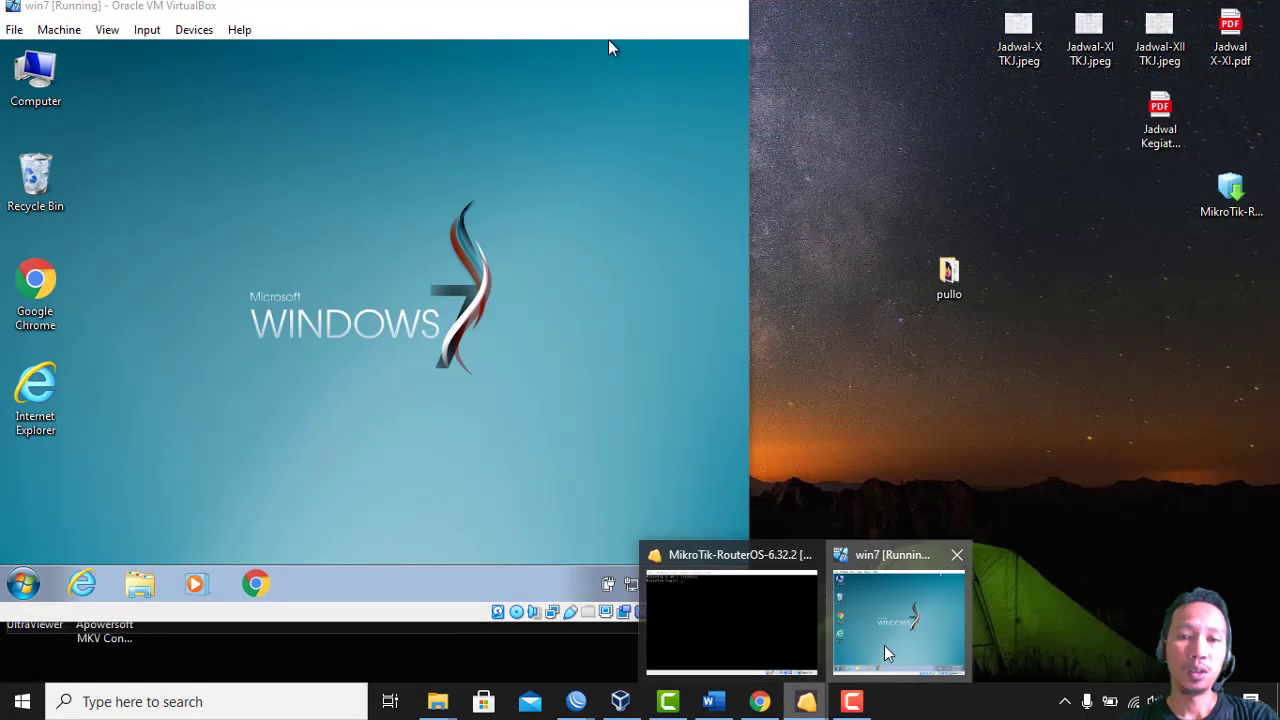
{"action": "left_click", "coordinate": [884, 653]}
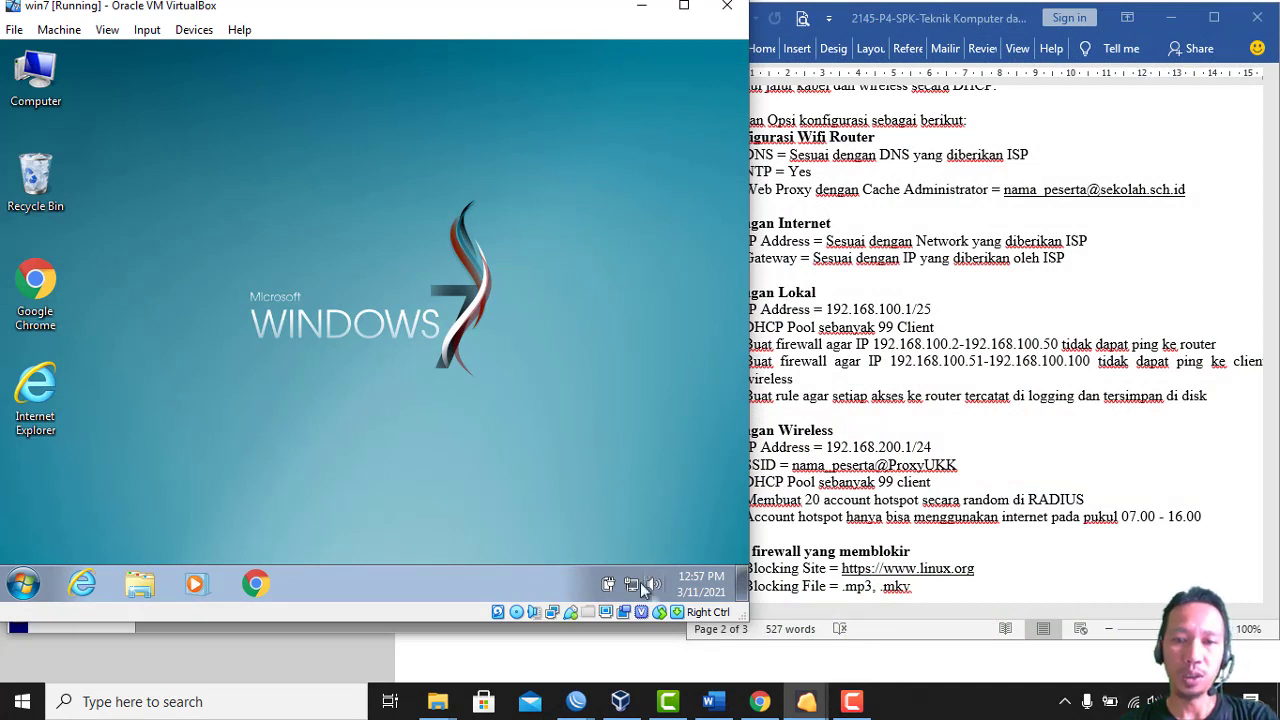
{"action": "mouse_move", "coordinate": [635, 583]}
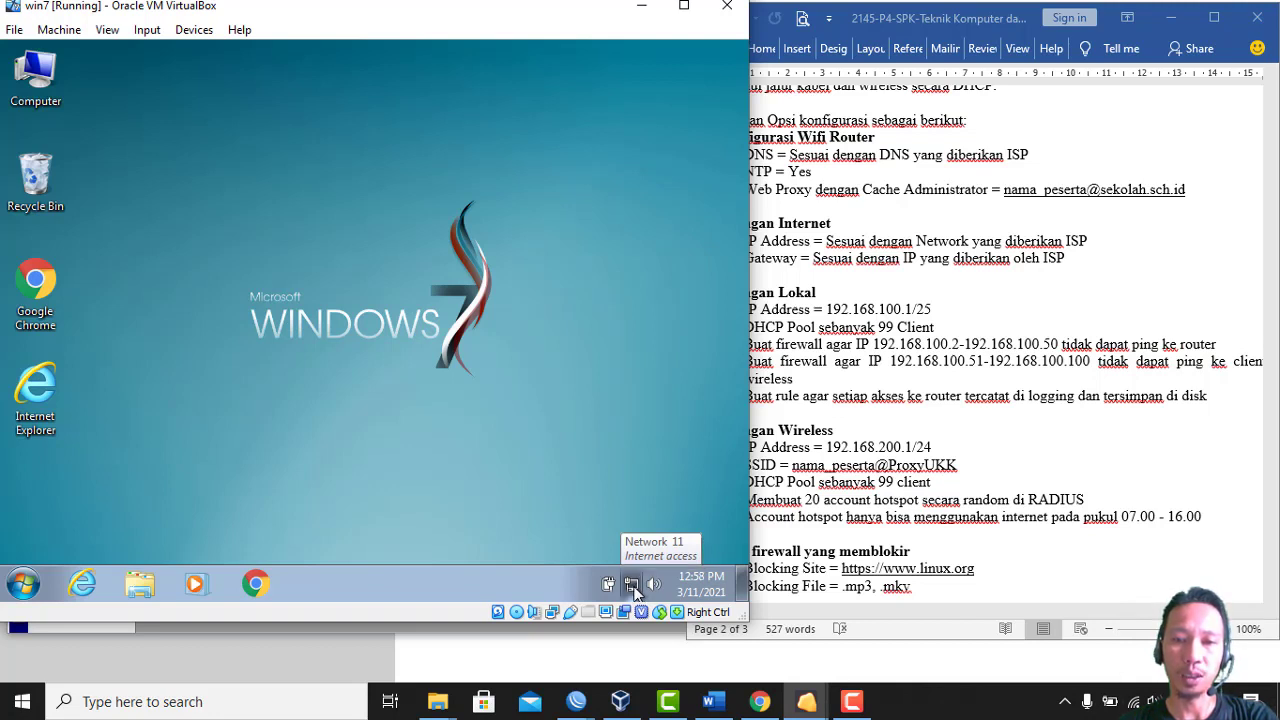
{"action": "left_click", "coordinate": [633, 587]}
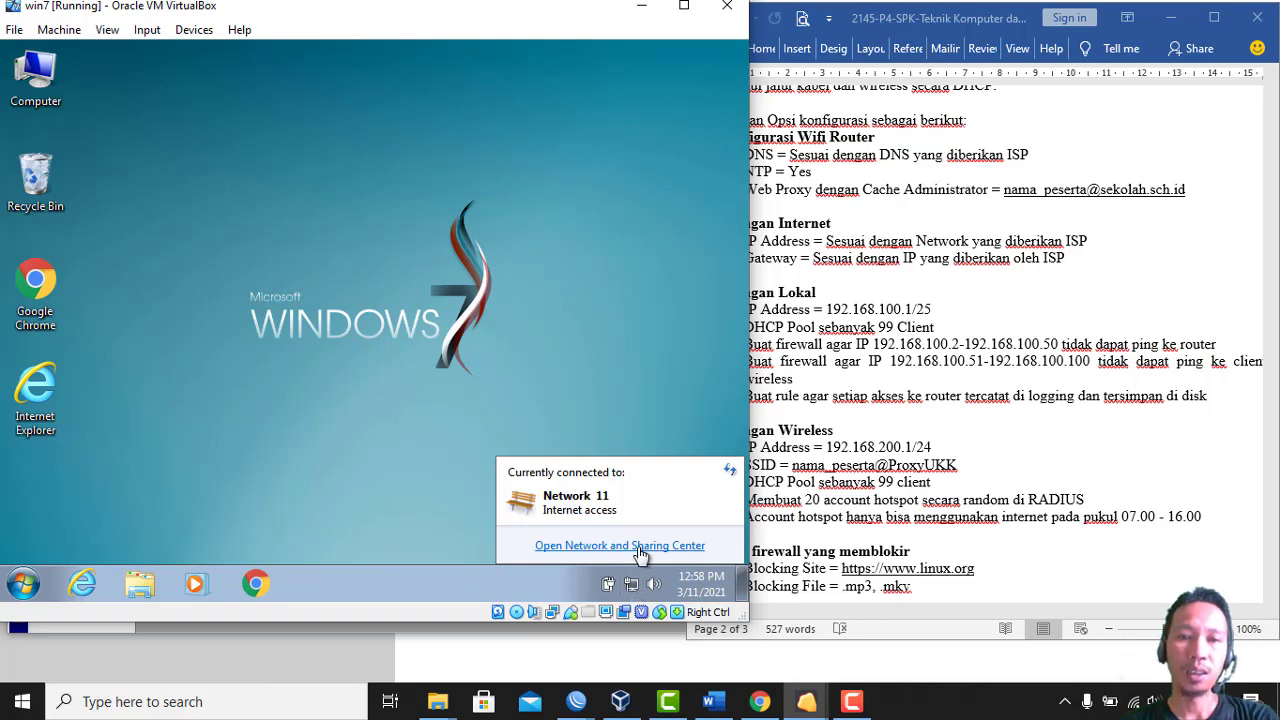
{"action": "left_click", "coordinate": [637, 546]}
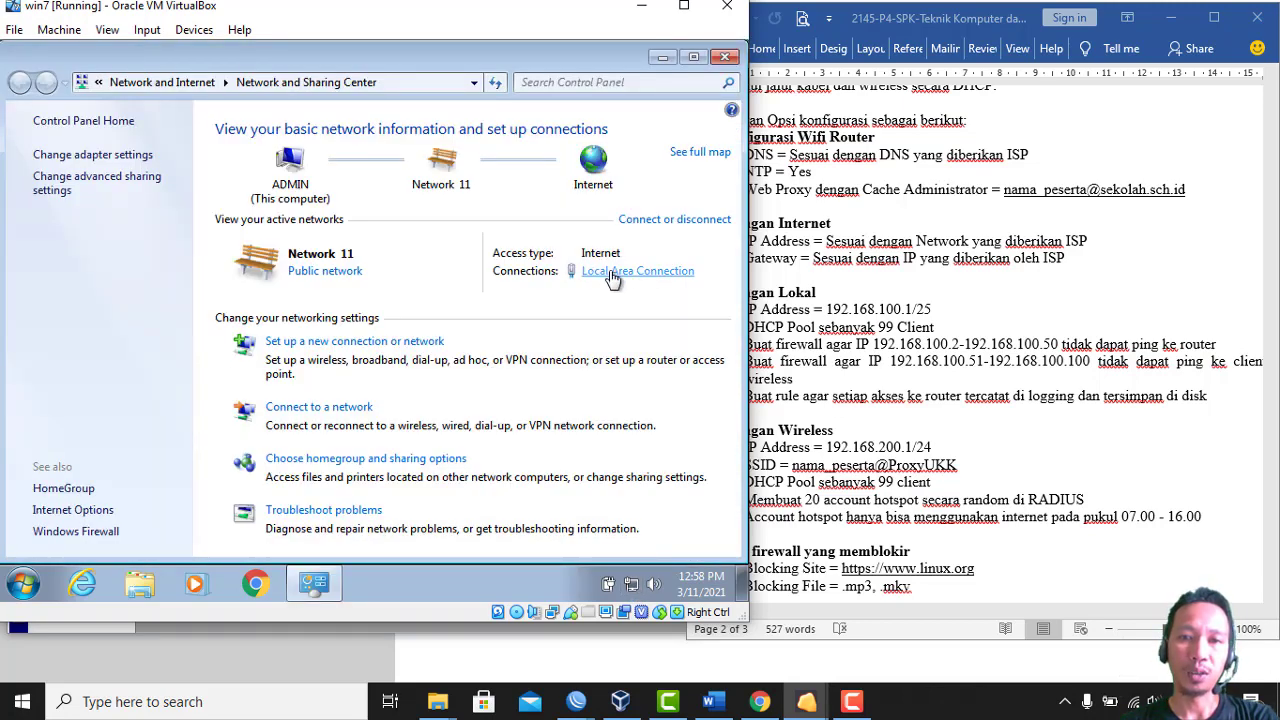
Check the Local Area Connection details for the DHCP address 192.168.100.100, then close them
{"action": "left_click", "coordinate": [610, 277]}
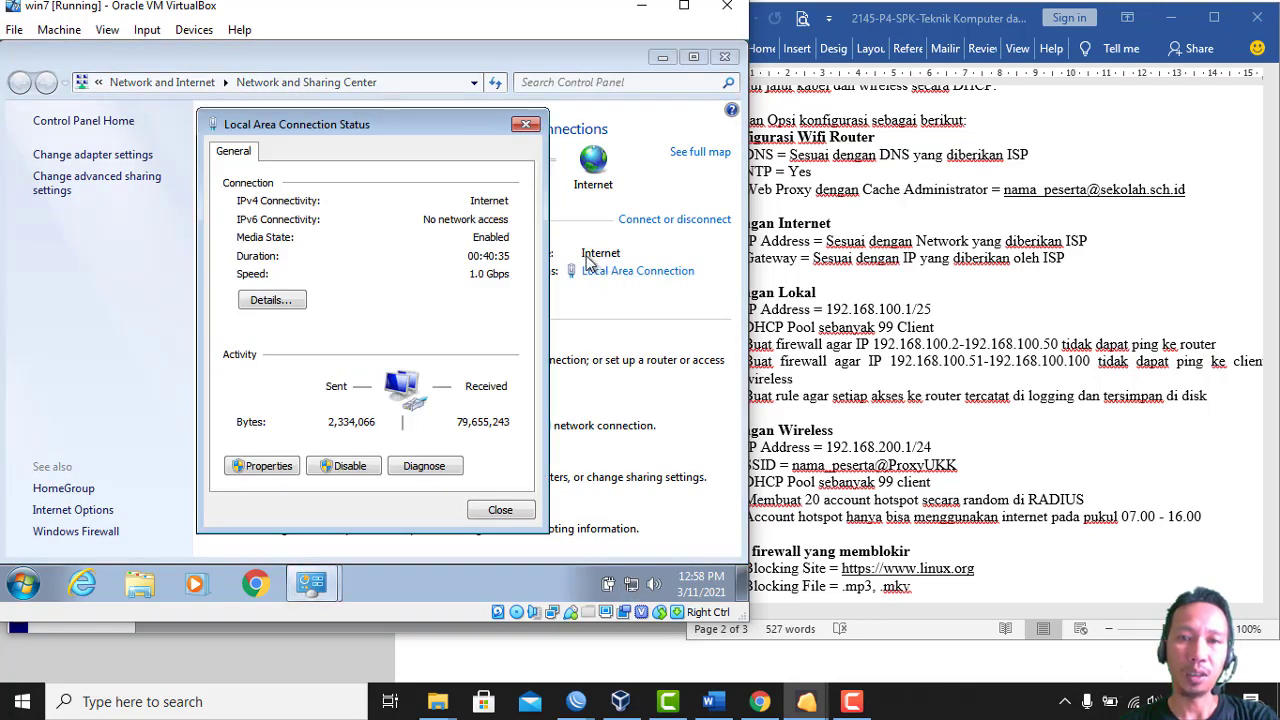
{"action": "left_click", "coordinate": [273, 302]}
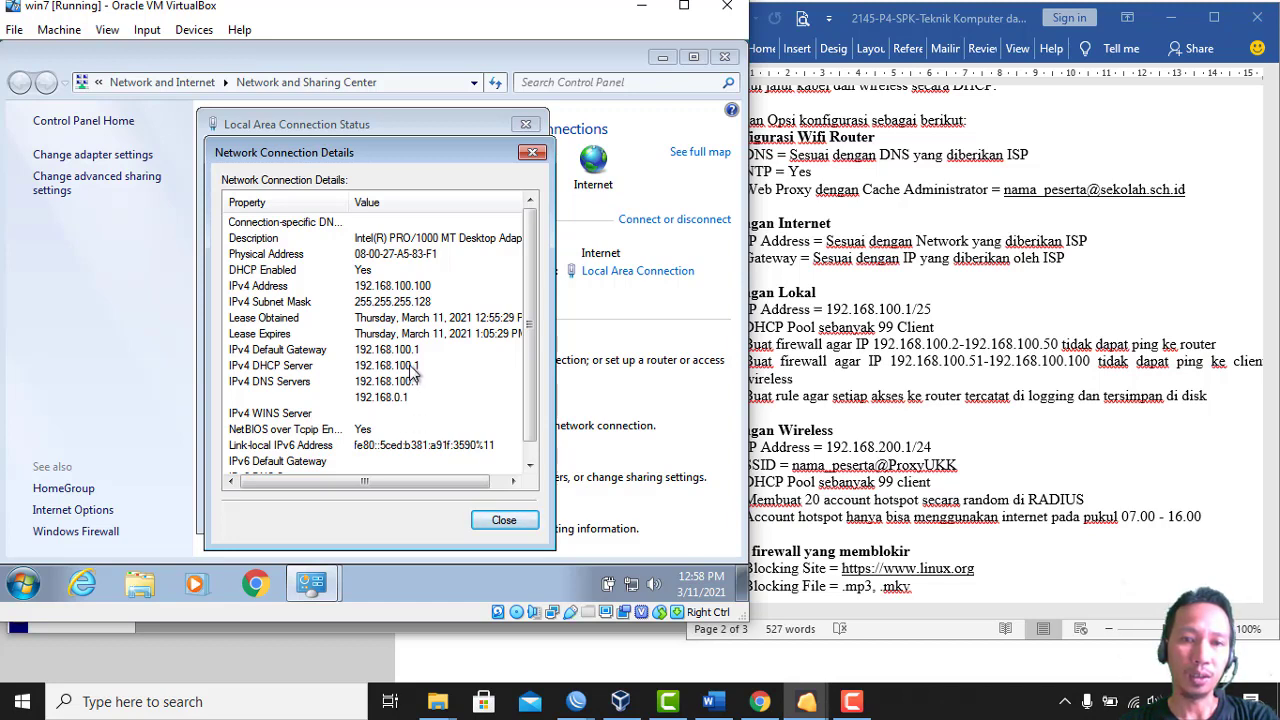
{"action": "left_click", "coordinate": [503, 522]}
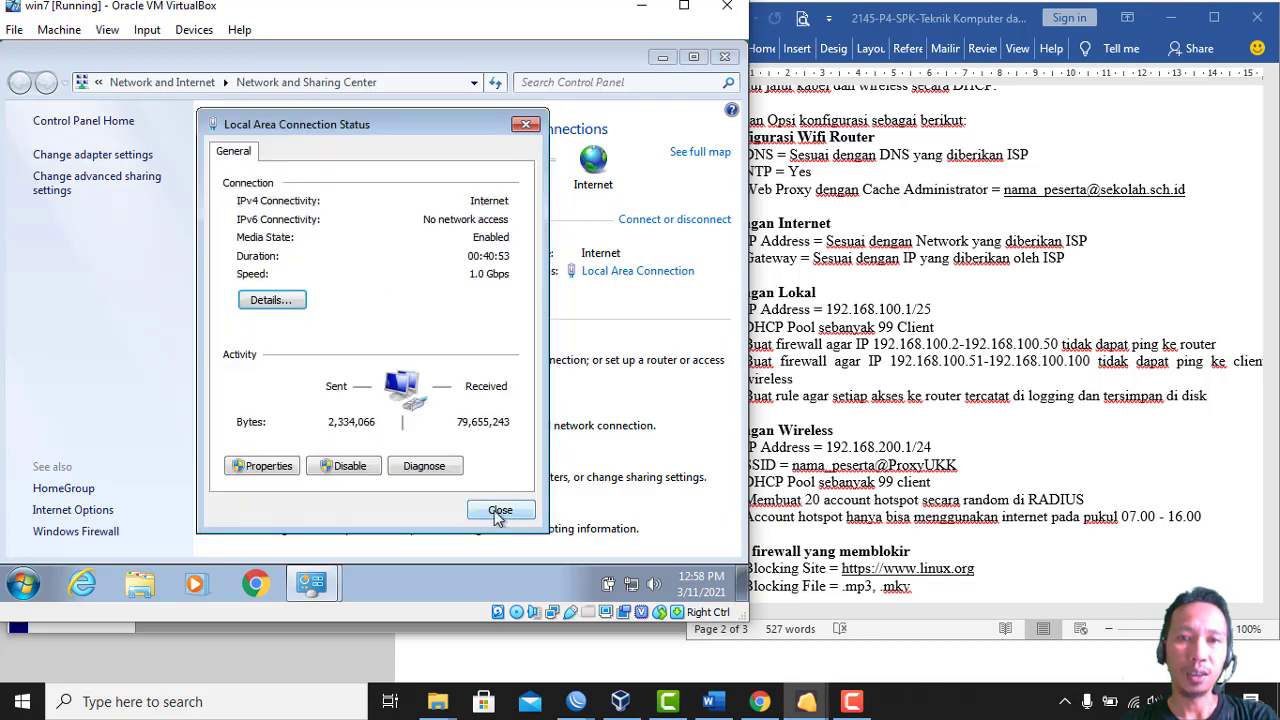
{"action": "left_click", "coordinate": [529, 124]}
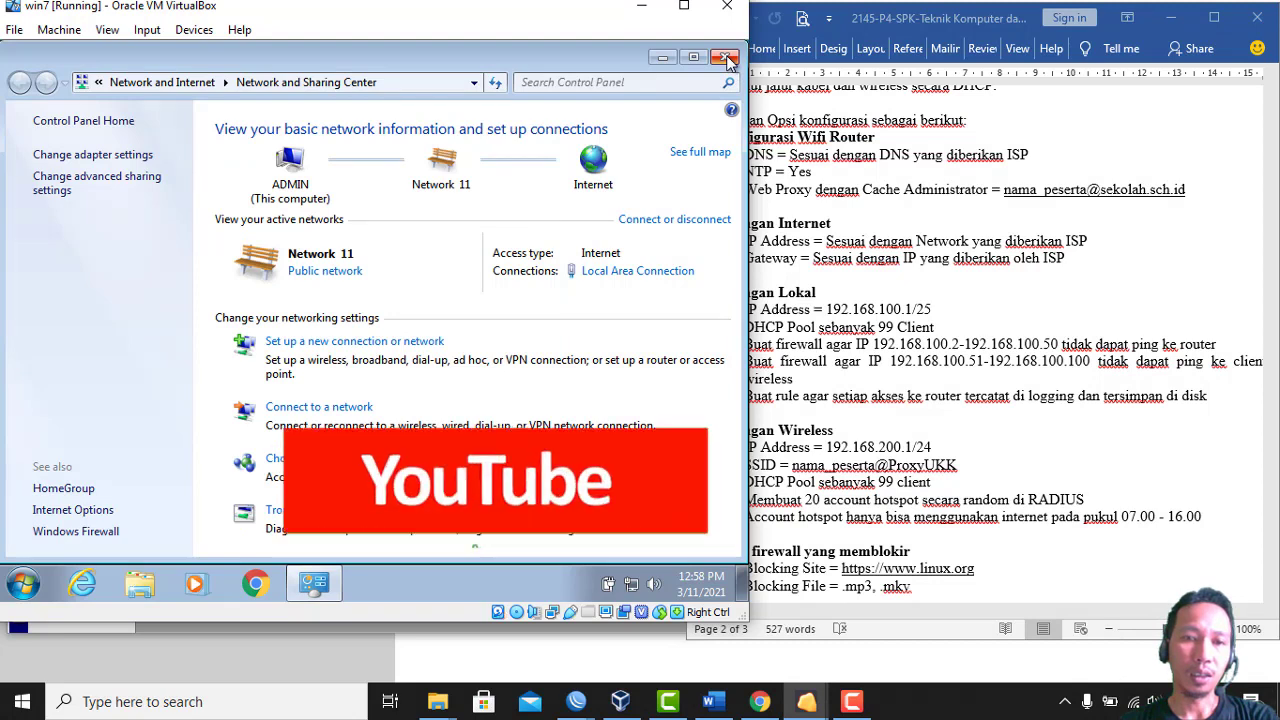
Launch Chrome in the VM and load gurudadang.blogspot.com
{"action": "left_click", "coordinate": [257, 585]}
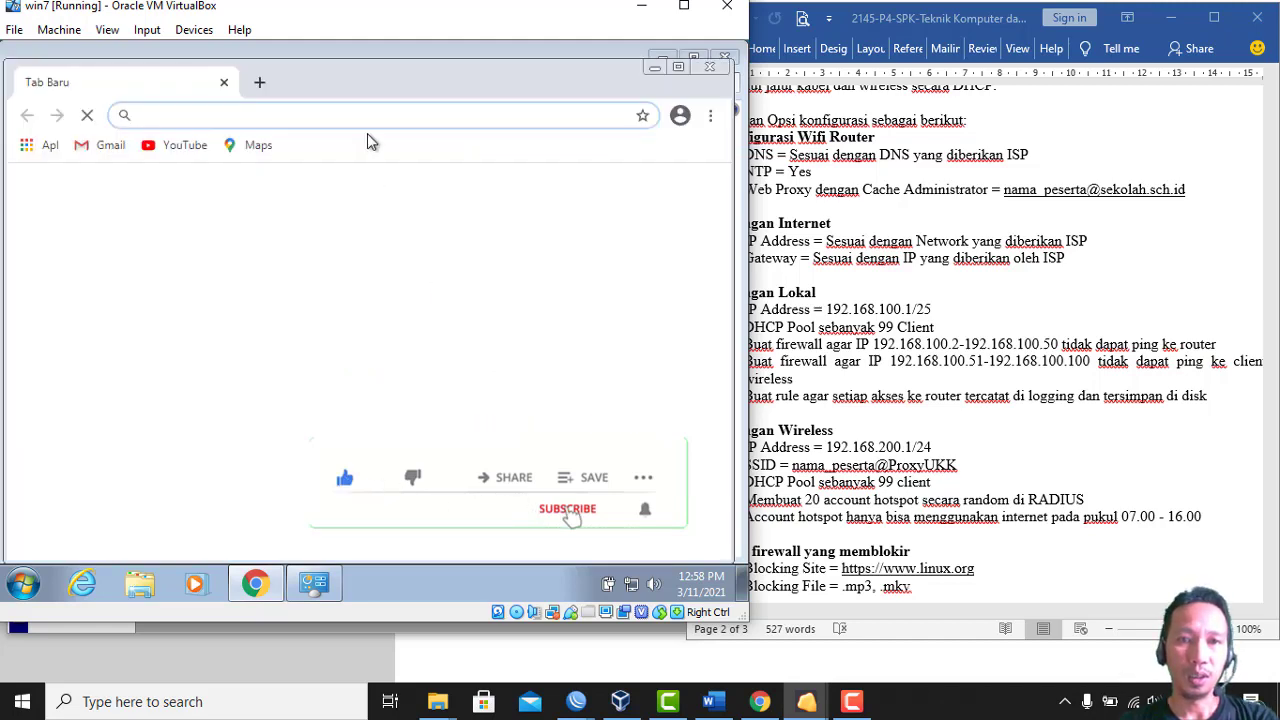
{"action": "type", "text": "gurudadang.blogspot.com"}
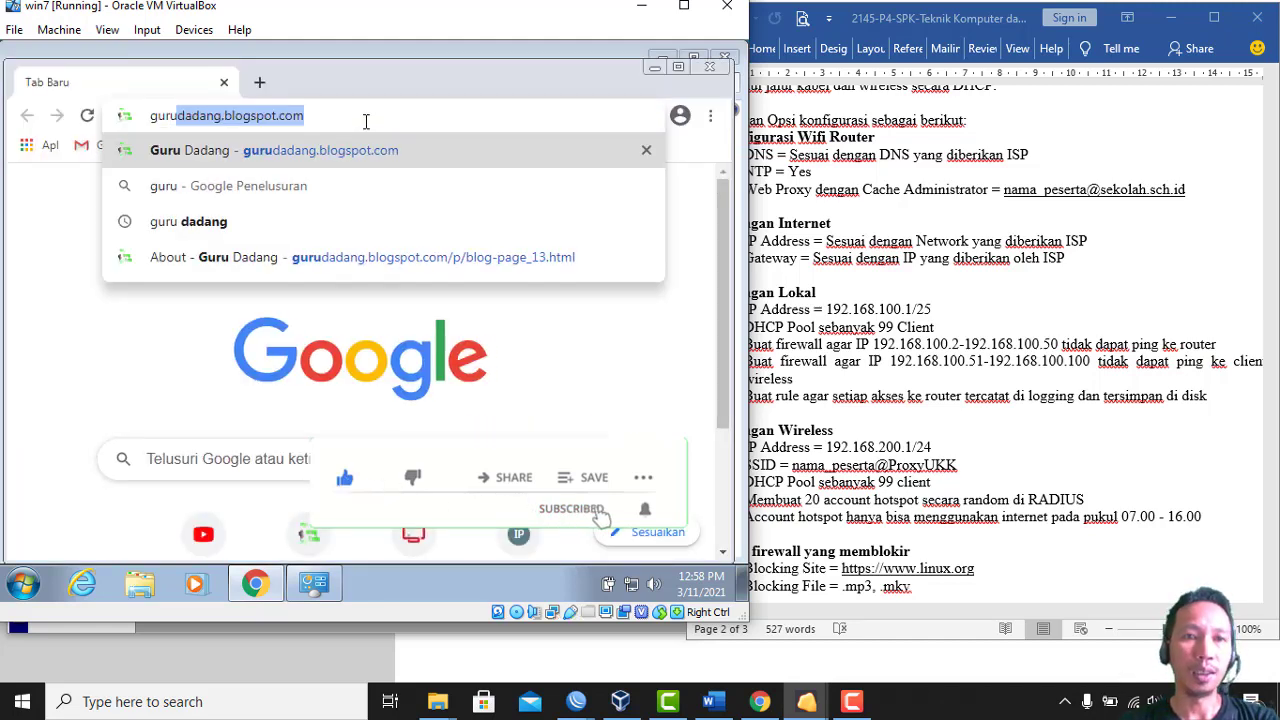
{"action": "key", "text": "Return"}
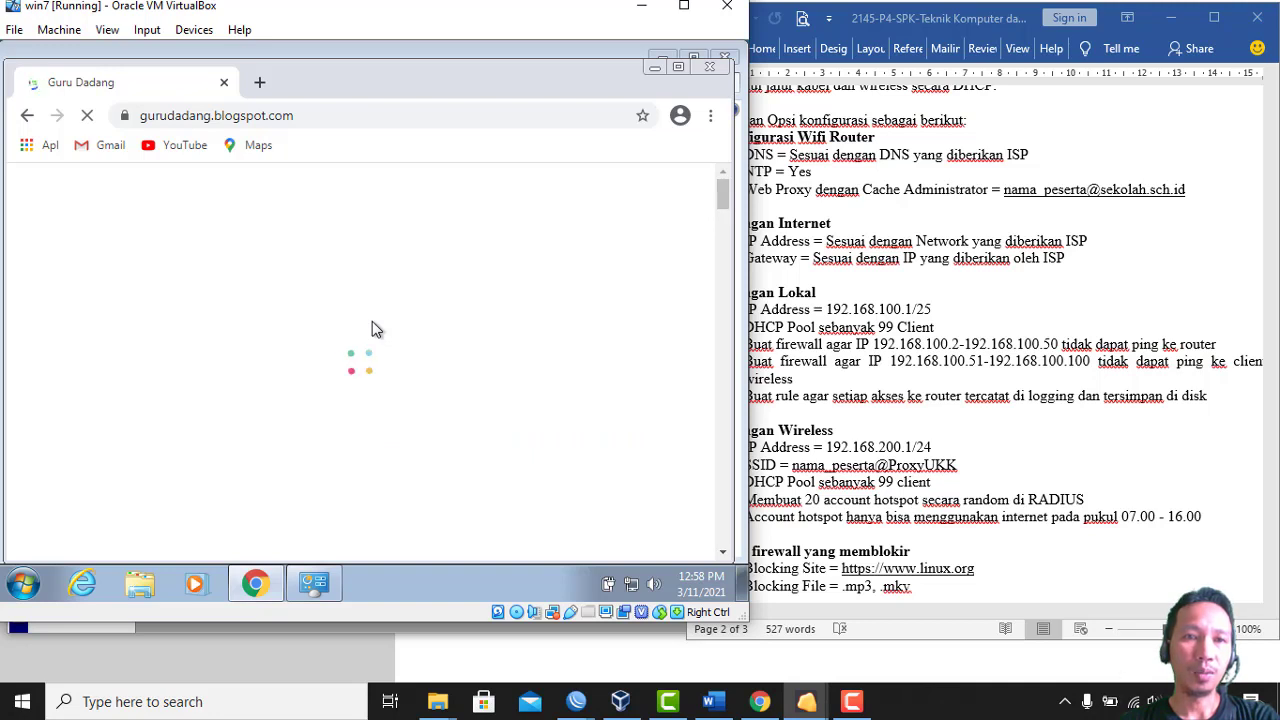
Load YouTube from its bookmark in a second tab, then return to the Guru Dadang tab
{"action": "left_click", "coordinate": [260, 83]}
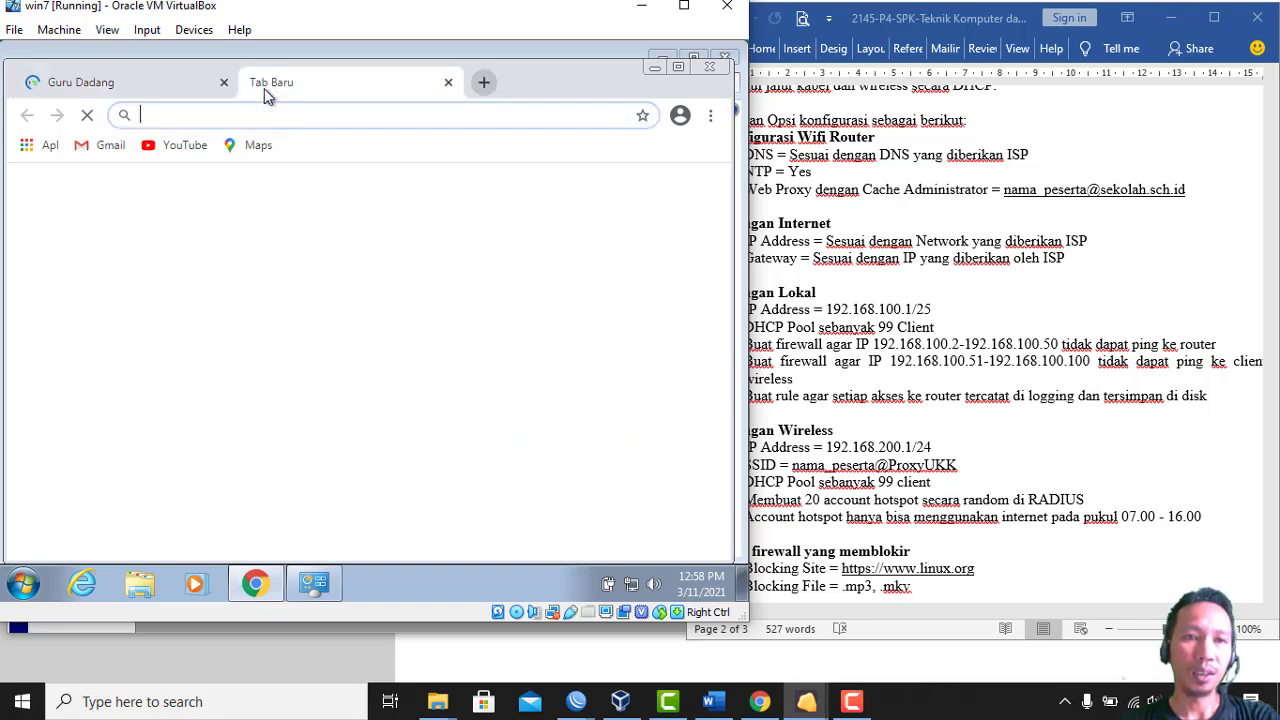
{"action": "left_click", "coordinate": [155, 81]}
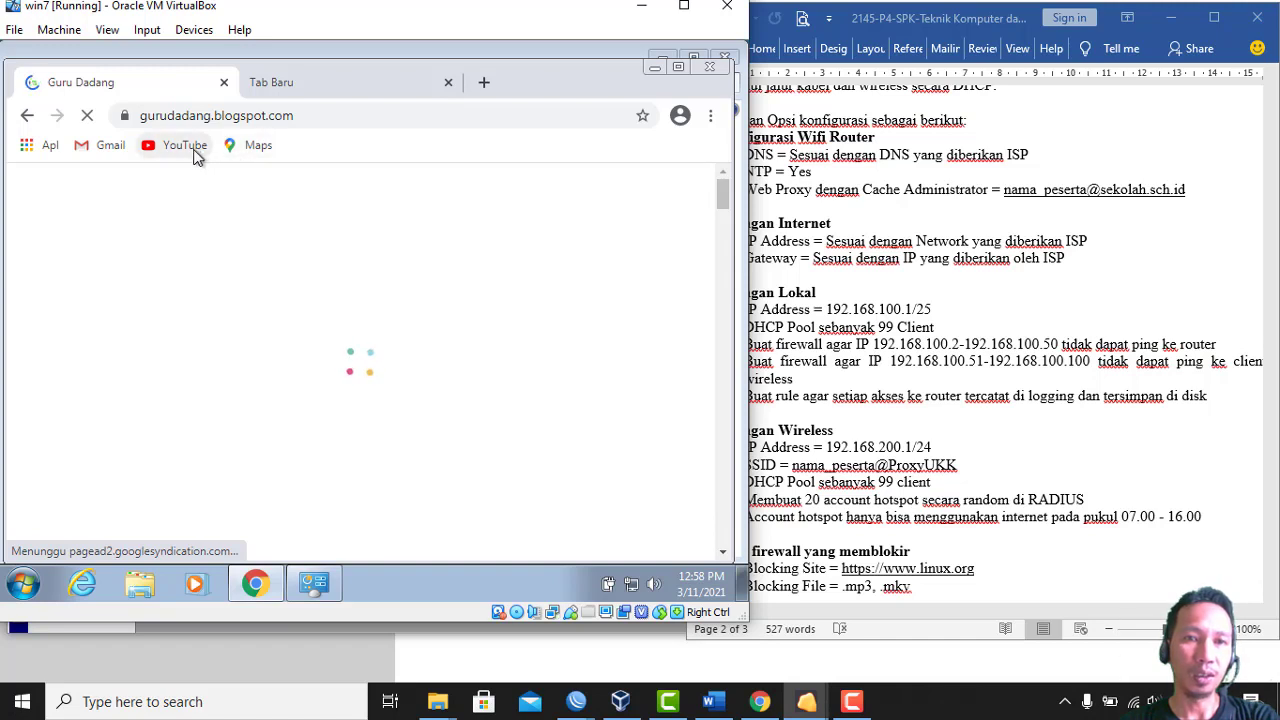
{"action": "left_click", "coordinate": [305, 86]}
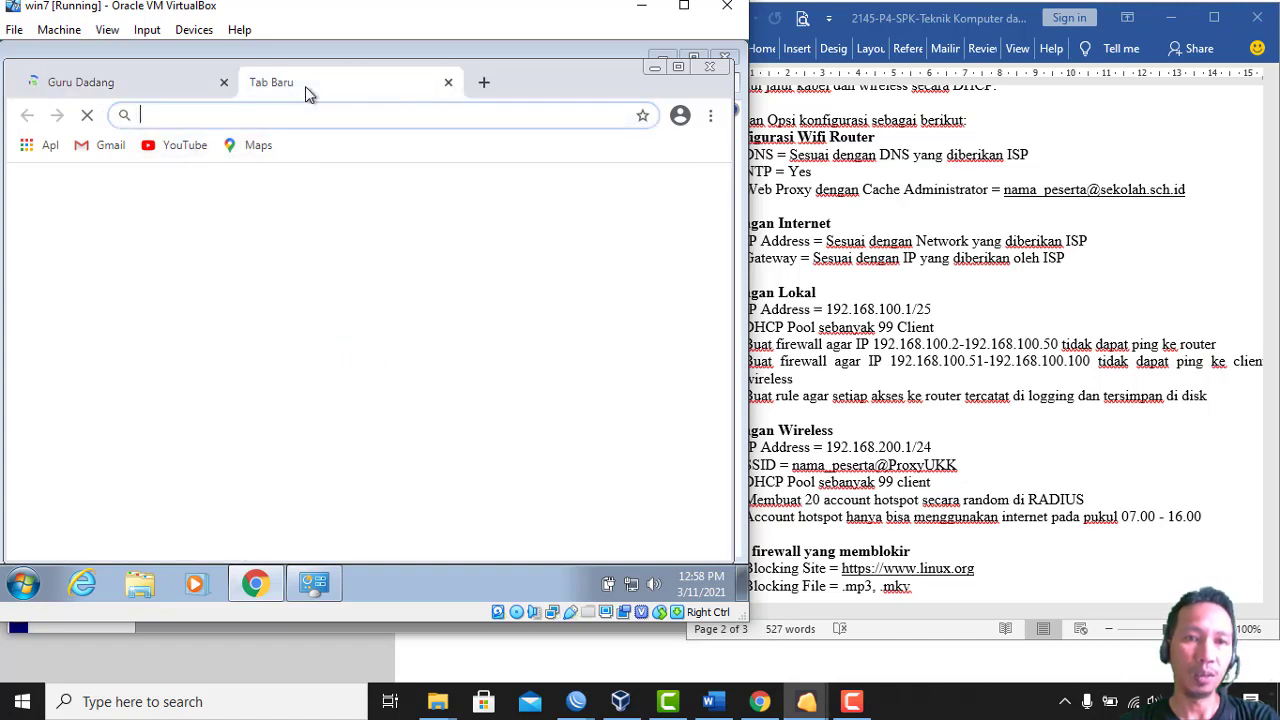
{"action": "left_click", "coordinate": [185, 145]}
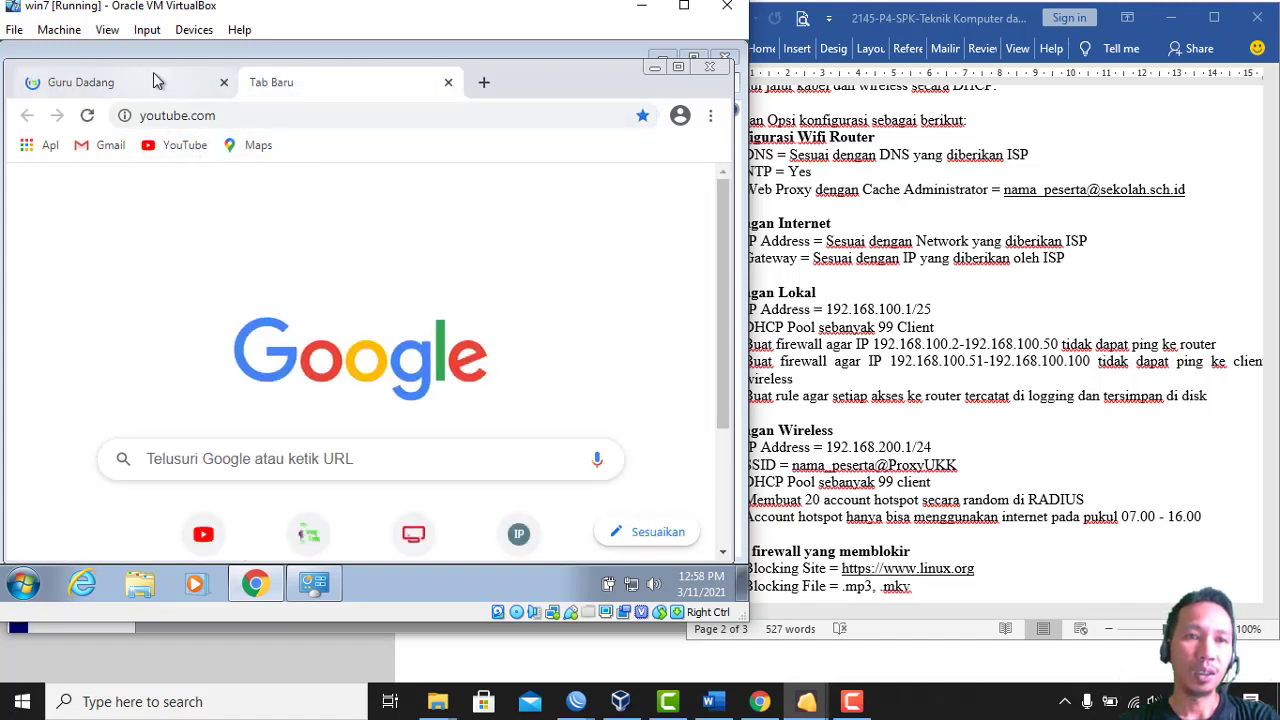
{"action": "left_click", "coordinate": [155, 86]}
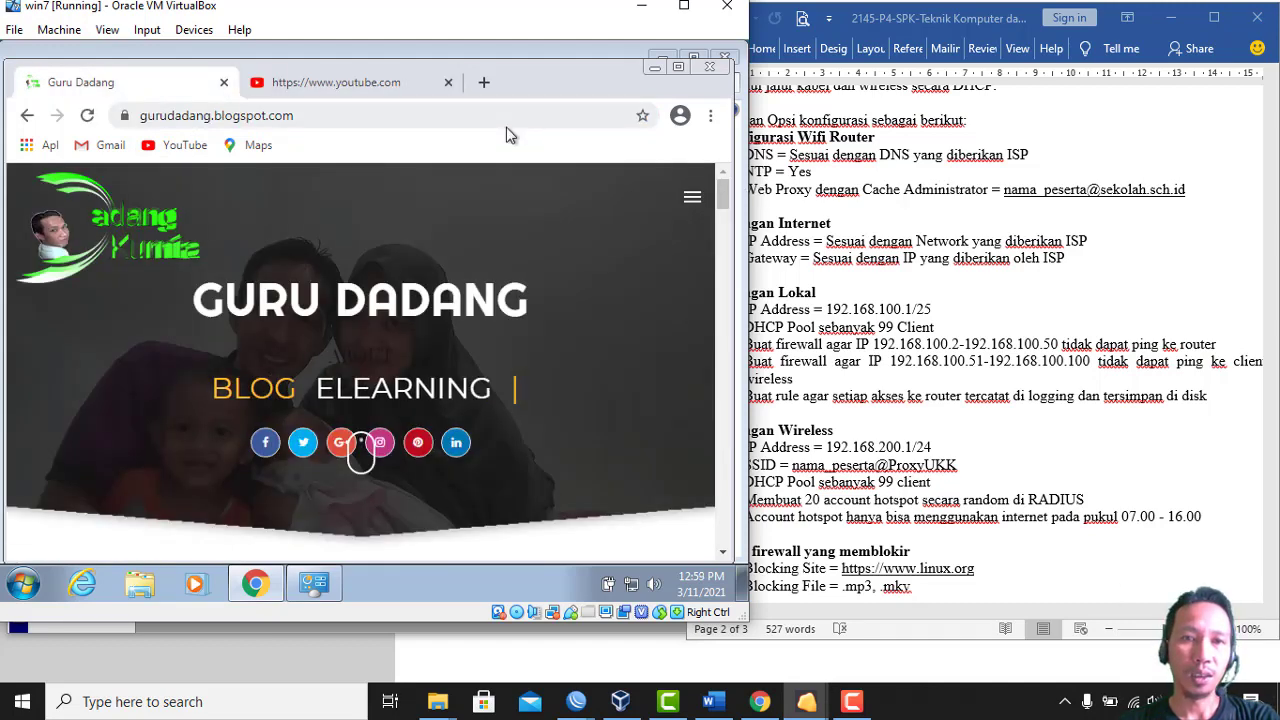
{"action": "left_click", "coordinate": [375, 82]}
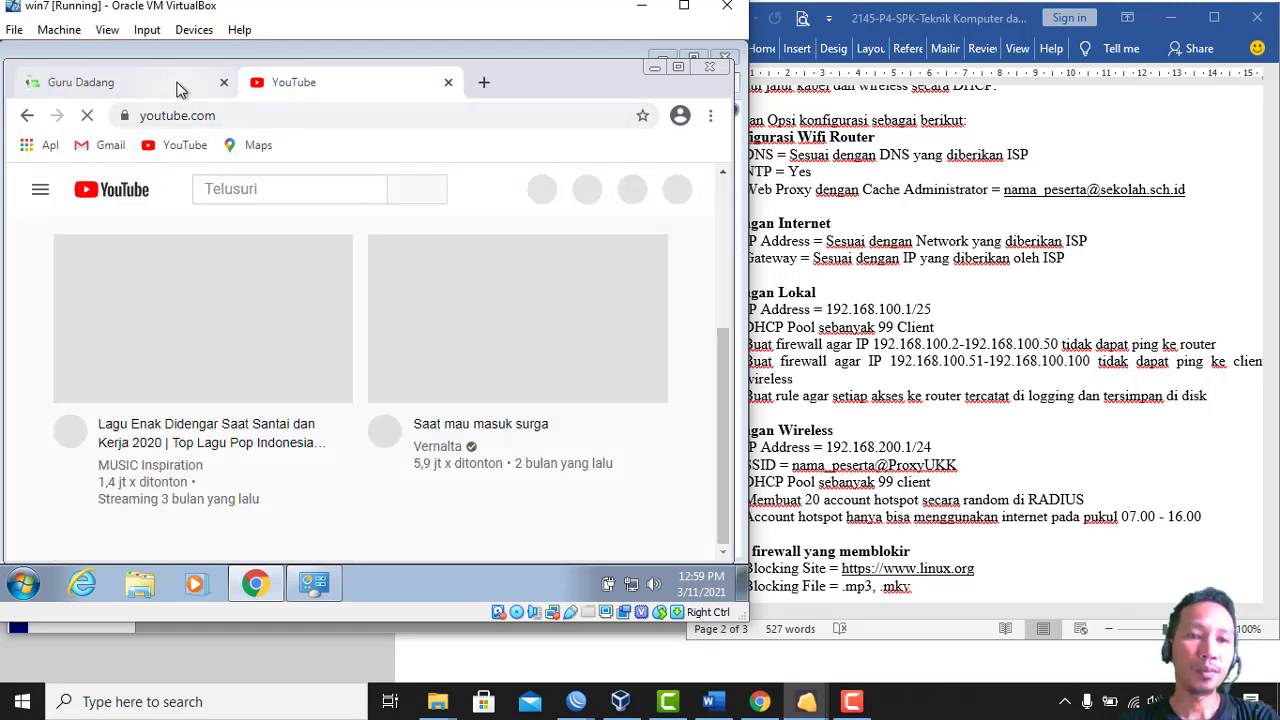
{"action": "left_click", "coordinate": [180, 88]}
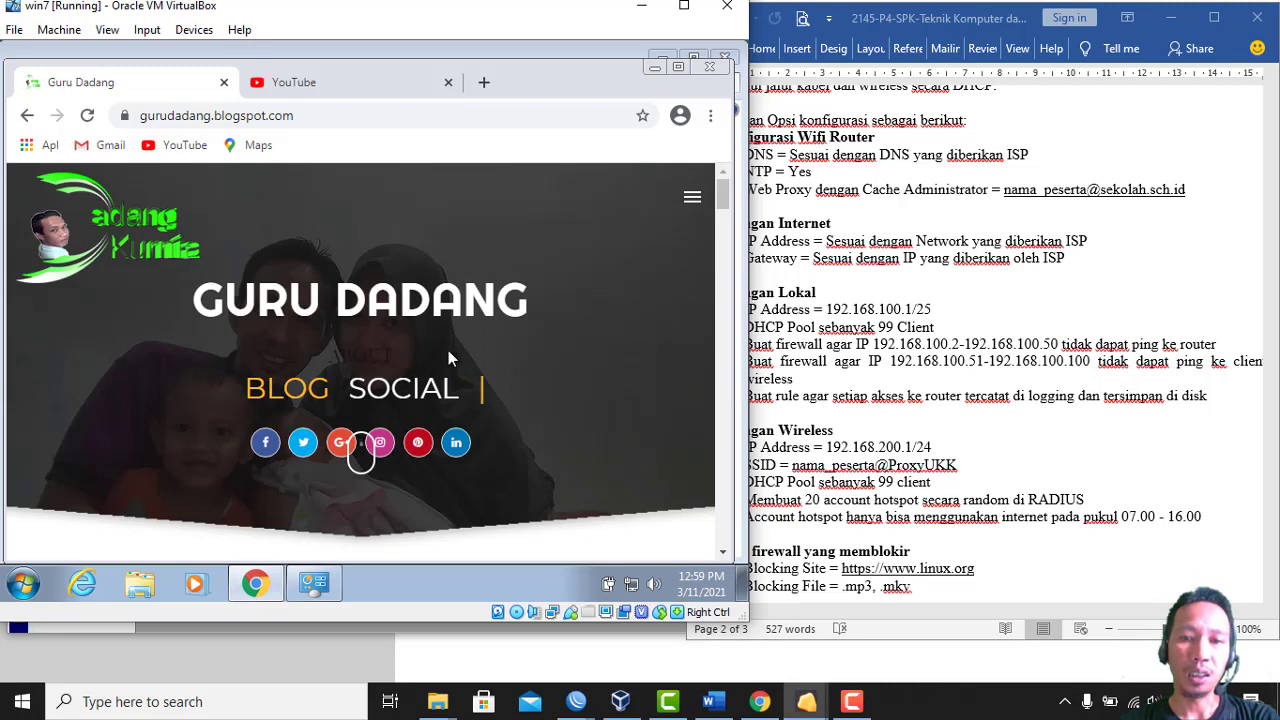
Open the Internet Protocol Version 4 properties of the Local Area Connection
{"action": "right_click", "coordinate": [633, 588]}
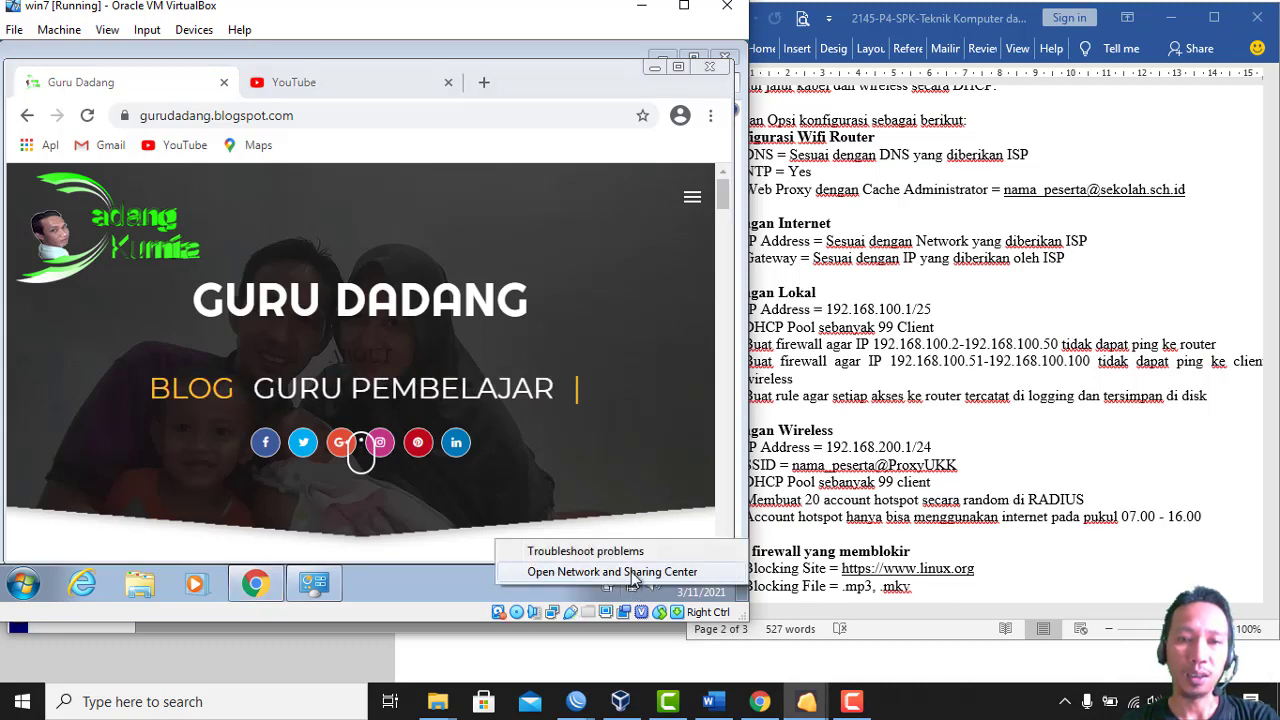
{"action": "left_click", "coordinate": [631, 571]}
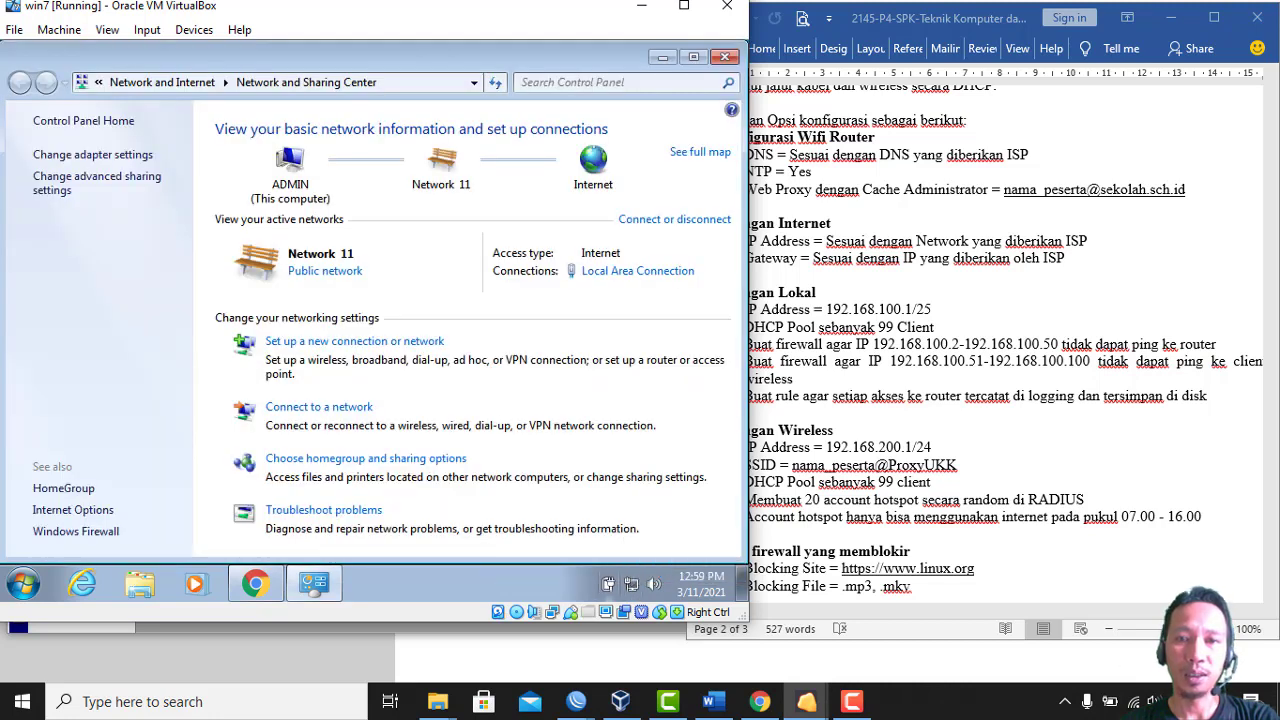
{"action": "left_click", "coordinate": [609, 274]}
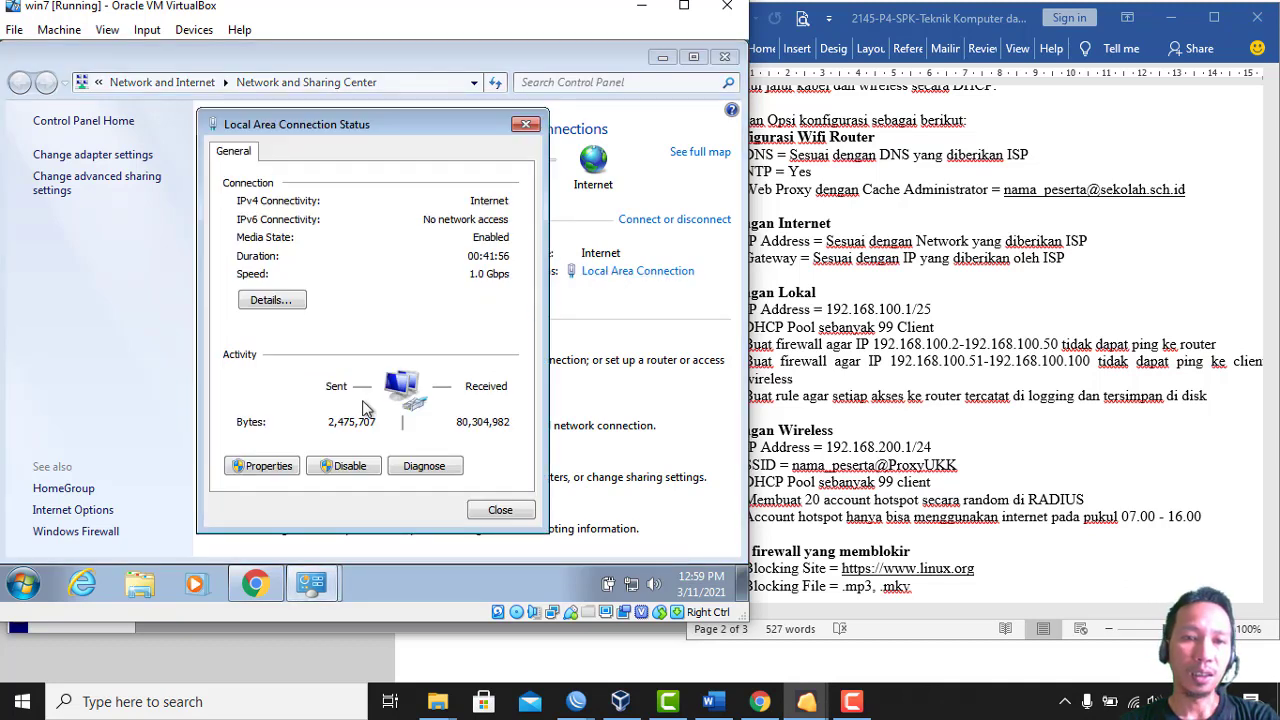
{"action": "left_click", "coordinate": [268, 463]}
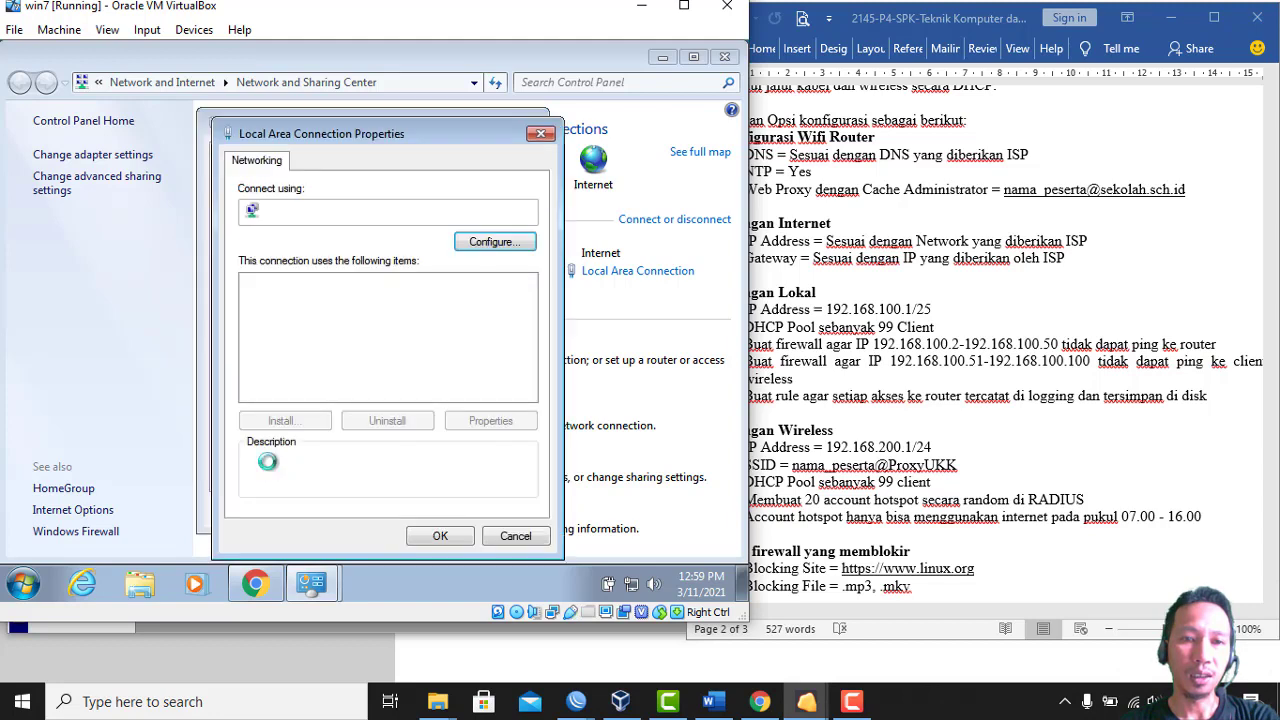
{"action": "left_click", "coordinate": [350, 346]}
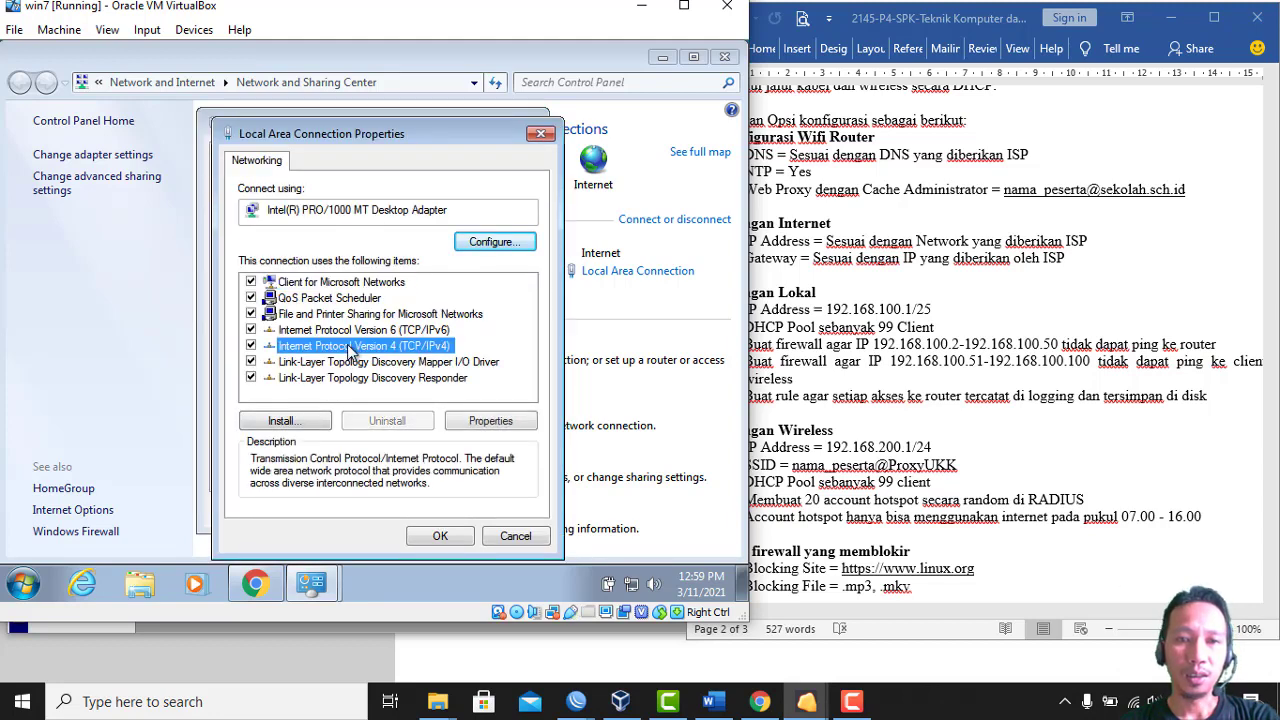
{"action": "double_click", "coordinate": [350, 346]}
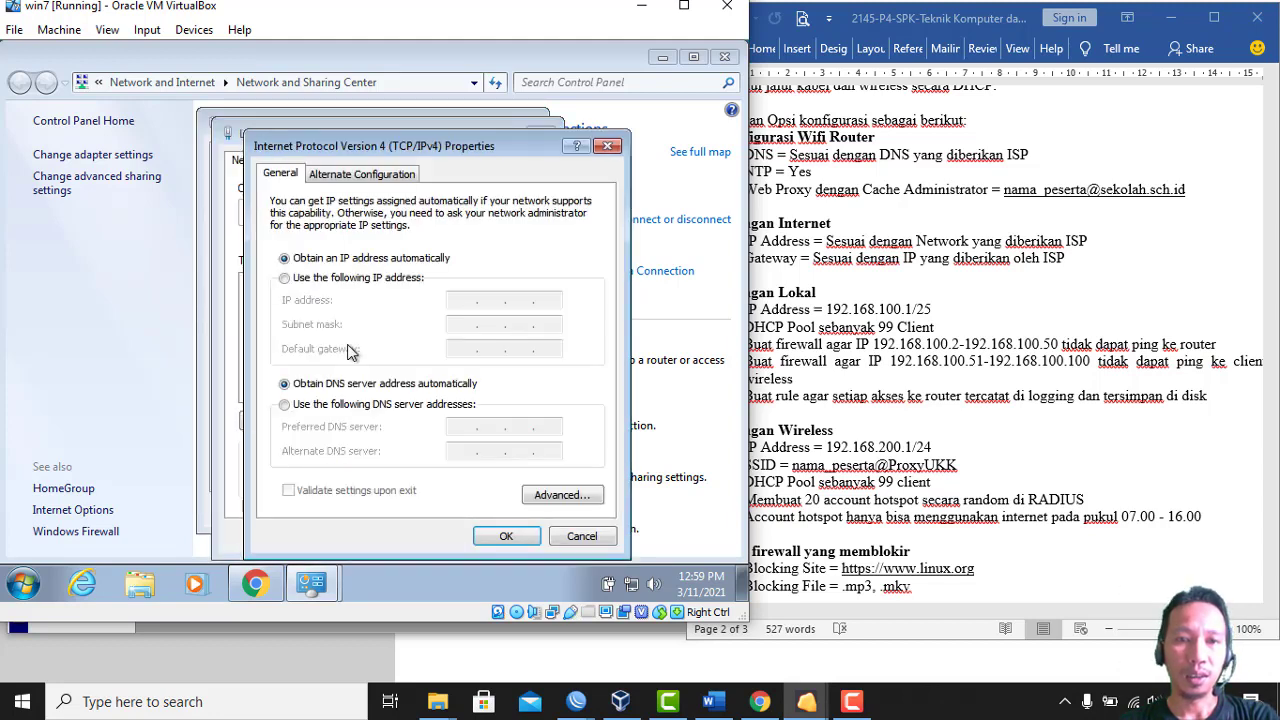
Set static IP 192.168.100.30, mask 255.255.255.0, gateway 192.168.100.1, DNS 8.8.8.8/8.8.4.4
{"action": "left_click", "coordinate": [350, 280]}
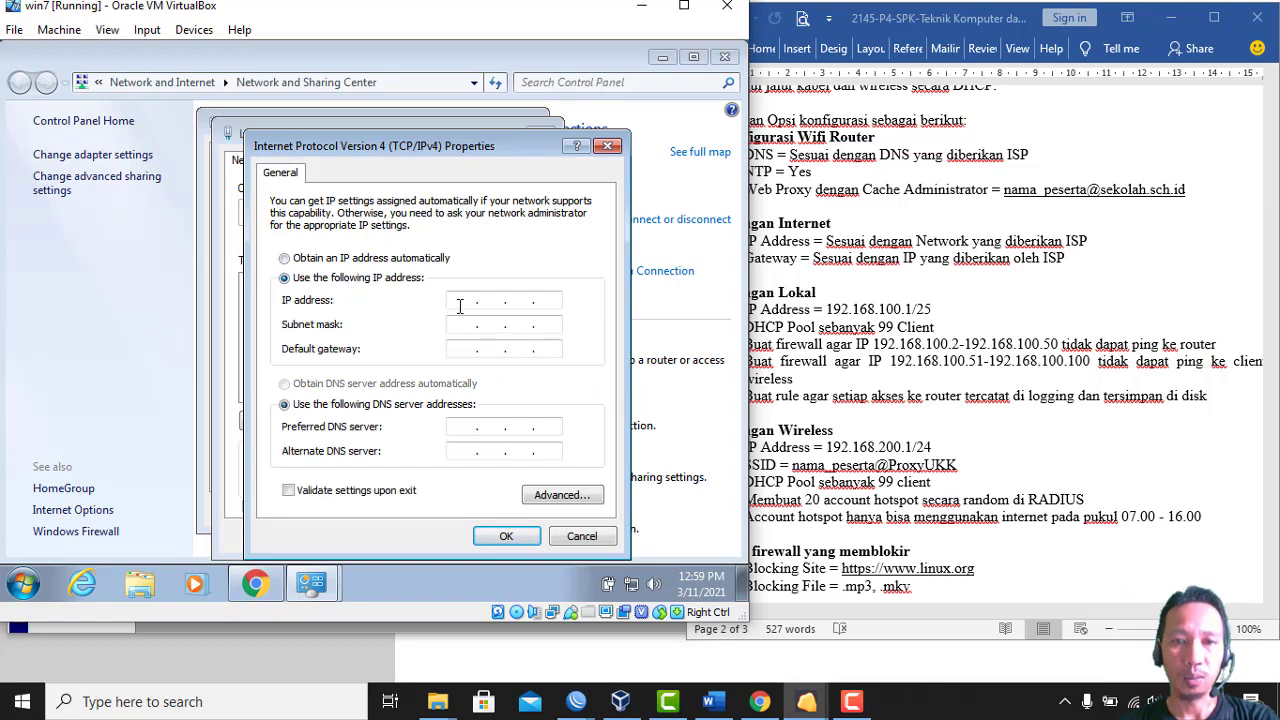
{"action": "left_click", "coordinate": [491, 300]}
{"action": "type", "text": "192 . "}
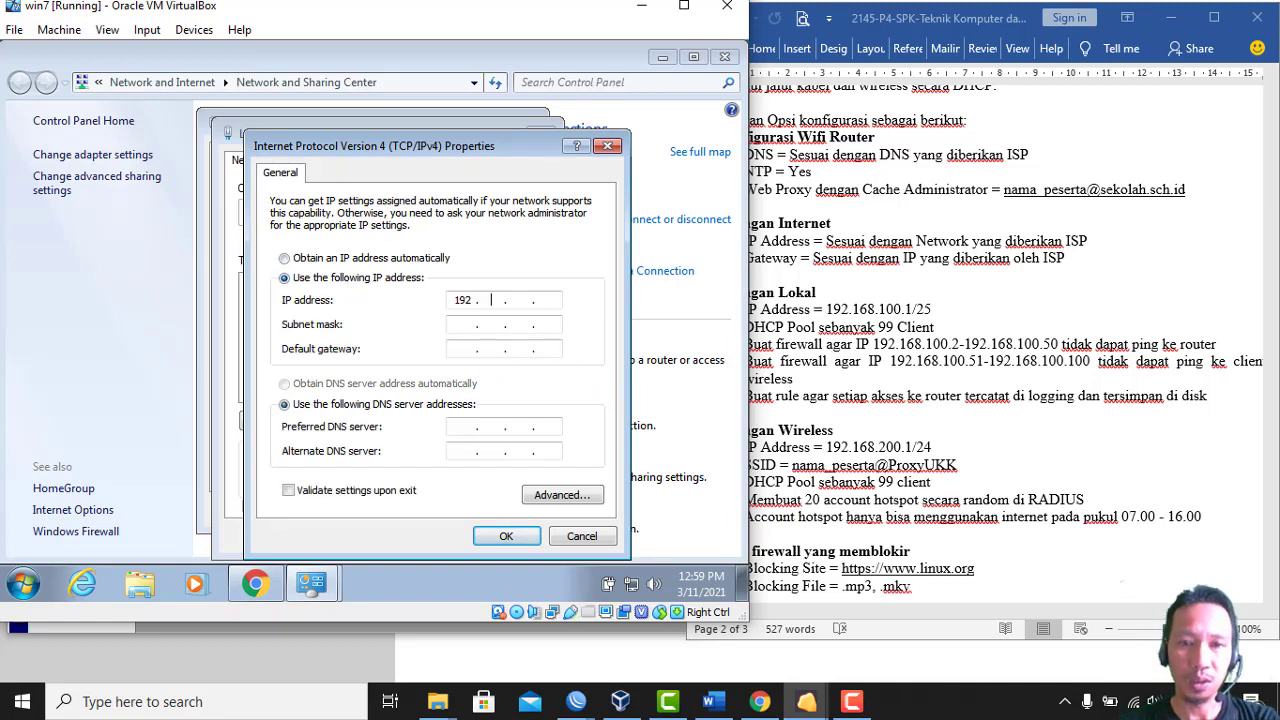
{"action": "type", "text": "168"}
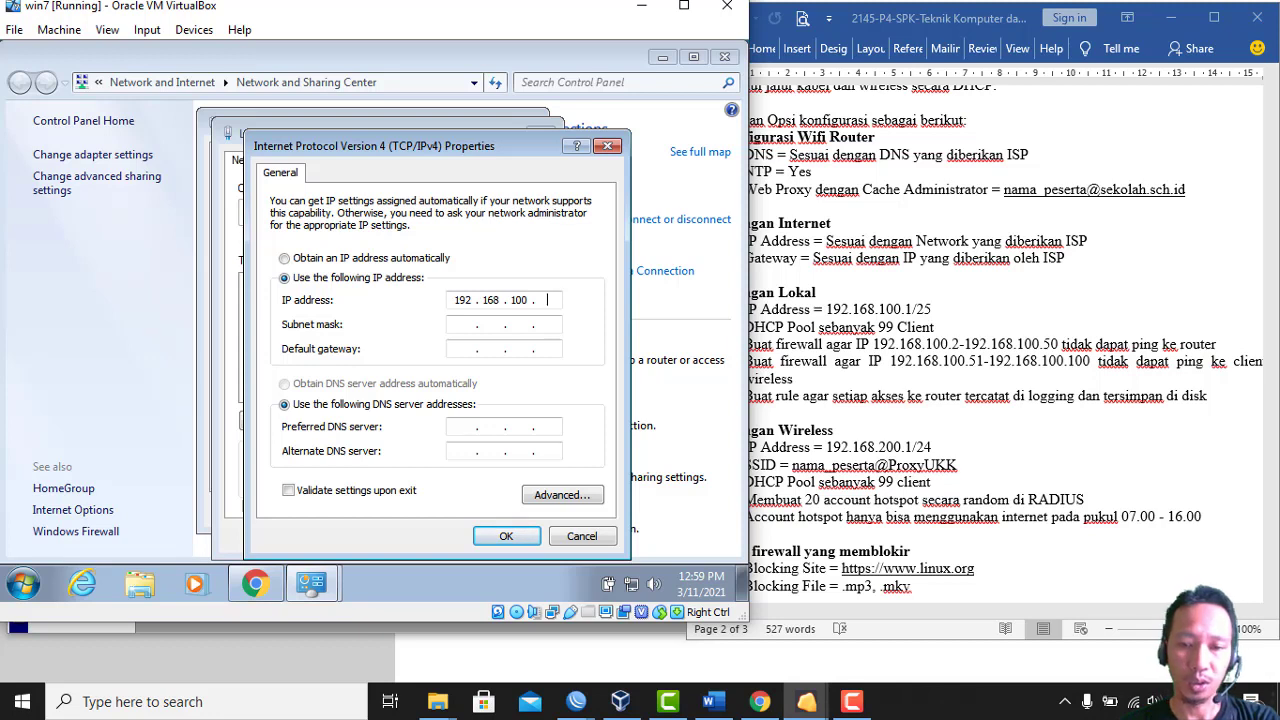
{"action": "key", "text": "Tab"}
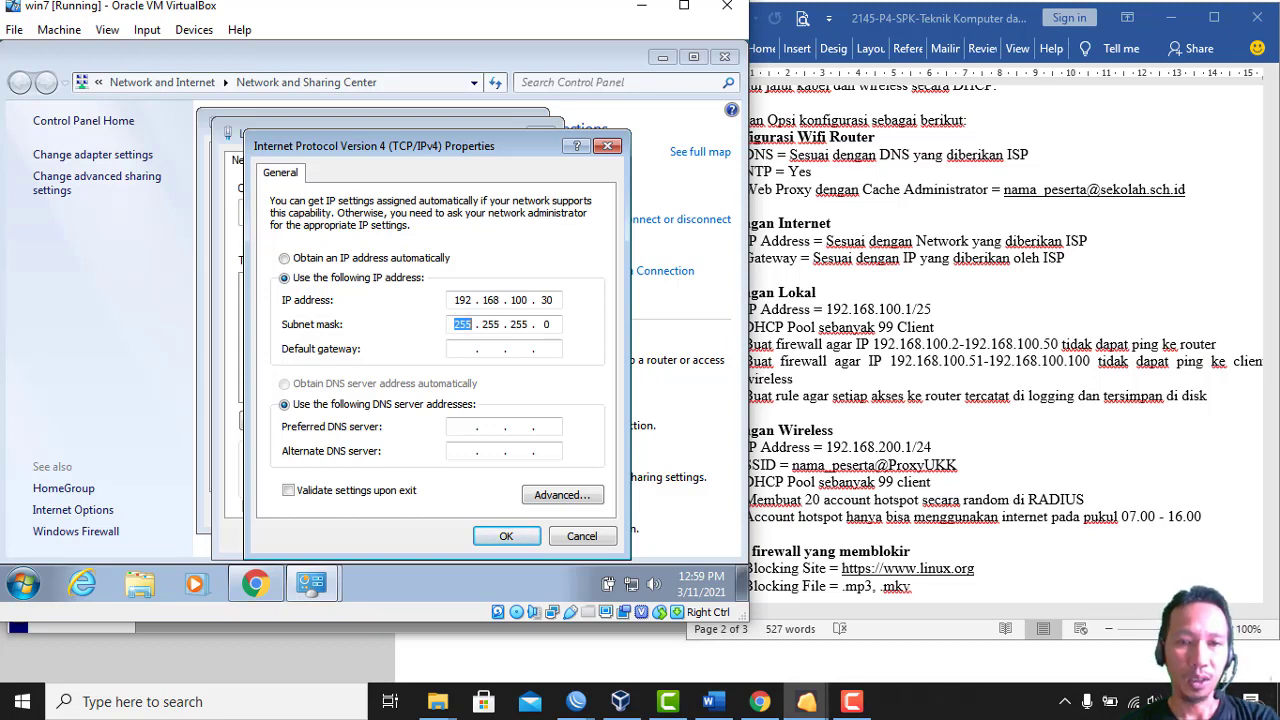
{"action": "key", "text": "Tab"}
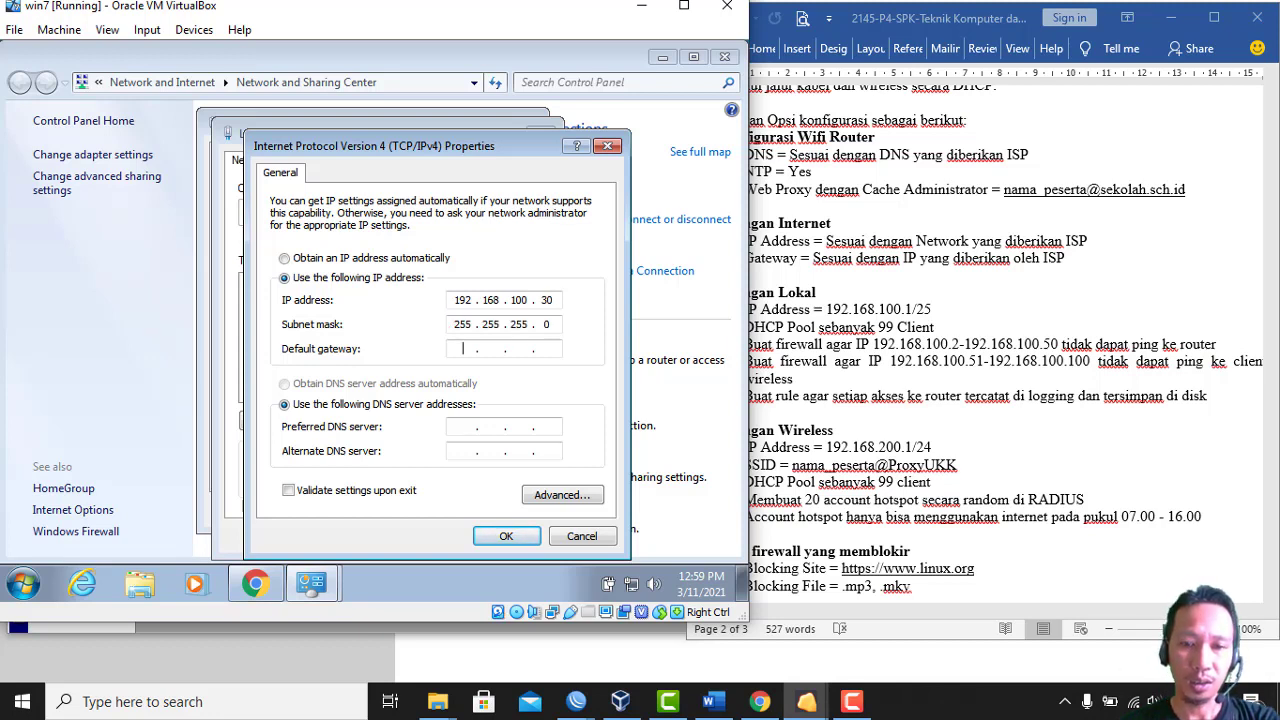
{"action": "type", "text": "192 . 168 . 100 . 1"}
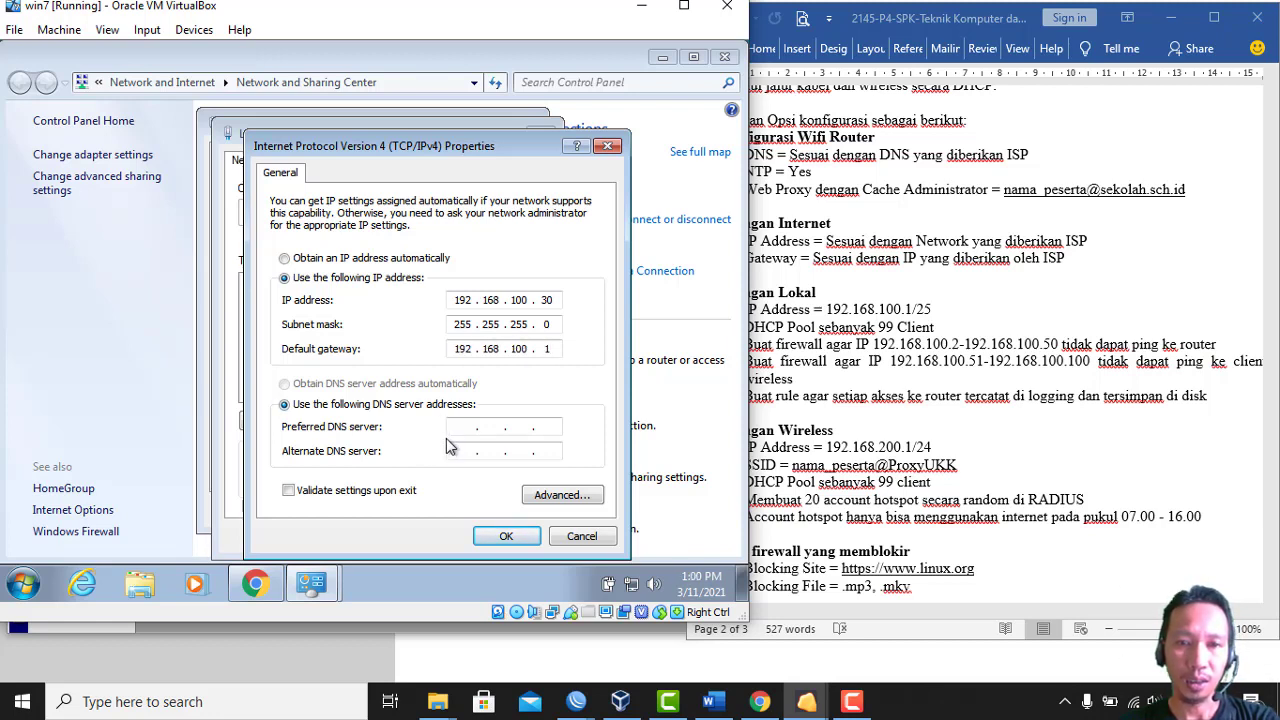
{"action": "left_click", "coordinate": [459, 428]}
{"action": "type", "text": "8.8.4.4"}
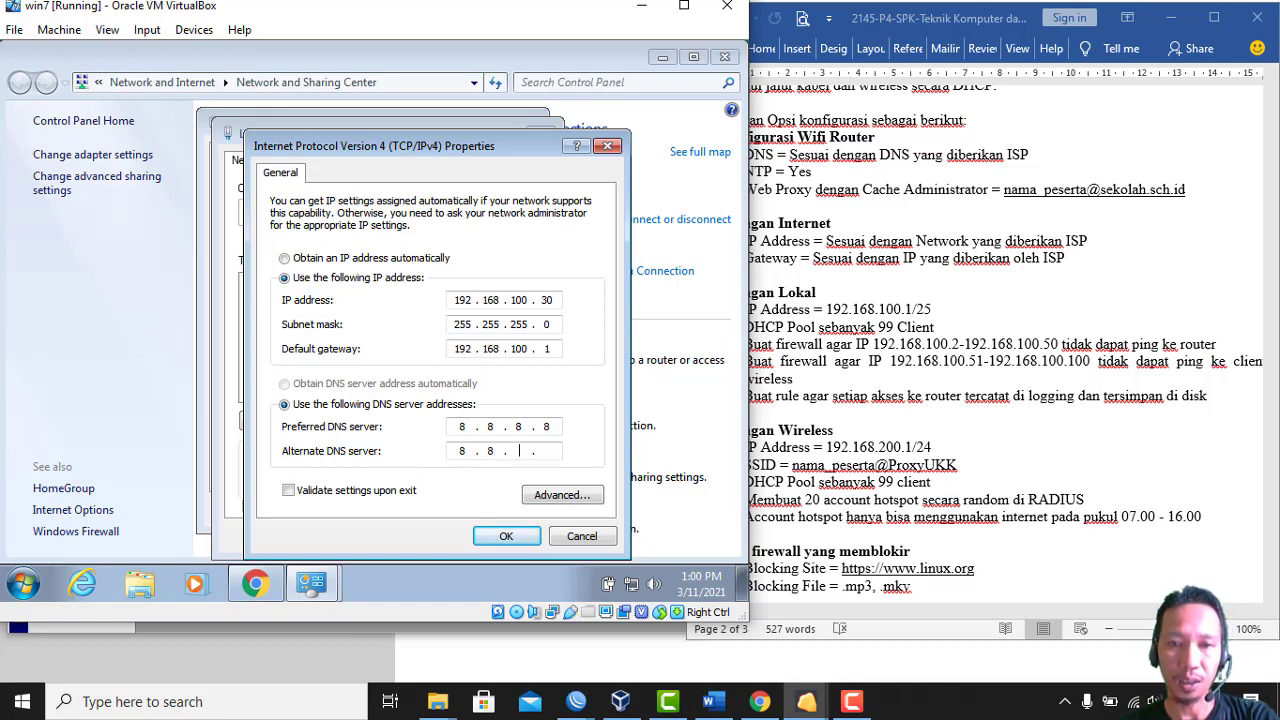
Confirm the new IPv4 settings, close the connection dialogs and minimize Control Panel
{"action": "left_click", "coordinate": [505, 537]}
{"action": "left_click", "coordinate": [440, 536]}
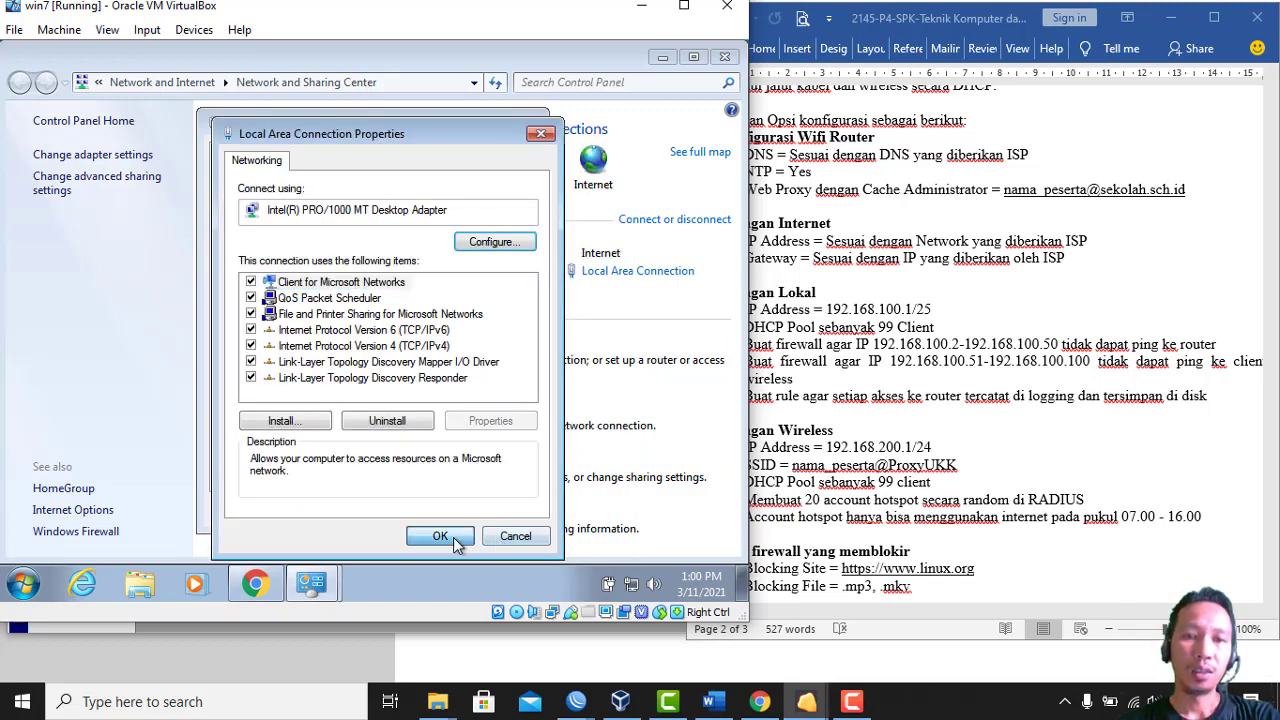
{"action": "left_click", "coordinate": [499, 514]}
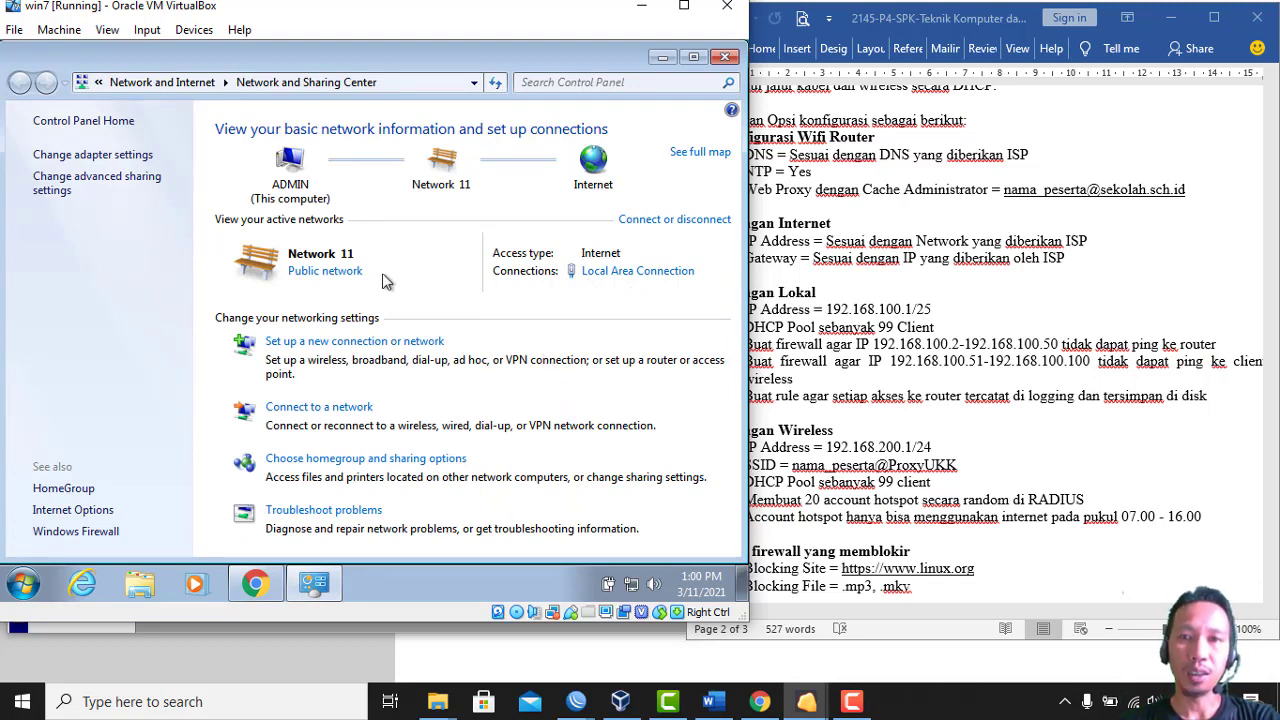
{"action": "left_click", "coordinate": [660, 58]}
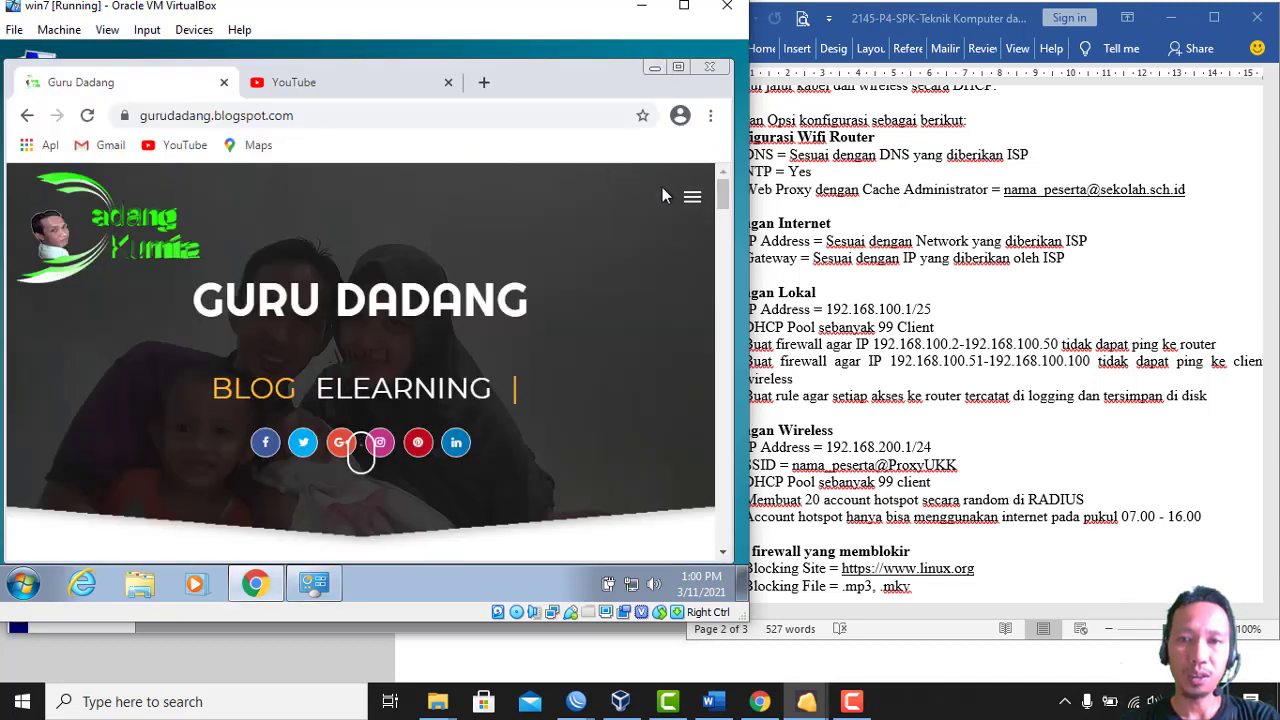
Open the Guru Dadang blog's BLOG page from its menu, then bring up the Start menu
{"action": "left_click", "coordinate": [692, 197]}
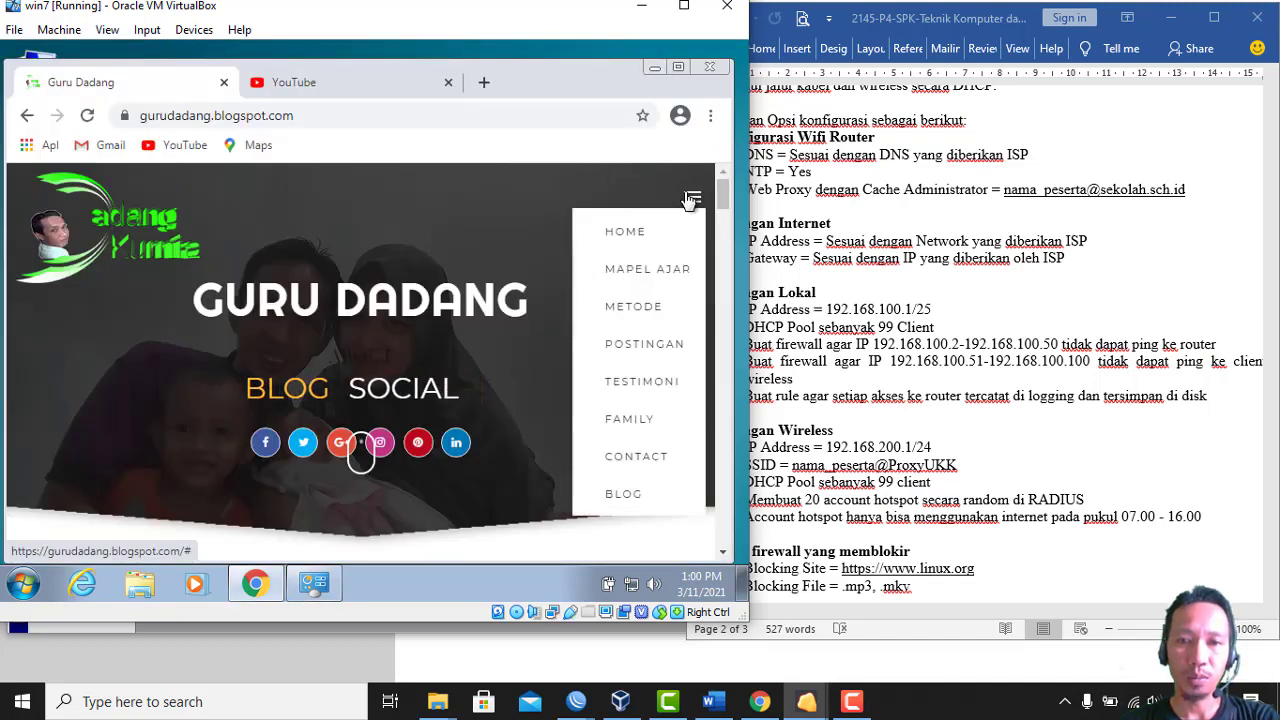
{"action": "left_click", "coordinate": [620, 494]}
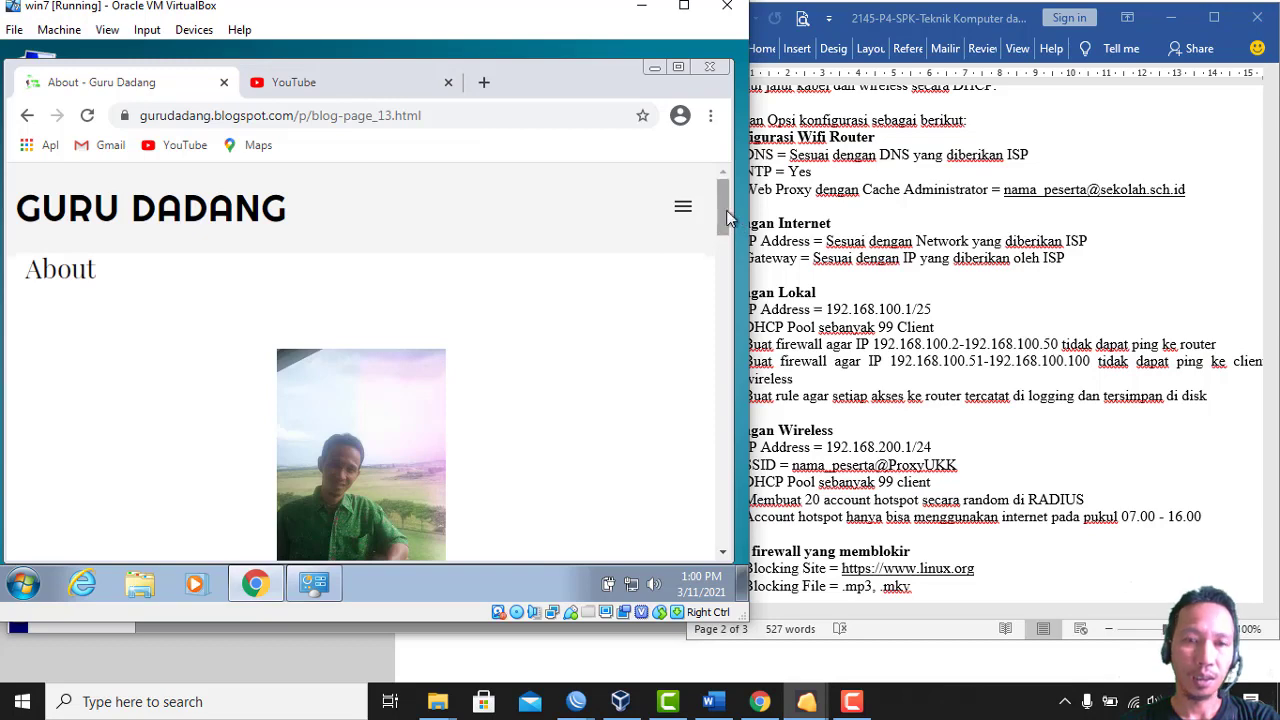
{"action": "mouse_move", "coordinate": [726, 210]}
{"action": "left_mouse_down"}
{"action": "mouse_move", "coordinate": [726, 381]}
{"action": "mouse_move", "coordinate": [726, 207]}
{"action": "left_mouse_up"}
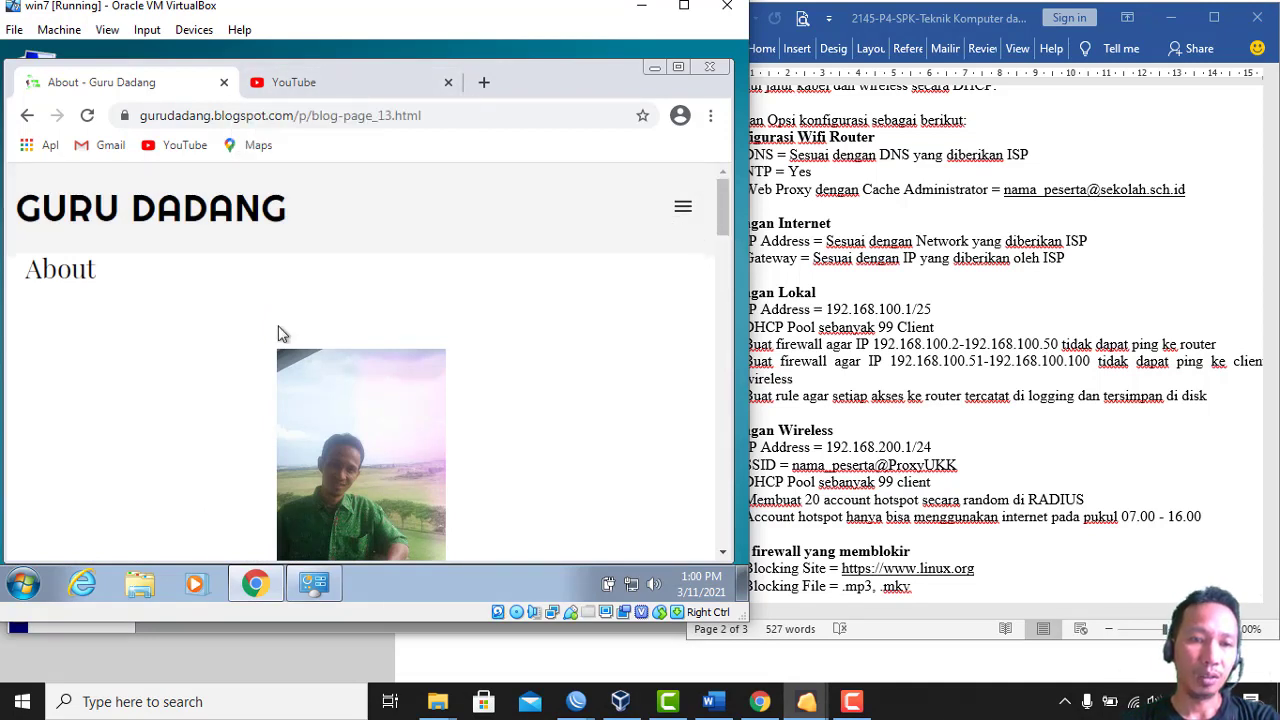
{"action": "left_click", "coordinate": [36, 590]}
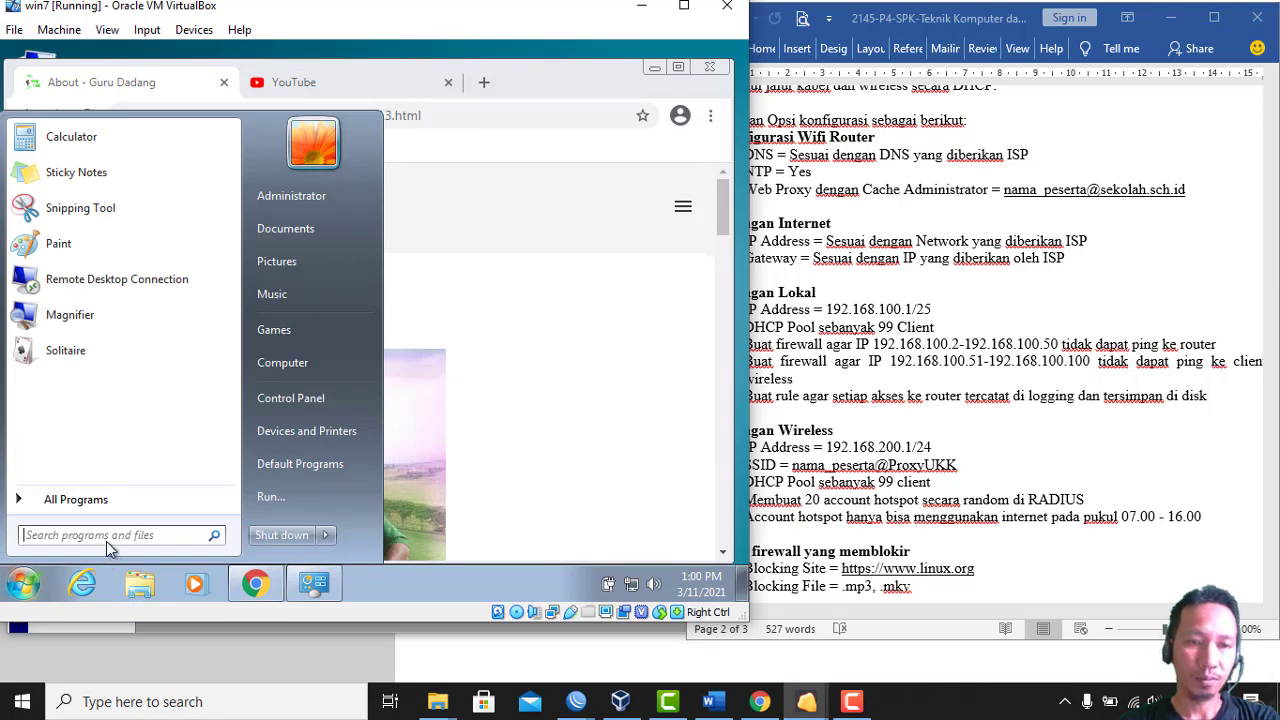
Open Command Prompt and run ping 192.168.100.1, which keeps timing out
{"action": "type", "text": "cmd"}
{"action": "key", "text": "Return"}
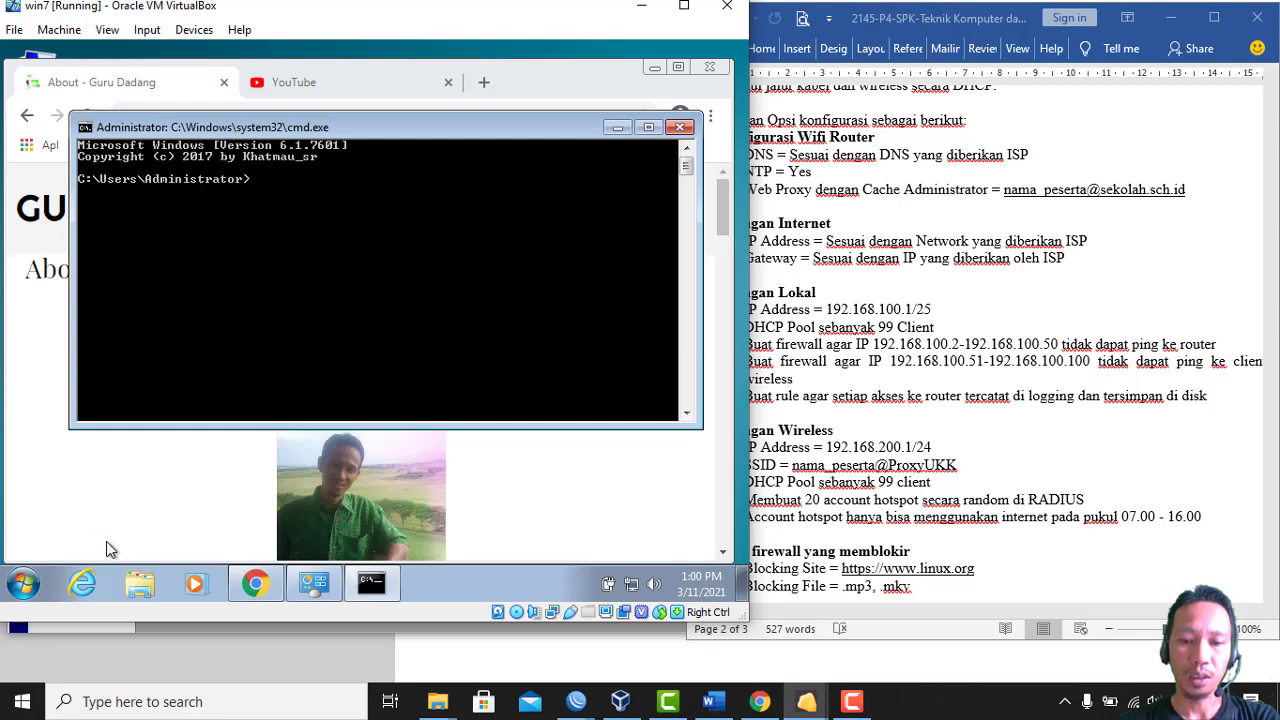
{"action": "type", "text": "ping "}
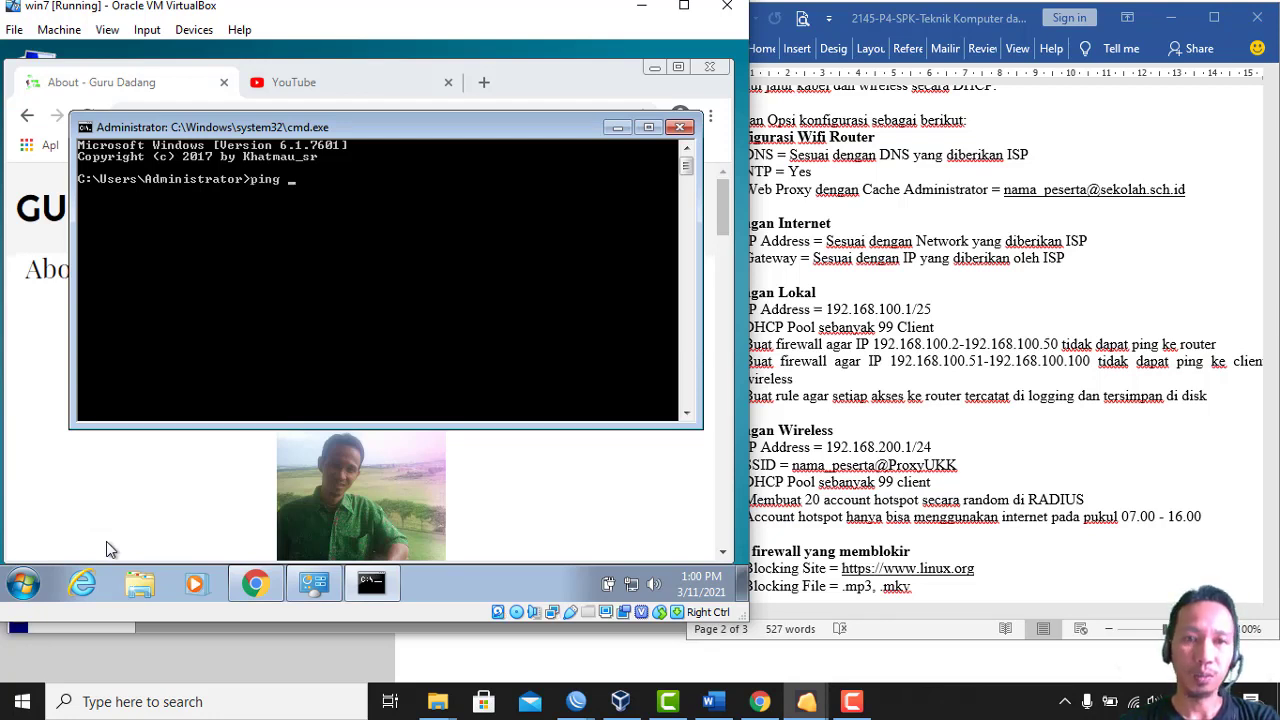
{"action": "type", "text": "192.1"}
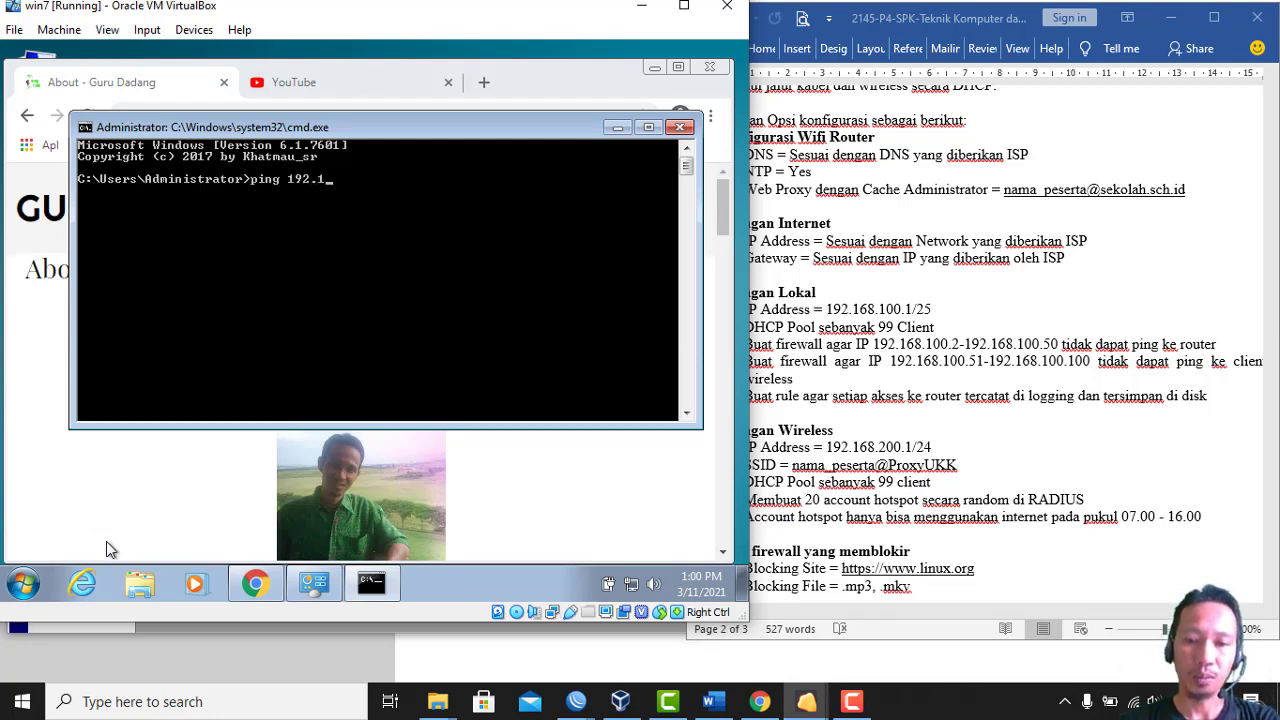
{"action": "type", "text": "68.100"}
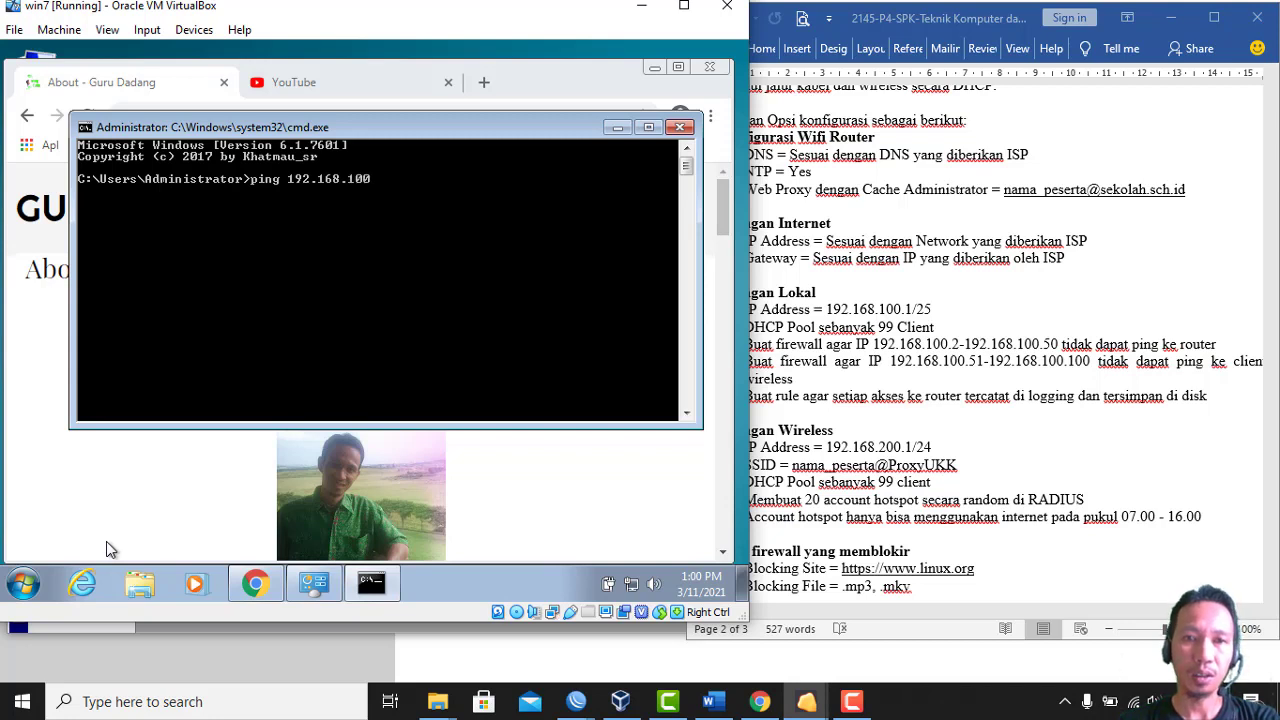
{"action": "type", "text": ".1"}
{"action": "key", "text": "Return"}
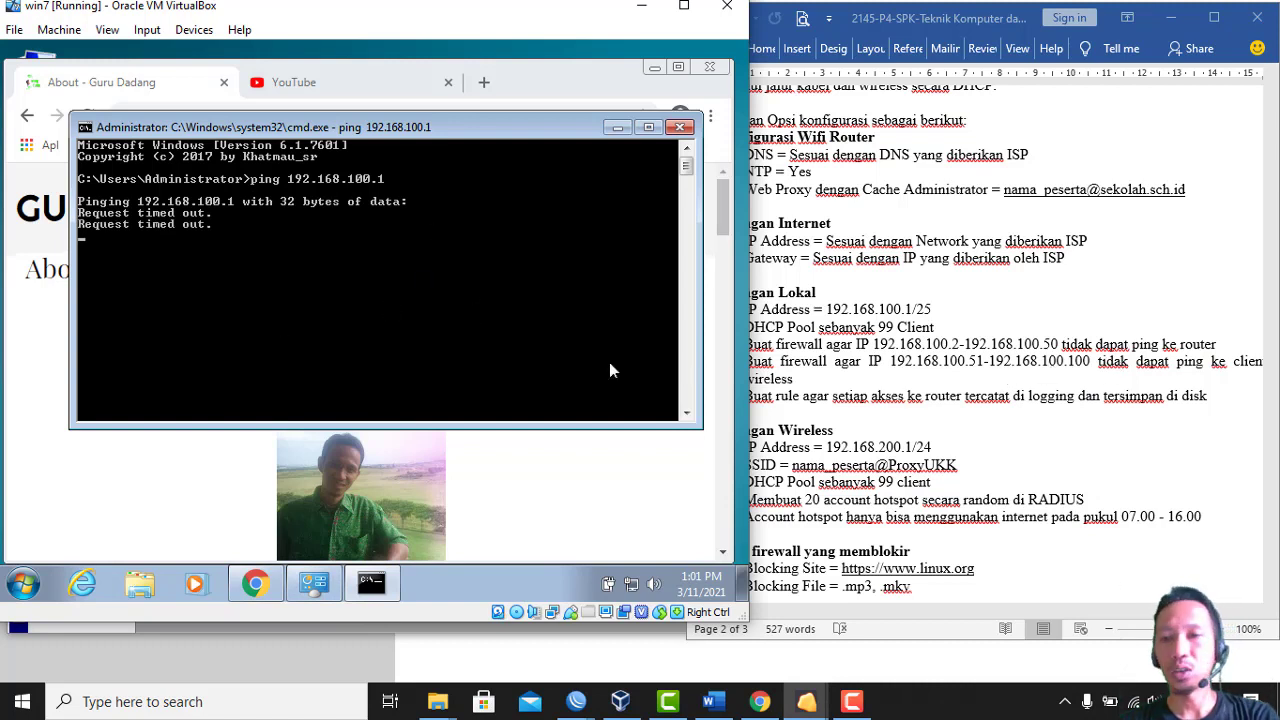
{"action": "right_click", "coordinate": [632, 588]}
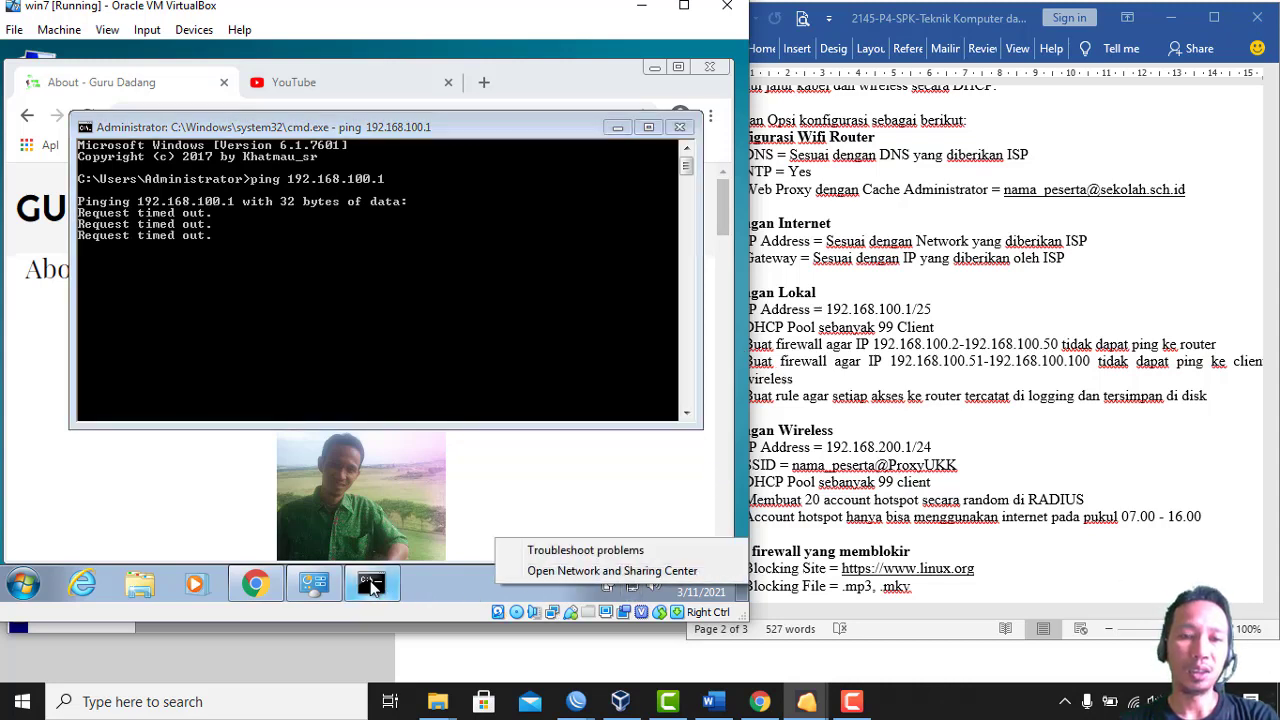
Switch the connection's IPv4 back to automatic IP and DNS, then return to Command Prompt
{"action": "left_click", "coordinate": [325, 588]}
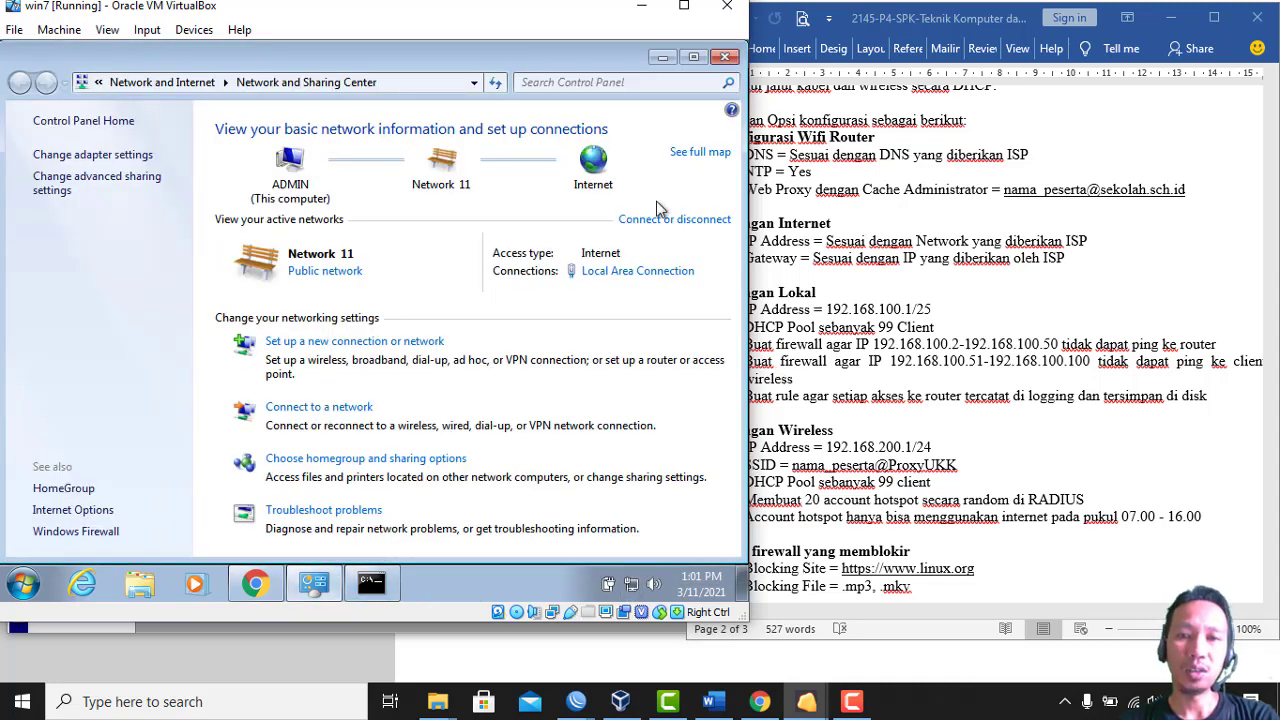
{"action": "left_click", "coordinate": [633, 274]}
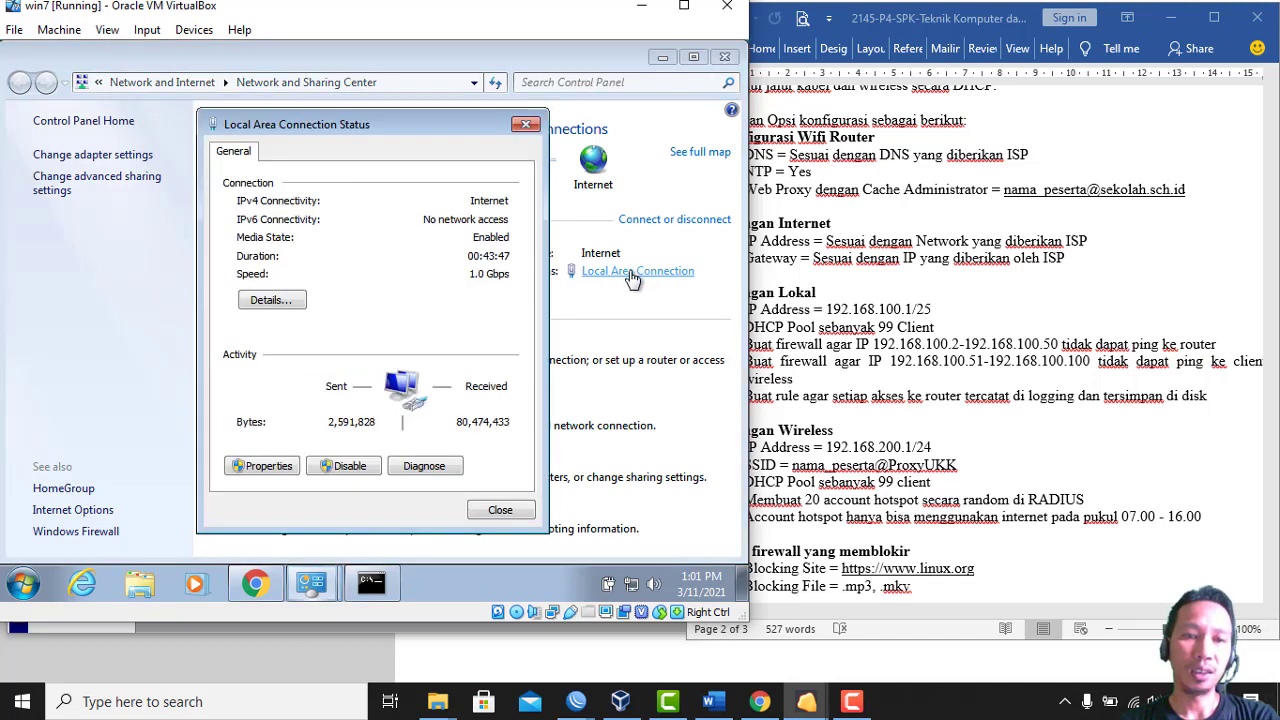
{"action": "left_click", "coordinate": [255, 467]}
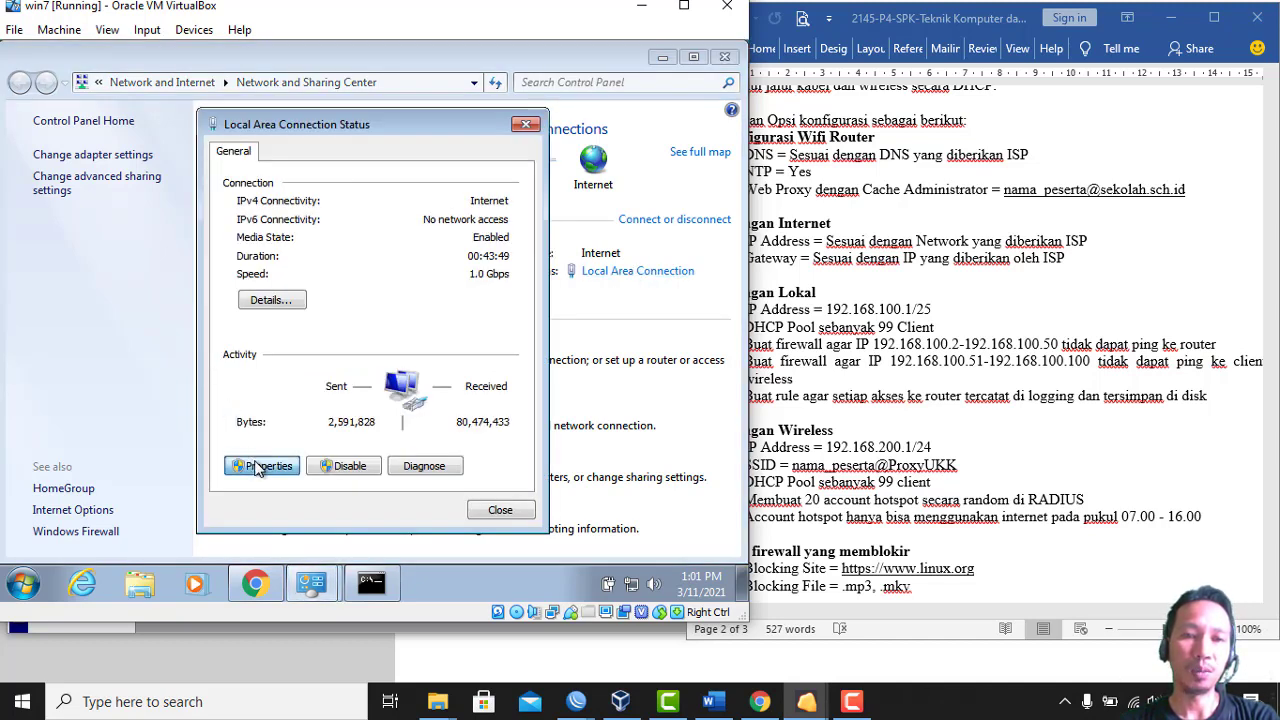
{"action": "double_click", "coordinate": [393, 346]}
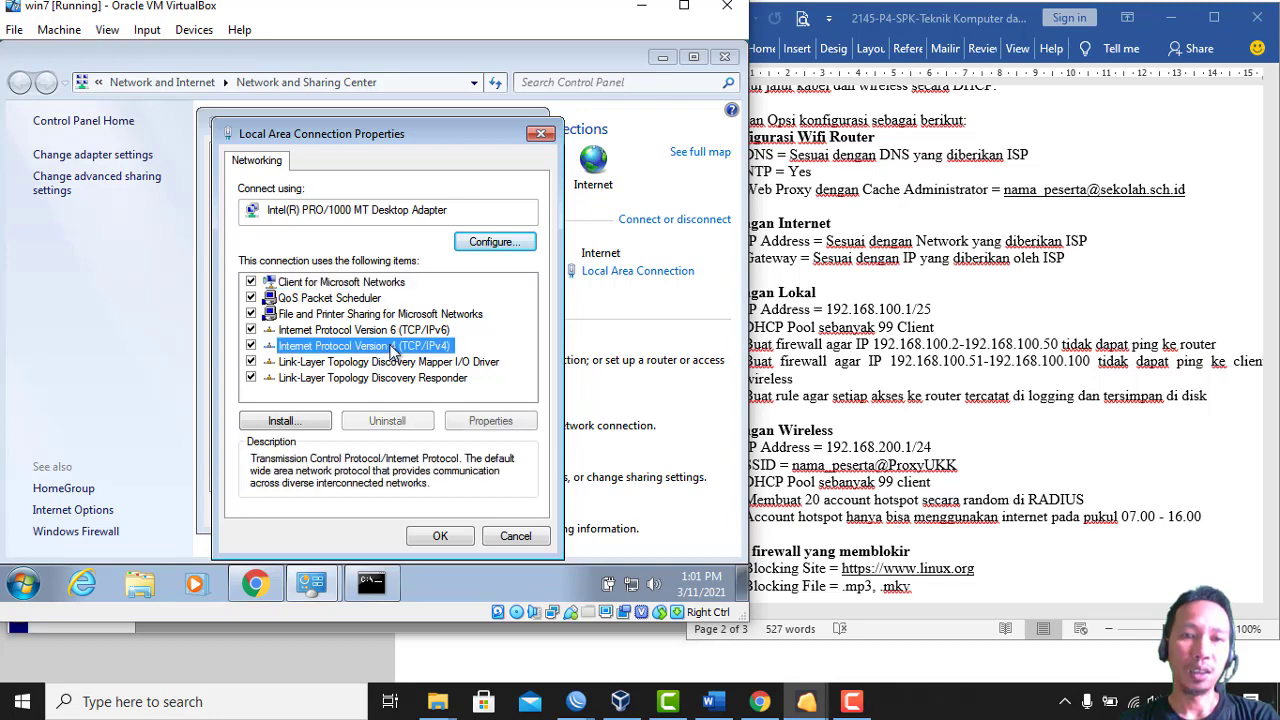
{"action": "left_click", "coordinate": [356, 260]}
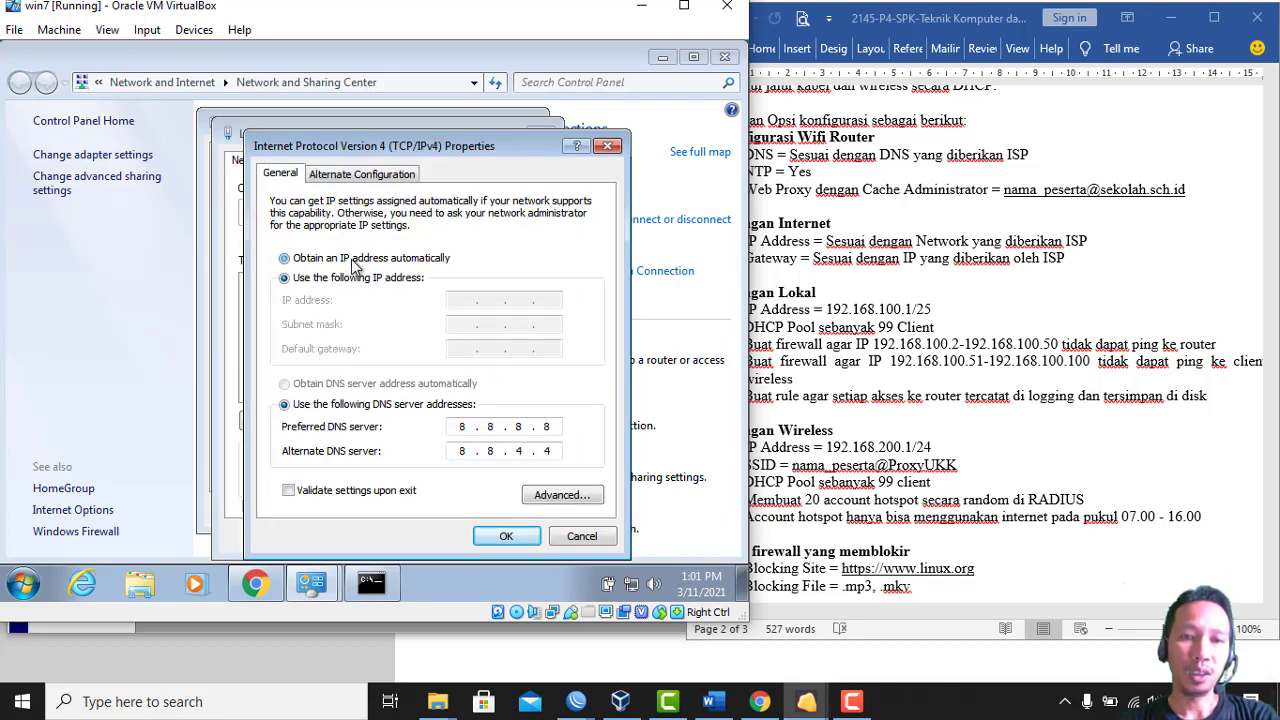
{"action": "left_click", "coordinate": [320, 388]}
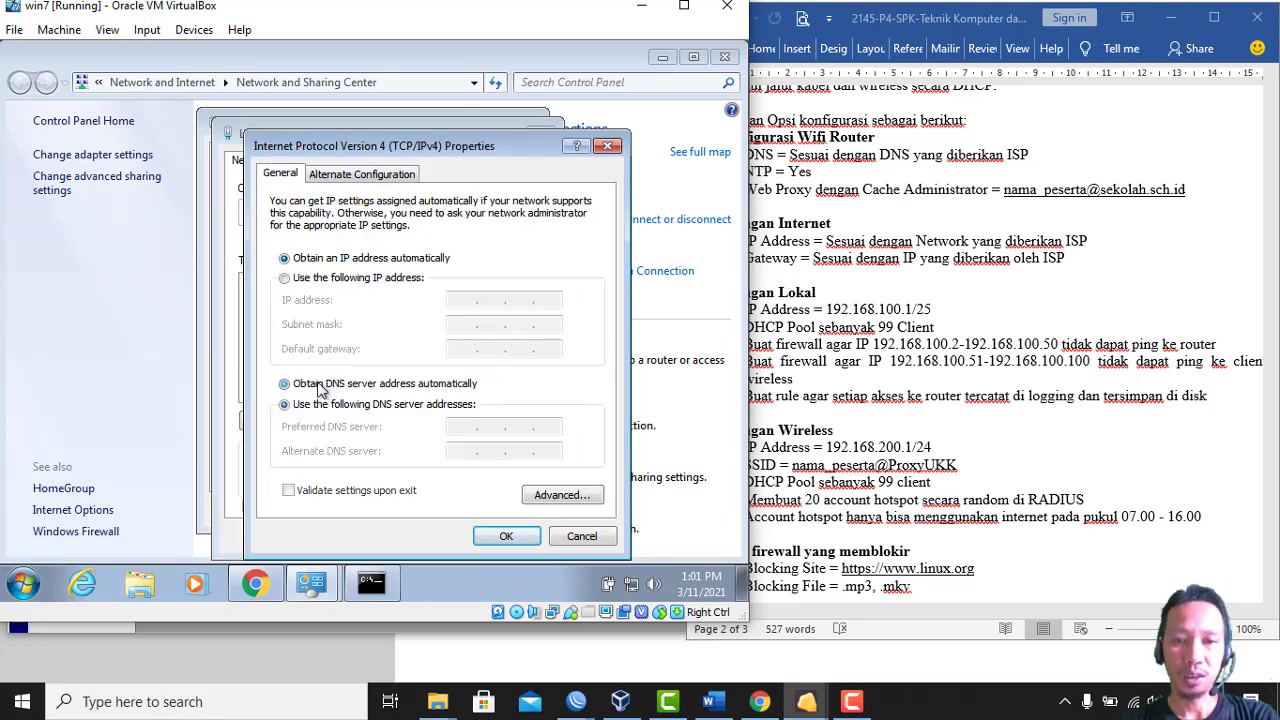
{"action": "left_click", "coordinate": [505, 536]}
{"action": "left_click", "coordinate": [443, 537]}
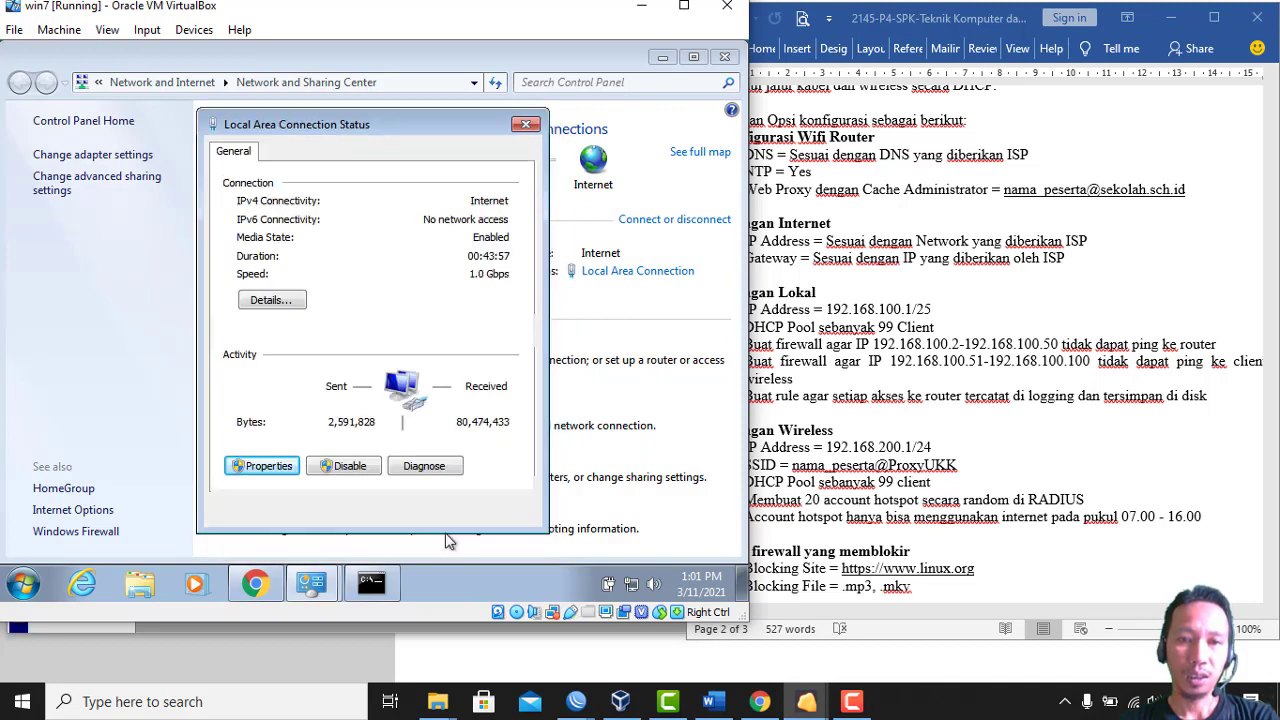
{"action": "left_click", "coordinate": [500, 510]}
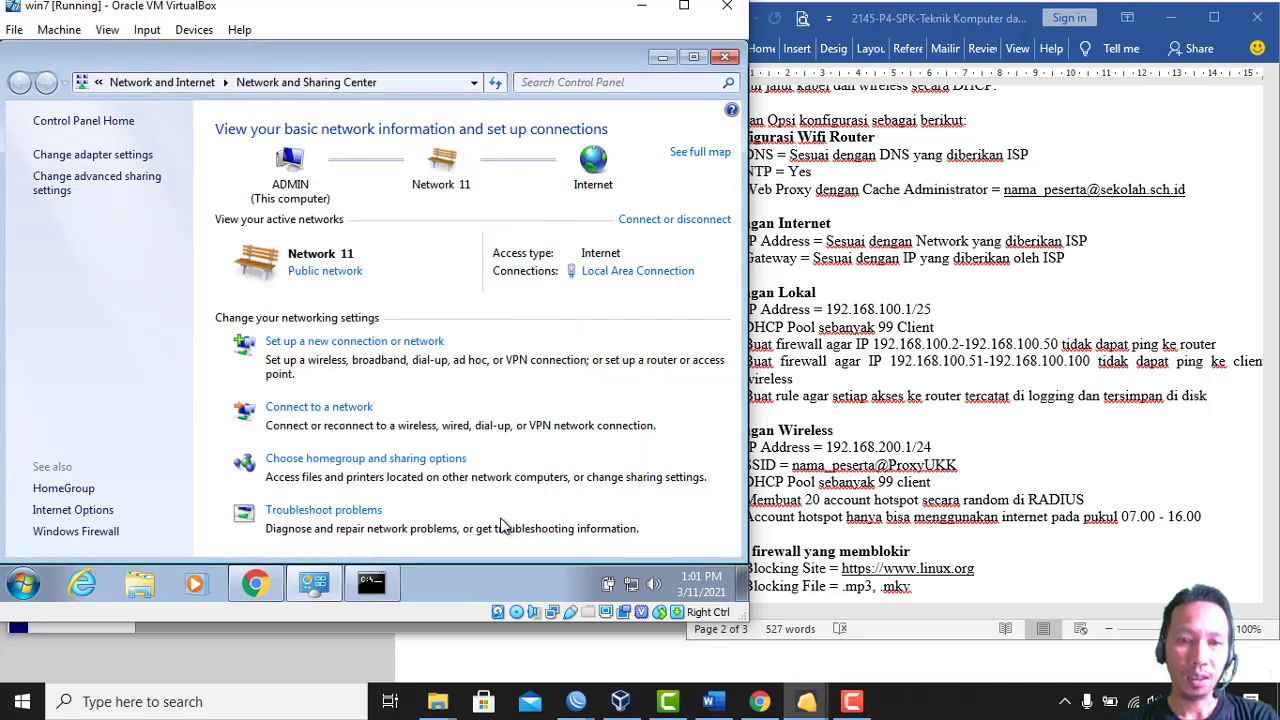
{"action": "left_click", "coordinate": [388, 590]}
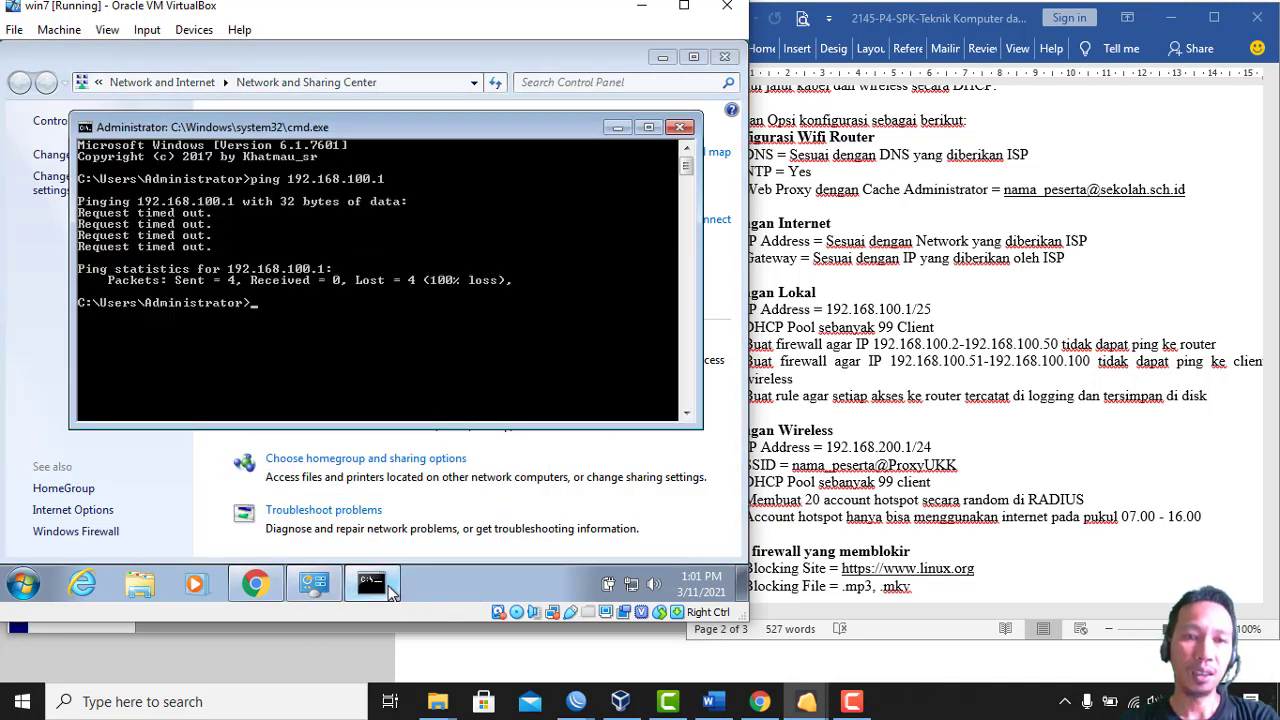
Rerun ping 192.168.100.1, now getting four replies with 0% loss
{"action": "key", "text": "Up"}
{"action": "key", "text": "Return"}
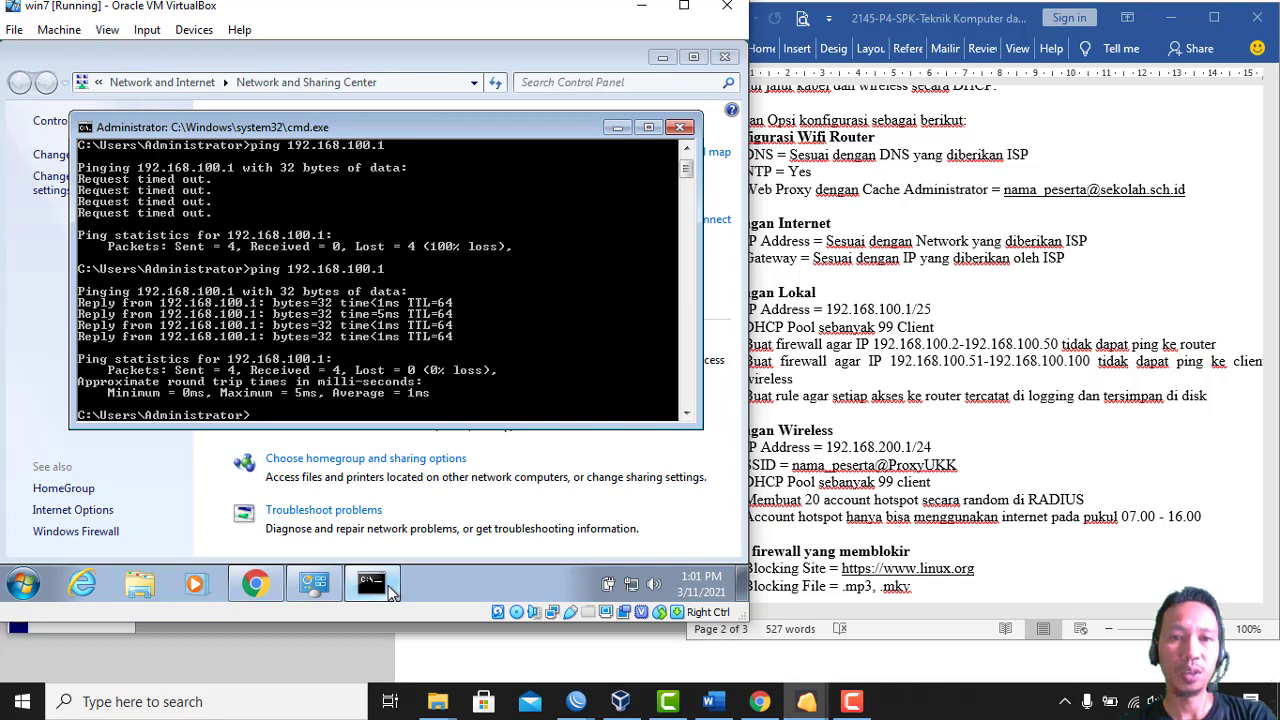
{"action": "key", "text": "Return"}
{"action": "left_click_drag", "start_coordinate": [390, 590], "coordinate": [333, 587]}
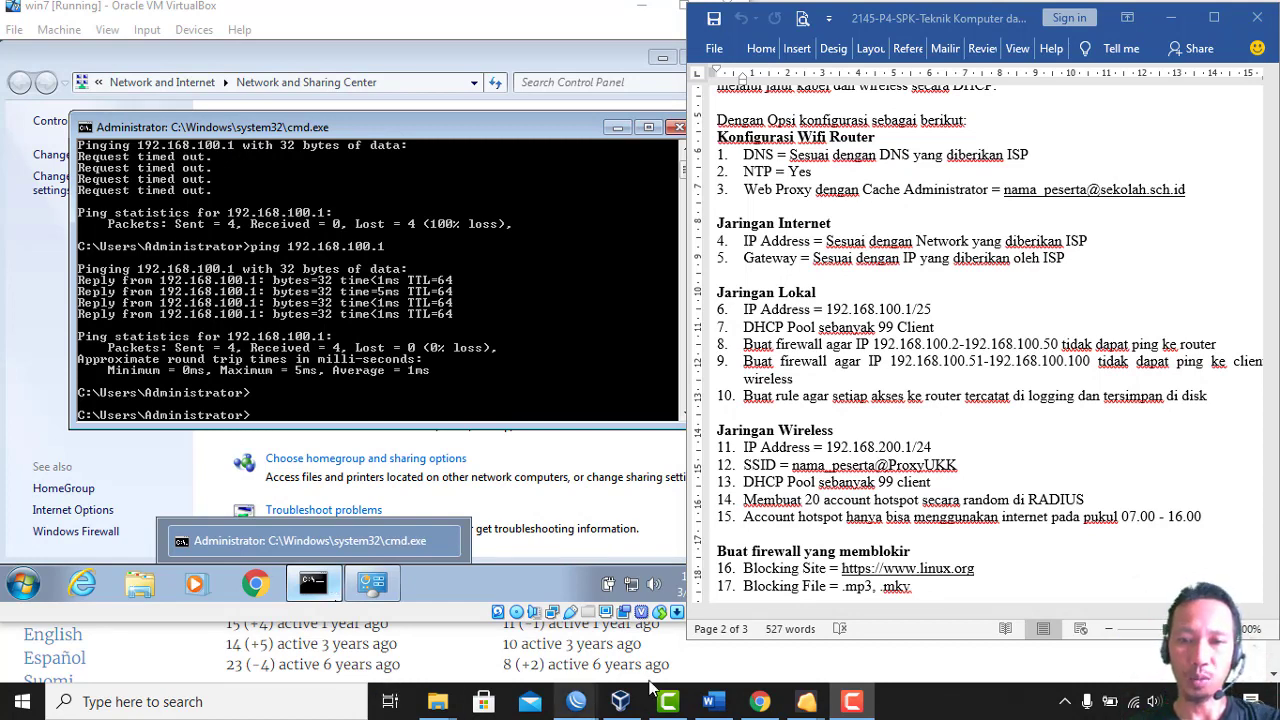
Open a new host Chrome tab and try the misspelled address tplingwifi.net
{"action": "left_click", "coordinate": [759, 702]}
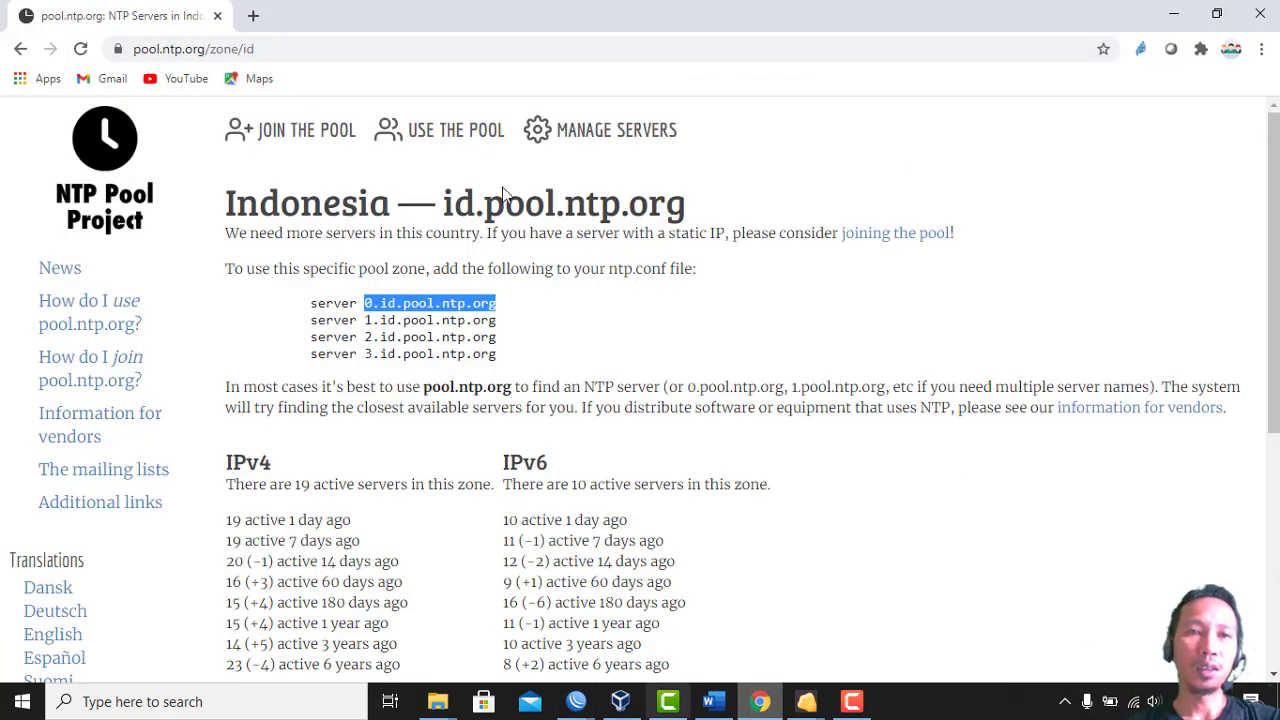
{"action": "left_click", "coordinate": [255, 17]}
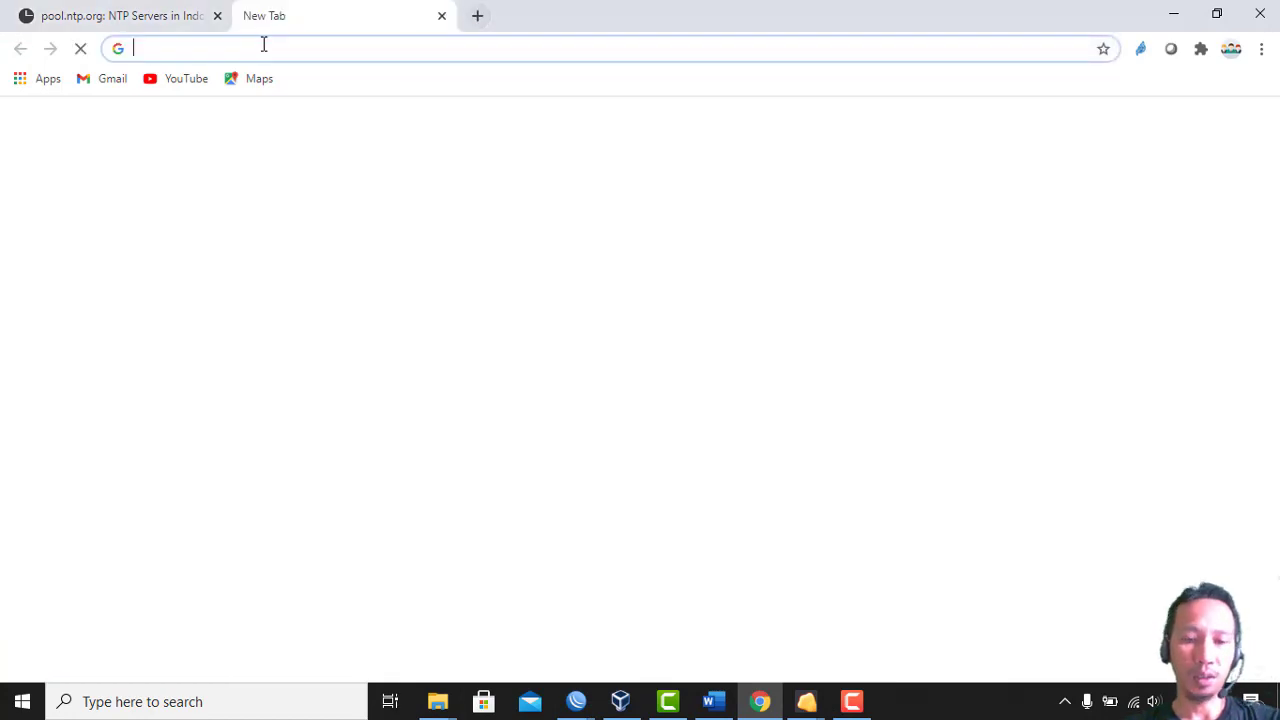
{"action": "type", "text": "tpling"}
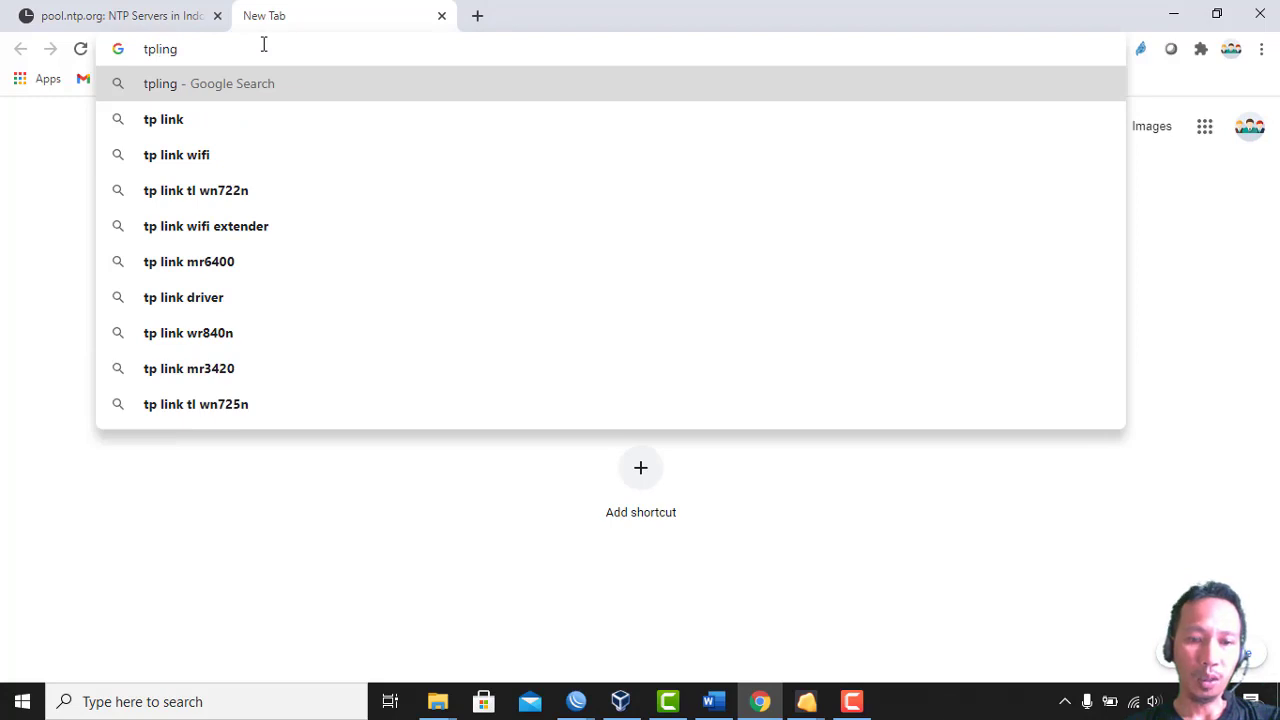
{"action": "type", "text": "wifi"}
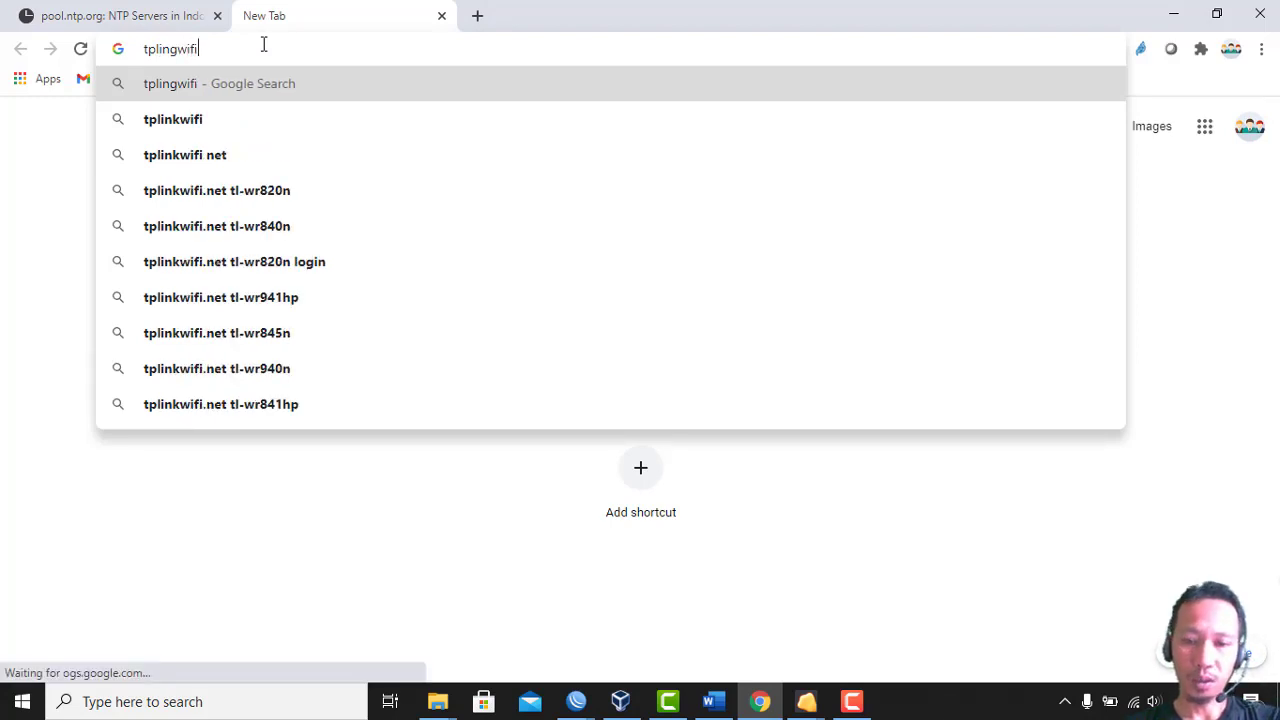
{"action": "type", "text": ".net"}
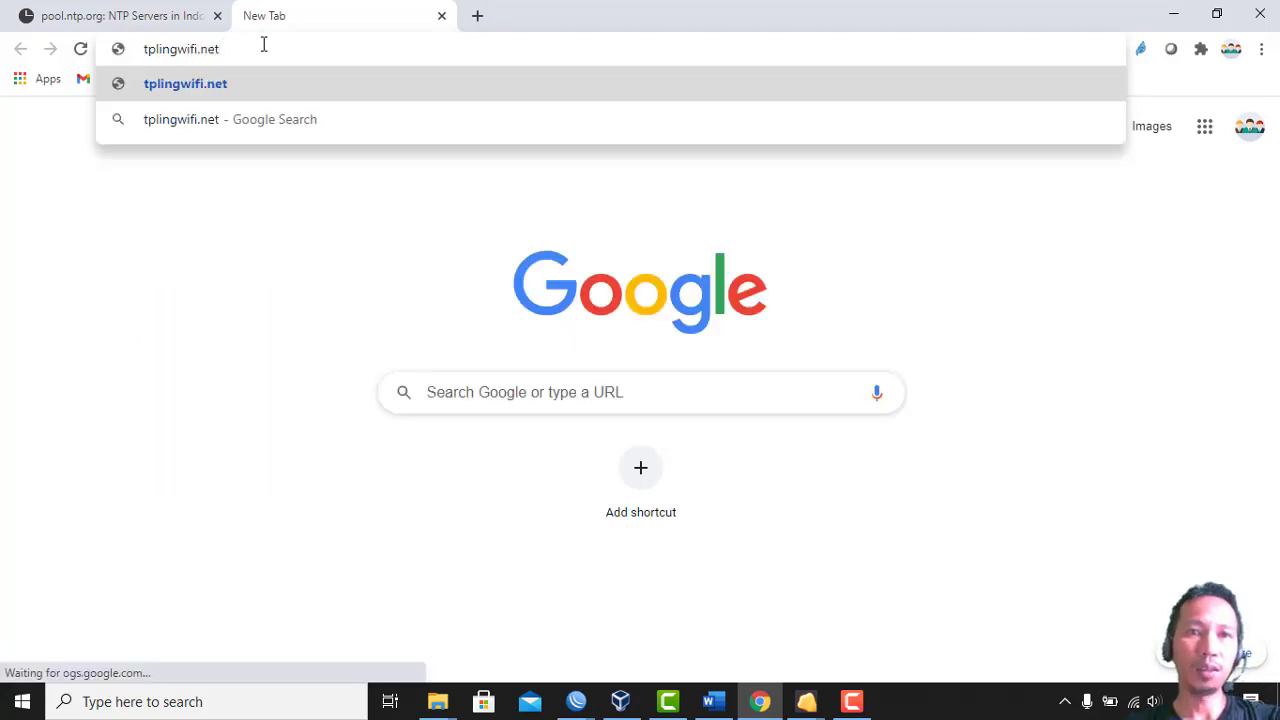
{"action": "key", "text": "Return"}
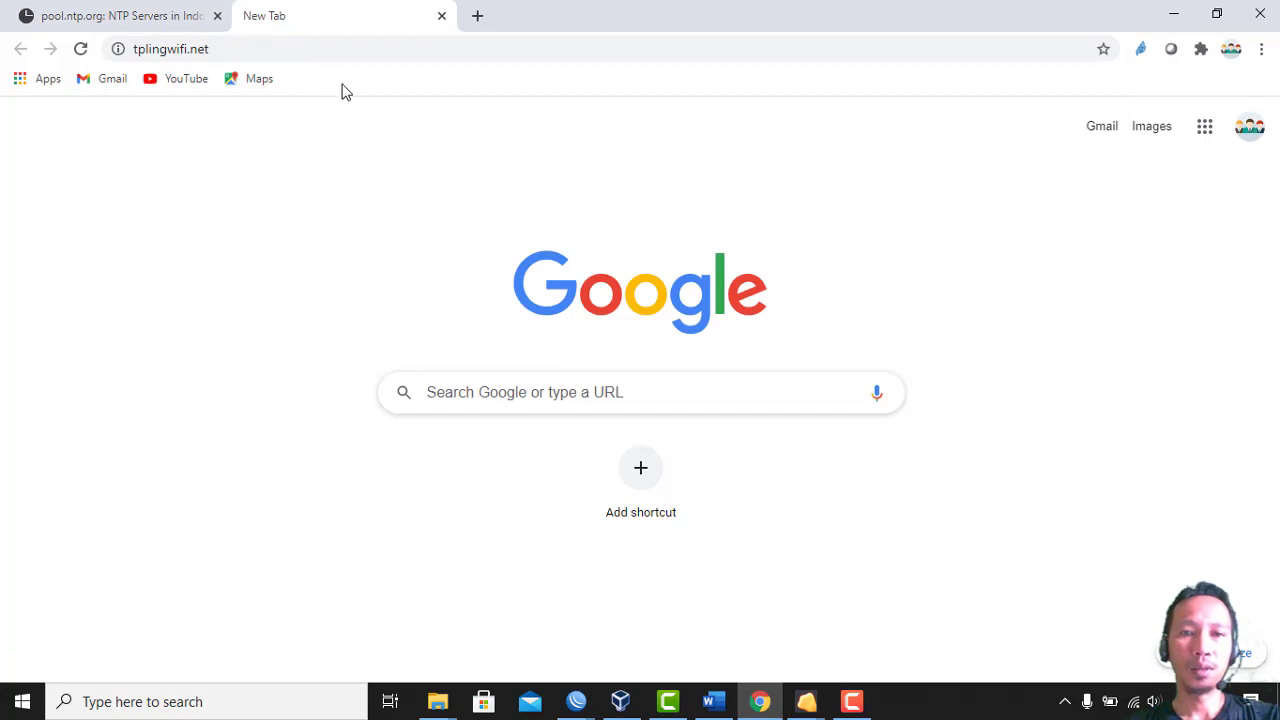
{"action": "left_click", "coordinate": [380, 49]}
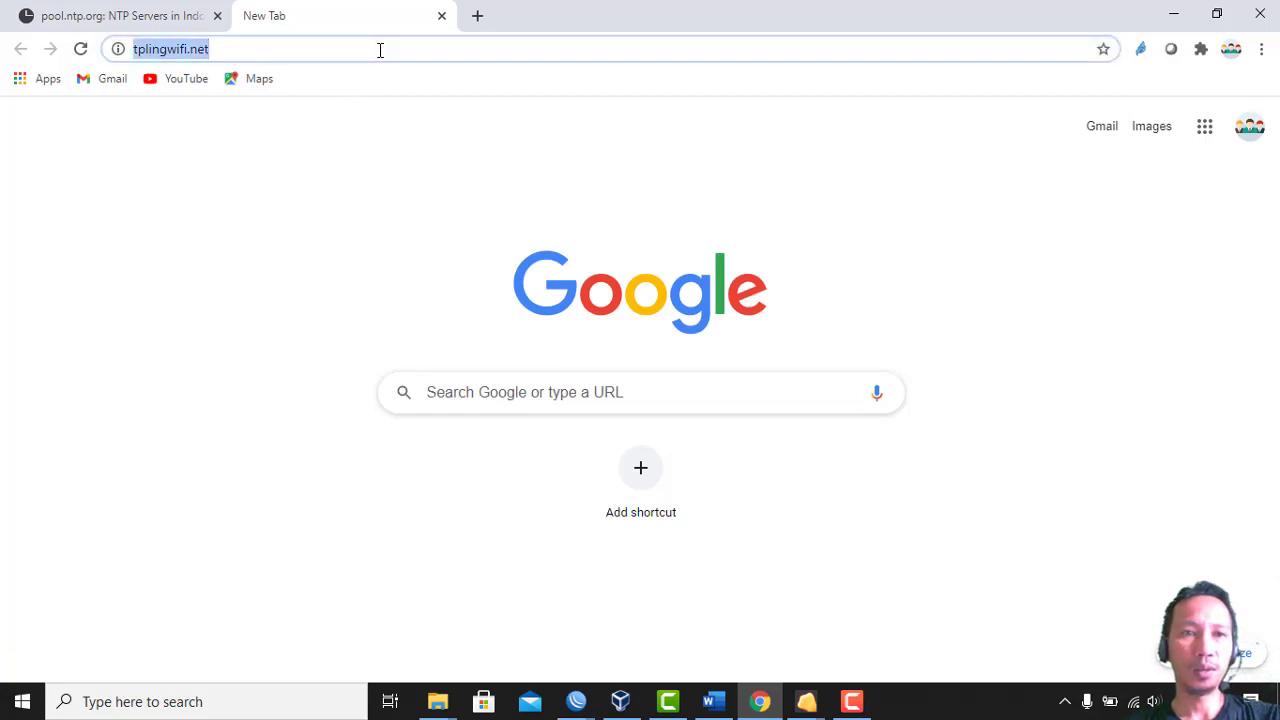
{"action": "left_click", "coordinate": [81, 49]}
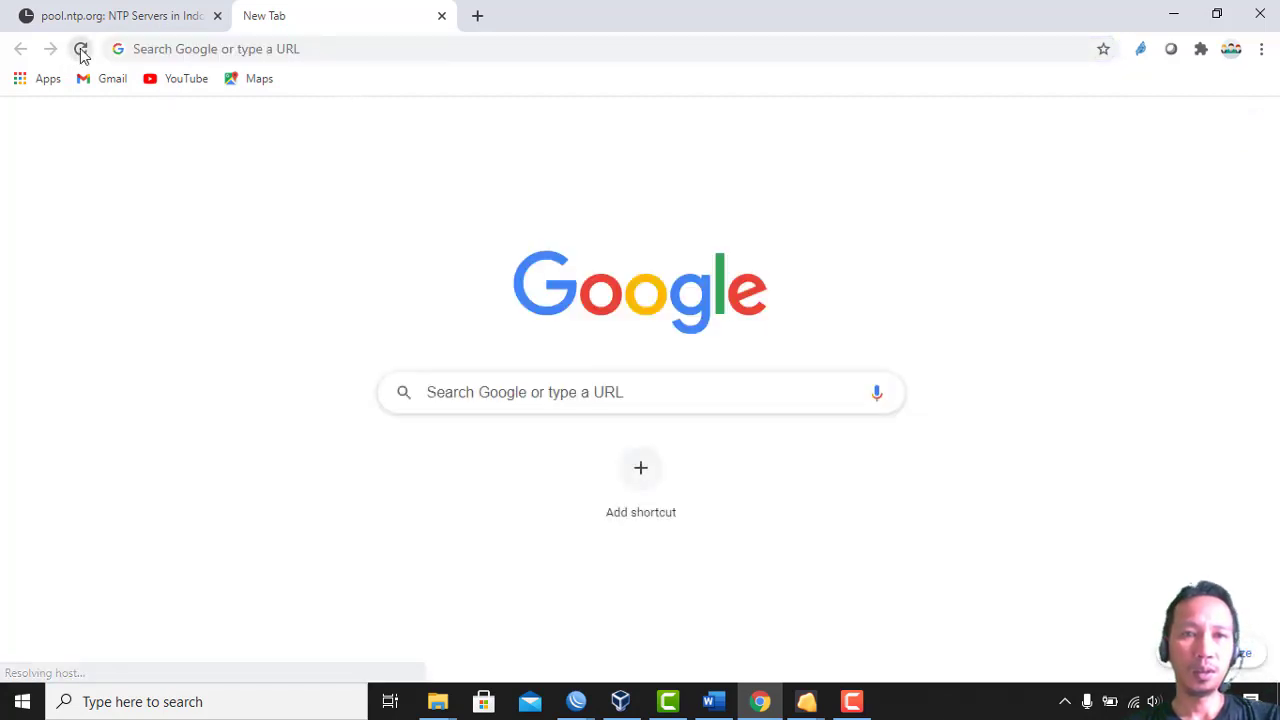
{"action": "left_click", "coordinate": [281, 46]}
{"action": "type", "text": "www."}
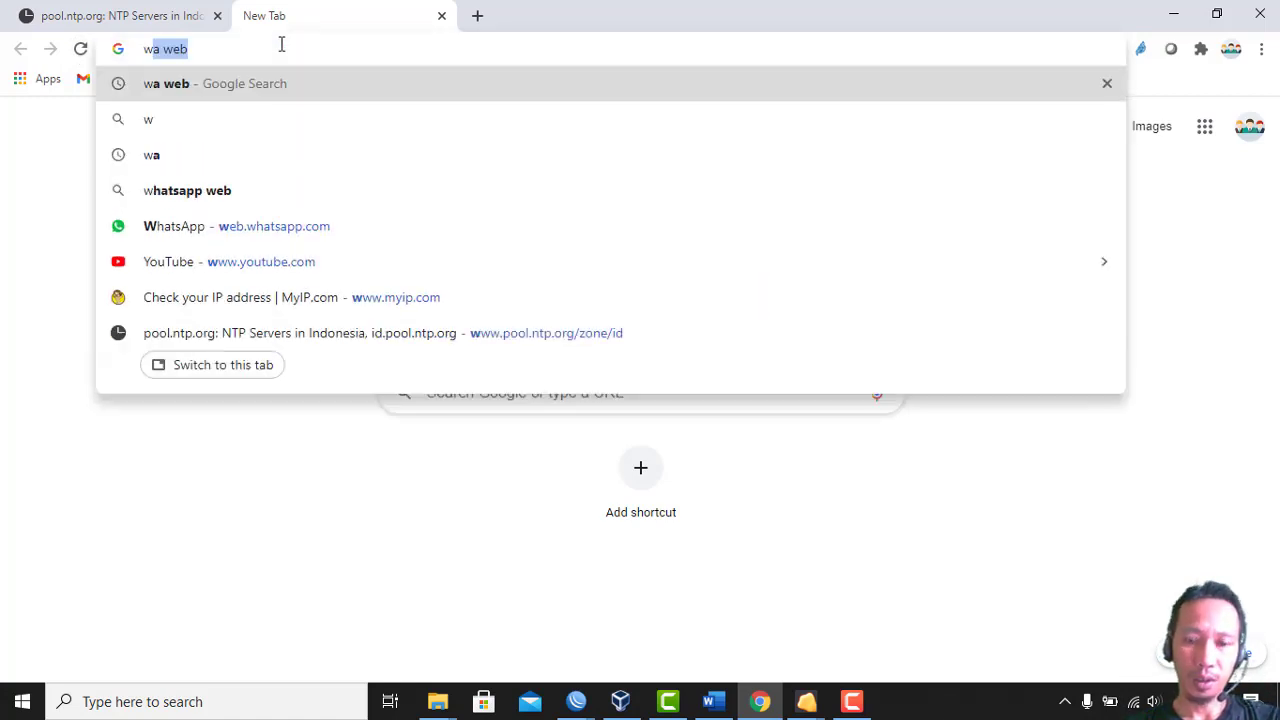
{"action": "type", "text": "tpli"}
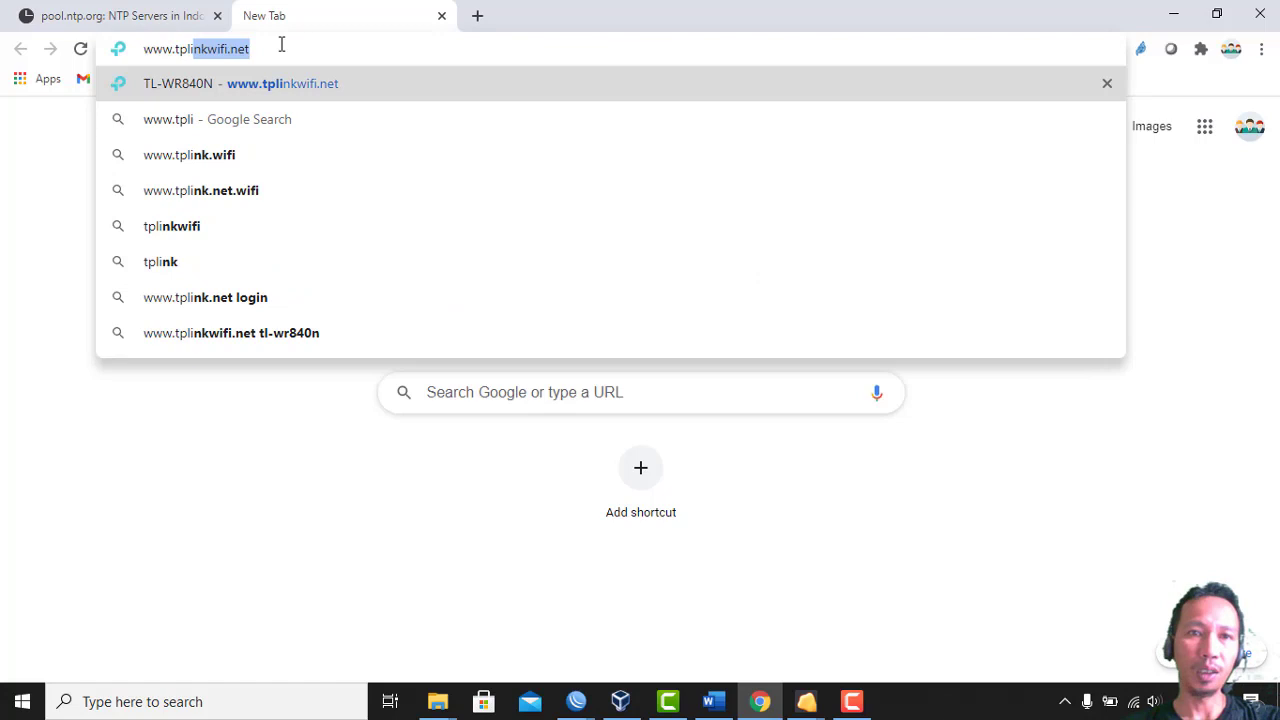
{"action": "key", "text": "Right"}
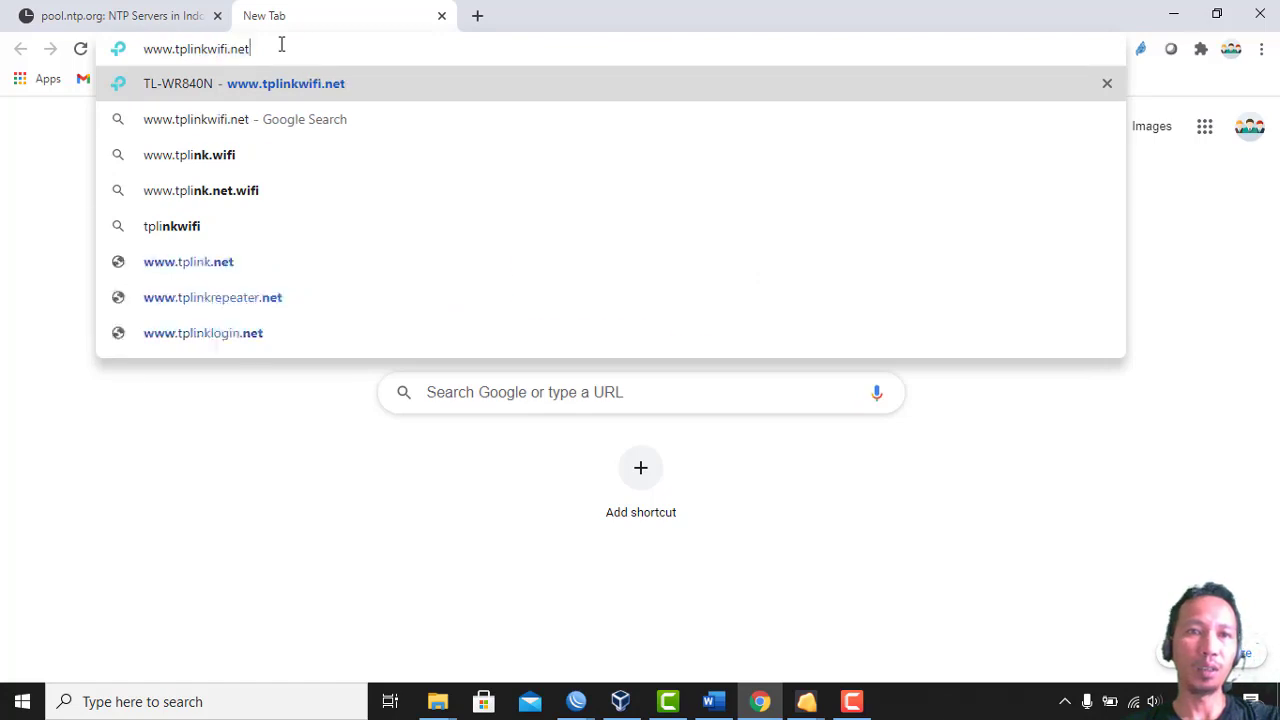
{"action": "key", "text": "Return"}
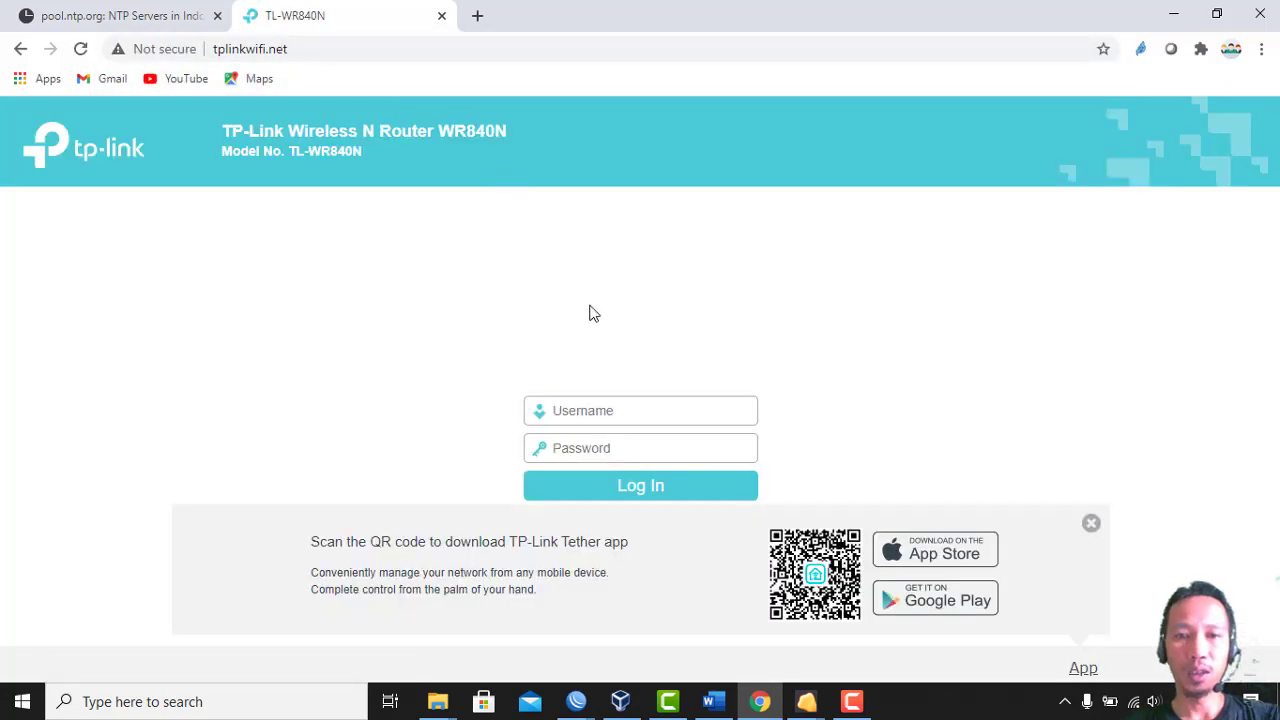
Log in to the TP-Link router, decline saving the password, and open Quick Setup
{"action": "left_click", "coordinate": [586, 411]}
{"action": "type", "text": "admin"}
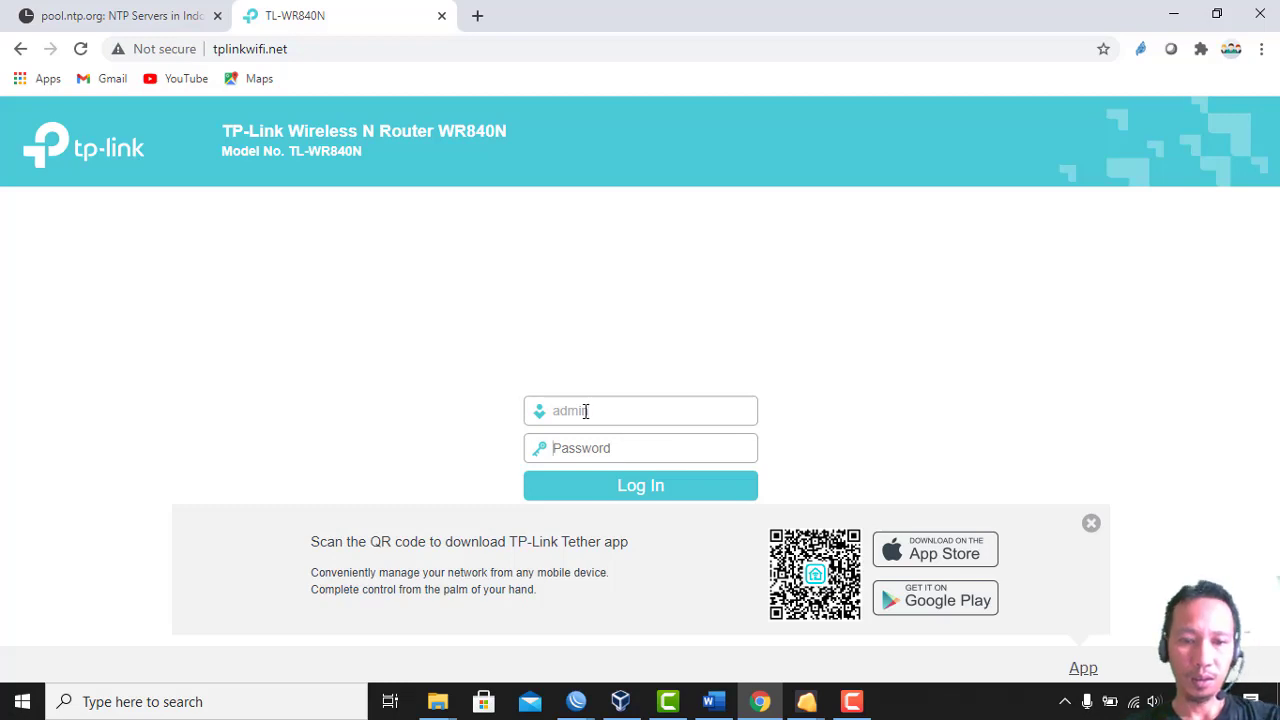
{"action": "key", "text": "Tab"}
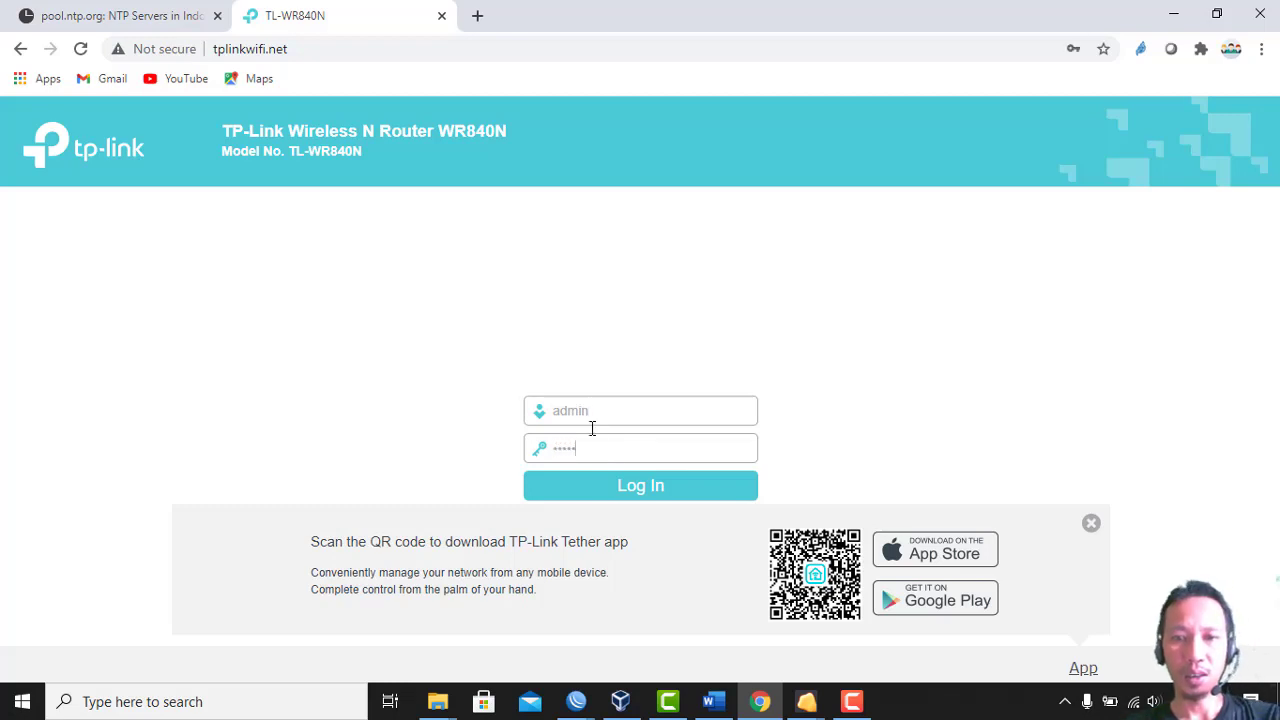
{"action": "left_click", "coordinate": [608, 489]}
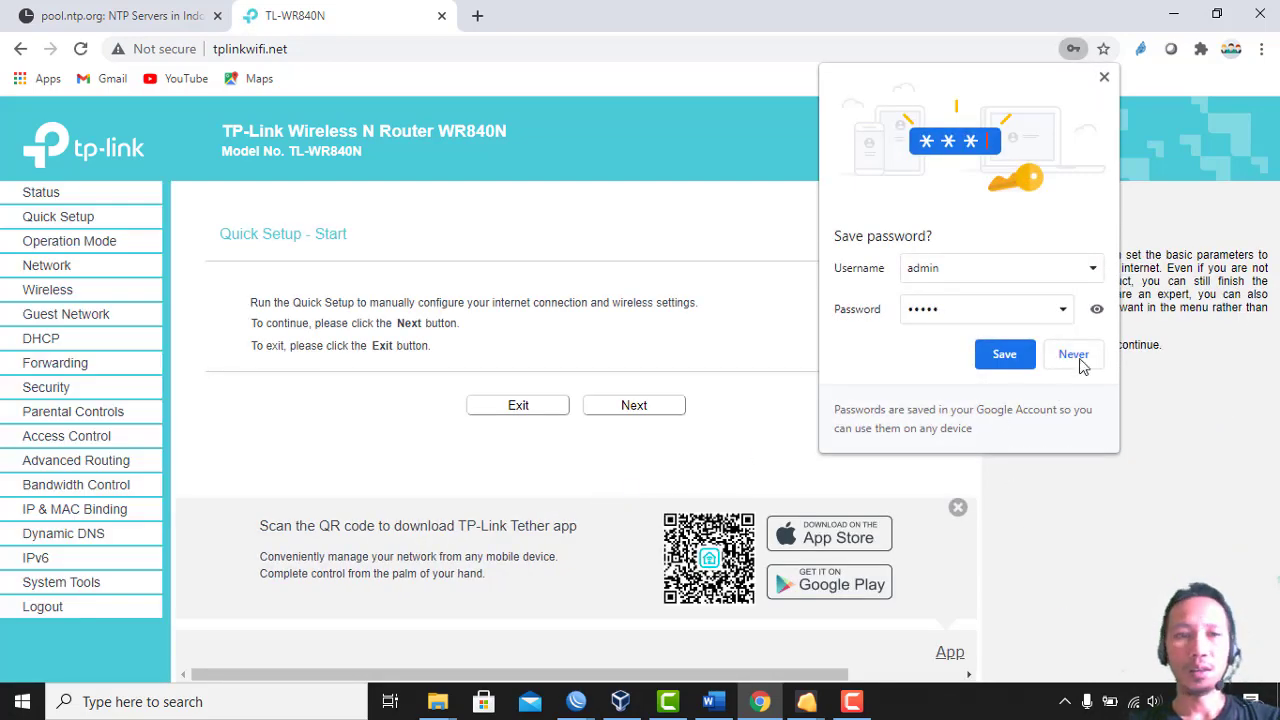
{"action": "left_click", "coordinate": [1085, 358]}
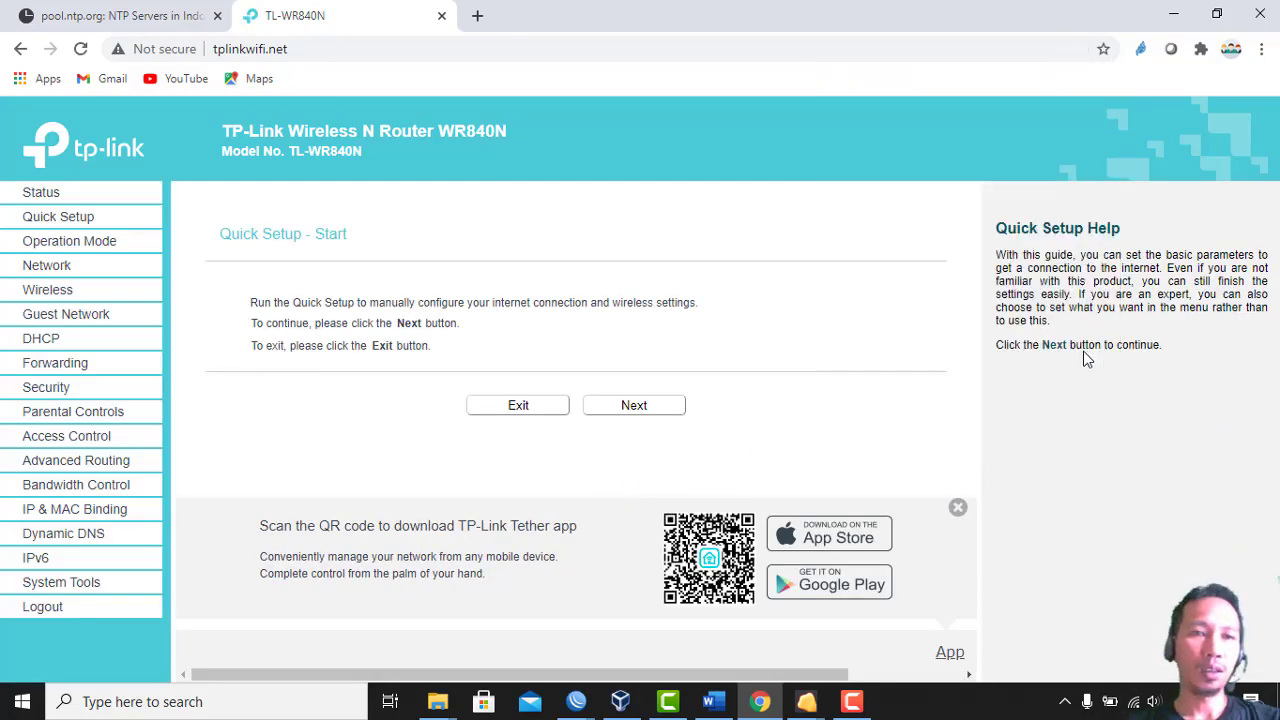
{"action": "left_click", "coordinate": [107, 229]}
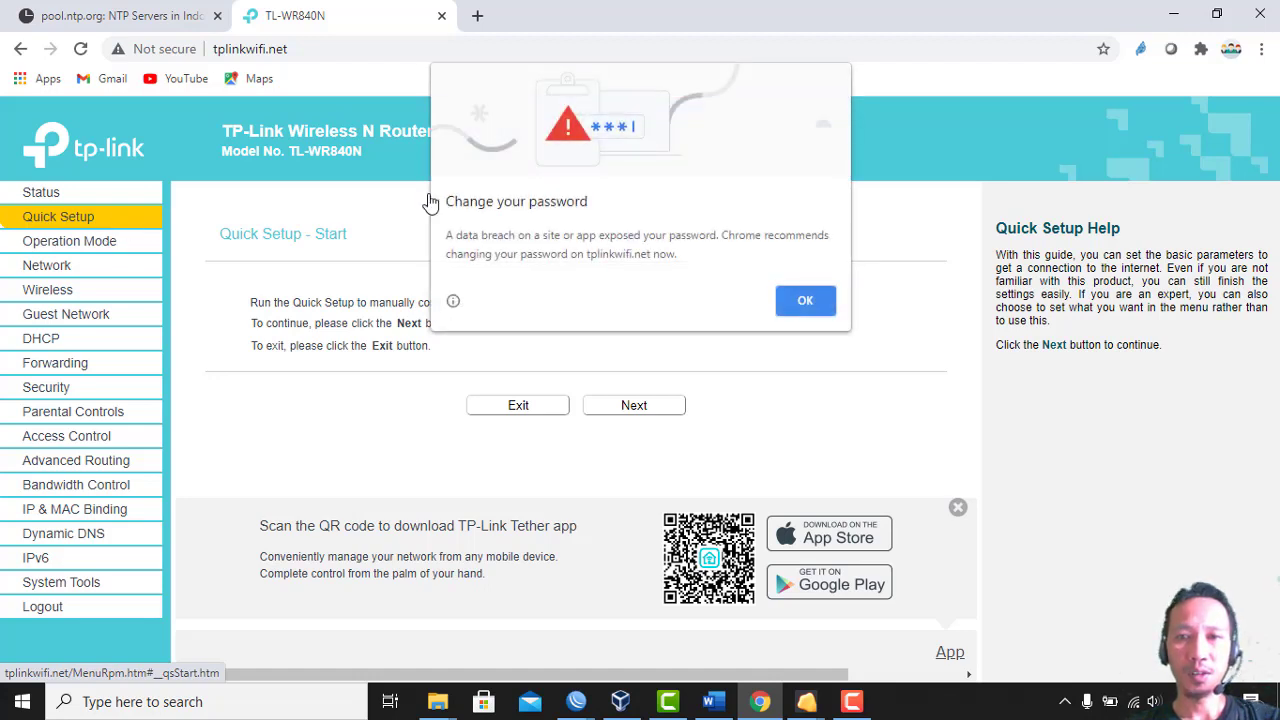
{"action": "left_click", "coordinate": [795, 301]}
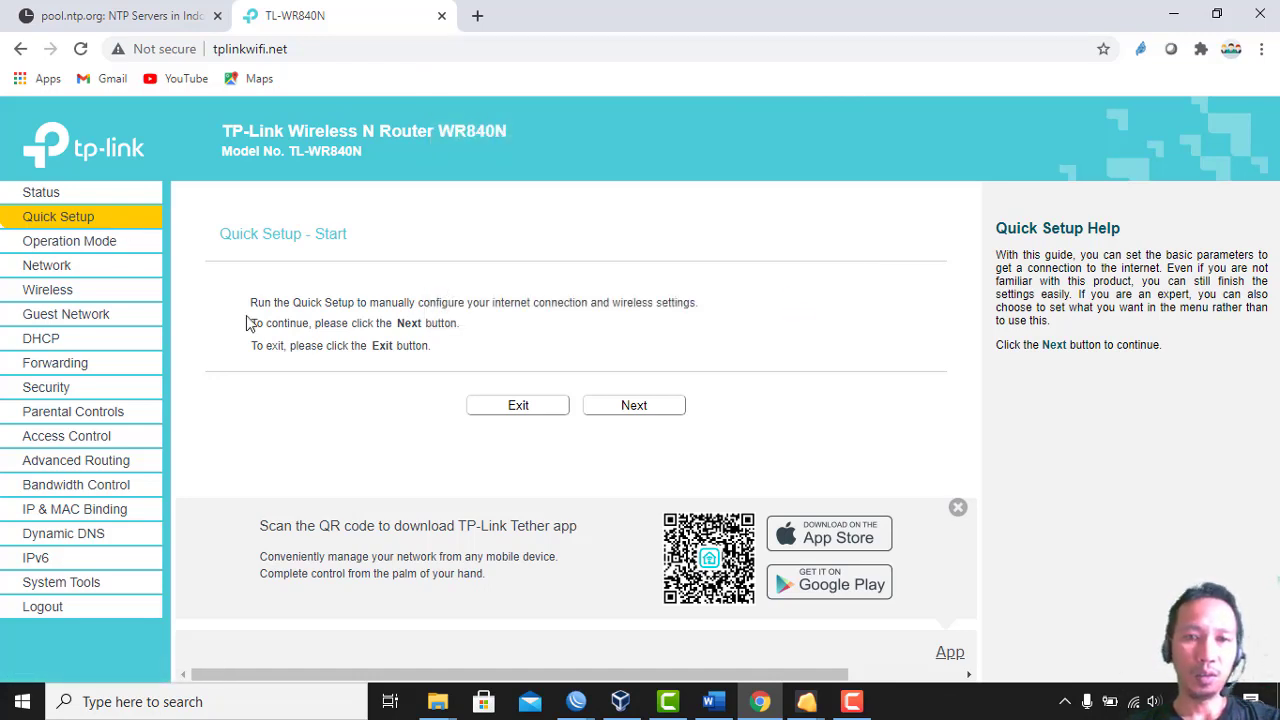
Start Quick Setup and choose Access Point as the operation mode
{"action": "left_click", "coordinate": [643, 406]}
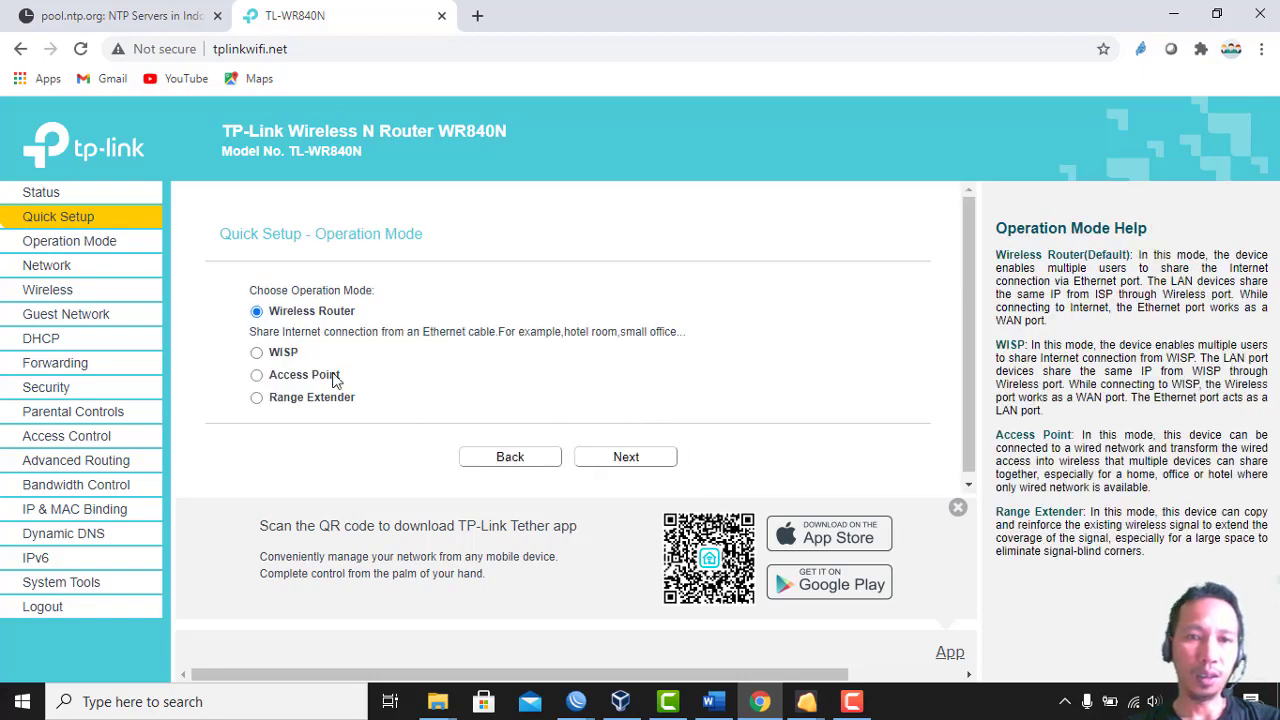
{"action": "left_click", "coordinate": [257, 376]}
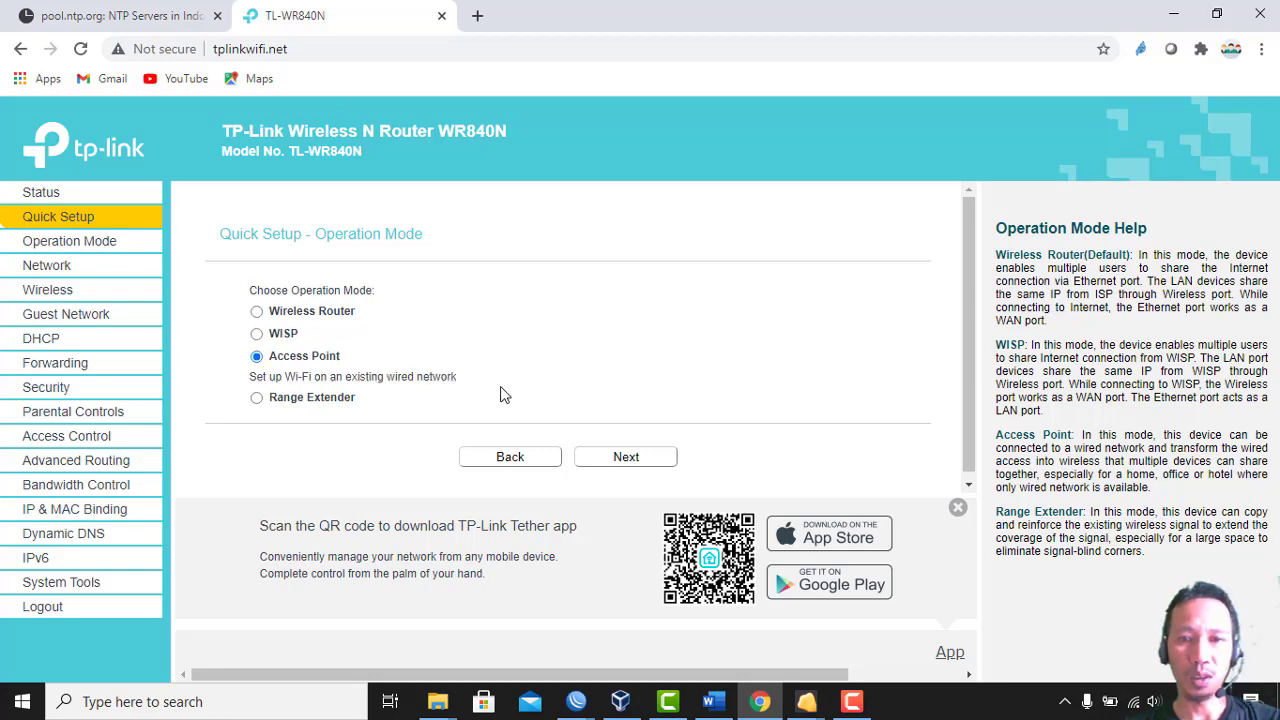
{"action": "left_click", "coordinate": [608, 460]}
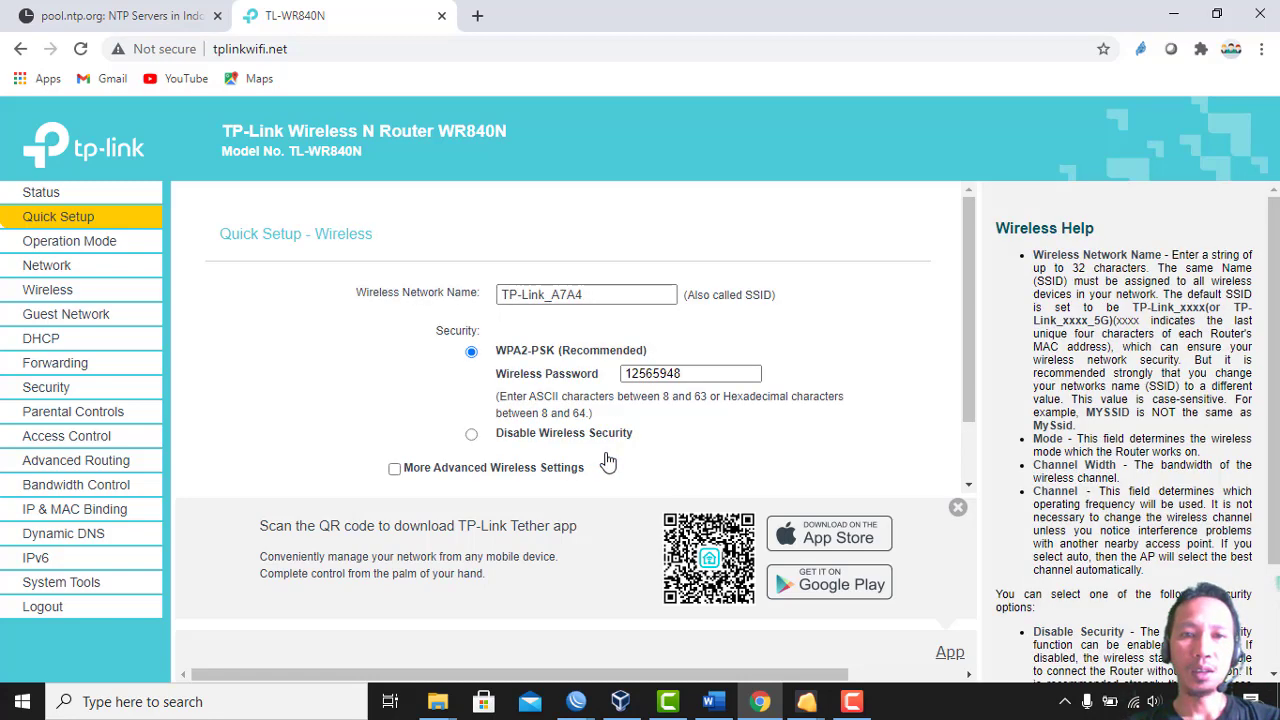
{"action": "left_click_drag", "start_coordinate": [596, 292], "coordinate": [489, 292]}
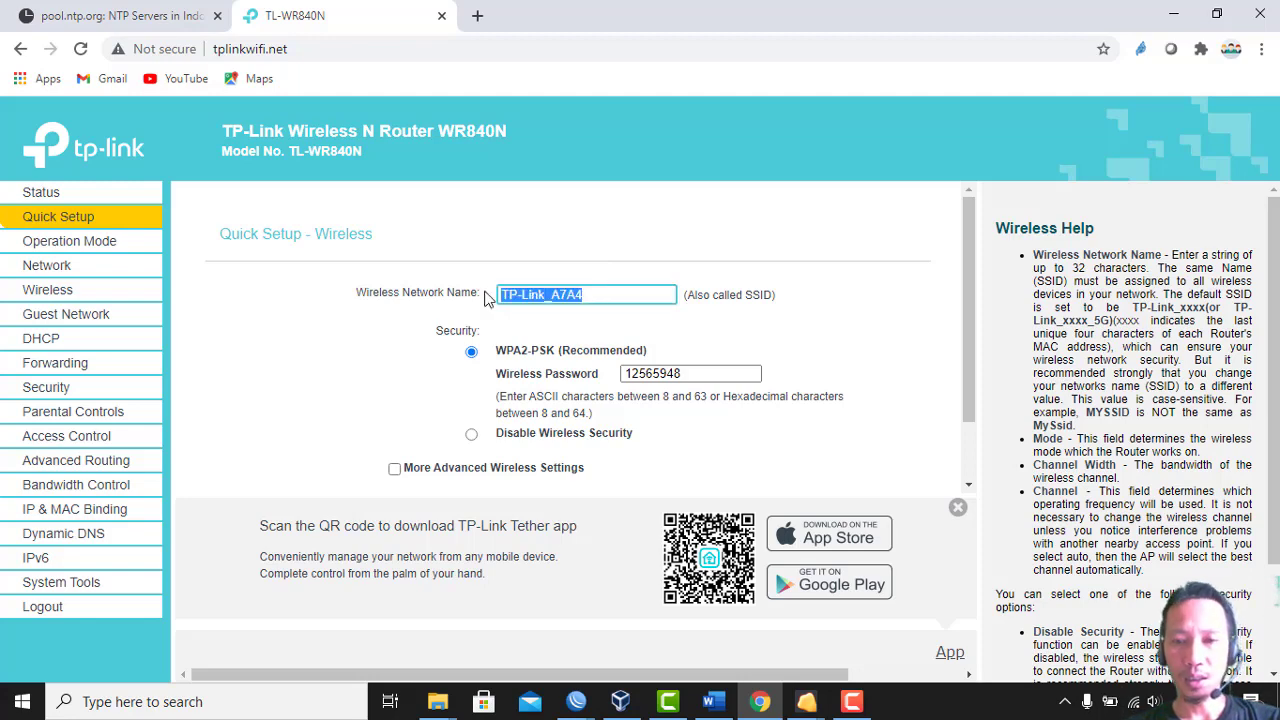
{"action": "left_click", "coordinate": [713, 702]}
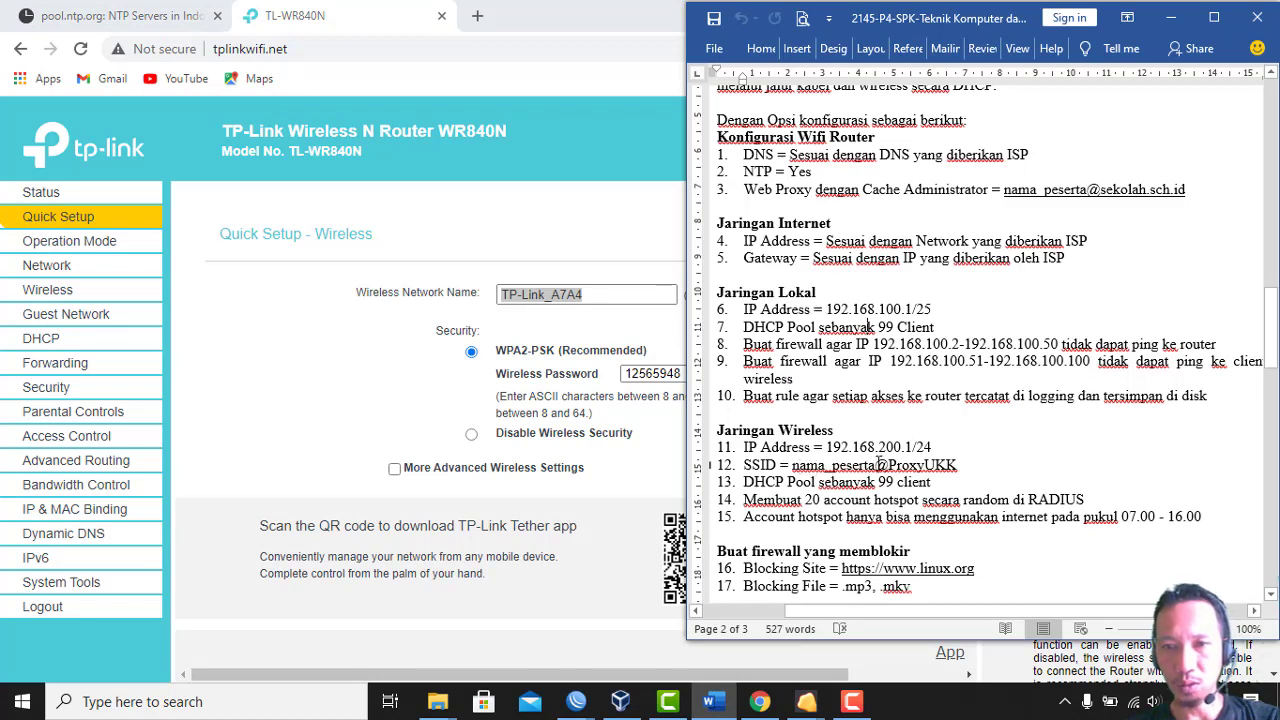
{"action": "left_click_drag", "start_coordinate": [877, 464], "coordinate": [960, 458]}
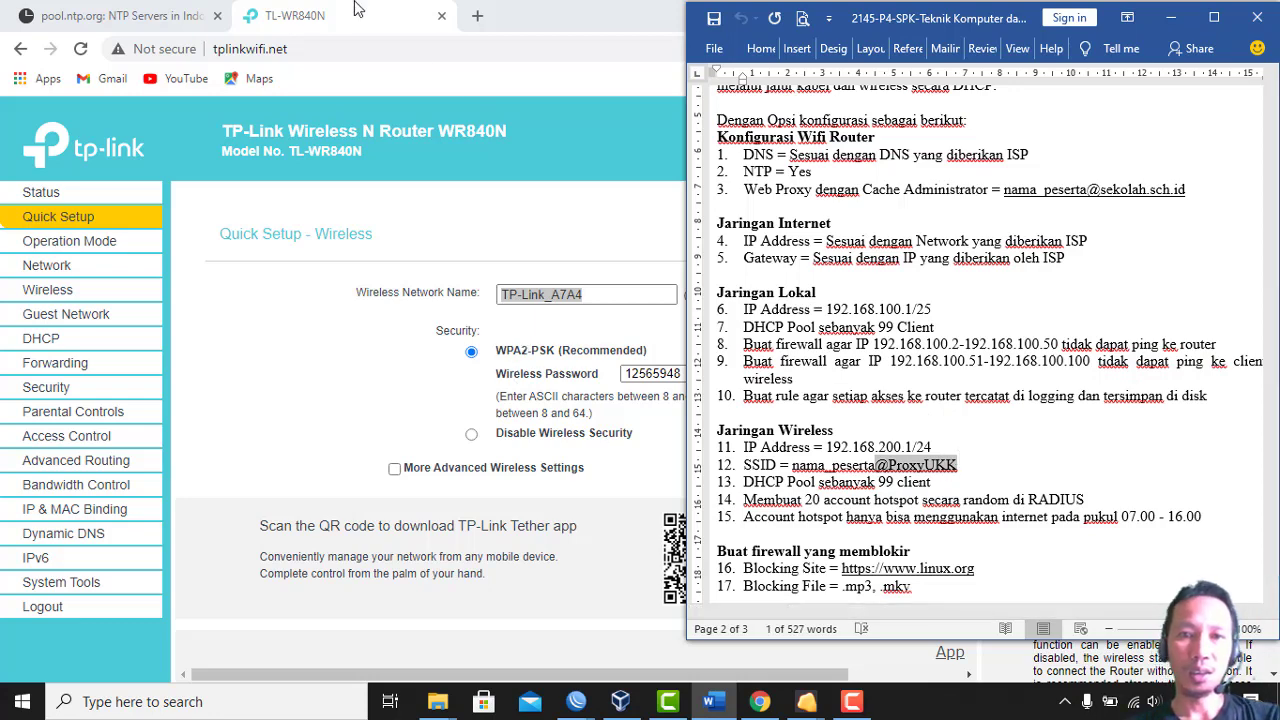
{"action": "left_click", "coordinate": [592, 285]}
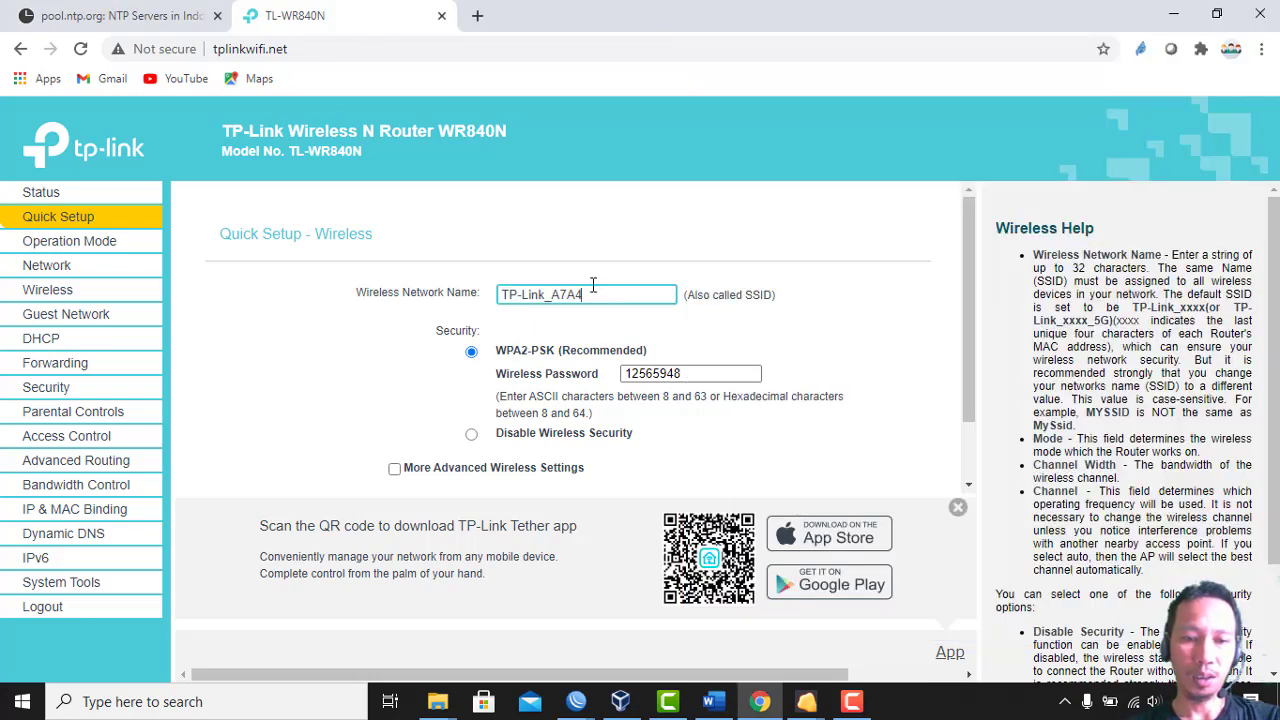
{"action": "key", "text": "ctrl+a"}
{"action": "type", "text": "d"}
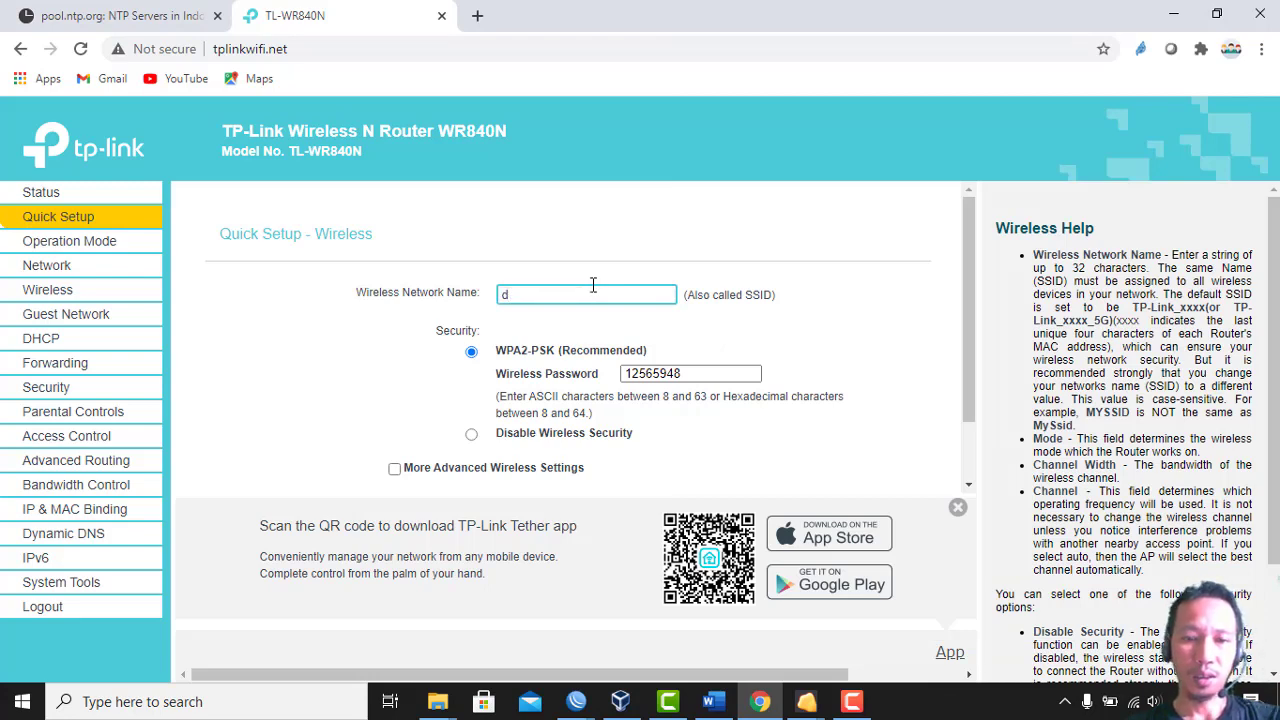
{"action": "type", "text": "adaadang"}
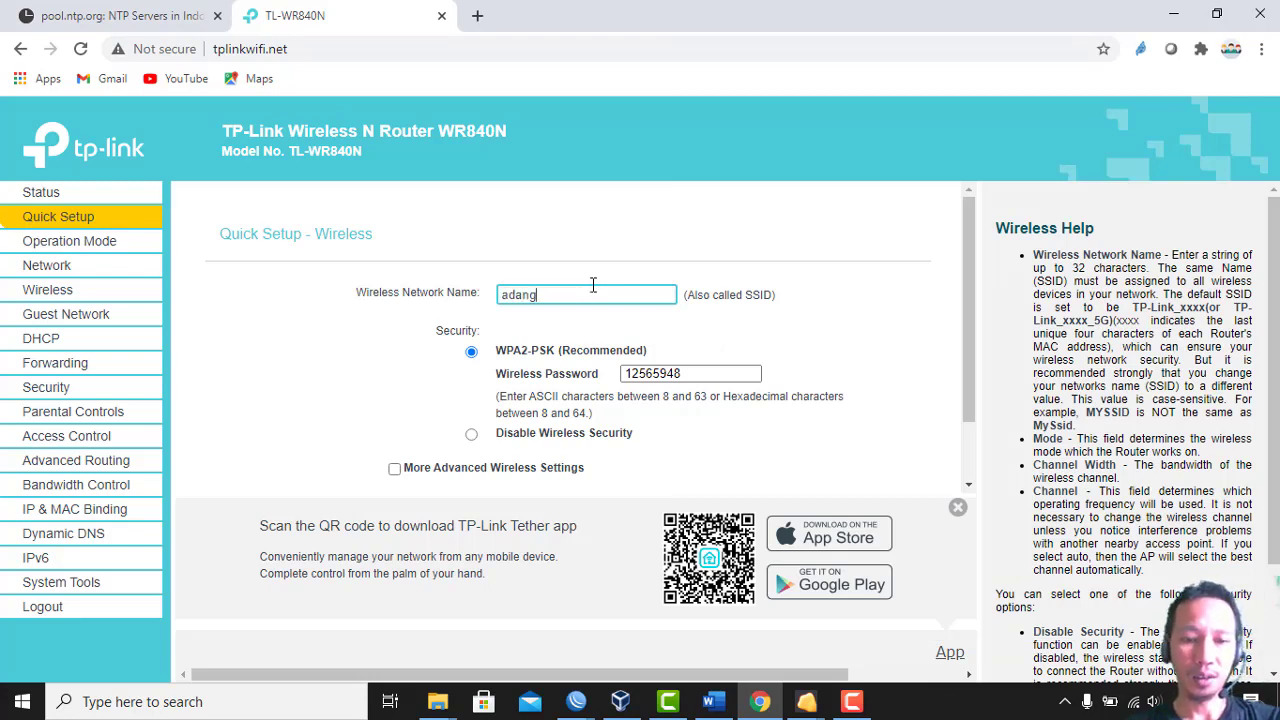
{"action": "type", "text": "@ProxyUKK"}
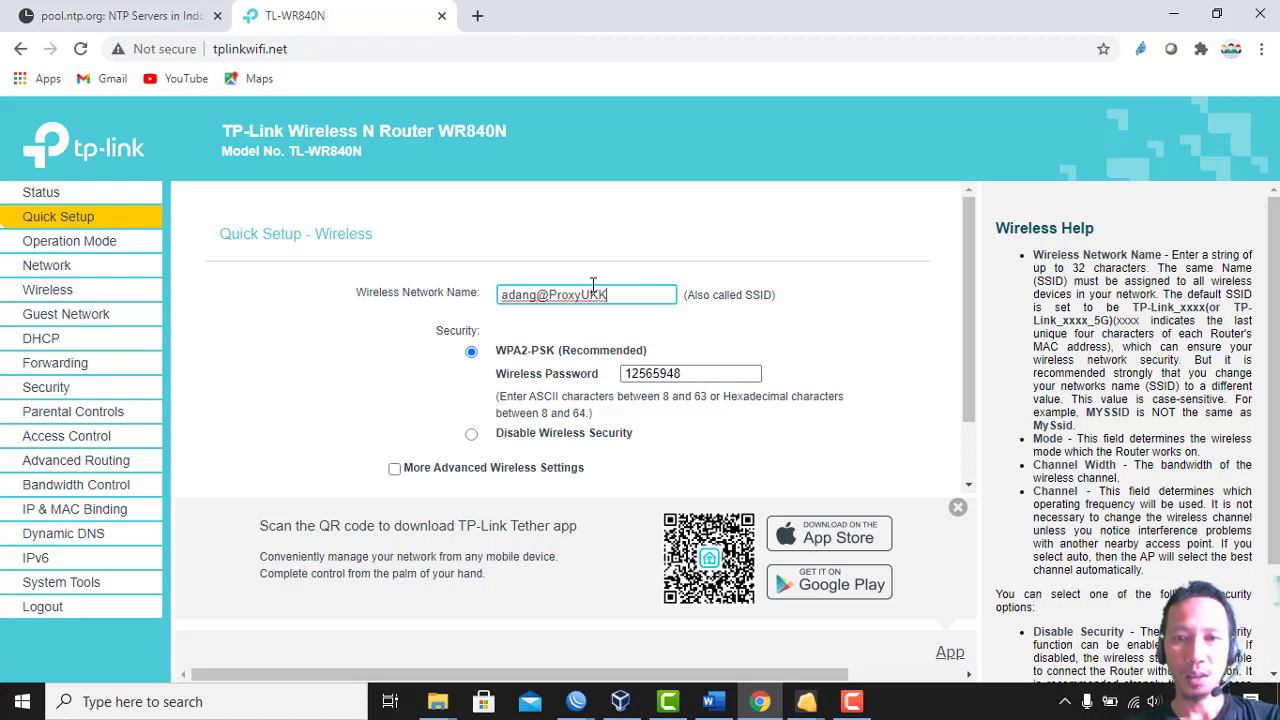
Clear the wireless password and select Disable Wireless Security
{"action": "double_click", "coordinate": [716, 370]}
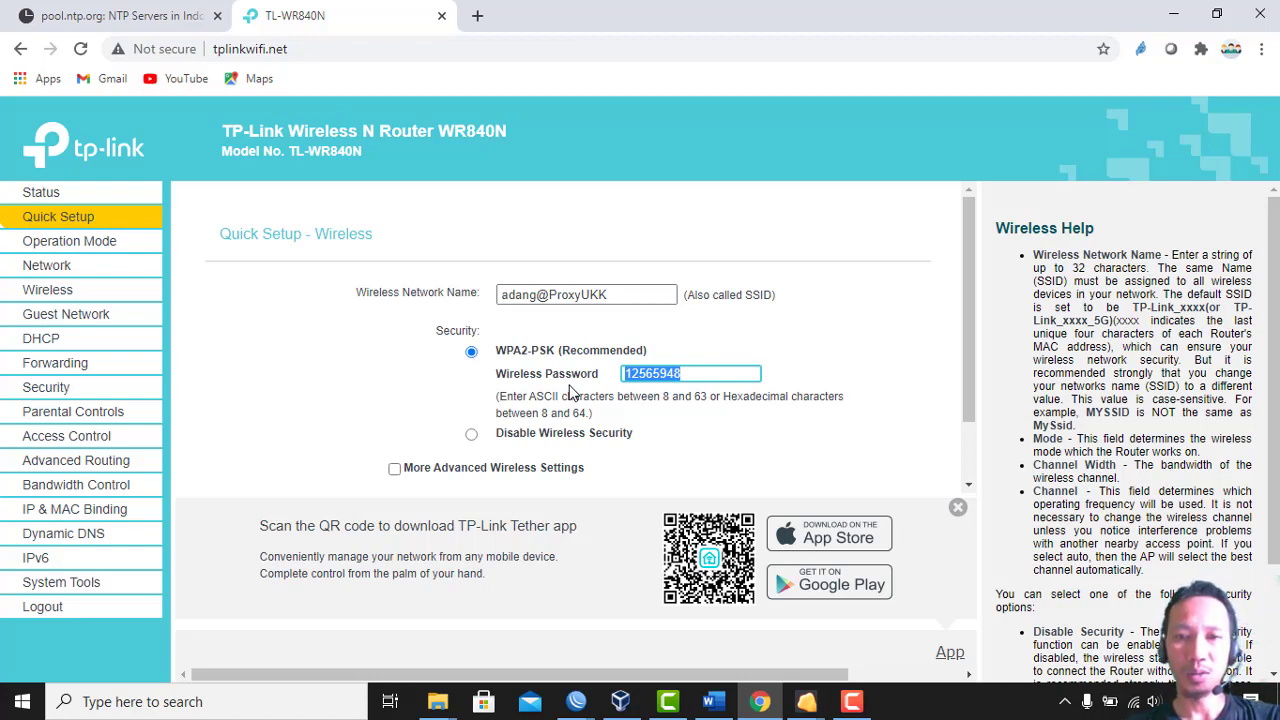
{"action": "type", "text": "9999"}
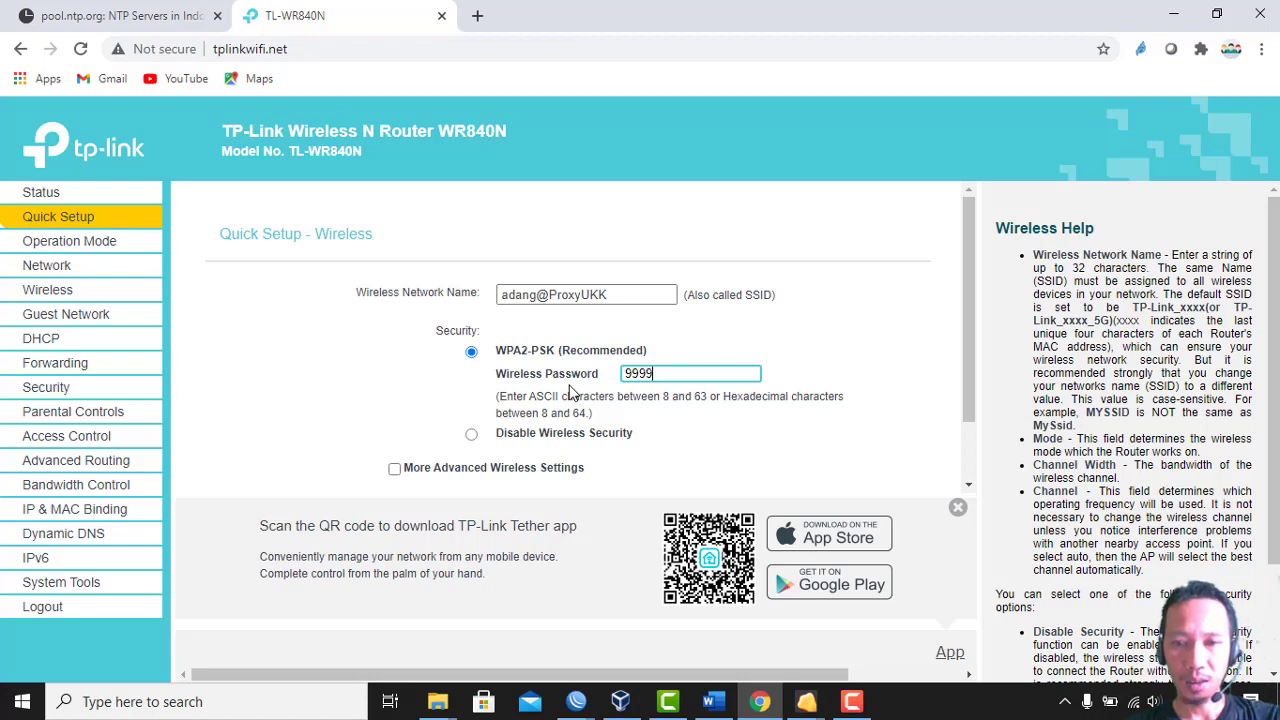
{"action": "key", "text": "BackSpace"}
{"action": "key", "text": "BackSpace"}
{"action": "key", "text": "BackSpace"}
{"action": "key", "text": "BackSpace"}
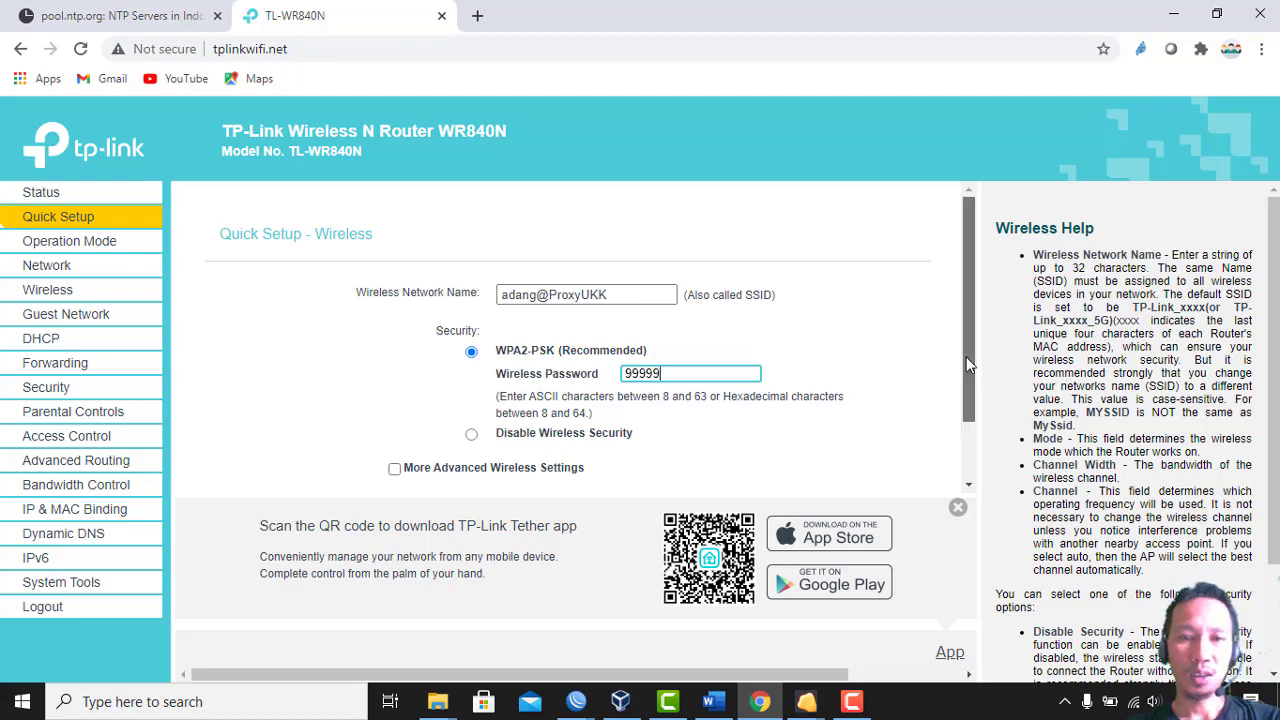
{"action": "left_click_drag", "start_coordinate": [966, 362], "coordinate": [985, 387]}
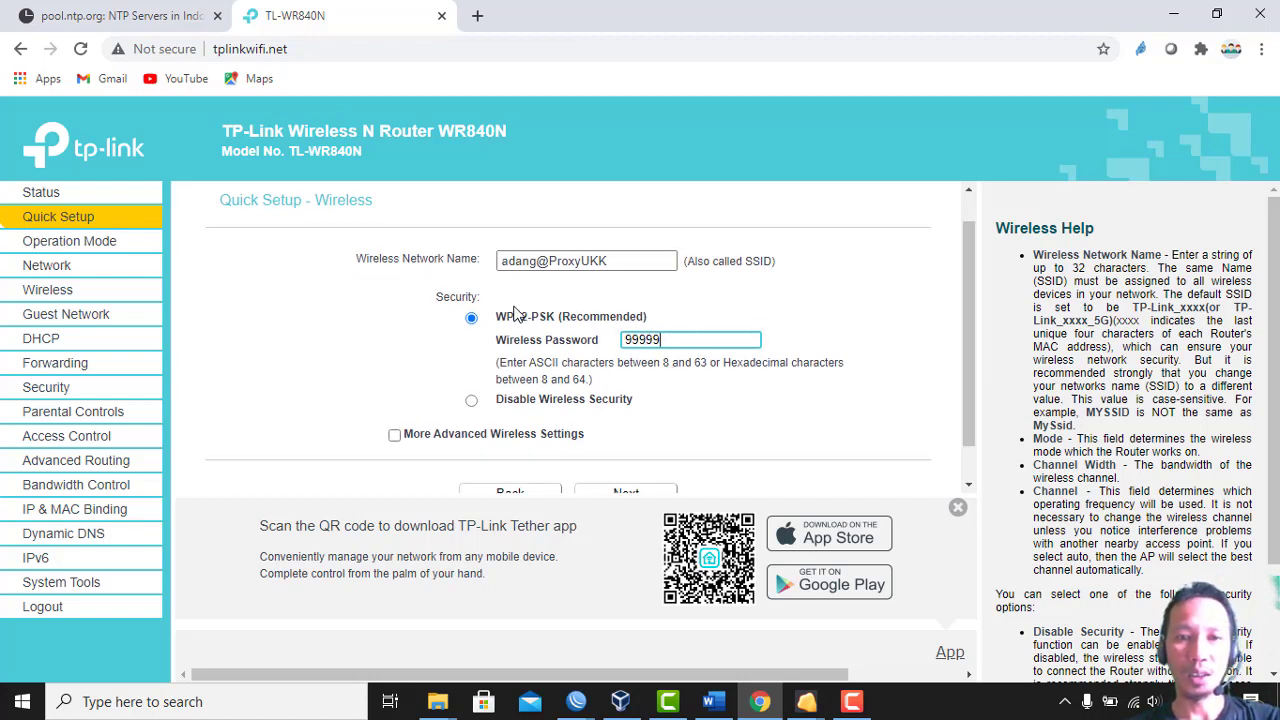
{"action": "left_click", "coordinate": [480, 398]}
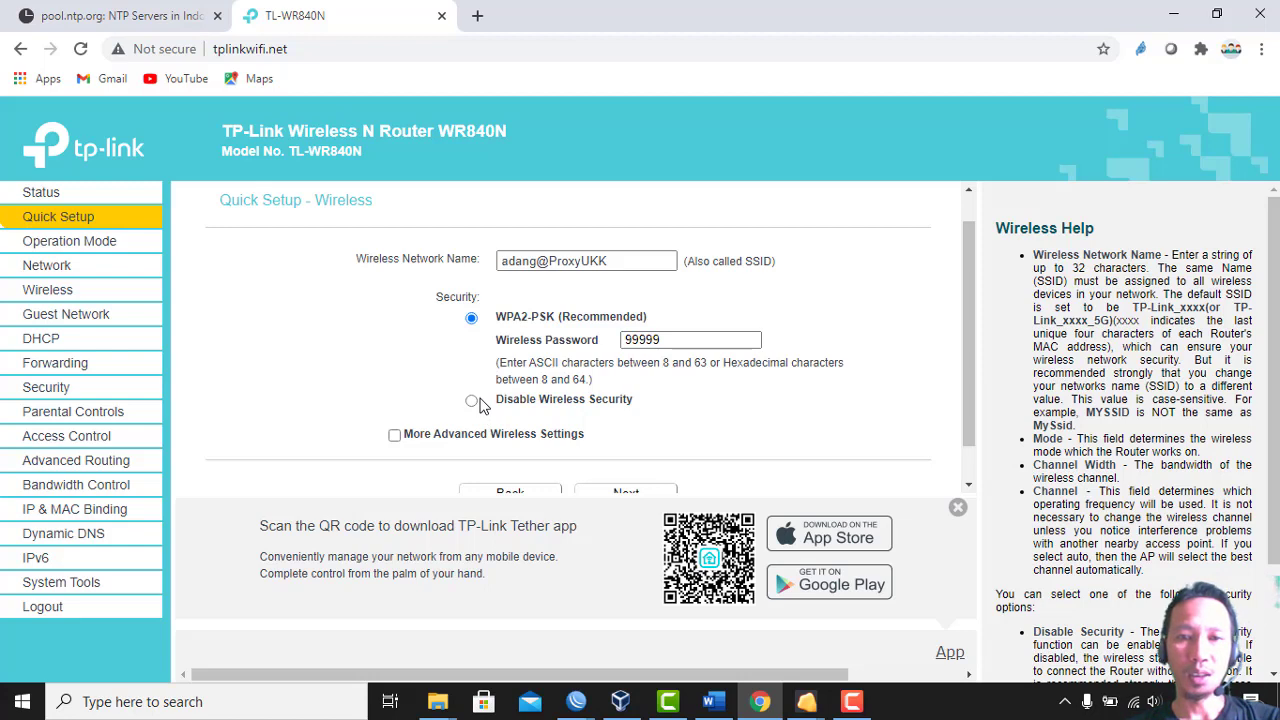
{"action": "left_click", "coordinate": [725, 344]}
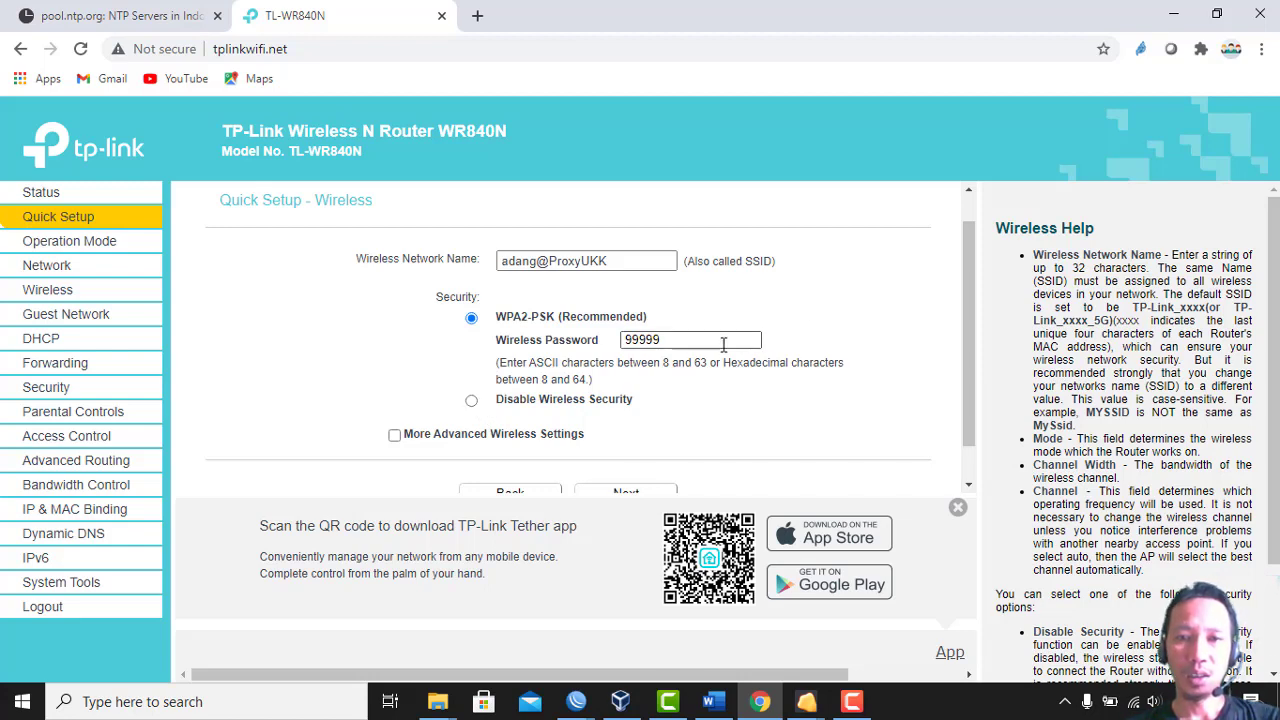
{"action": "double_click", "coordinate": [723, 344]}
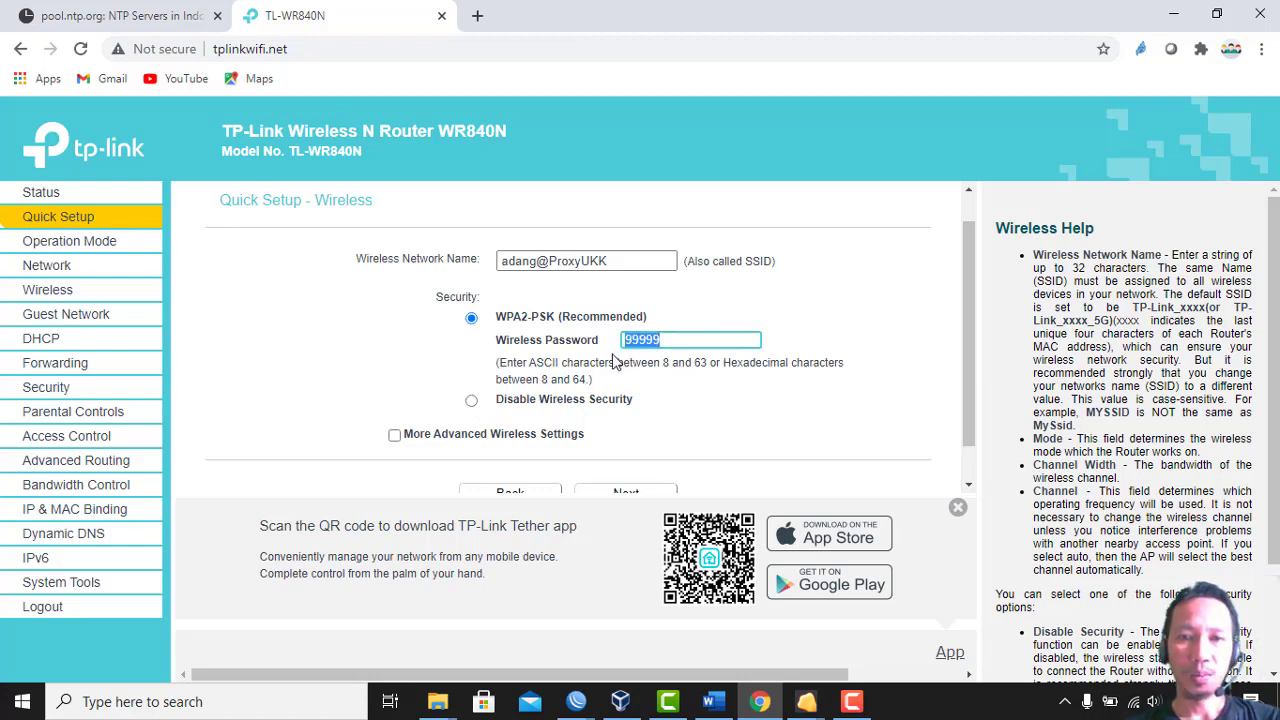
{"action": "left_click", "coordinate": [472, 402]}
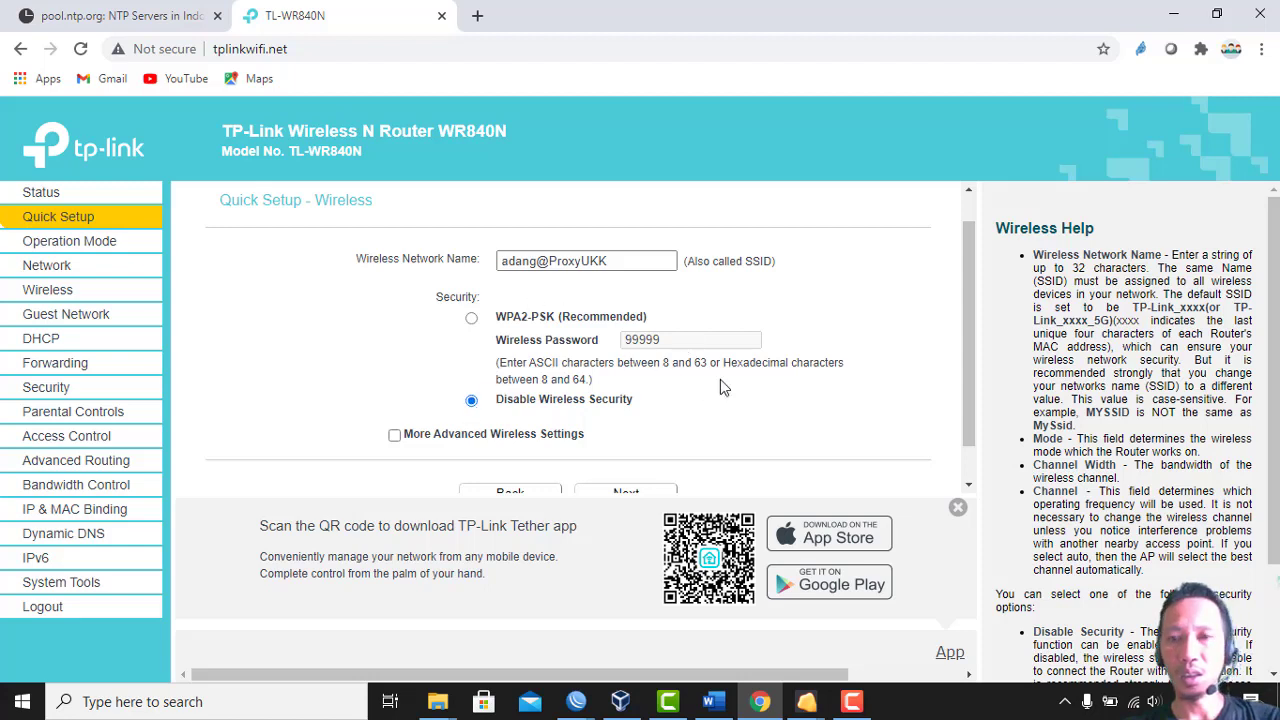
{"action": "left_click_drag", "start_coordinate": [971, 318], "coordinate": [893, 434]}
{"action": "left_click", "coordinate": [656, 456]}
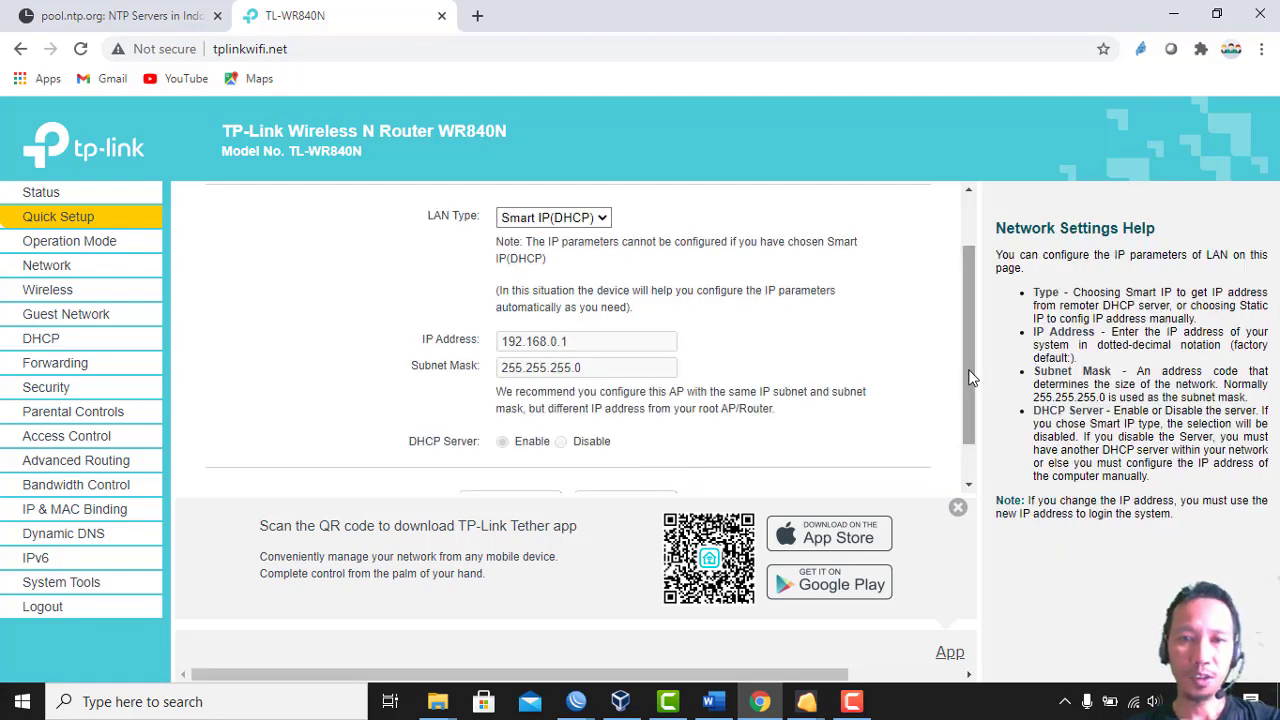
Switch the LAN type to Static IP with address 192.168.200.3
{"action": "mouse_move", "coordinate": [974, 374]}
{"action": "left_mouse_down"}
{"action": "mouse_move", "coordinate": [979, 453]}
{"action": "mouse_move", "coordinate": [970, 320]}
{"action": "mouse_move", "coordinate": [988, 371]}
{"action": "left_mouse_up"}
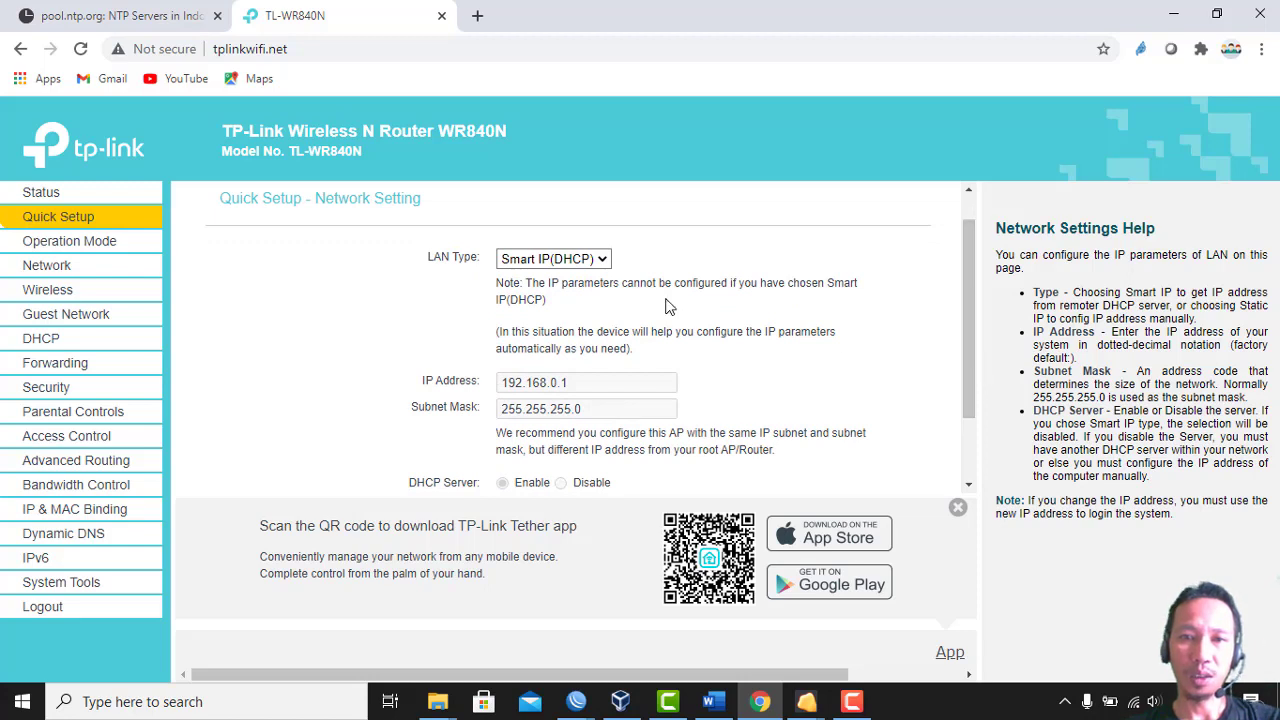
{"action": "left_click", "coordinate": [603, 262]}
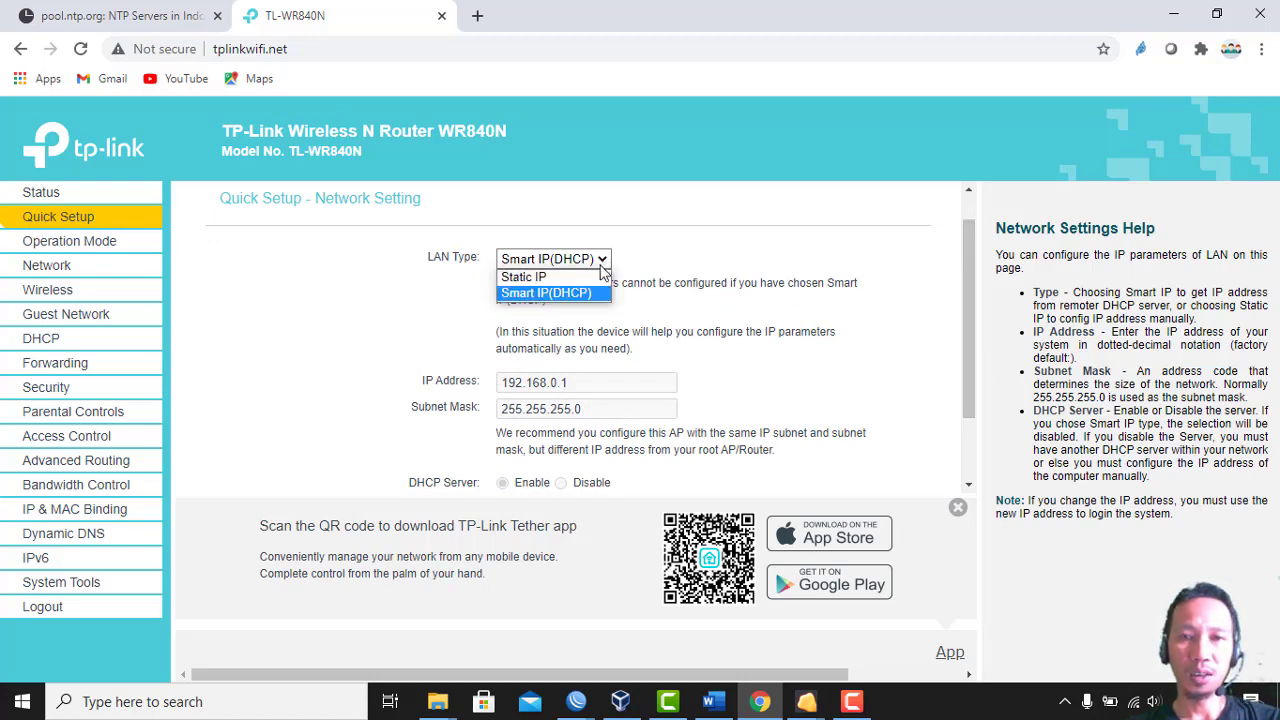
{"action": "left_click", "coordinate": [598, 279]}
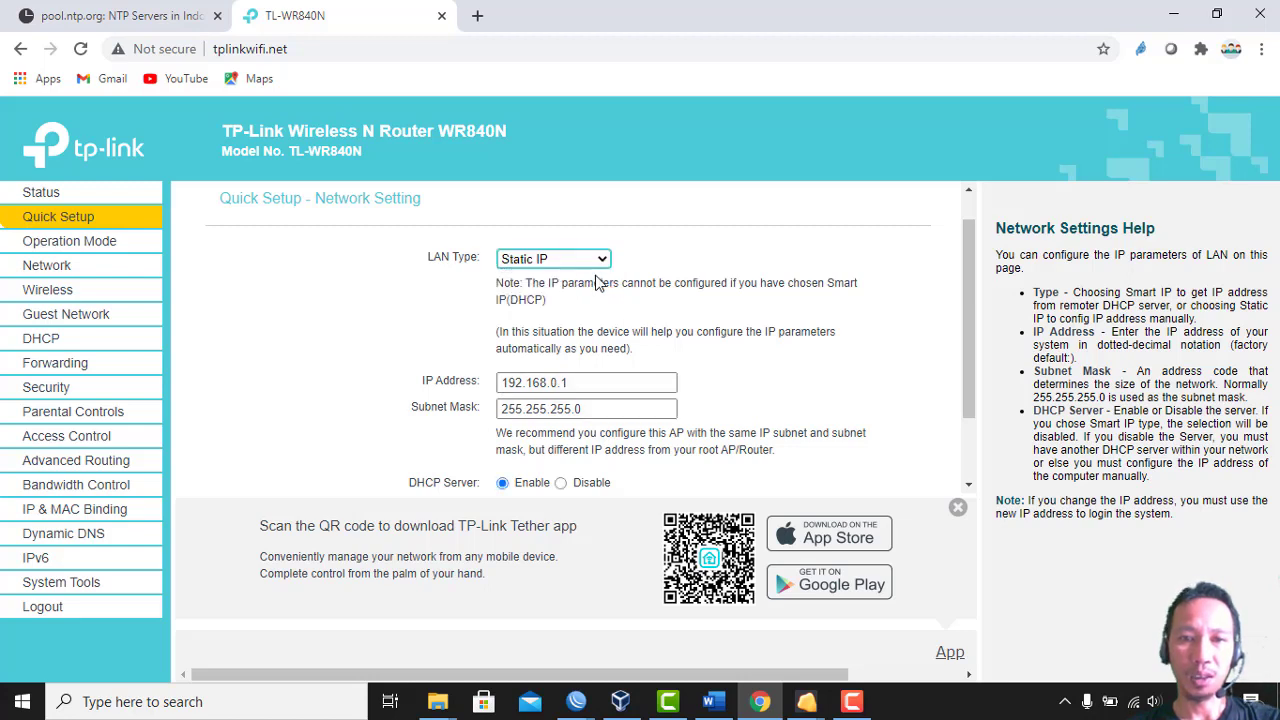
{"action": "left_click", "coordinate": [603, 382]}
{"action": "left_click_drag", "start_coordinate": [603, 382], "coordinate": [525, 384]}
{"action": "left_click_drag", "start_coordinate": [445, 398], "coordinate": [412, 400]}
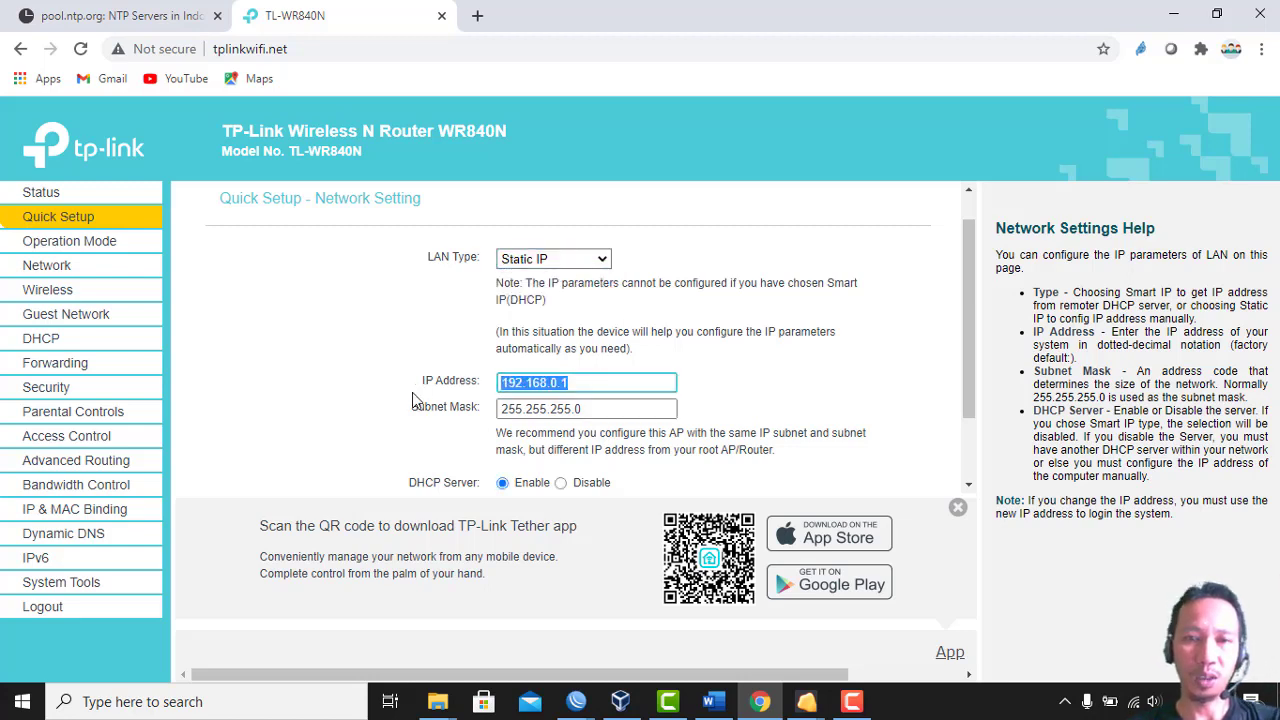
{"action": "type", "text": "192"}
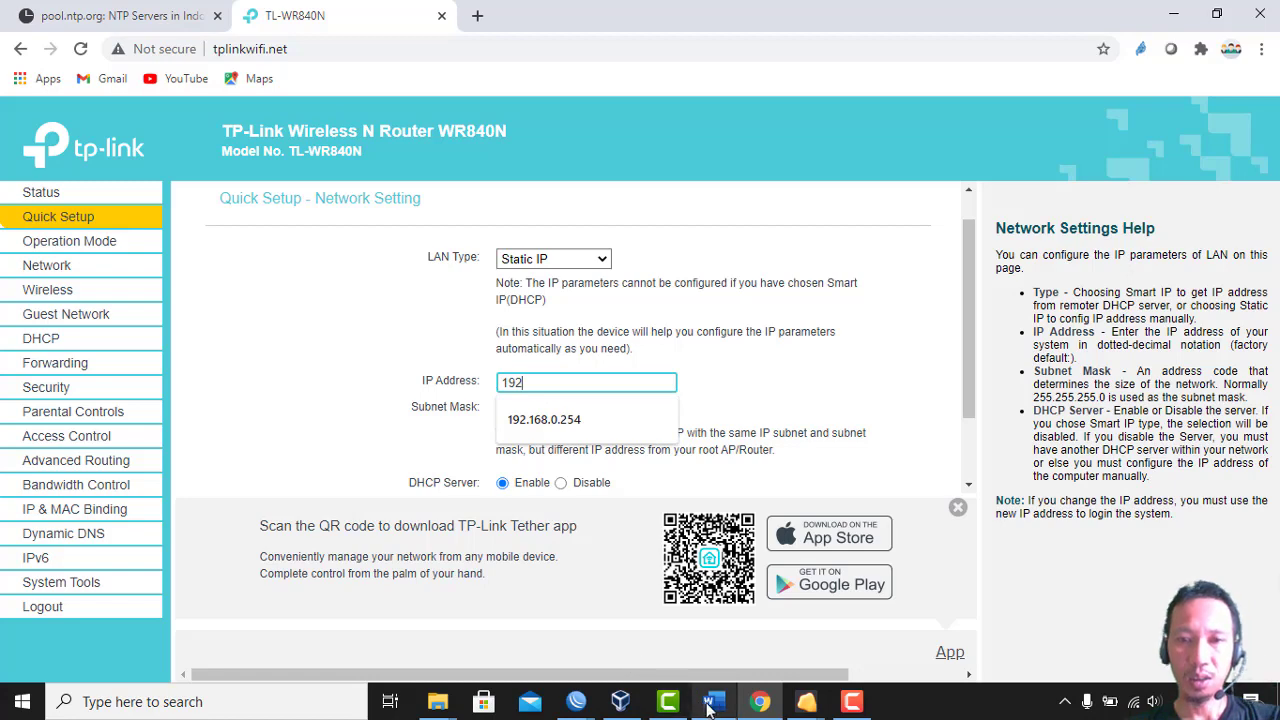
{"action": "left_click", "coordinate": [712, 702]}
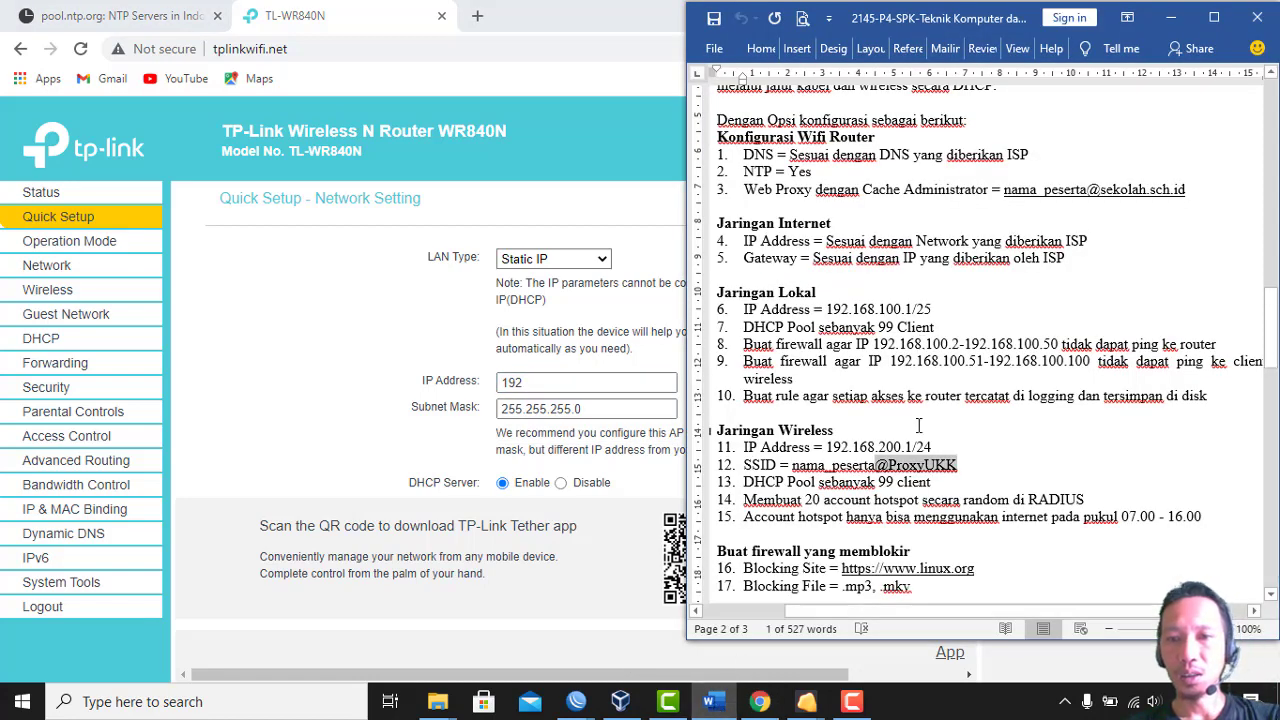
{"action": "left_click", "coordinate": [597, 388]}
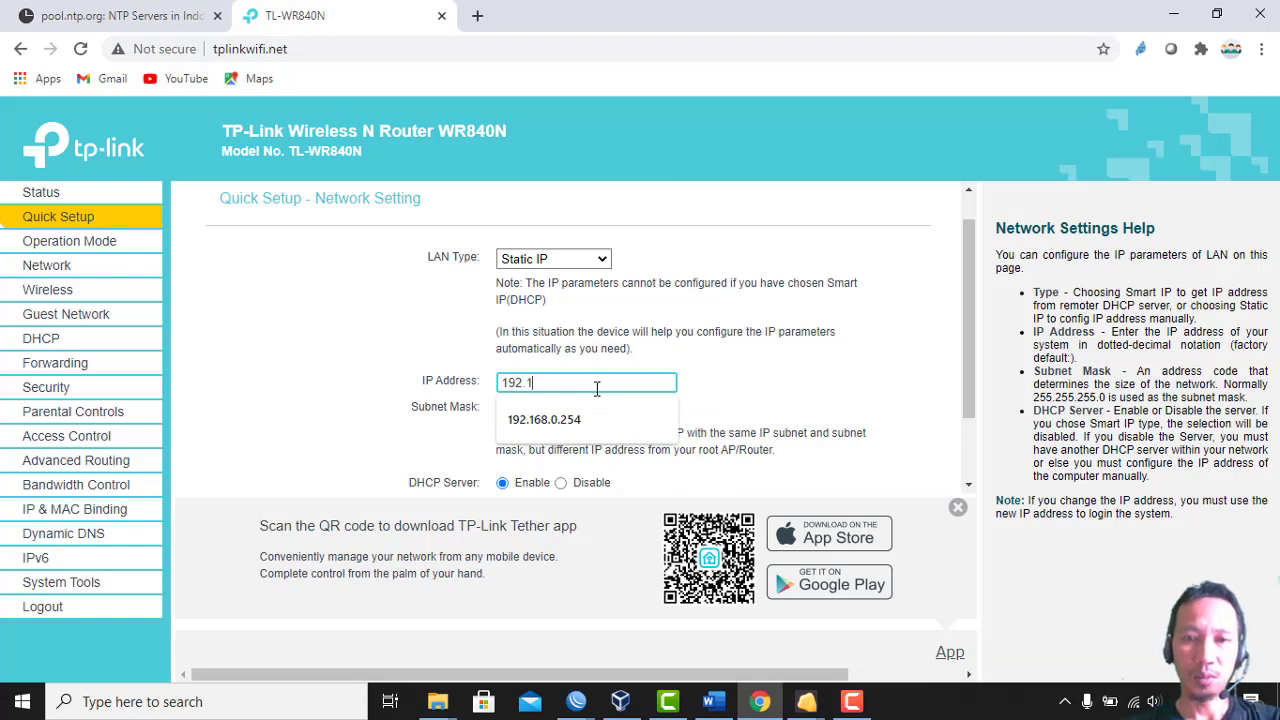
{"action": "type", "text": "192.168.2"}
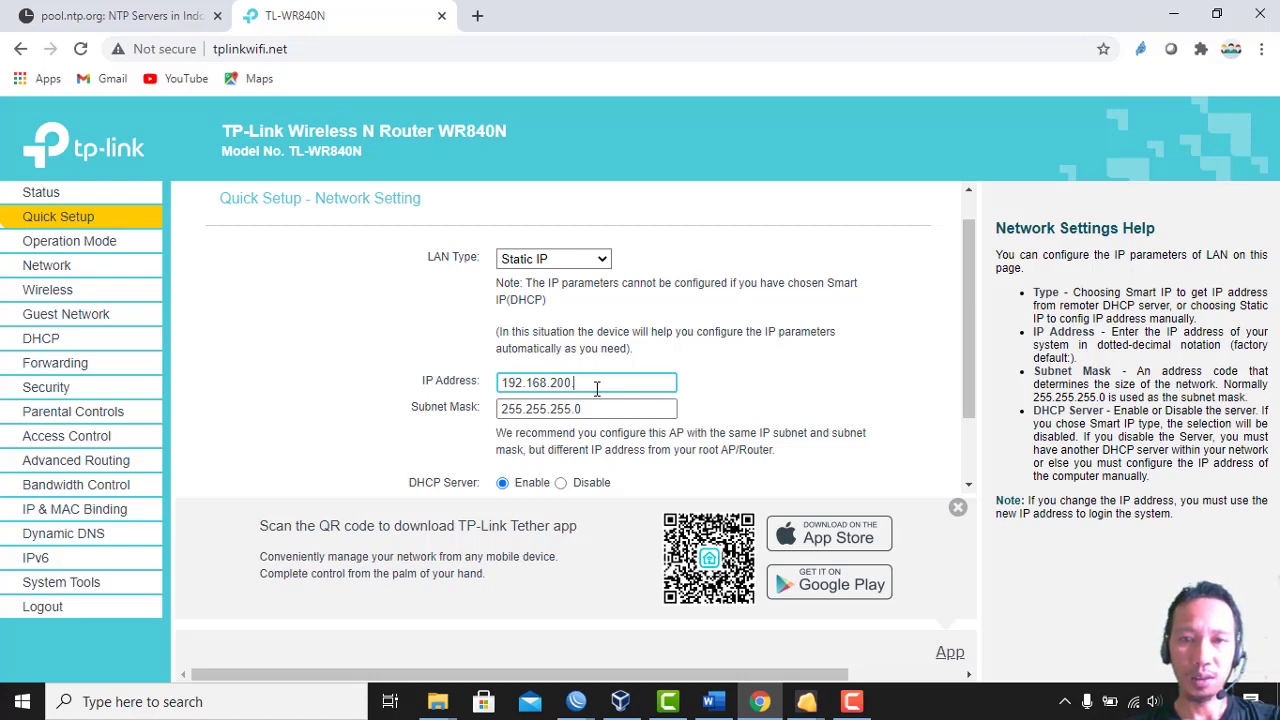
{"action": "type", "text": "00.3"}
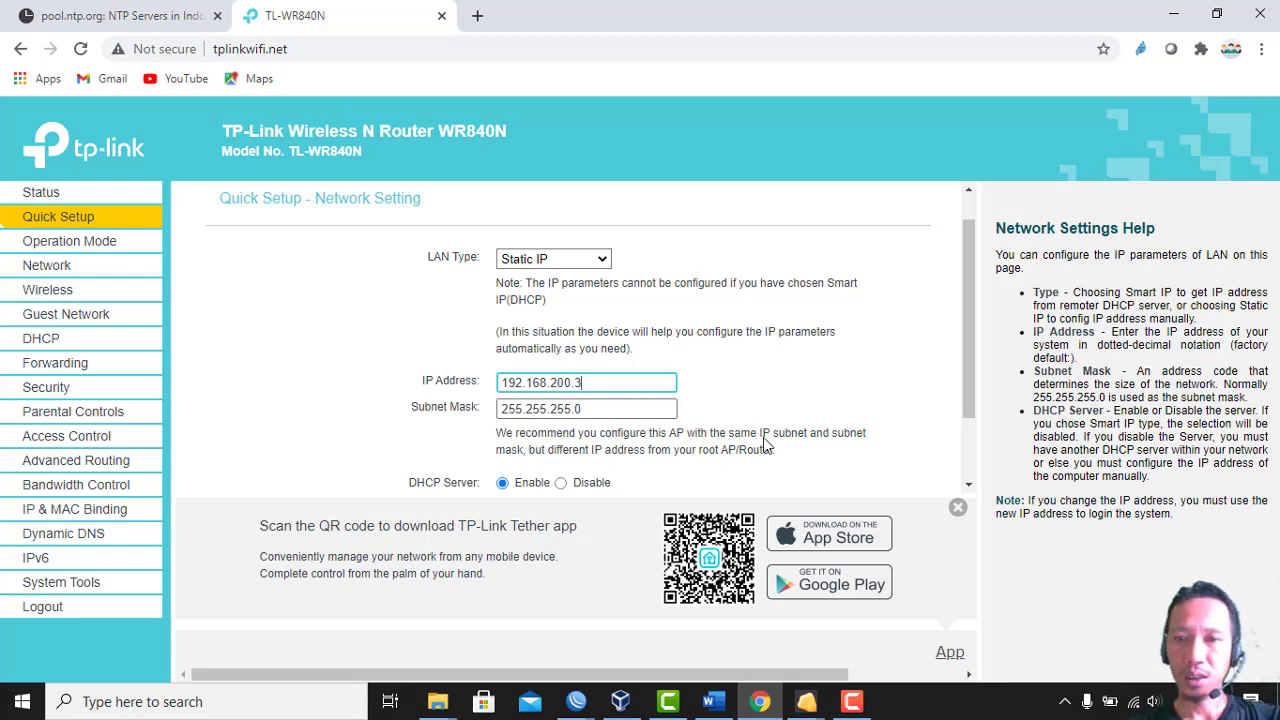
{"action": "left_click_drag", "start_coordinate": [965, 386], "coordinate": [975, 451]}
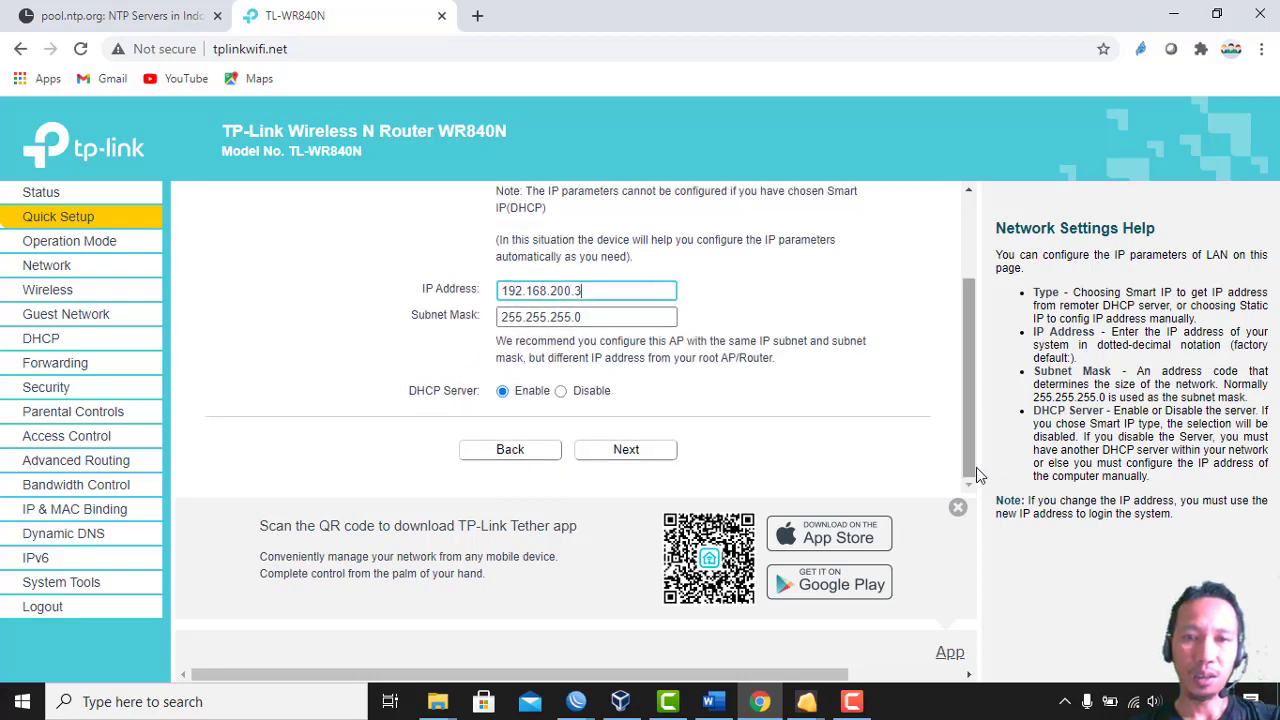
Confirm the settings and finish Quick Setup so the router reboots
{"action": "left_click", "coordinate": [627, 450]}
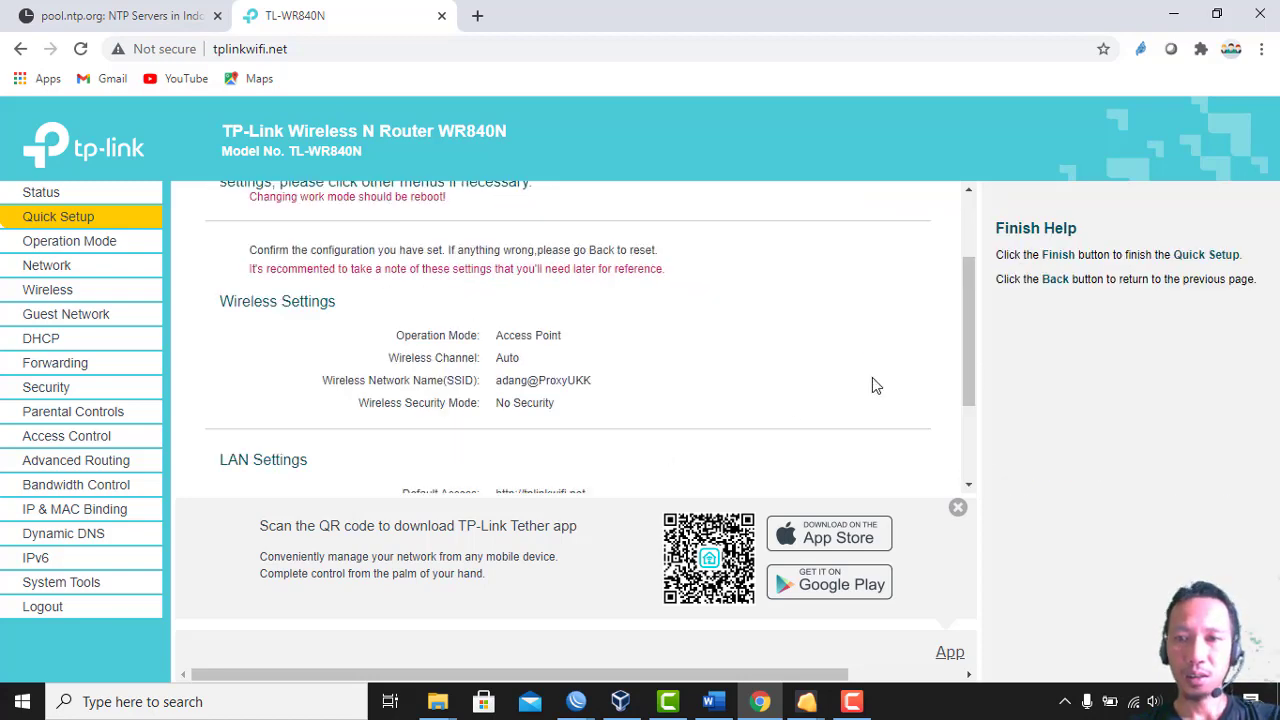
{"action": "left_click_drag", "start_coordinate": [965, 370], "coordinate": [979, 507]}
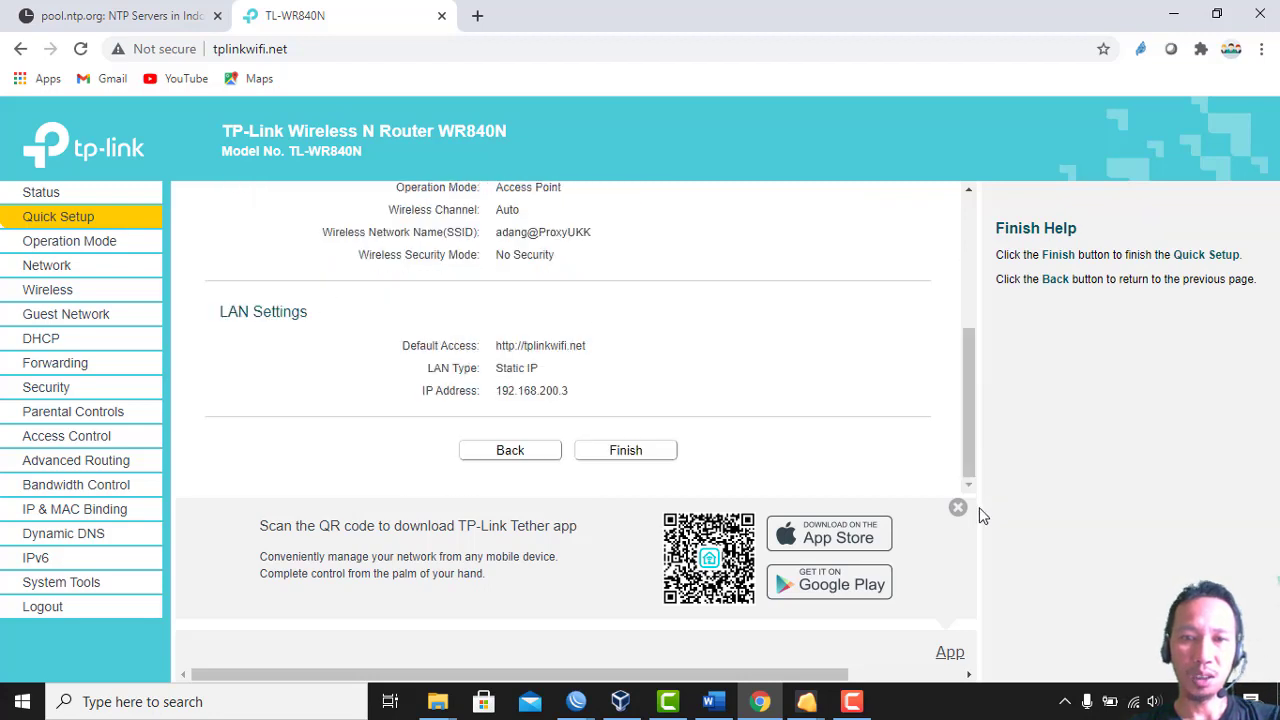
{"action": "left_click", "coordinate": [627, 451]}
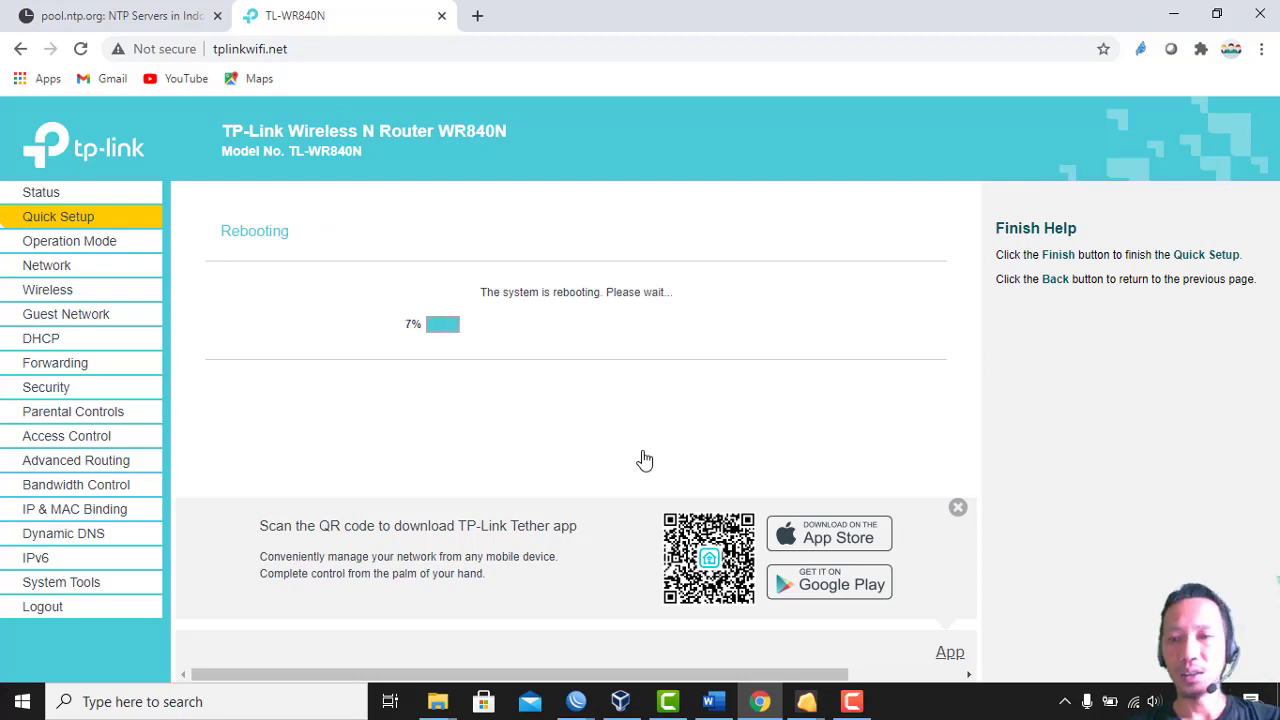
{"action": "left_click", "coordinate": [1135, 701]}
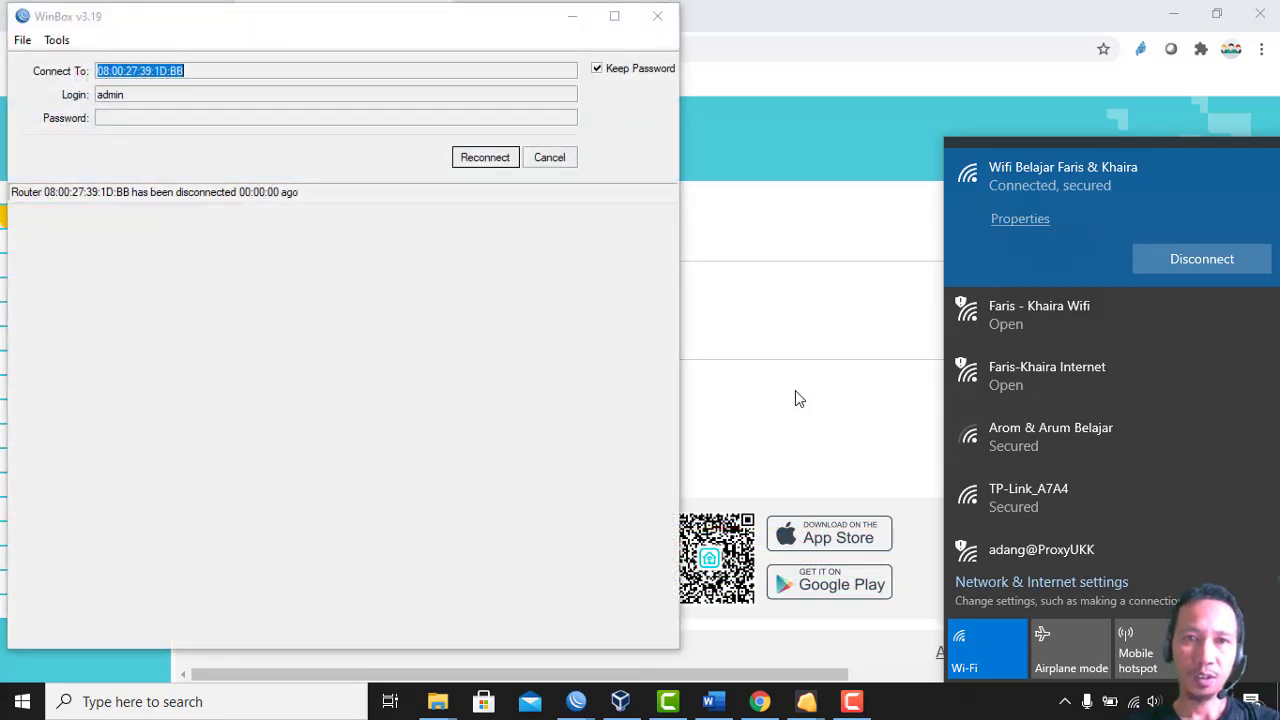
Dismiss the Wi-Fi list, reconnect WinBox to the router, and bring Firefox forward
{"action": "left_click", "coordinate": [795, 399]}
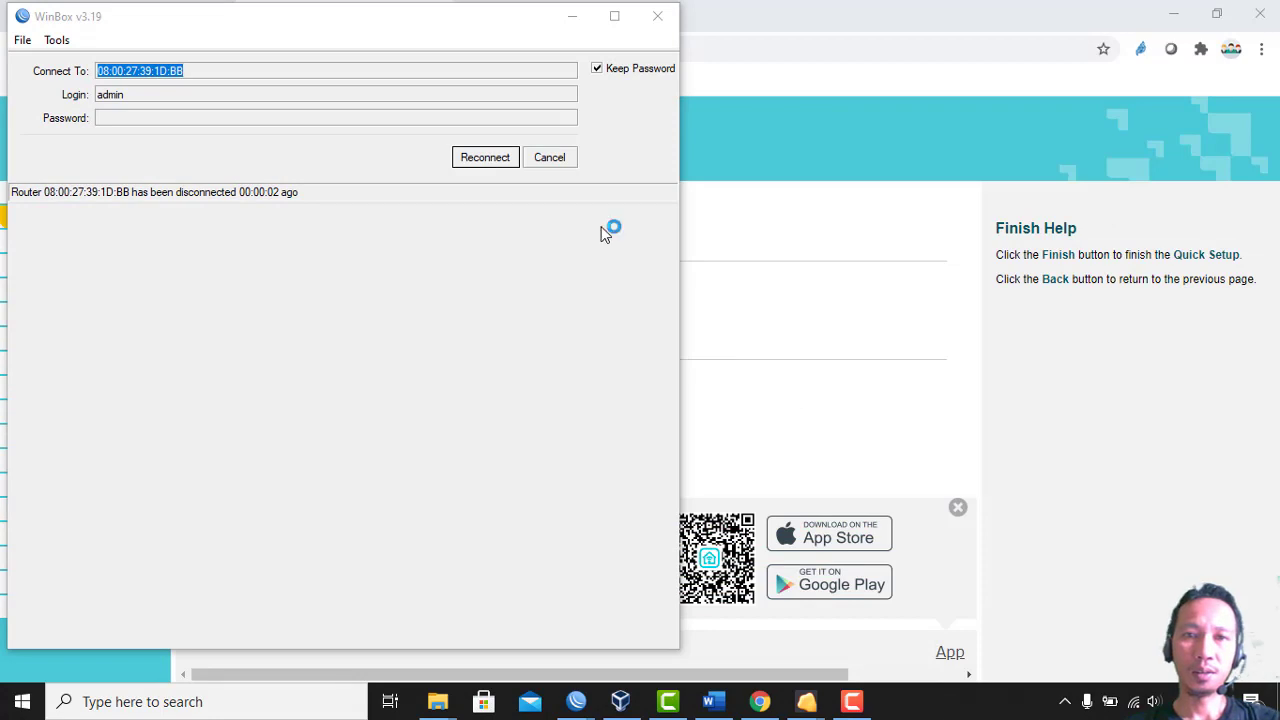
{"action": "left_click", "coordinate": [505, 161]}
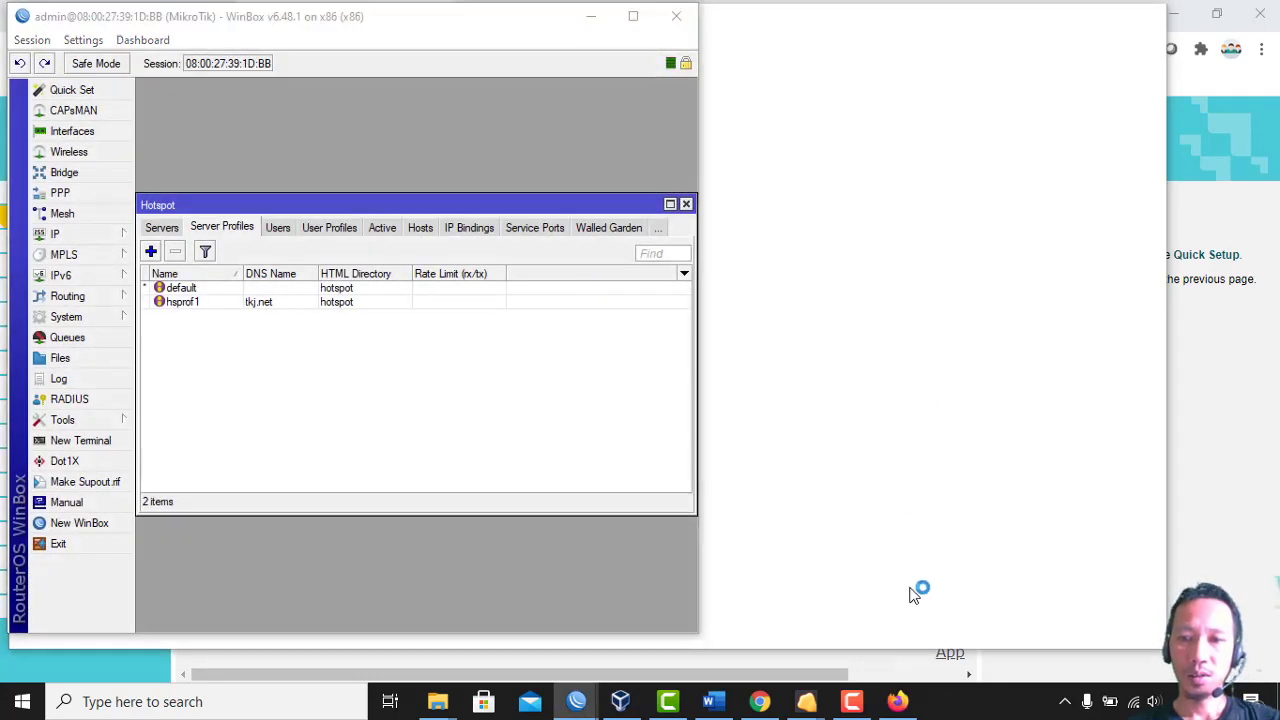
{"action": "left_click", "coordinate": [898, 701]}
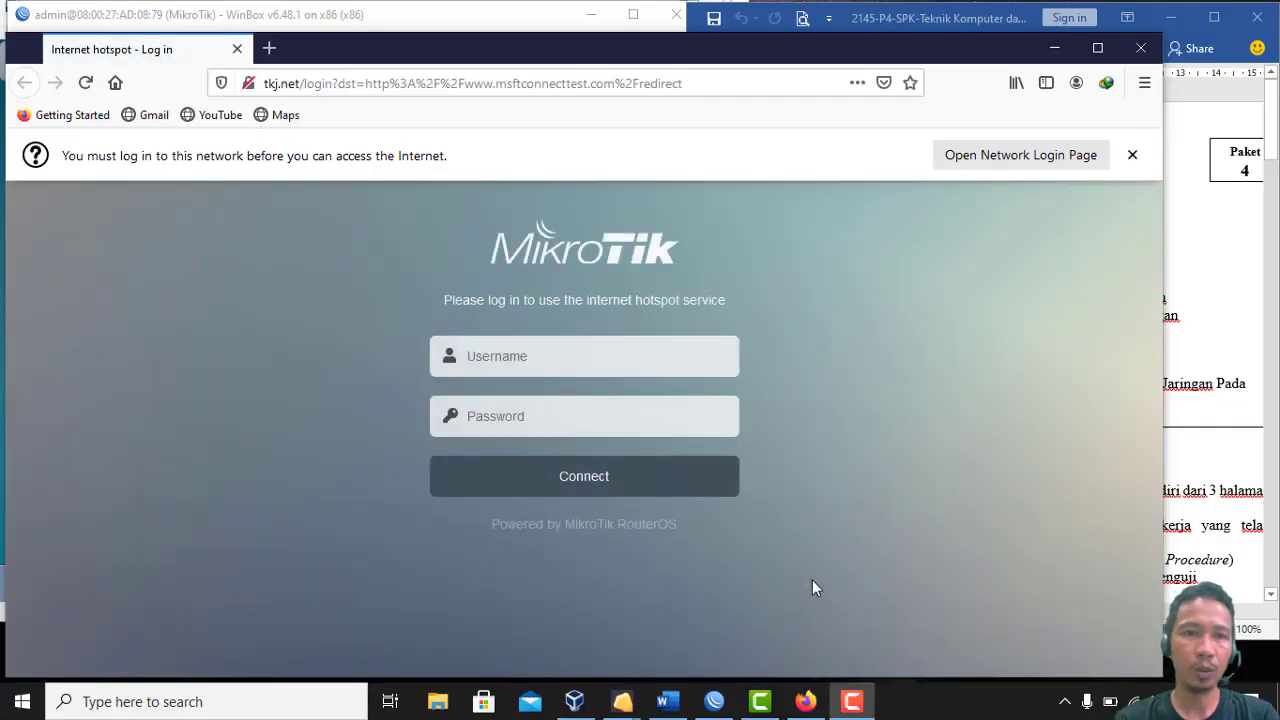
Log in to the tkj.net hotspot as admin, declining to save the login
{"action": "left_click", "coordinate": [692, 364]}
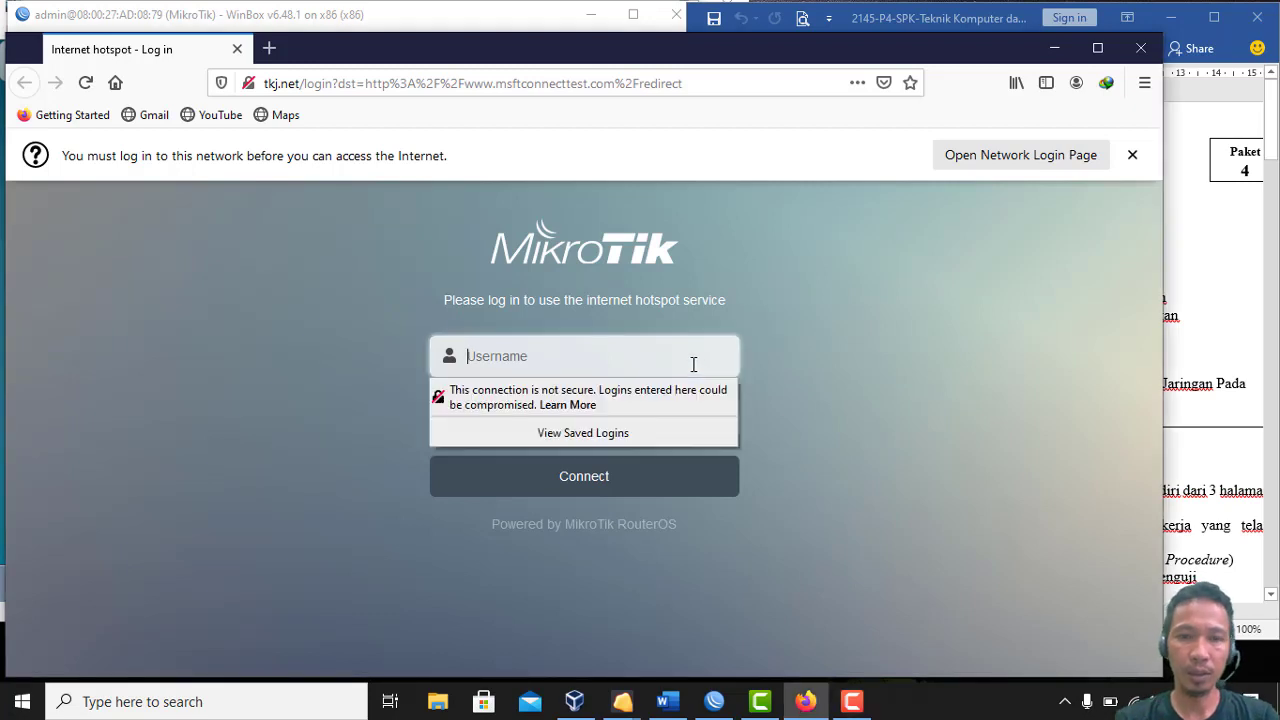
{"action": "type", "text": "admin"}
{"action": "key", "text": "Tab"}
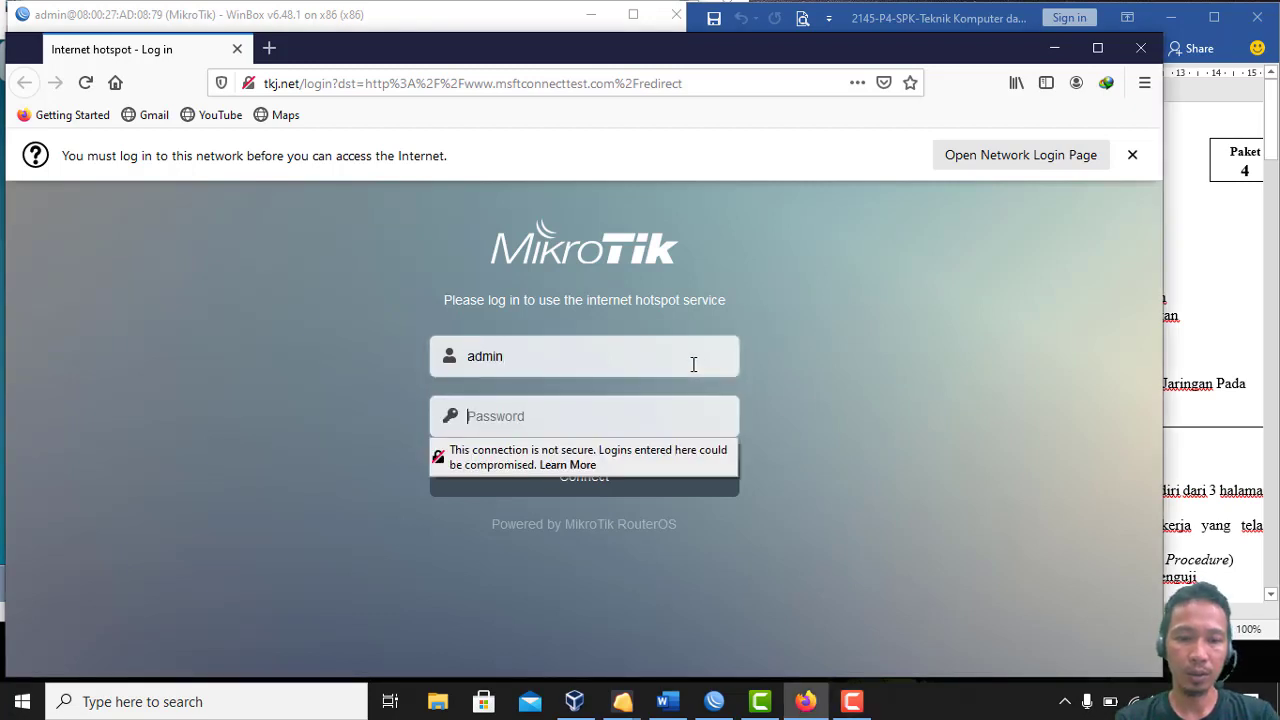
{"action": "type", "text": "admin"}
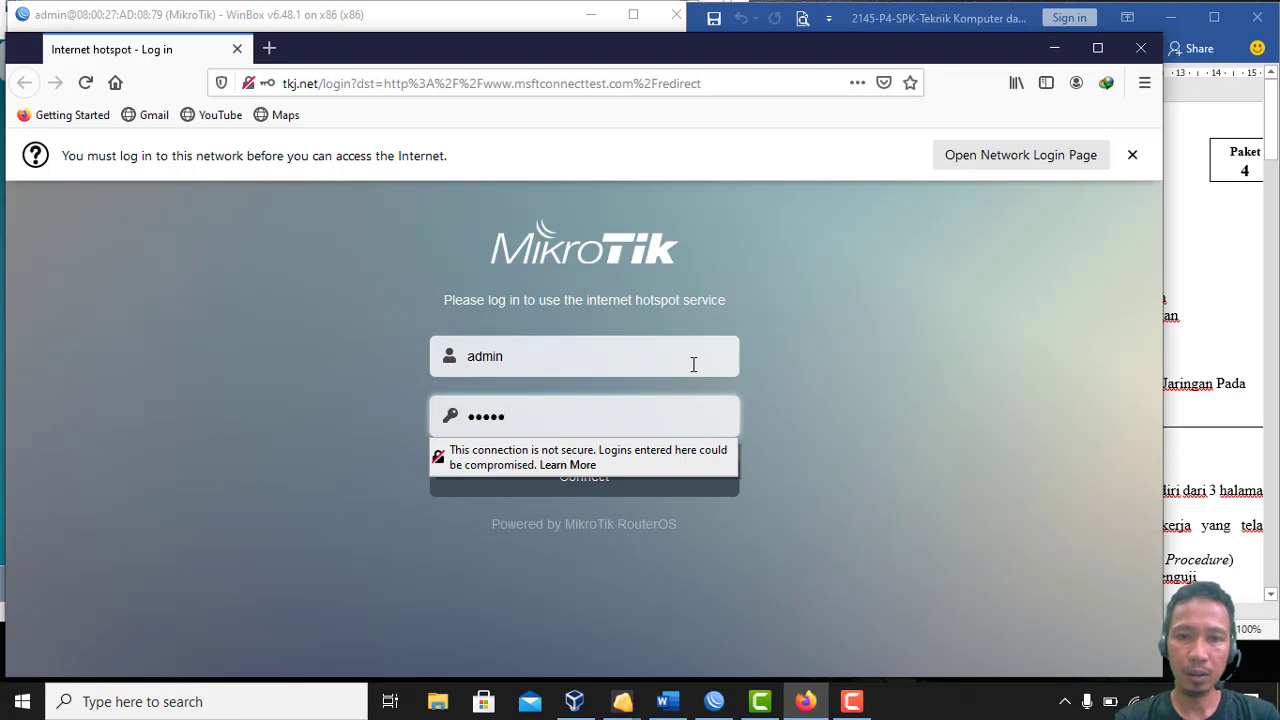
{"action": "left_click", "coordinate": [990, 353]}
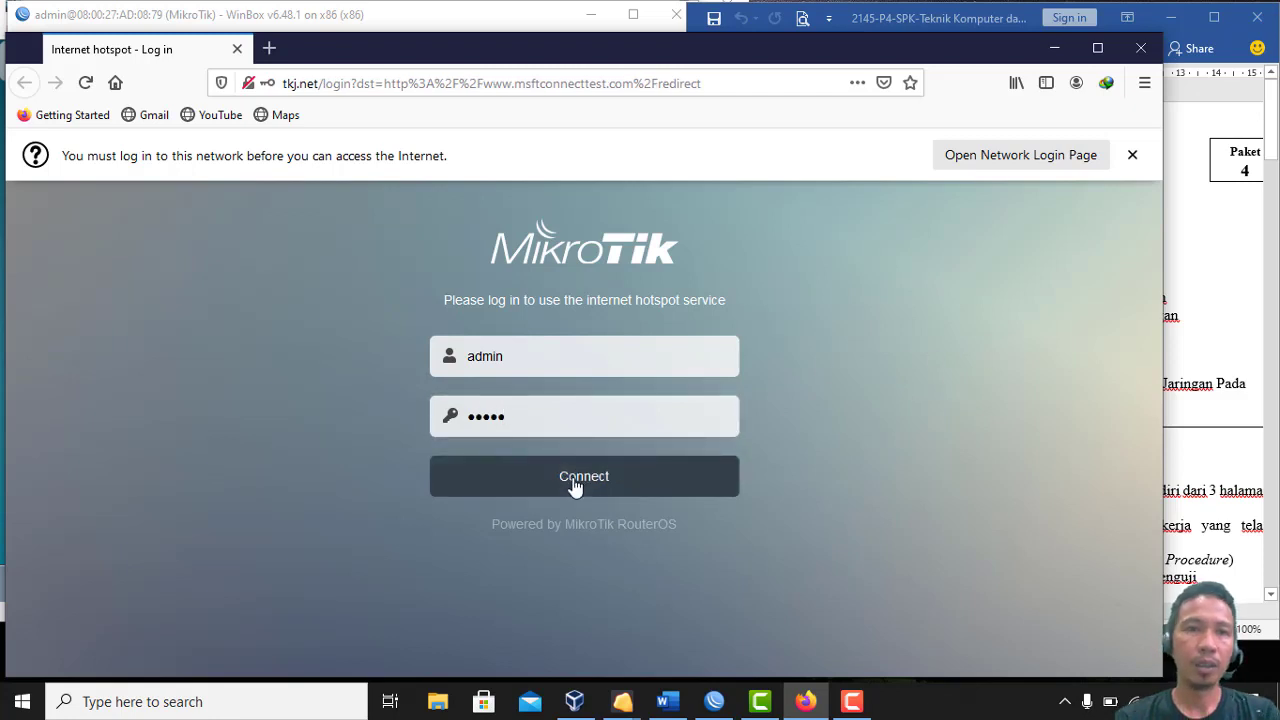
{"action": "left_click", "coordinate": [575, 486]}
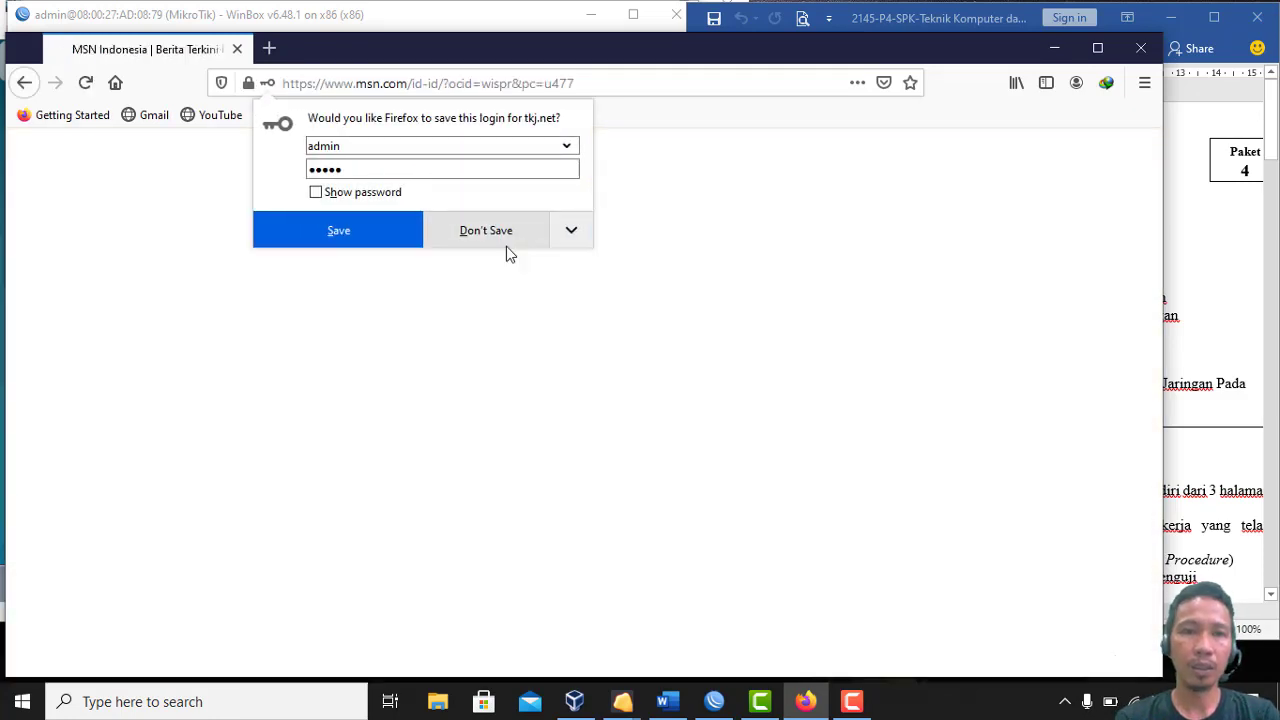
{"action": "left_click", "coordinate": [501, 234]}
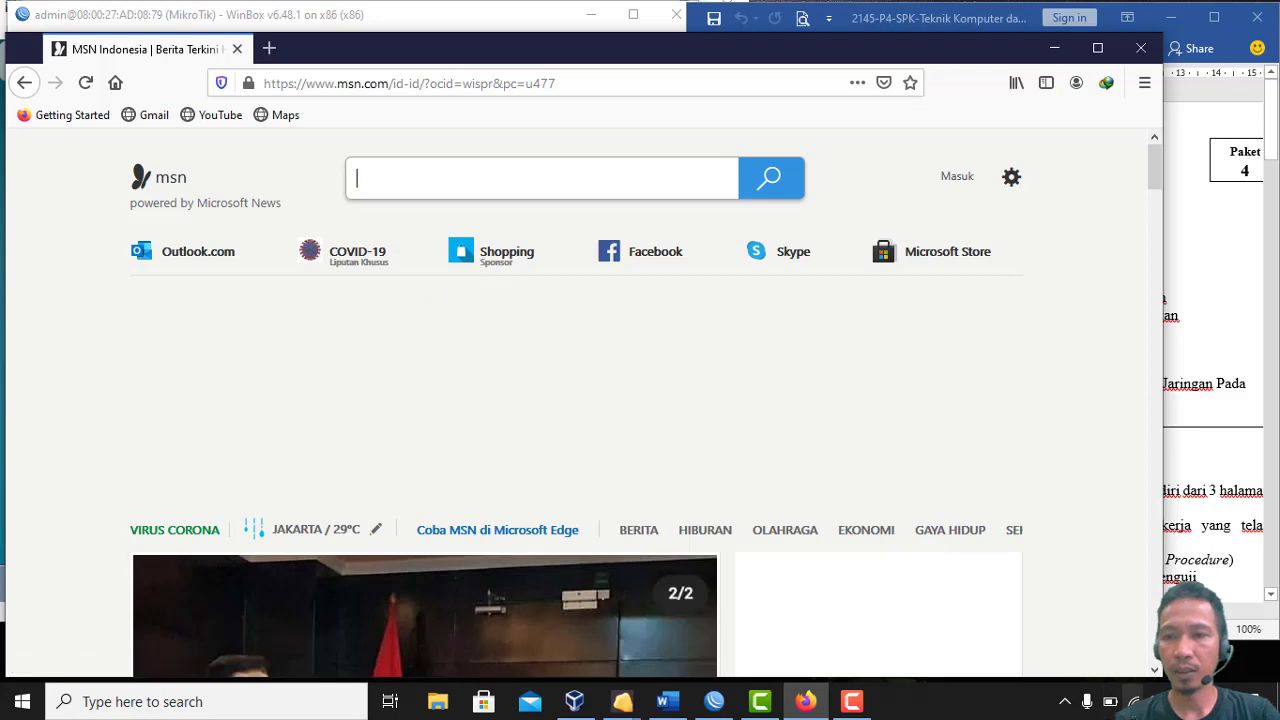
{"action": "left_click", "coordinate": [1134, 702]}
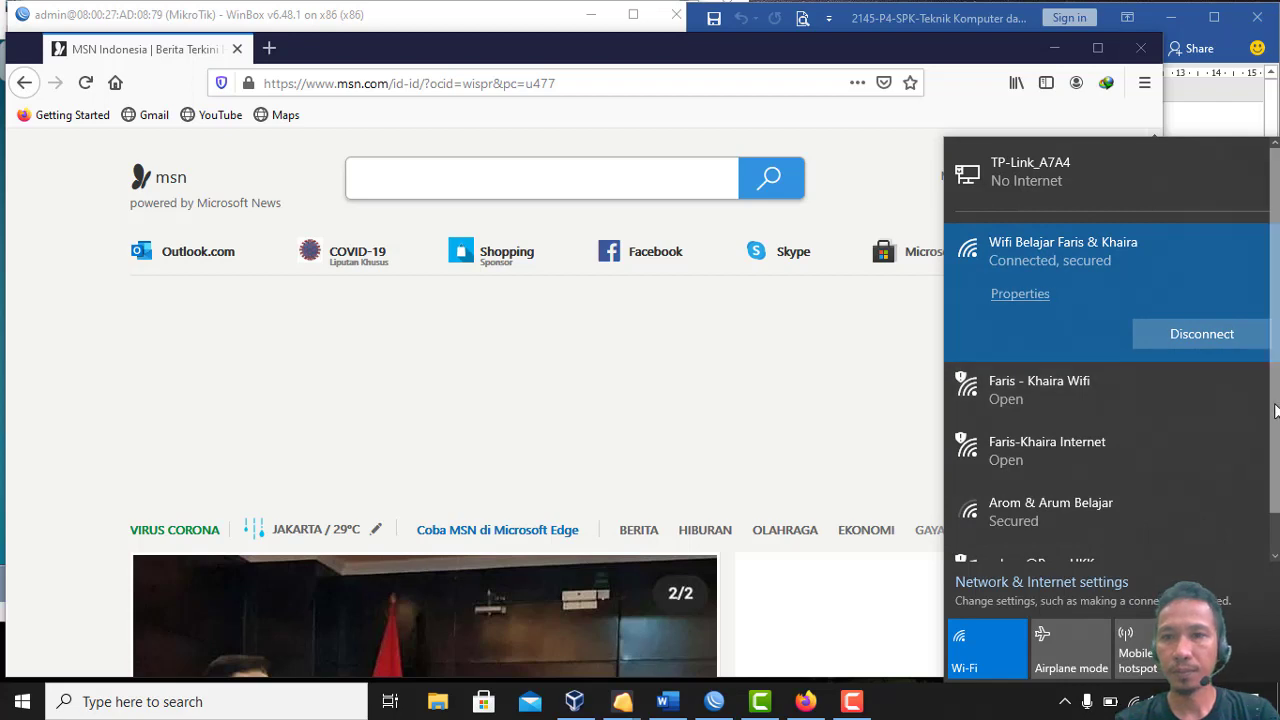
Review the network list and open Network & Internet settings from the tray icon
{"action": "mouse_move", "coordinate": [1275, 402]}
{"action": "left_mouse_down"}
{"action": "mouse_move", "coordinate": [1275, 438]}
{"action": "mouse_move", "coordinate": [1271, 388]}
{"action": "left_mouse_up"}
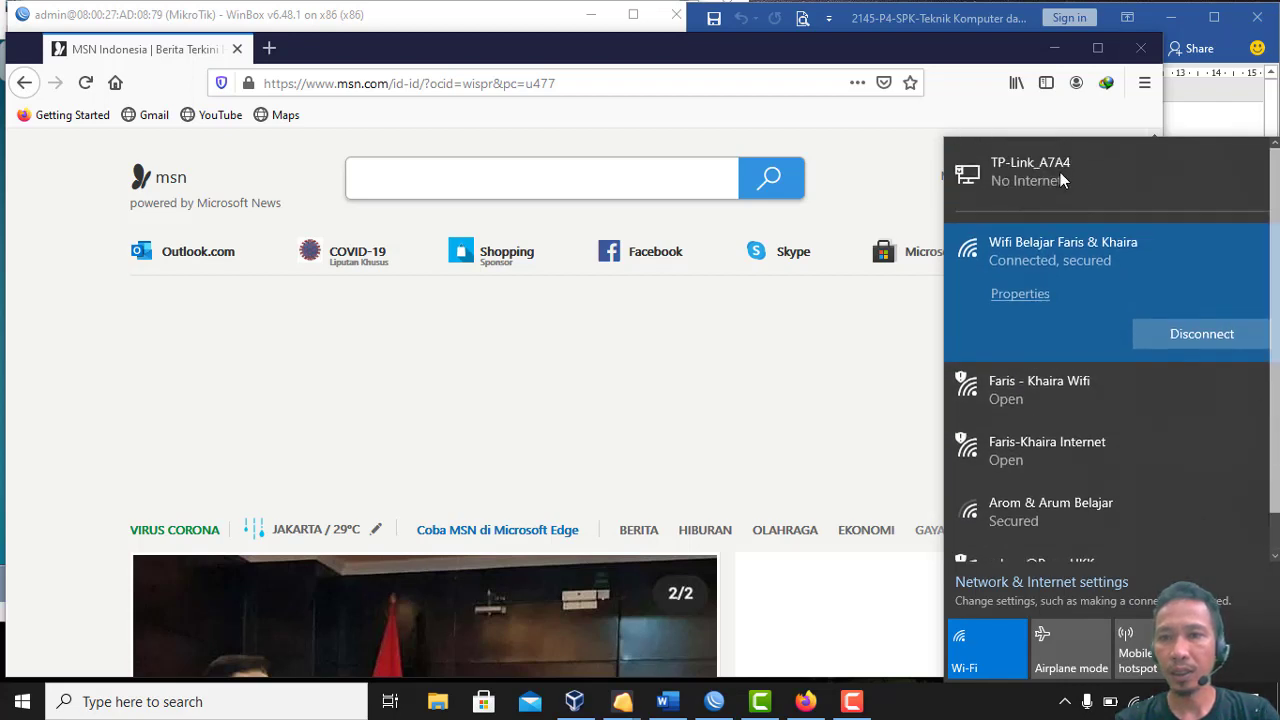
{"action": "scroll", "coordinate": [1000, 400], "scroll_direction": "down", "scroll_amount": 1}
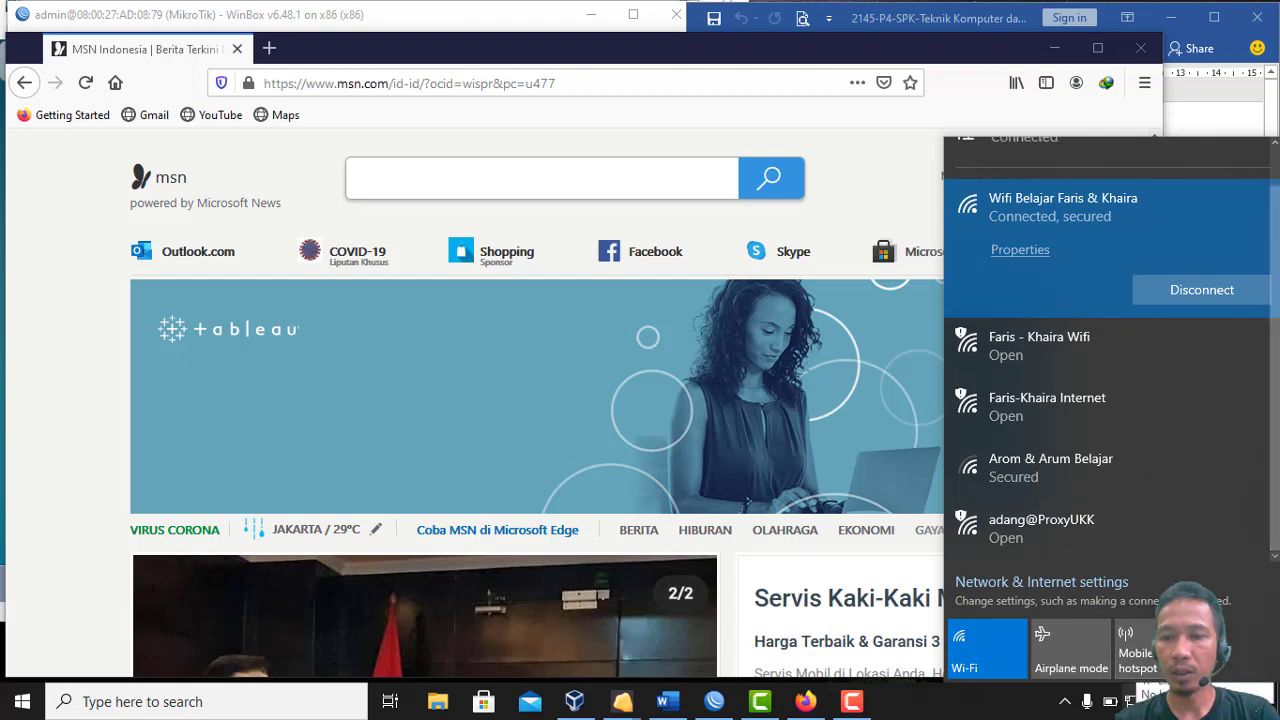
{"action": "right_click", "coordinate": [1131, 702]}
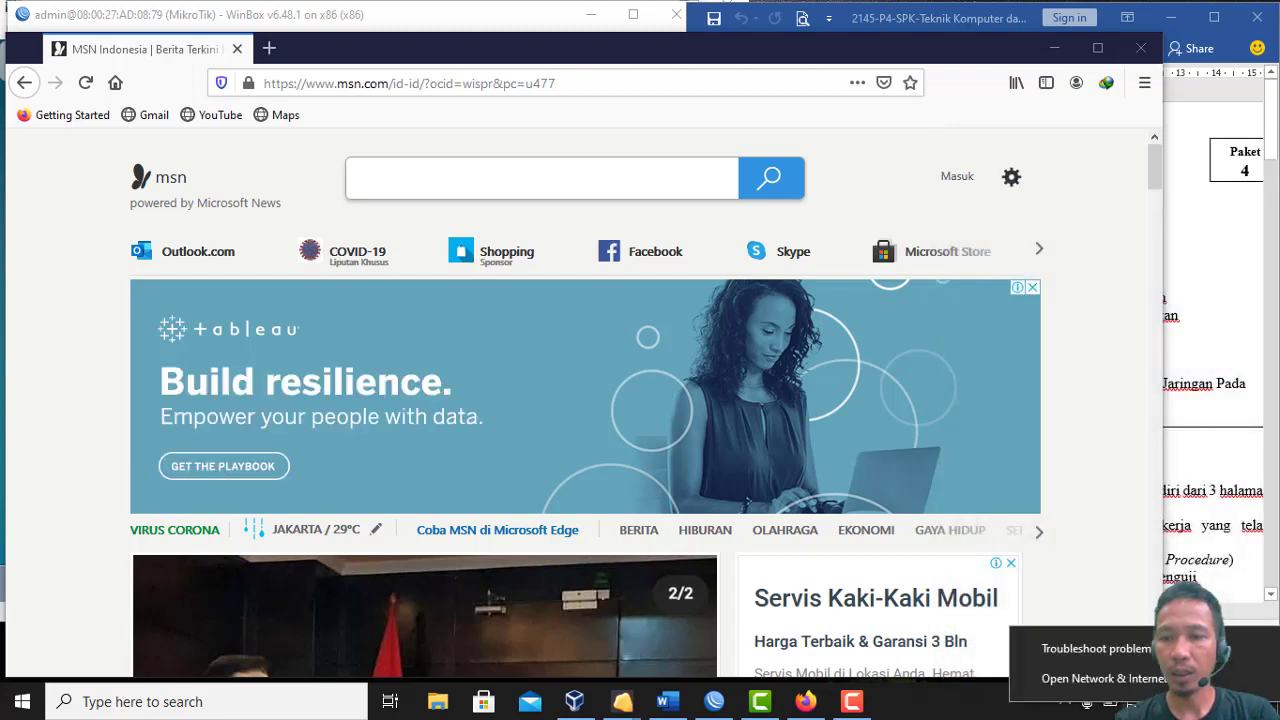
{"action": "left_click", "coordinate": [1131, 702]}
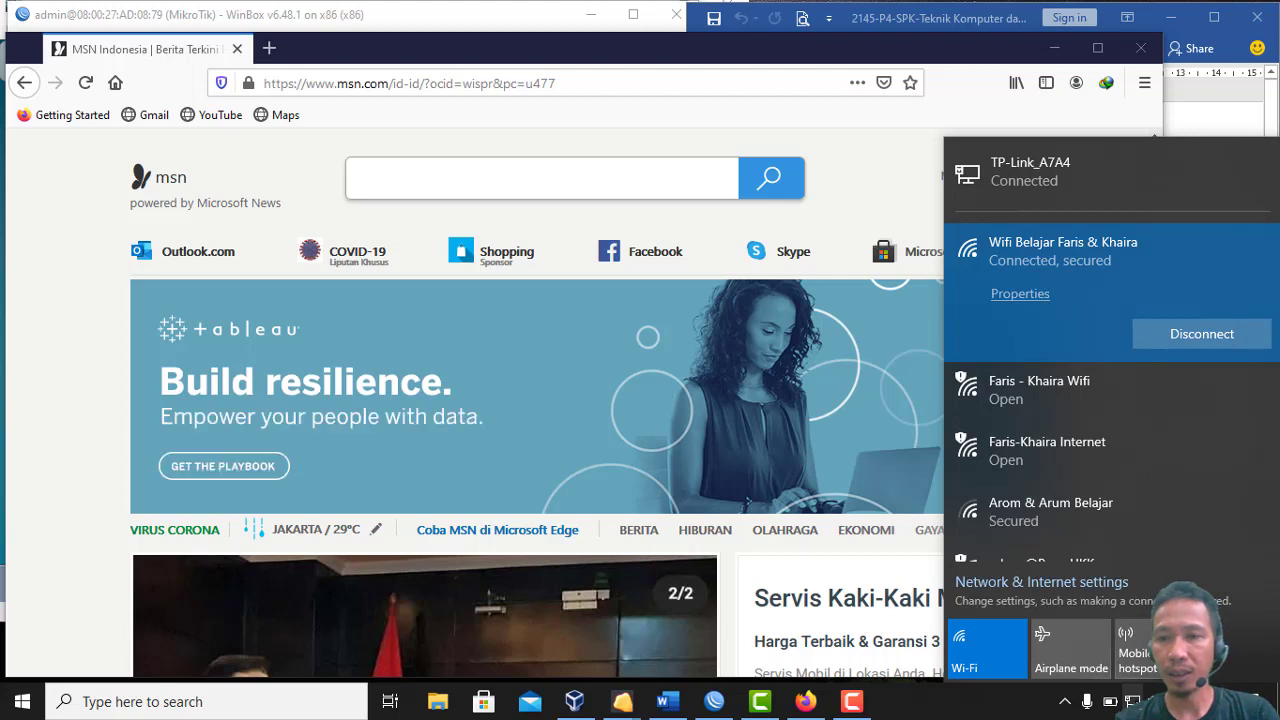
{"action": "right_click", "coordinate": [1134, 701]}
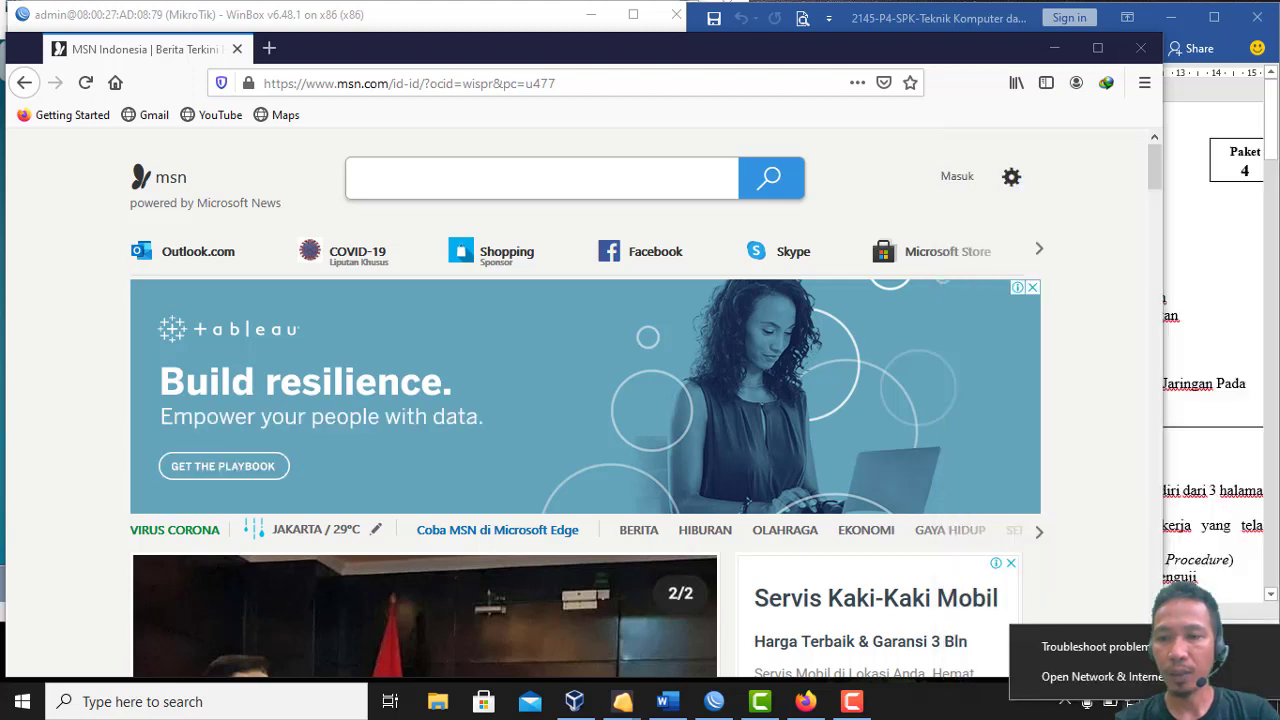
{"action": "left_click", "coordinate": [1136, 688]}
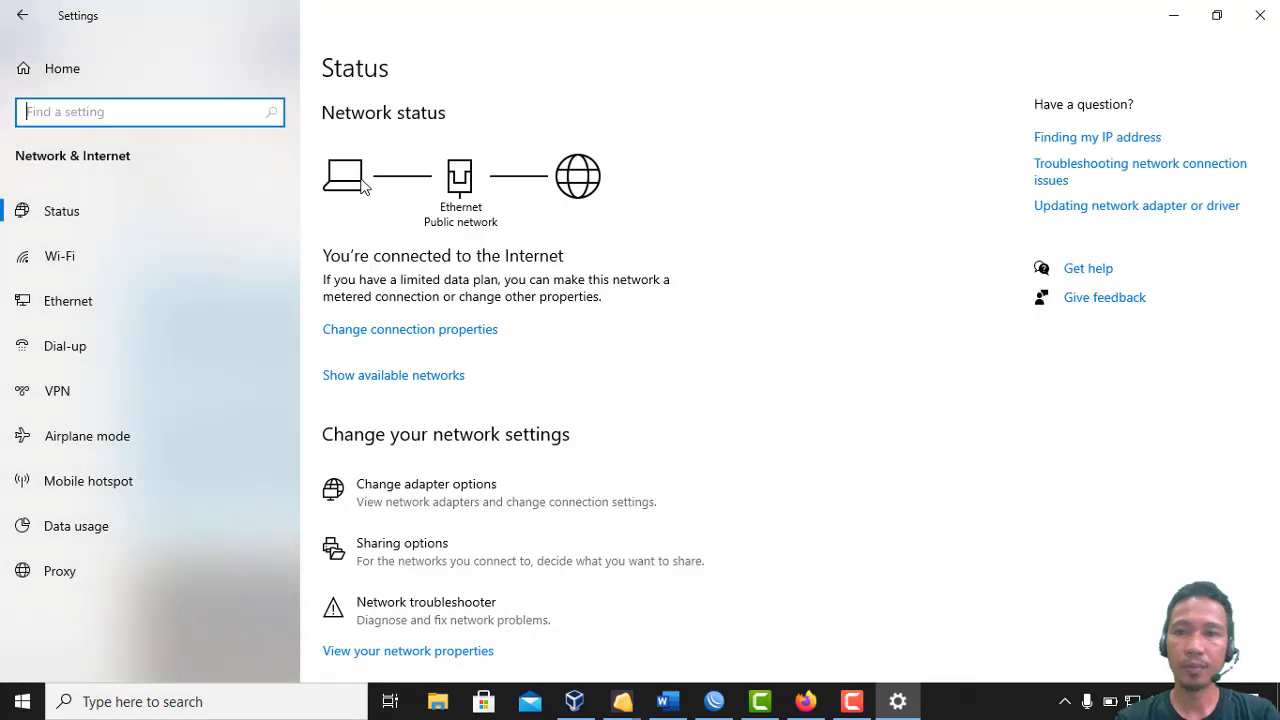
Inspect the Ethernet connection's status and full details in Network Connections
{"action": "left_click", "coordinate": [125, 303]}
{"action": "left_click", "coordinate": [1087, 138]}
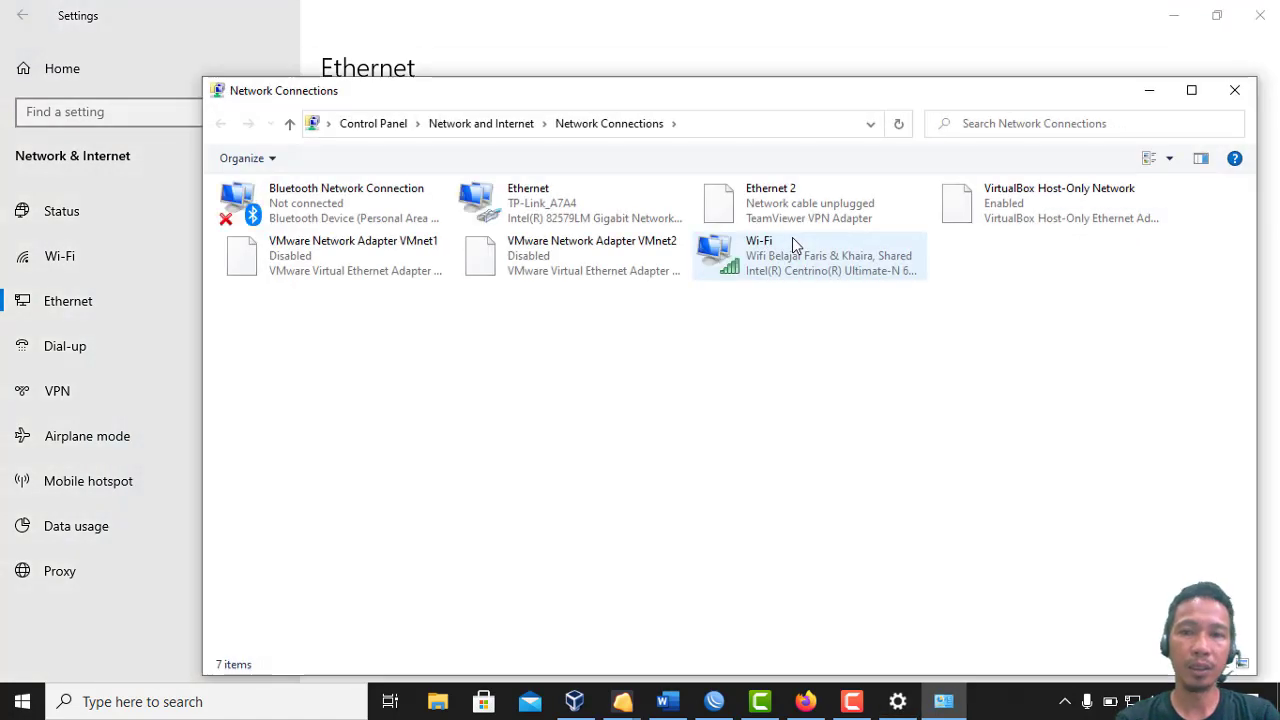
{"action": "double_click", "coordinate": [566, 218]}
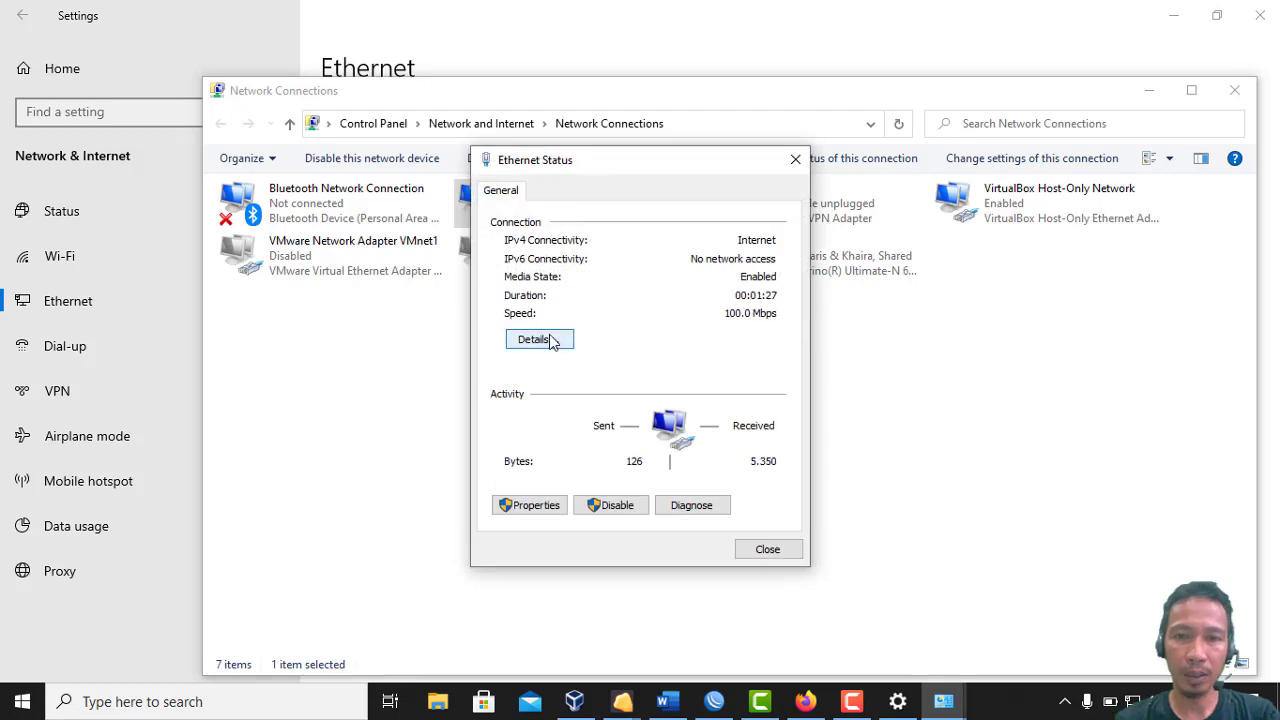
{"action": "left_click", "coordinate": [552, 340]}
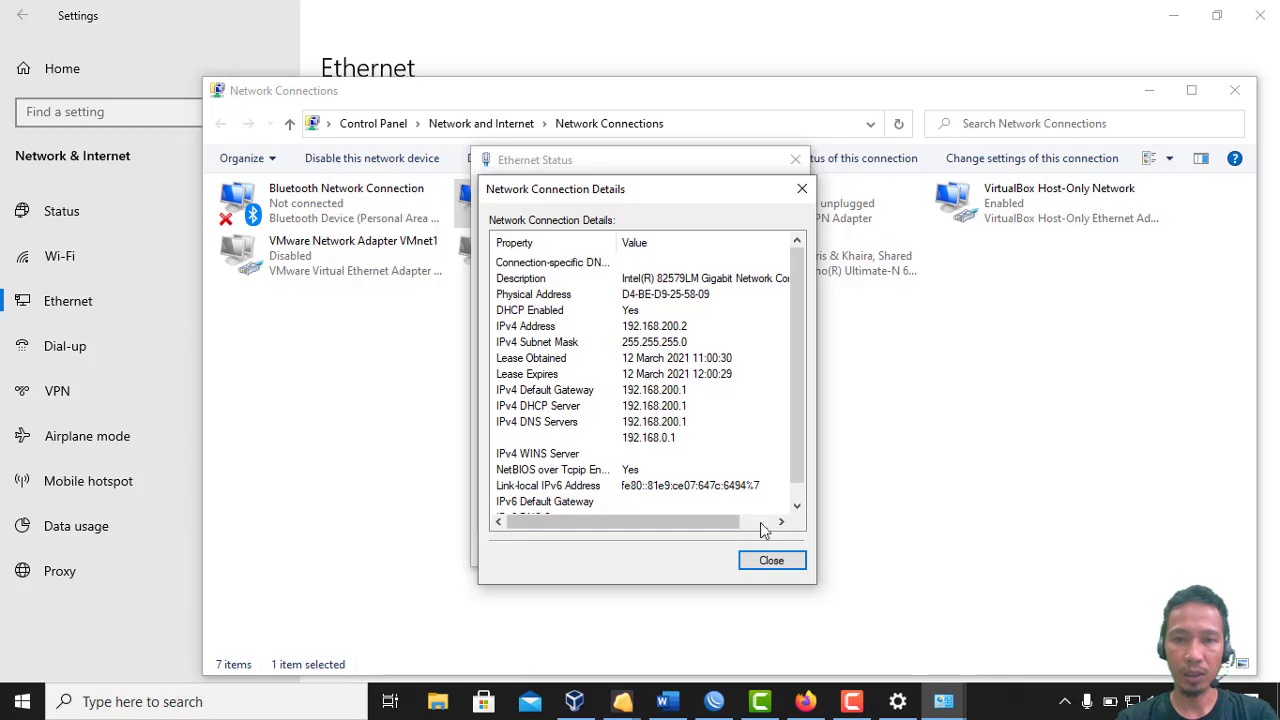
Close the Ethernet dialogs and Network Connections, and minimize Settings
{"action": "left_click", "coordinate": [770, 560]}
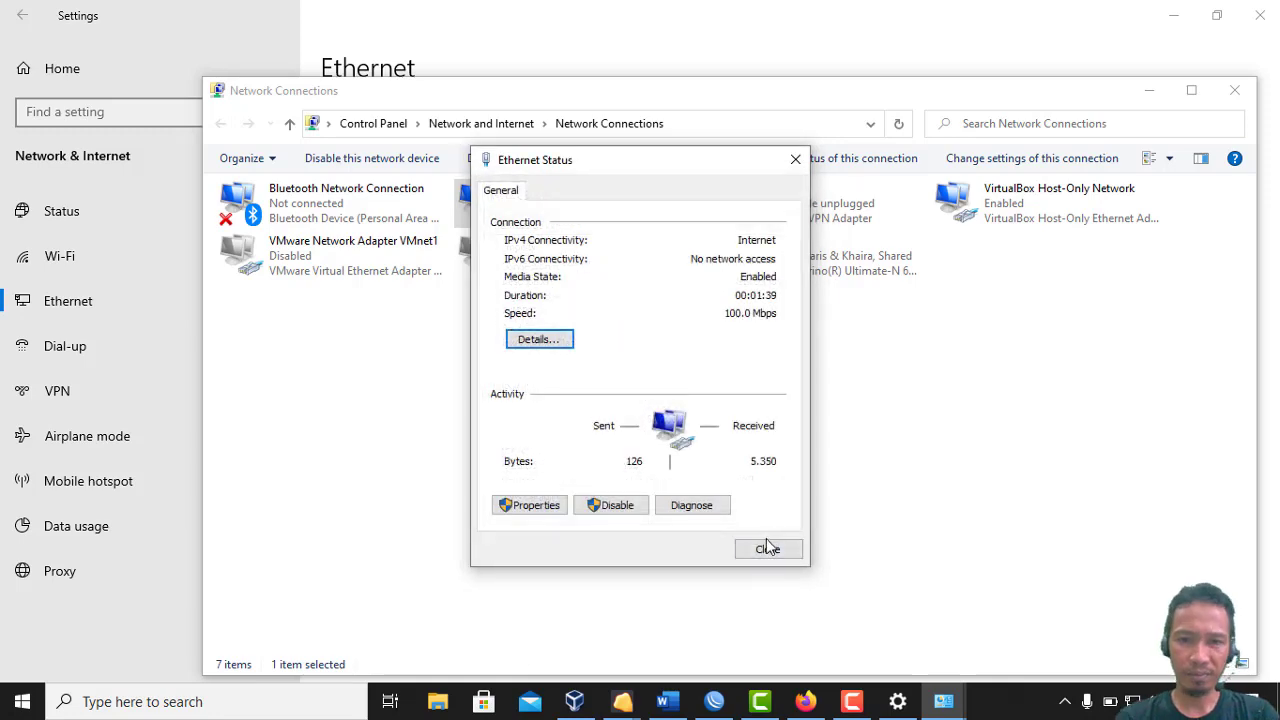
{"action": "left_click", "coordinate": [767, 548]}
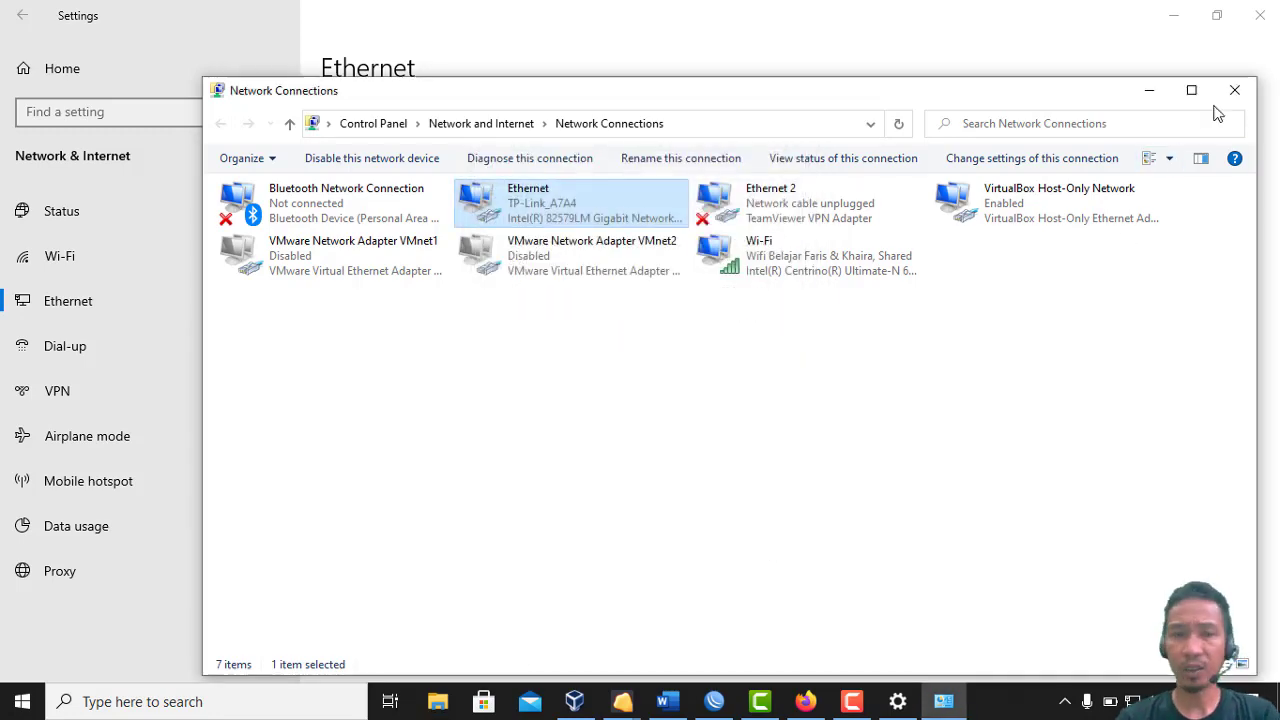
{"action": "left_click", "coordinate": [1231, 98]}
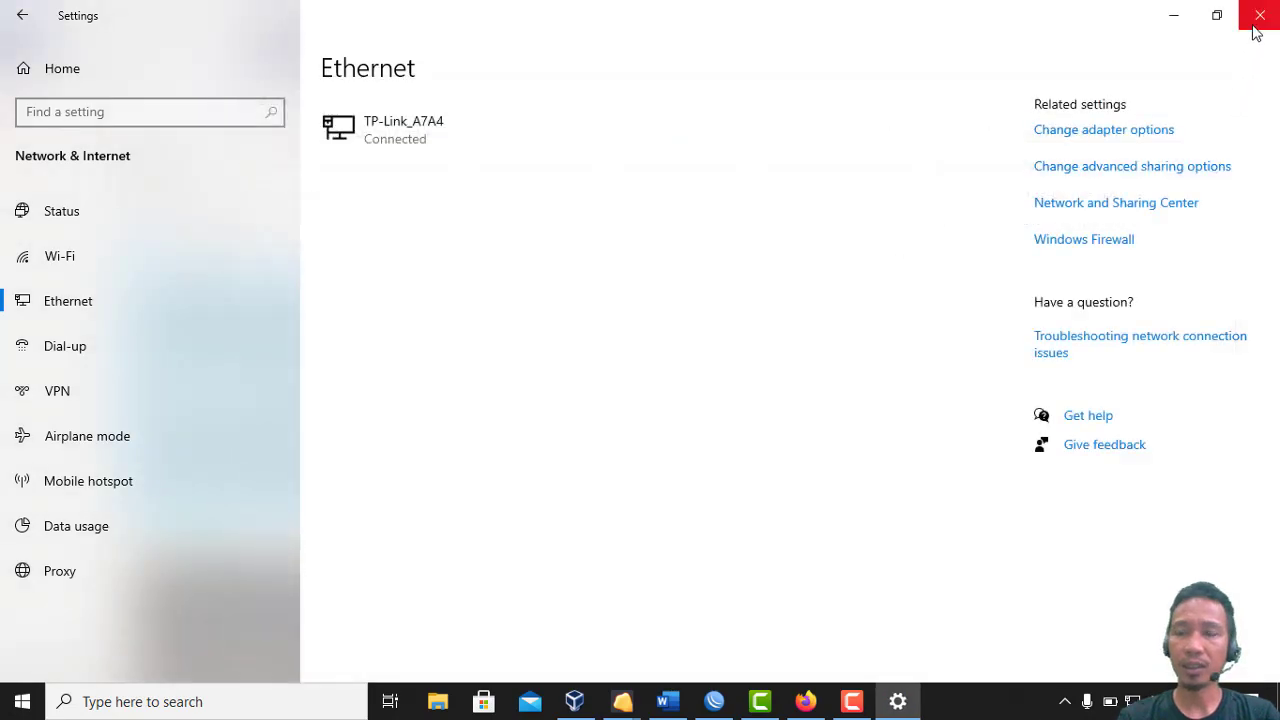
{"action": "left_click", "coordinate": [1165, 18]}
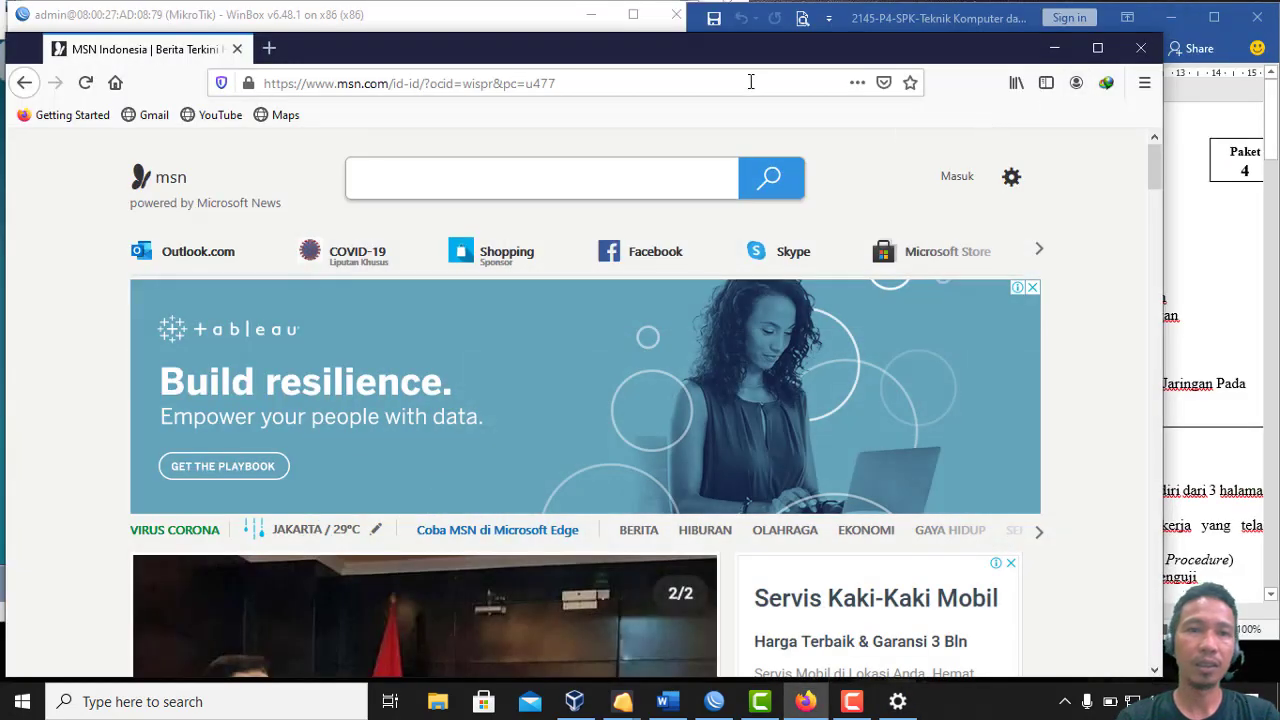
Load 192.168.100.1/userman in a new Firefox tab
{"action": "left_click", "coordinate": [270, 50]}
{"action": "left_click", "coordinate": [320, 77]}
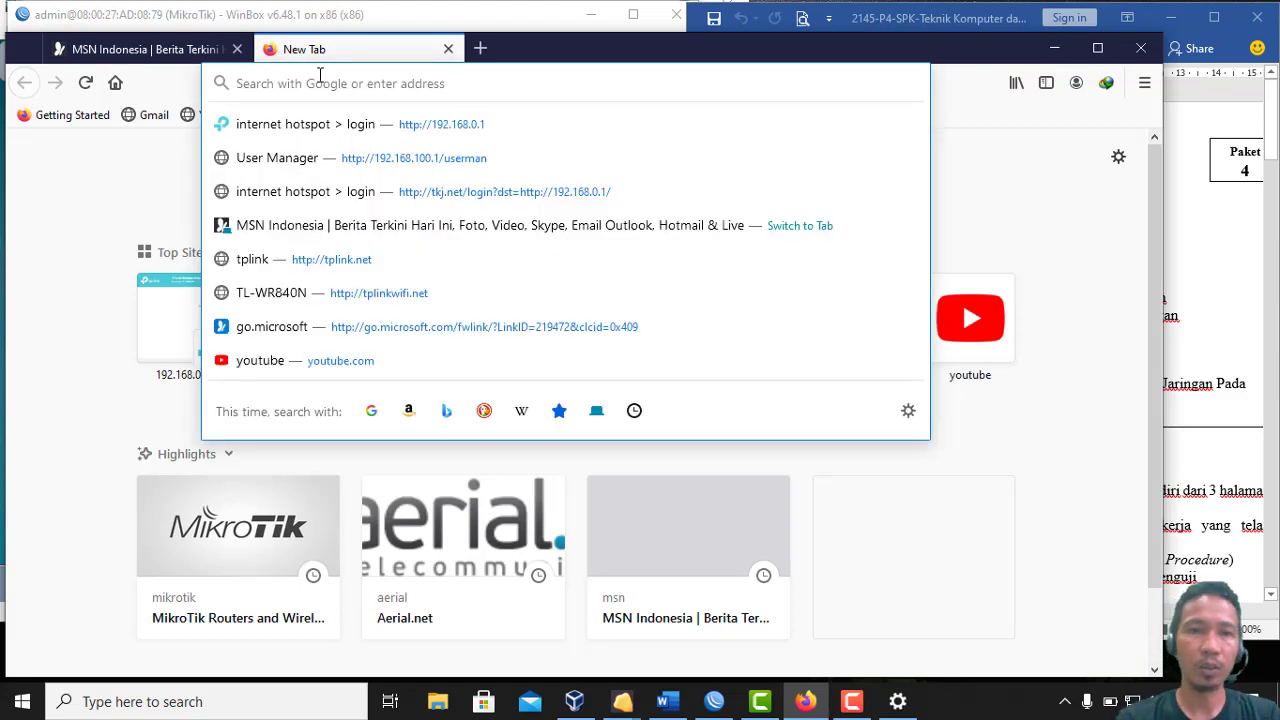
{"action": "type", "text": "192"}
{"action": "key", "text": "Right"}
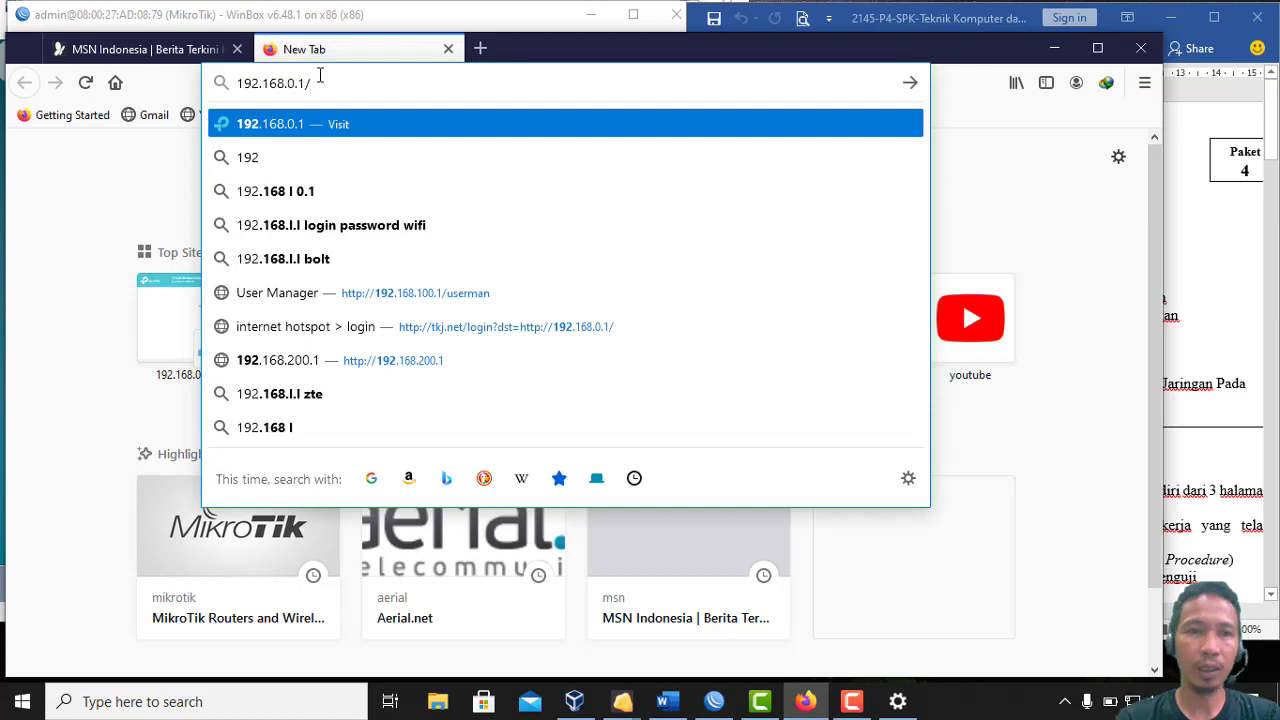
{"action": "key", "text": "BackSpace"}
{"action": "key", "text": "BackSpace"}
{"action": "key", "text": "BackSpace"}
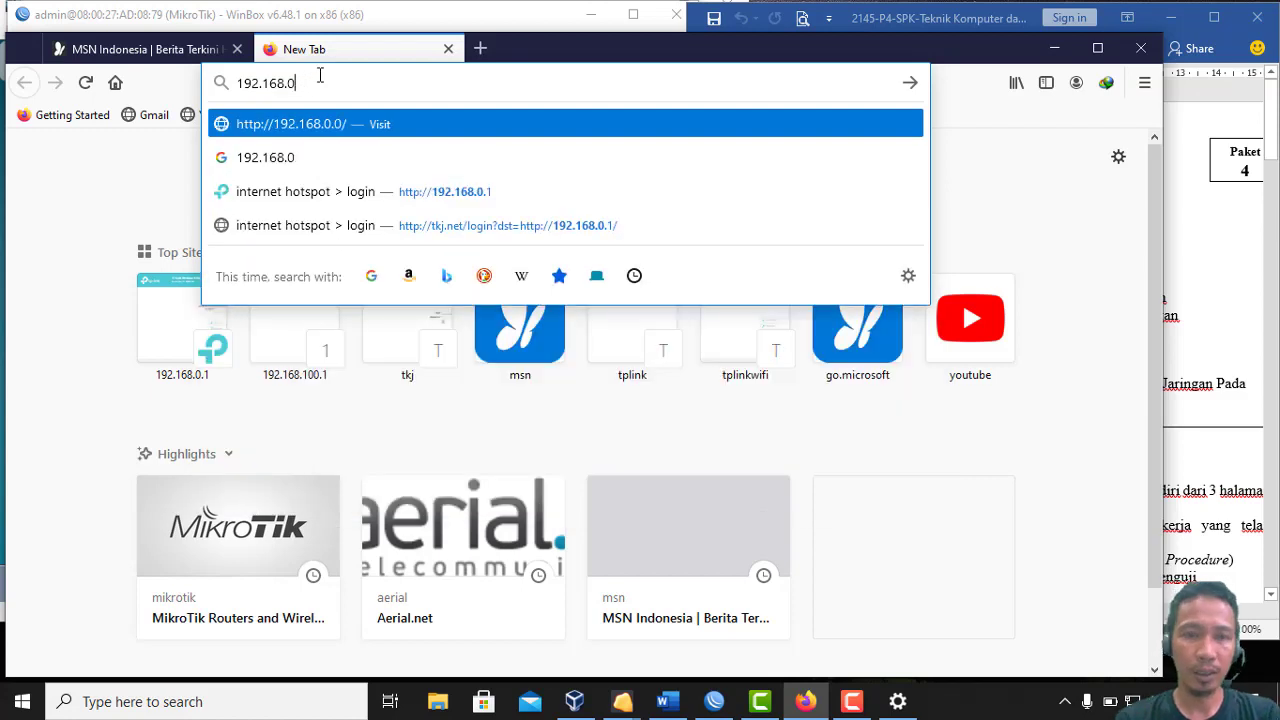
{"action": "key", "text": "BackSpace"}
{"action": "type", "text": "100.1/"}
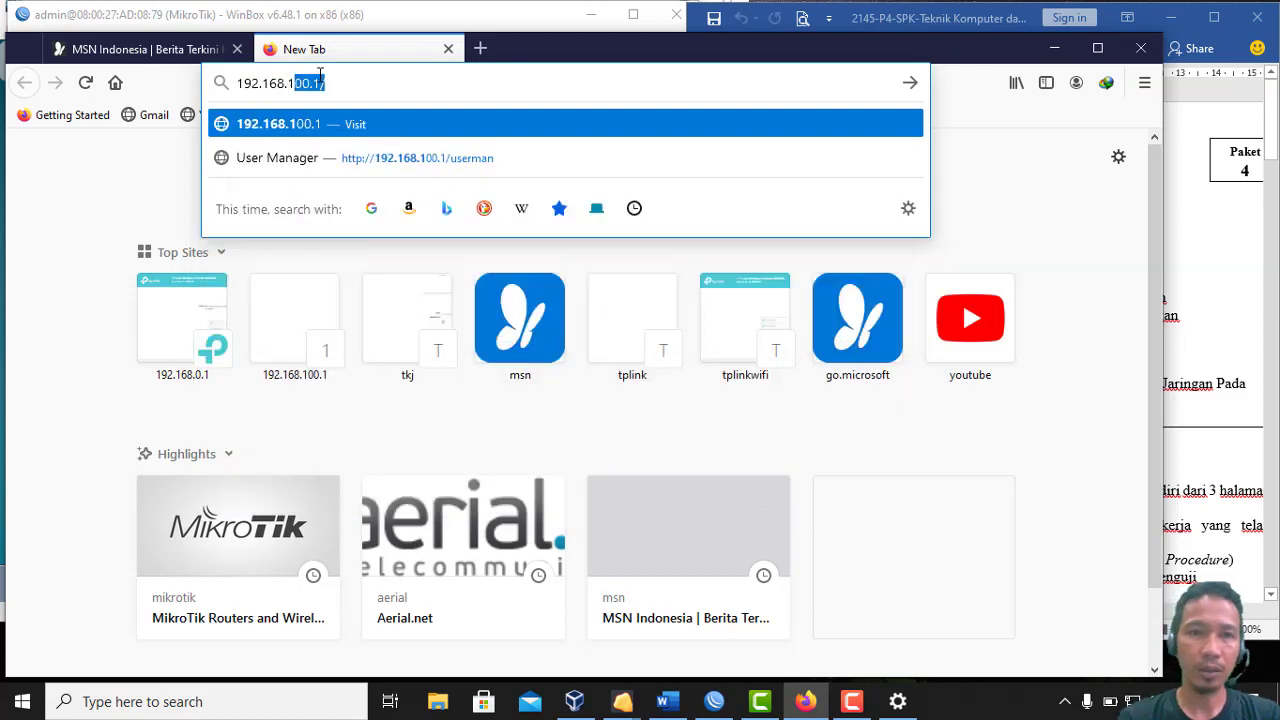
{"action": "key", "text": "Right"}
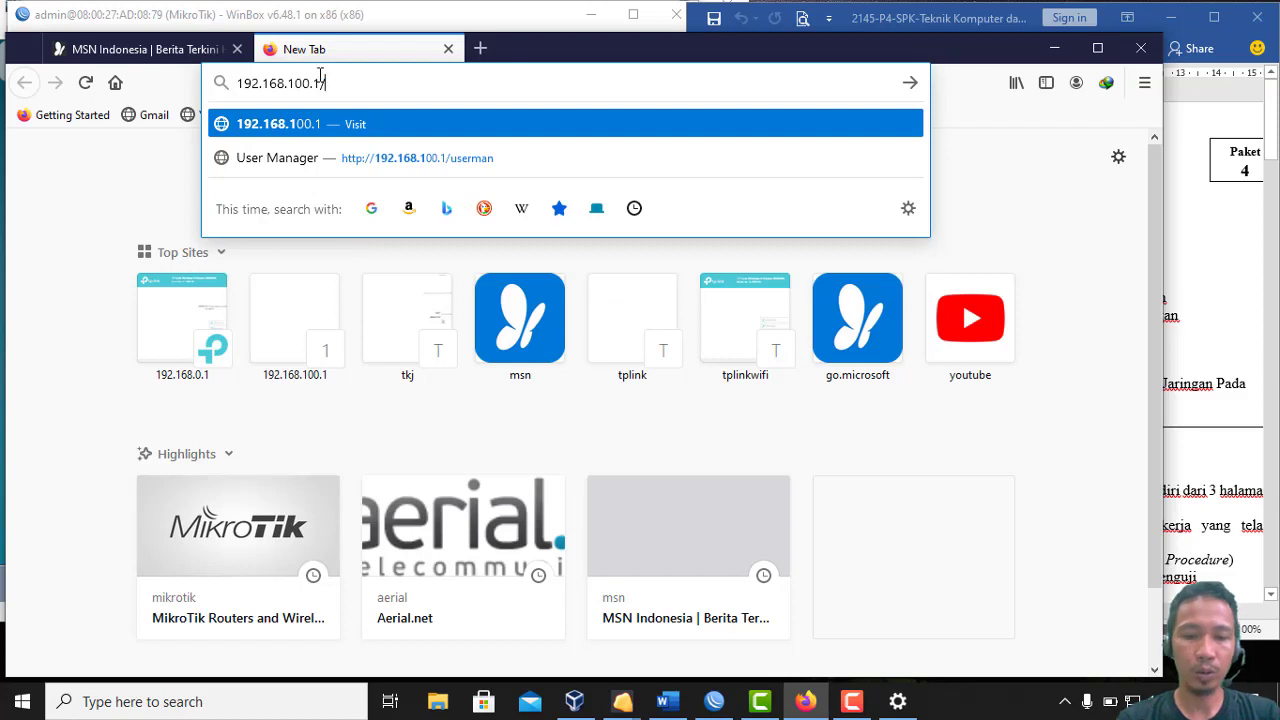
{"action": "type", "text": "userman"}
{"action": "key", "text": "Return"}
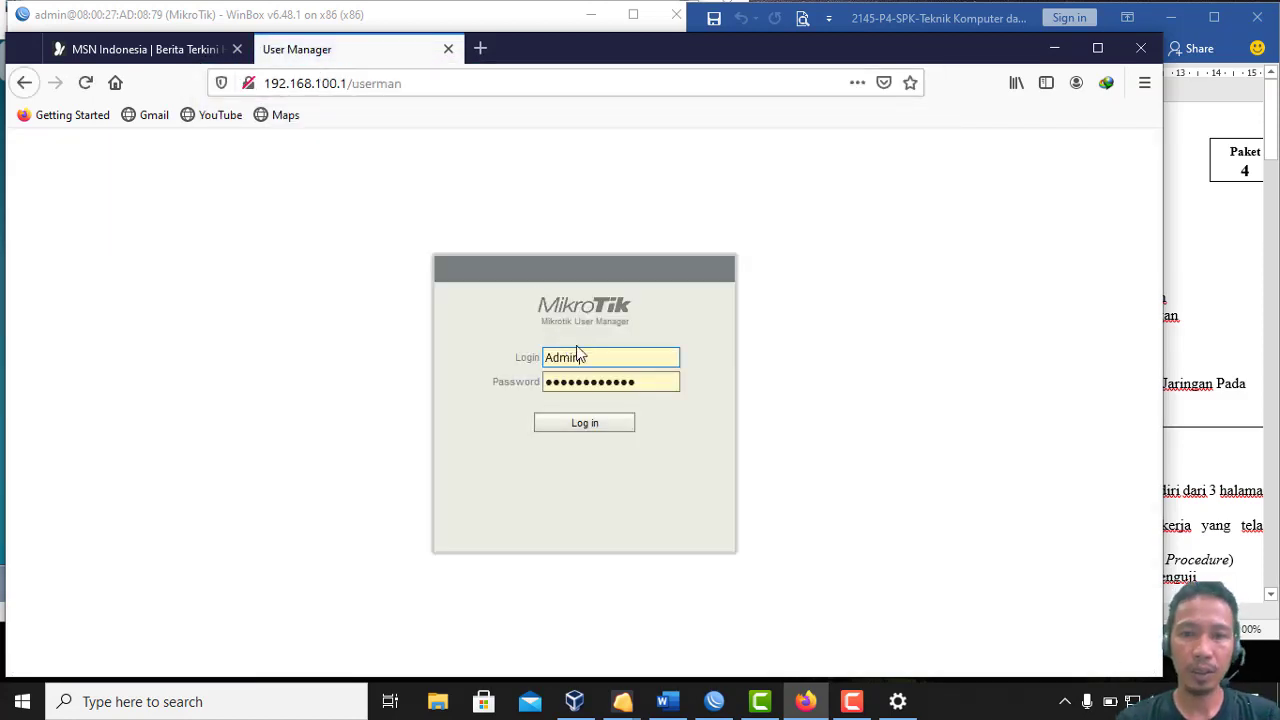
Log in to User Manager as admin with a blank password
{"action": "left_click_drag", "start_coordinate": [644, 380], "coordinate": [494, 393]}
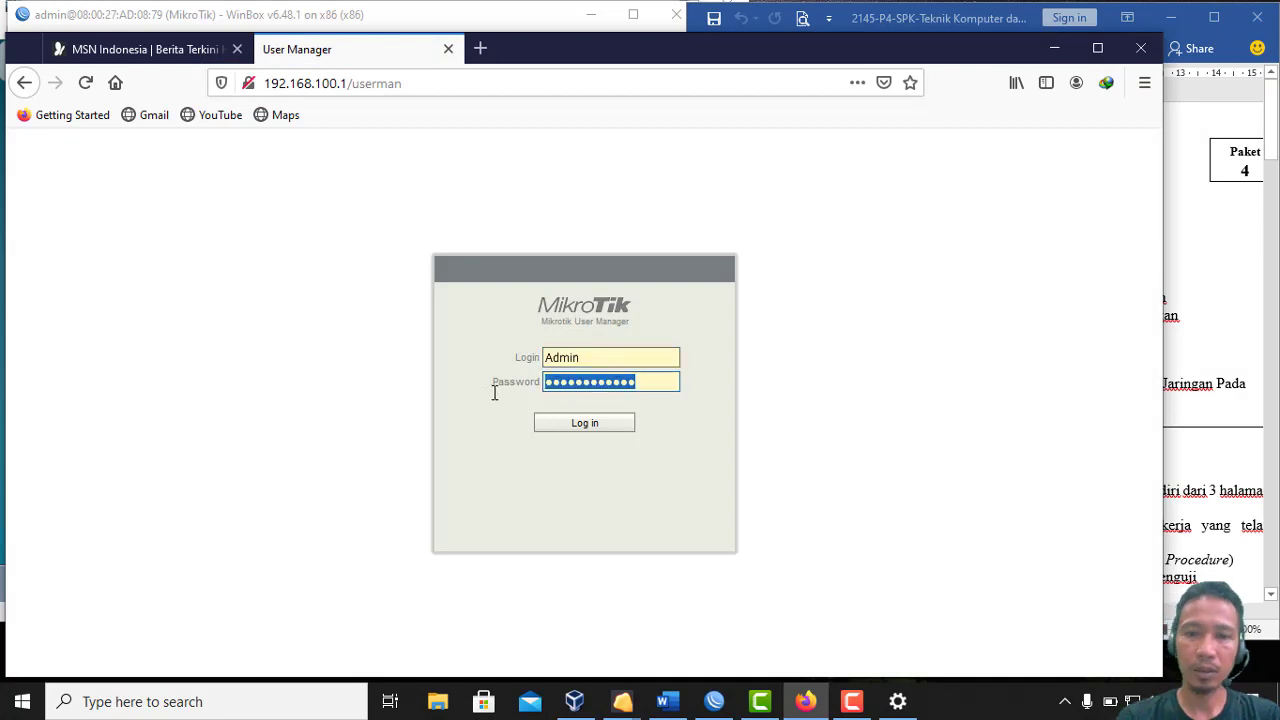
{"action": "key", "text": "BackSpace"}
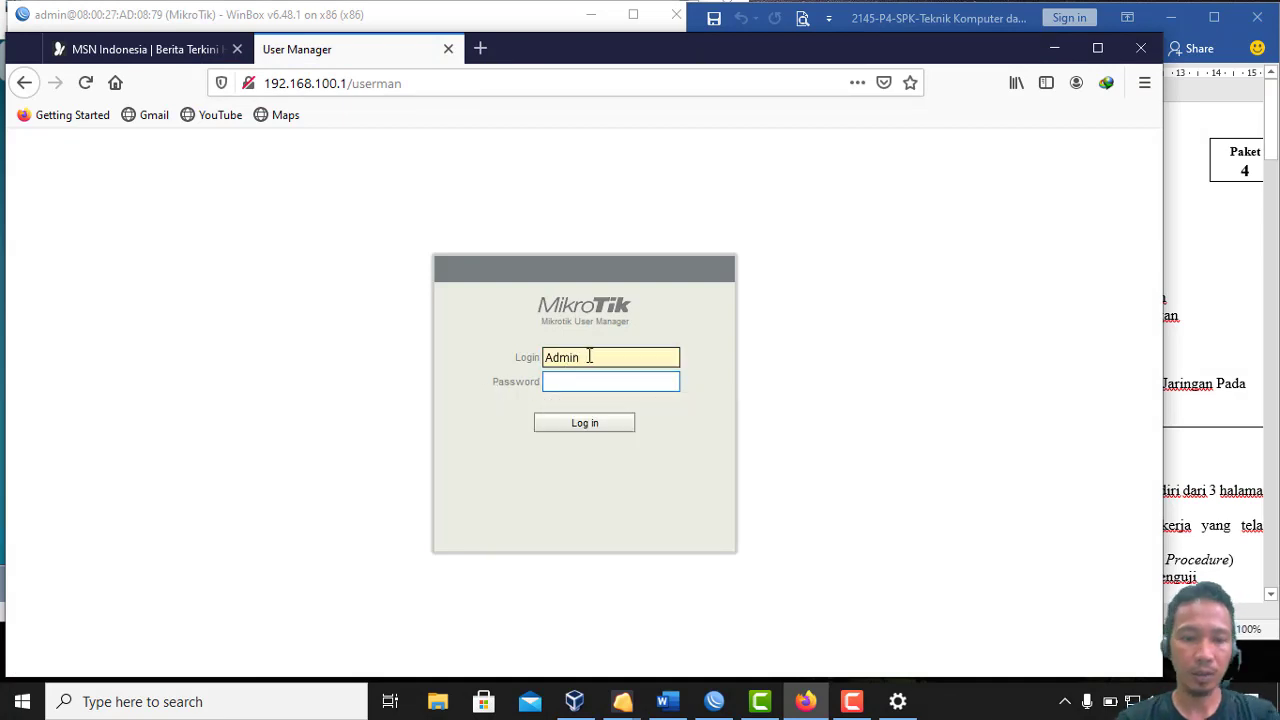
{"action": "left_click_drag", "start_coordinate": [590, 356], "coordinate": [482, 362]}
{"action": "type", "text": "ad"}
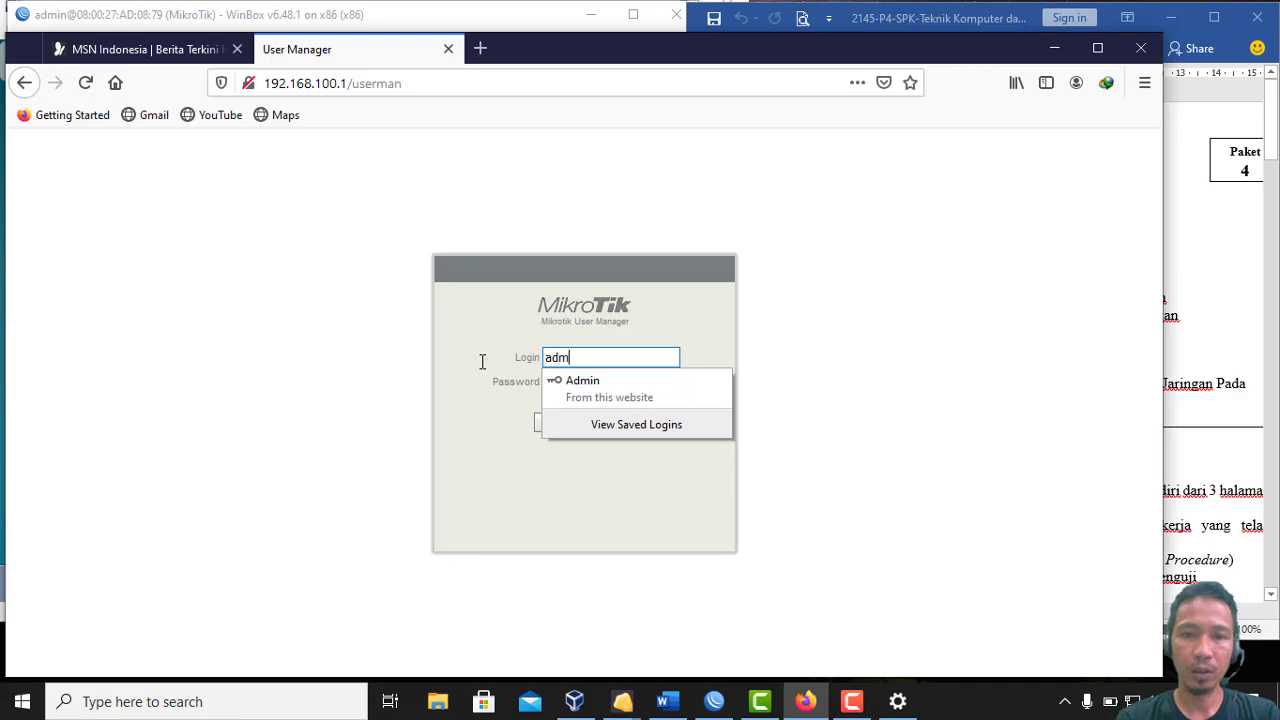
{"action": "left_click", "coordinate": [478, 347]}
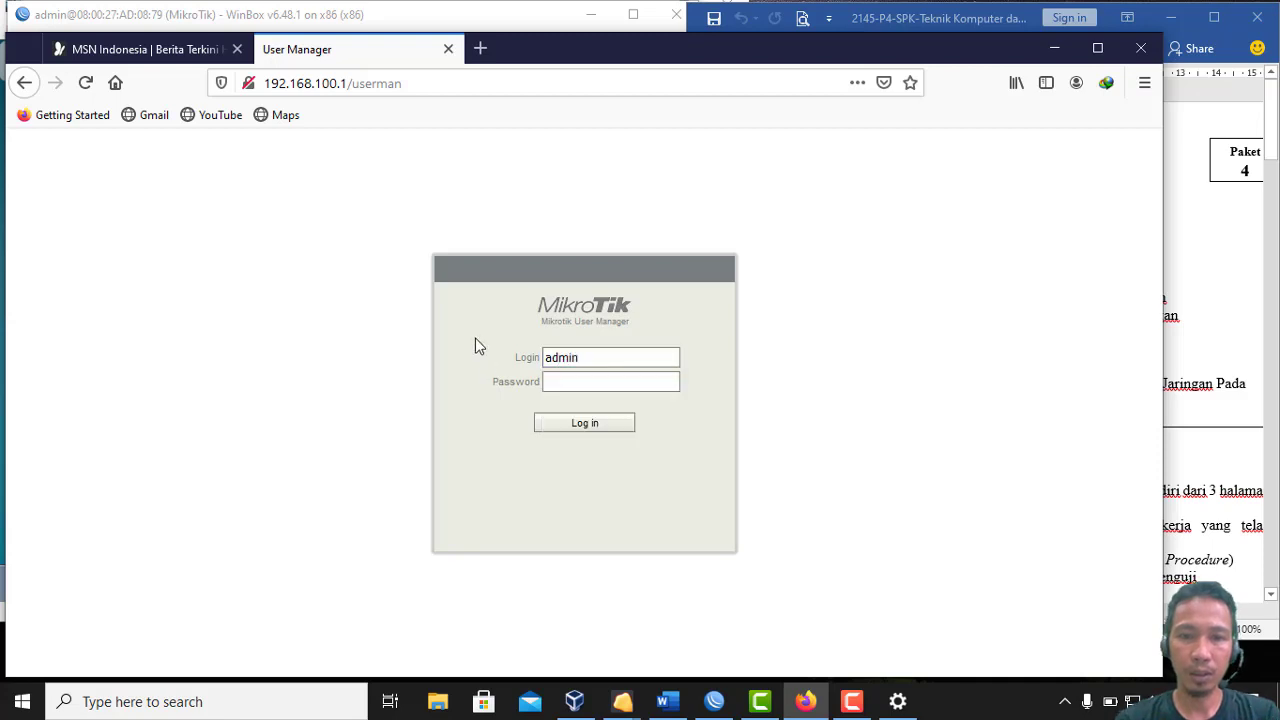
{"action": "left_click", "coordinate": [549, 429]}
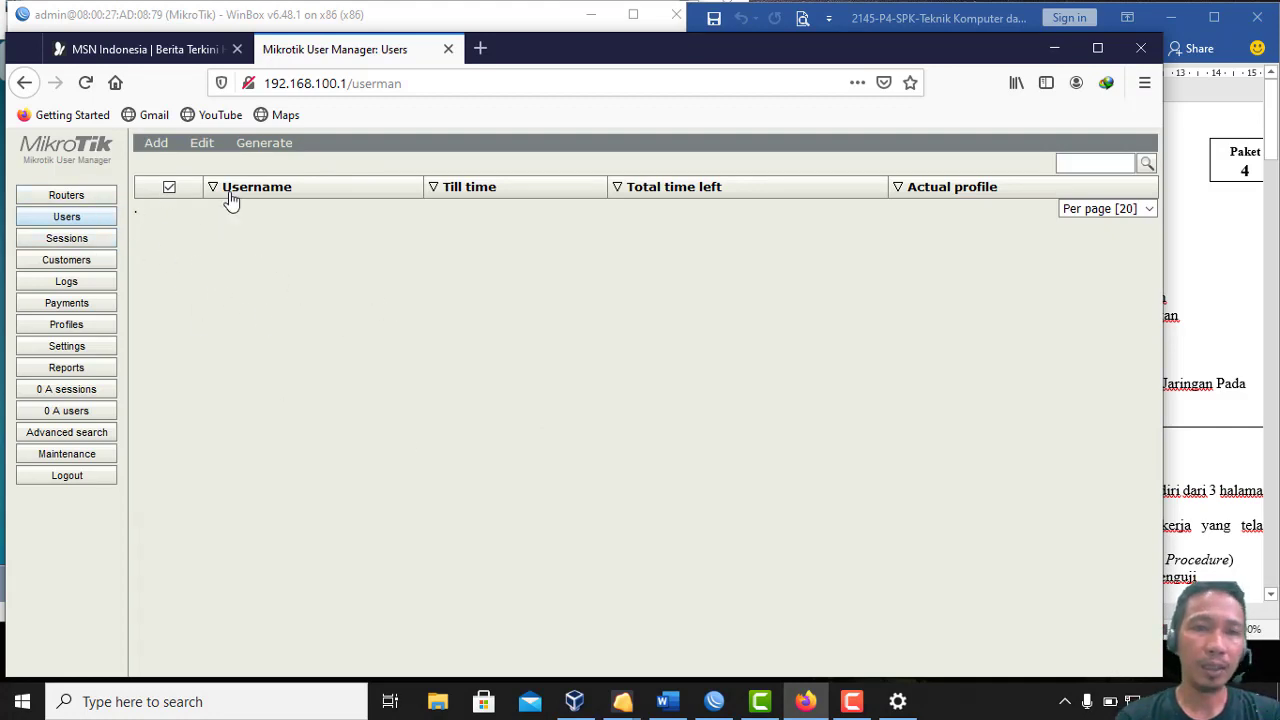
Check the hotspot RADIUS entry in WinBox, then show User Manager's Routers page
{"action": "left_click", "coordinate": [716, 703]}
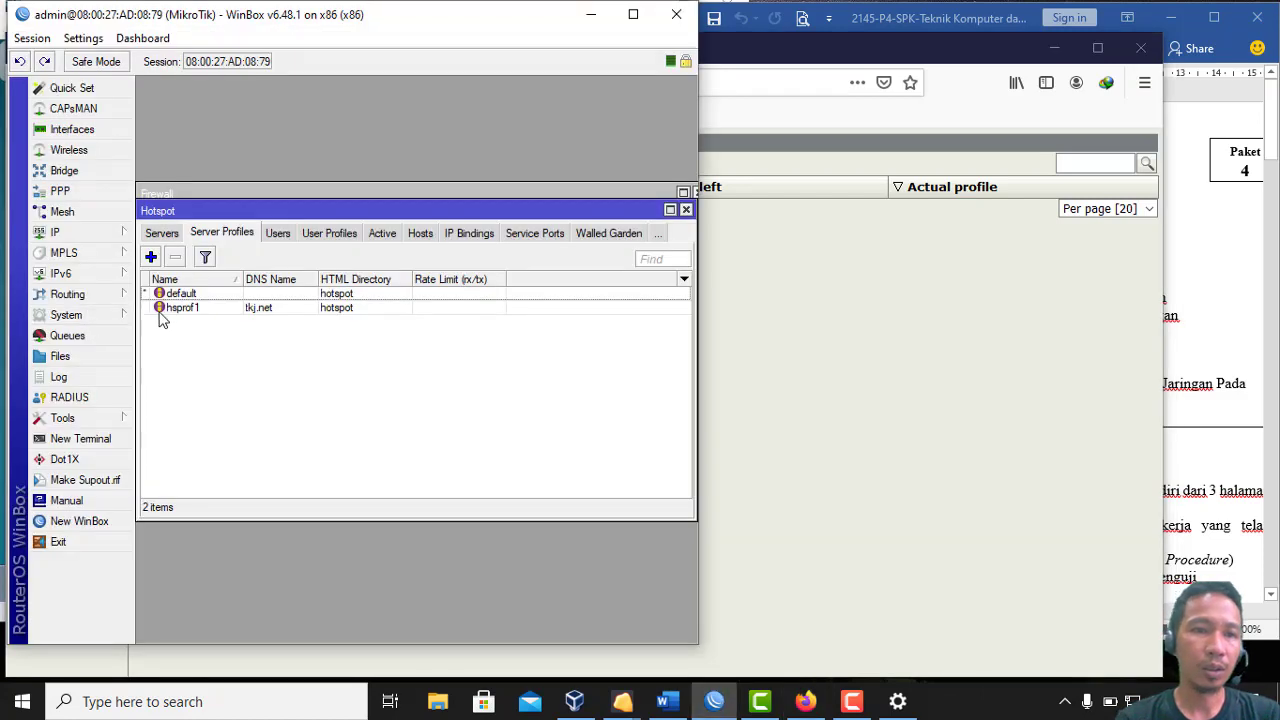
{"action": "left_click", "coordinate": [70, 398]}
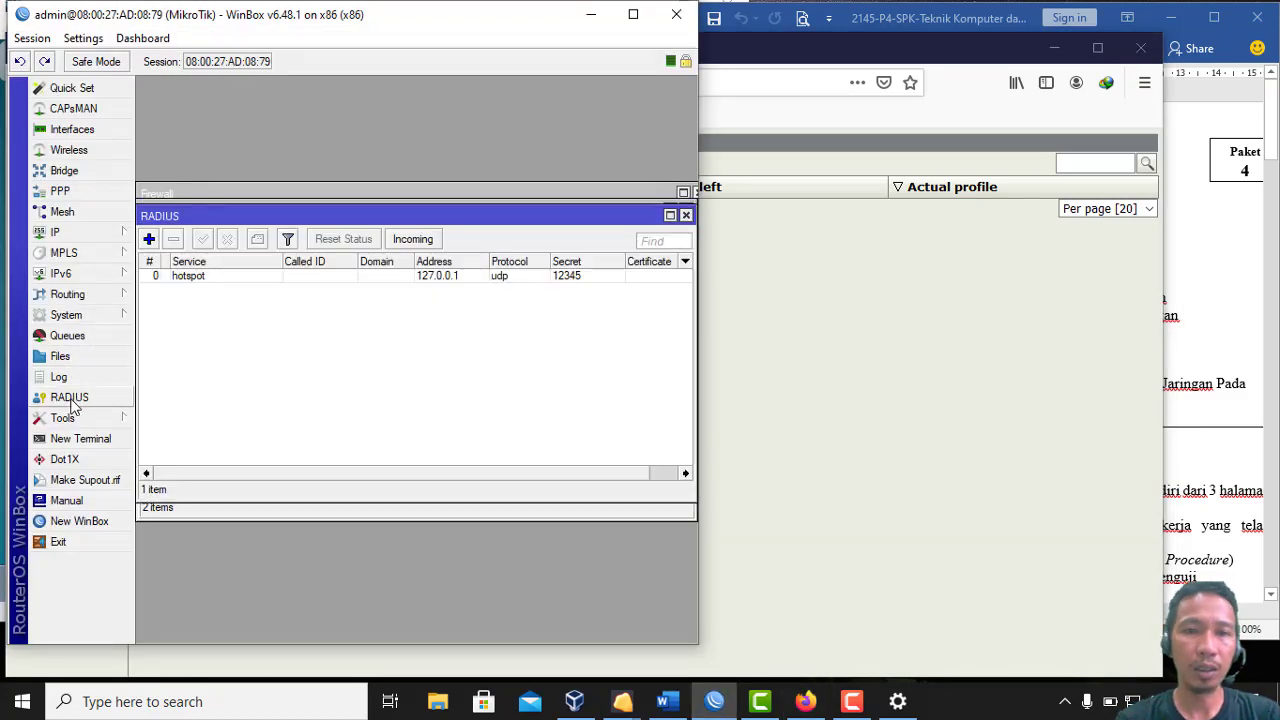
{"action": "double_click", "coordinate": [197, 282]}
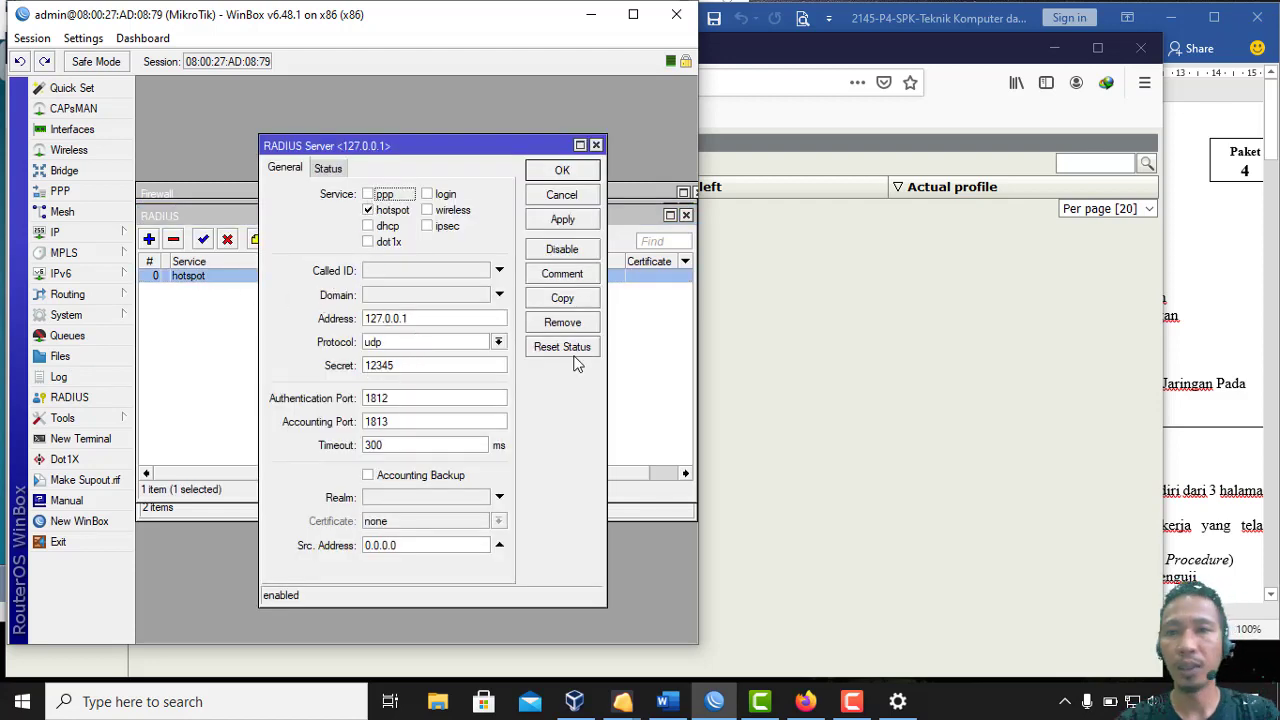
{"action": "left_click", "coordinate": [870, 46]}
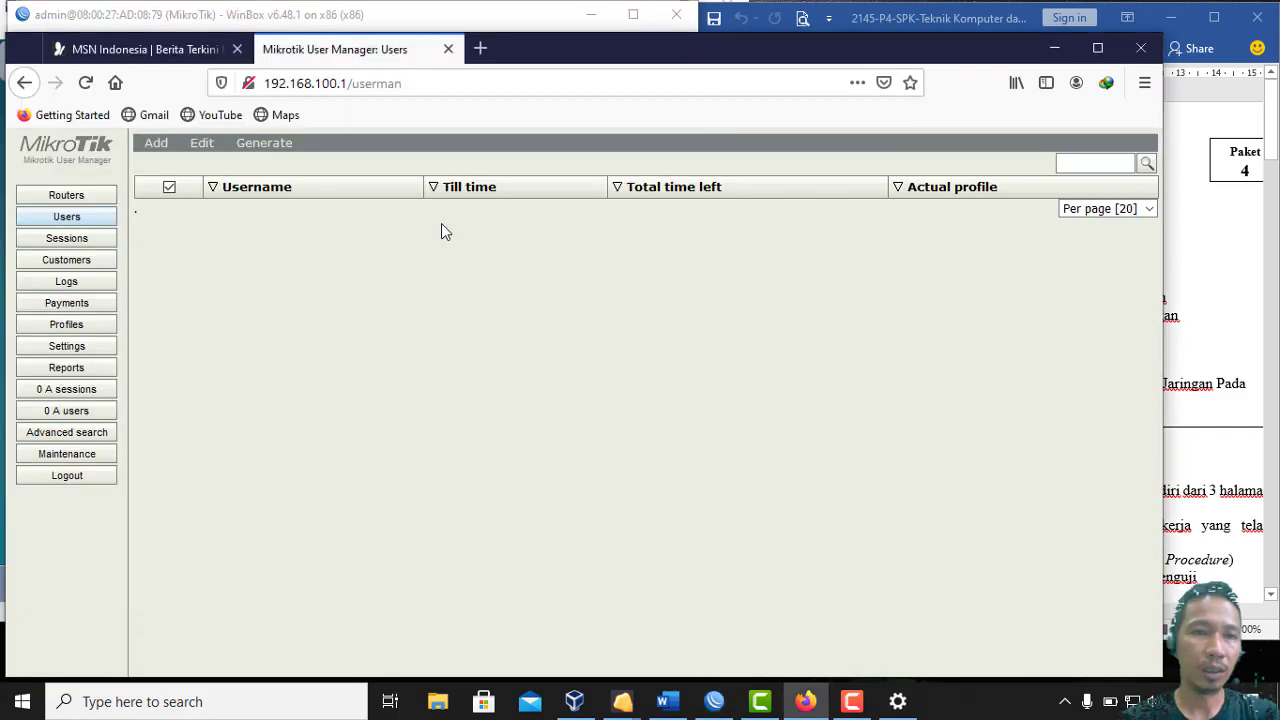
{"action": "left_click", "coordinate": [100, 196]}
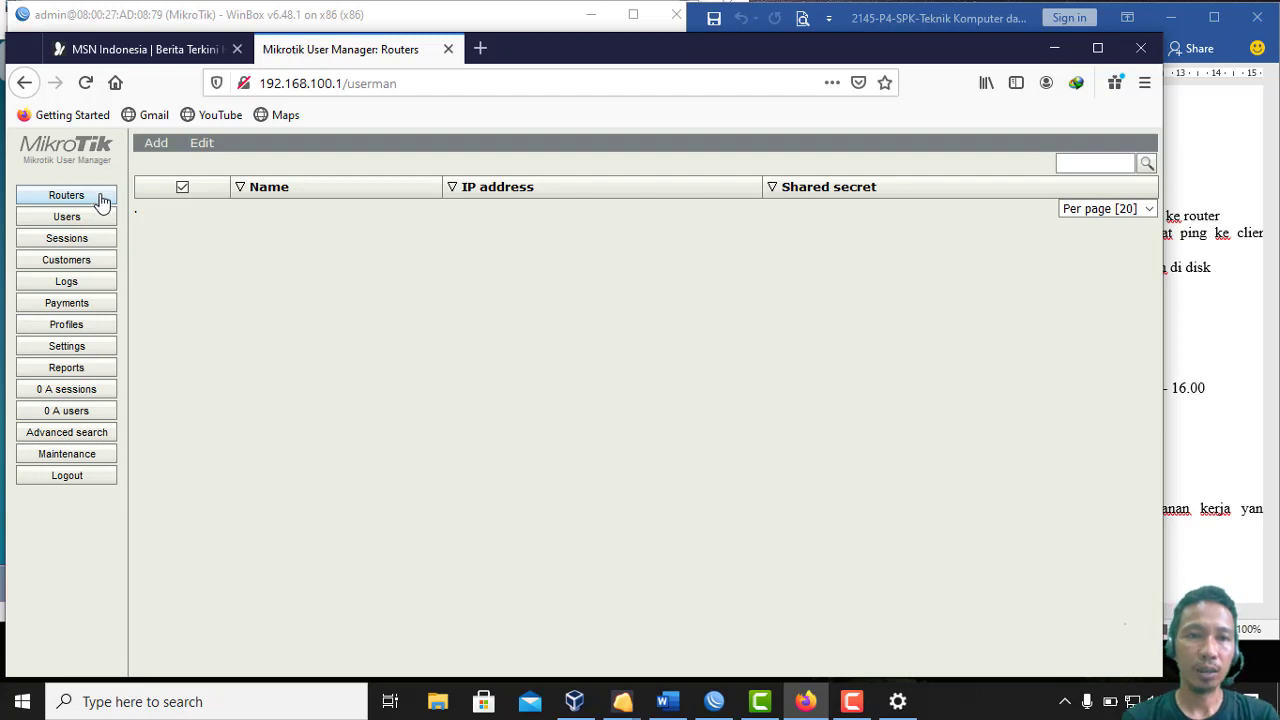
Add router myRouter at 127.0.0.1 using the hotspot RADIUS shared secret
{"action": "left_click", "coordinate": [156, 143]}
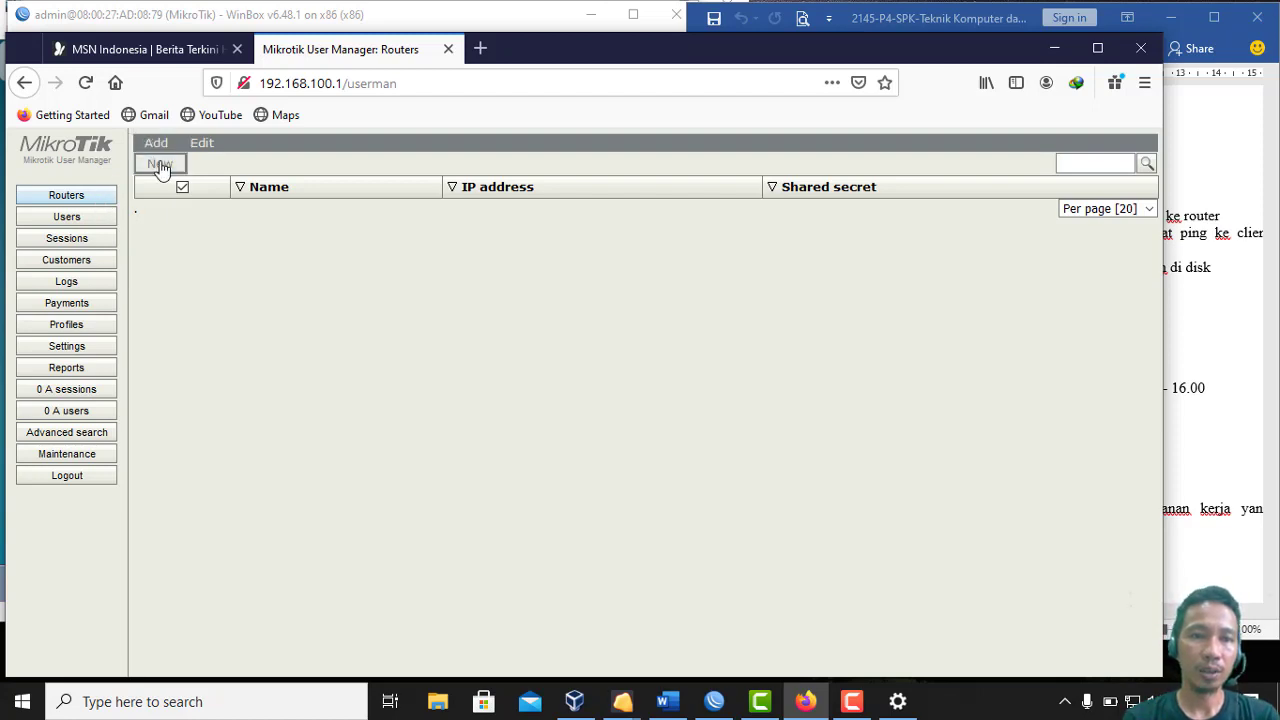
{"action": "left_click", "coordinate": [161, 166]}
{"action": "left_click", "coordinate": [557, 281]}
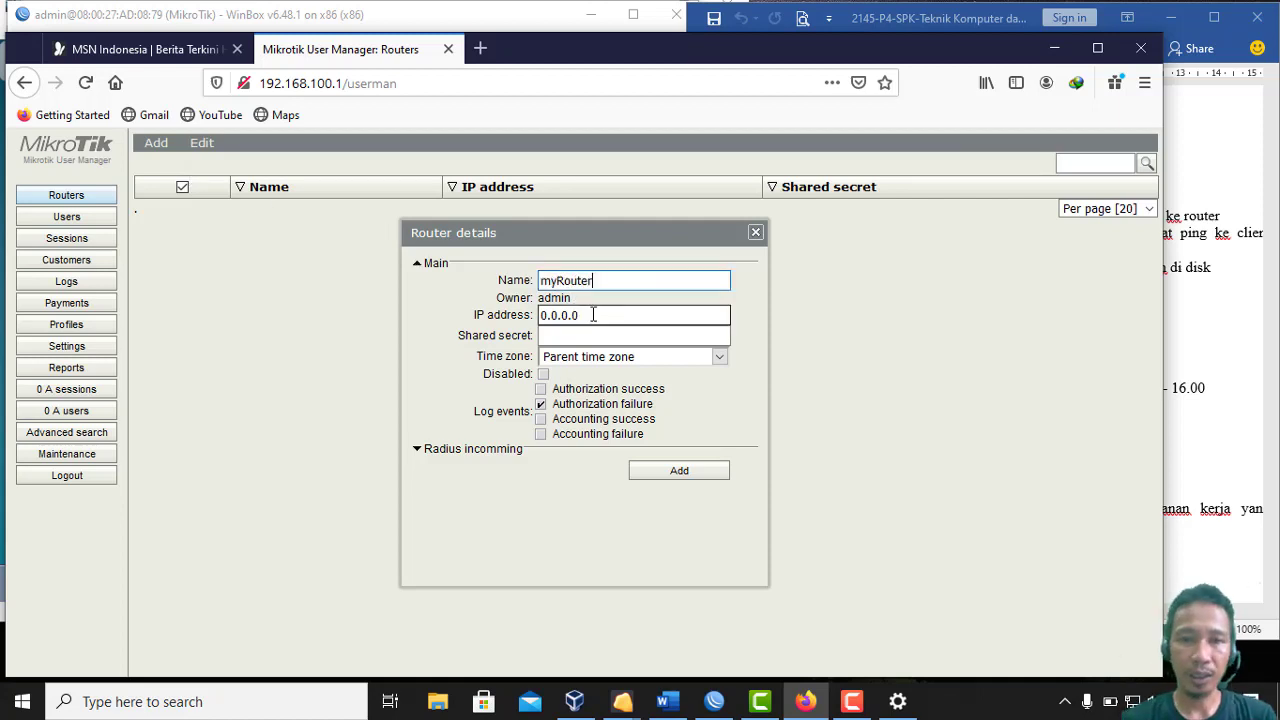
{"action": "left_click_drag", "start_coordinate": [594, 315], "coordinate": [512, 315]}
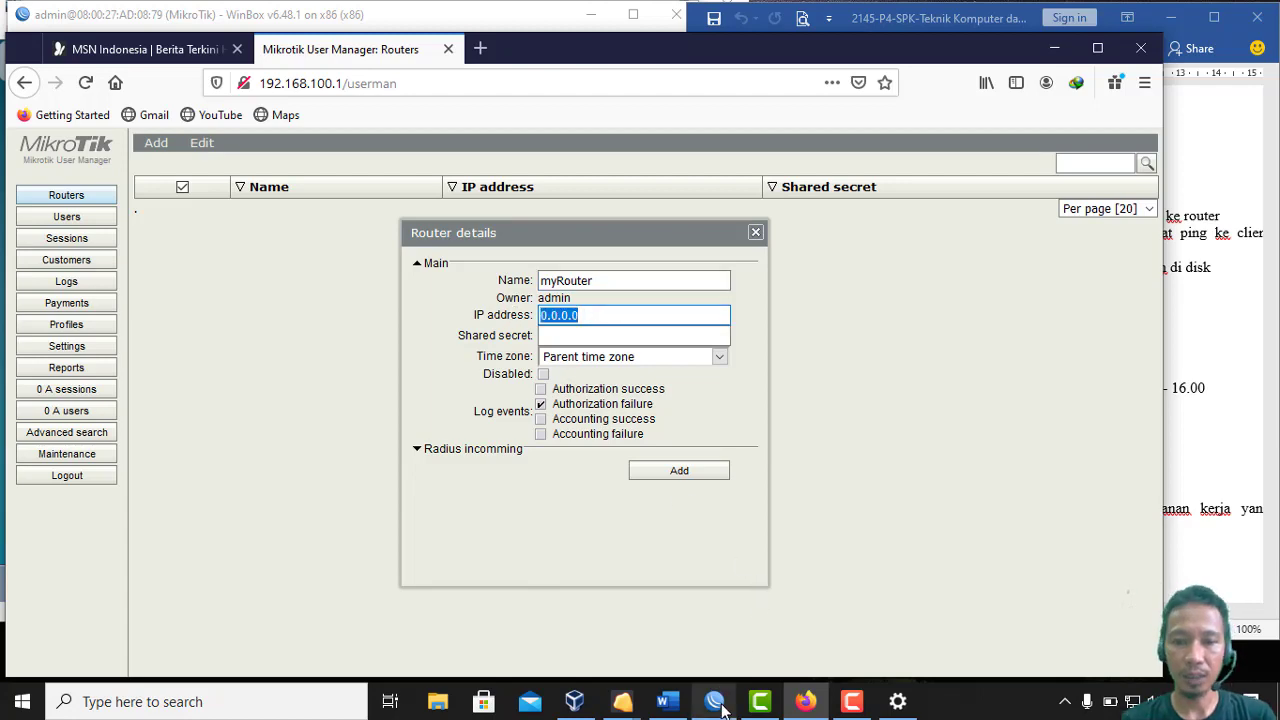
{"action": "left_click", "coordinate": [714, 701]}
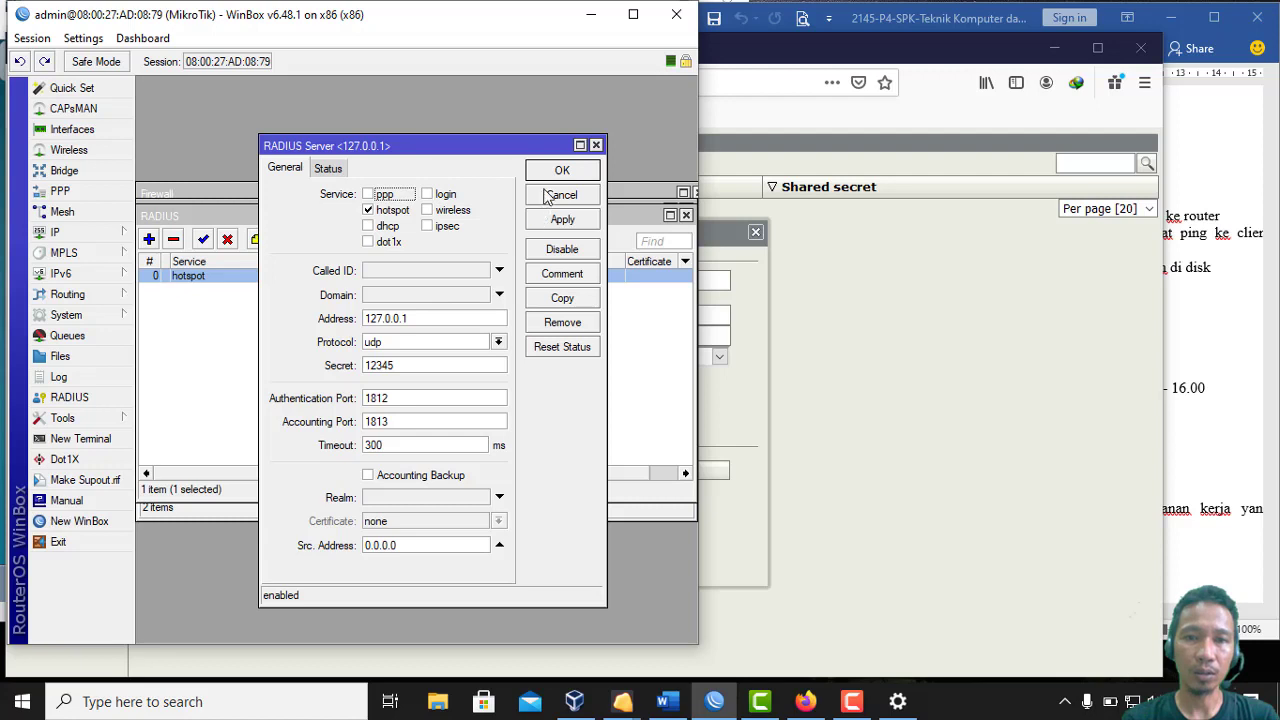
{"action": "left_click", "coordinate": [899, 334]}
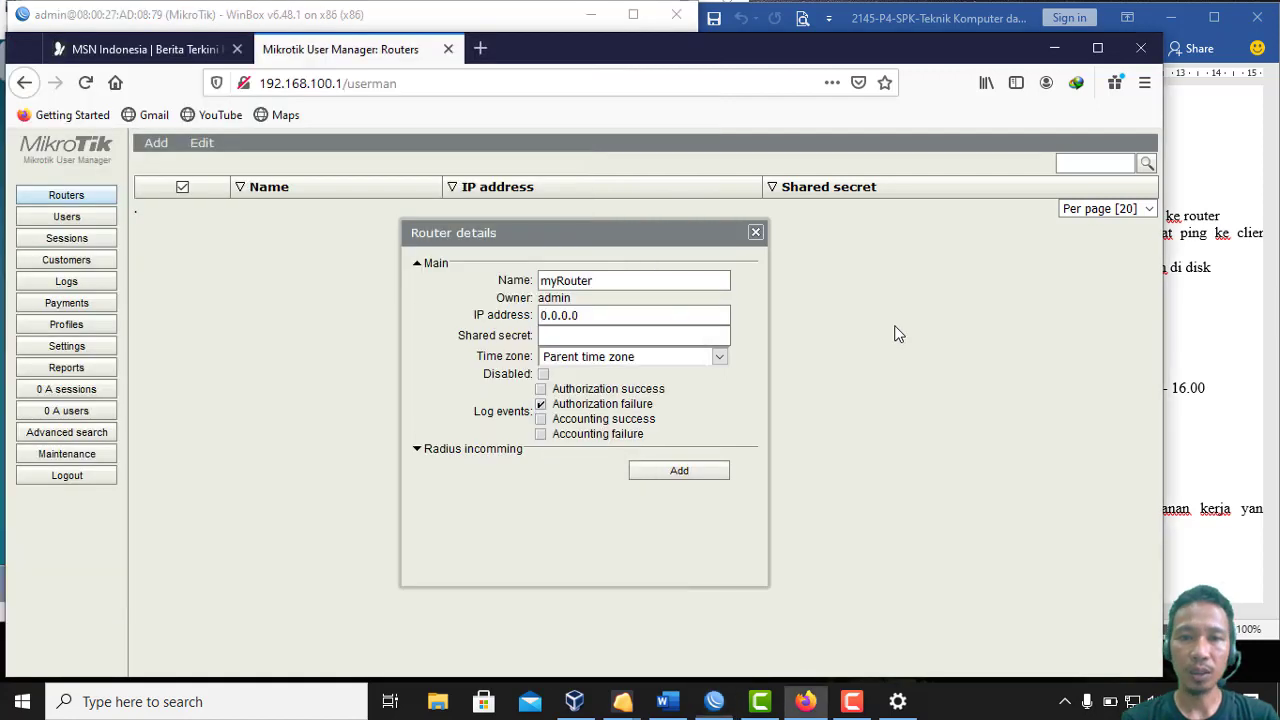
{"action": "left_click_drag", "start_coordinate": [697, 320], "coordinate": [530, 328]}
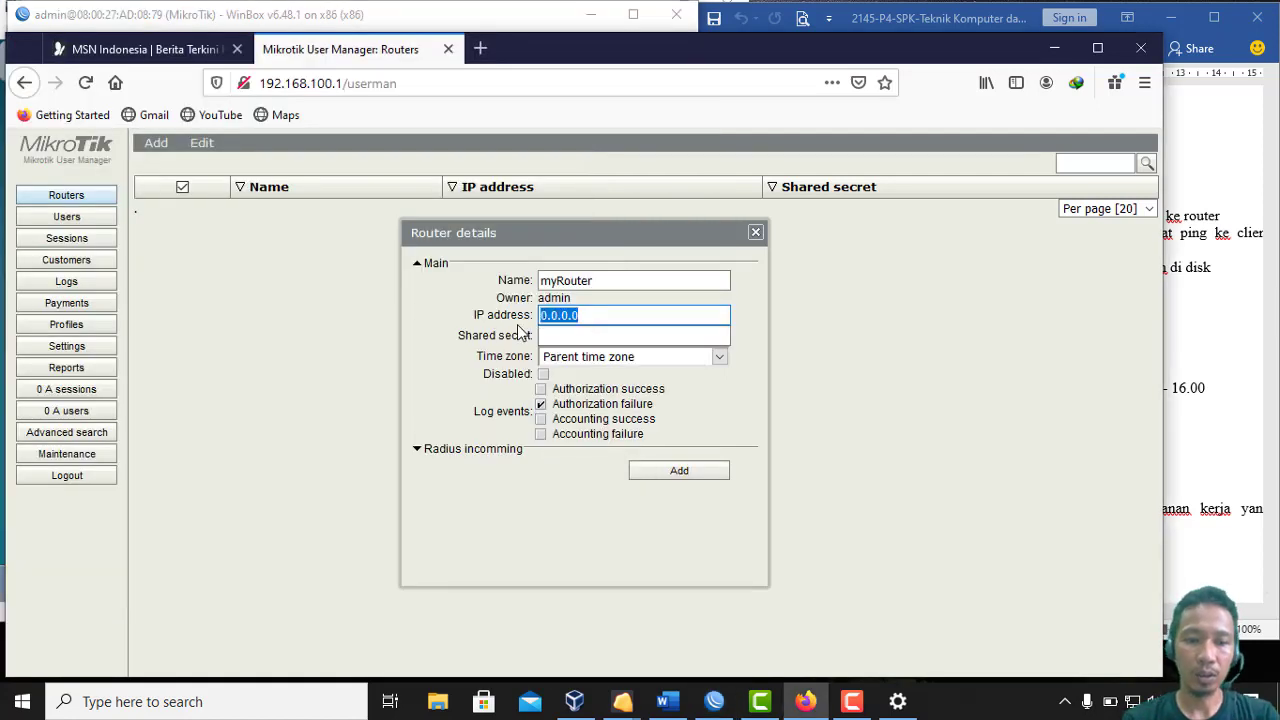
{"action": "type", "text": "127"}
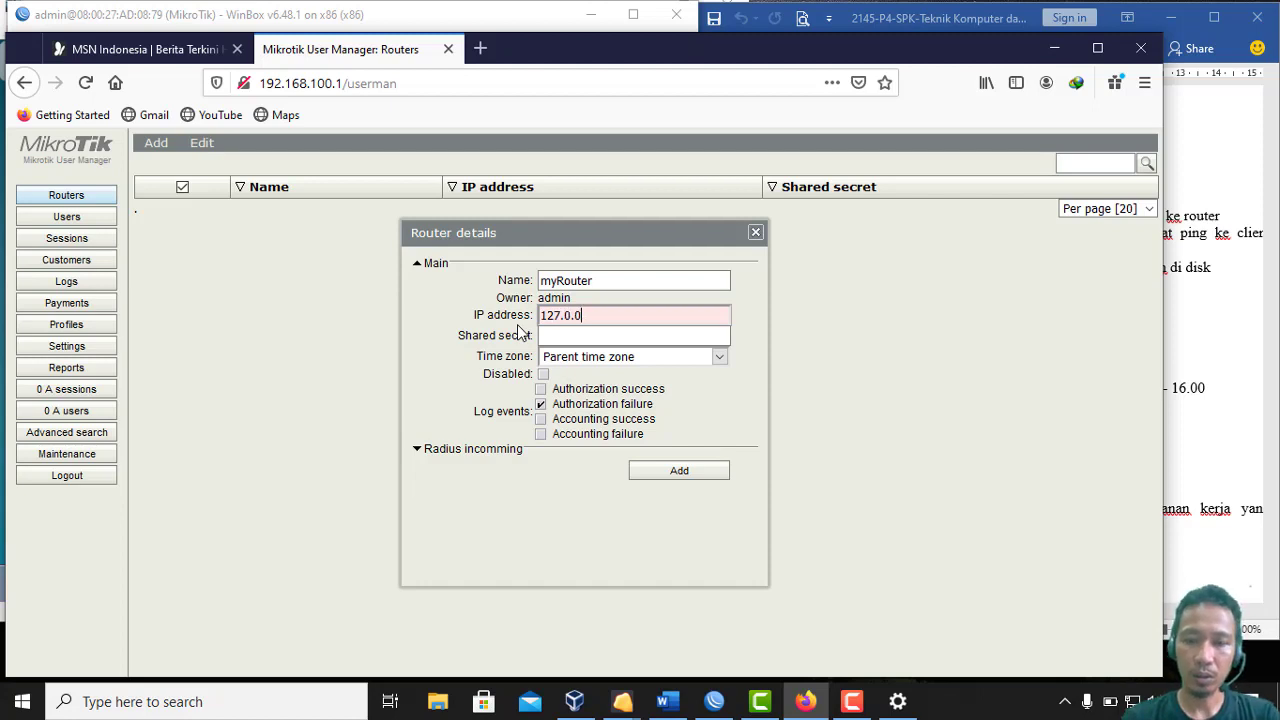
{"action": "left_click", "coordinate": [541, 336]}
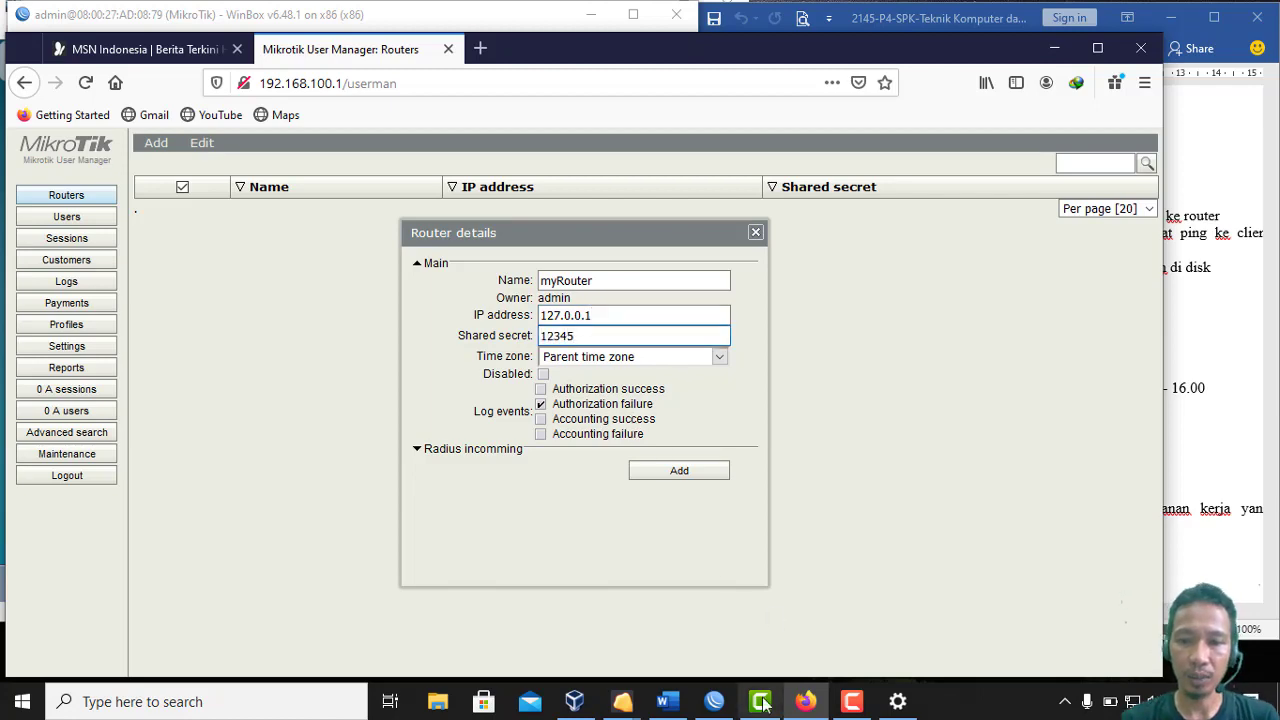
{"action": "left_click", "coordinate": [725, 705]}
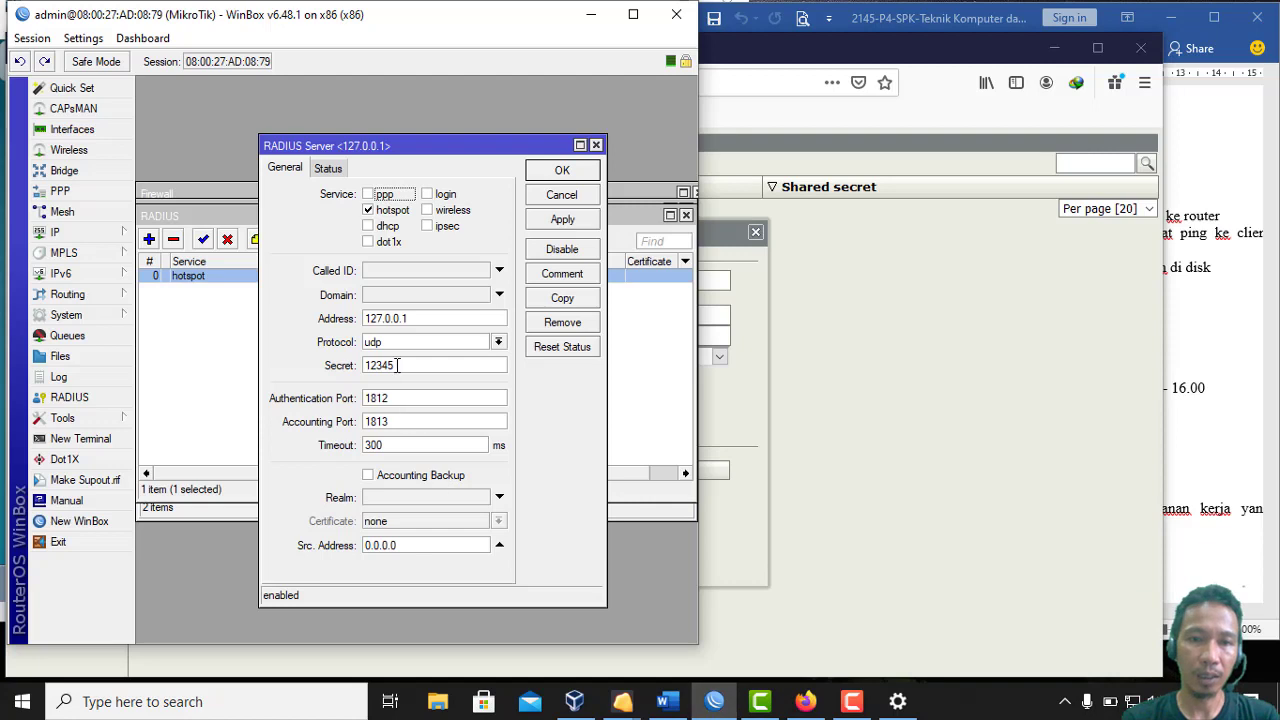
{"action": "left_click_drag", "start_coordinate": [397, 366], "coordinate": [353, 365]}
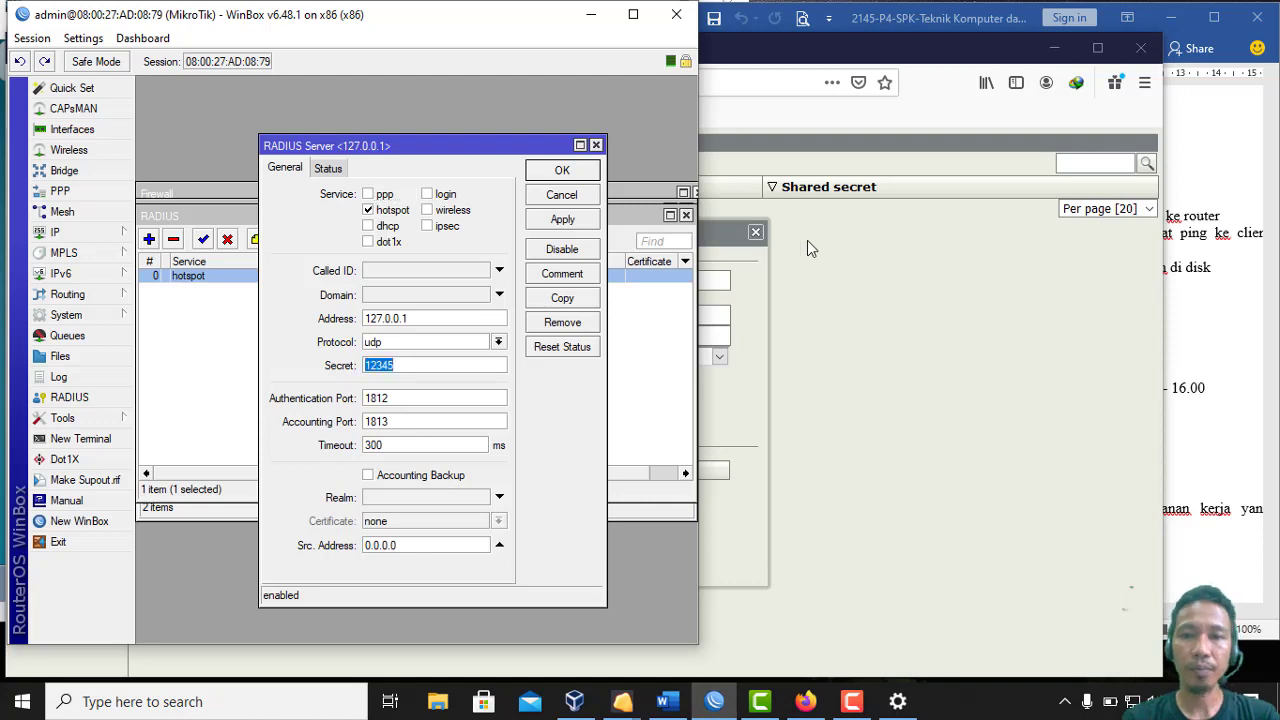
{"action": "left_click", "coordinate": [873, 269]}
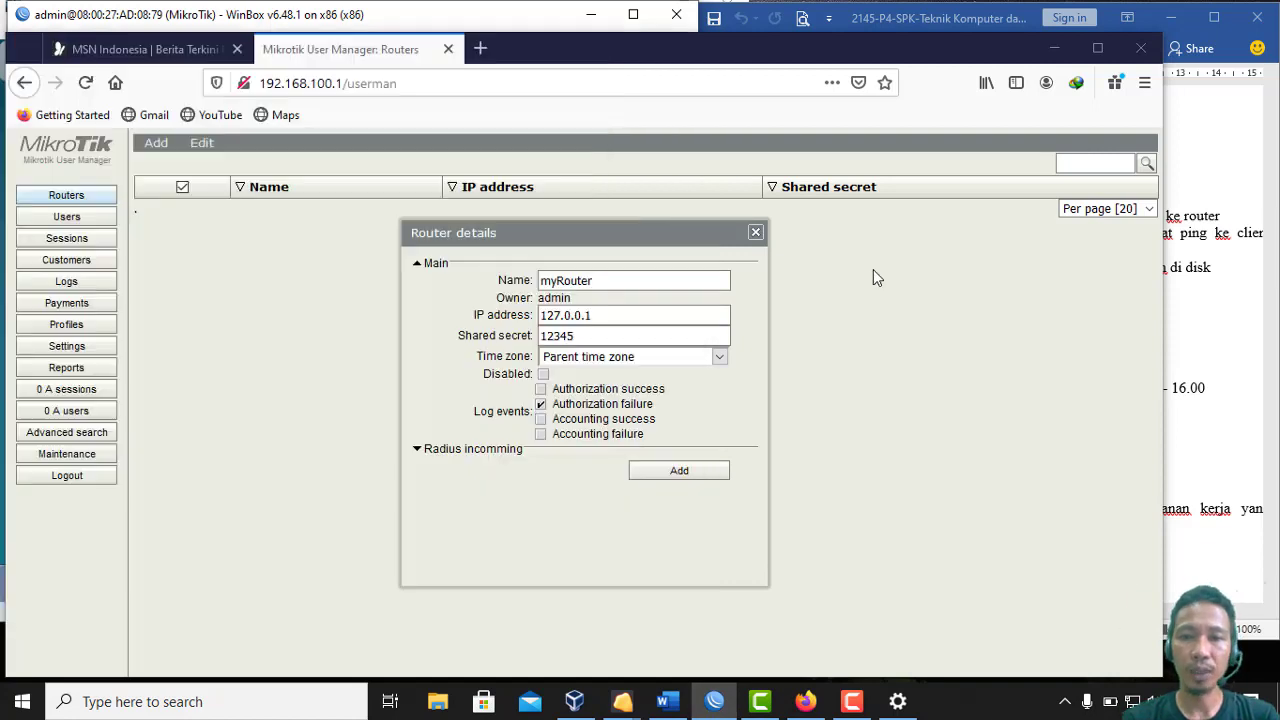
{"action": "left_click", "coordinate": [651, 471]}
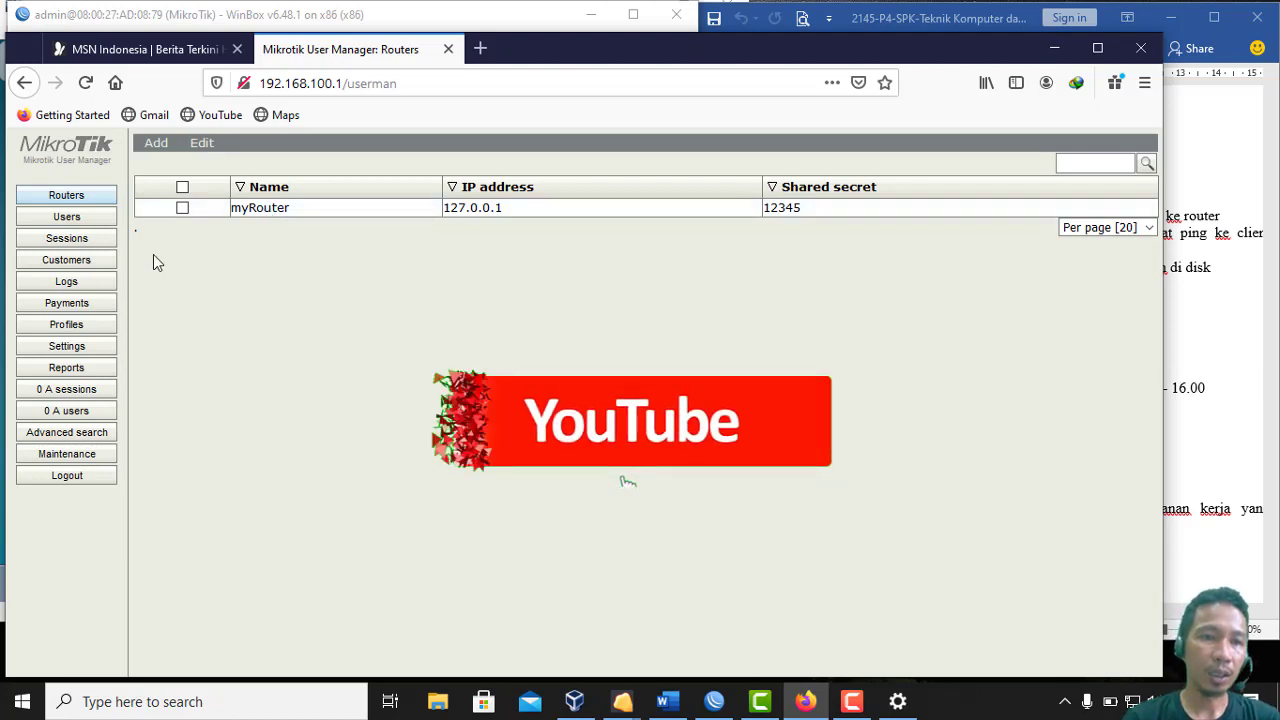
Create the myProfil profile and start adding a weekday time limitation to it
{"action": "left_click", "coordinate": [90, 331]}
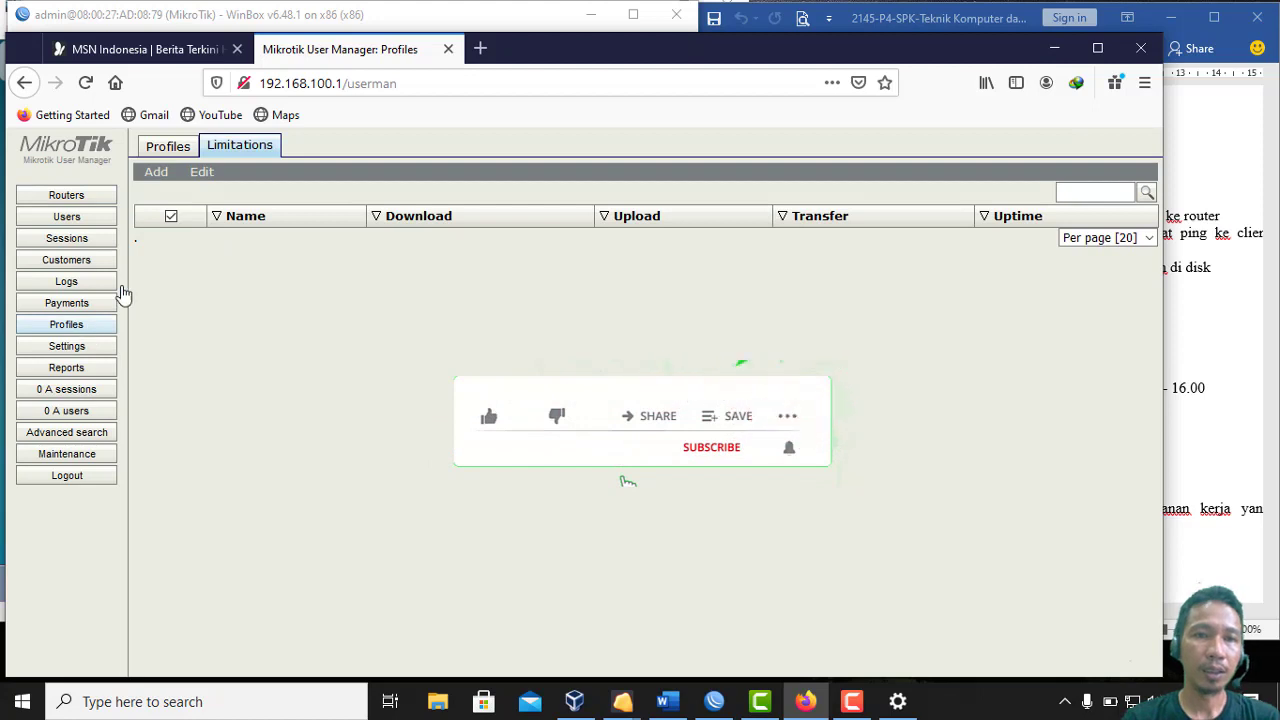
{"action": "left_click", "coordinate": [180, 152]}
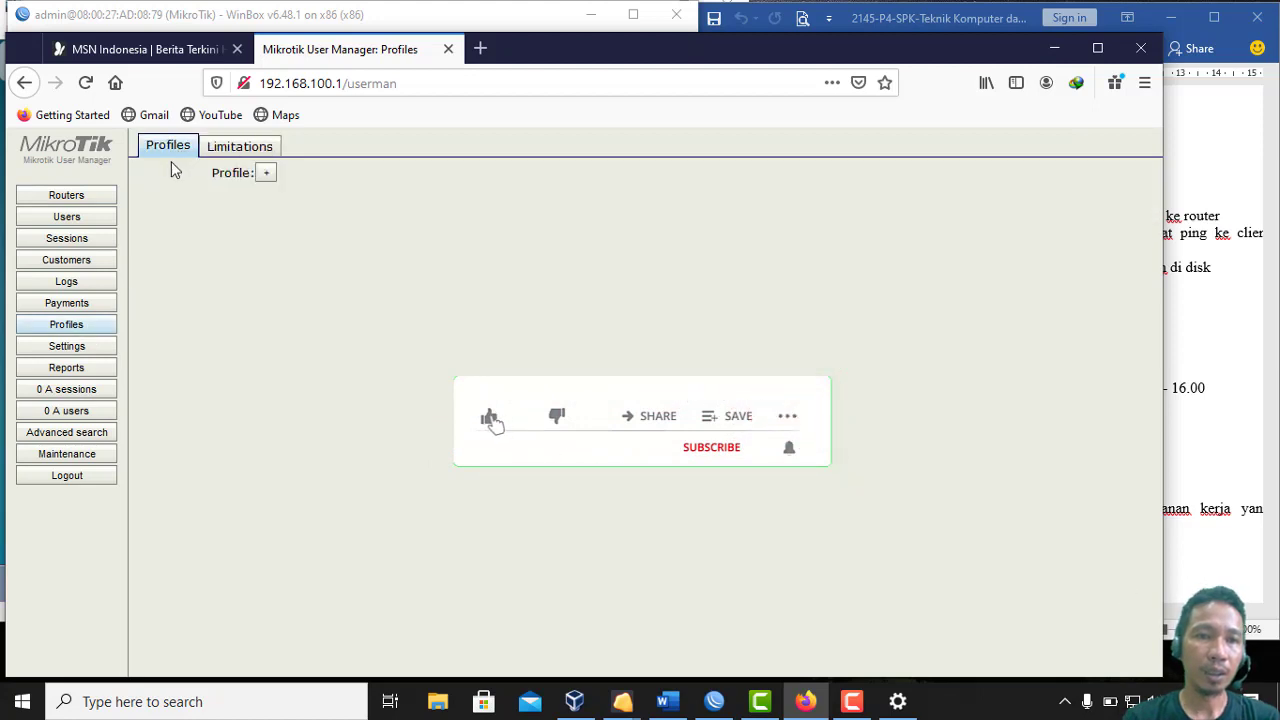
{"action": "left_click", "coordinate": [267, 175]}
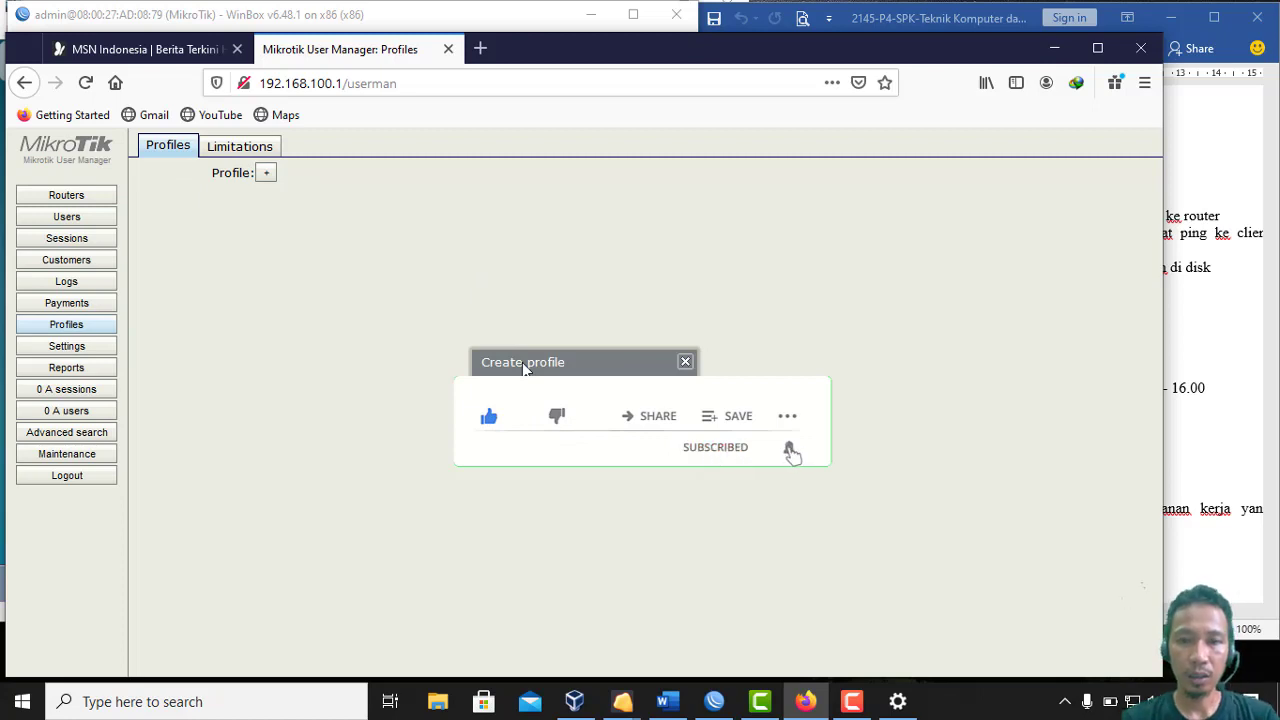
{"action": "left_click", "coordinate": [520, 415]}
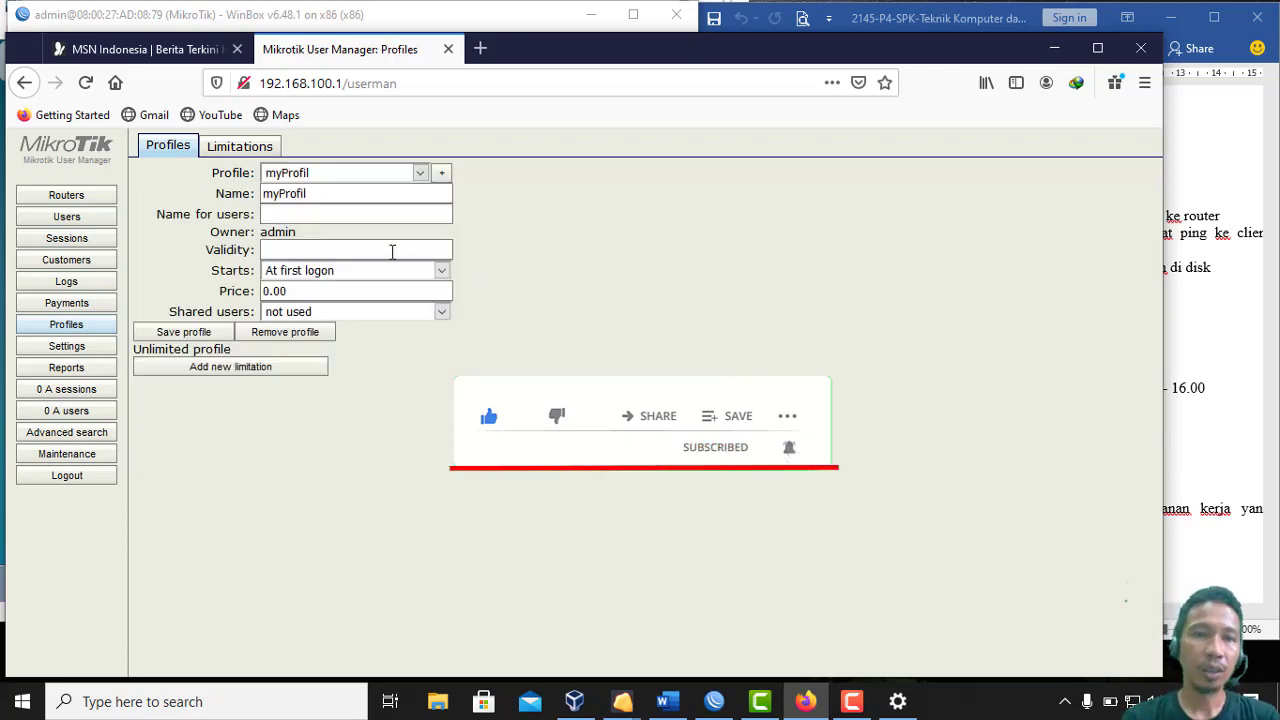
{"action": "left_click", "coordinate": [387, 214]}
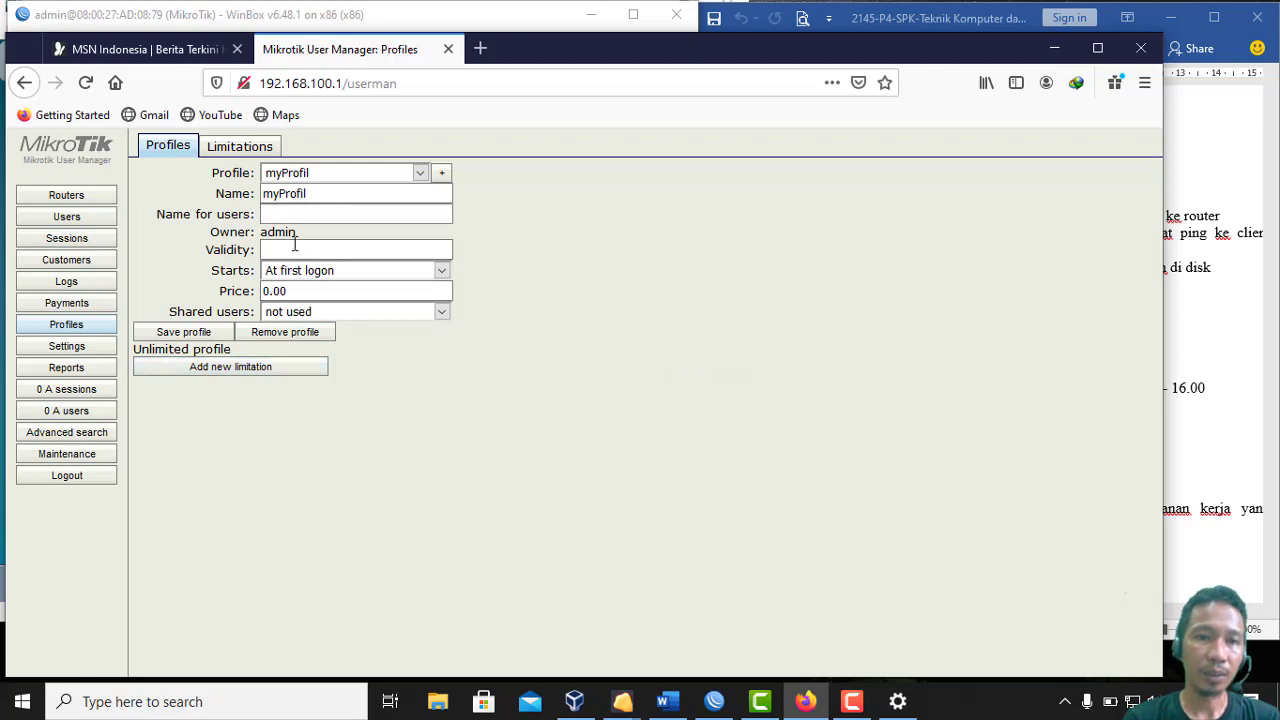
{"action": "left_click", "coordinate": [277, 377]}
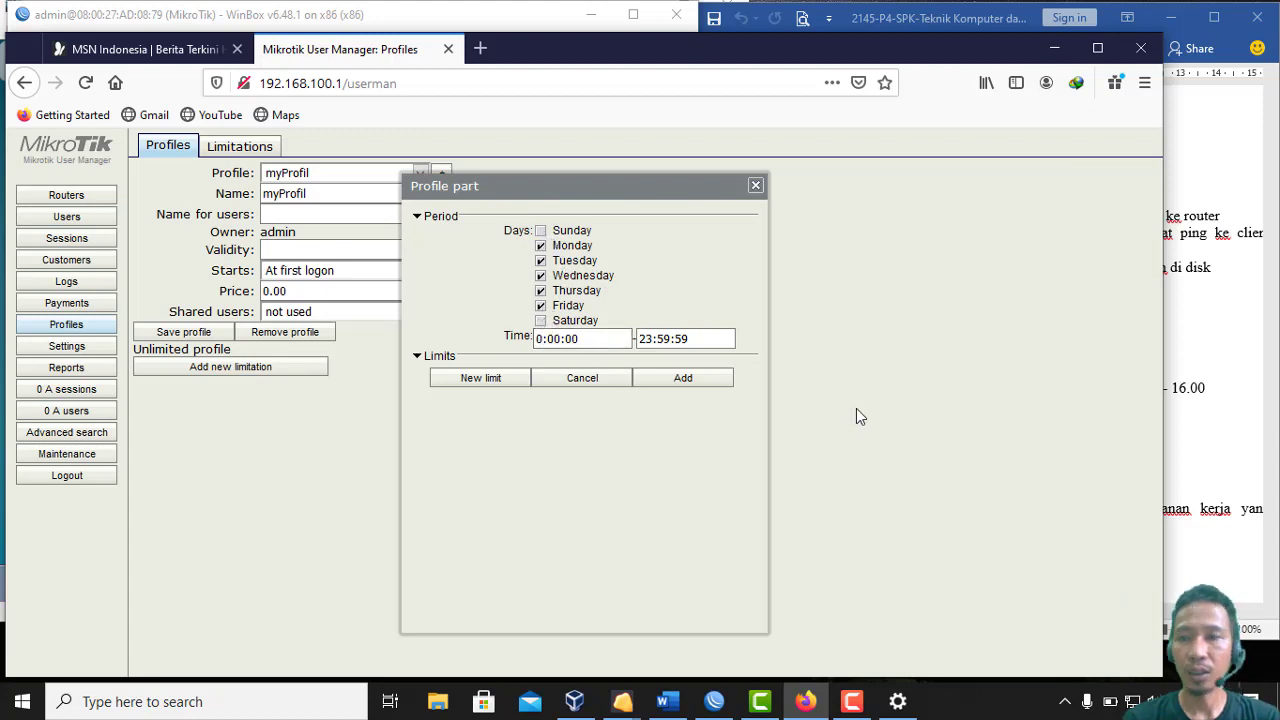
Set the weekday access period from 7:00:00 to 16:00:00, as the task document requires
{"action": "left_click", "coordinate": [1245, 342]}
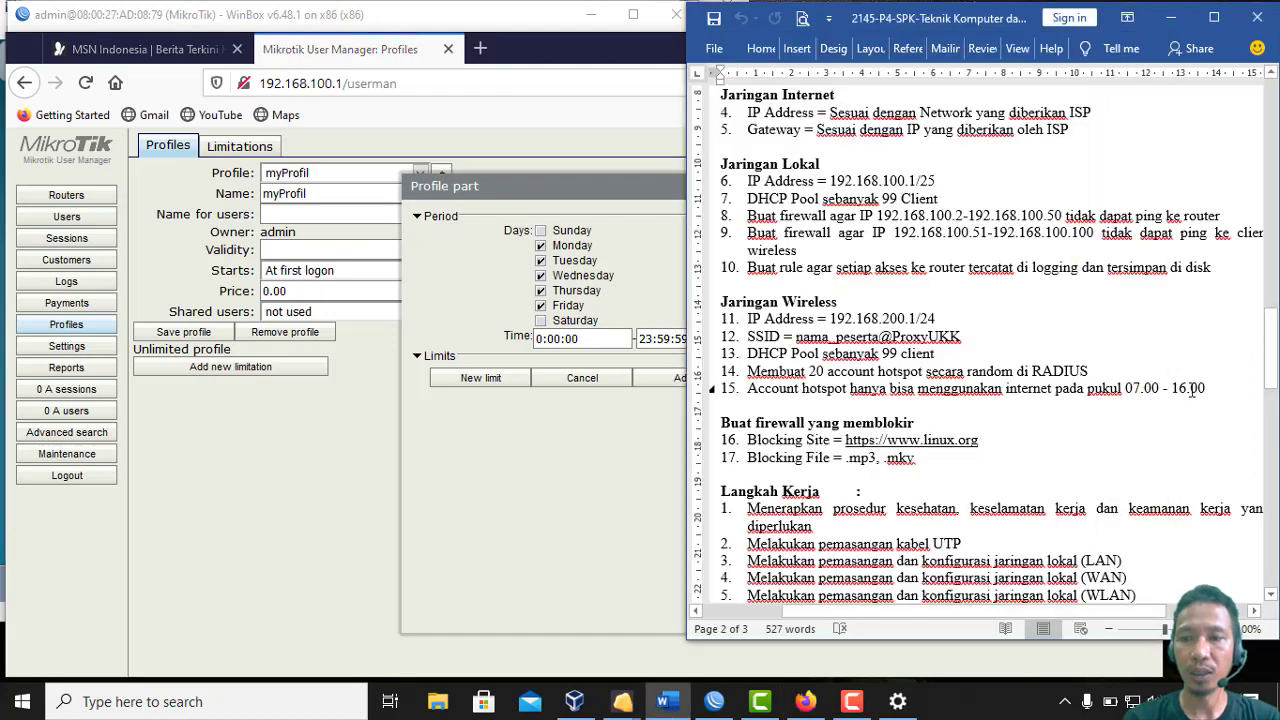
{"action": "left_click_drag", "start_coordinate": [1126, 390], "coordinate": [1196, 391]}
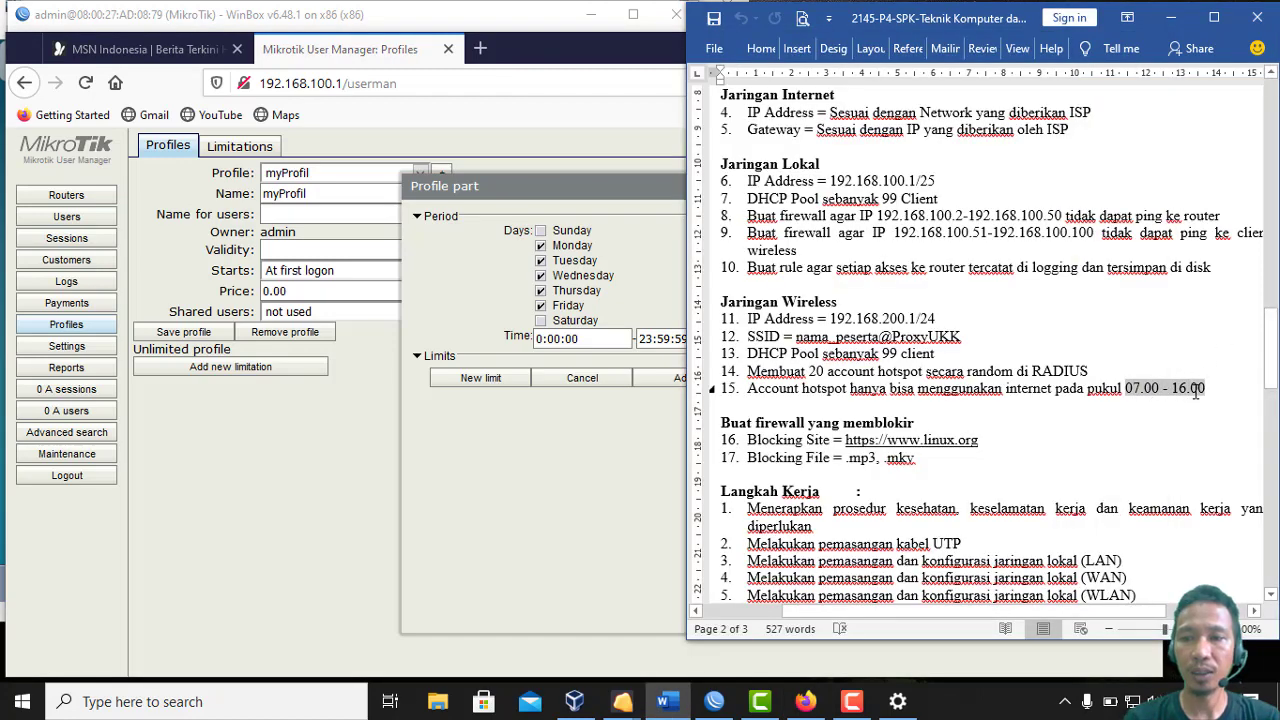
{"action": "left_click", "coordinate": [538, 339]}
{"action": "type", "text": "7"}
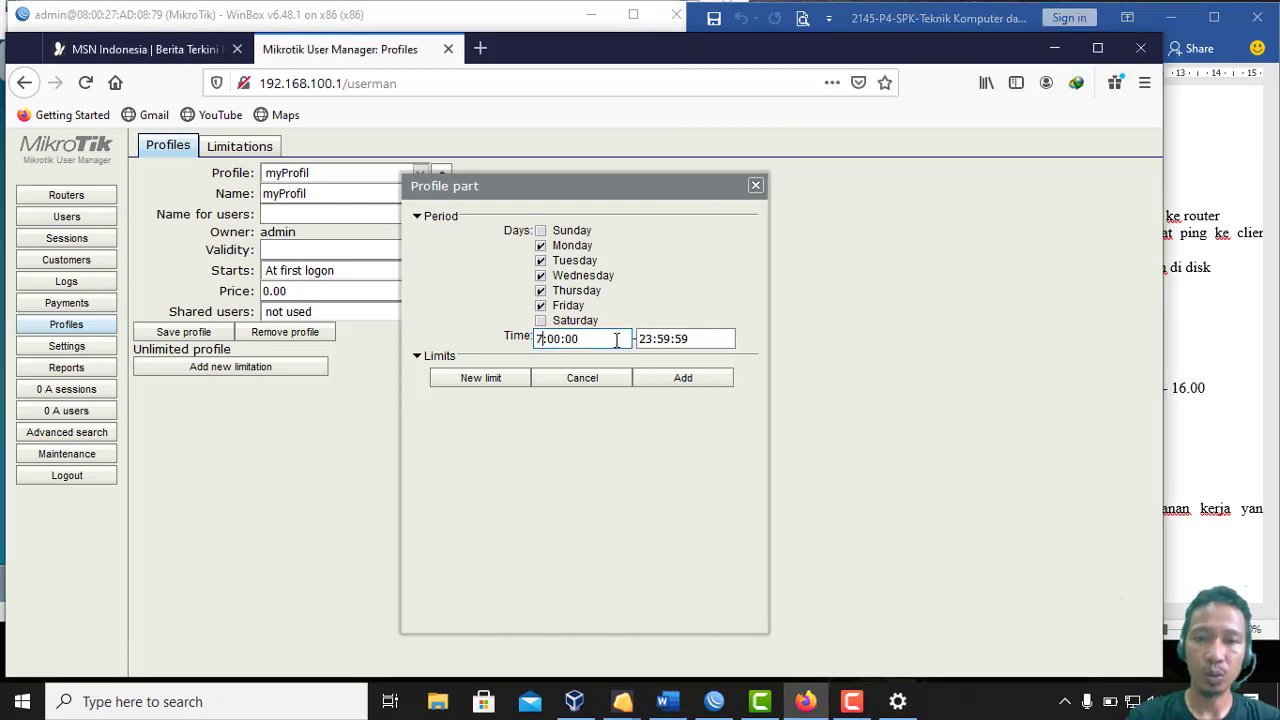
{"action": "left_click", "coordinate": [650, 341]}
{"action": "left_click_drag", "start_coordinate": [653, 340], "coordinate": [640, 341]}
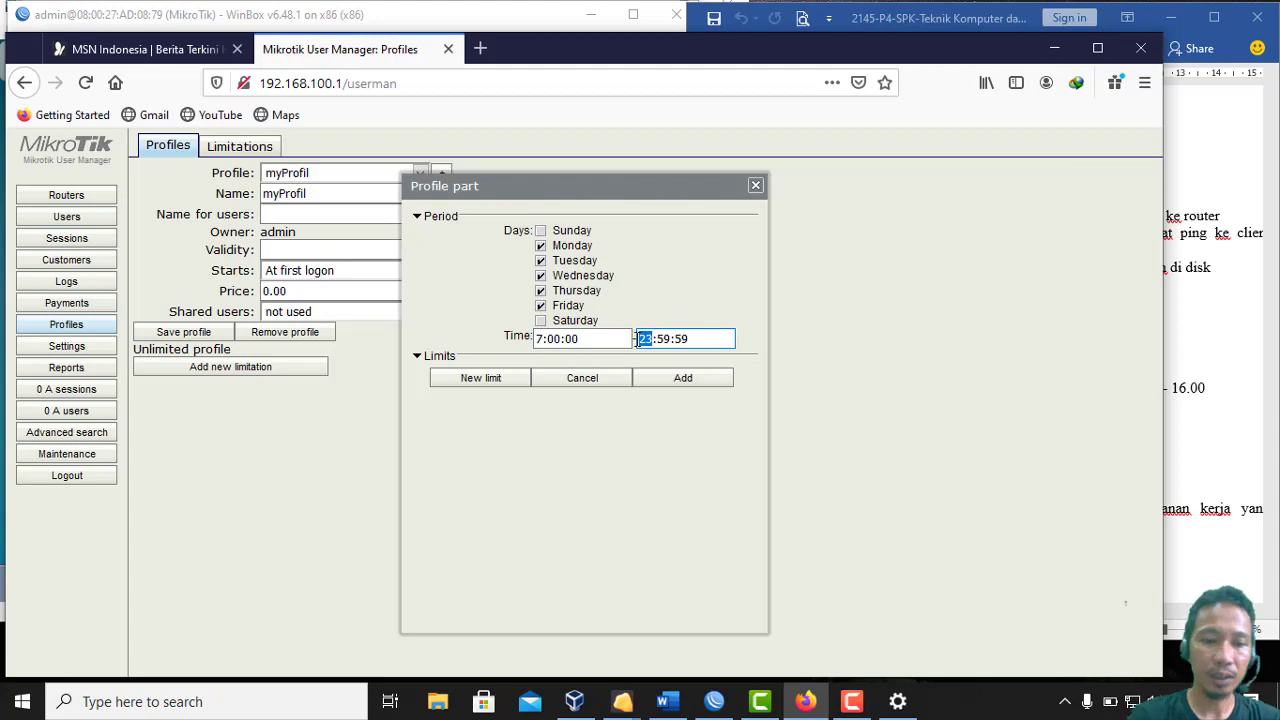
{"action": "type", "text": "16"}
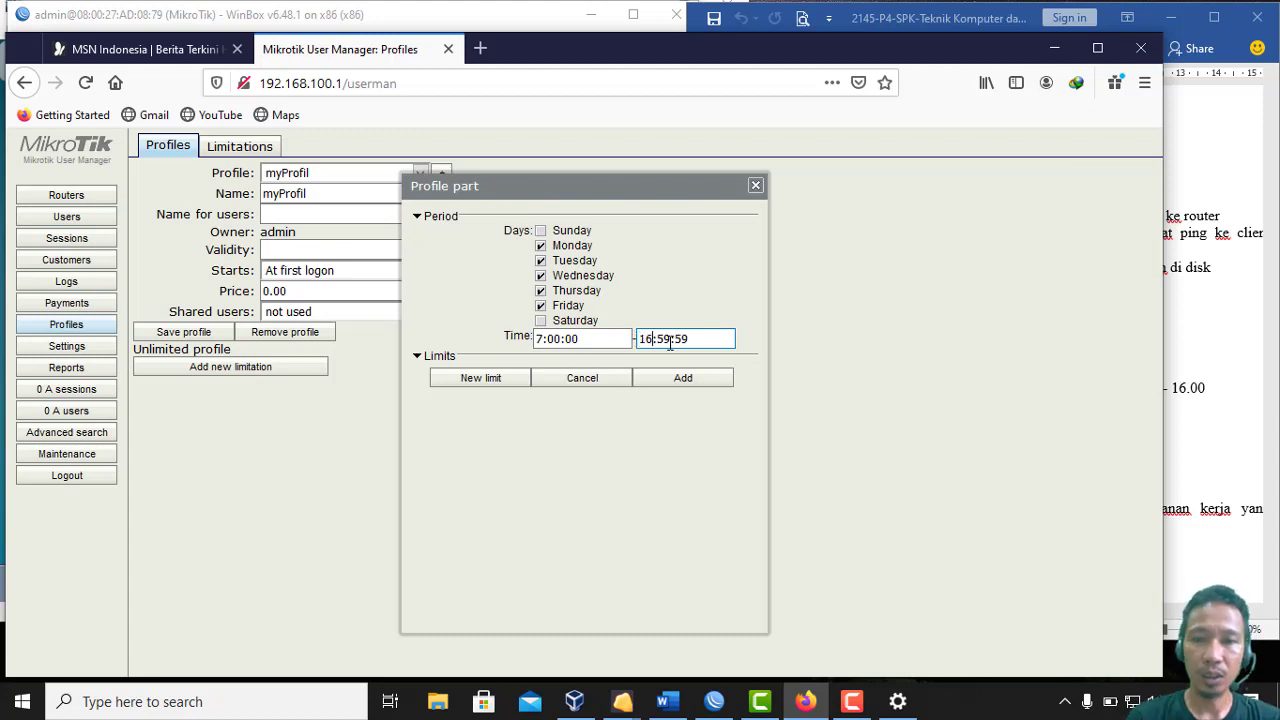
{"action": "left_click_drag", "start_coordinate": [668, 342], "coordinate": [660, 343]}
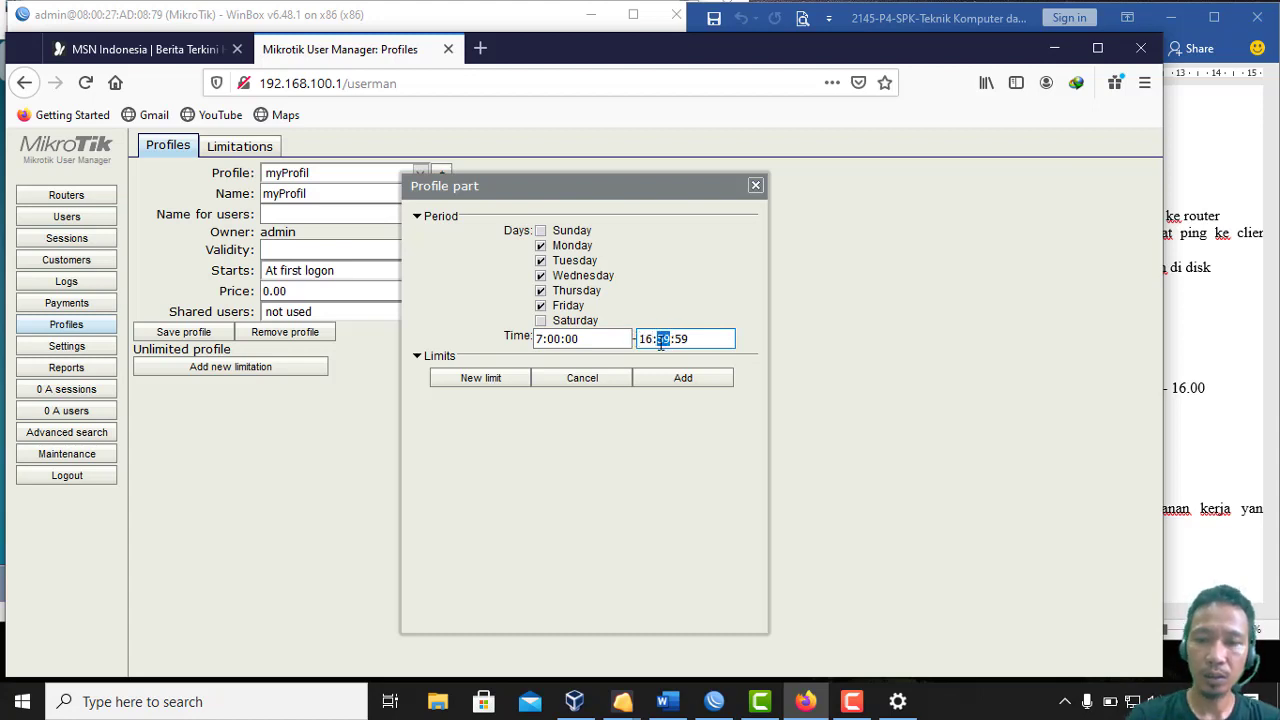
{"action": "type", "text": "00"}
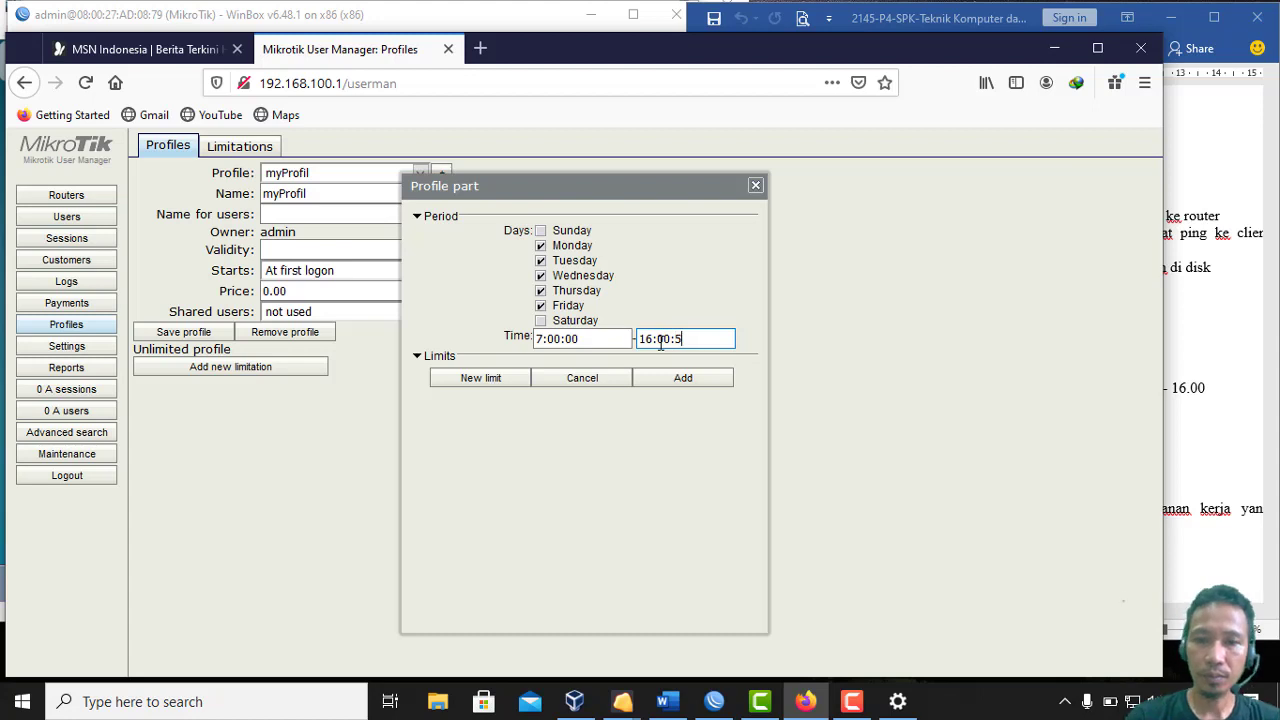
{"action": "key", "text": "BackSpace"}
{"action": "type", "text": "00"}
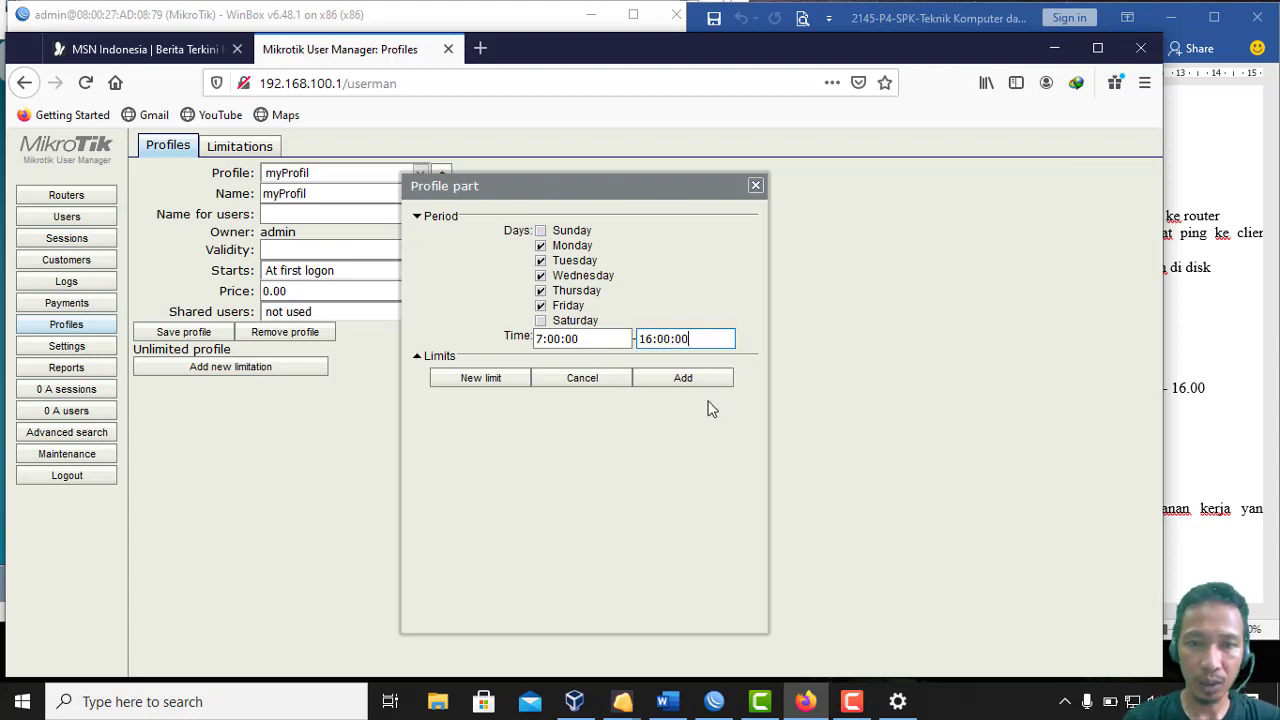
Add the 7:00–16:00 period, glance at the Limitations list, and return to myProfil's settings
{"action": "left_click", "coordinate": [683, 378]}
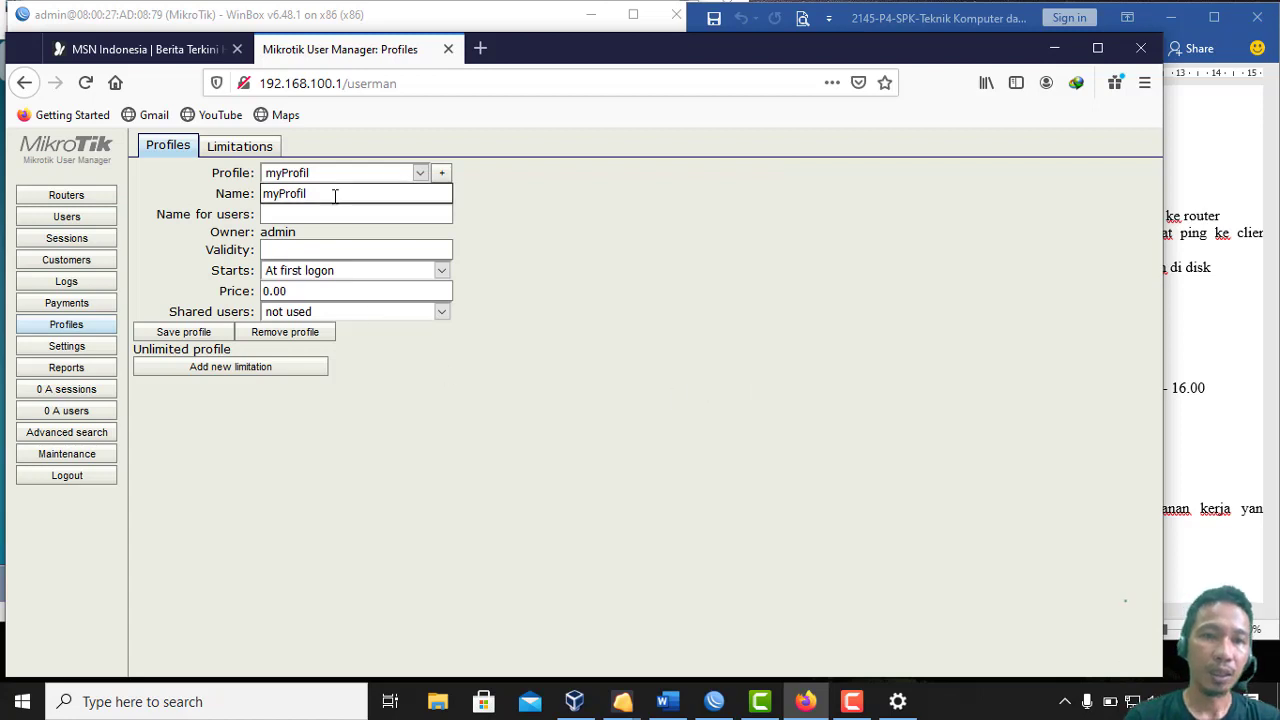
{"action": "left_click", "coordinate": [245, 149]}
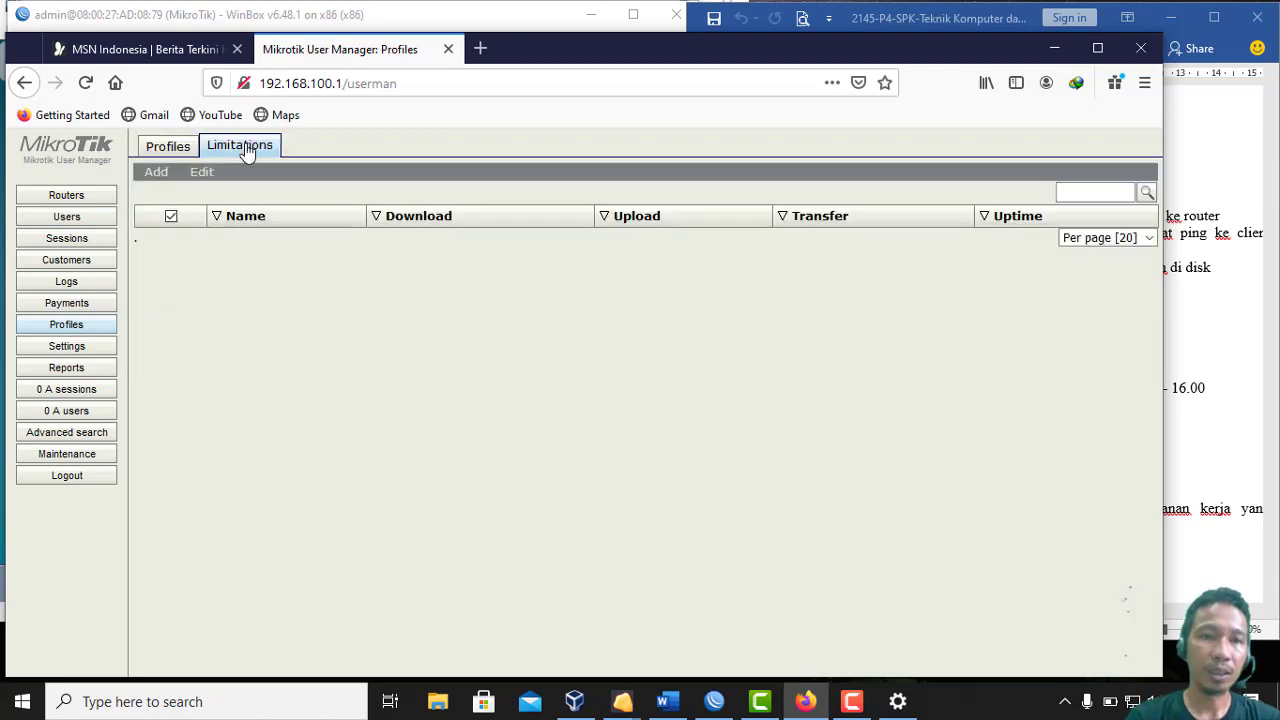
{"action": "left_click", "coordinate": [157, 177]}
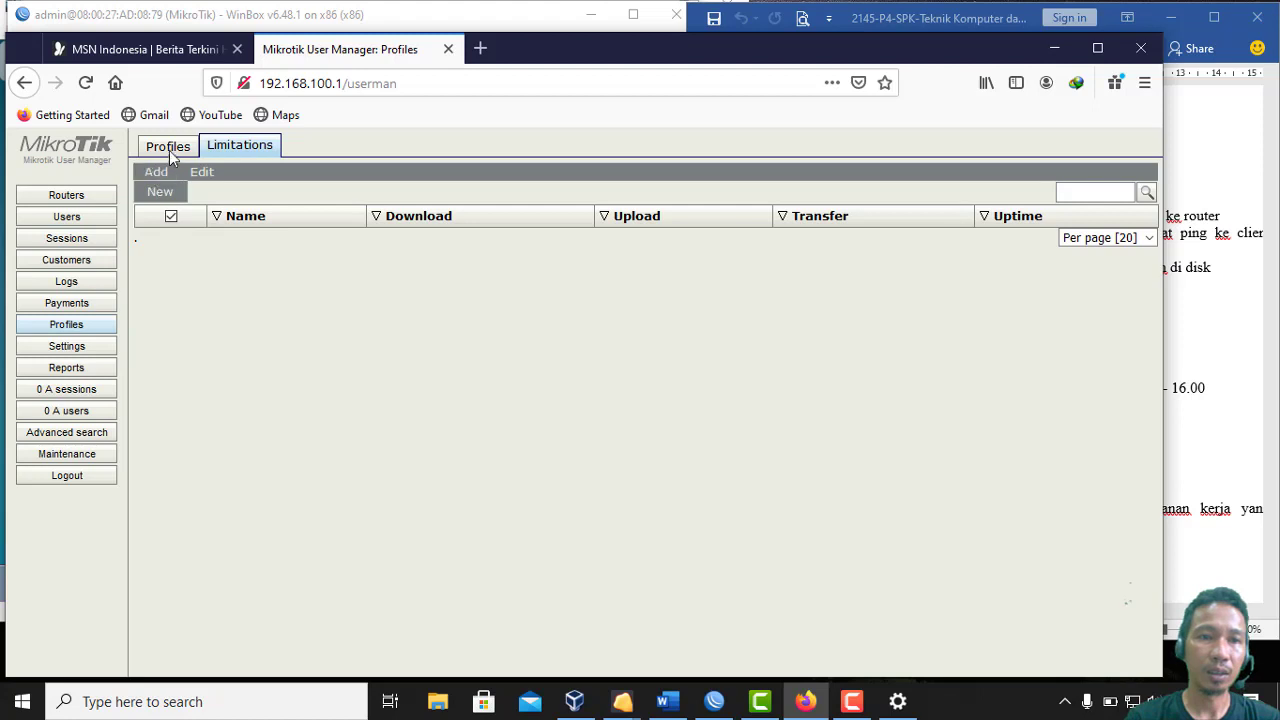
{"action": "left_click", "coordinate": [168, 147]}
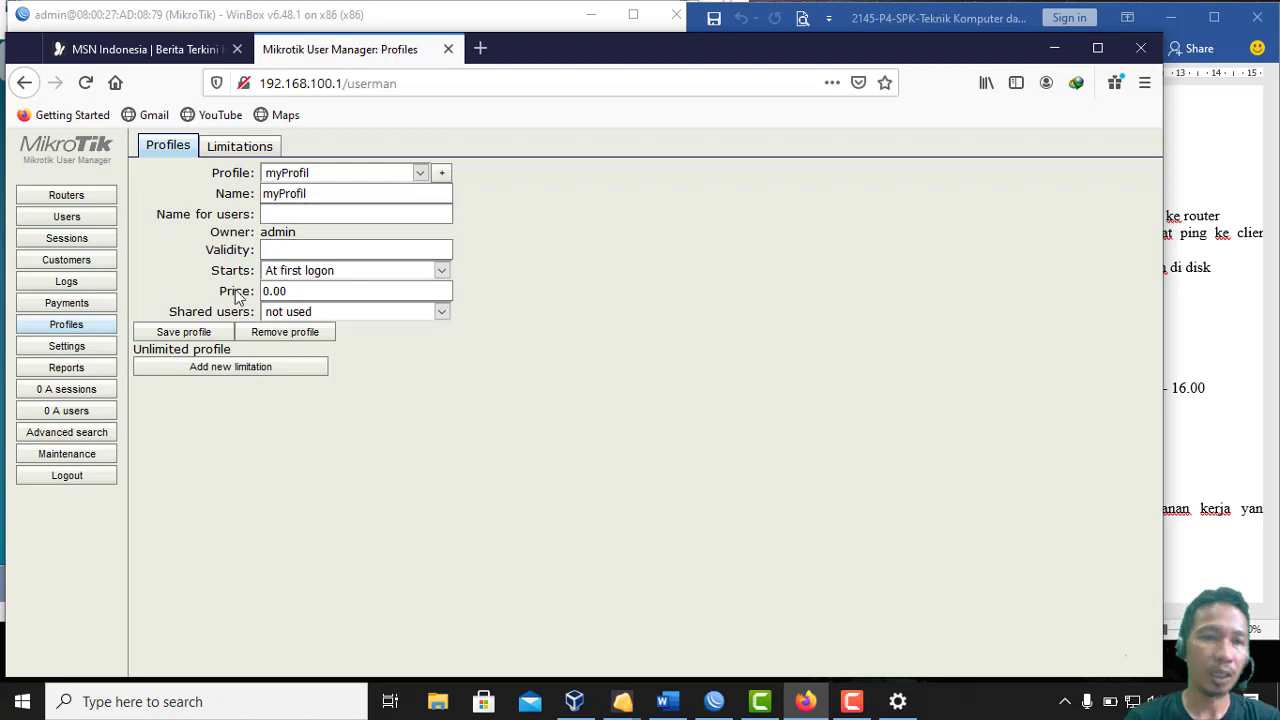
Start a batch user generation for 20 users with the ukk- username prefix
{"action": "left_click", "coordinate": [64, 216]}
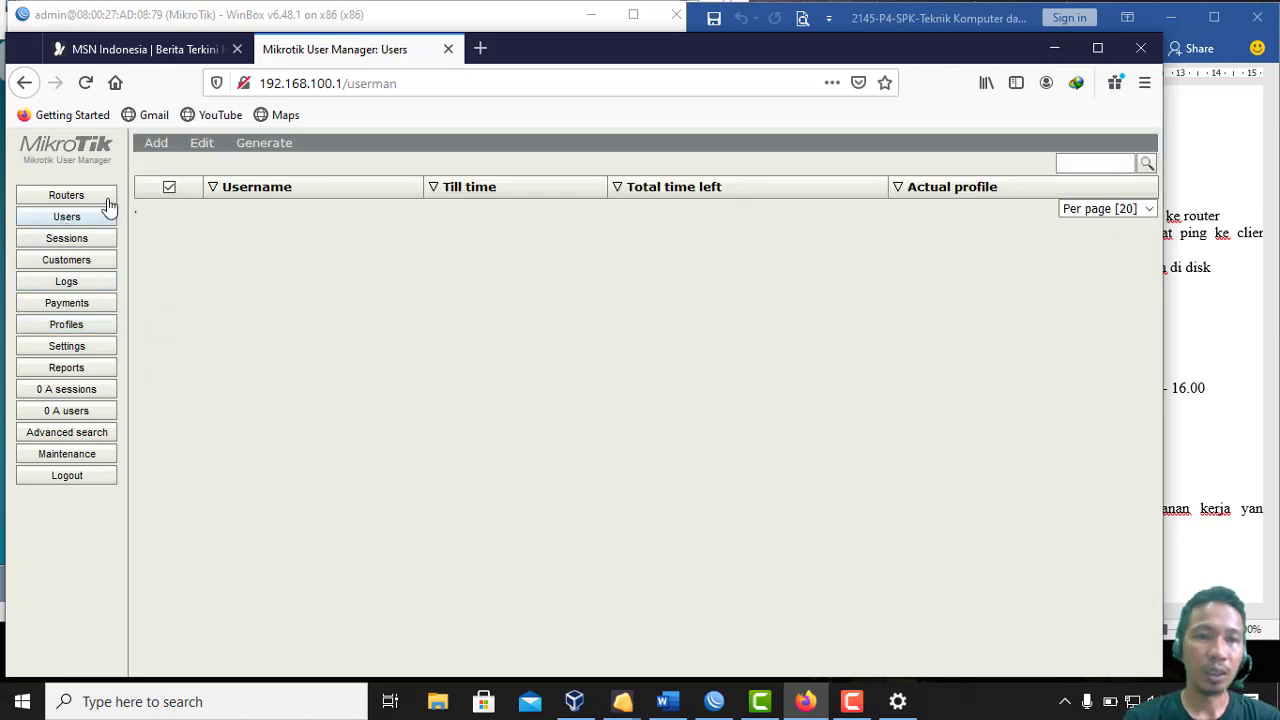
{"action": "left_click", "coordinate": [157, 148]}
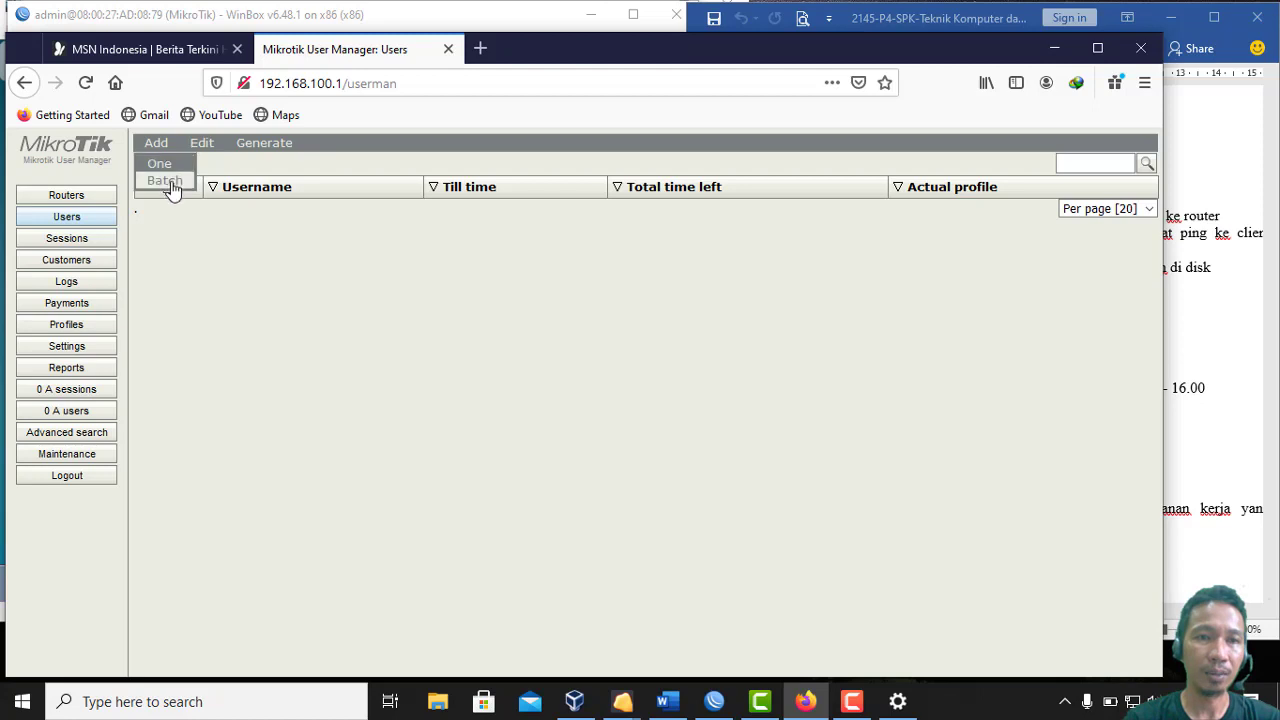
{"action": "left_click", "coordinate": [168, 181]}
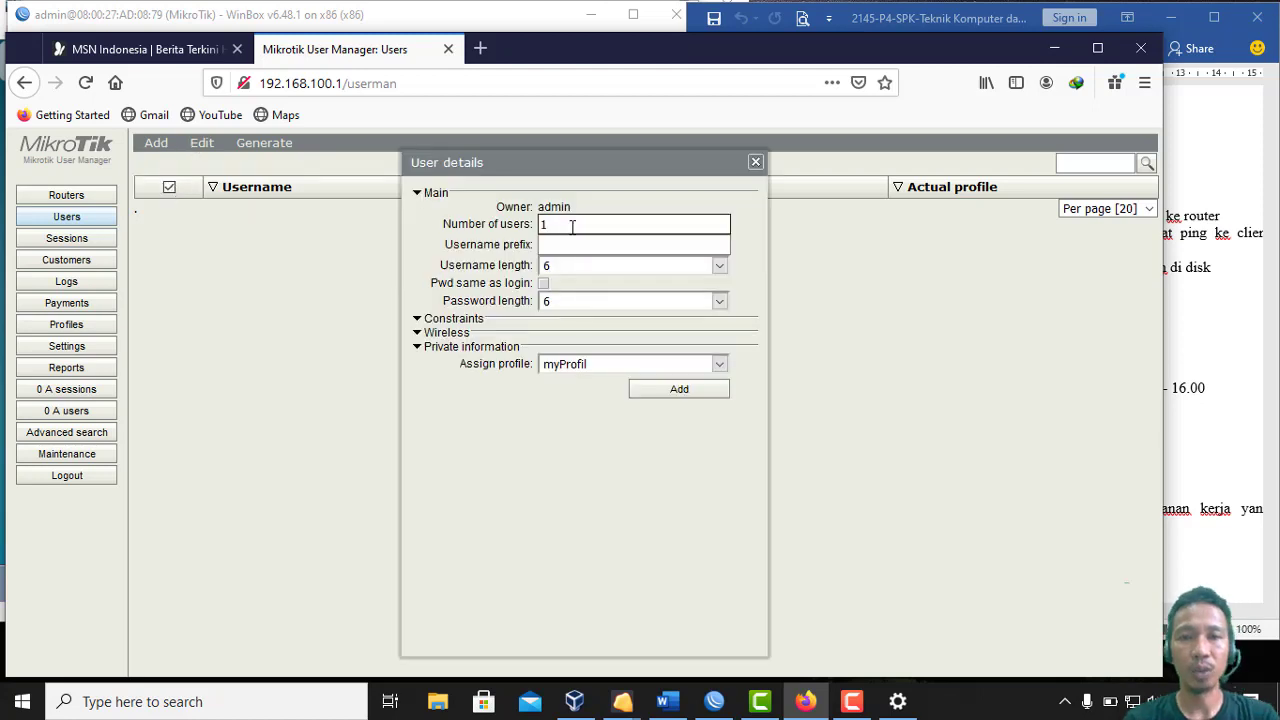
{"action": "left_click", "coordinate": [572, 226]}
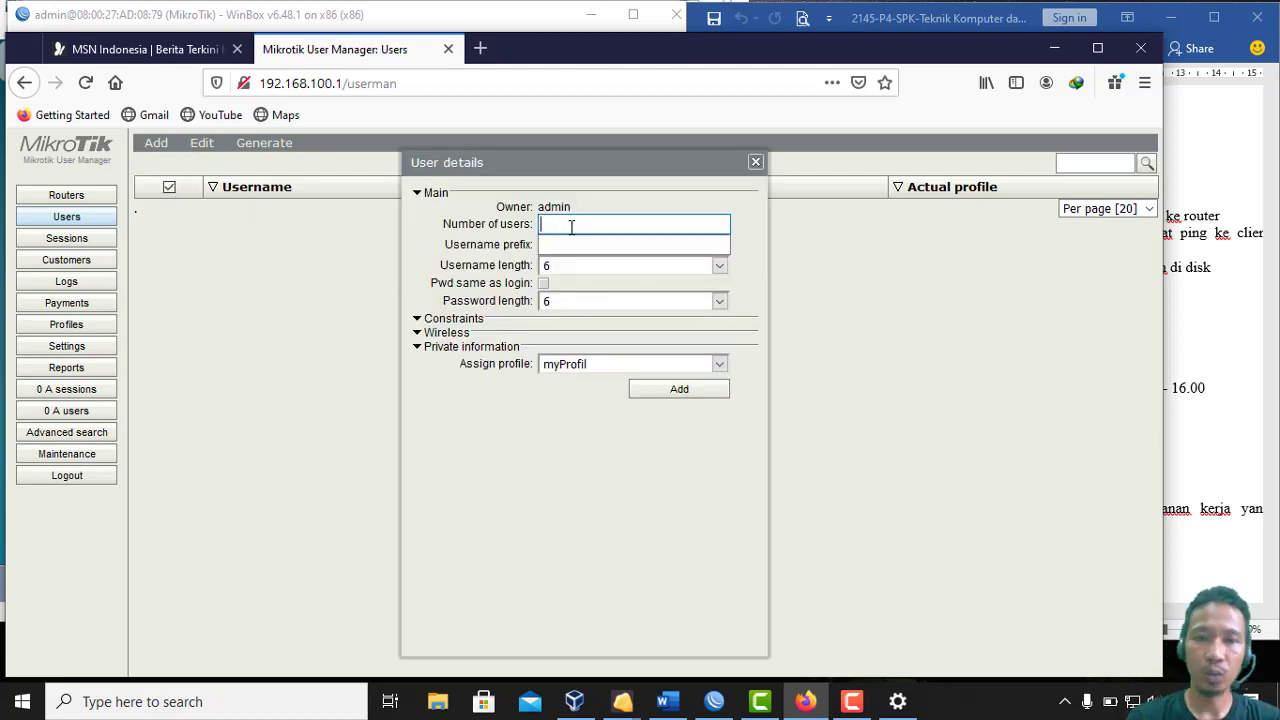
{"action": "type", "text": "20"}
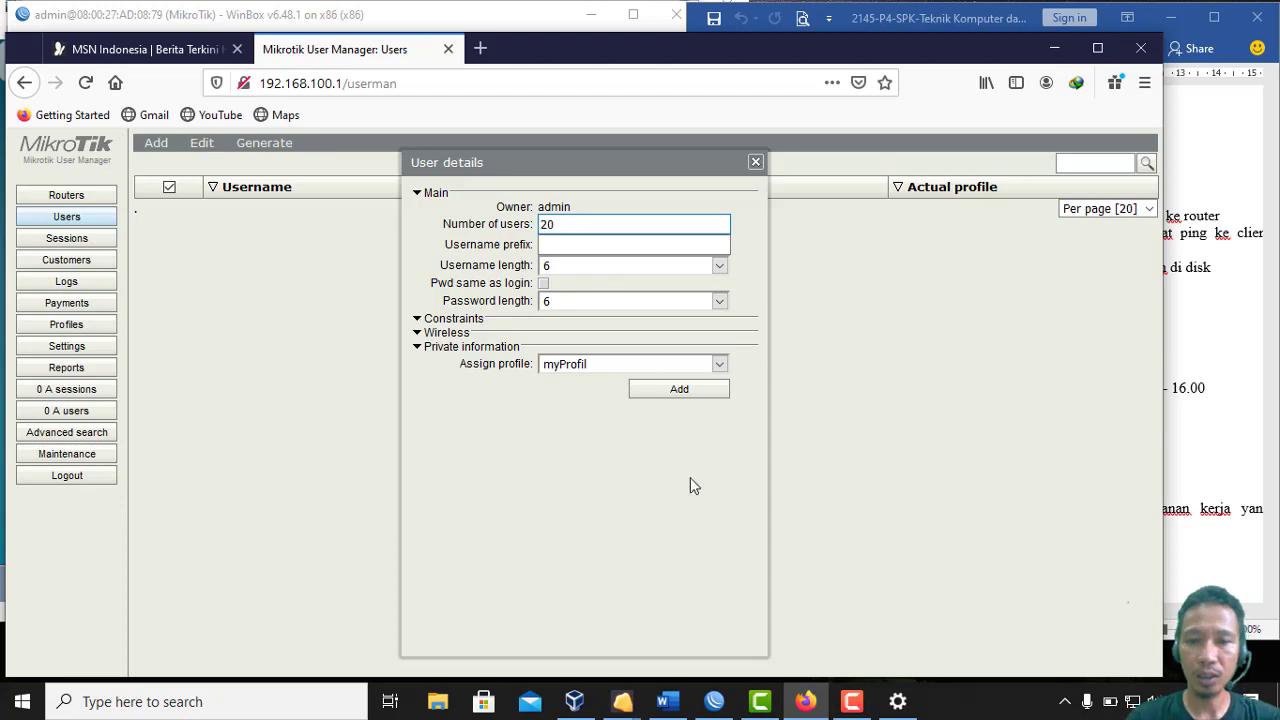
{"action": "left_click", "coordinate": [676, 703]}
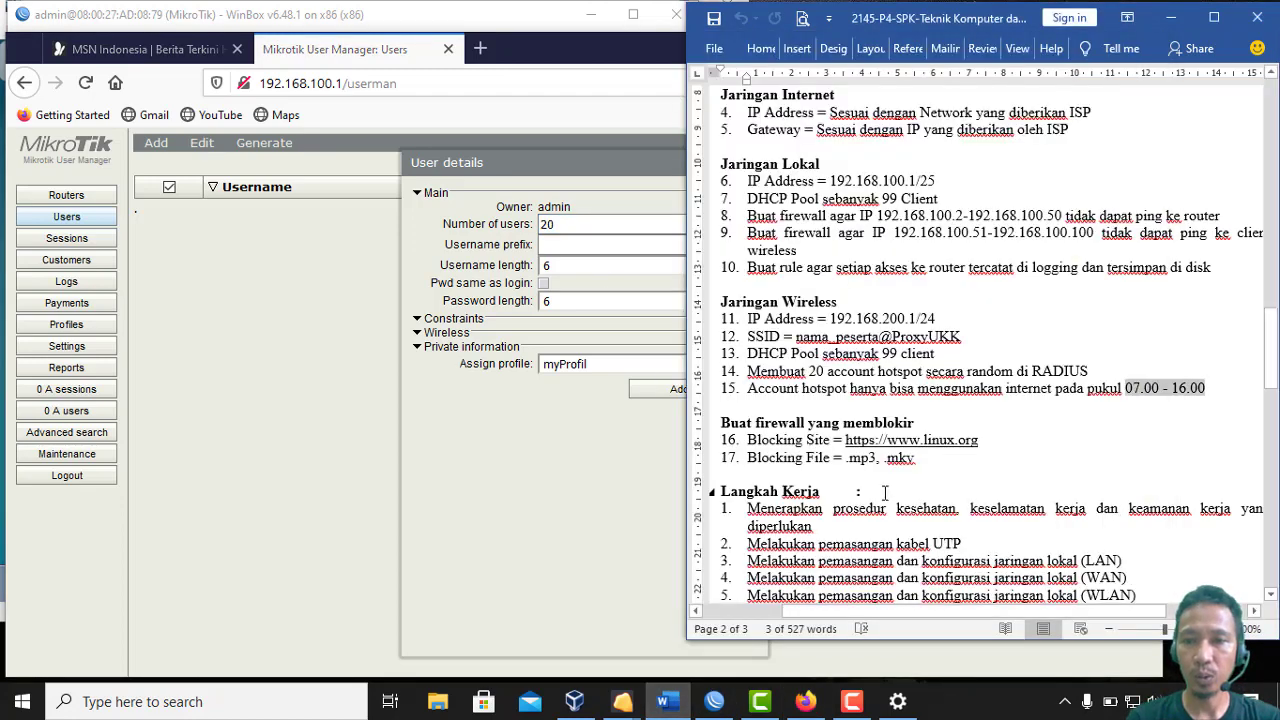
{"action": "left_click", "coordinate": [604, 244]}
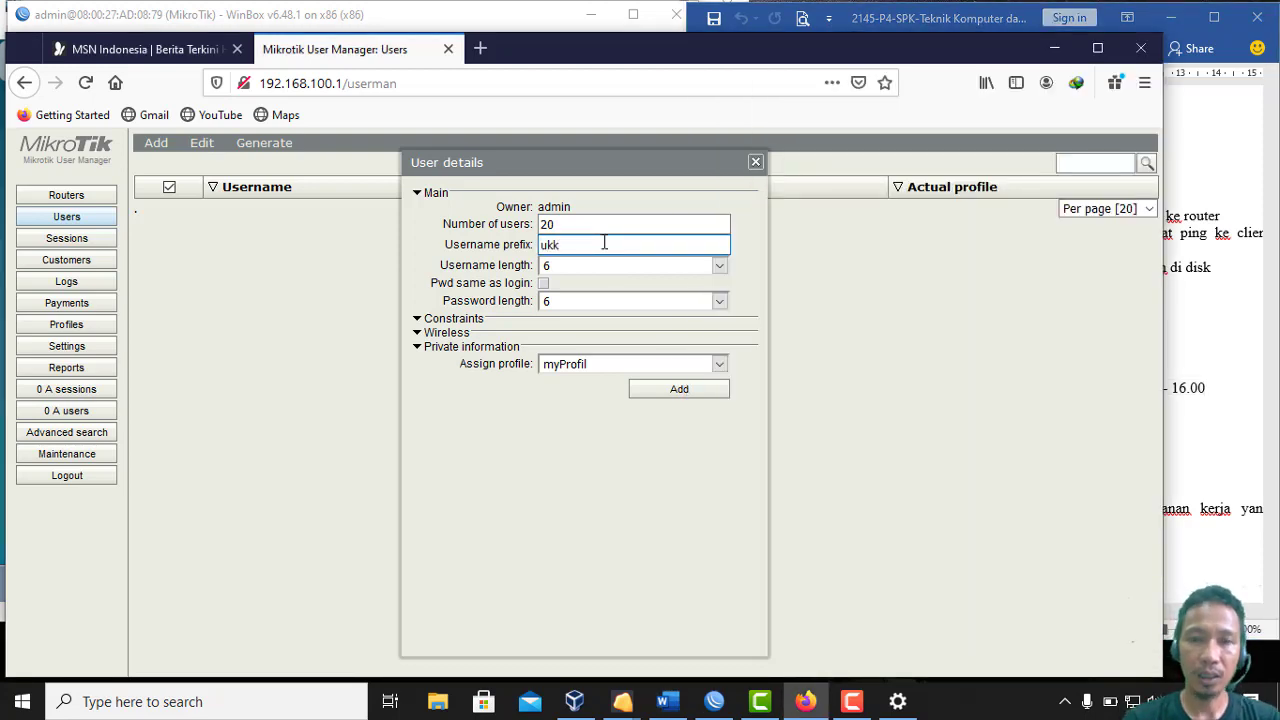
Set username length 4 and password length 5, then generate the accounts
{"action": "left_click", "coordinate": [690, 270]}
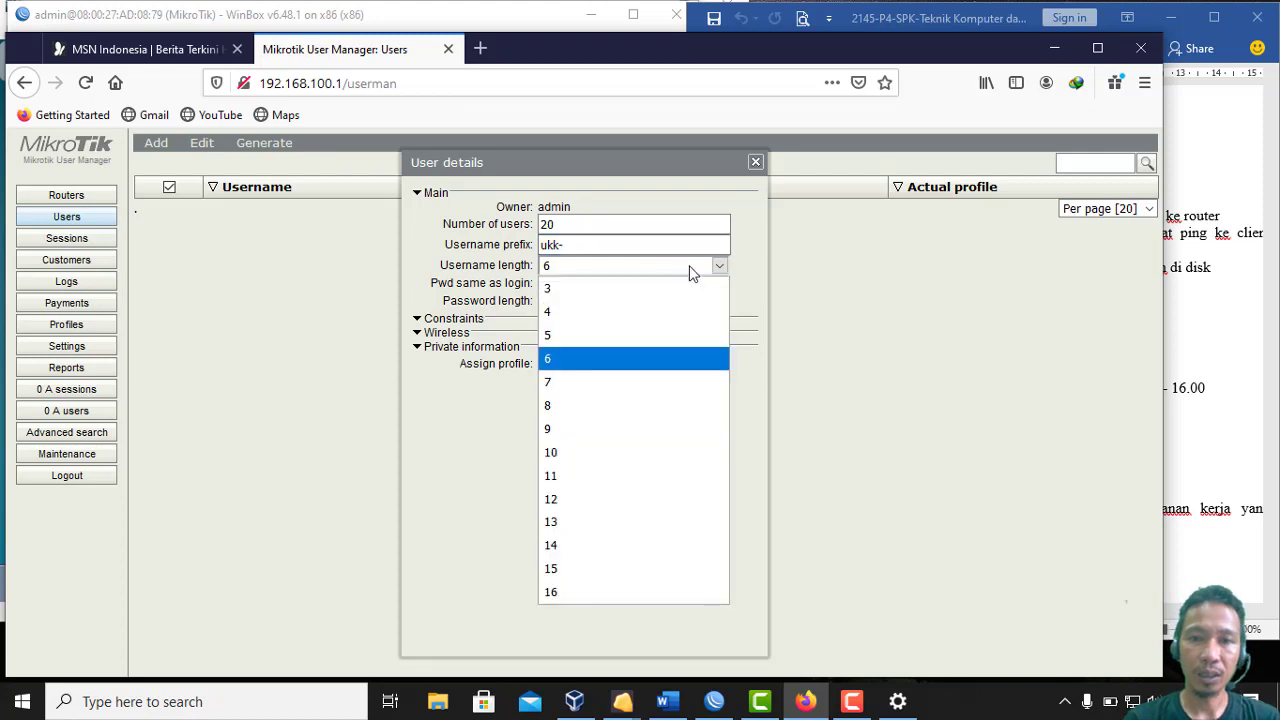
{"action": "left_click", "coordinate": [631, 314]}
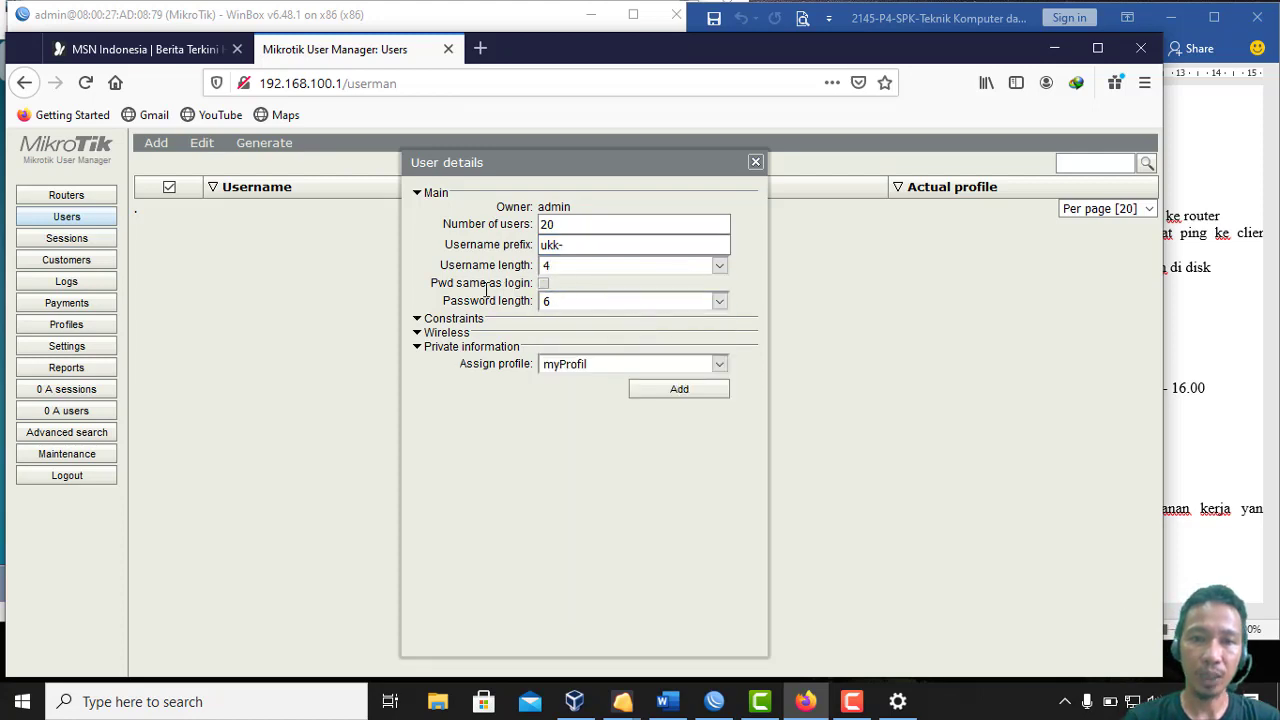
{"action": "left_click", "coordinate": [570, 301]}
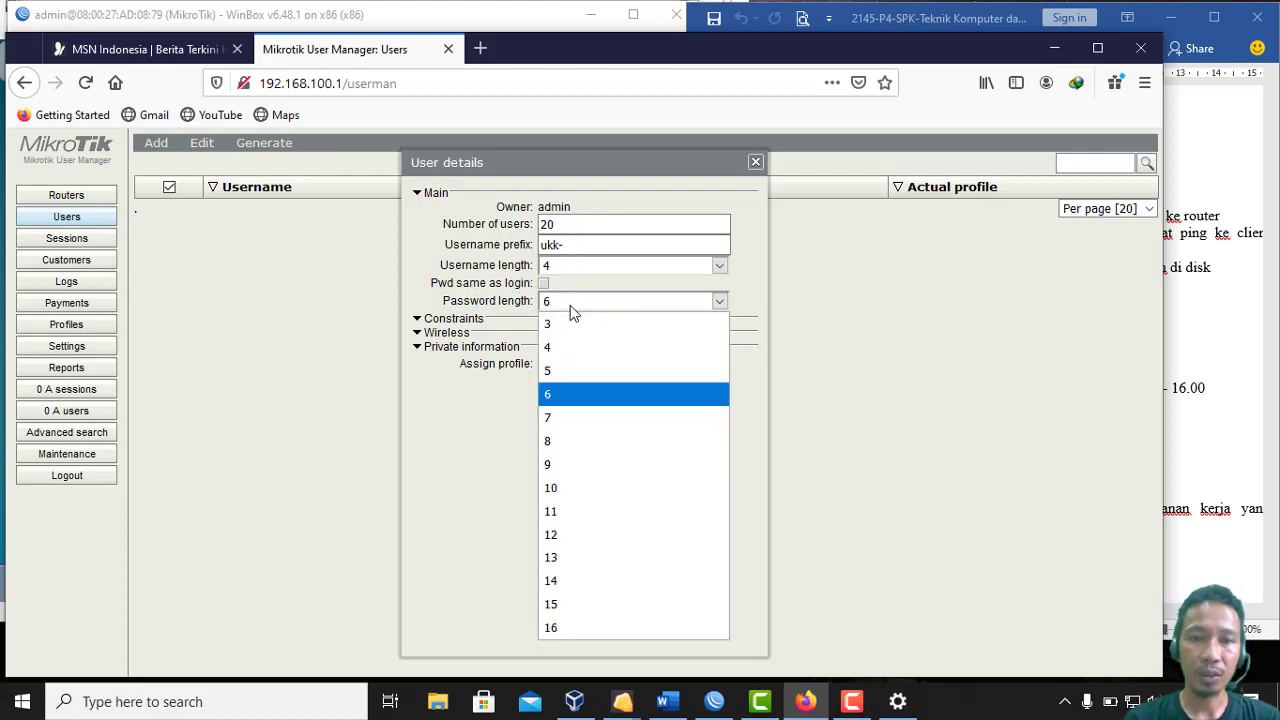
{"action": "left_click", "coordinate": [565, 376]}
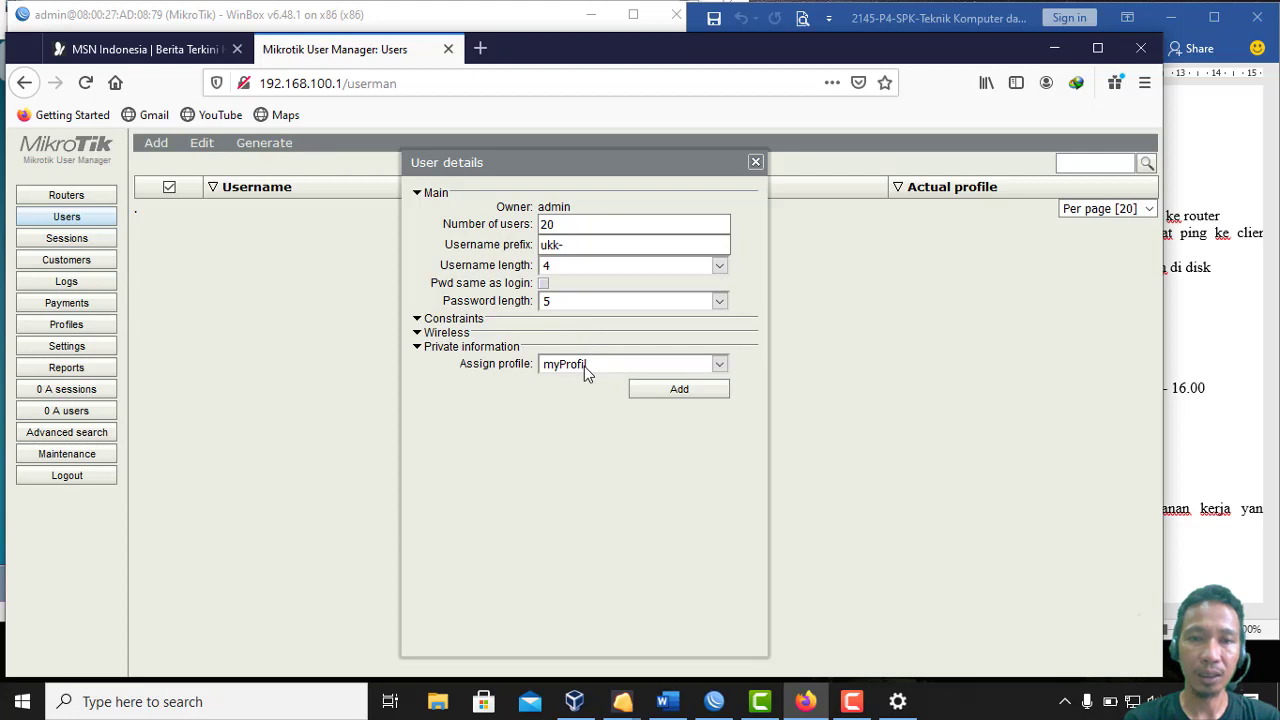
{"action": "left_click", "coordinate": [655, 392]}
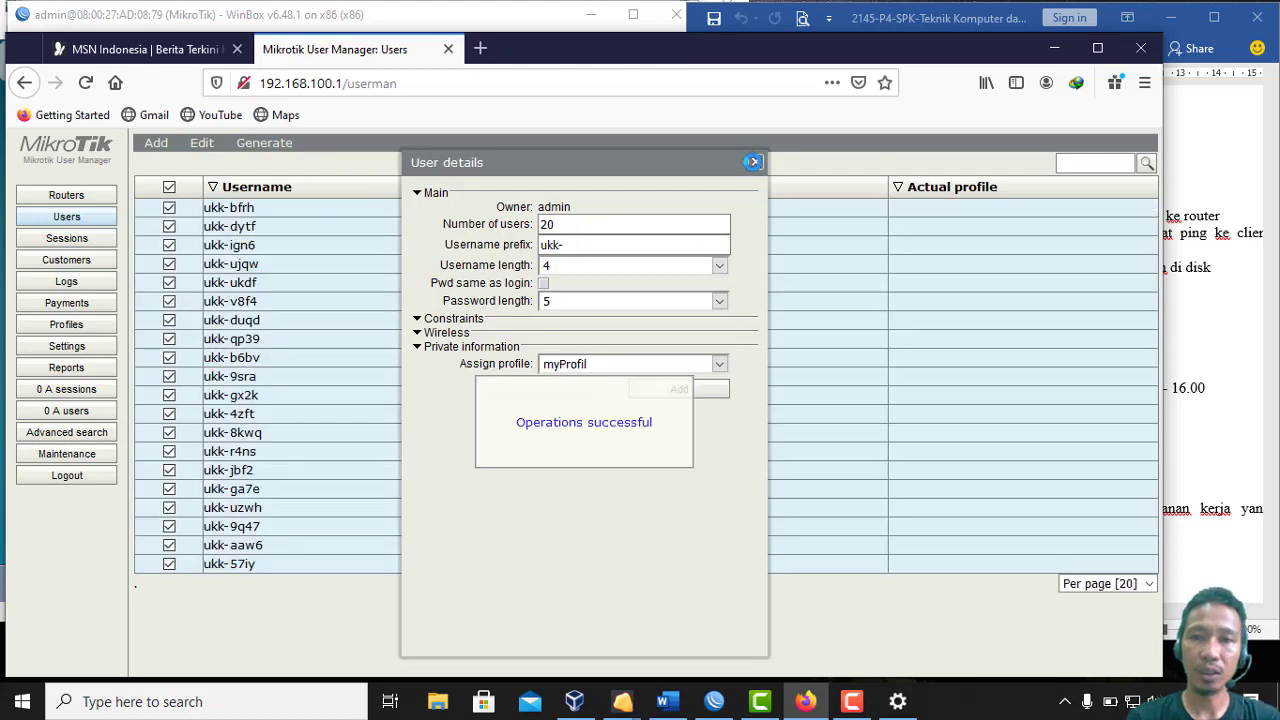
Close the generation window, then inspect and close user ukk-bfrh's details
{"action": "left_click", "coordinate": [753, 162]}
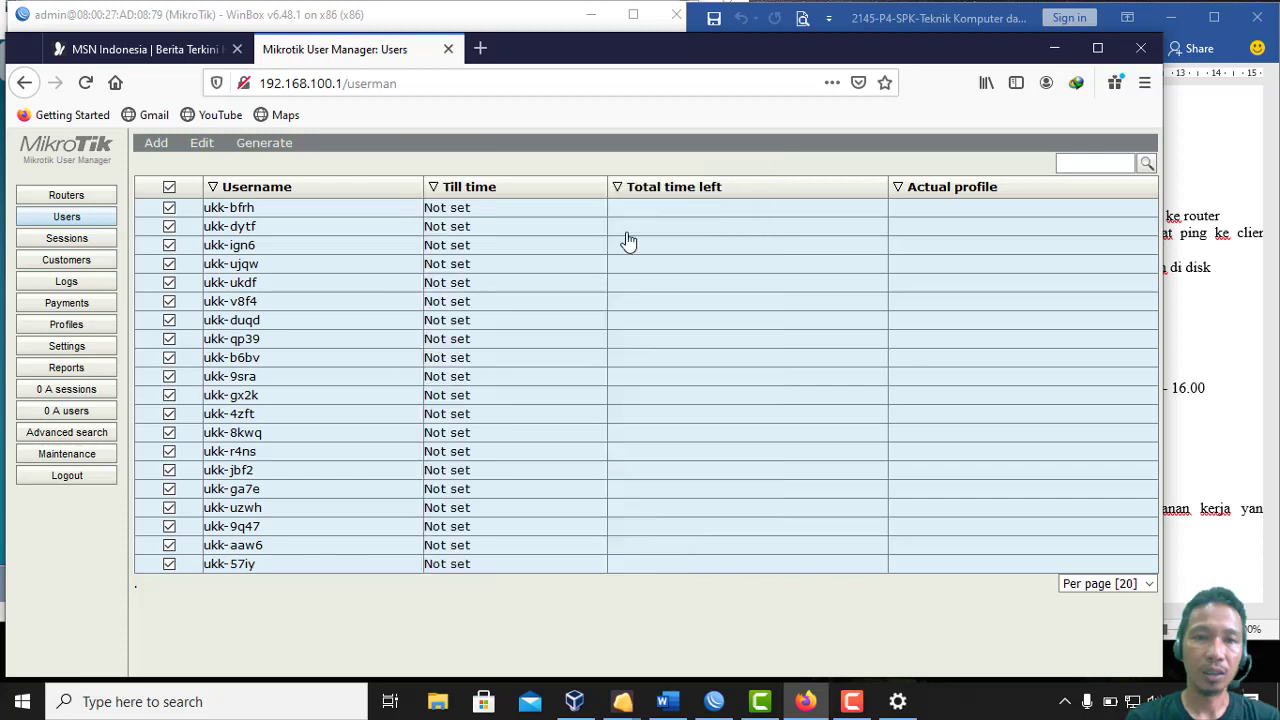
{"action": "left_click", "coordinate": [477, 215]}
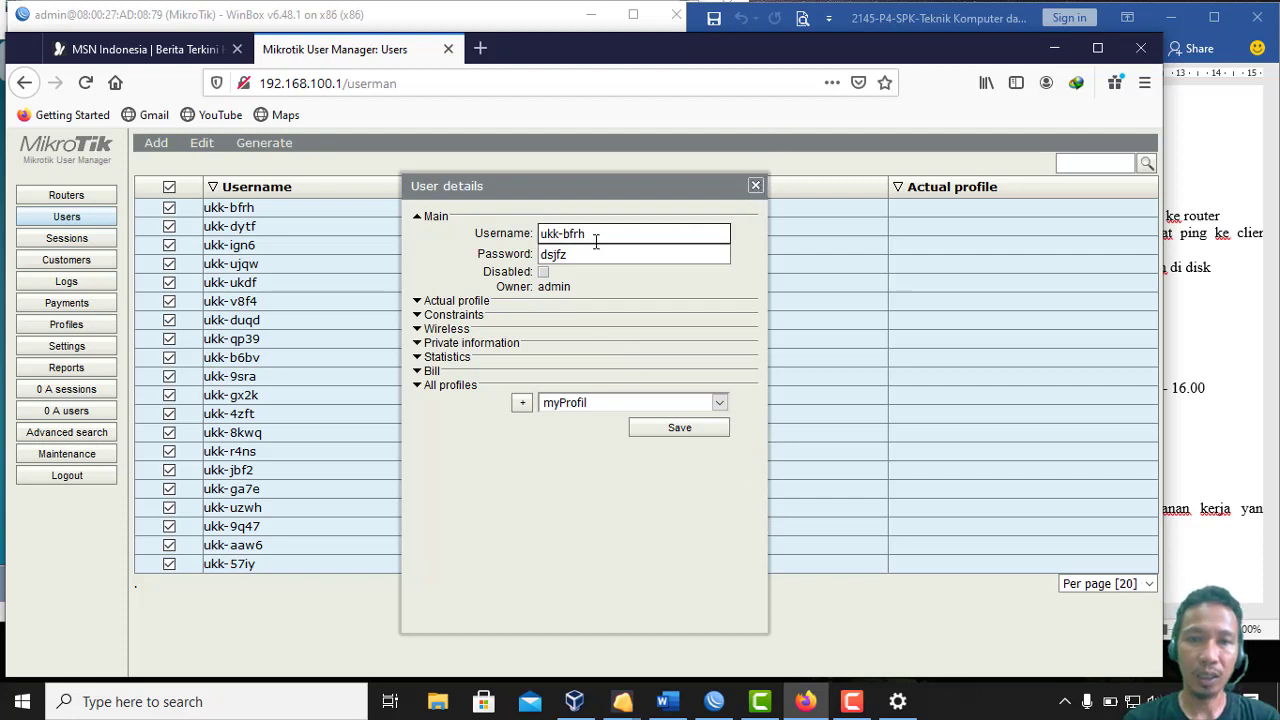
{"action": "left_click", "coordinate": [758, 189]}
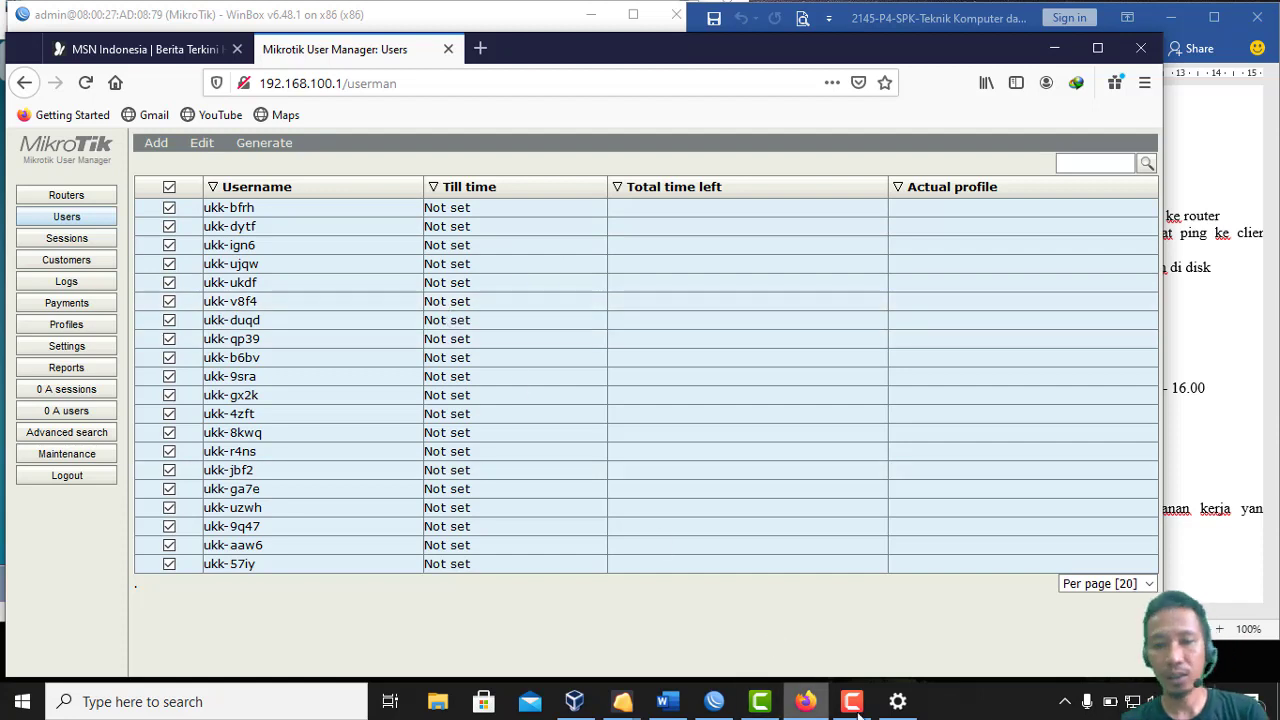
{"action": "mouse_move", "coordinate": [816, 711]}
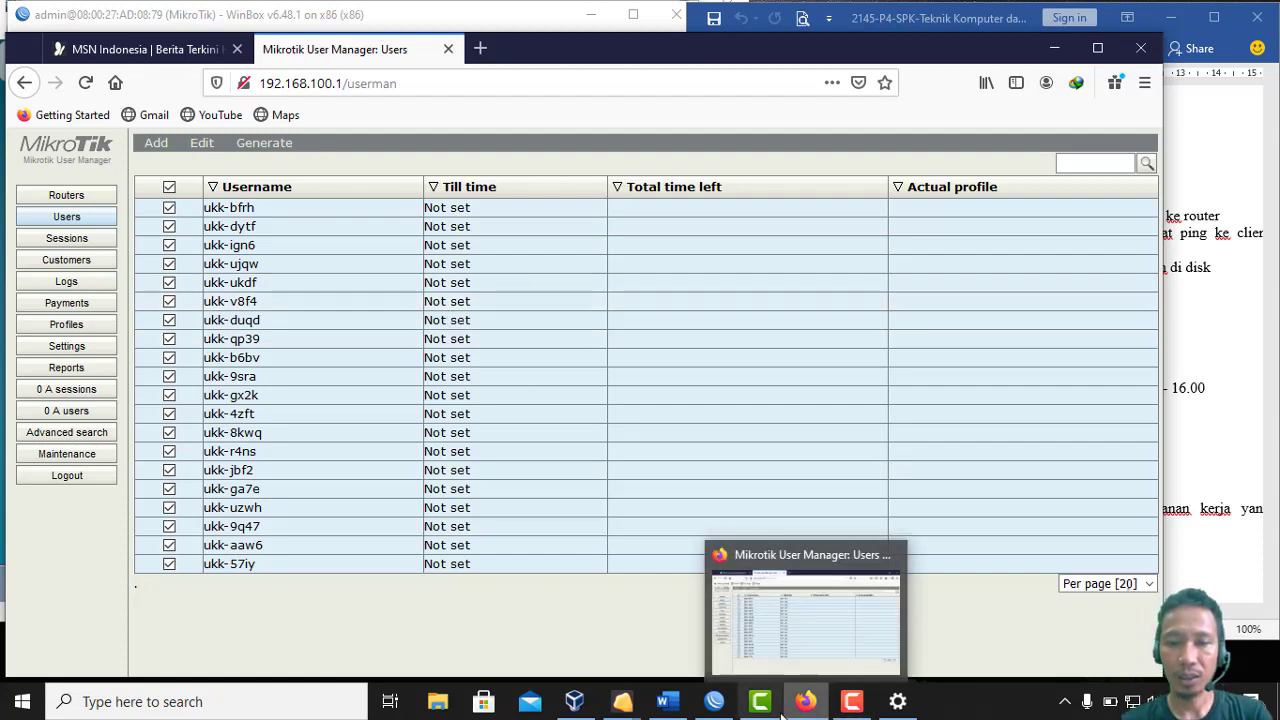
{"action": "left_click", "coordinate": [683, 708]}
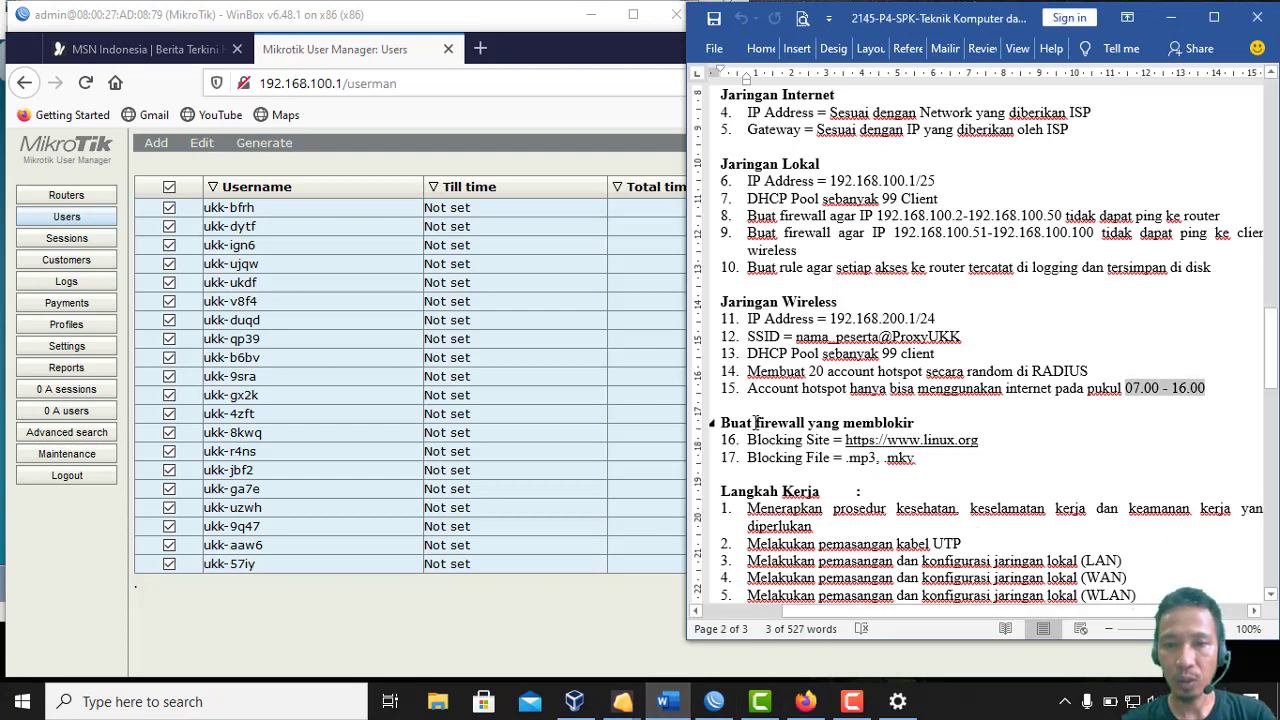
{"action": "left_click_drag", "start_coordinate": [756, 422], "coordinate": [982, 440]}
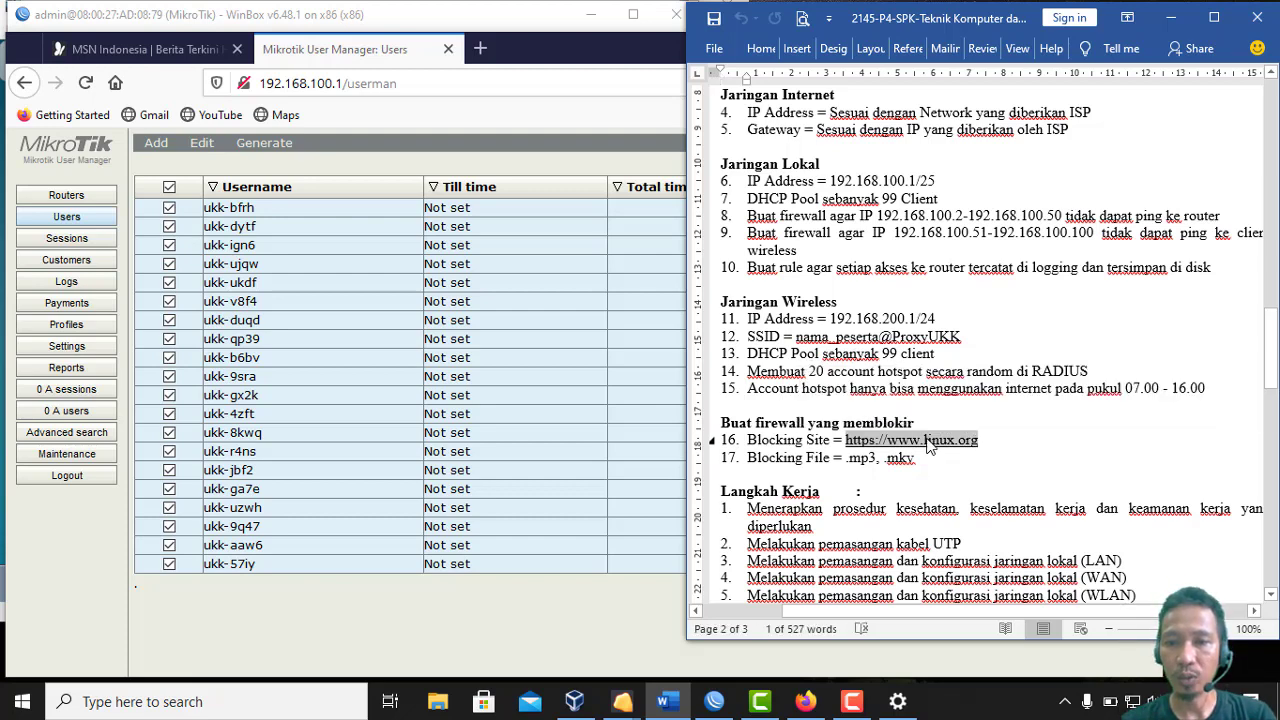
{"action": "right_click", "coordinate": [928, 445]}
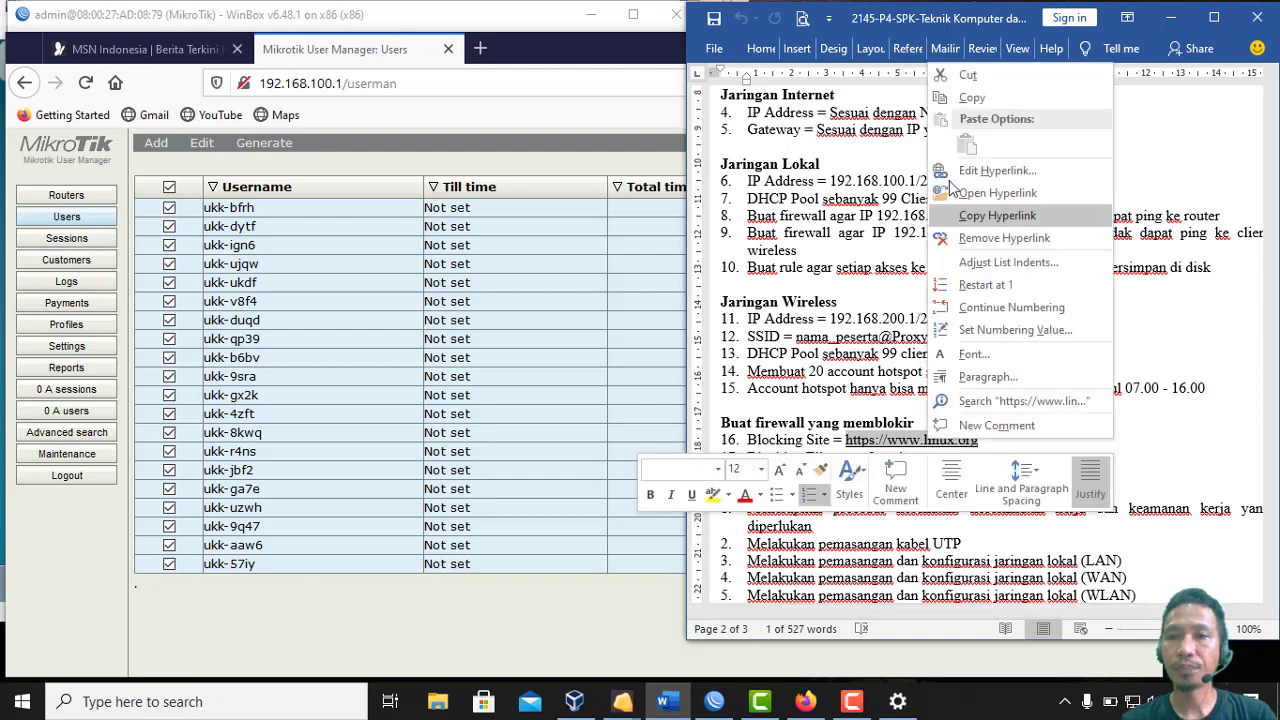
{"action": "left_click", "coordinate": [969, 100]}
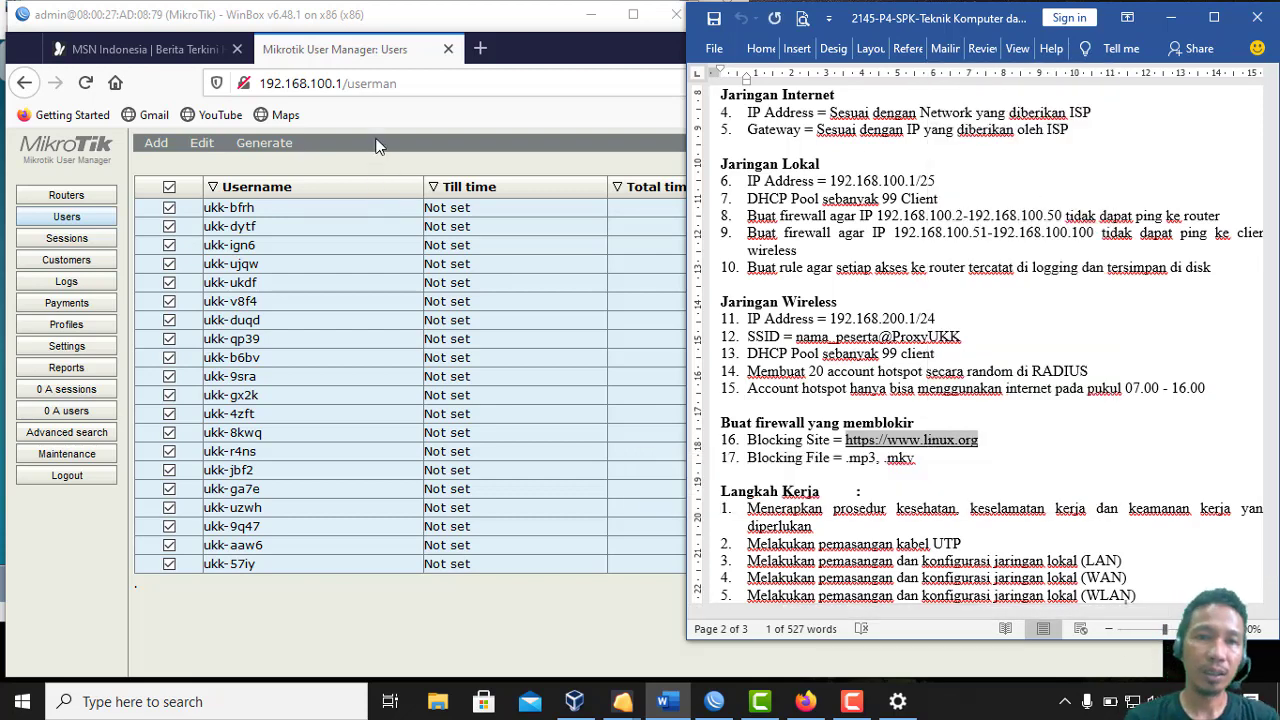
{"action": "left_click", "coordinate": [398, 118]}
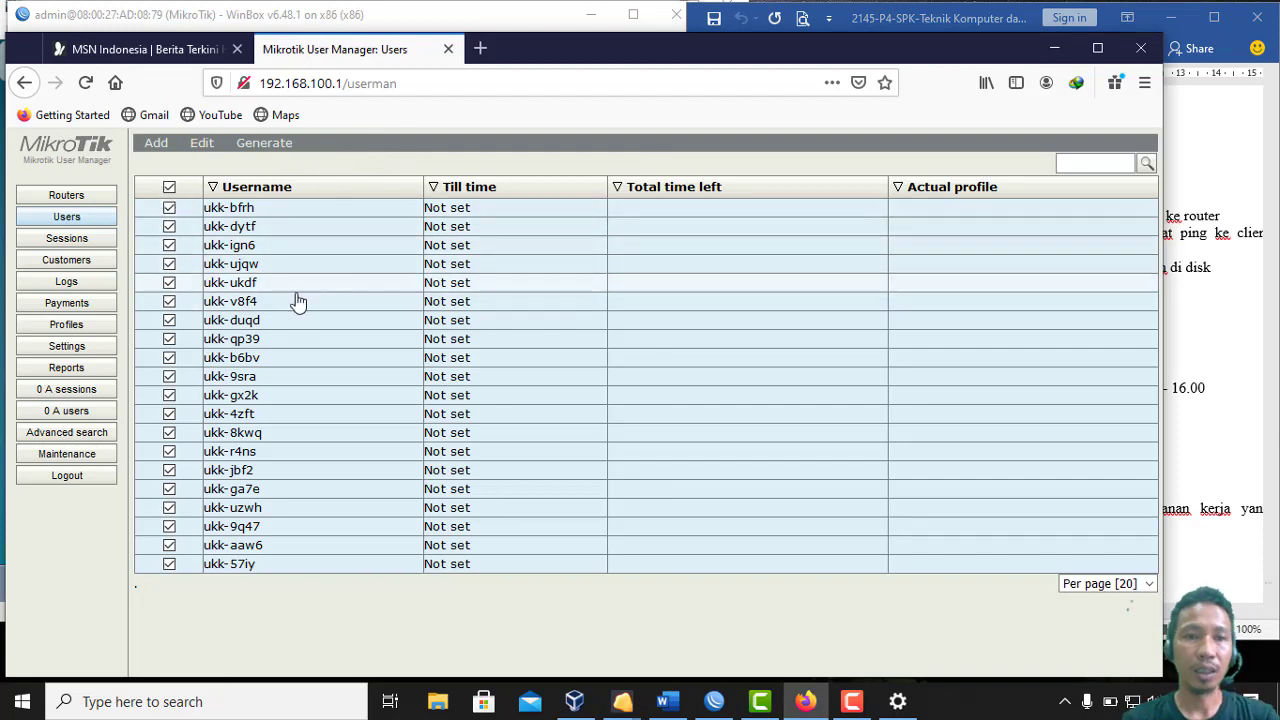
Create a new profile named ProfilTES on the Profiles page
{"action": "left_click", "coordinate": [87, 330]}
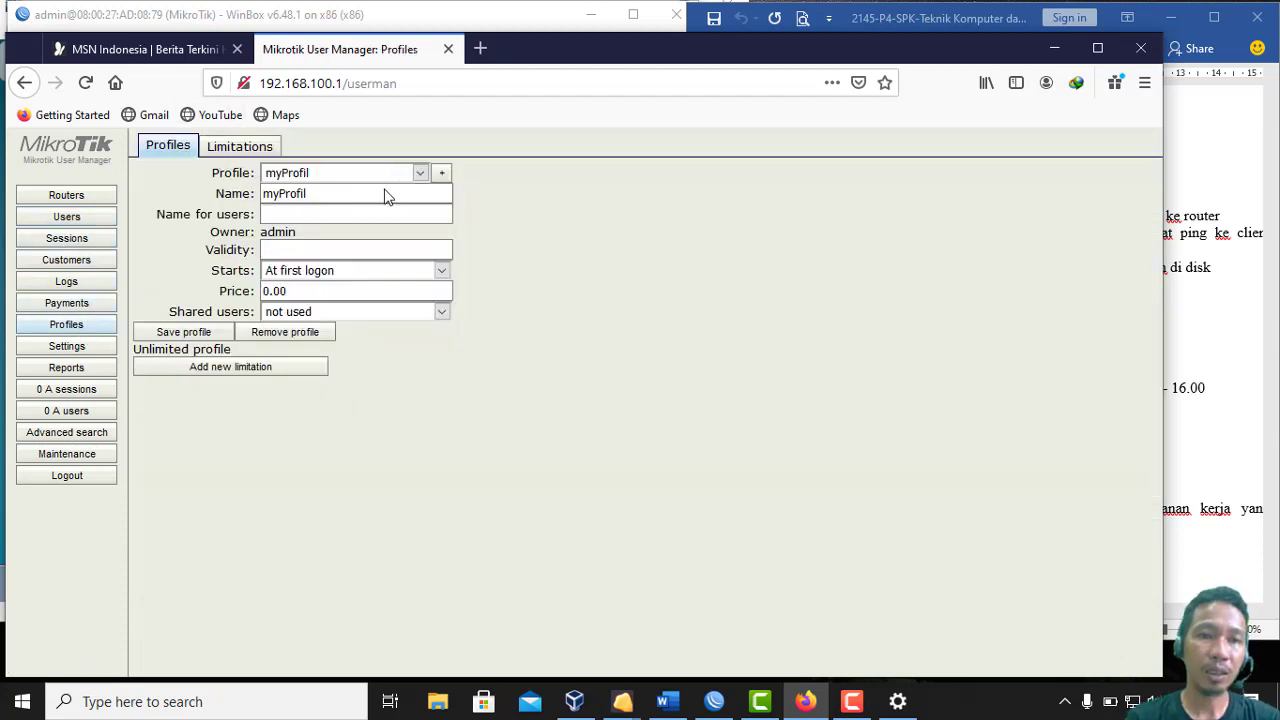
{"action": "left_click", "coordinate": [442, 175]}
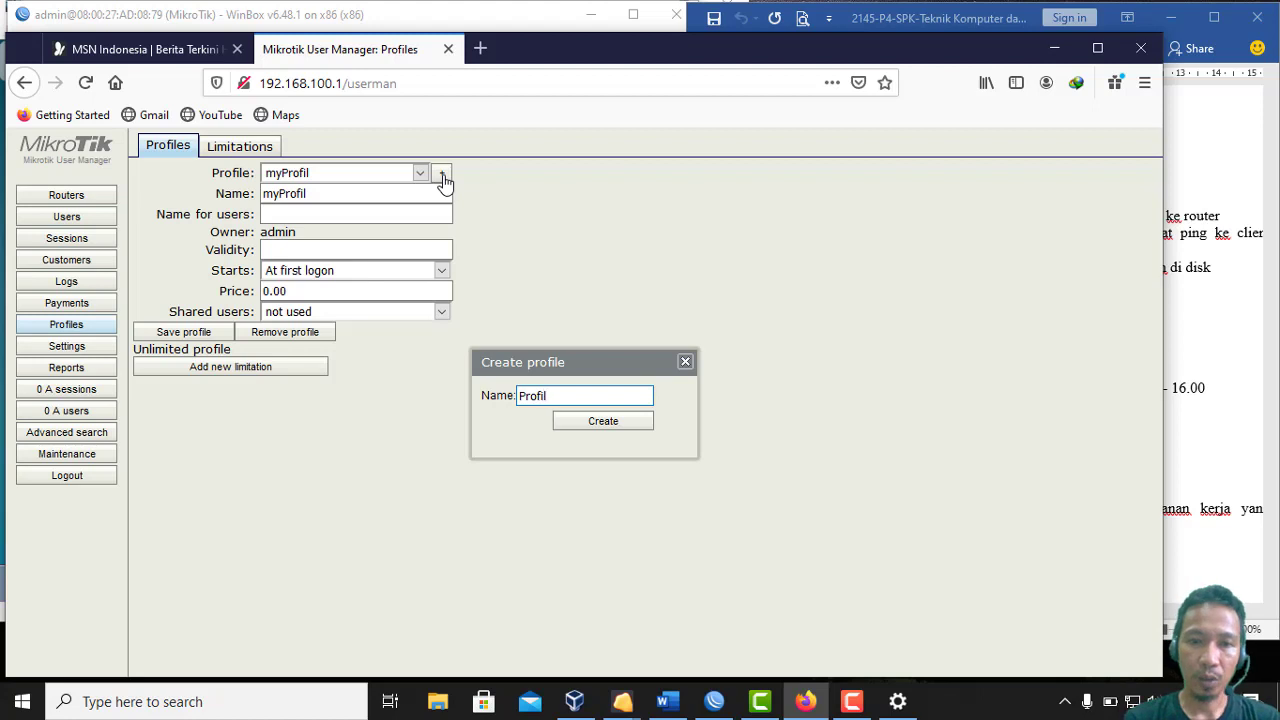
{"action": "type", "text": "Profil-TES"}
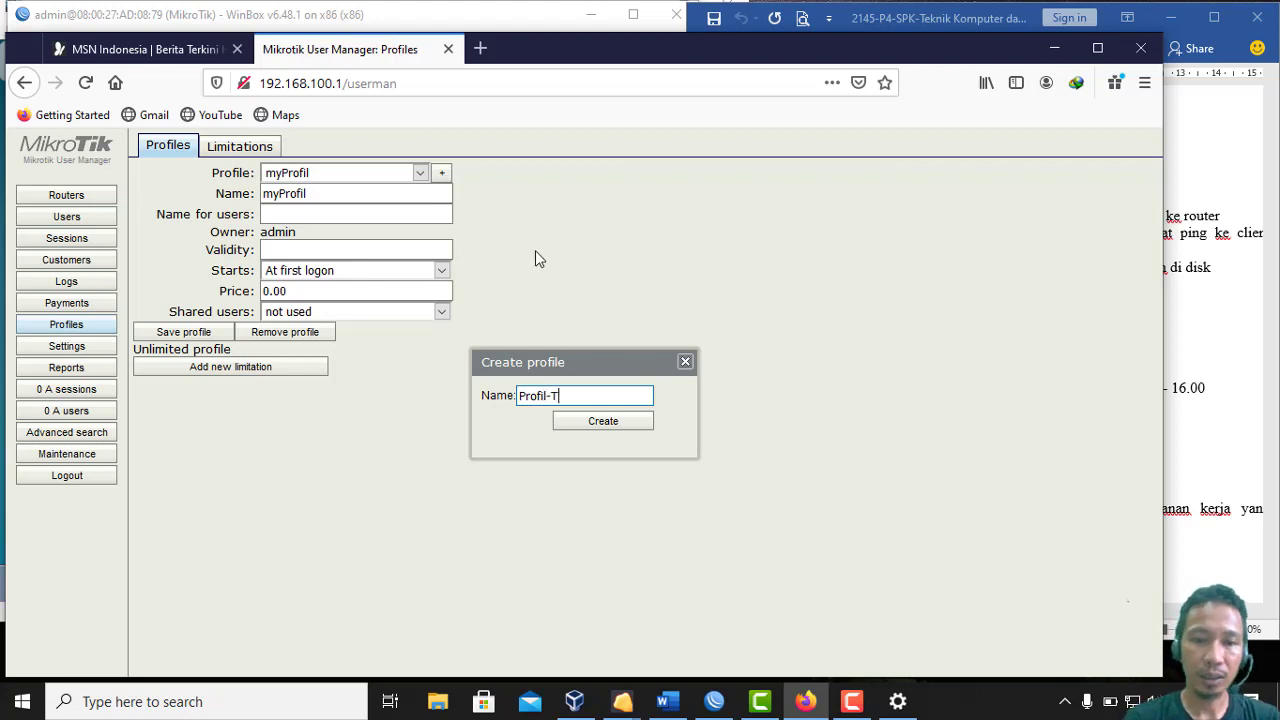
{"action": "key", "text": "Left"}
{"action": "key", "text": "Left"}
{"action": "key", "text": "Left"}
{"action": "key", "text": "BackSpace"}
{"action": "left_click", "coordinate": [603, 421]}
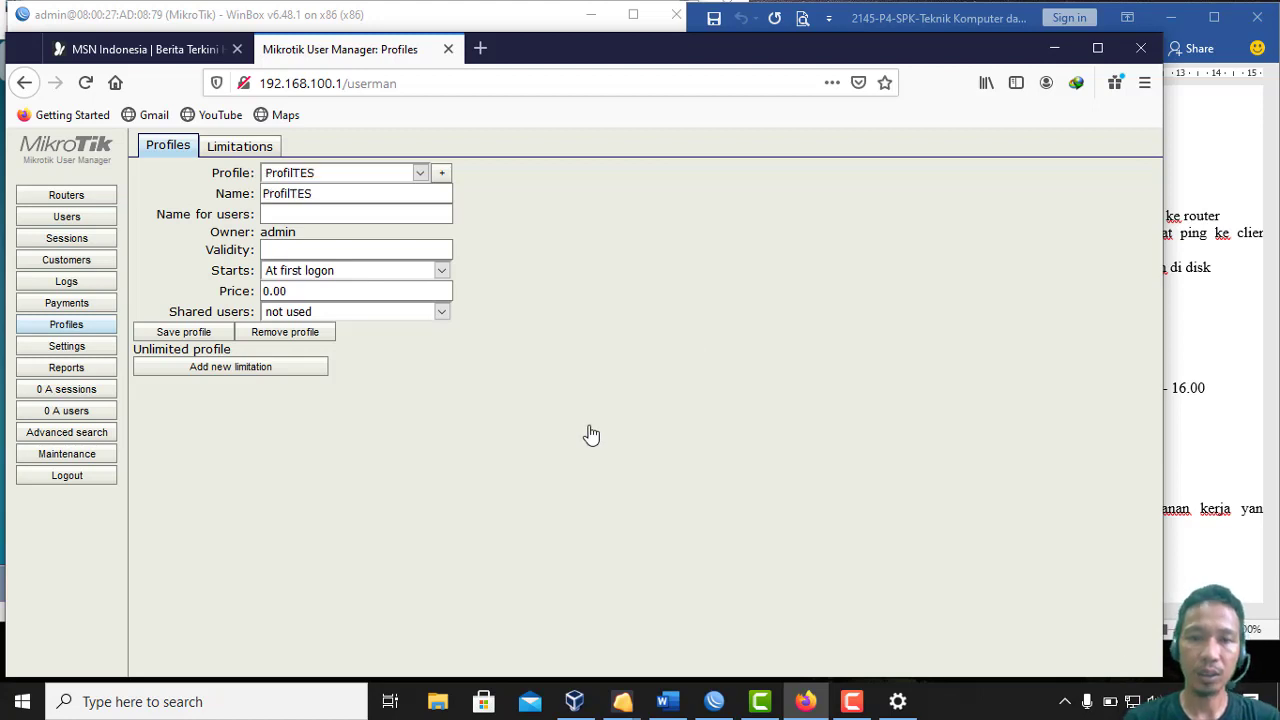
Cancel a new limitation for ProfilTES without adding it, then close the MSN Indonesia tab
{"action": "left_click", "coordinate": [281, 370]}
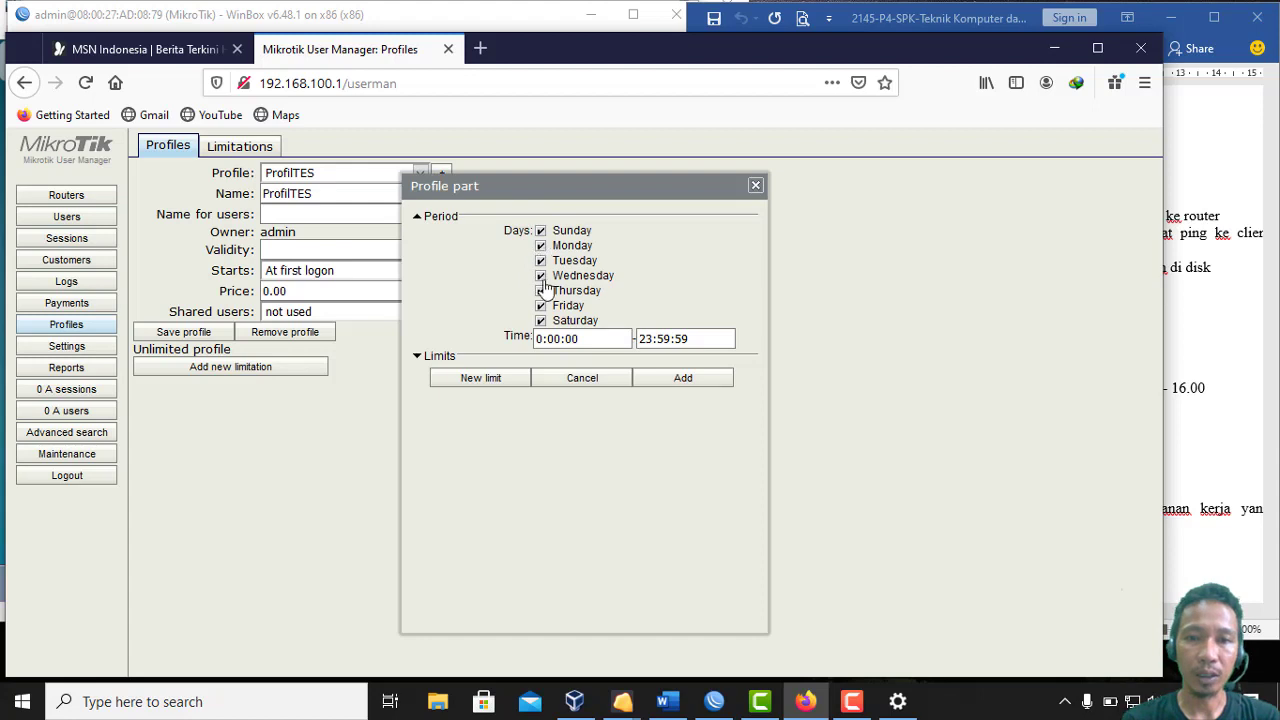
{"action": "left_click", "coordinate": [756, 187]}
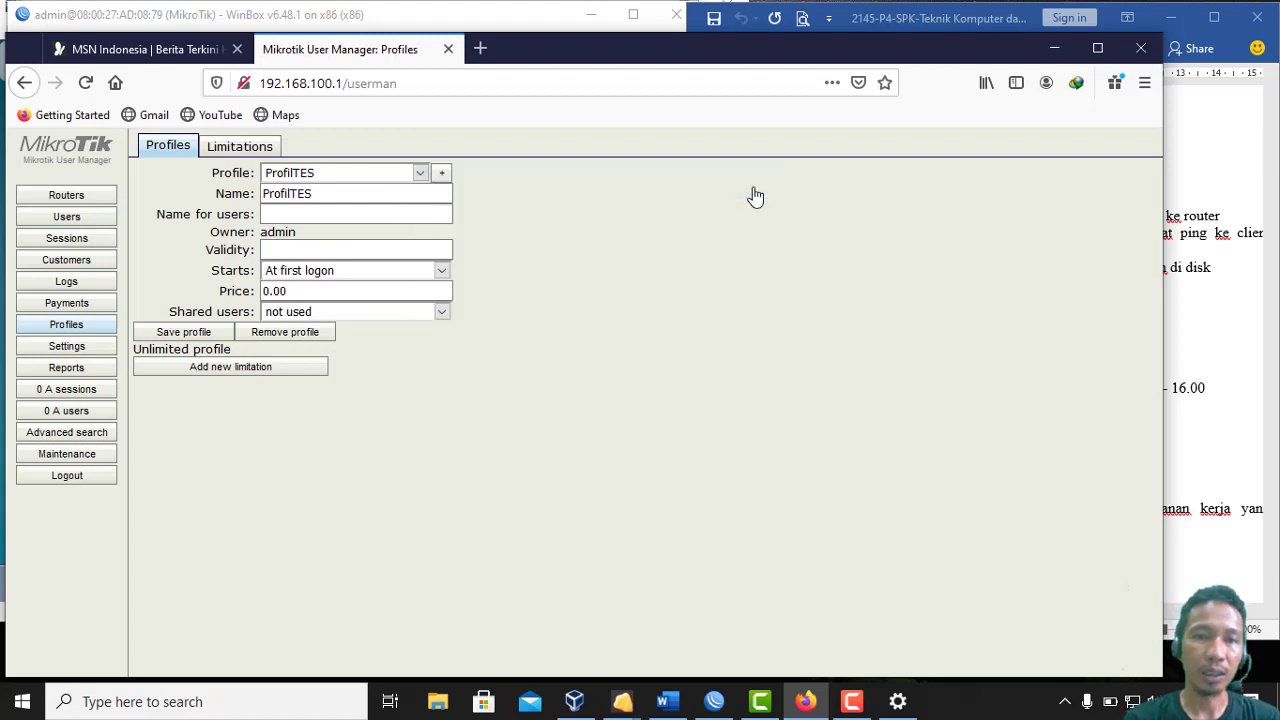
{"action": "left_click", "coordinate": [367, 217]}
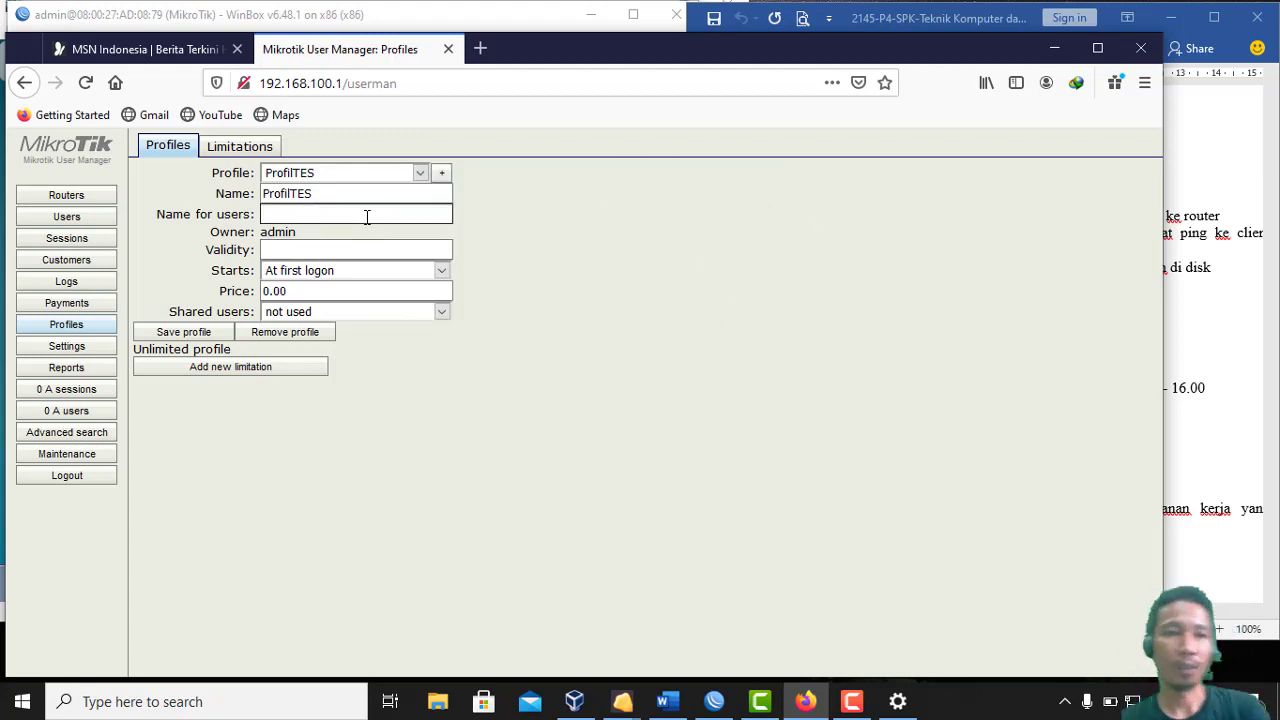
{"action": "left_click", "coordinate": [188, 58]}
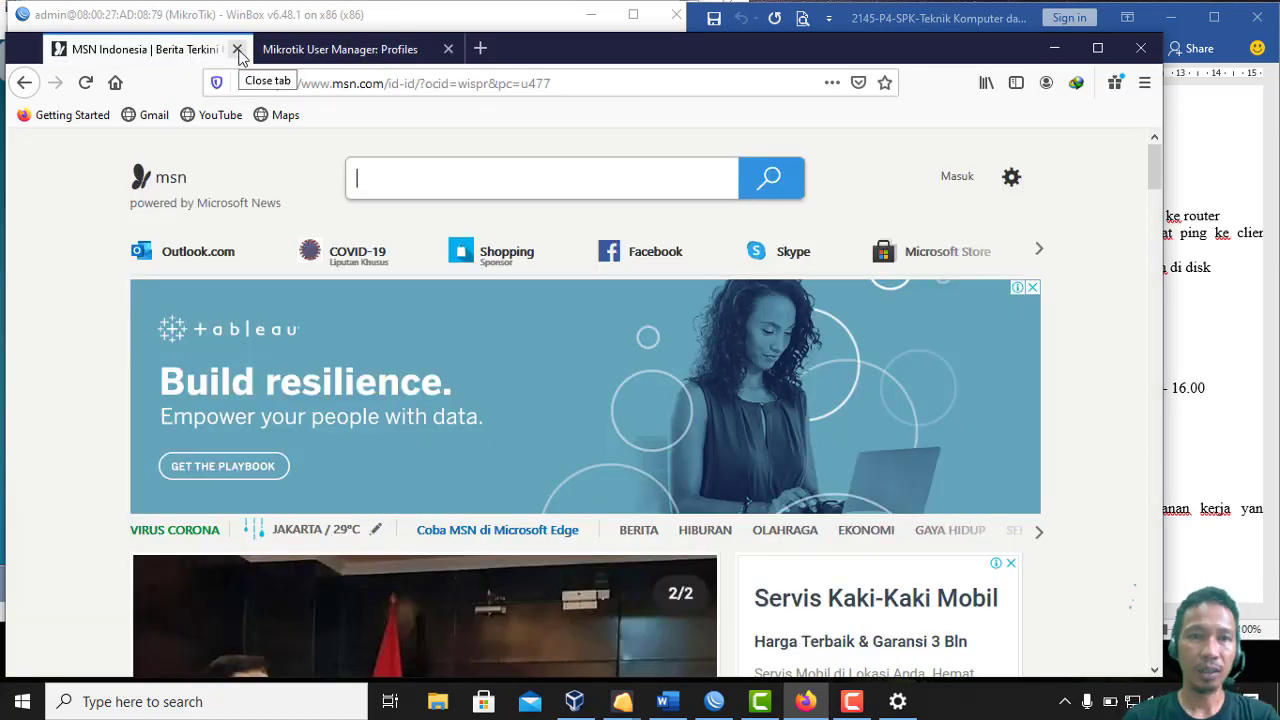
{"action": "left_click", "coordinate": [238, 50]}
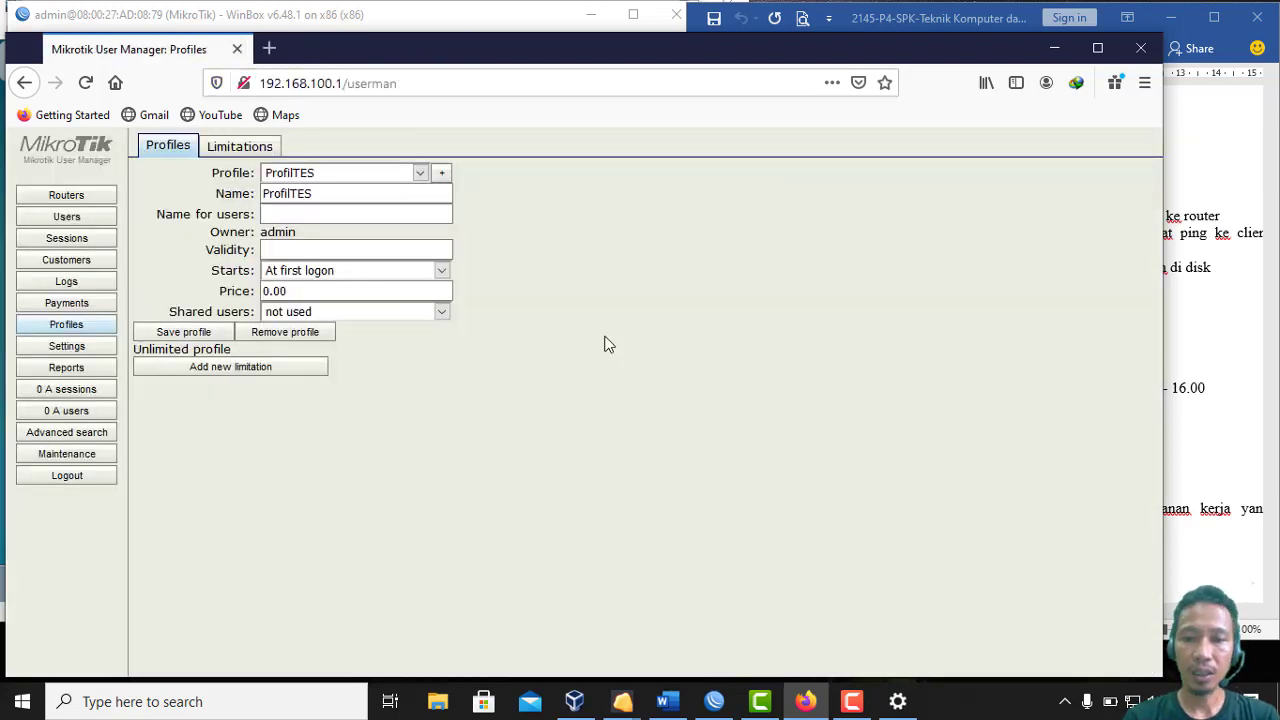
{"action": "left_click", "coordinate": [623, 703]}
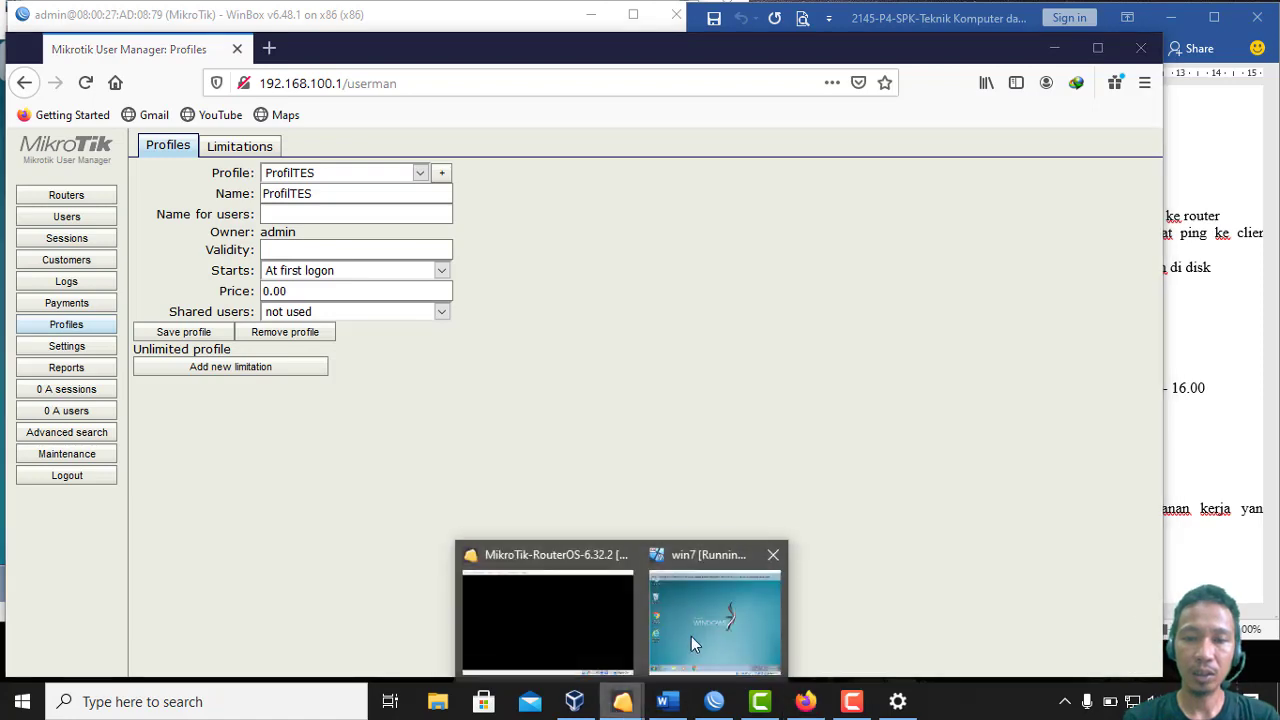
In the Windows 7 VM, log in to 192.168.100.1/userman as admin in Chrome, then close Chrome
{"action": "left_click", "coordinate": [692, 635]}
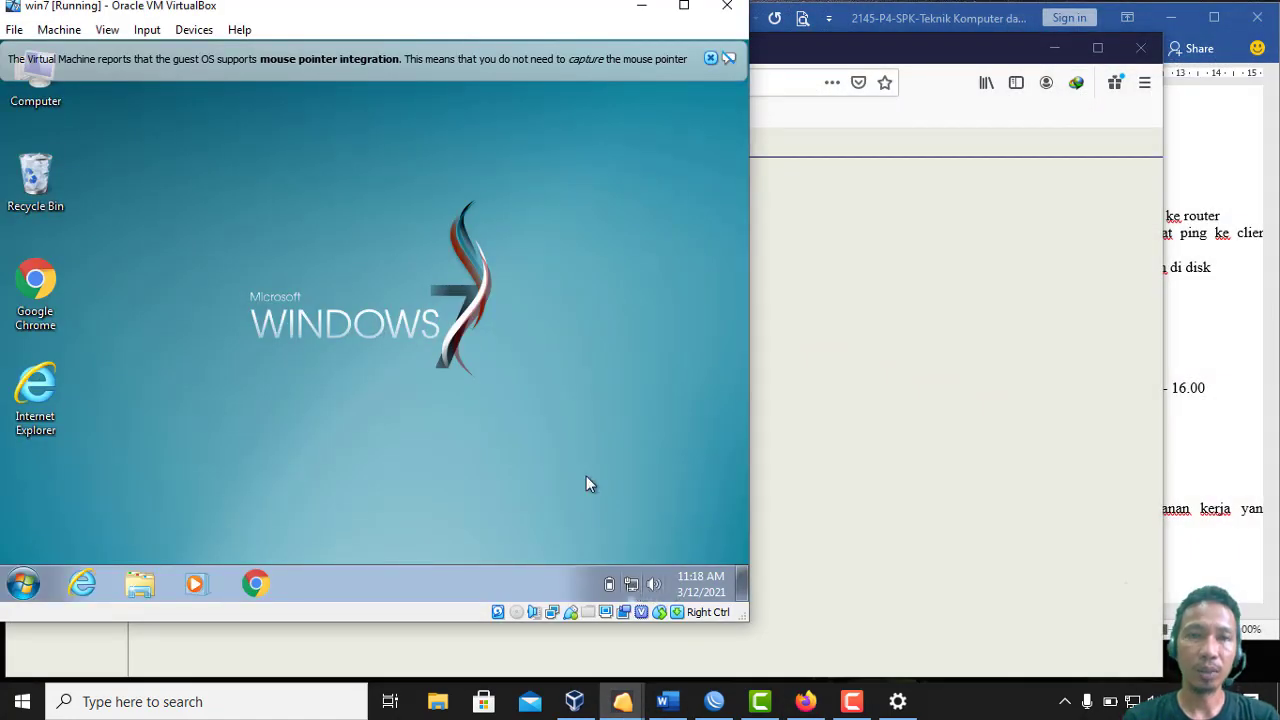
{"action": "left_click", "coordinate": [711, 59]}
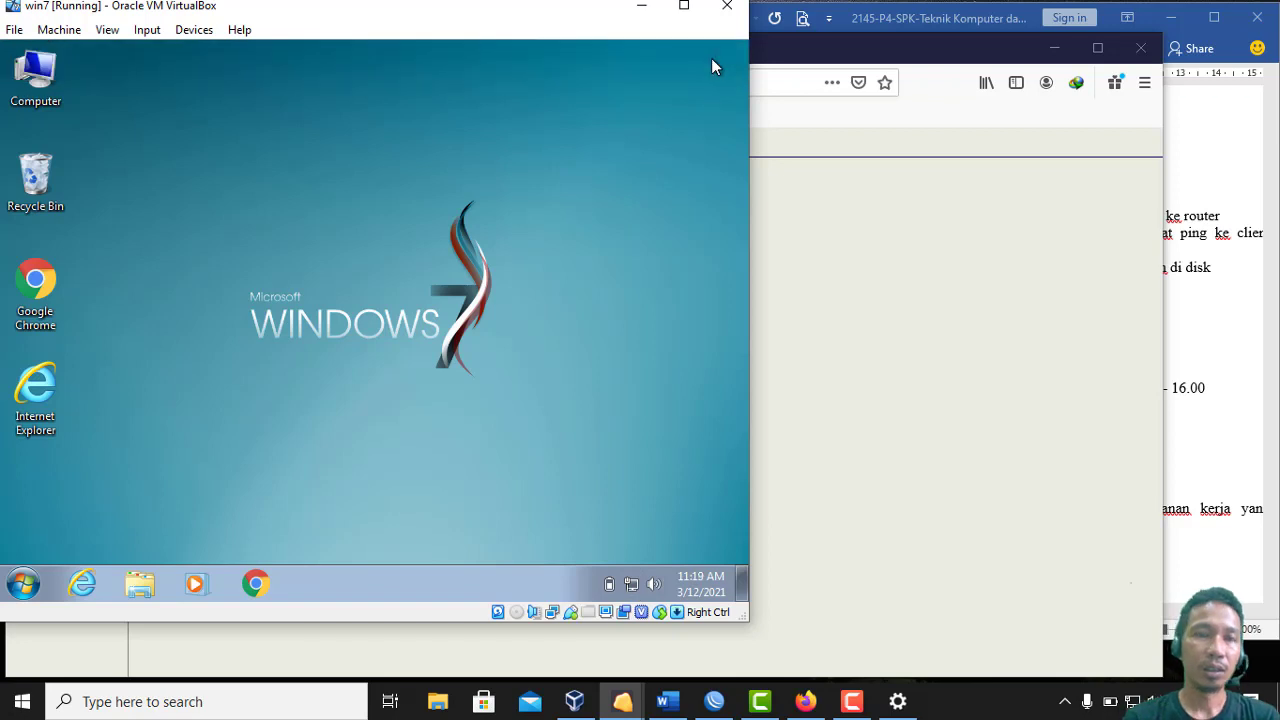
{"action": "left_click", "coordinate": [256, 586]}
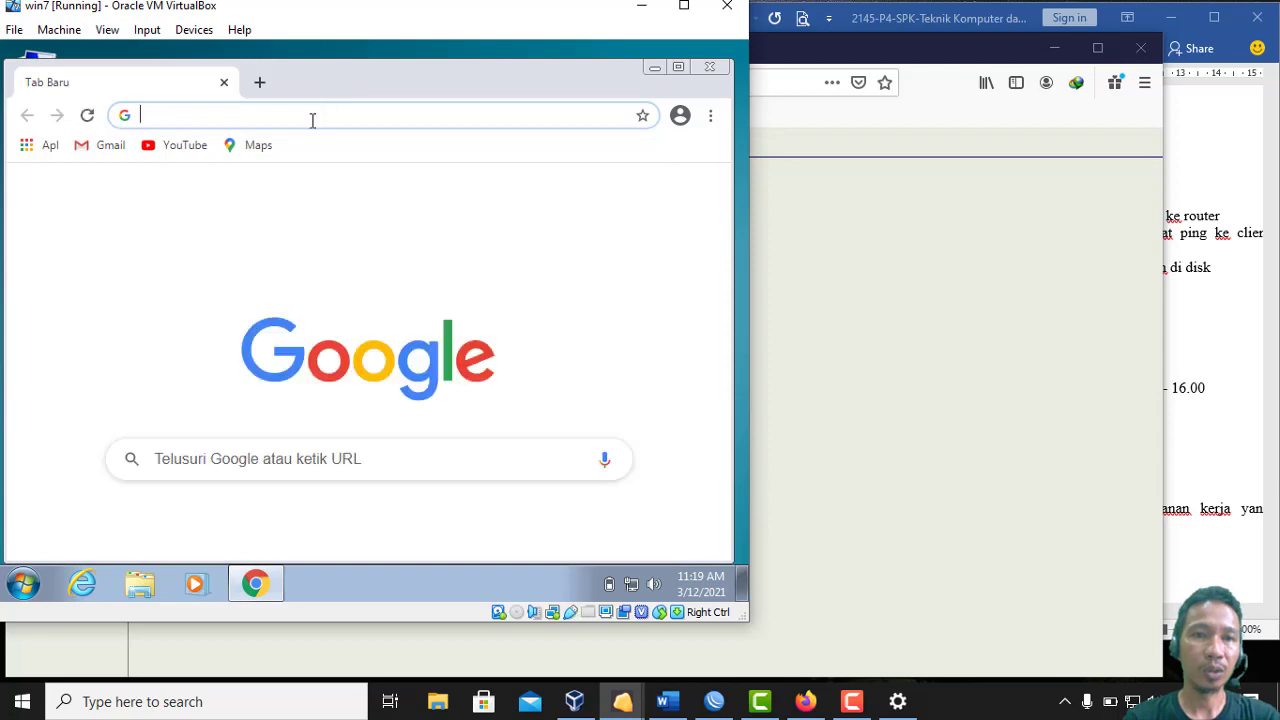
{"action": "left_click", "coordinate": [312, 120]}
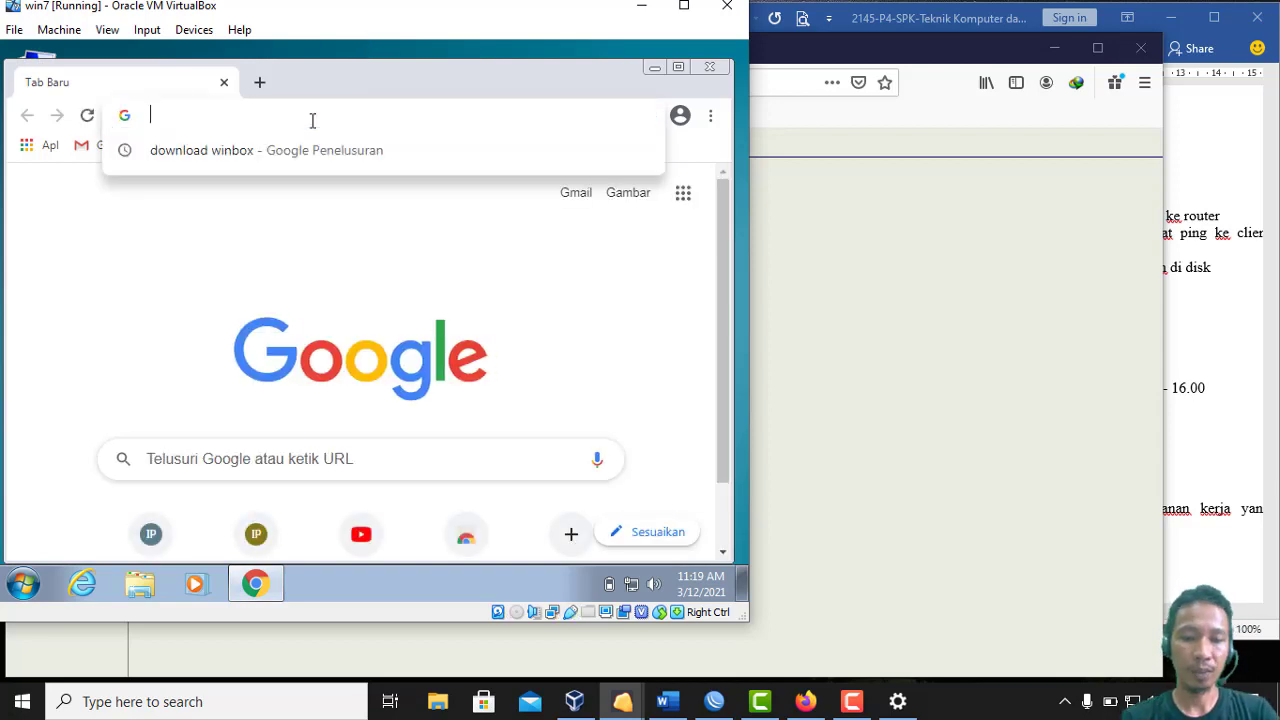
{"action": "type", "text": "192.168.100.1/userman"}
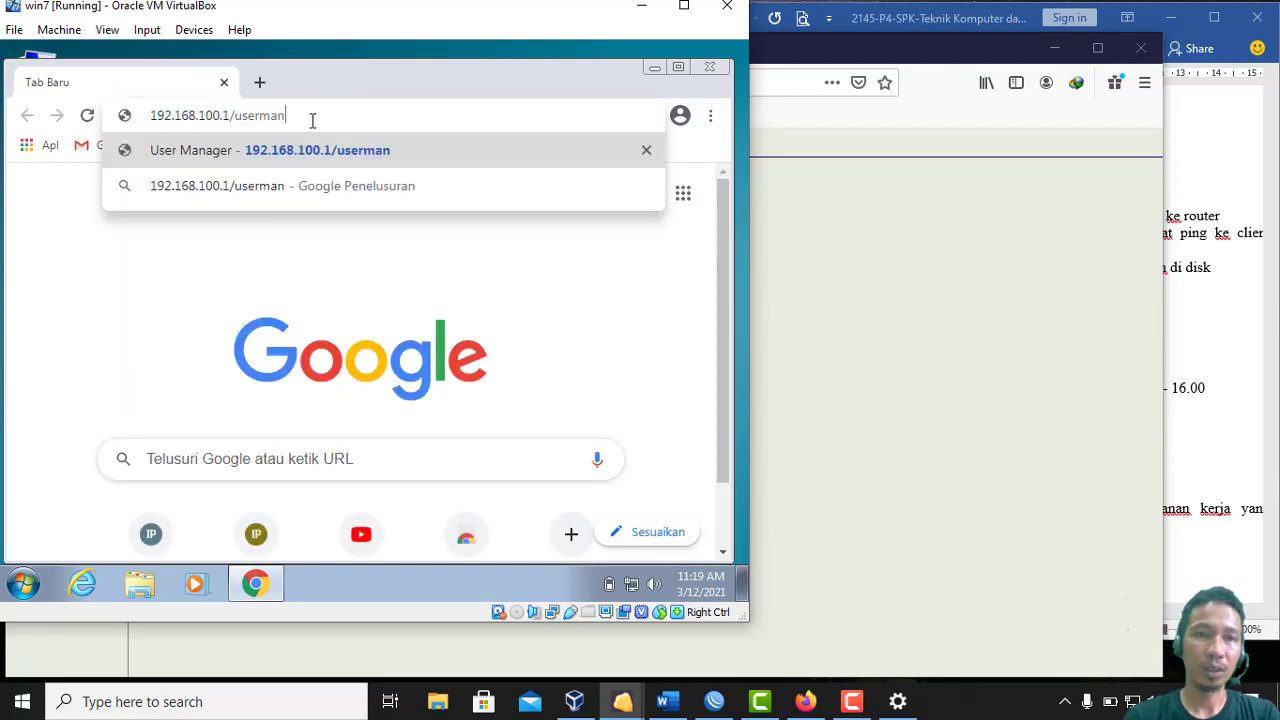
{"action": "key", "text": "Return"}
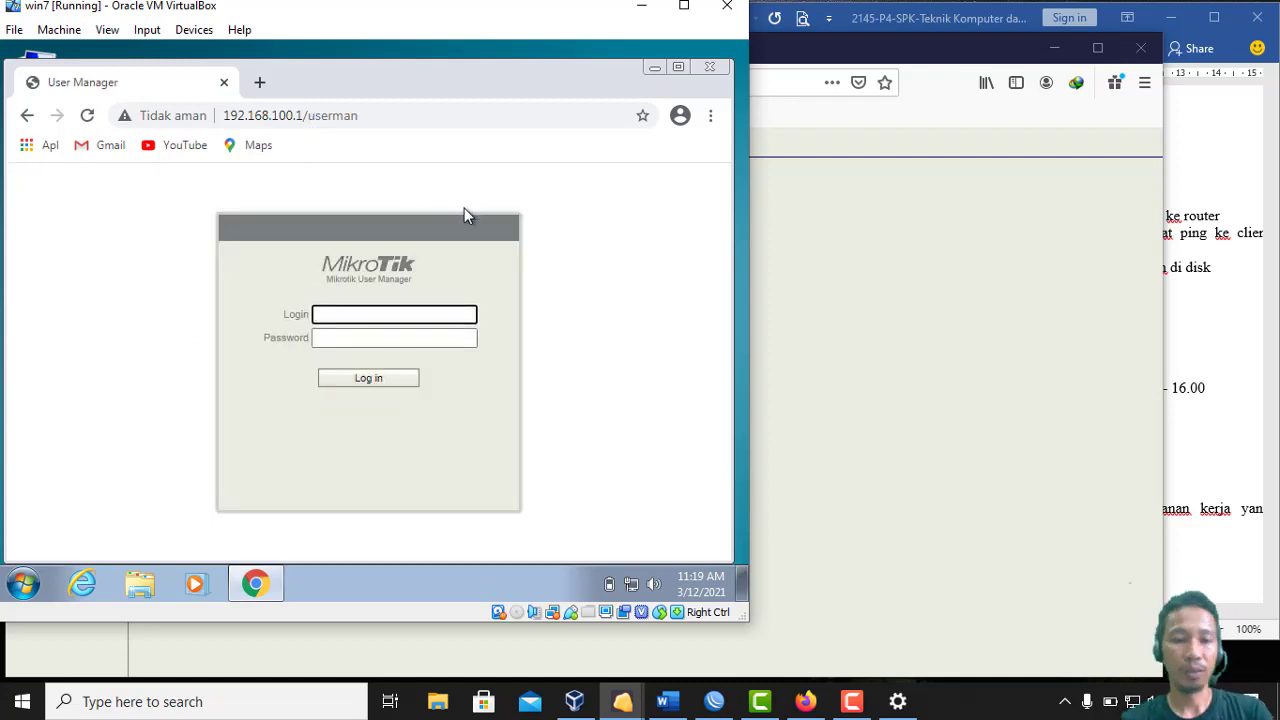
{"action": "type", "text": "admin"}
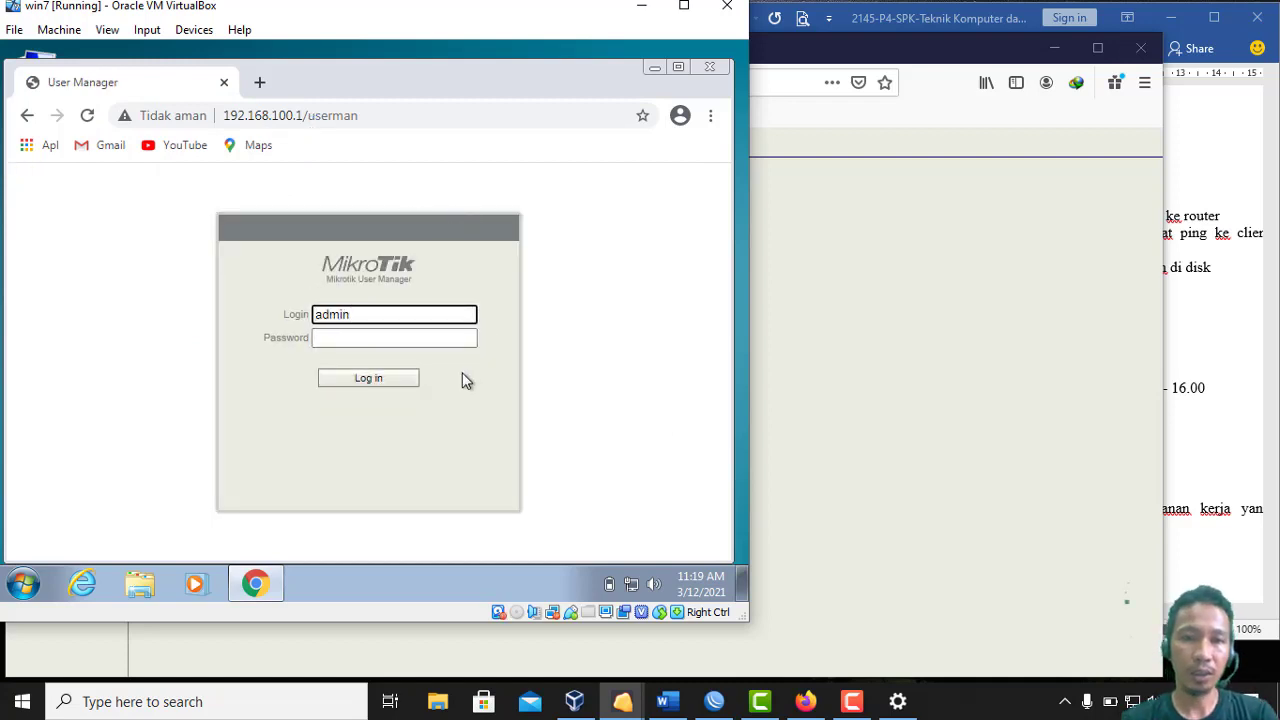
{"action": "left_click", "coordinate": [404, 388]}
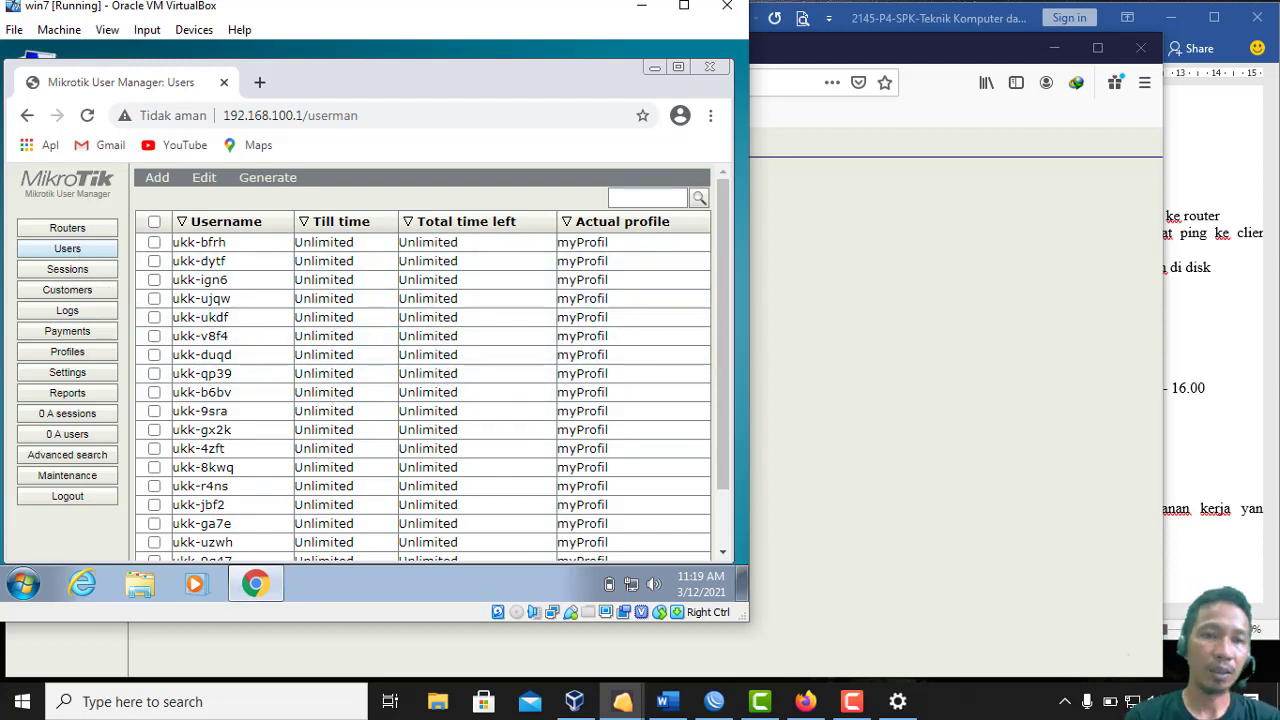
{"action": "left_click", "coordinate": [709, 68]}
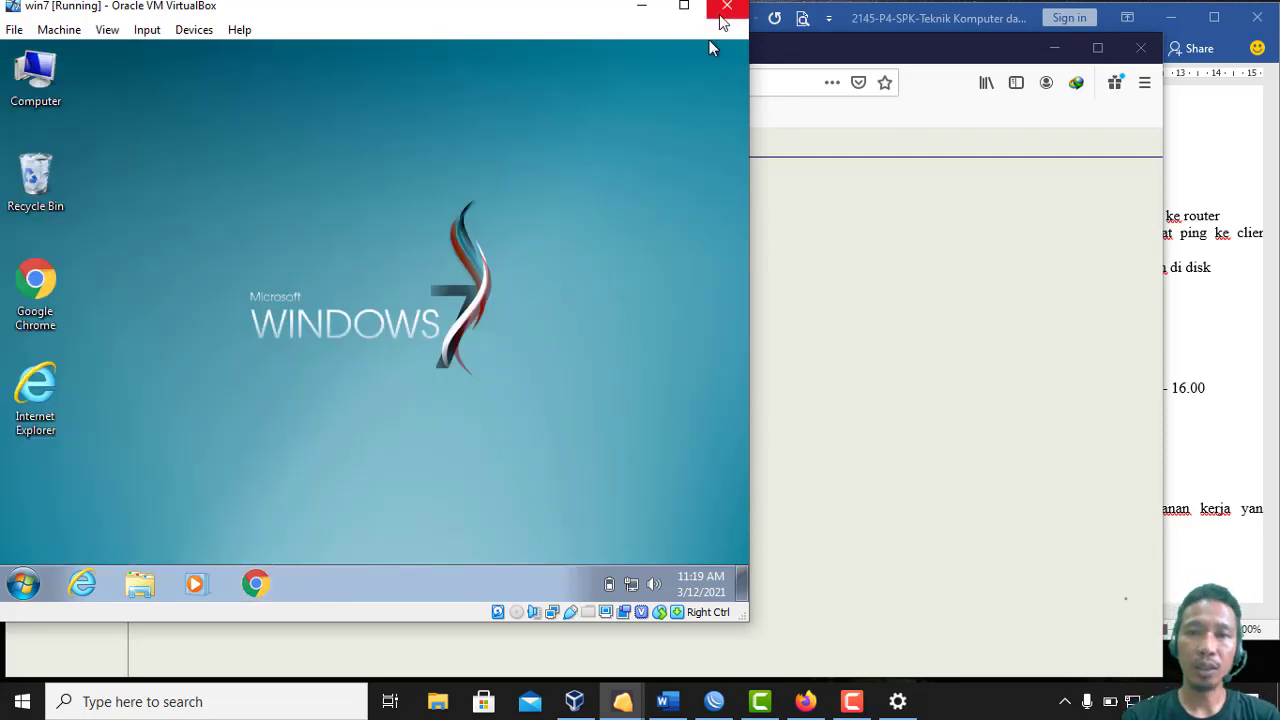
Scroll the Word task sheet down to the work steps, then return to Firefox's User Manager
{"action": "left_click", "coordinate": [722, 702]}
{"action": "left_click", "coordinate": [1240, 410]}
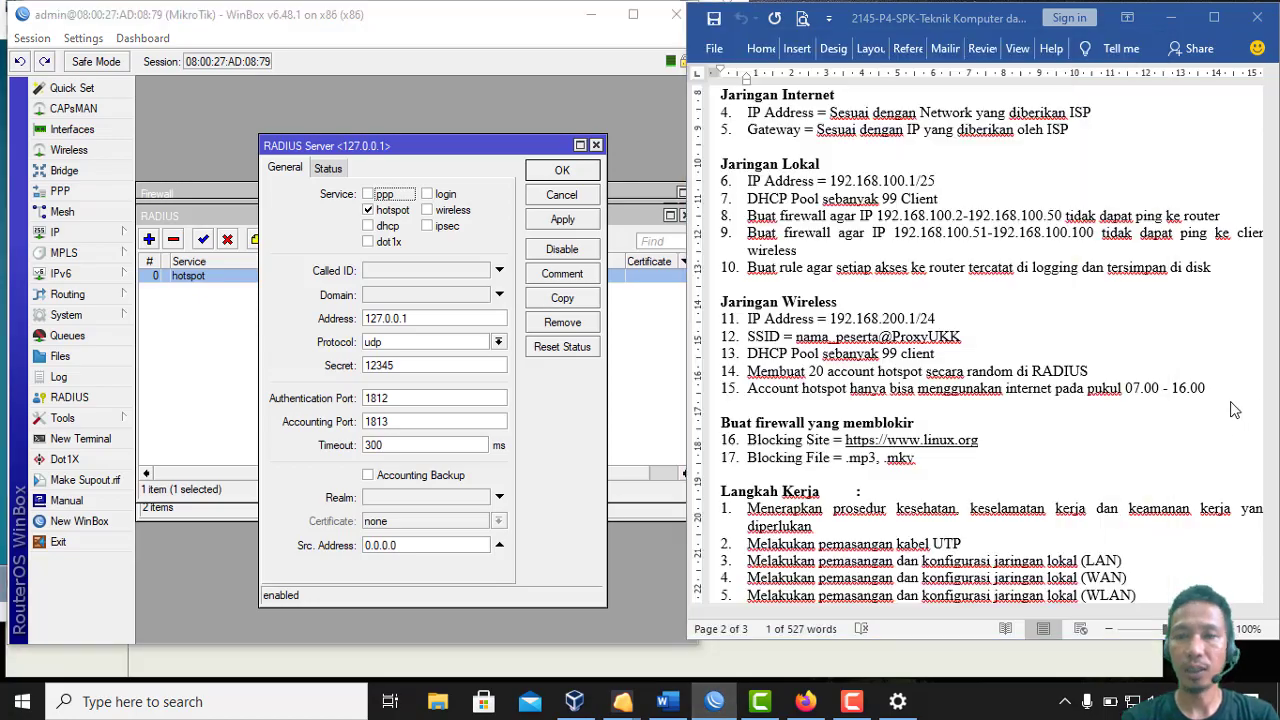
{"action": "left_click", "coordinate": [1271, 594]}
{"action": "scroll", "coordinate": [1271, 594], "scroll_direction": "down", "scroll_amount": 5}
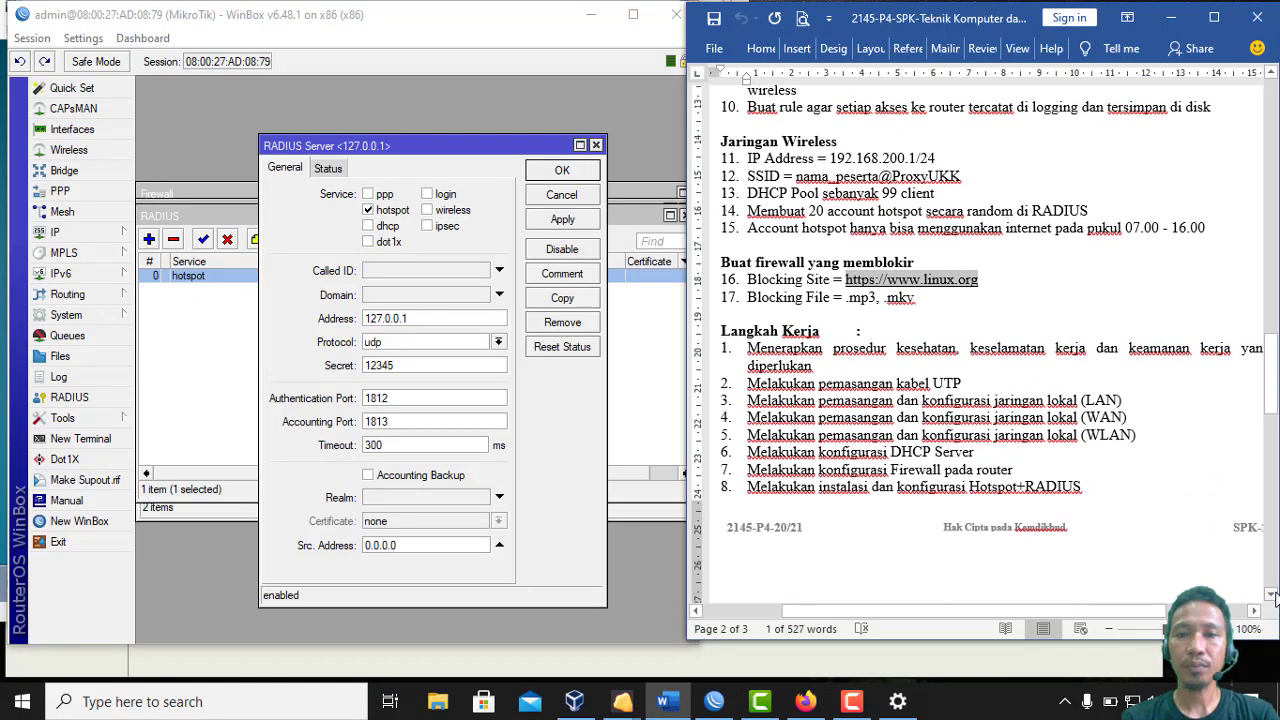
{"action": "scroll", "coordinate": [1271, 594], "scroll_direction": "down", "scroll_amount": 1}
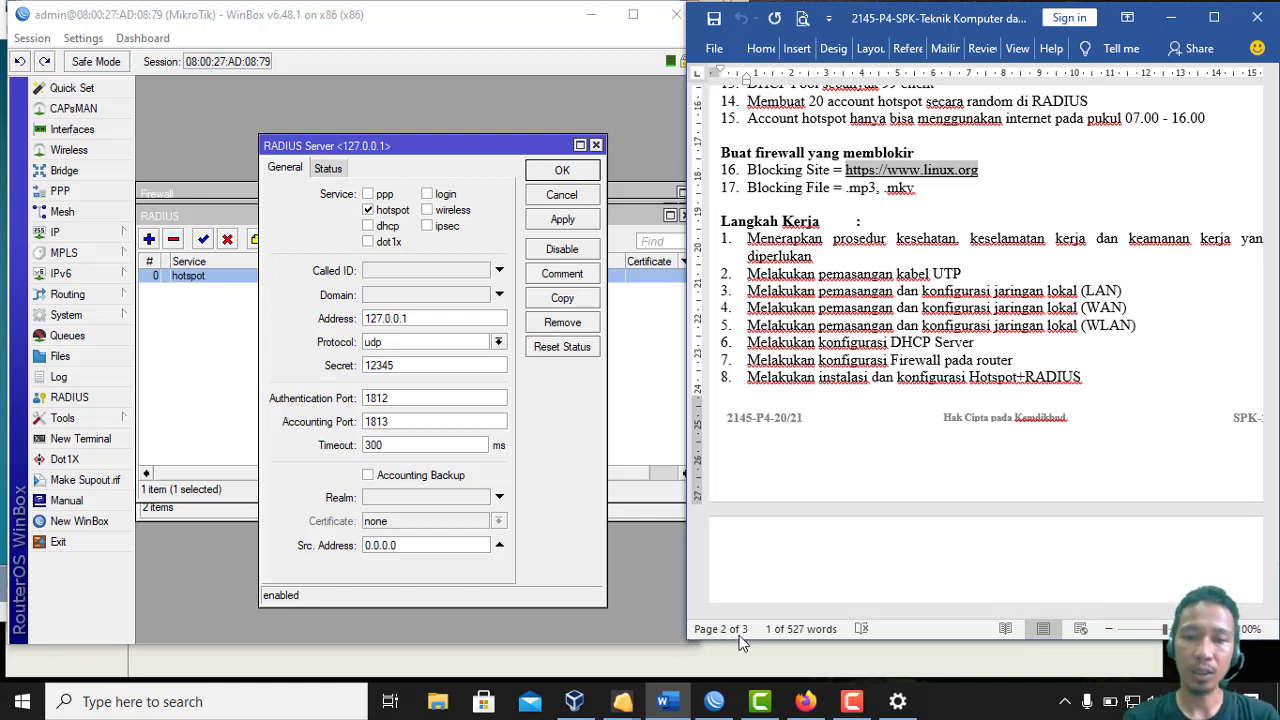
{"action": "left_click", "coordinate": [805, 703]}
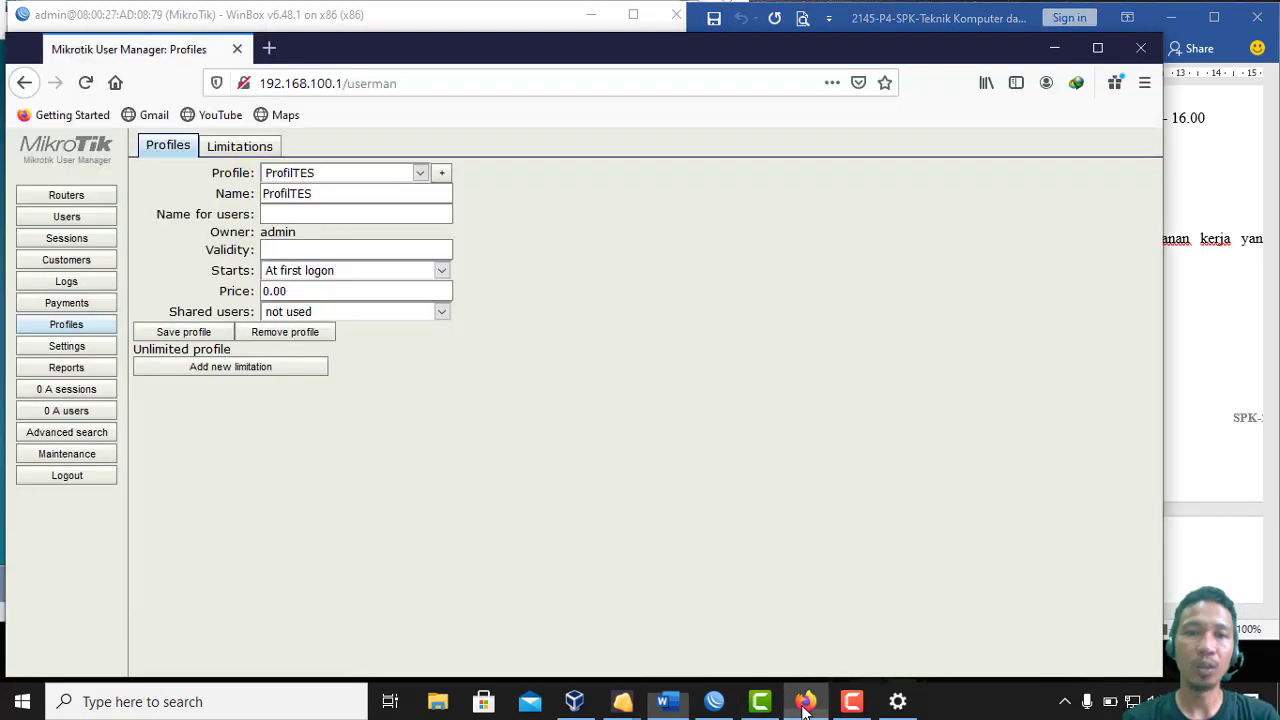
{"action": "left_click", "coordinate": [271, 48]}
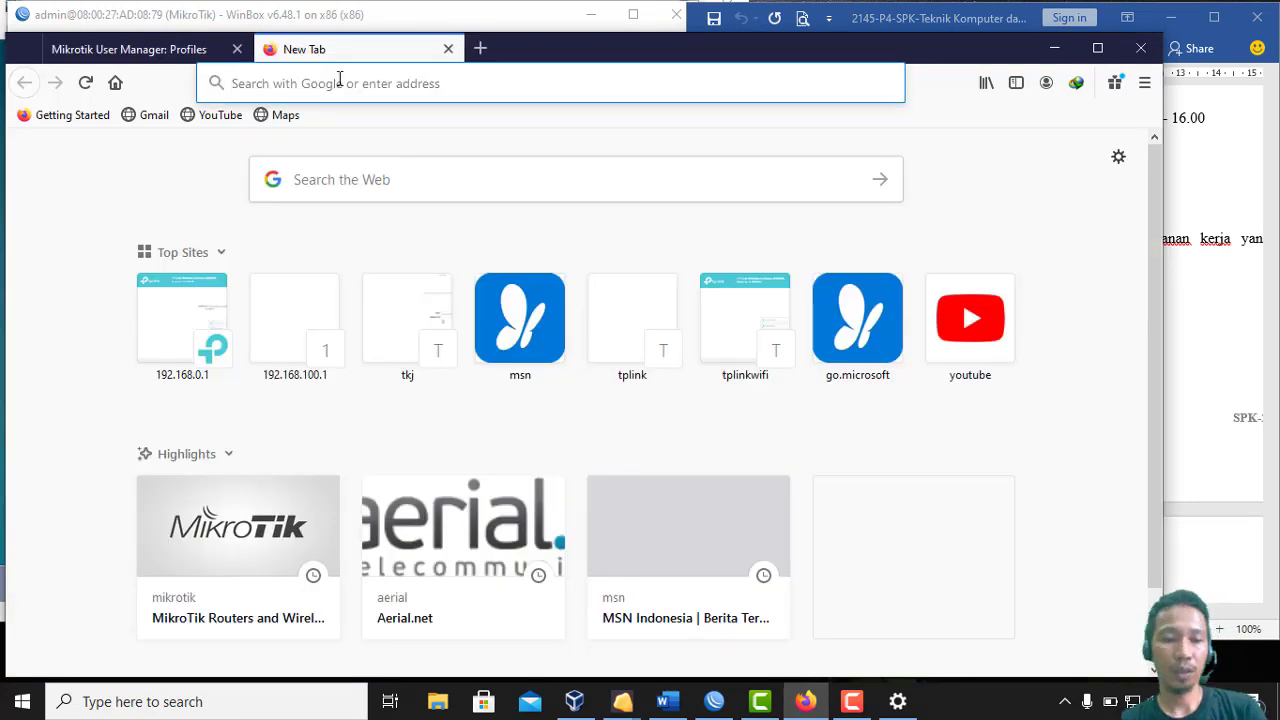
{"action": "type", "text": "https://www.linux.org"}
{"action": "key", "text": "Return"}
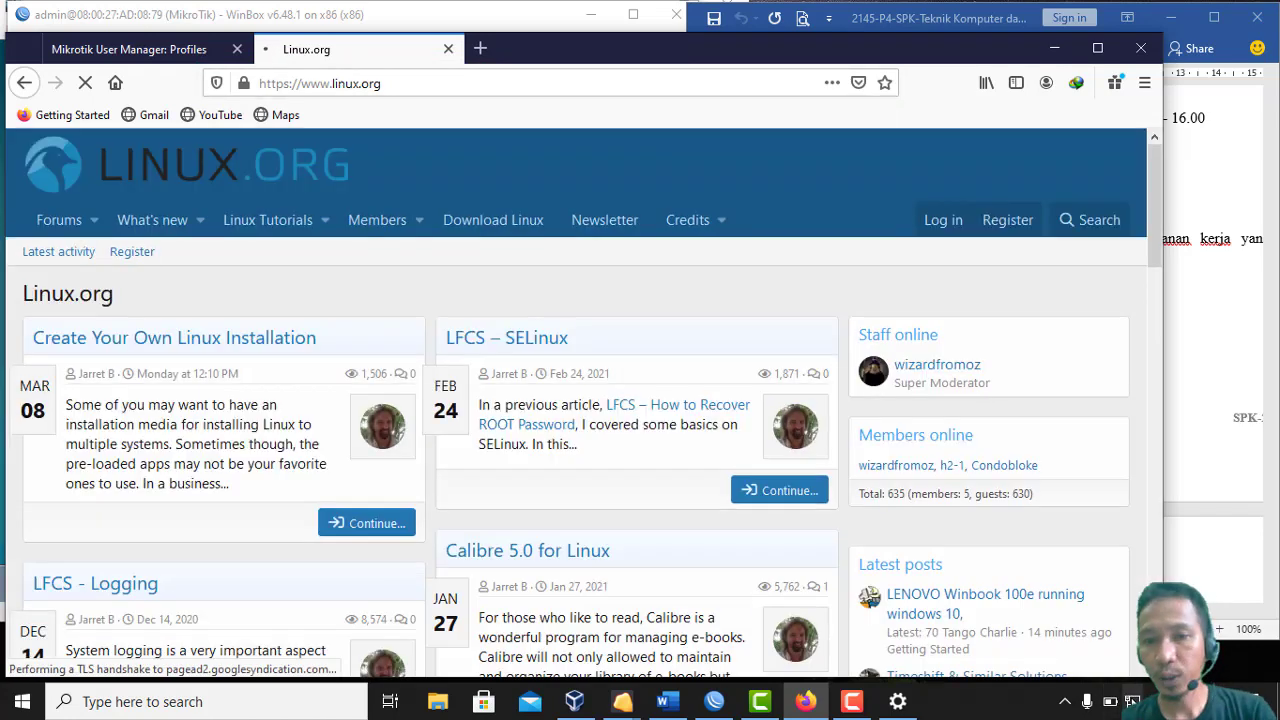
{"action": "left_click", "coordinate": [1132, 701]}
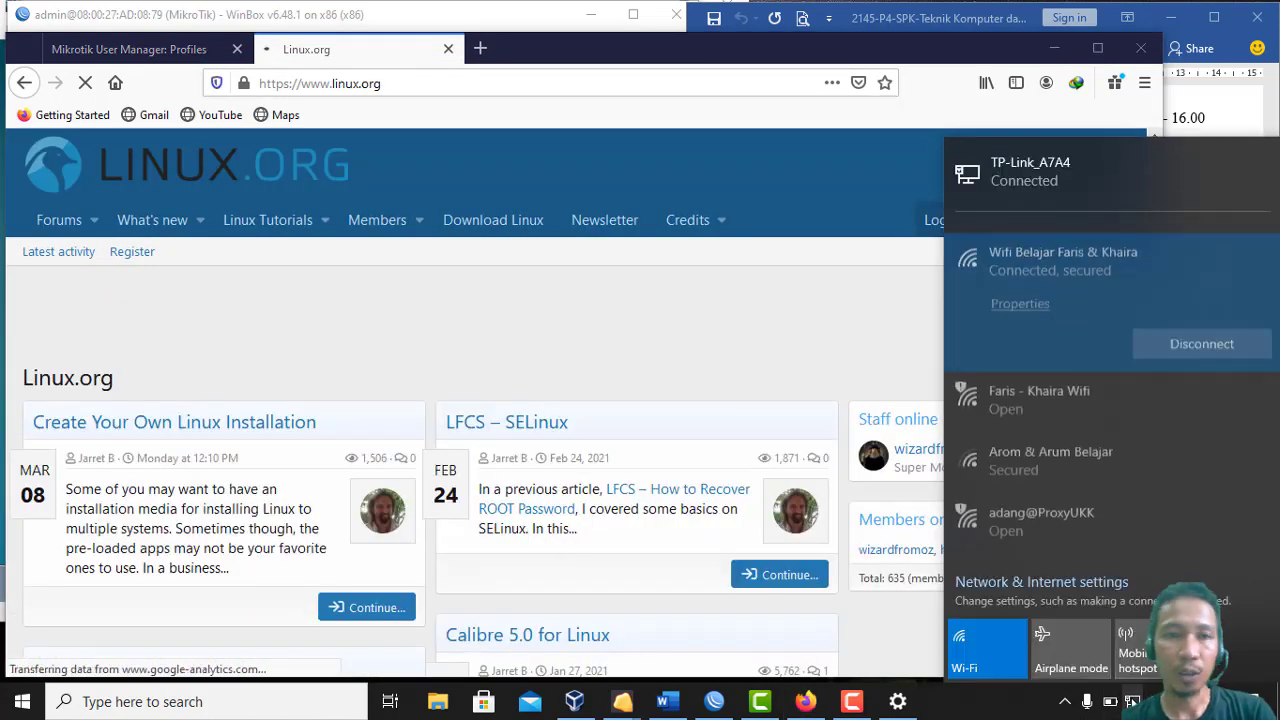
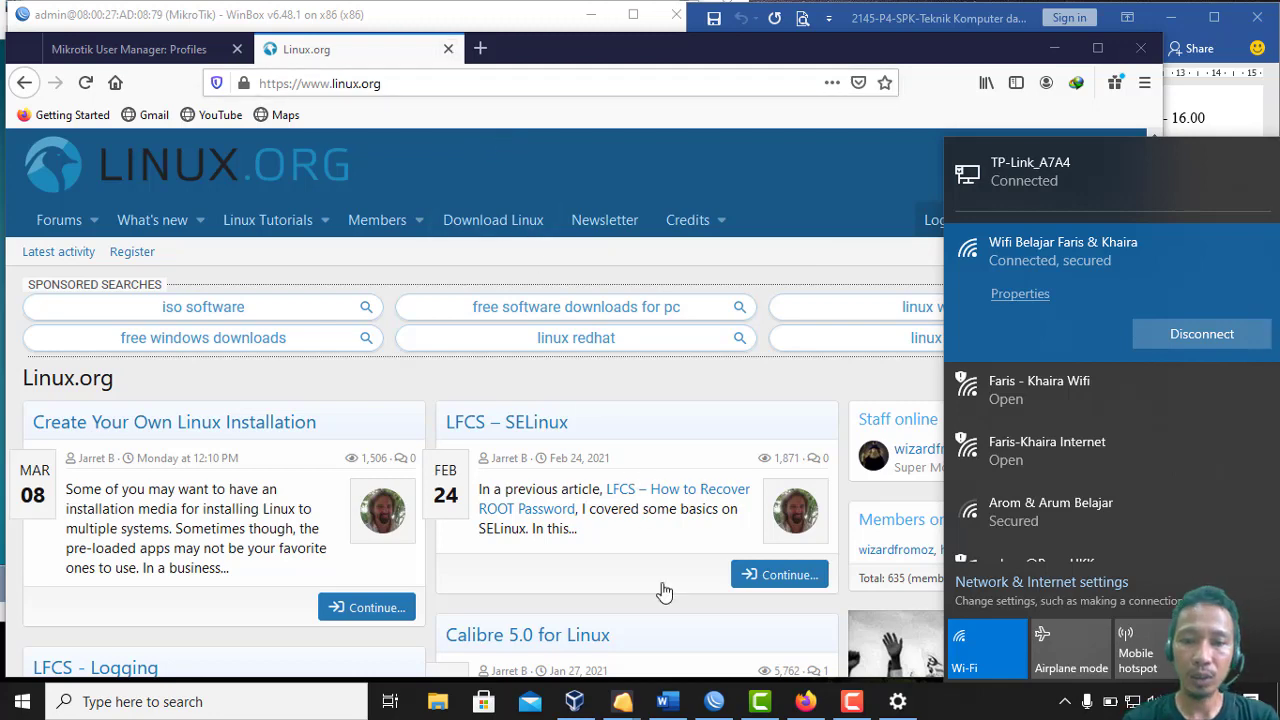
Close the RADIUS Server dialog and open the IP > Firewall rules
{"action": "left_click", "coordinate": [714, 701]}
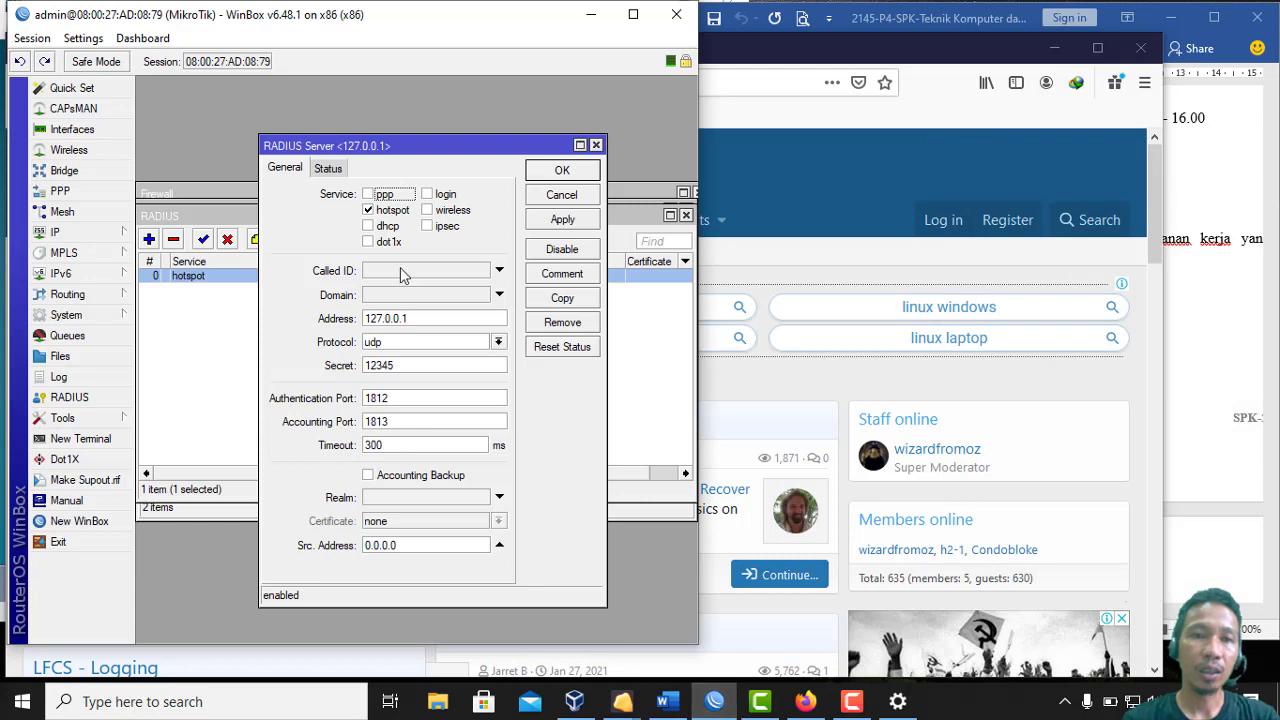
{"action": "left_click", "coordinate": [537, 172]}
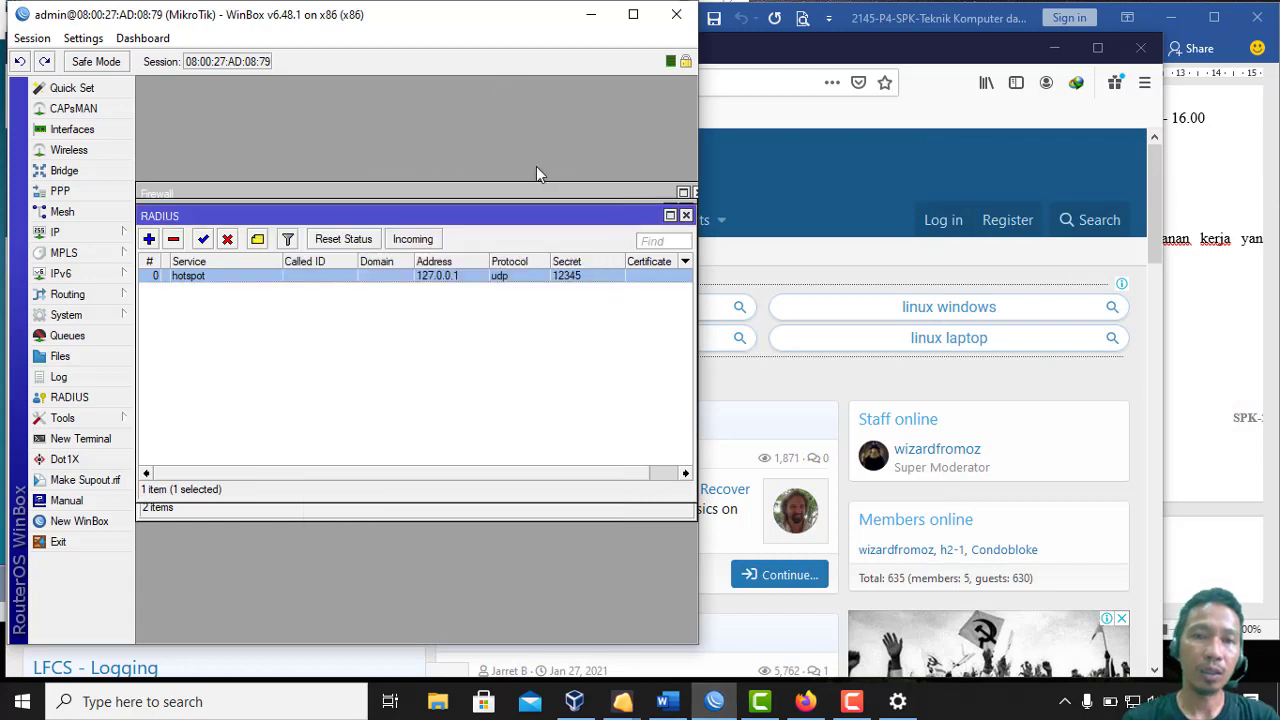
{"action": "left_click", "coordinate": [66, 232]}
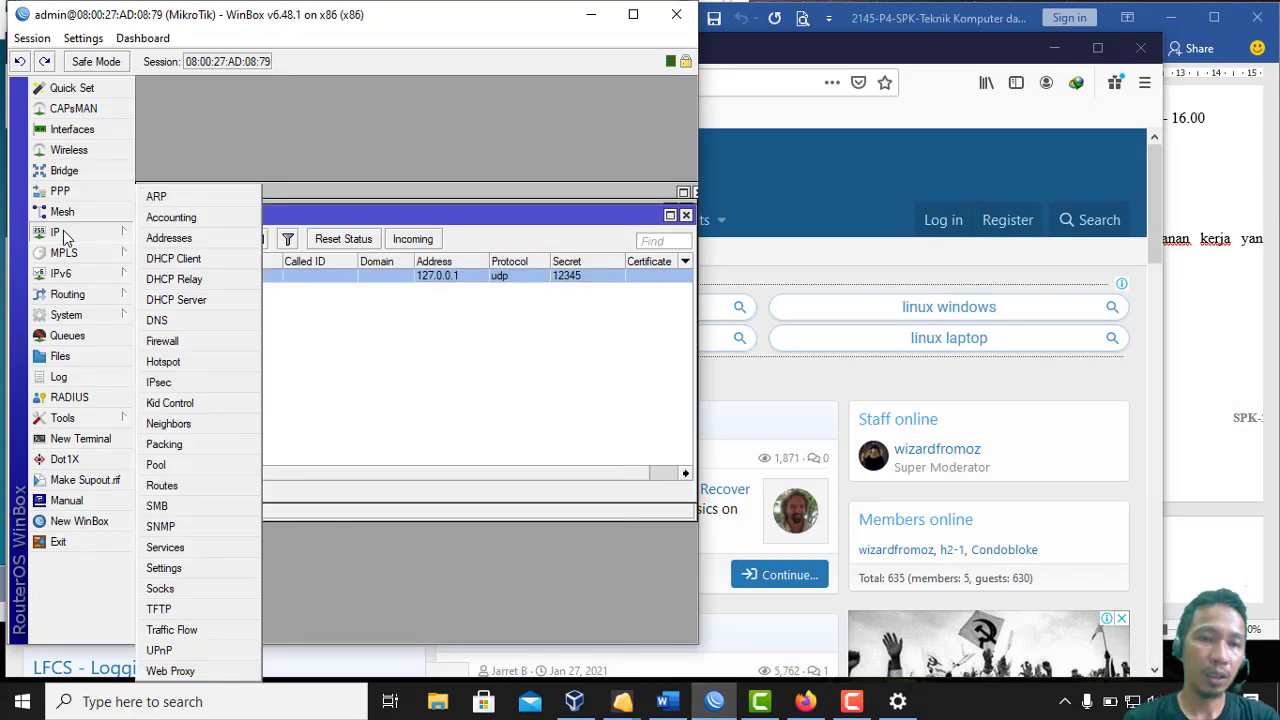
{"action": "left_click", "coordinate": [157, 342]}
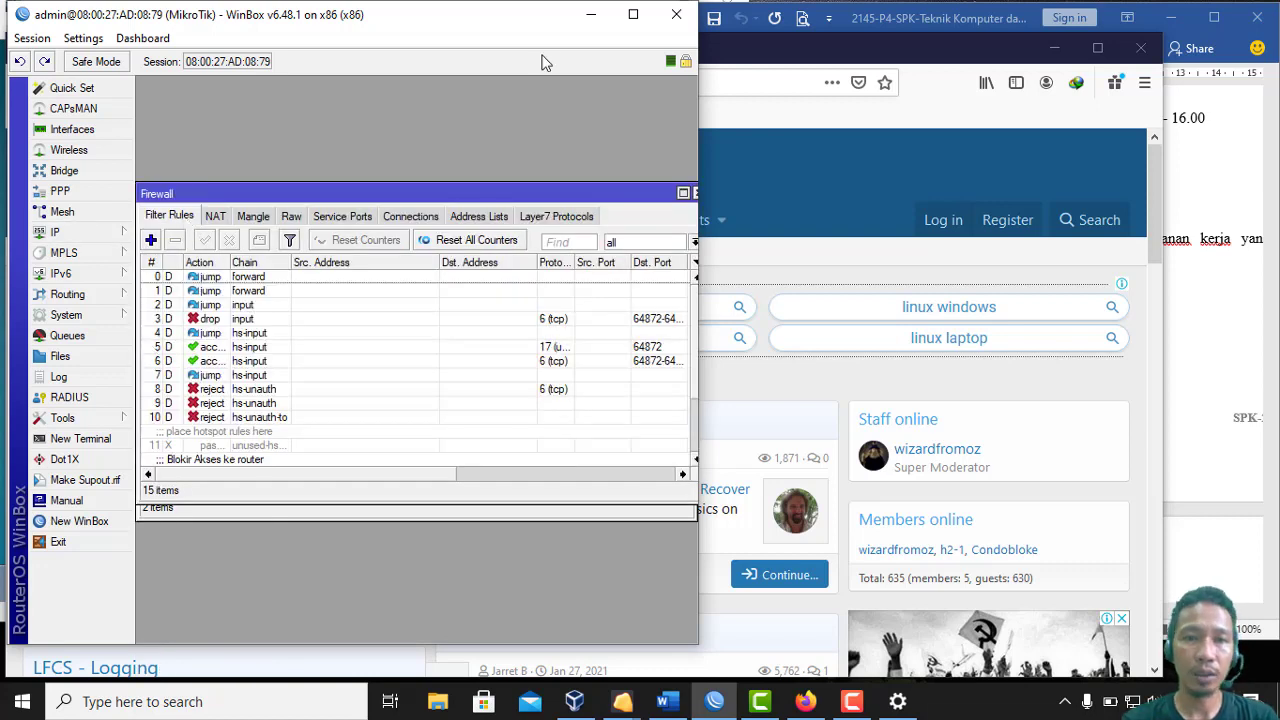
Start a new firewall rule matching TCP destination port 443 and begin its TLS Host value
{"action": "left_click", "coordinate": [151, 241]}
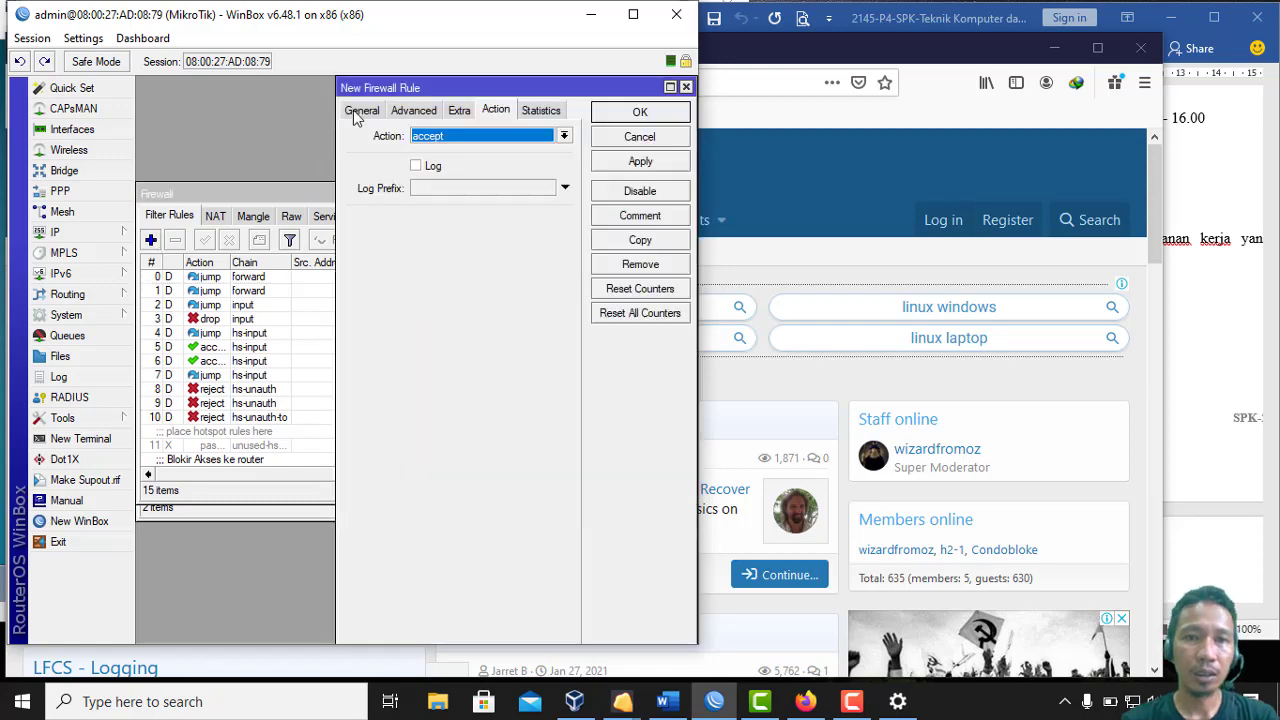
{"action": "left_click", "coordinate": [358, 113]}
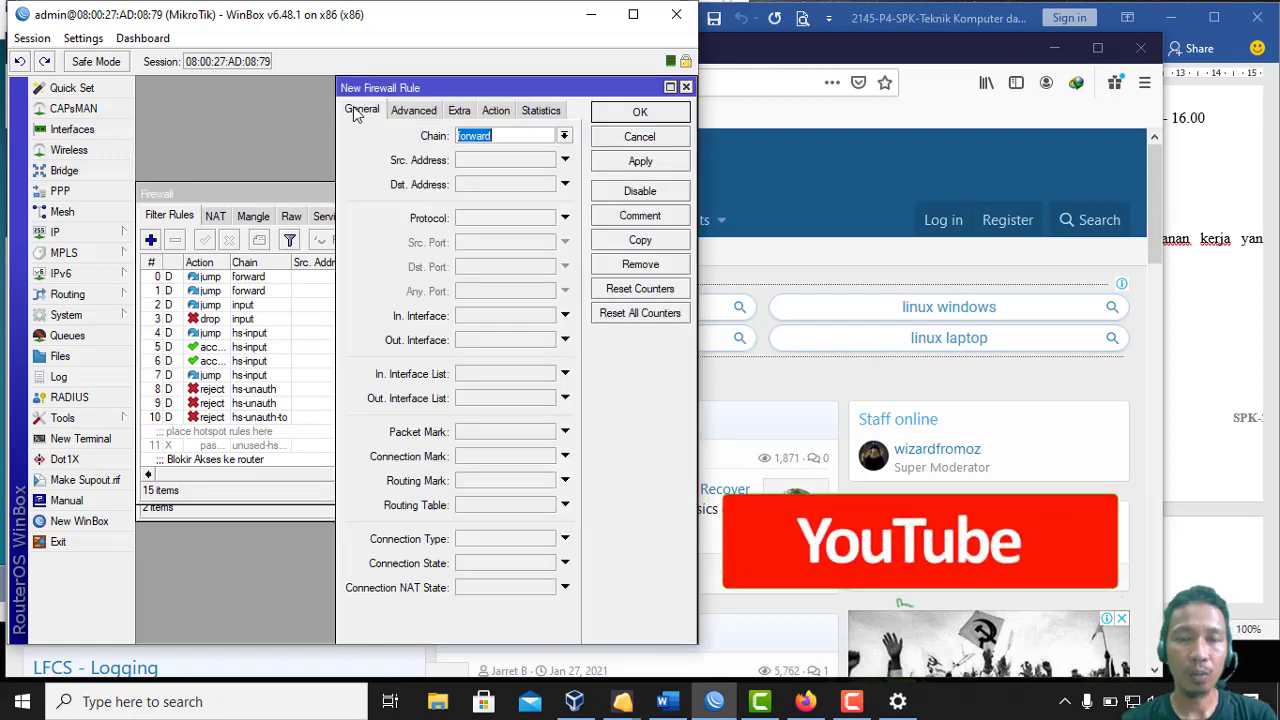
{"action": "left_click", "coordinate": [531, 223]}
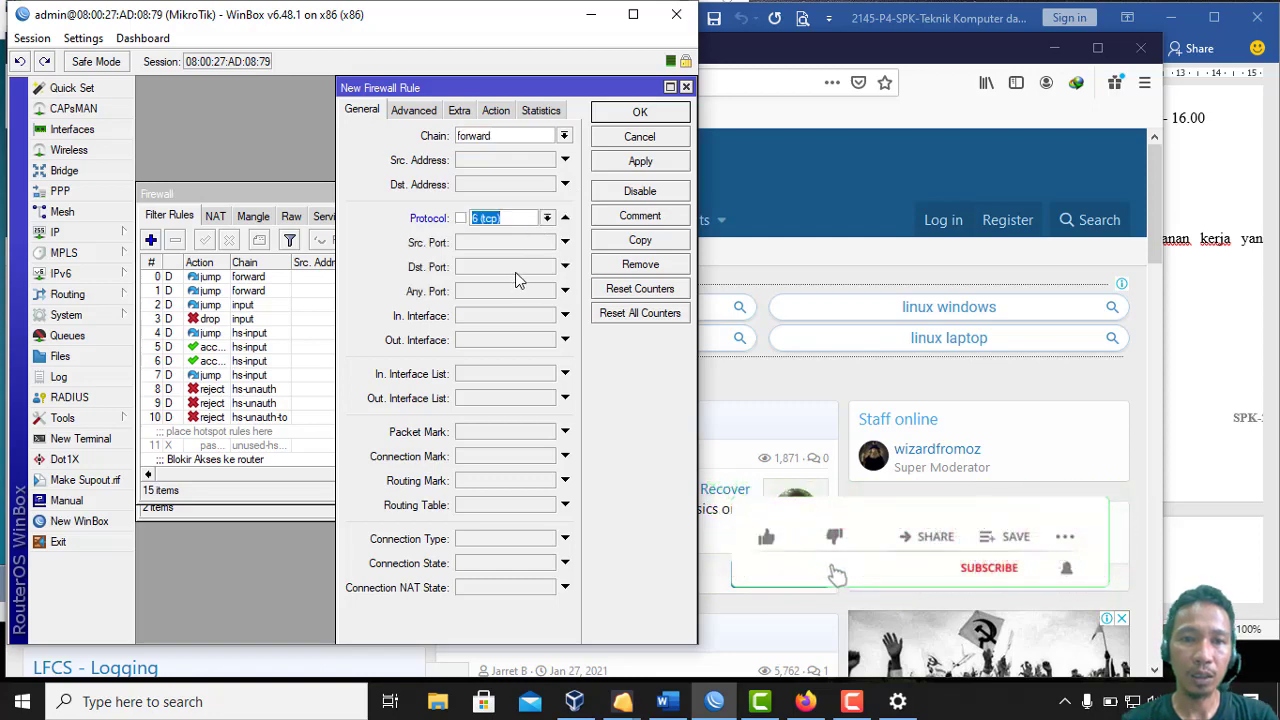
{"action": "left_click", "coordinate": [516, 270]}
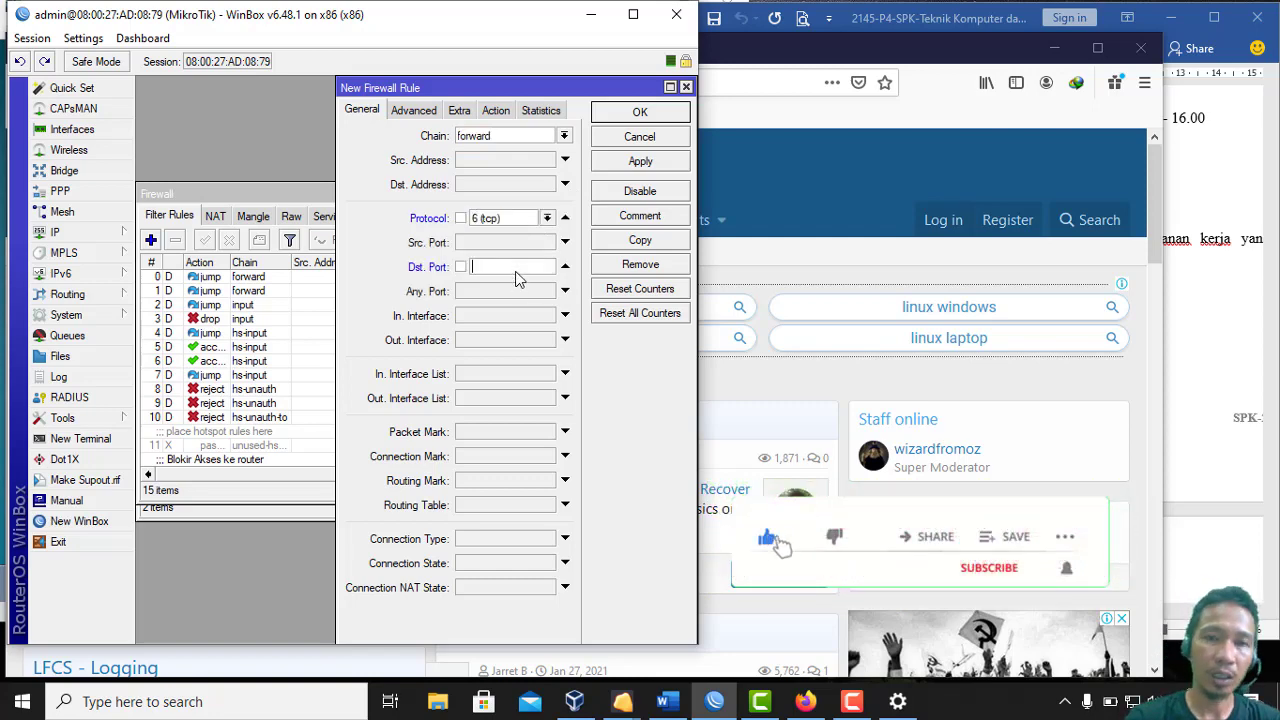
{"action": "type", "text": "443"}
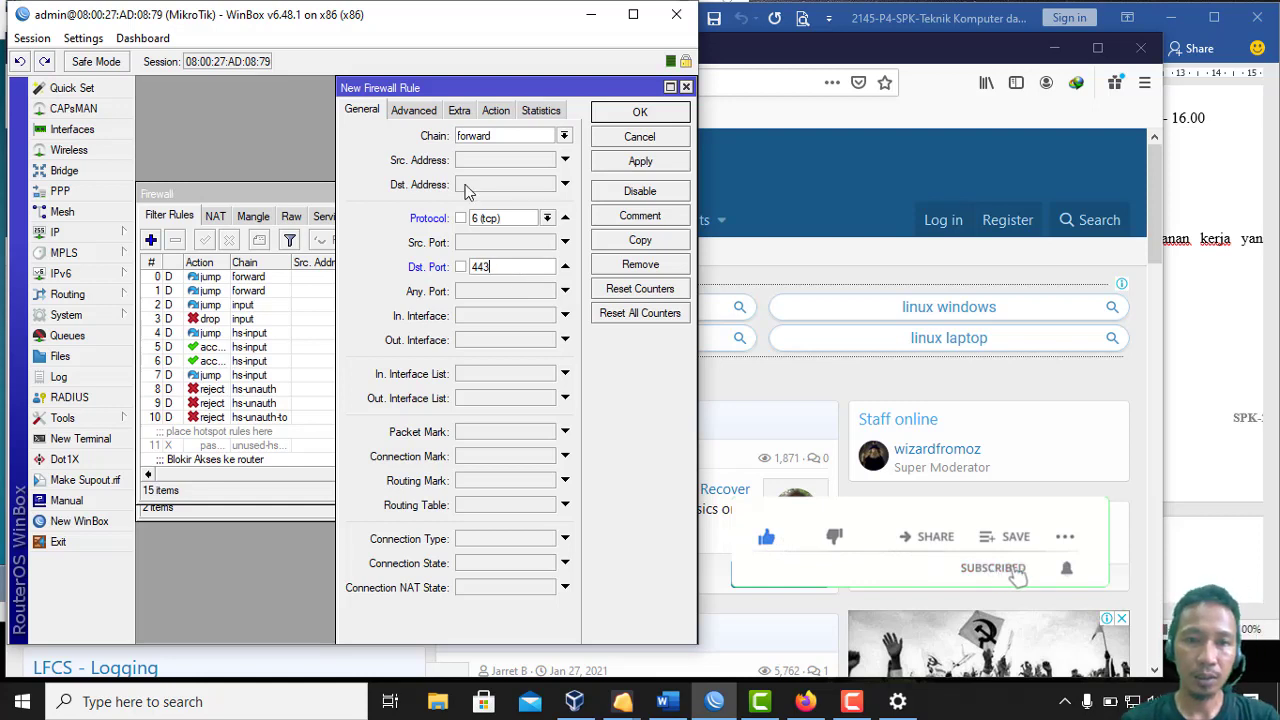
{"action": "left_click", "coordinate": [422, 114]}
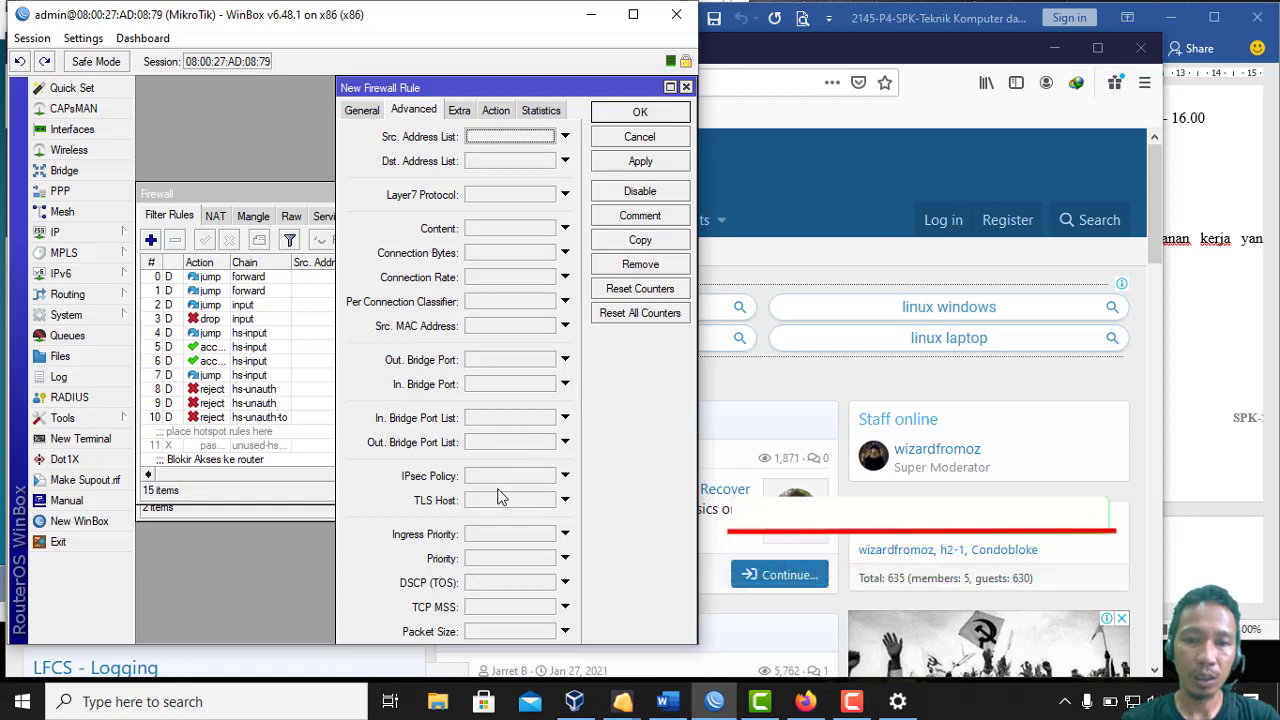
{"action": "left_click", "coordinate": [476, 503]}
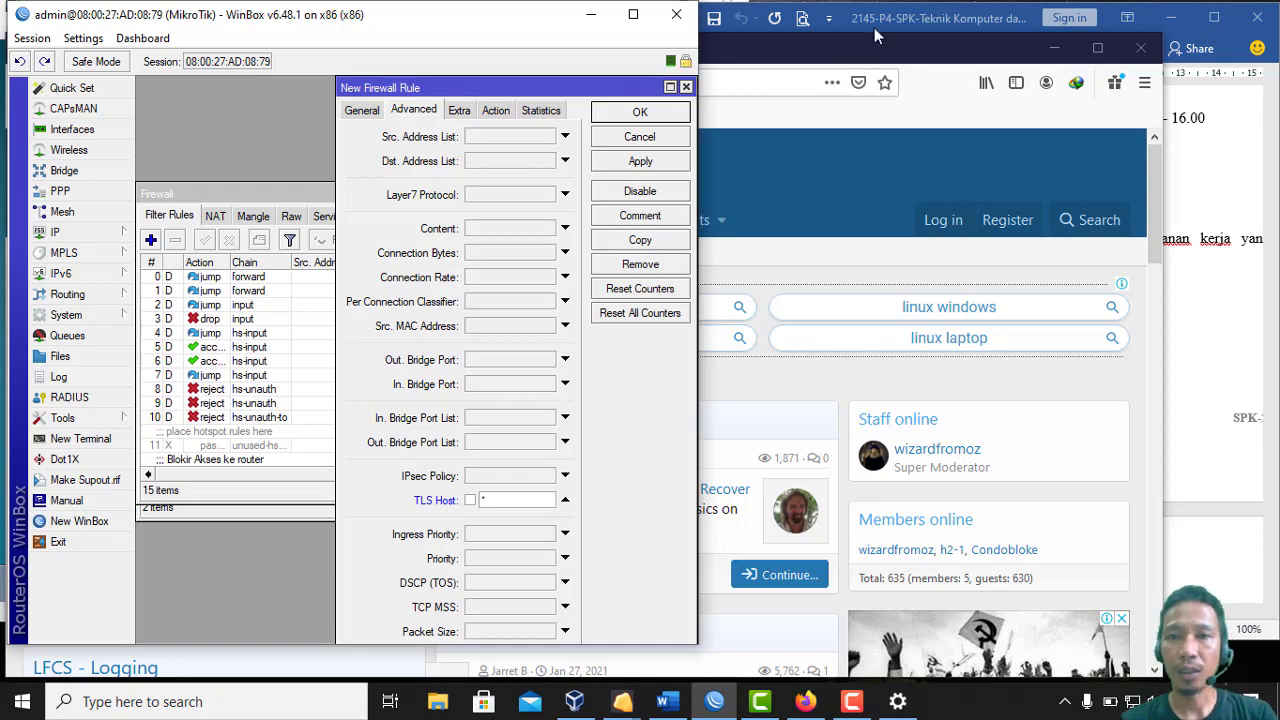
Copy linux.org from Firefox's address bar and enter *linux.org as the rule's TLS Host
{"action": "left_click", "coordinate": [781, 92]}
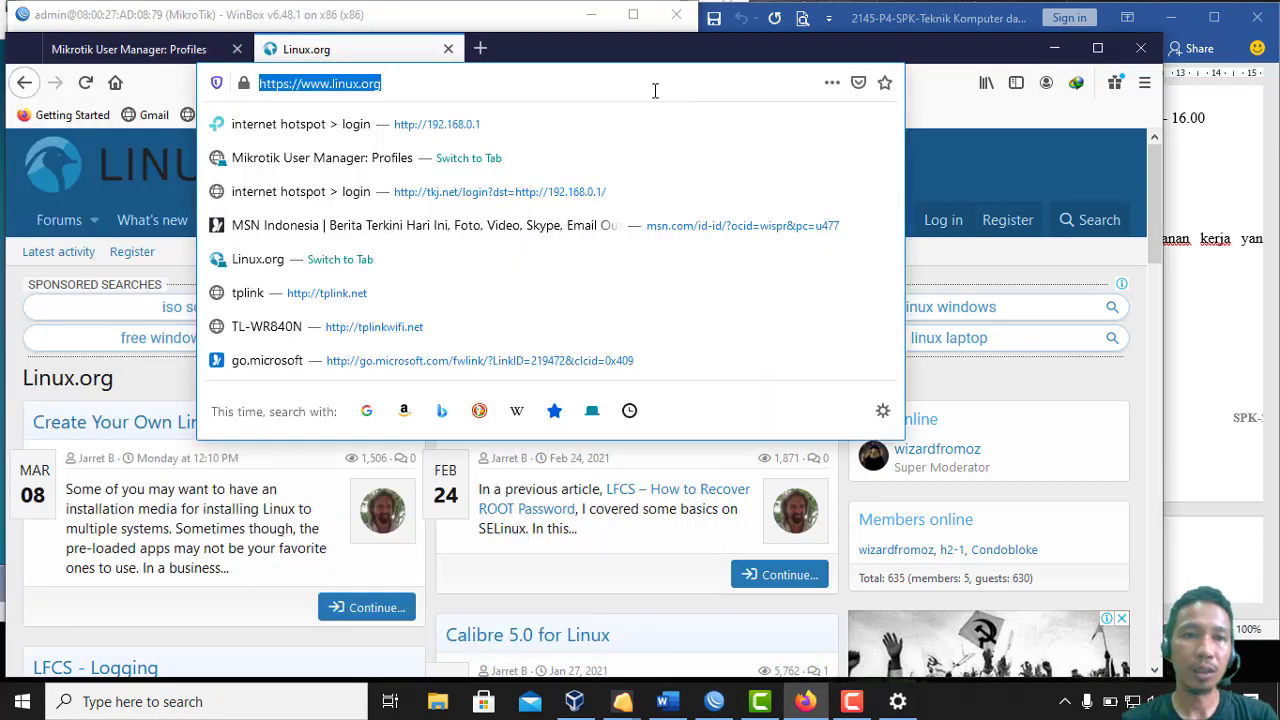
{"action": "left_click", "coordinate": [655, 90]}
{"action": "key", "text": "shift+Left"}
{"action": "key", "text": "shift+Left"}
{"action": "key", "text": "shift+Left"}
{"action": "key", "text": "shift+Left"}
{"action": "key", "text": "shift+Left"}
{"action": "key", "text": "shift+Left"}
{"action": "key", "text": "shift+Left"}
{"action": "key", "text": "shift+Left"}
{"action": "key", "text": "shift+Left"}
{"action": "key", "text": "shift+Left"}
{"action": "key", "text": "shift+Left"}
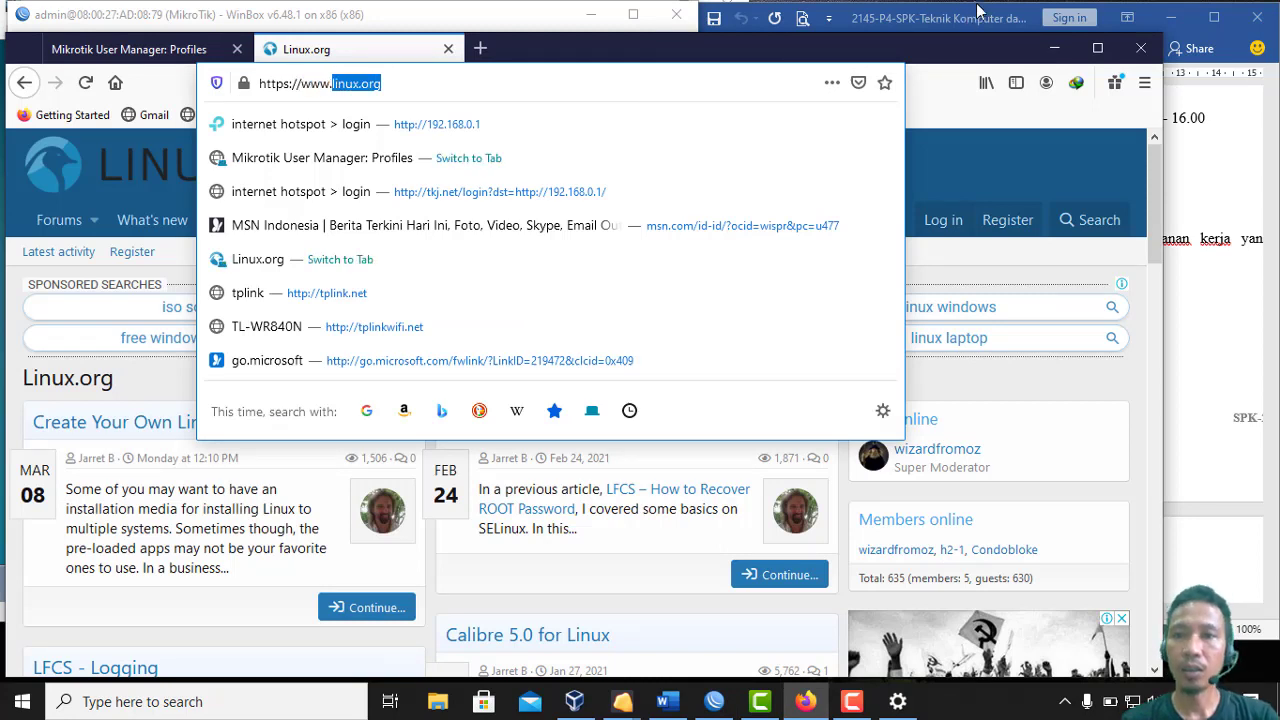
{"action": "key", "text": "Escape"}
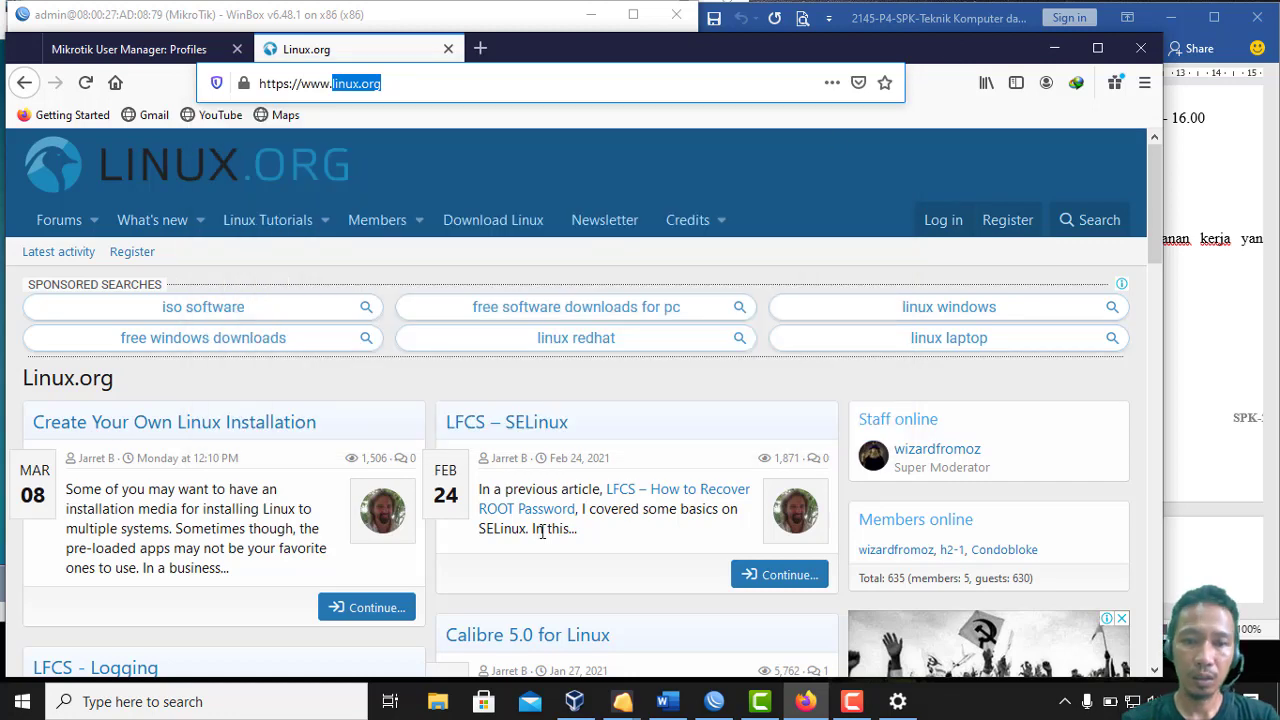
{"action": "left_click", "coordinate": [714, 701]}
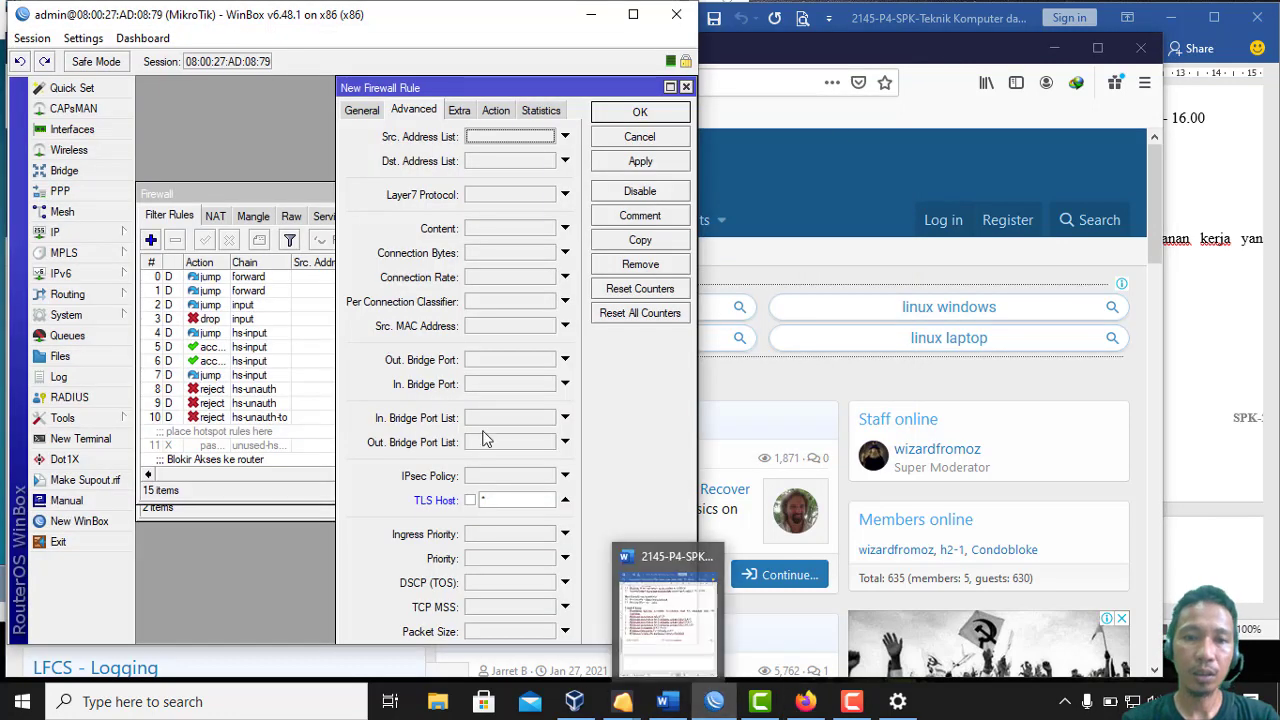
{"action": "left_click", "coordinate": [497, 501]}
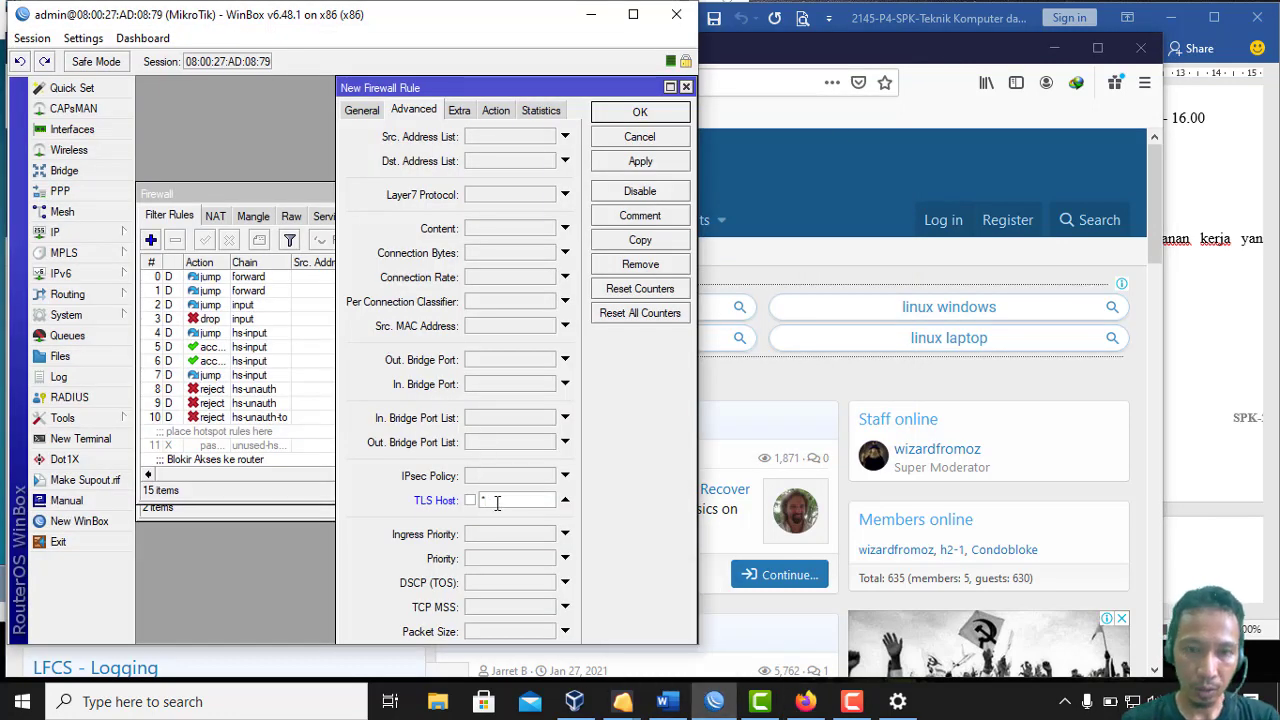
{"action": "type", "text": "*"}
{"action": "type", "text": "linux.org"}
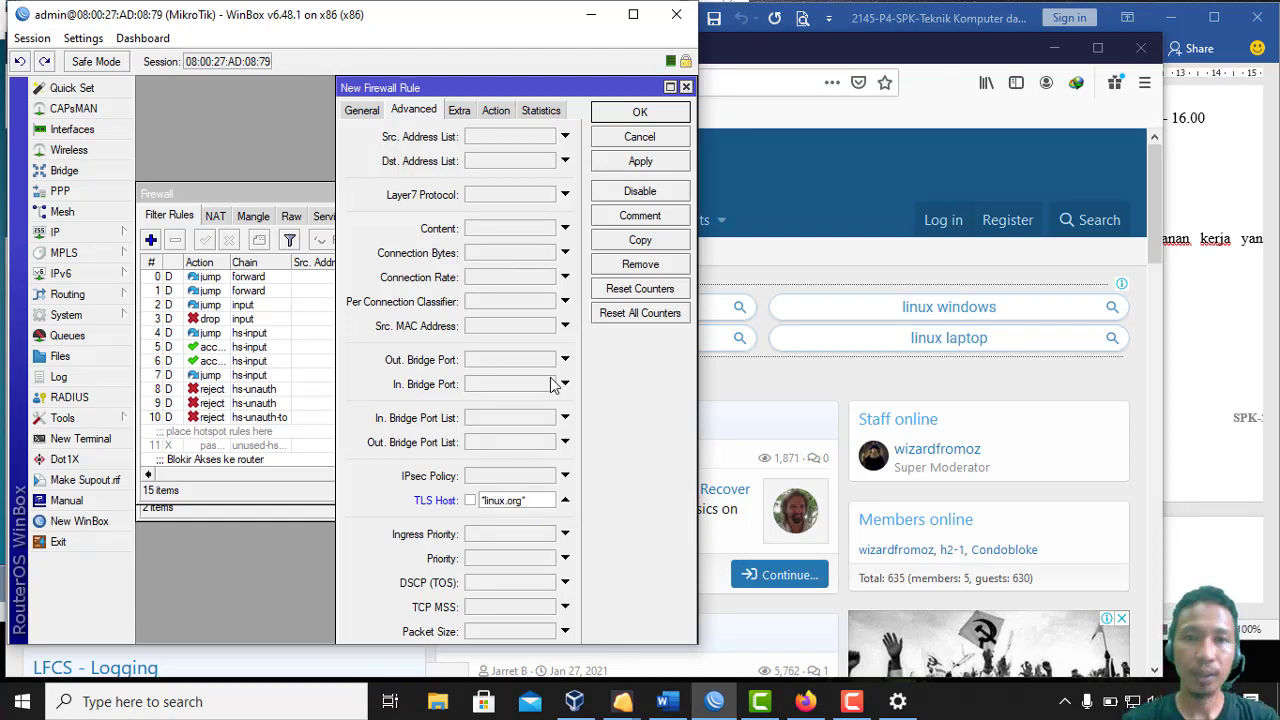
Set the rule's action to drop, comment it 'Blokir web linux.org', and save it
{"action": "left_click", "coordinate": [496, 110]}
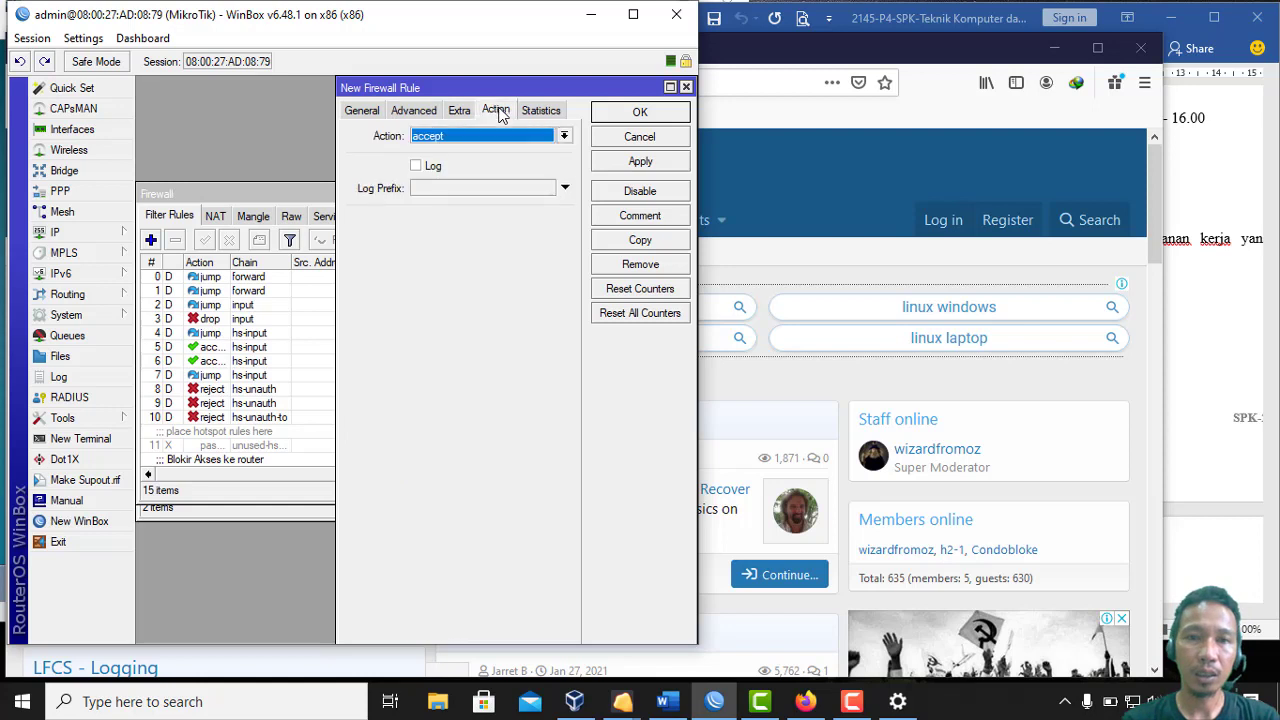
{"action": "left_click", "coordinate": [497, 138]}
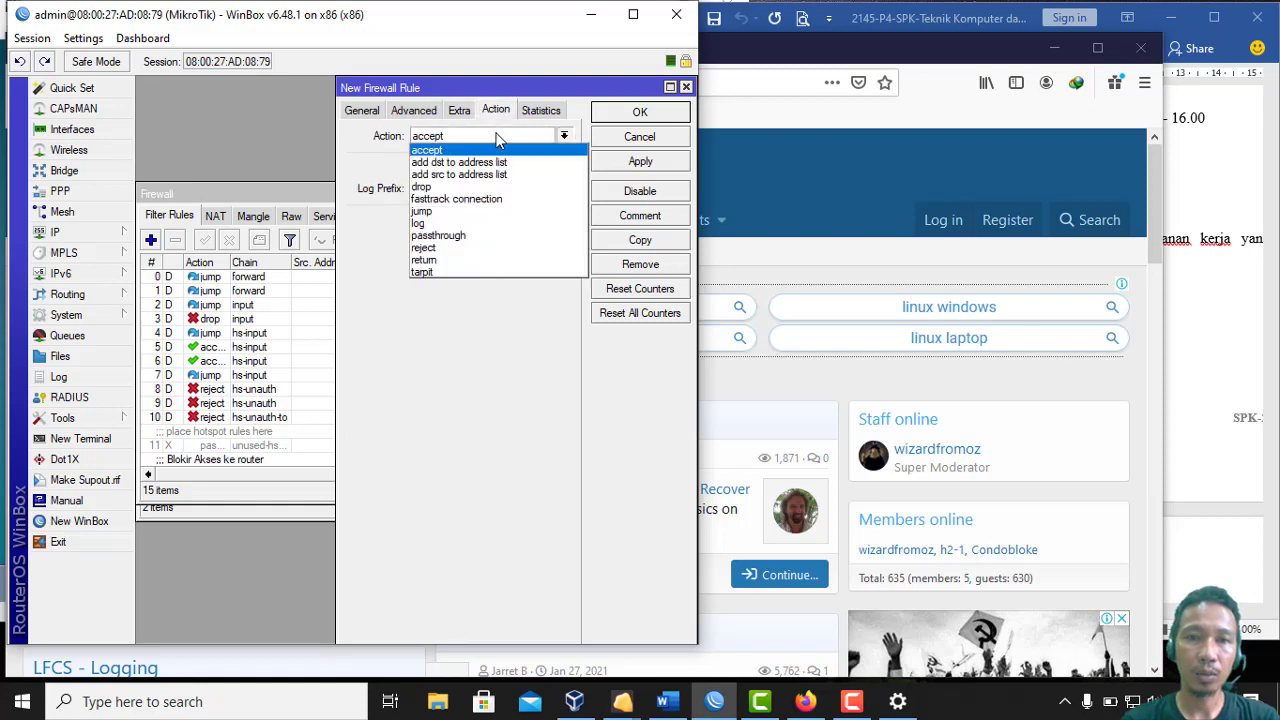
{"action": "left_click", "coordinate": [477, 188]}
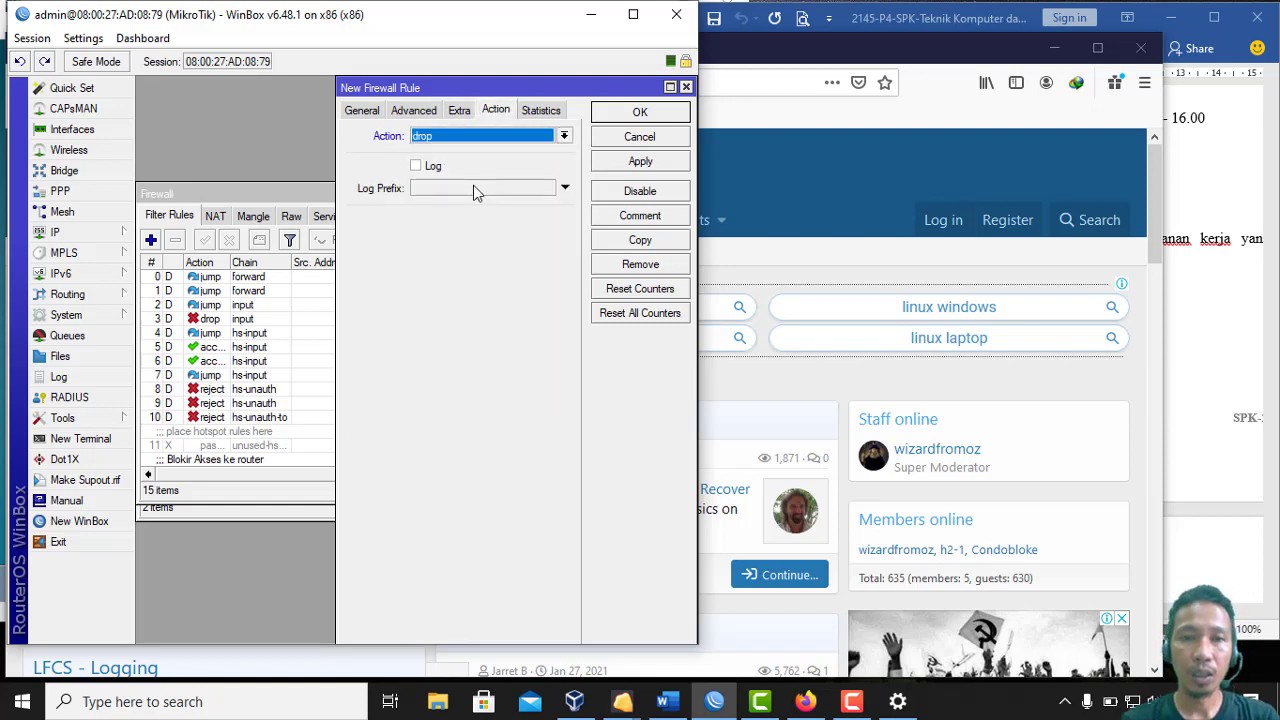
{"action": "left_click", "coordinate": [628, 216]}
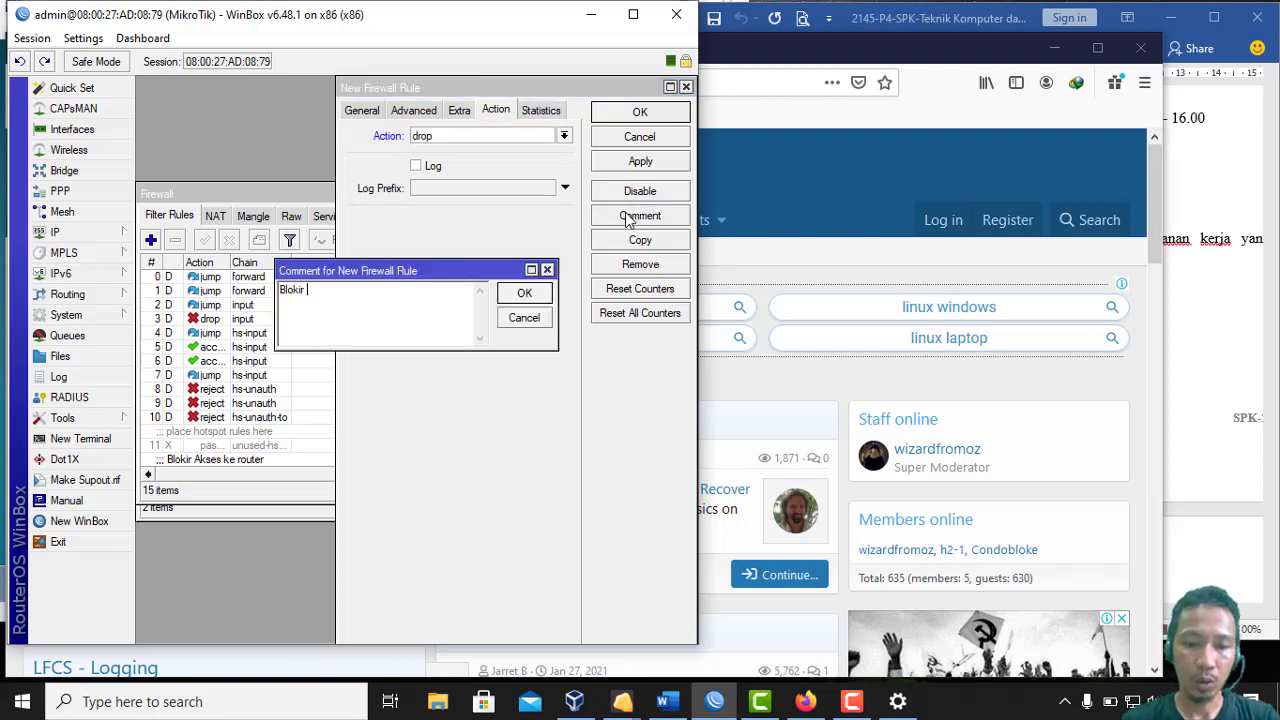
{"action": "type", "text": "Blokir web linux.org"}
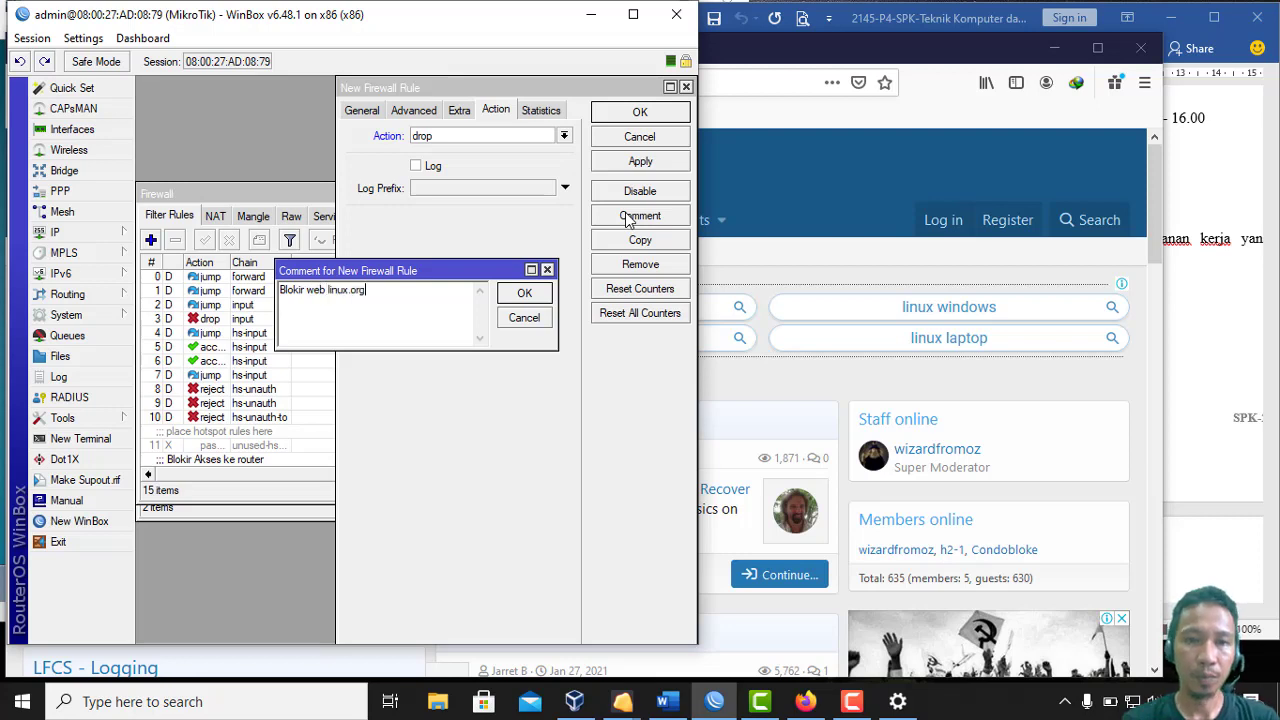
{"action": "left_click", "coordinate": [524, 293]}
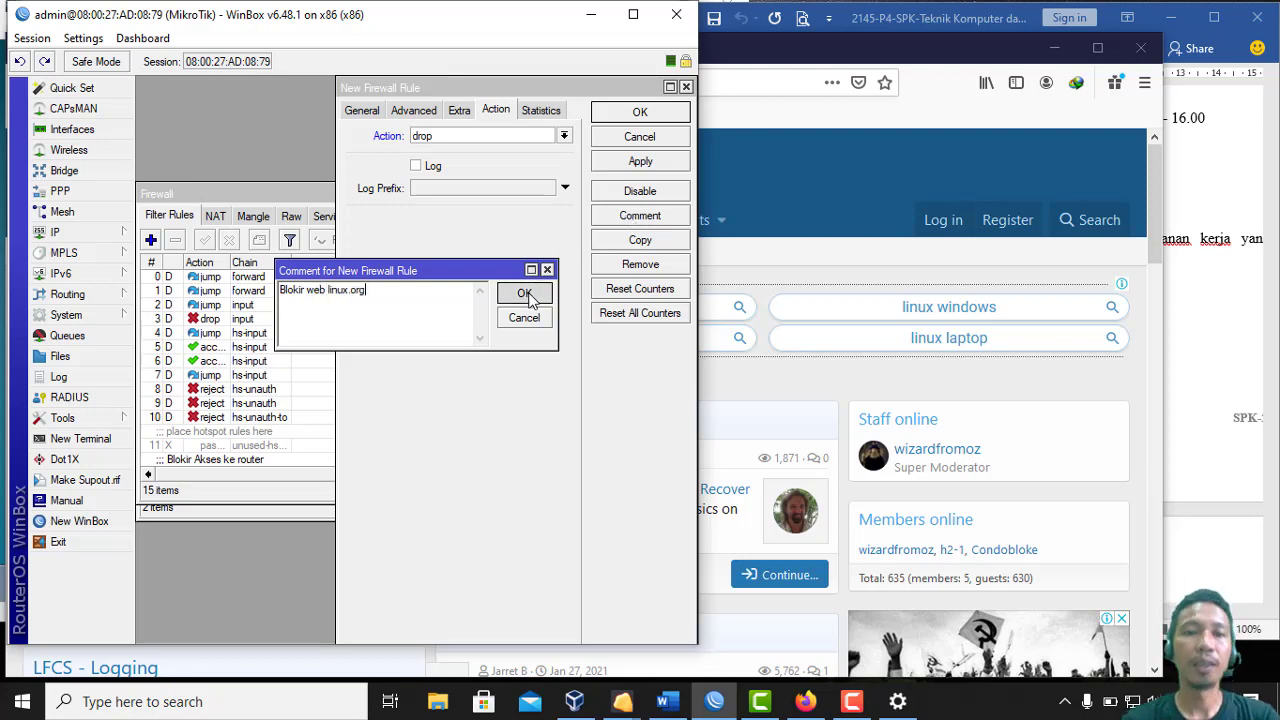
{"action": "left_click", "coordinate": [628, 114]}
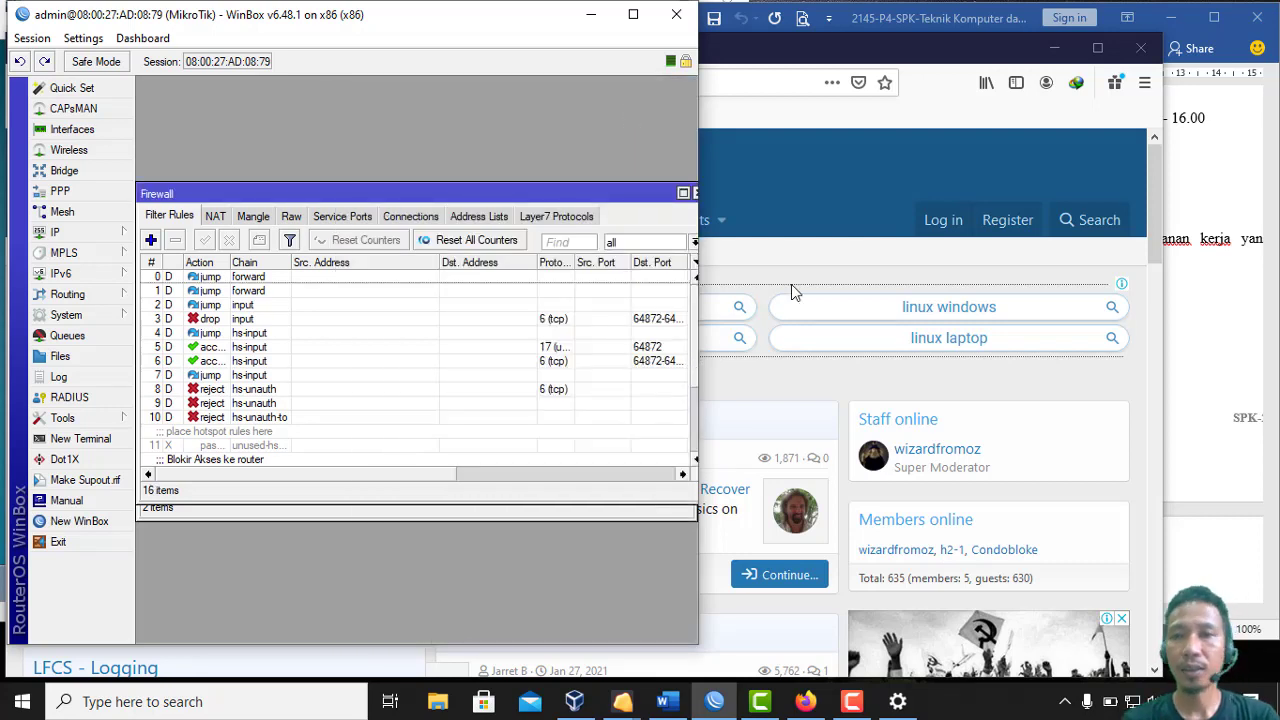
Mark the .mp3, .mkv line in the Word task sheet, maximize WinBox, and cancel a blank new rule
{"action": "left_click", "coordinate": [1057, 49]}
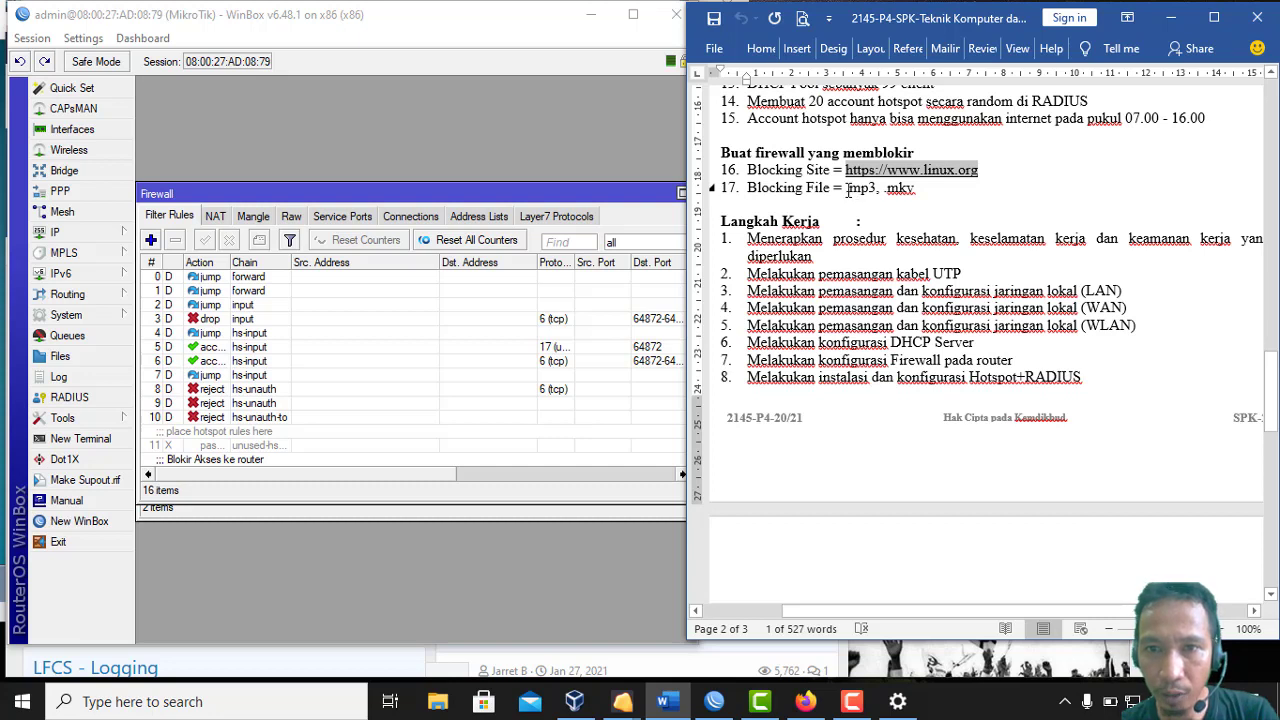
{"action": "left_click_drag", "start_coordinate": [848, 189], "coordinate": [913, 187]}
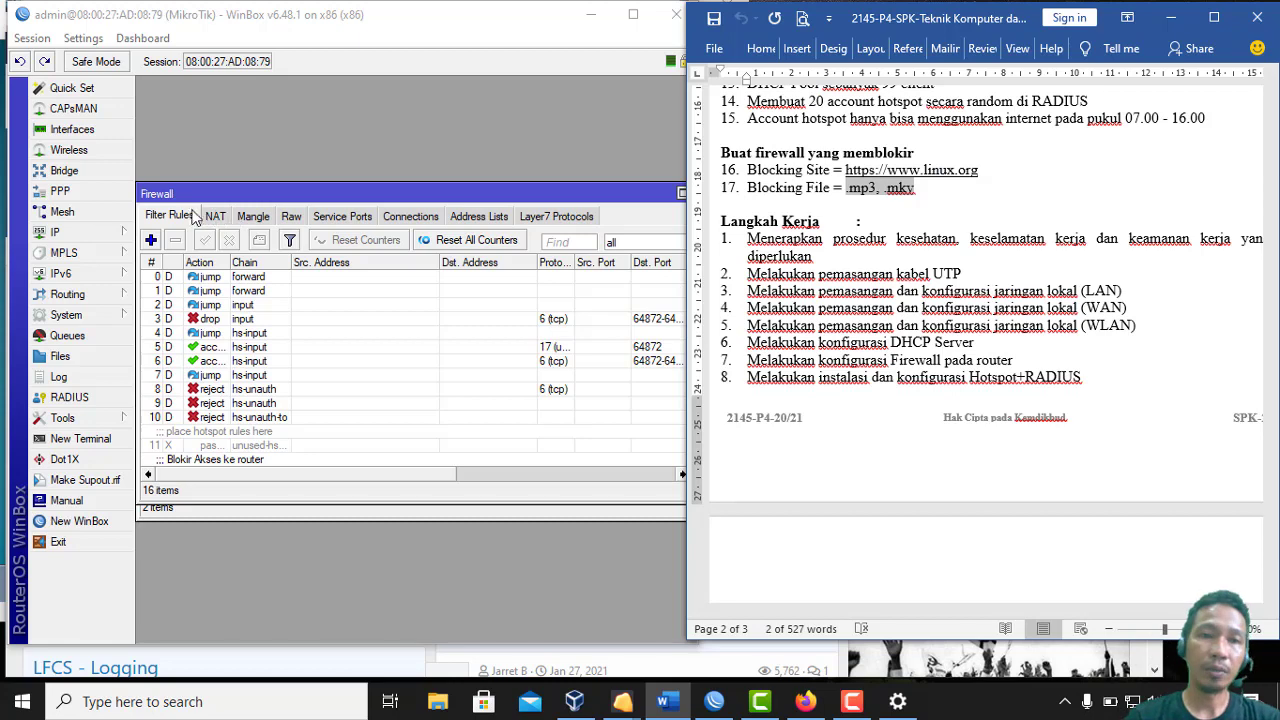
{"action": "left_click", "coordinate": [151, 241]}
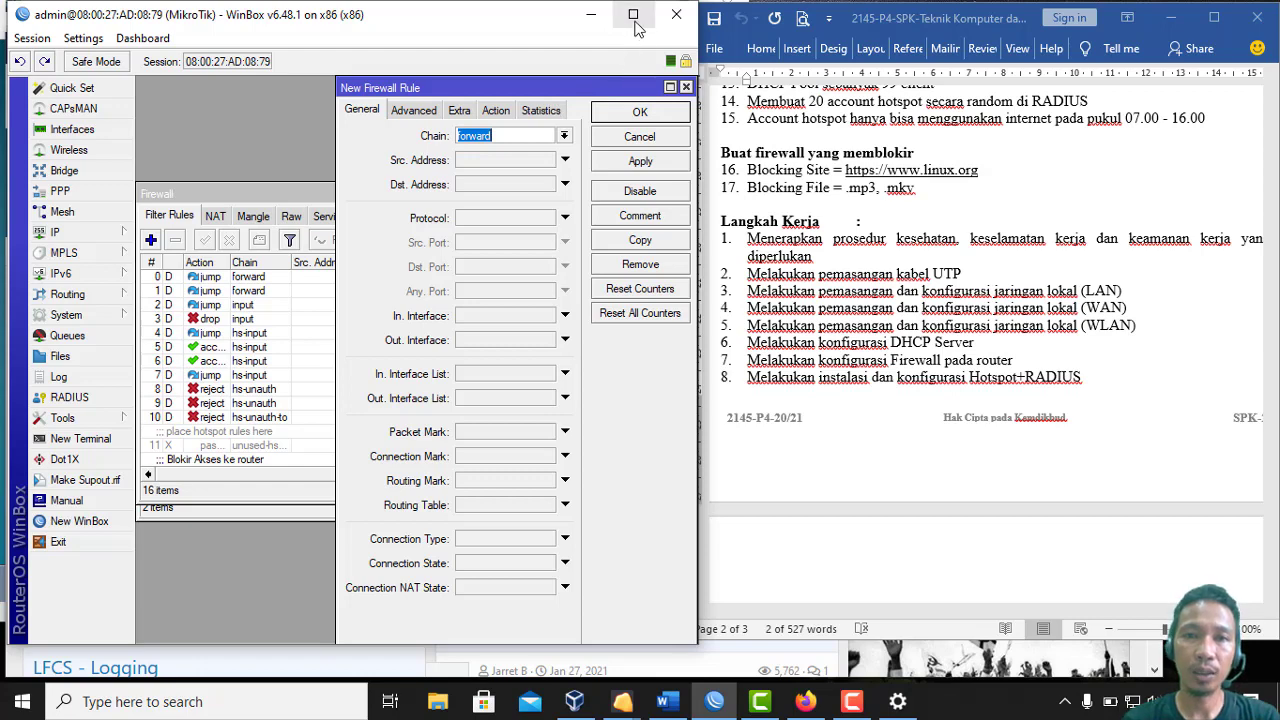
{"action": "left_click", "coordinate": [633, 15]}
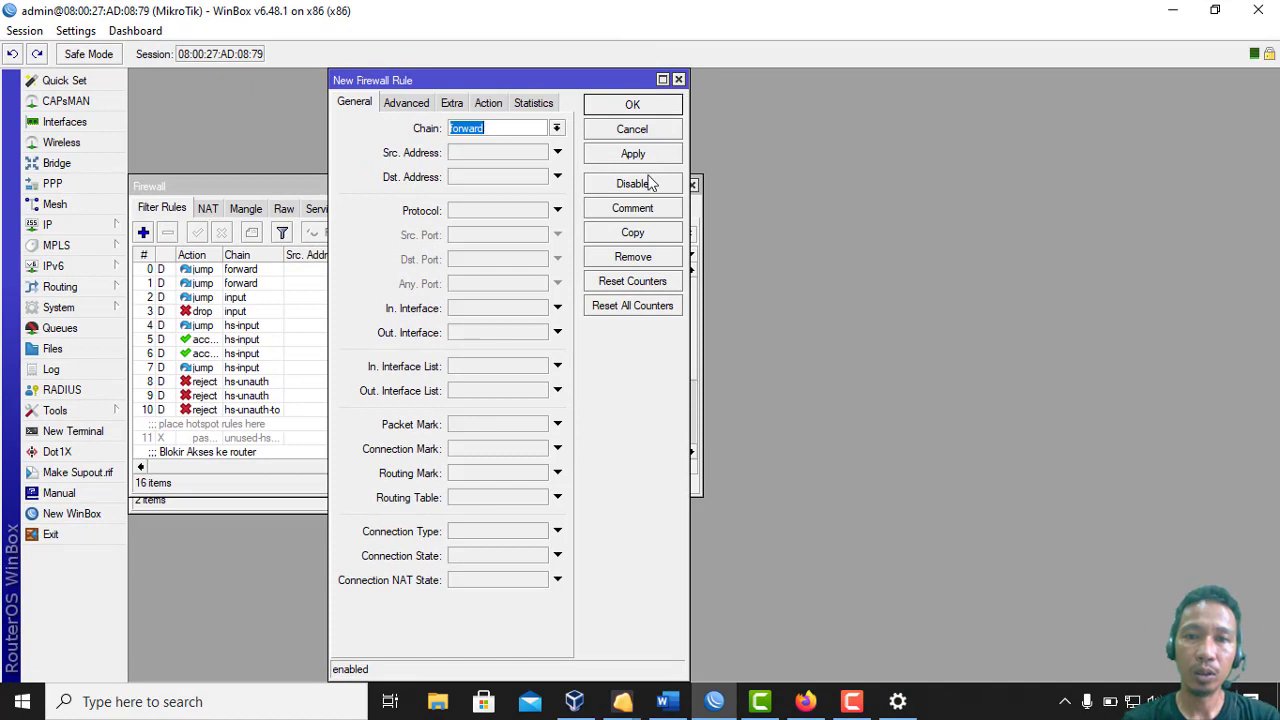
{"action": "left_click", "coordinate": [663, 128]}
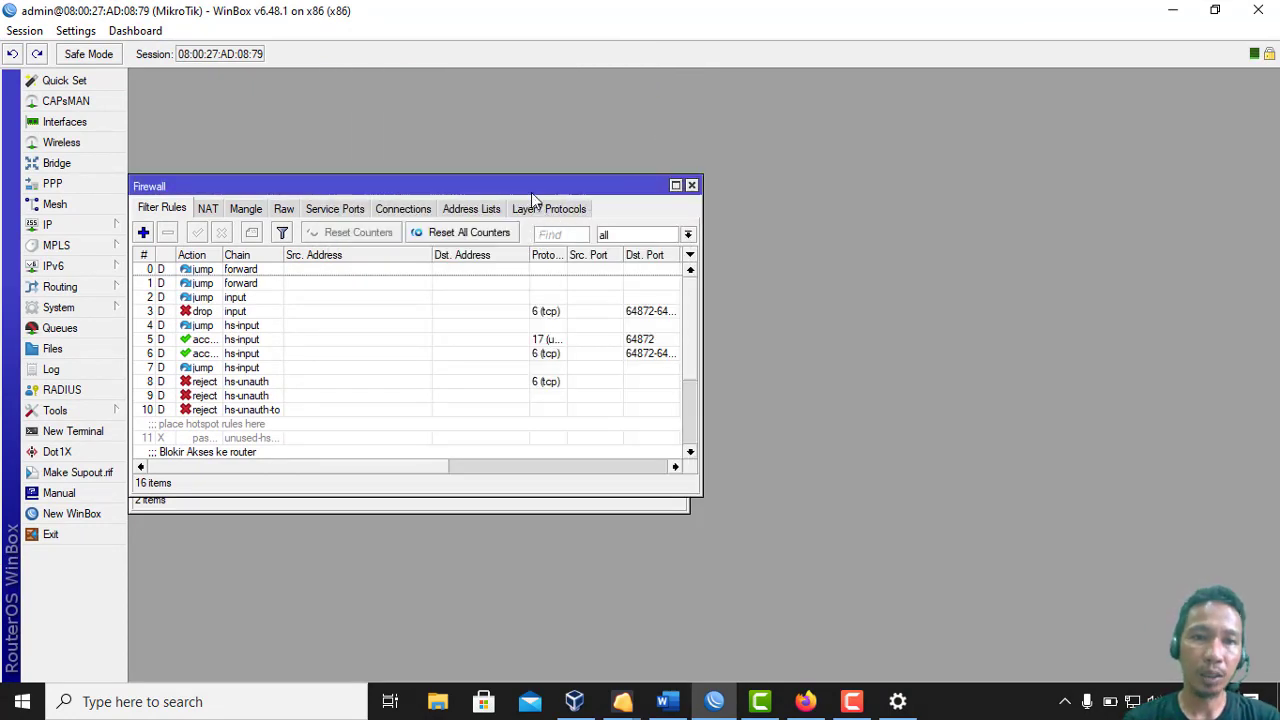
Add a Layer7 protocol named MP3 with the regexp \.(MP3)
{"action": "left_click_drag", "start_coordinate": [533, 186], "coordinate": [728, 152]}
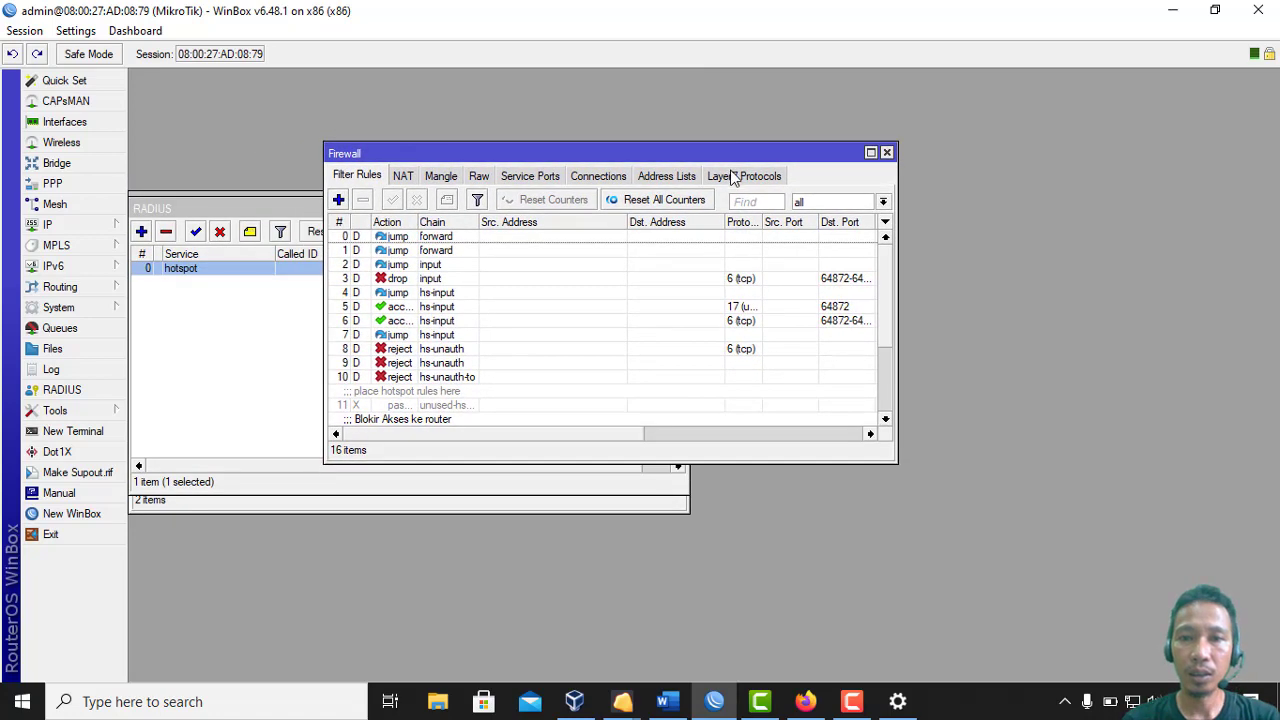
{"action": "left_click", "coordinate": [733, 177]}
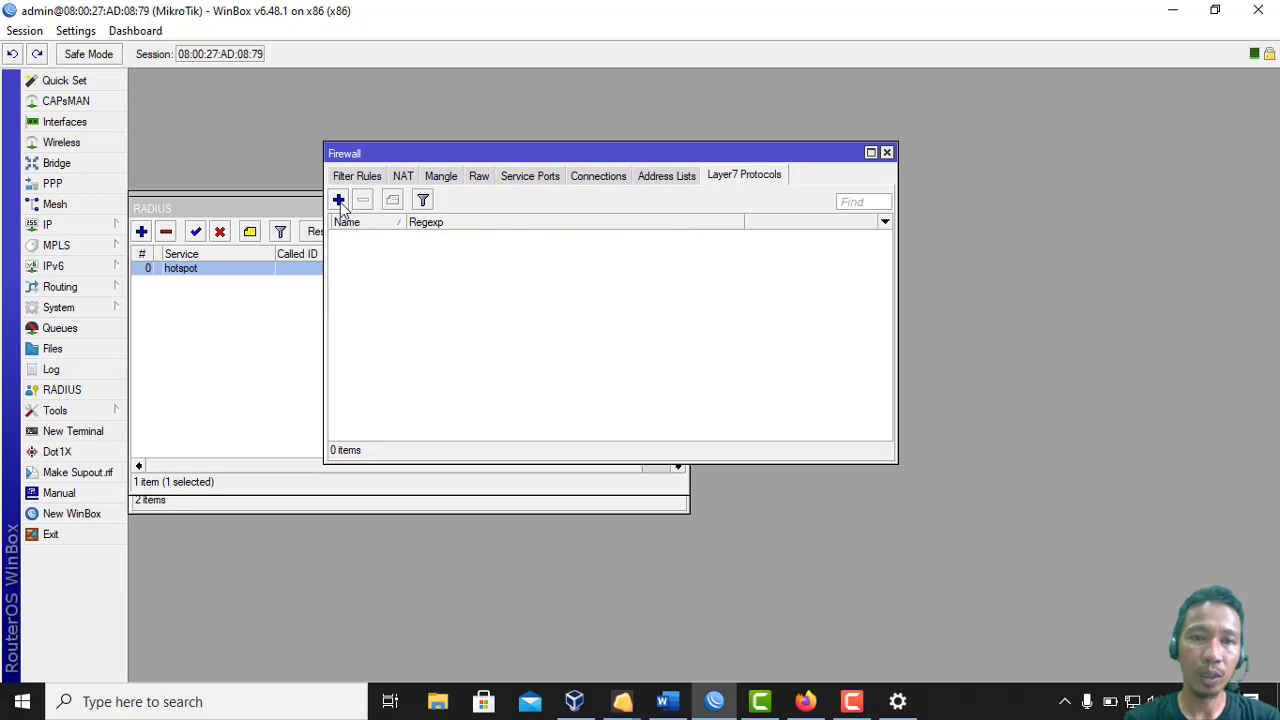
{"action": "left_click", "coordinate": [339, 200]}
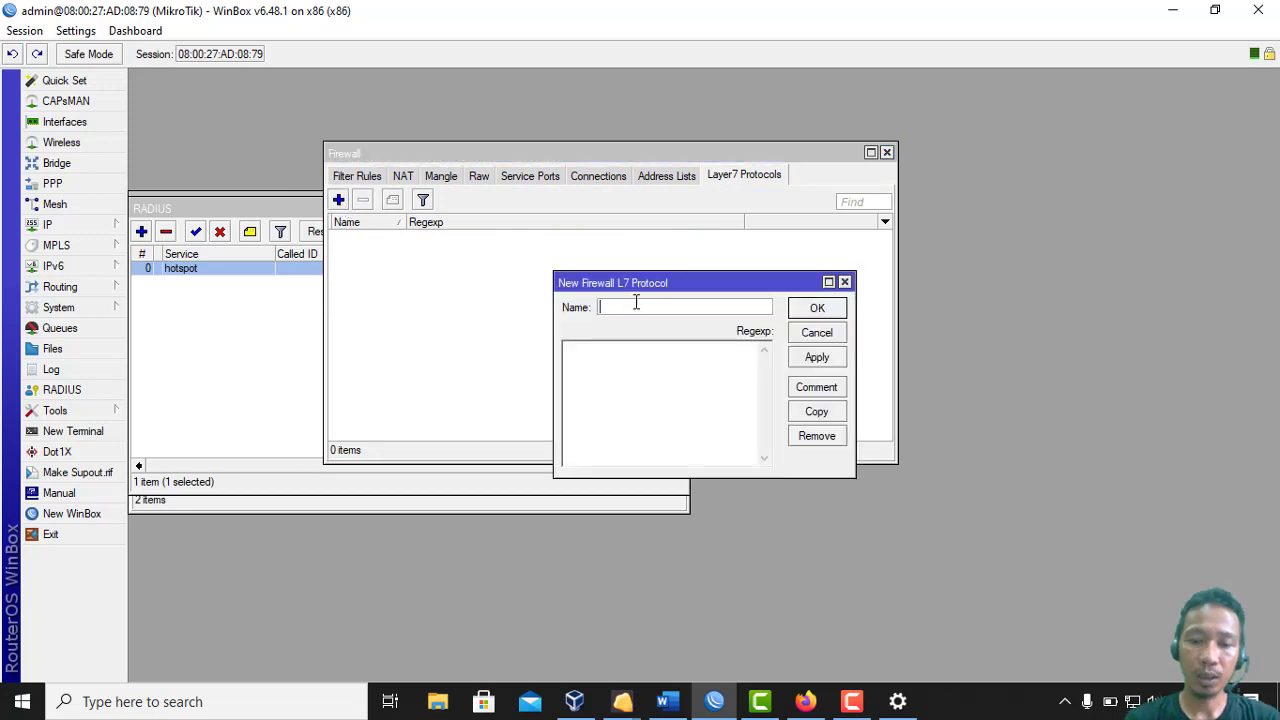
{"action": "type", "text": "MP"}
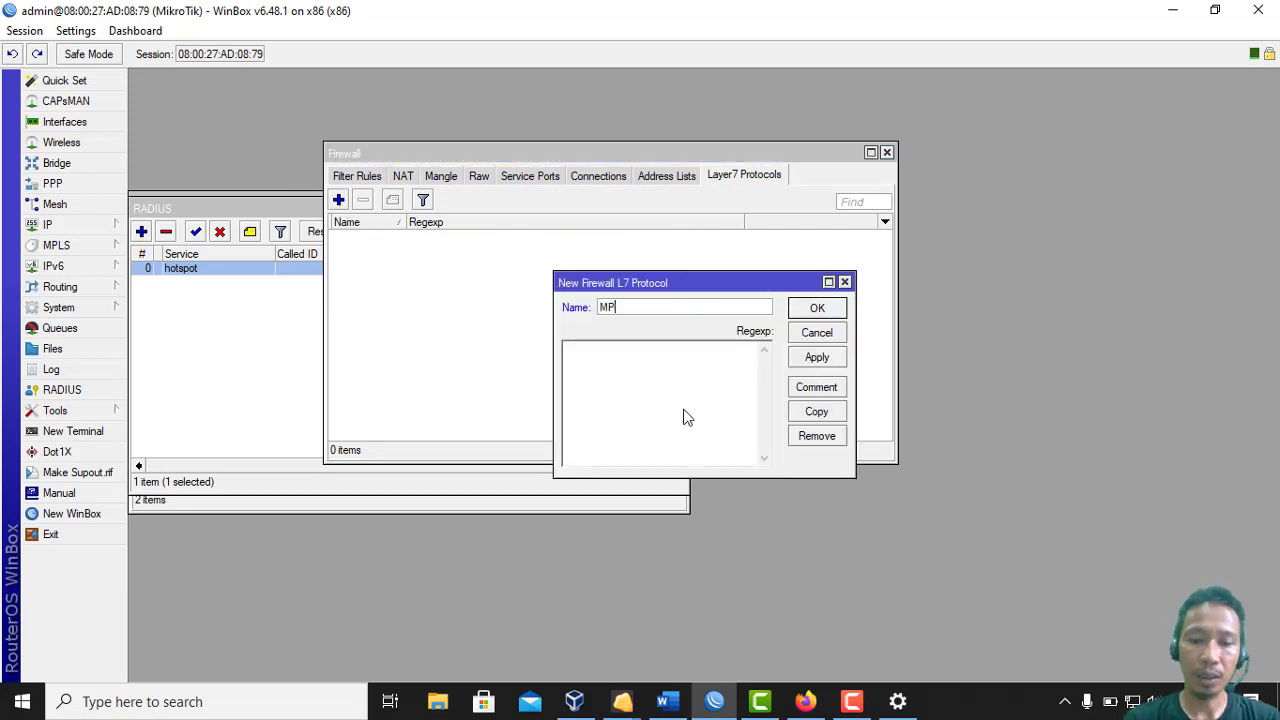
{"action": "type", "text": "4"}
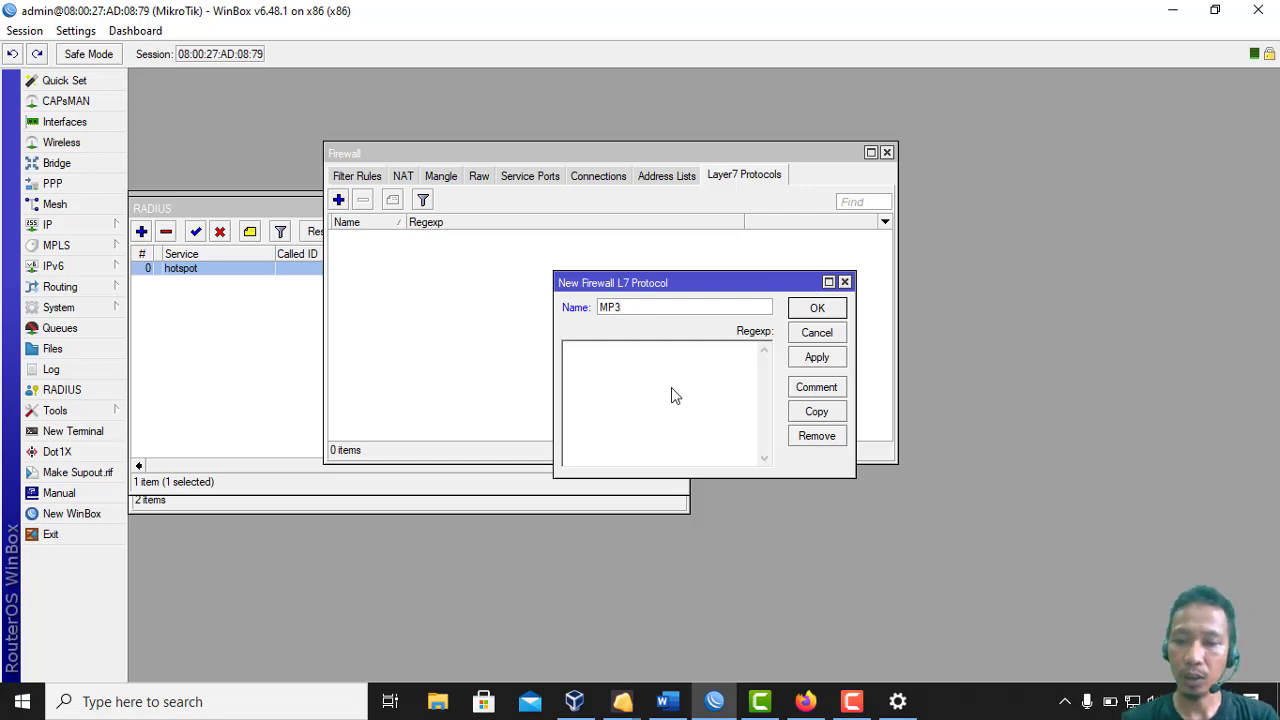
{"action": "type", "text": "]"}
{"action": "key", "text": "BackSpace"}
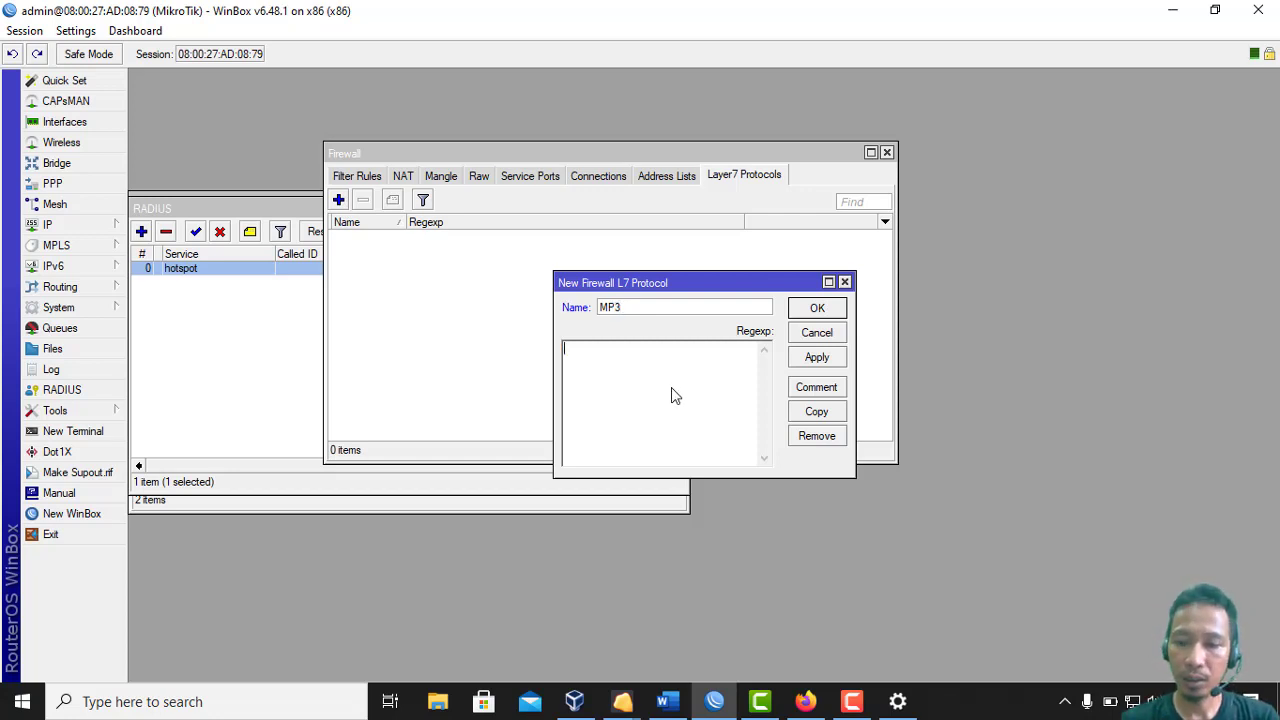
{"action": "type", "text": "\\"}
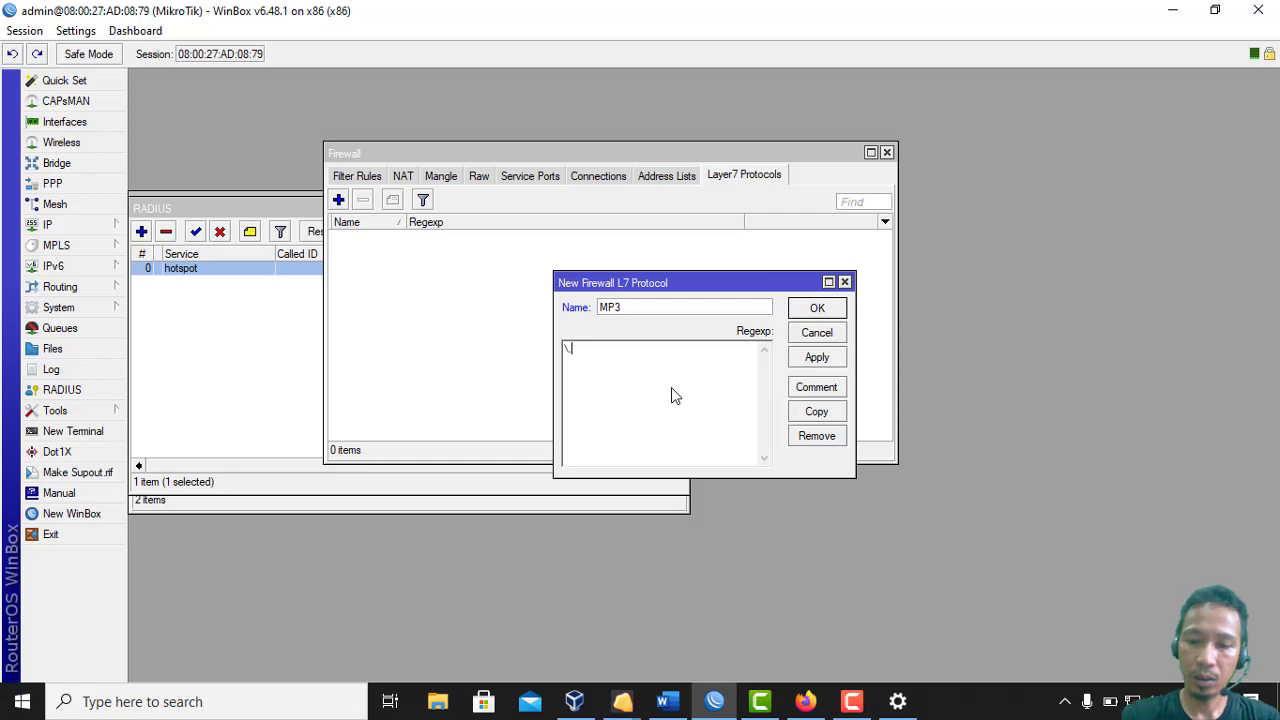
{"action": "type", "text": "(MP#"}
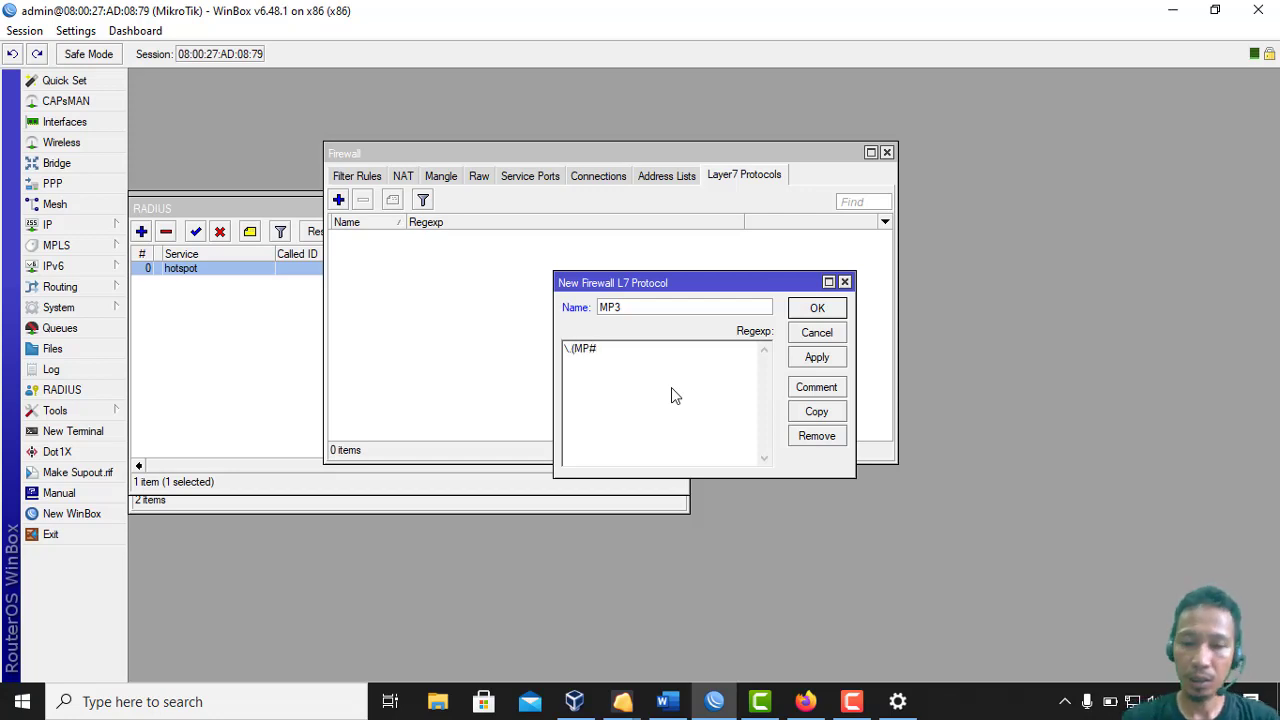
{"action": "key", "text": "BackSpace"}
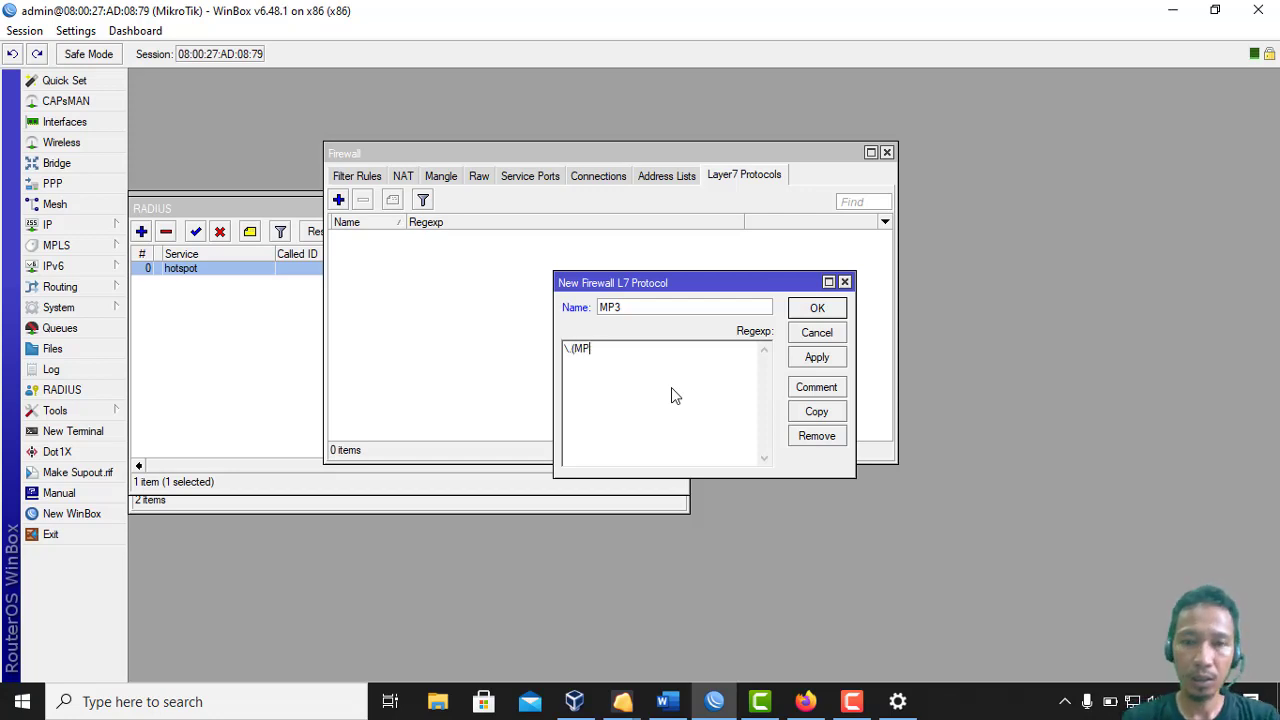
{"action": "type", "text": "3)"}
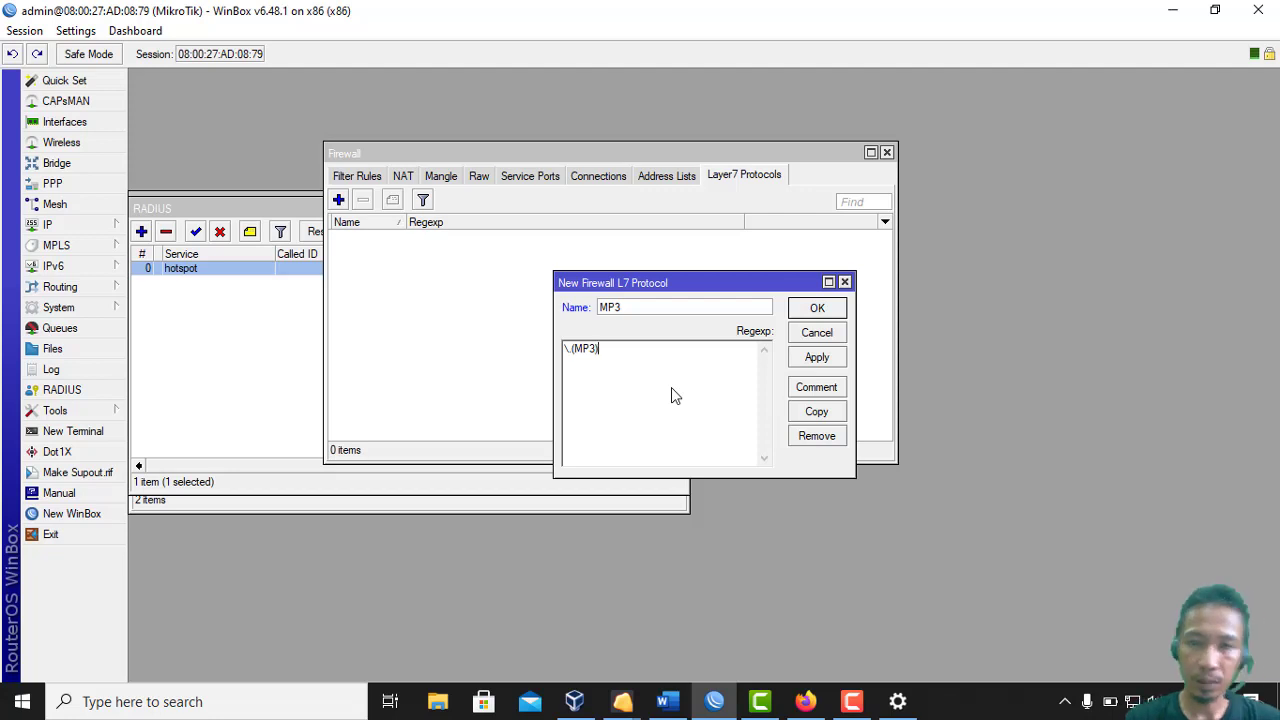
{"action": "left_click", "coordinate": [808, 309]}
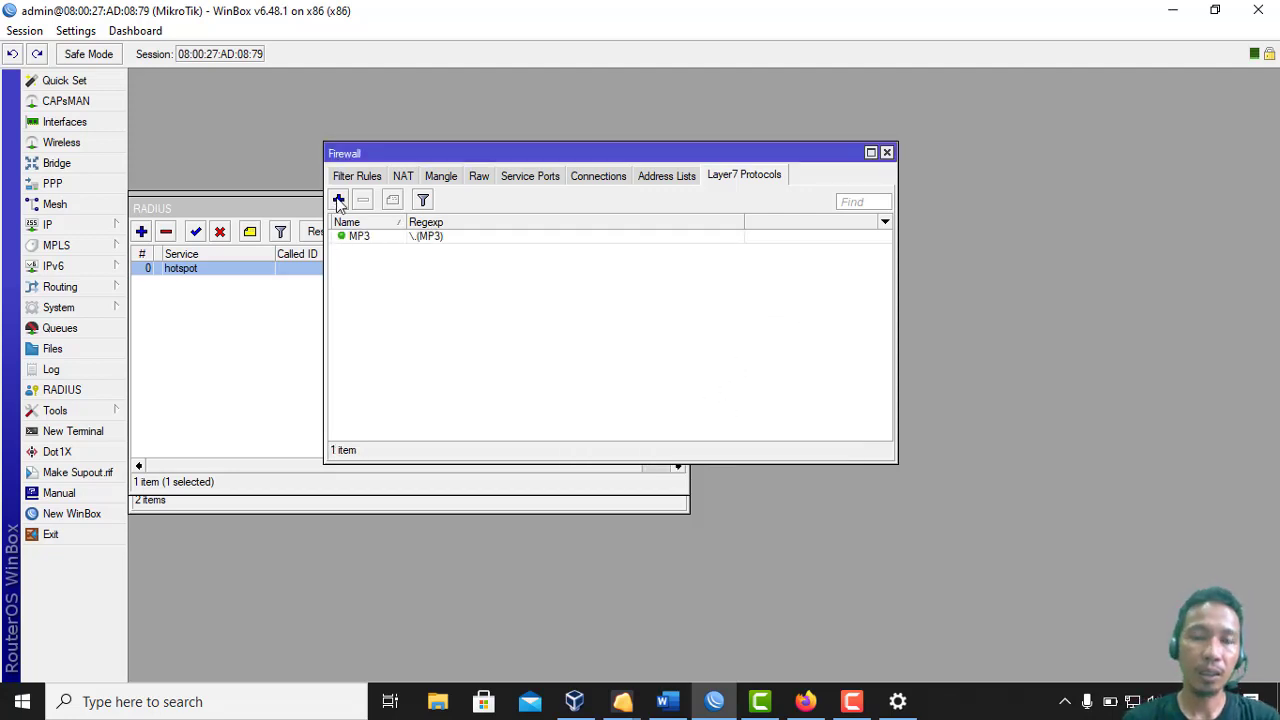
Check the task sheet for file types, then discard the empty new Layer7 protocol form
{"action": "left_click", "coordinate": [338, 199]}
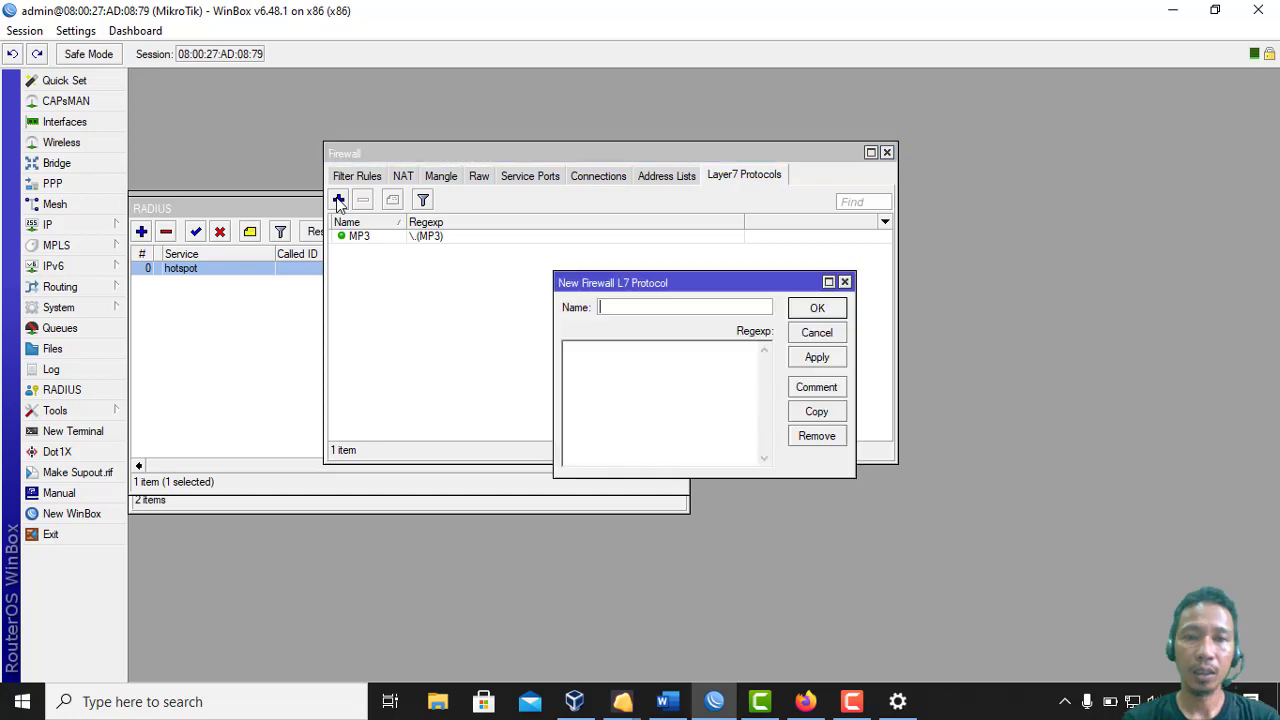
{"action": "left_click", "coordinate": [668, 701]}
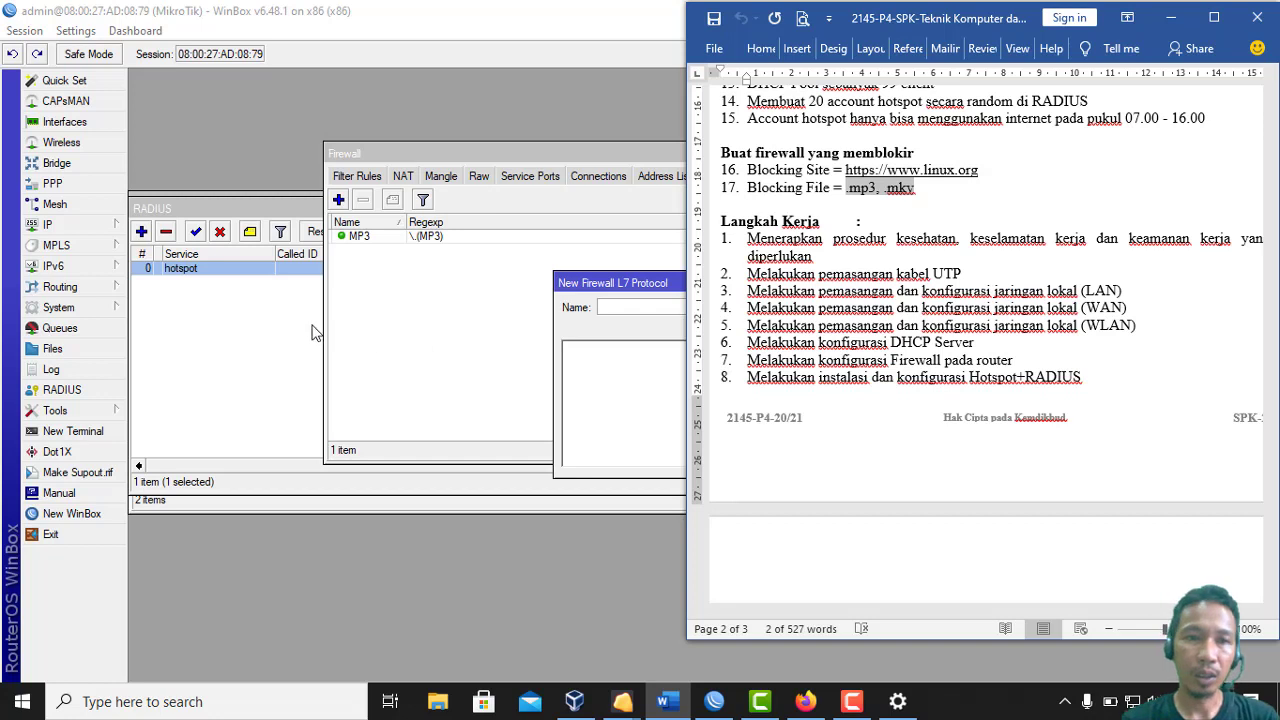
{"action": "left_click", "coordinate": [247, 348]}
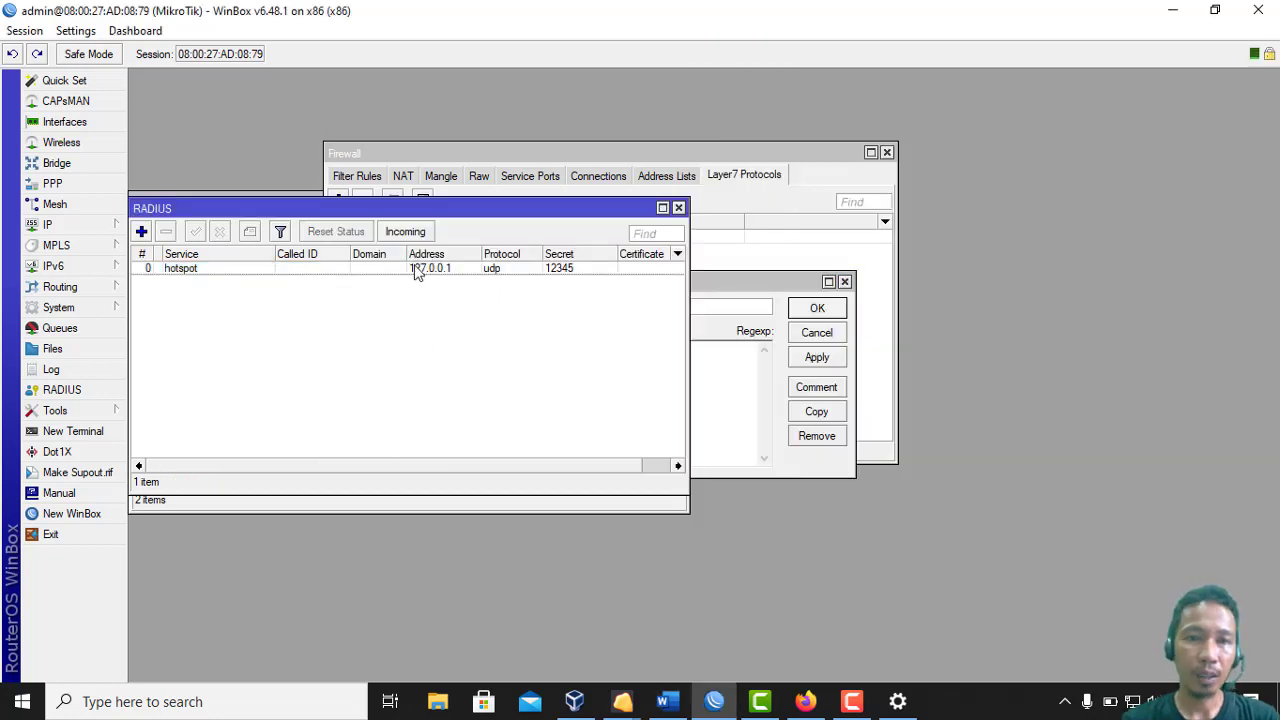
{"action": "left_click", "coordinate": [719, 358]}
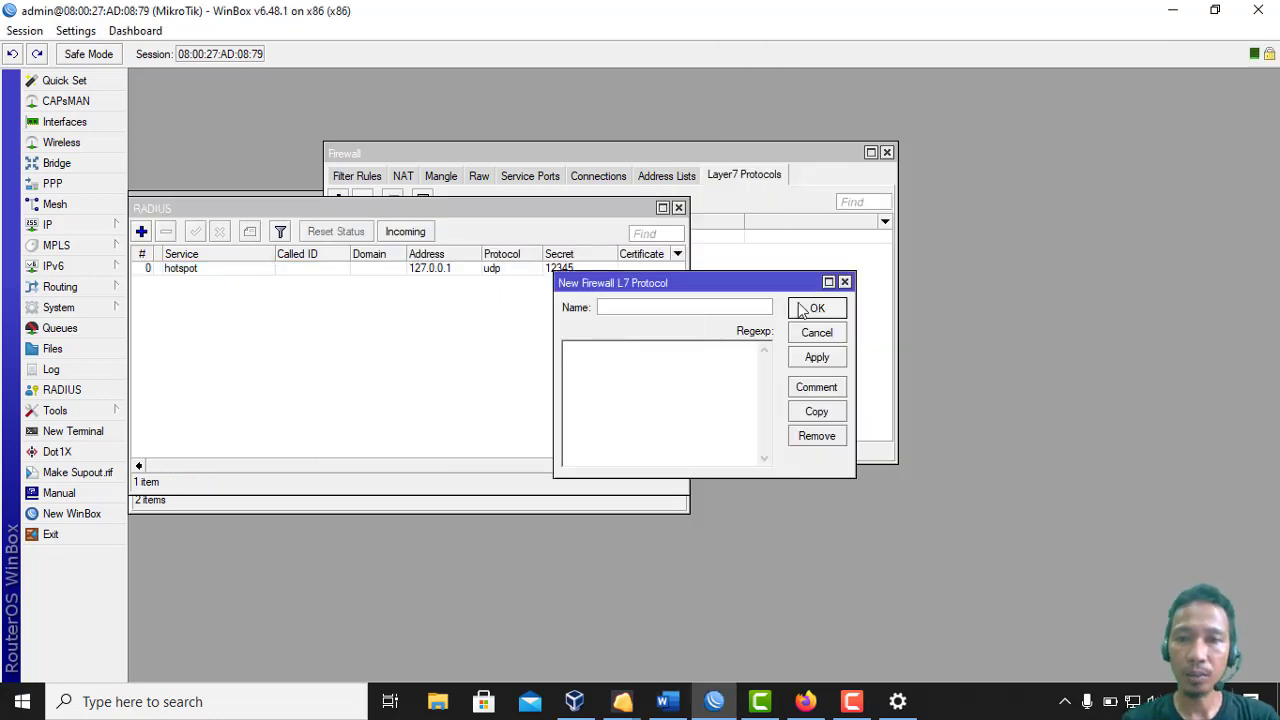
{"action": "left_click", "coordinate": [844, 283]}
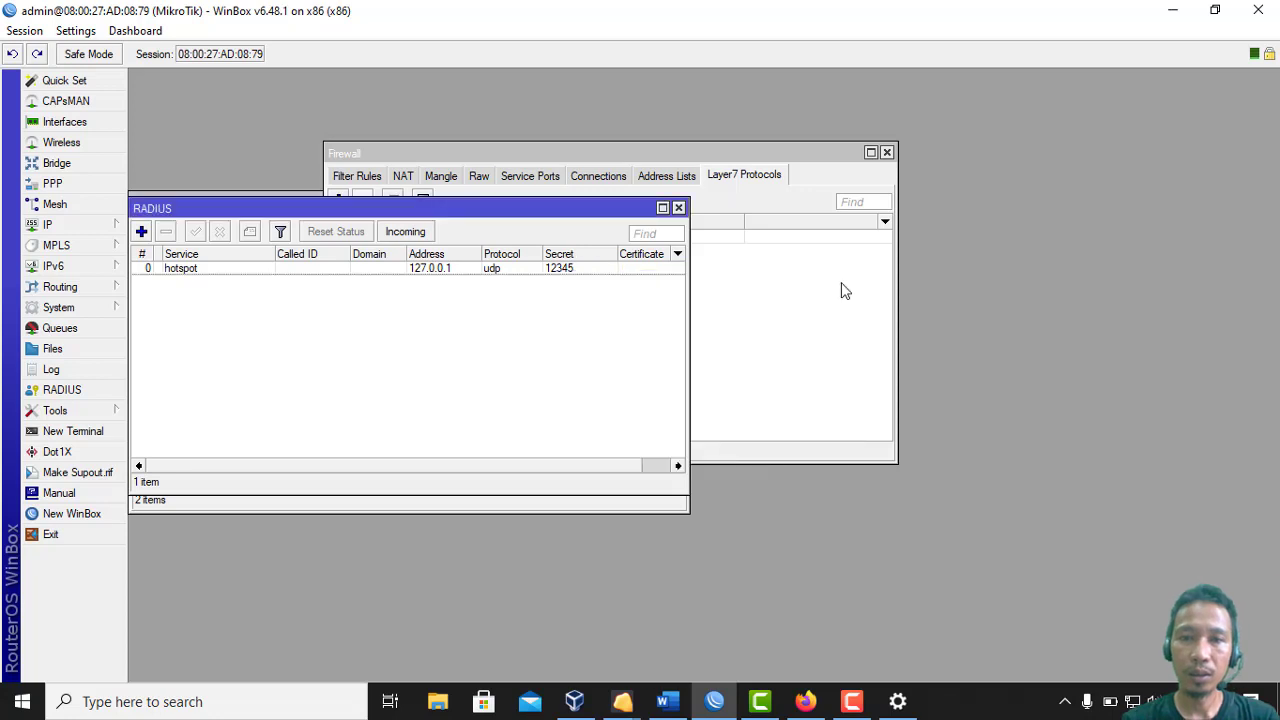
{"action": "left_click", "coordinate": [752, 256]}
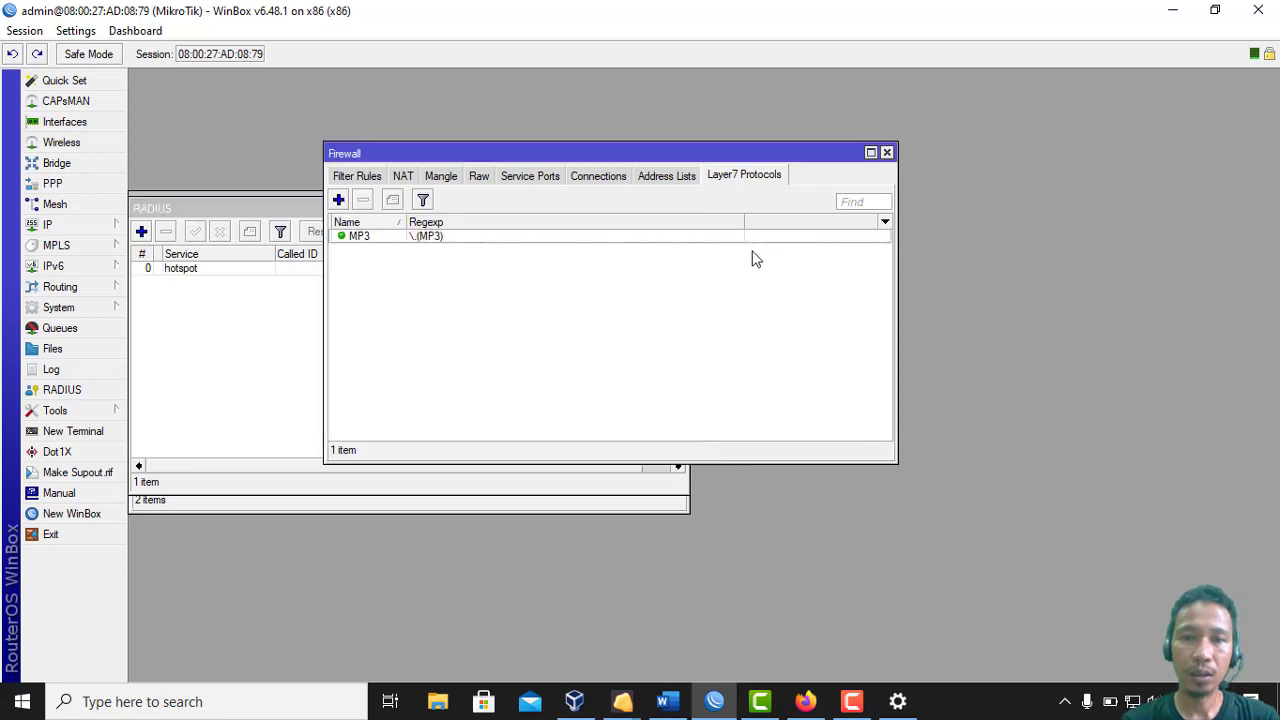
Change the MP3 Layer7 pattern to lowercase \.(mp3)
{"action": "double_click", "coordinate": [420, 240]}
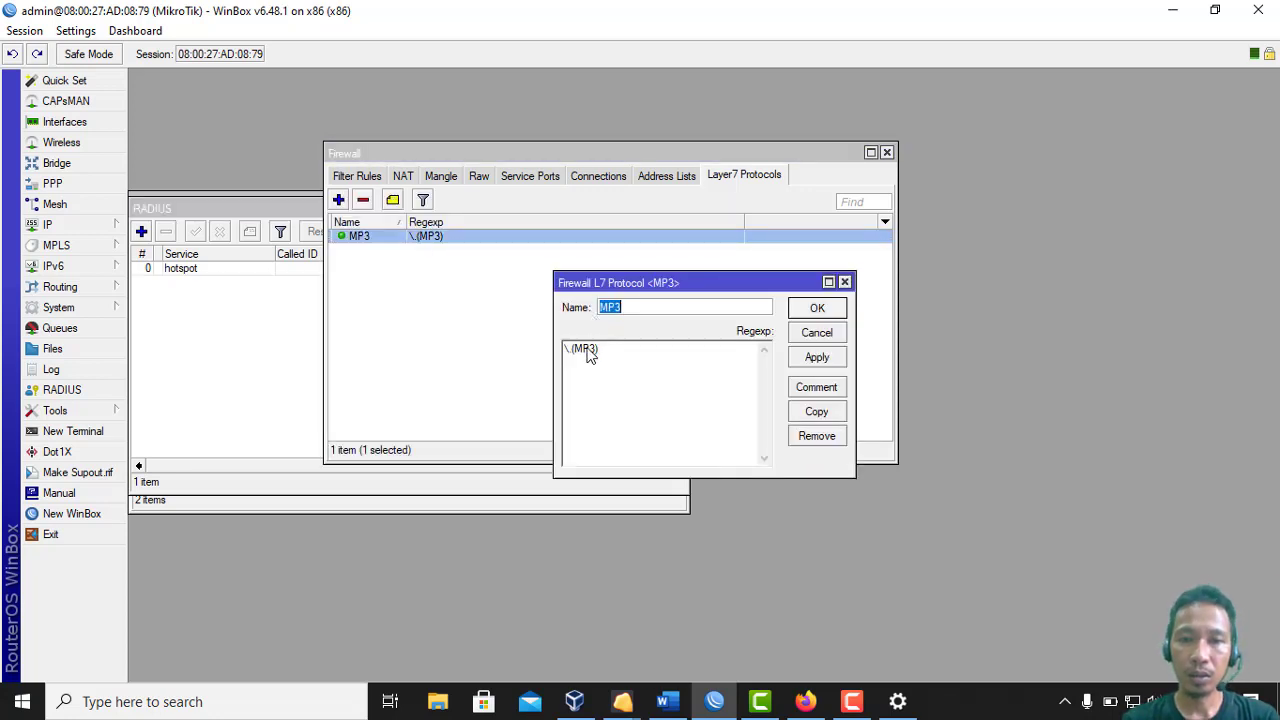
{"action": "left_click", "coordinate": [590, 356]}
{"action": "key", "text": "BackSpace"}
{"action": "key", "text": "BackSpace"}
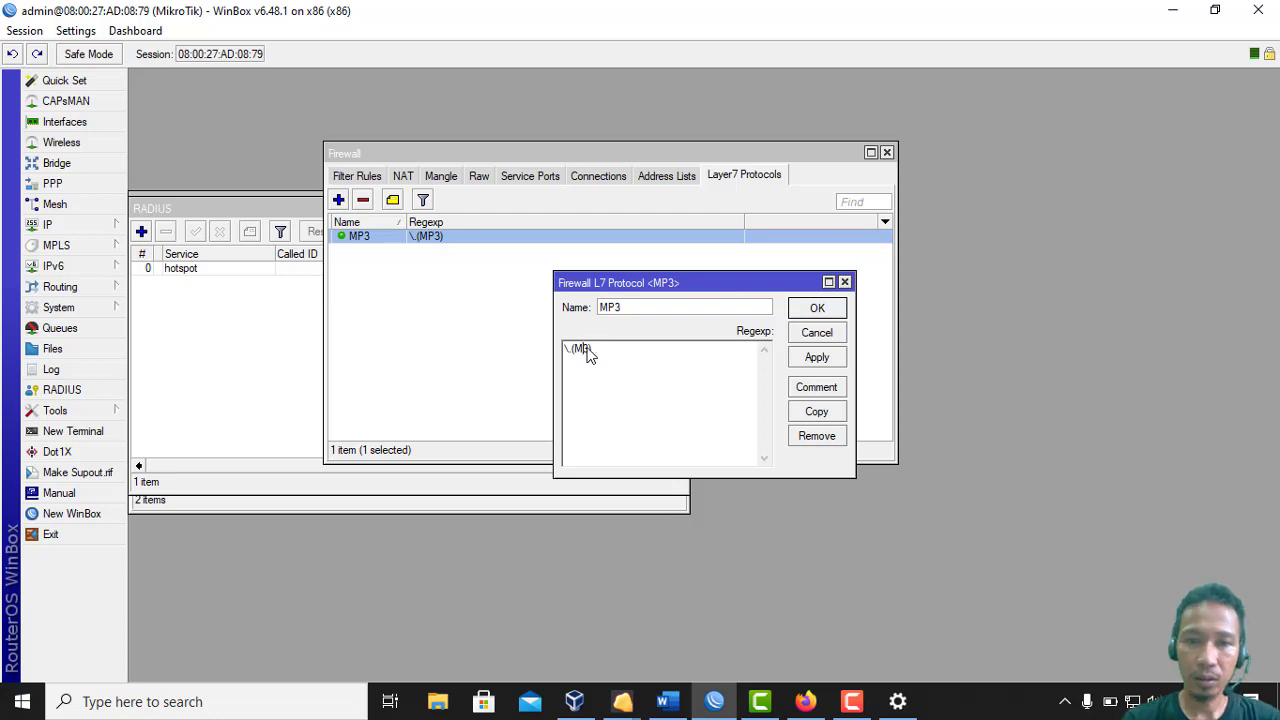
{"action": "type", "text": "mp"}
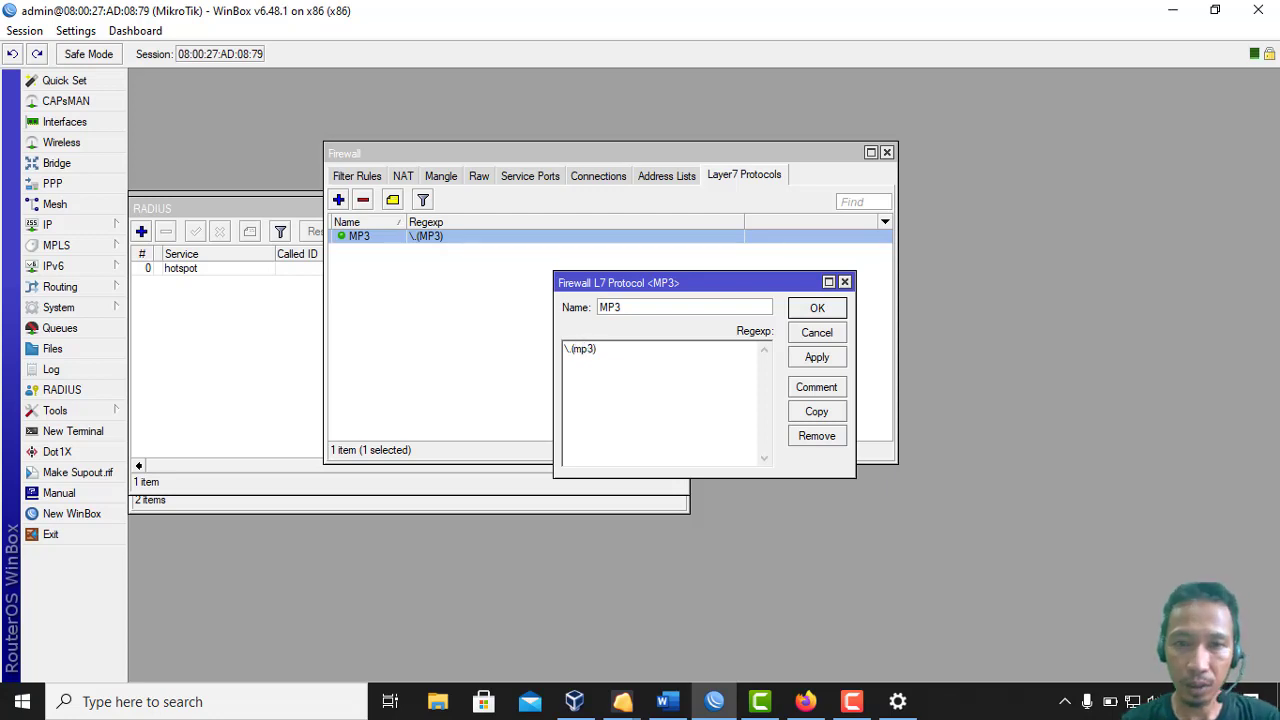
{"action": "left_click", "coordinate": [816, 309]}
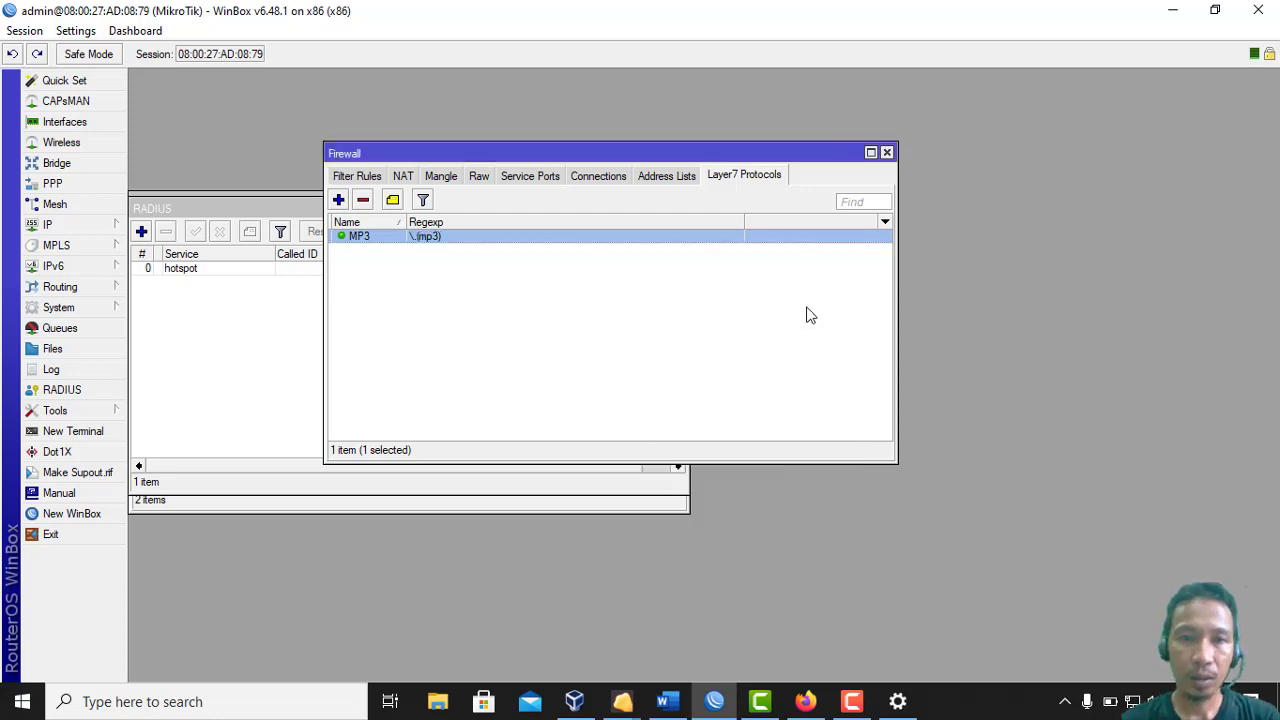
{"action": "left_click", "coordinate": [339, 201]}
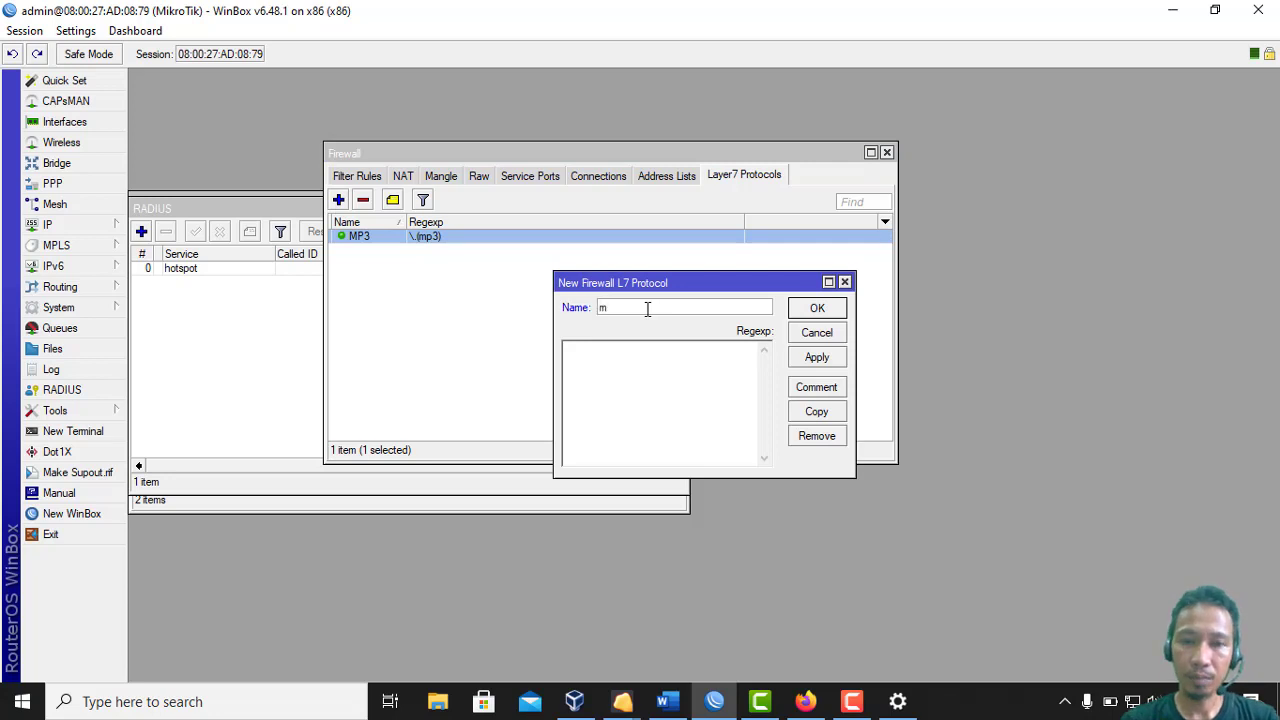
Create an MKV Layer7 protocol with regexp \.(mkv), then return to the Filter Rules list
{"action": "type", "text": "MKV"}
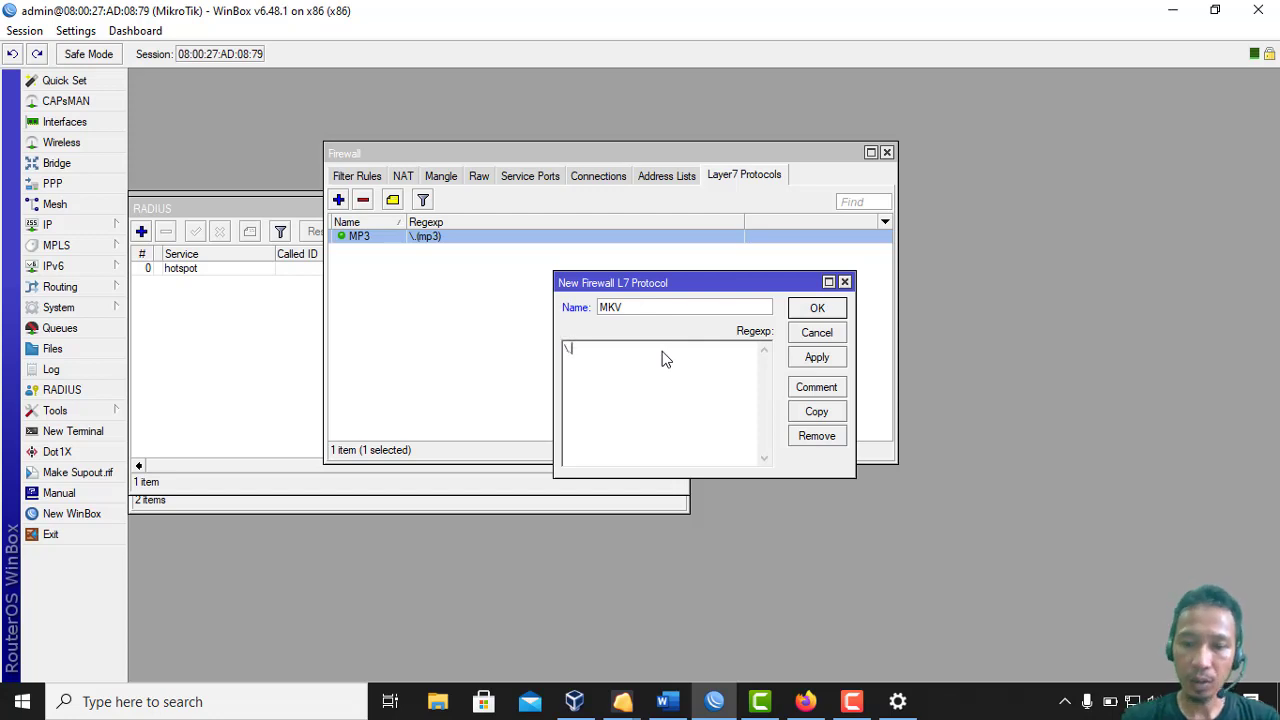
{"action": "type", "text": "mkv)"}
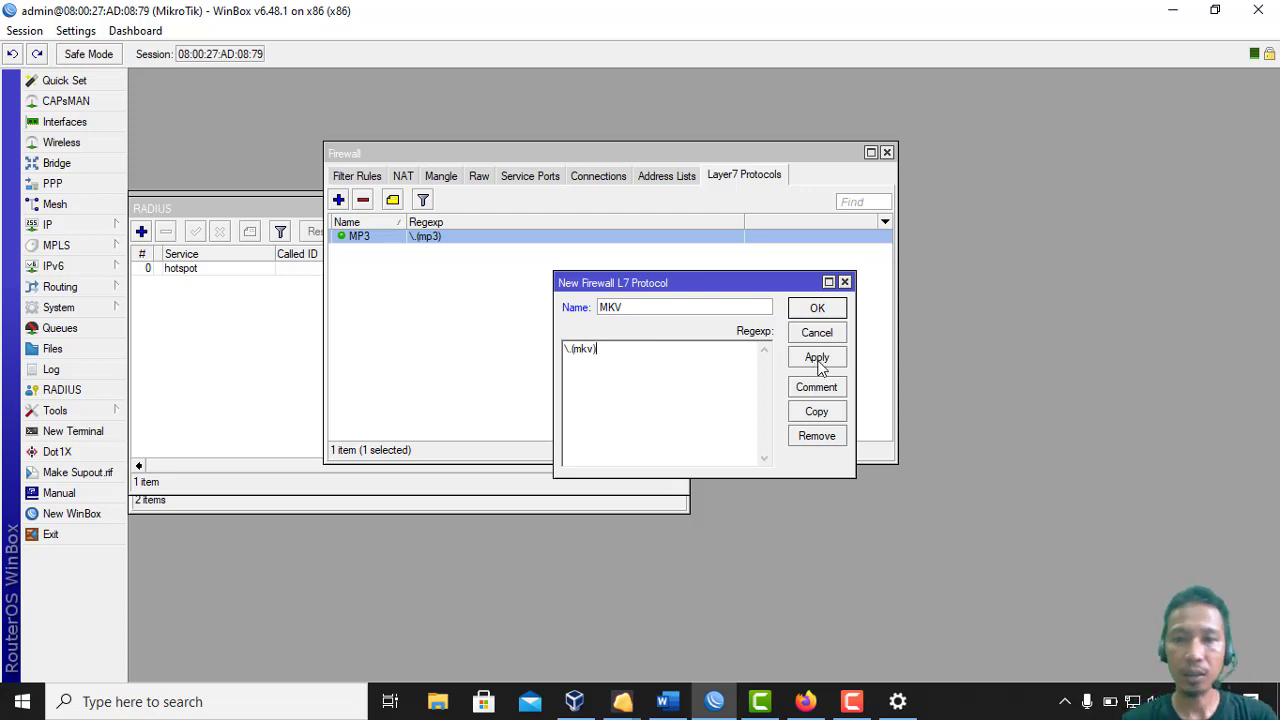
{"action": "left_click", "coordinate": [817, 358]}
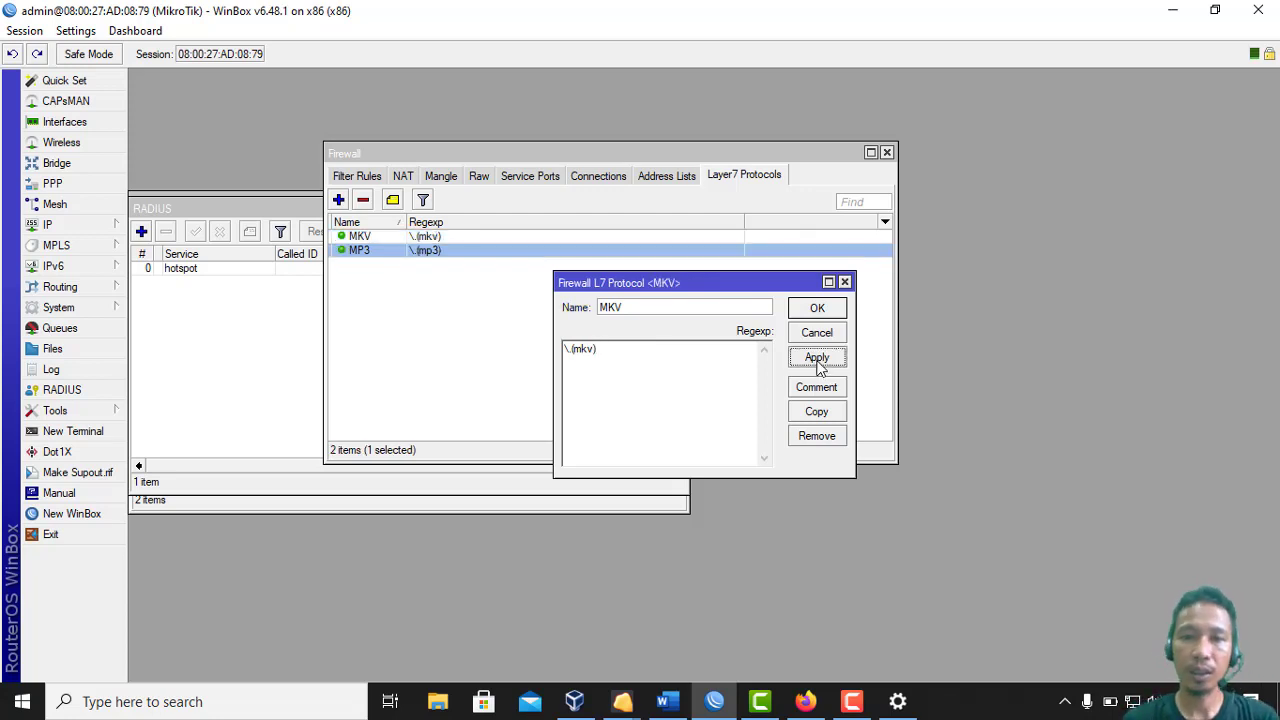
{"action": "left_click", "coordinate": [817, 312]}
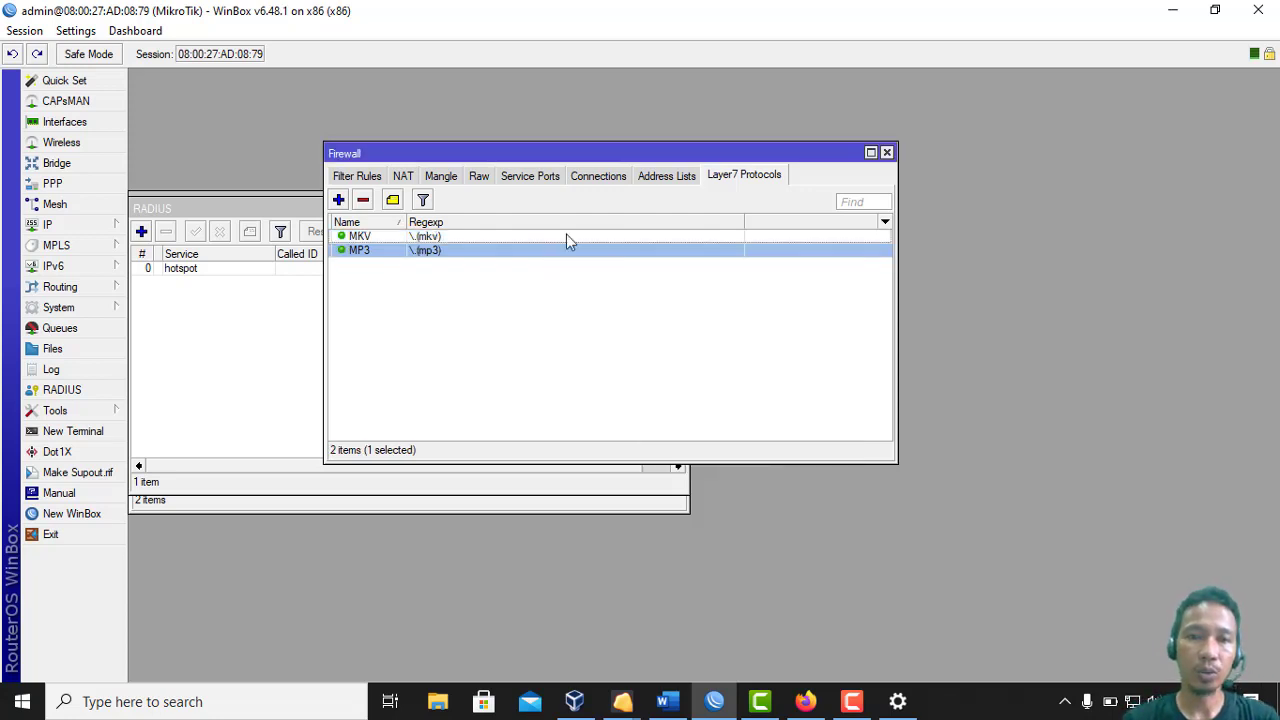
{"action": "left_click", "coordinate": [364, 176]}
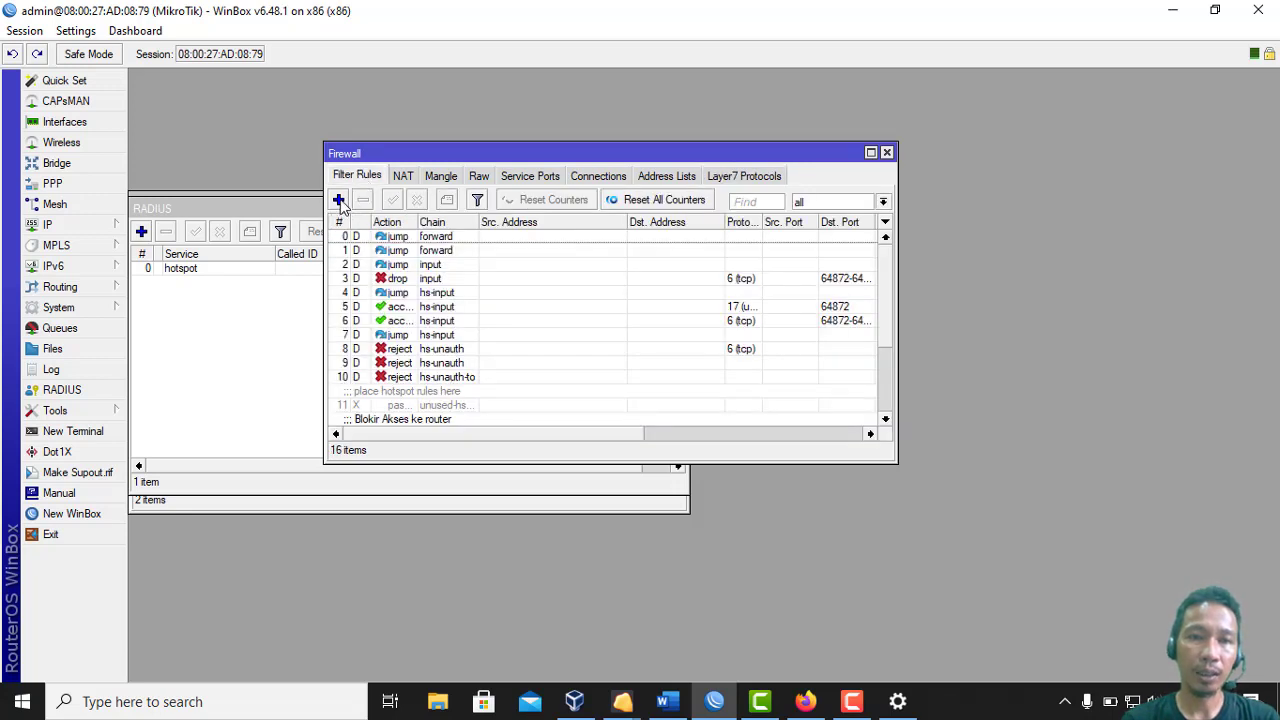
Add a TCP drop rule matching the MP3 Layer7 protocol, commented 'Blokir file download Mp3'
{"action": "left_click", "coordinate": [339, 200]}
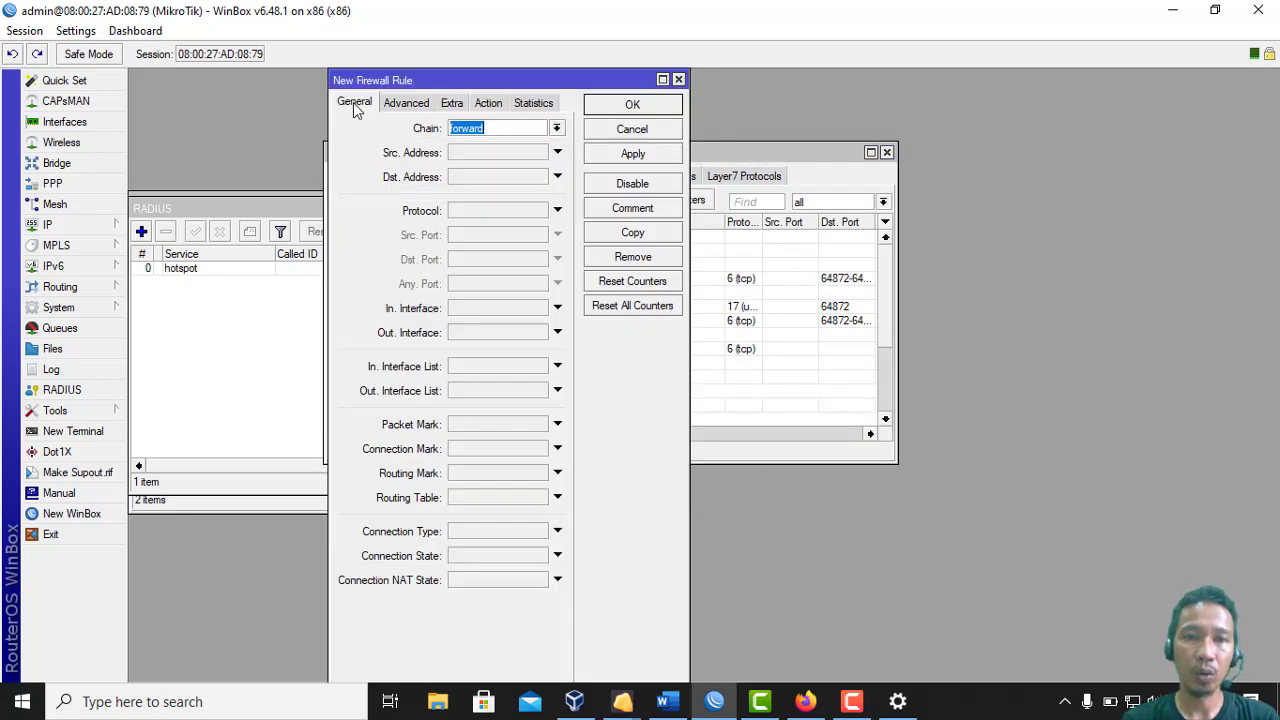
{"action": "left_click", "coordinate": [517, 210]}
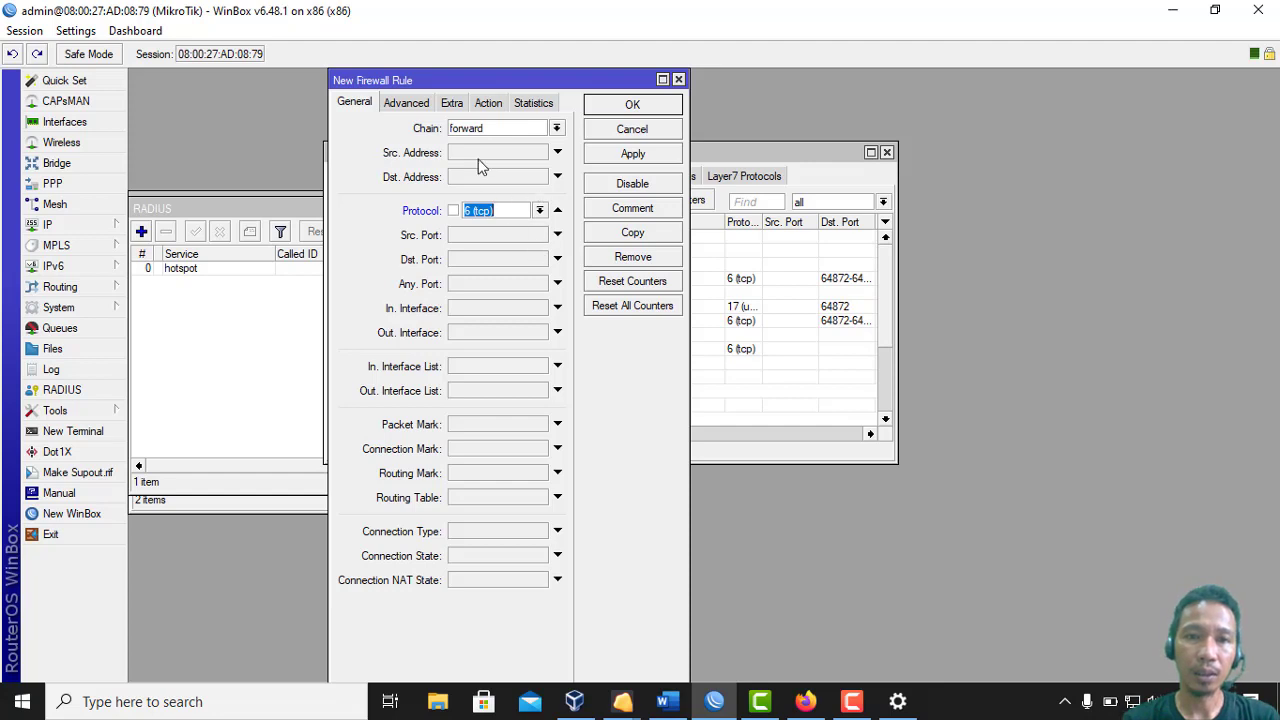
{"action": "left_click", "coordinate": [421, 108]}
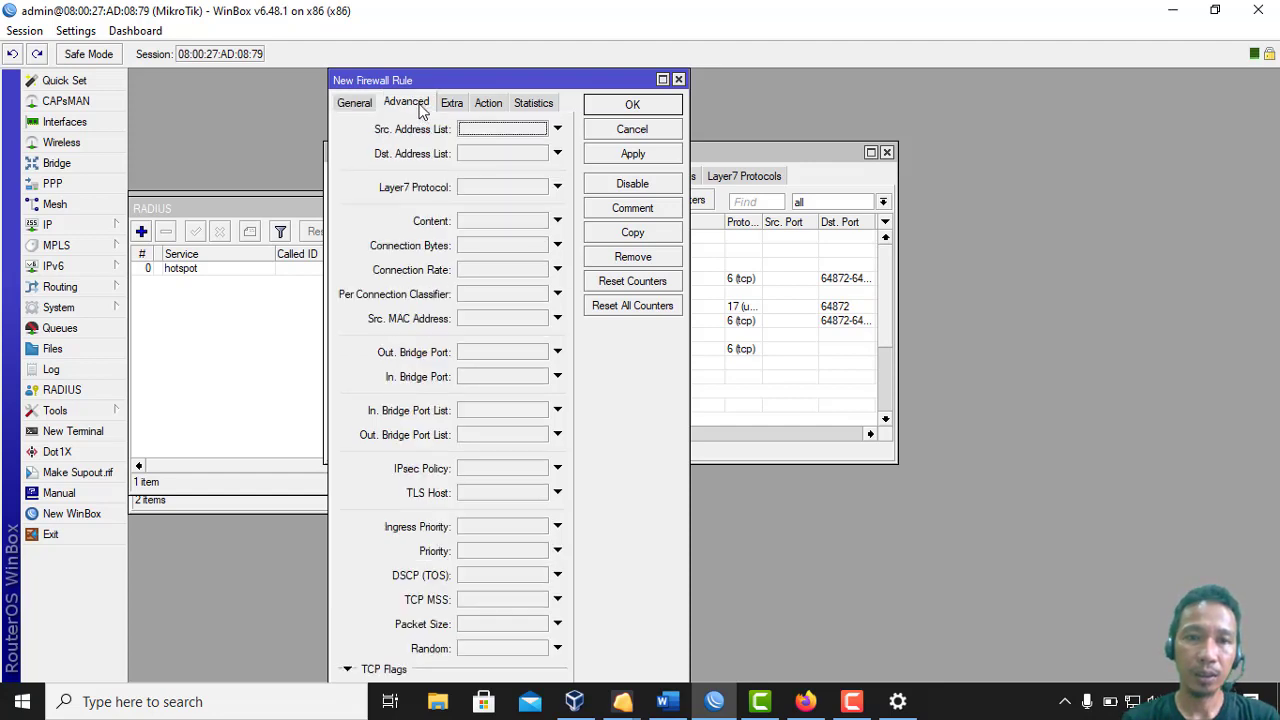
{"action": "left_click", "coordinate": [531, 192]}
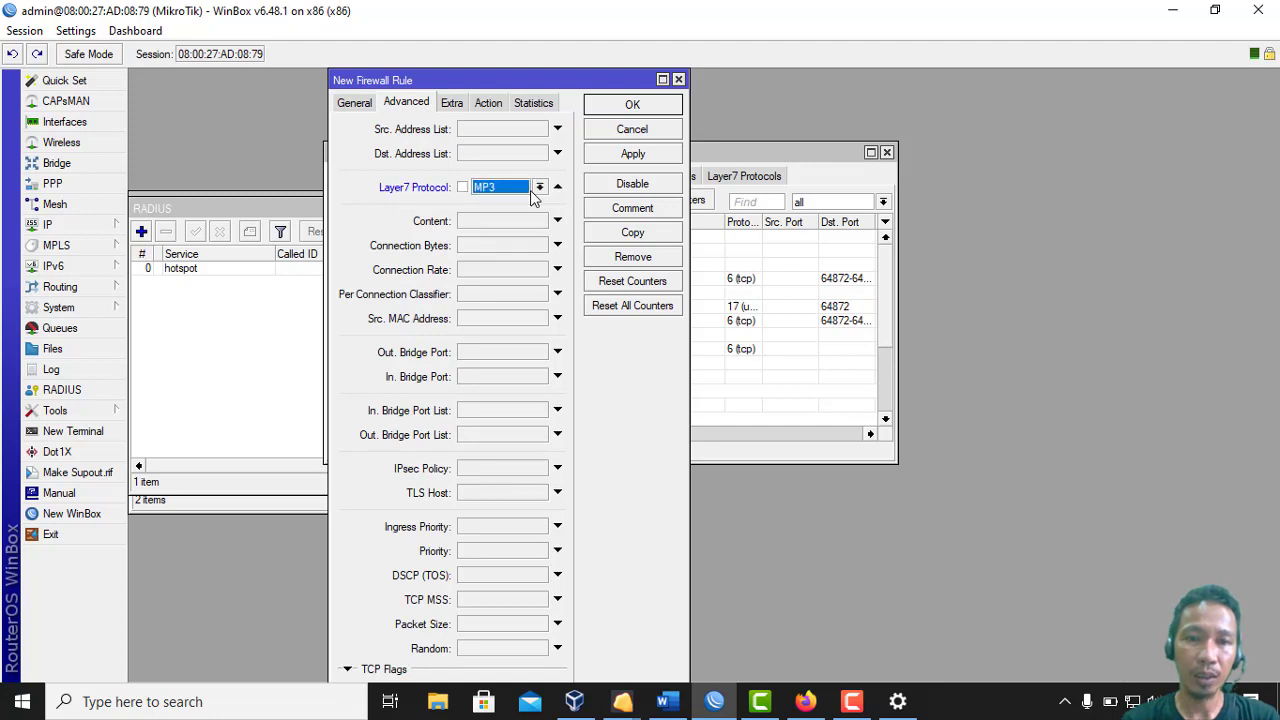
{"action": "left_click", "coordinate": [489, 104]}
{"action": "left_click", "coordinate": [484, 133]}
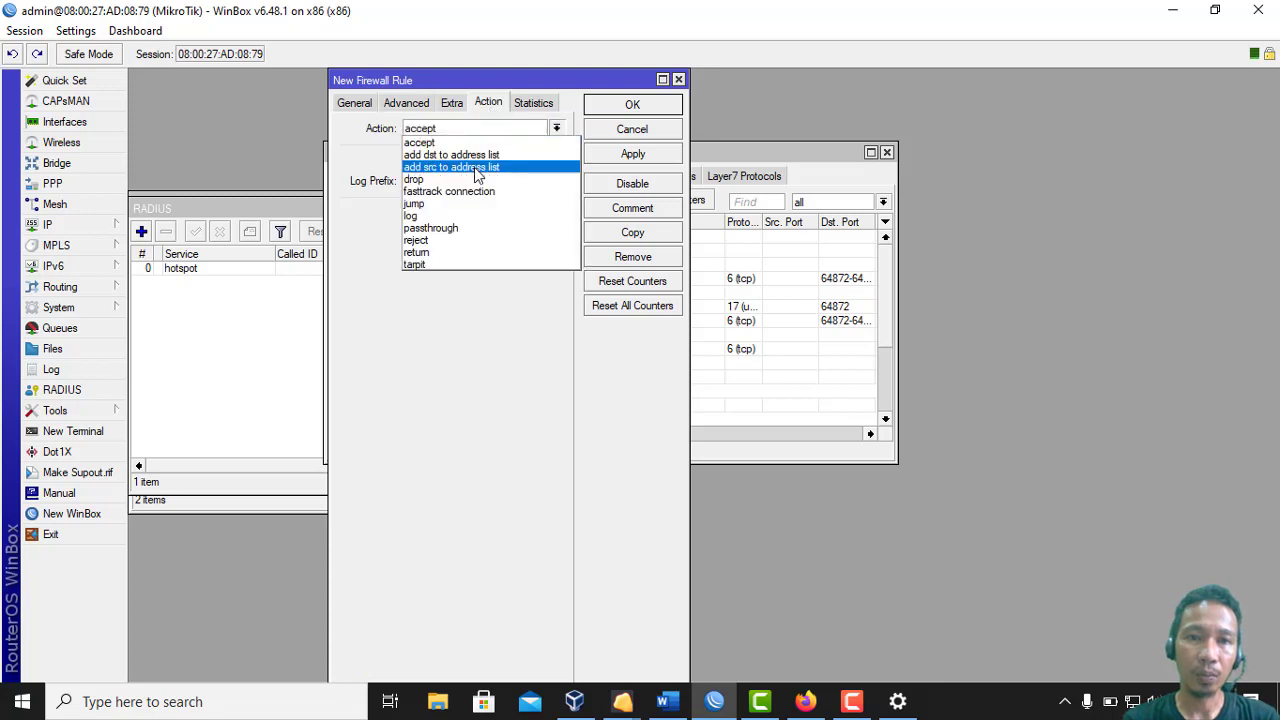
{"action": "left_click", "coordinate": [474, 177]}
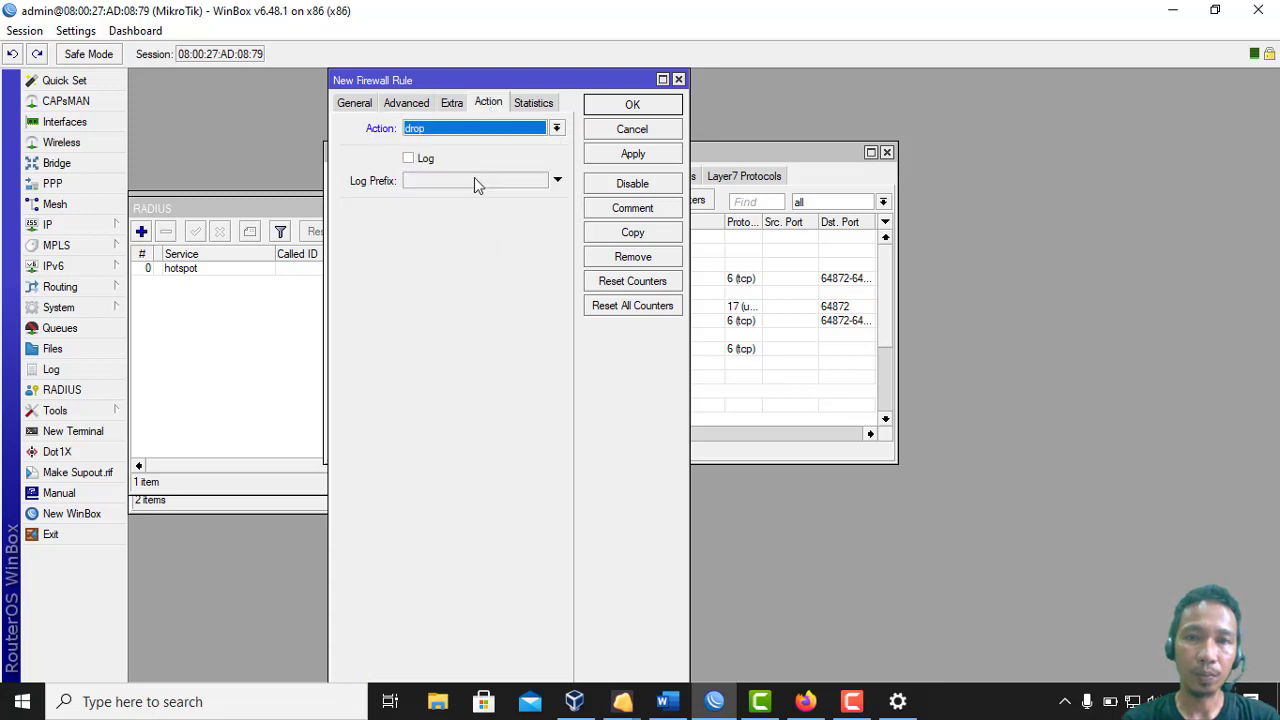
{"action": "left_click", "coordinate": [617, 212]}
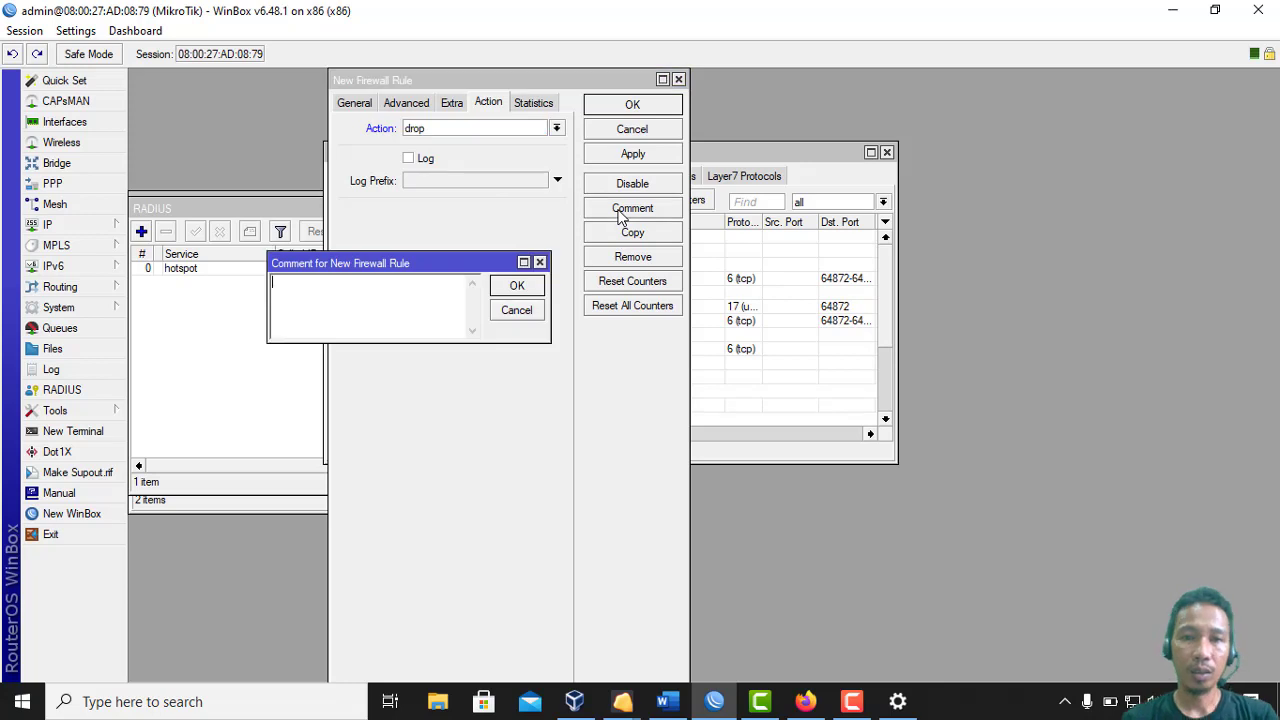
{"action": "type", "text": "Blokir f"}
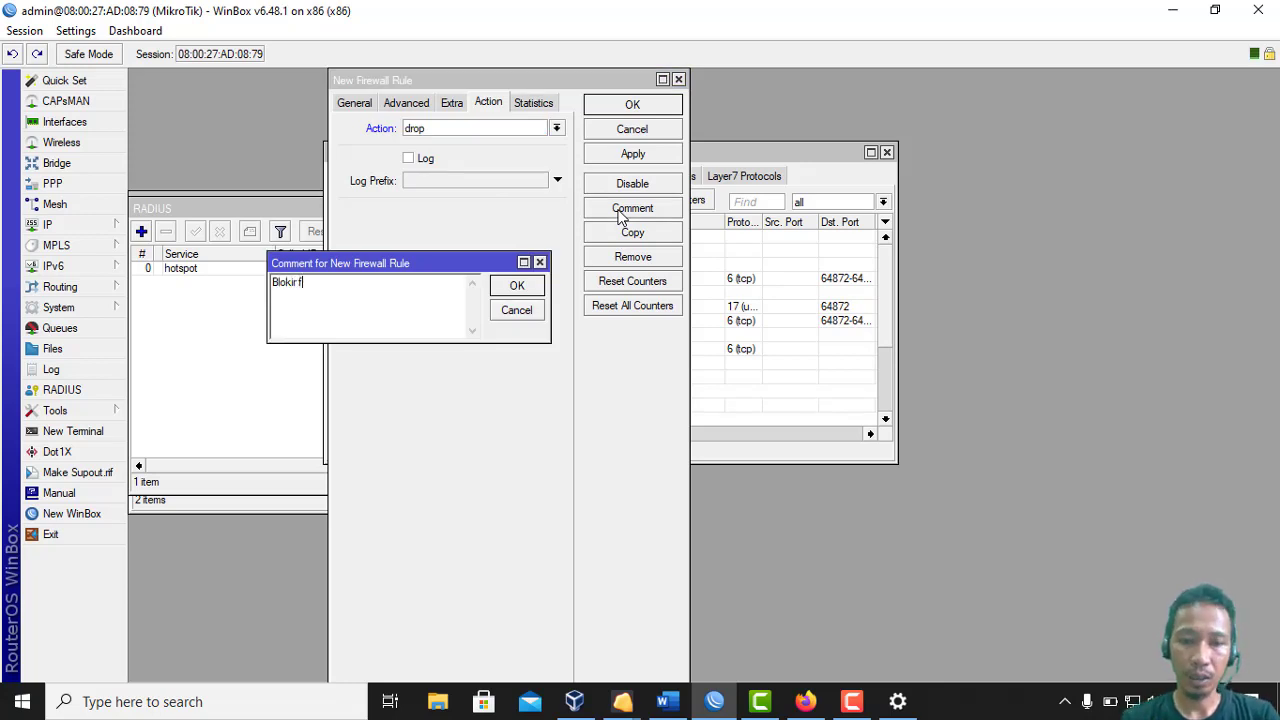
{"action": "type", "text": "ile "}
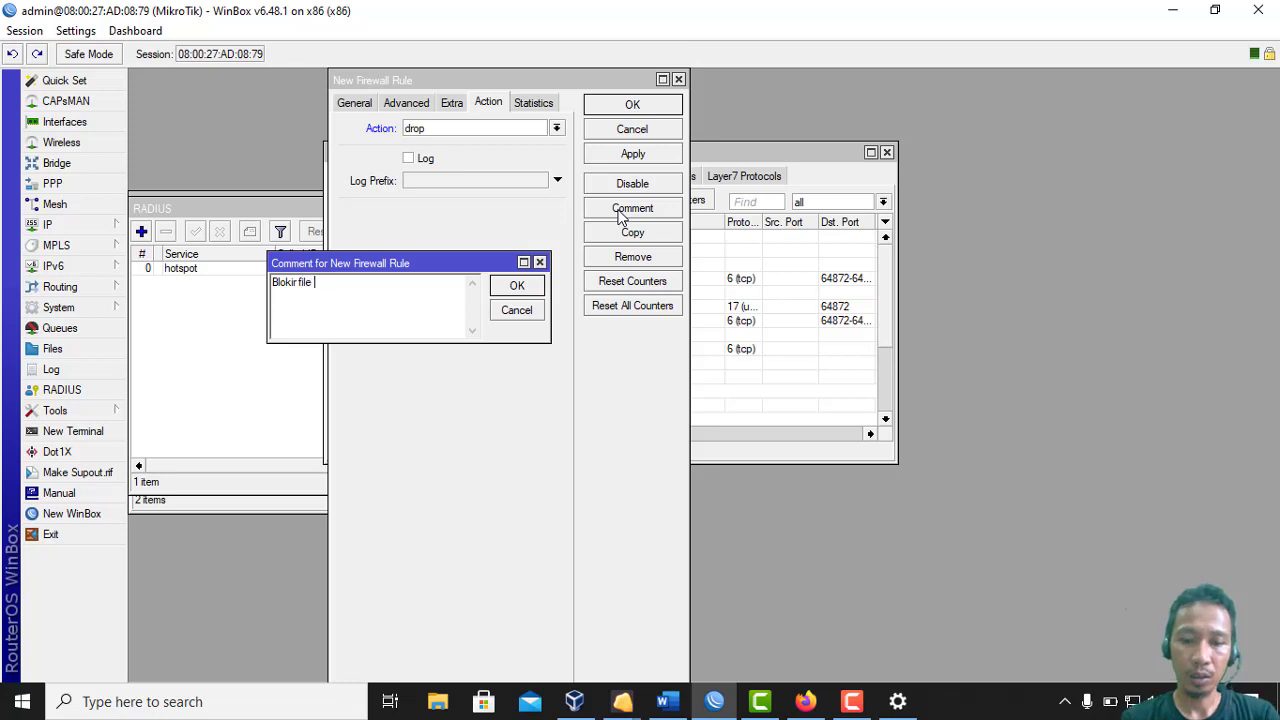
{"action": "type", "text": "download "}
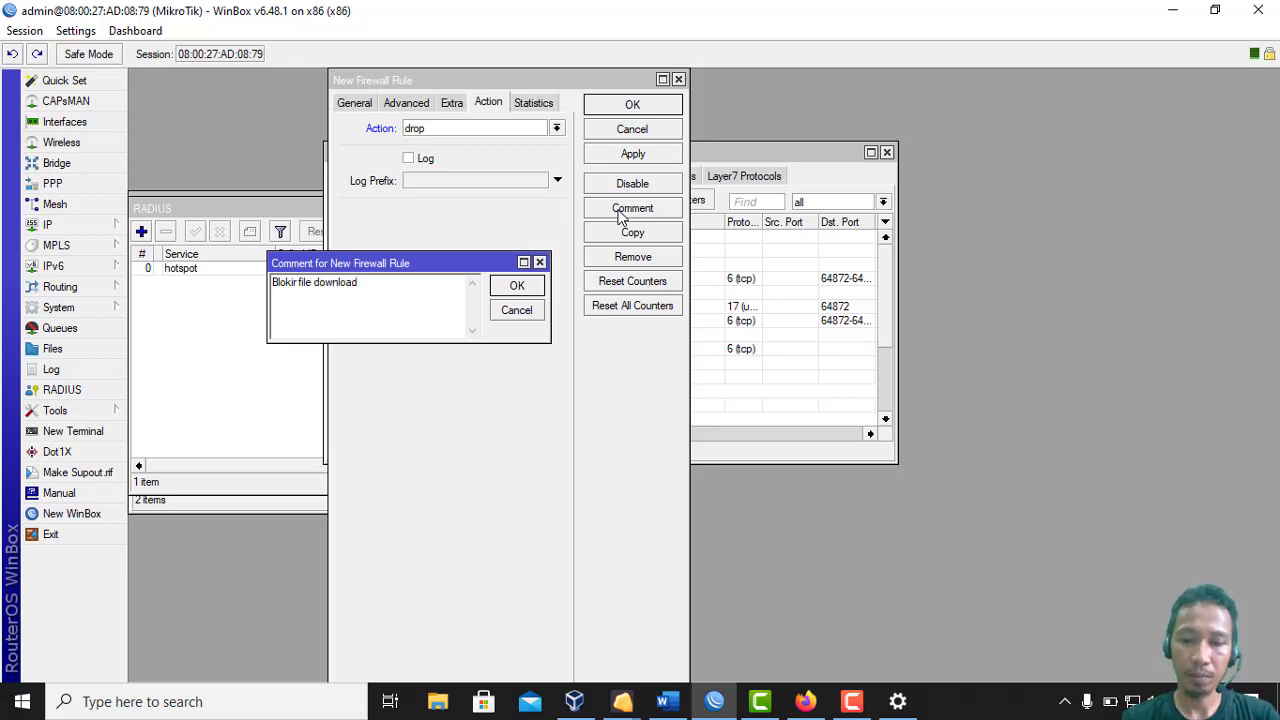
{"action": "type", "text": "Mp3"}
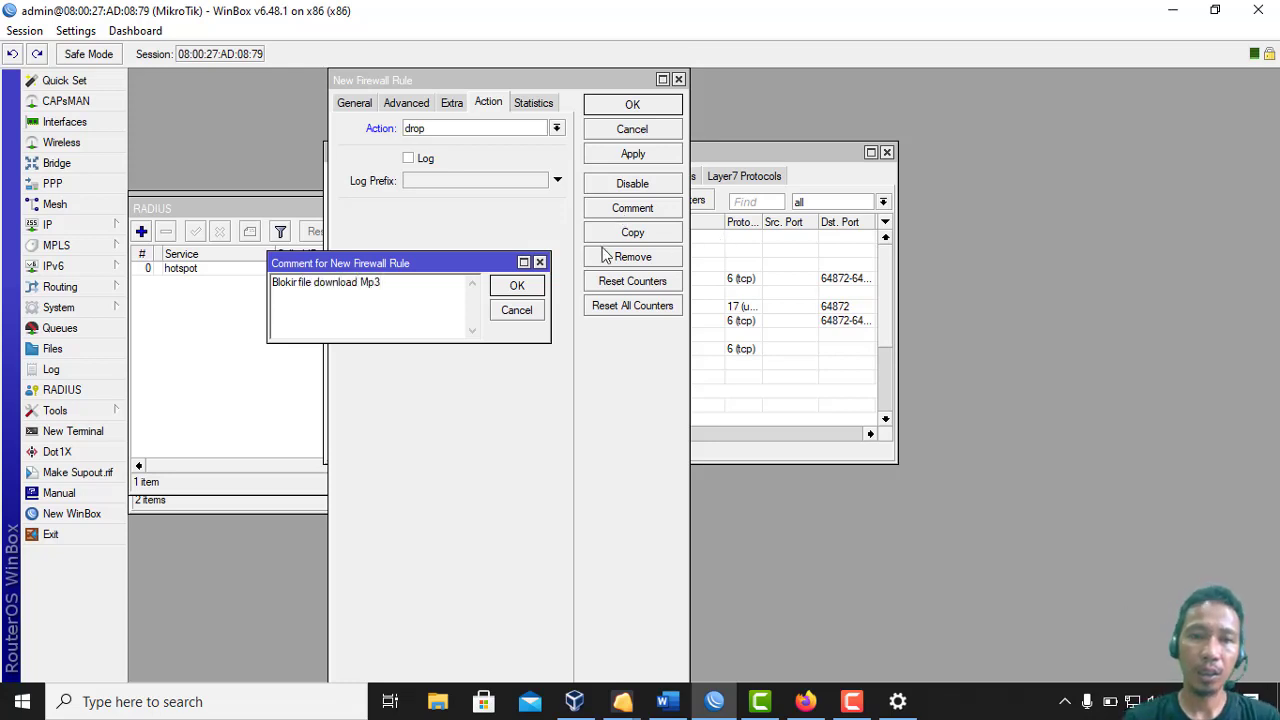
{"action": "left_click", "coordinate": [519, 286]}
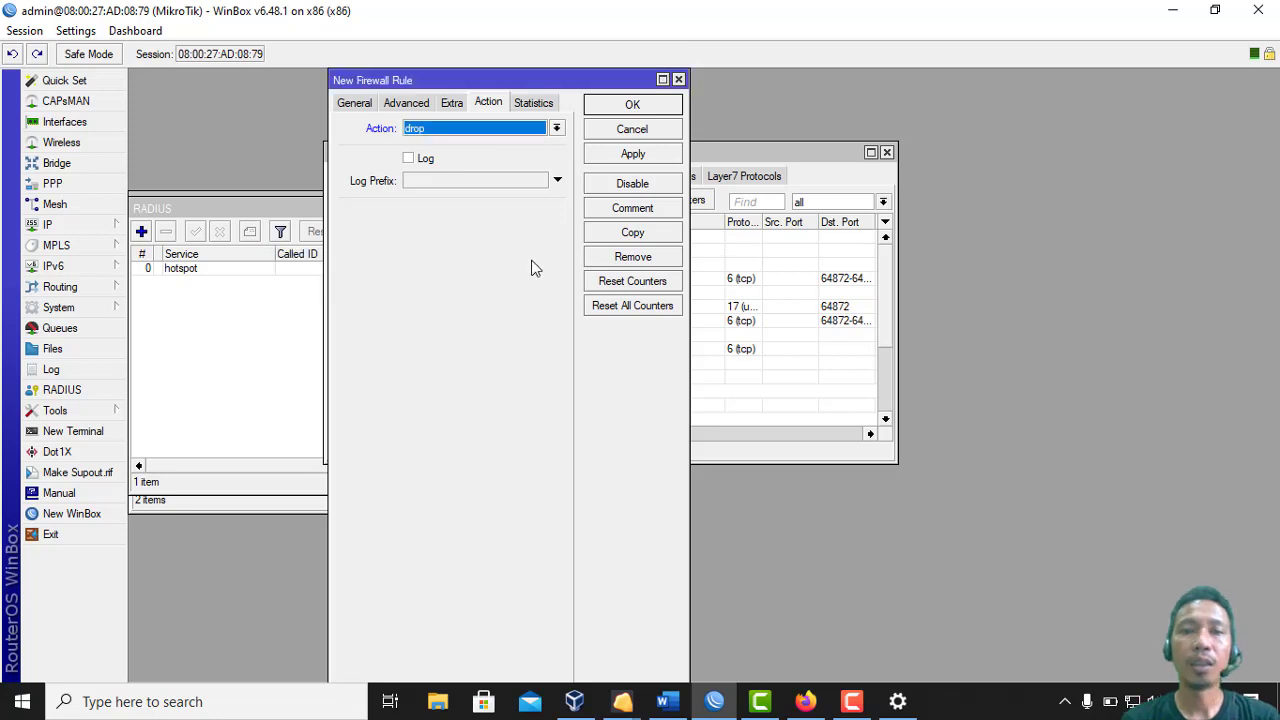
{"action": "left_click", "coordinate": [625, 106]}
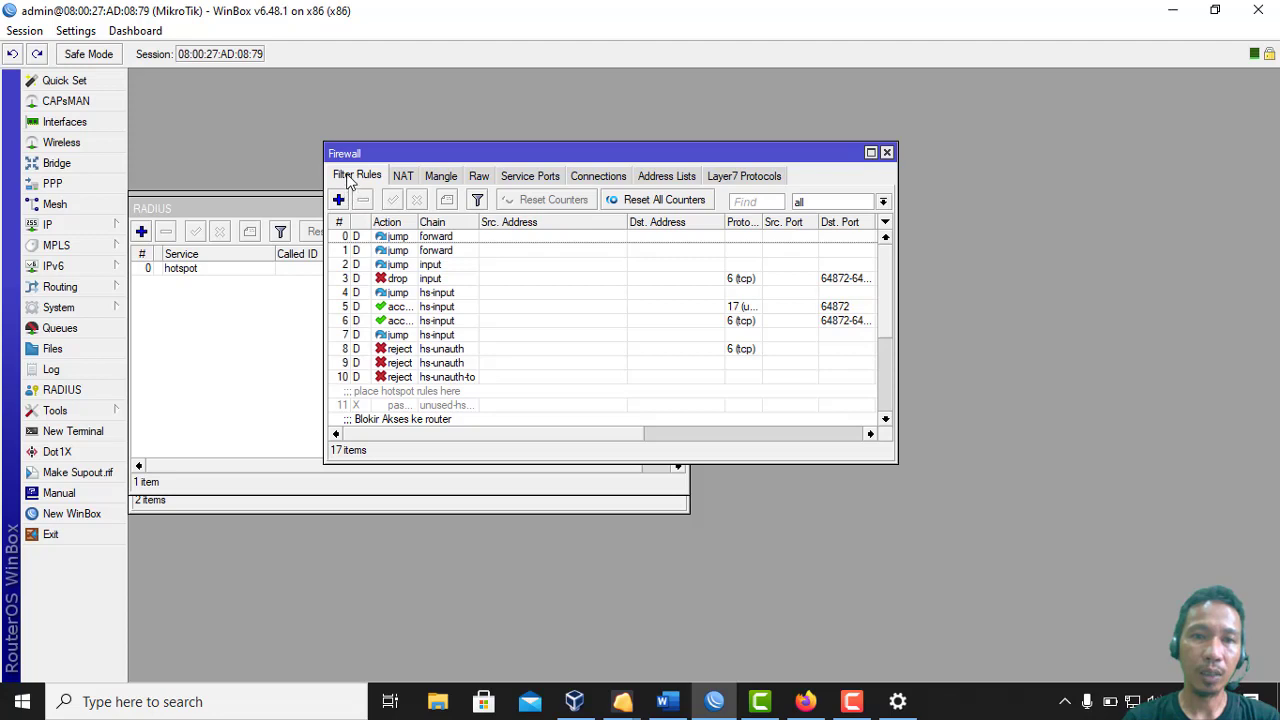
Start a new rule matching TCP destination port 80 and the MKV Layer7 protocol
{"action": "left_click", "coordinate": [338, 200]}
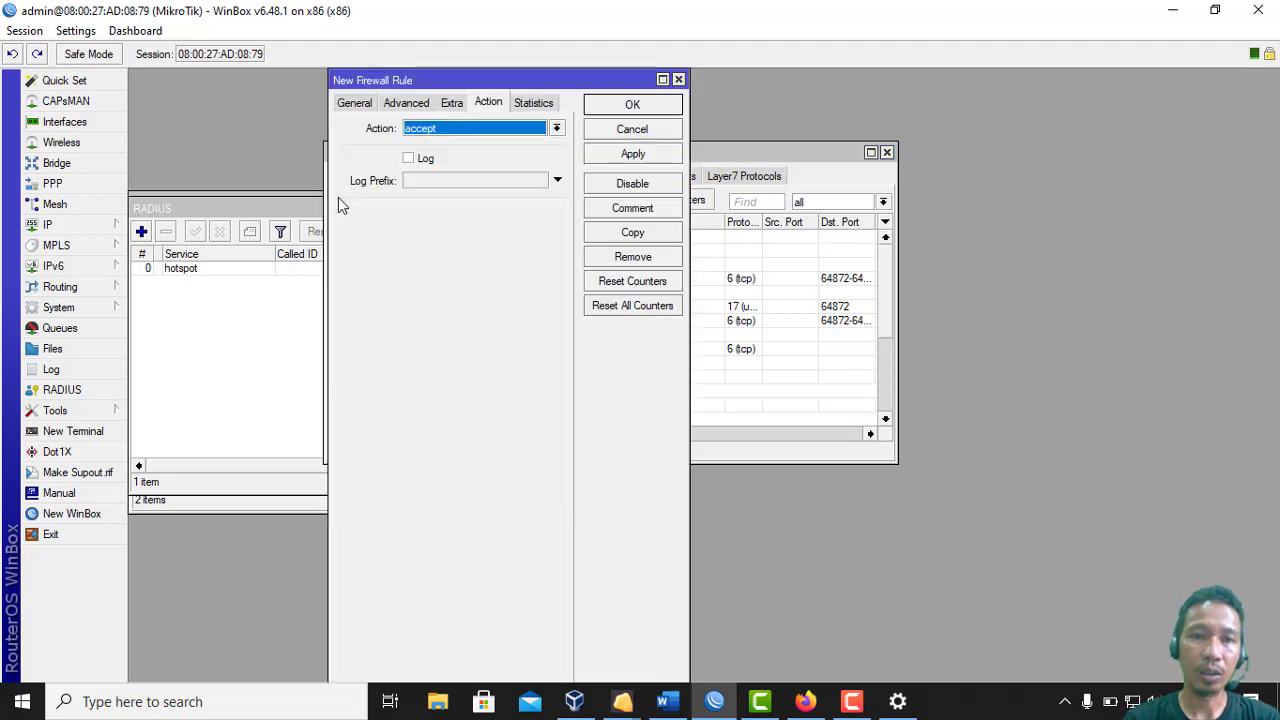
{"action": "left_click", "coordinate": [356, 103]}
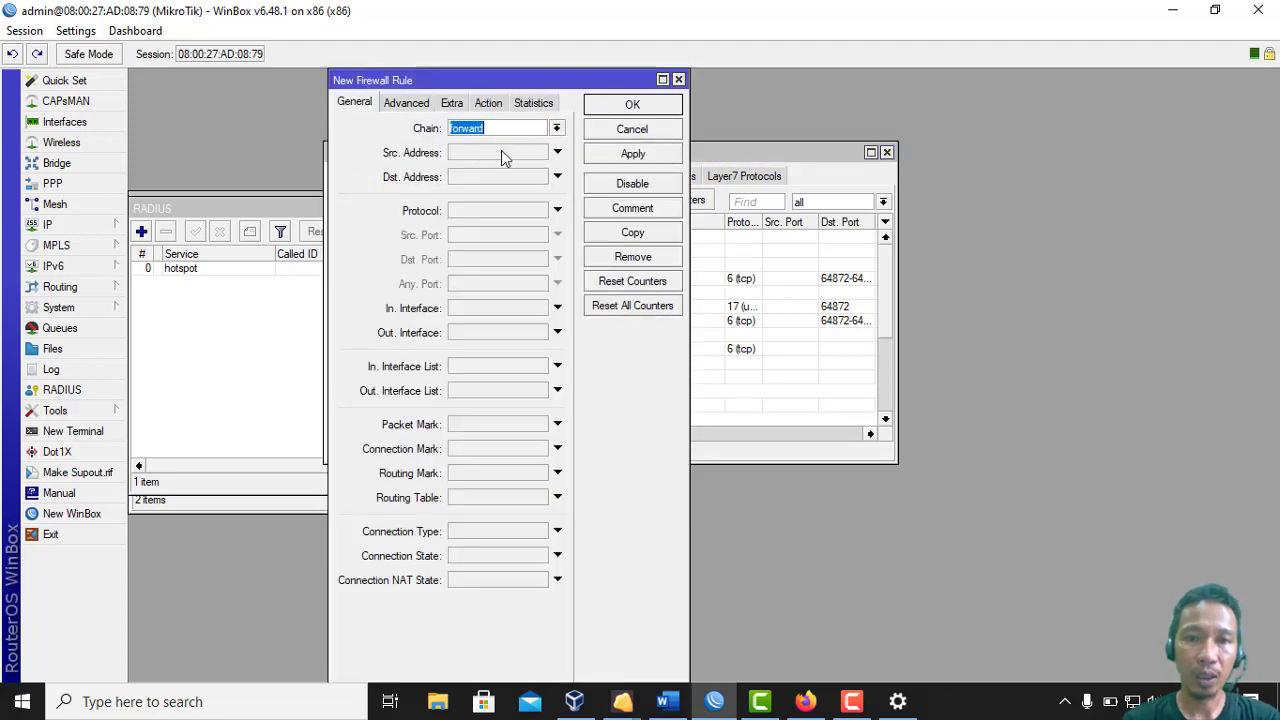
{"action": "left_click", "coordinate": [507, 210]}
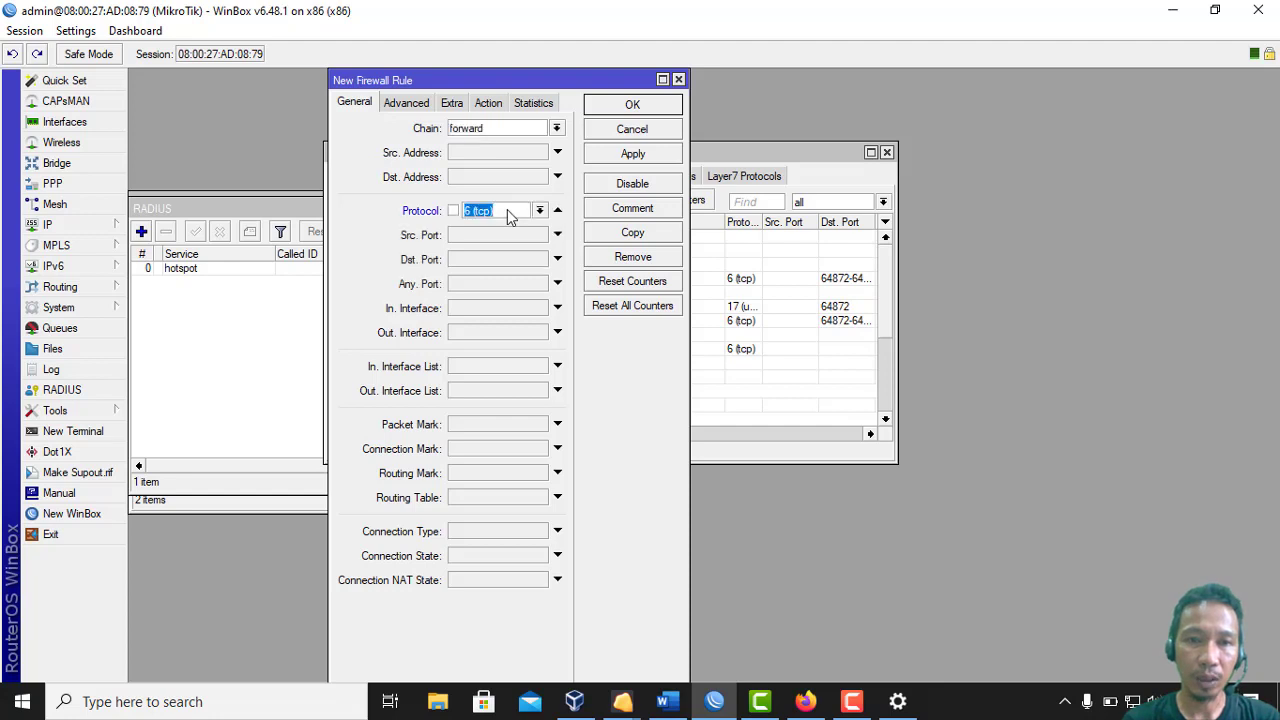
{"action": "left_click", "coordinate": [490, 261]}
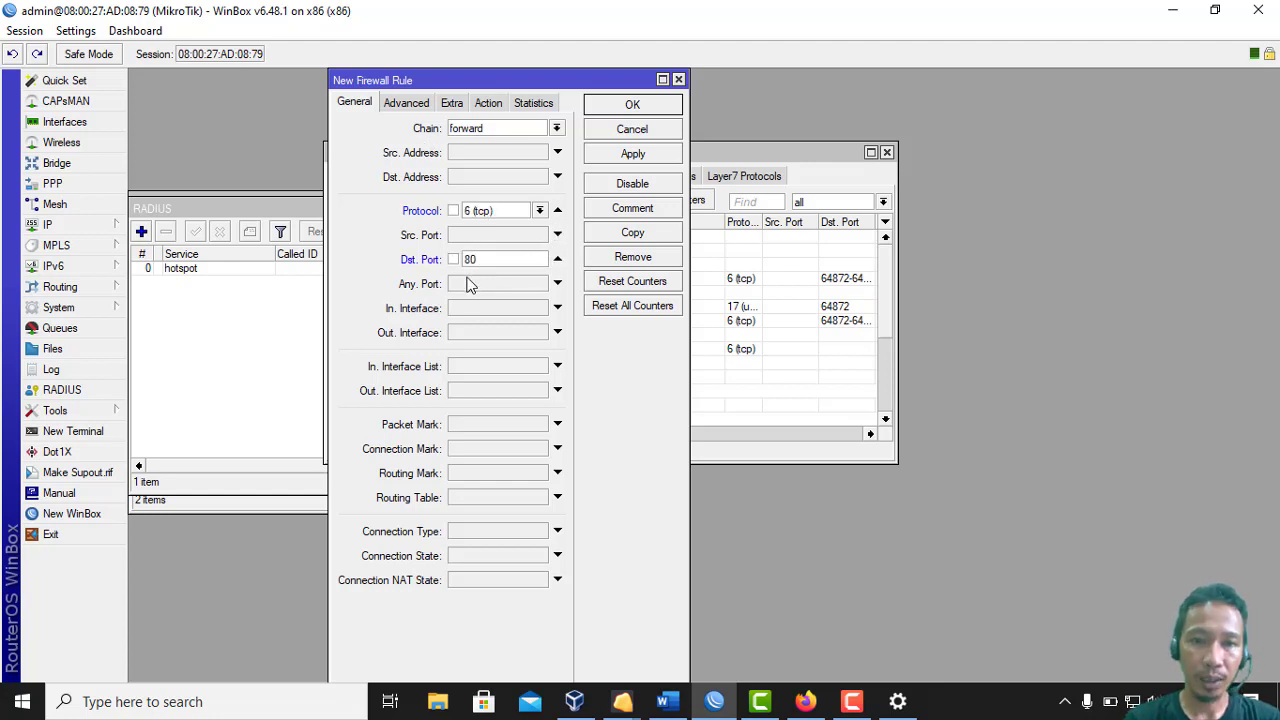
{"action": "left_click", "coordinate": [410, 103]}
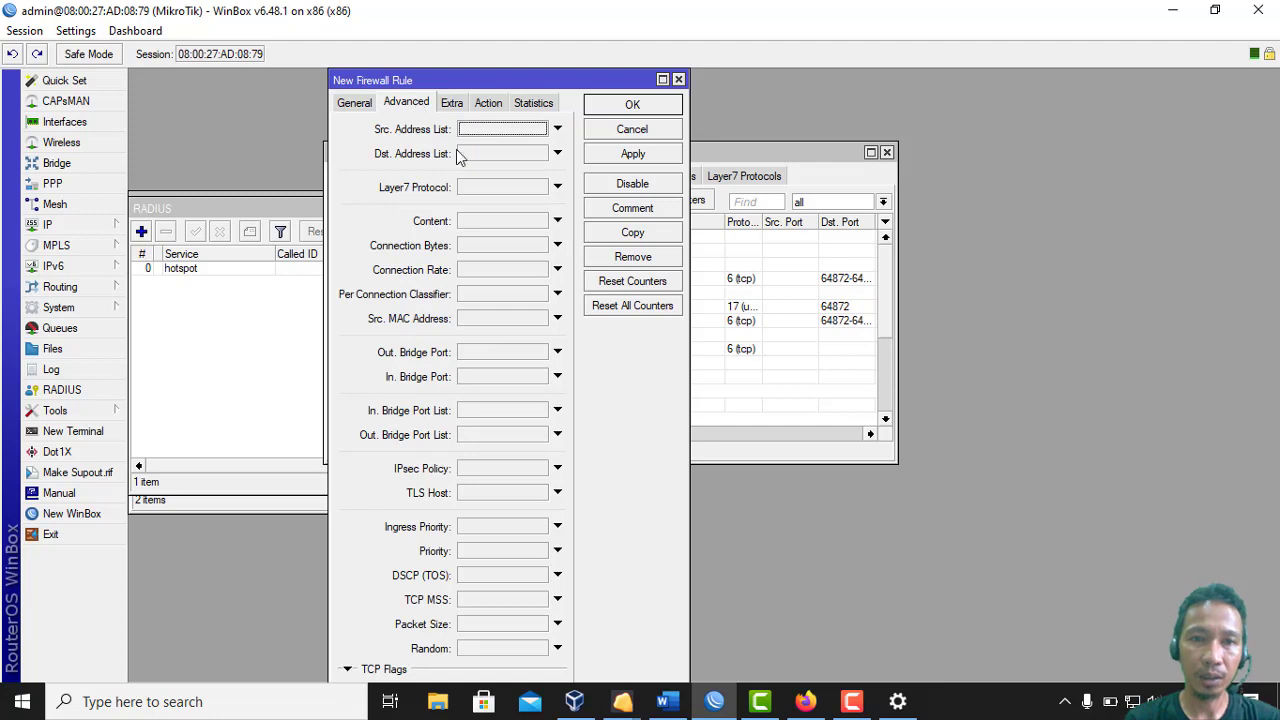
{"action": "left_click", "coordinate": [490, 188]}
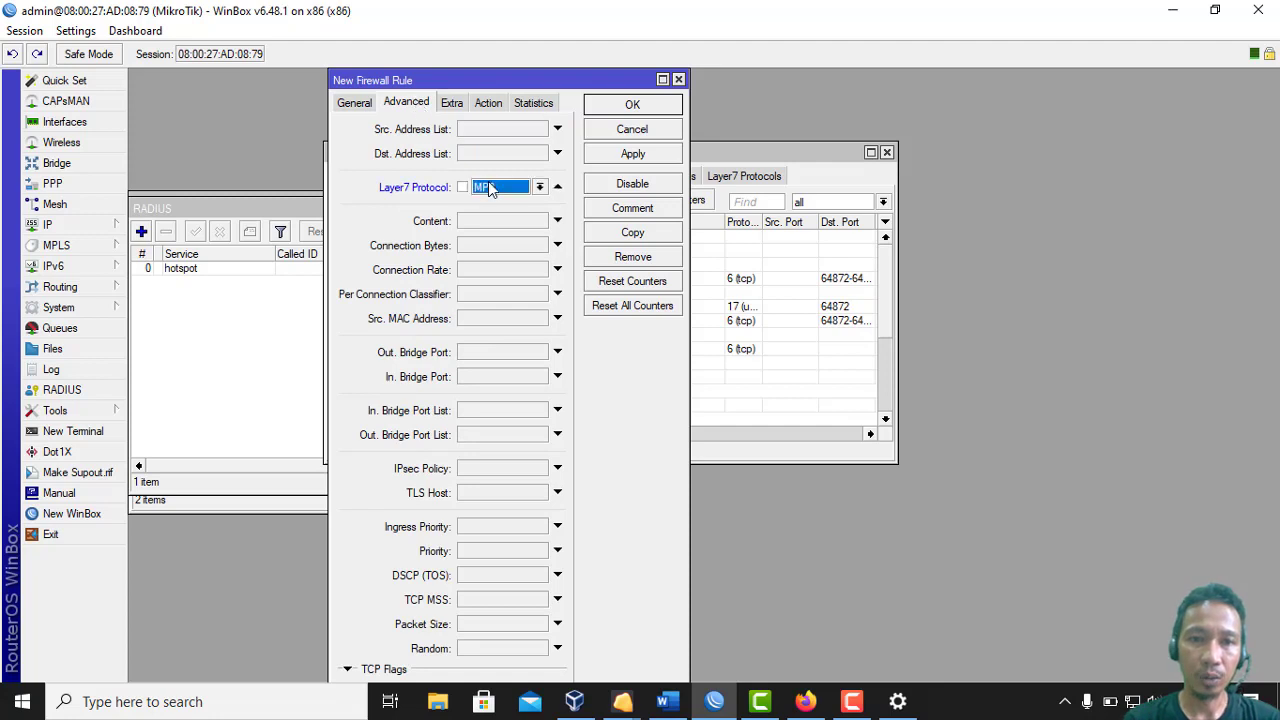
{"action": "left_click", "coordinate": [540, 187]}
{"action": "left_click", "coordinate": [537, 201]}
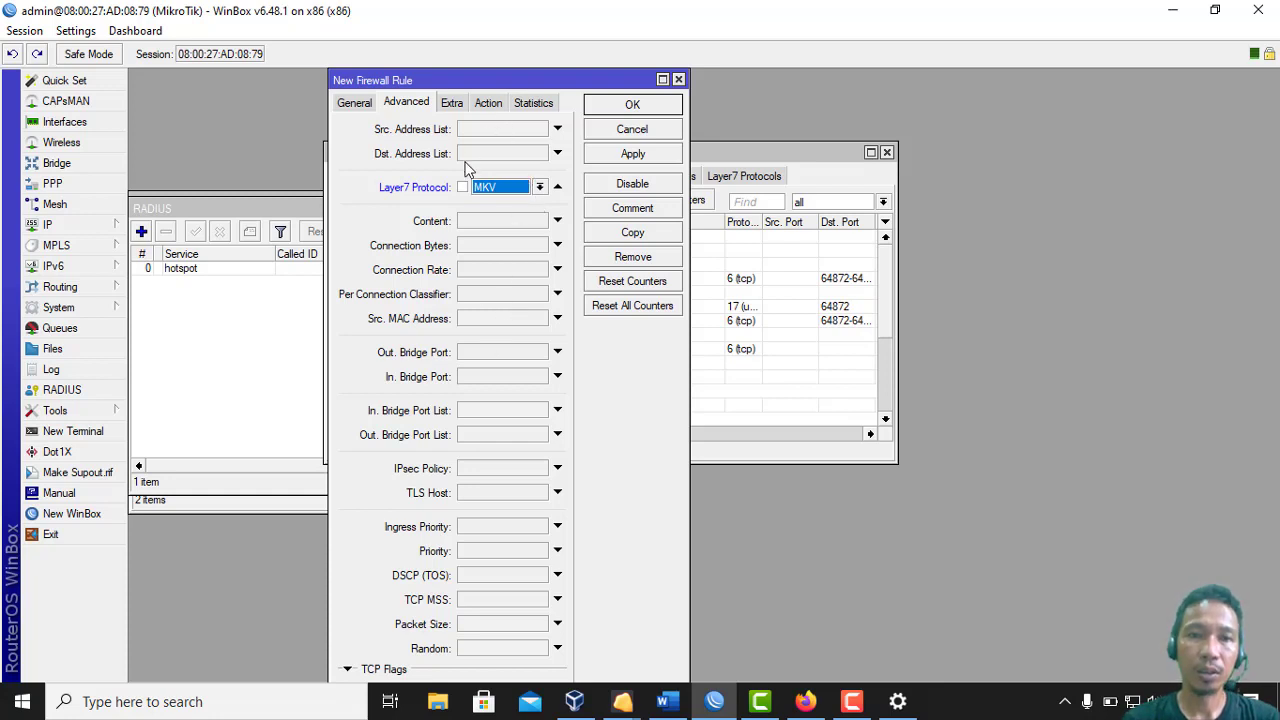
Set the rule's action to drop, comment it 'Blokir download file mkv', and save it
{"action": "left_click", "coordinate": [487, 104]}
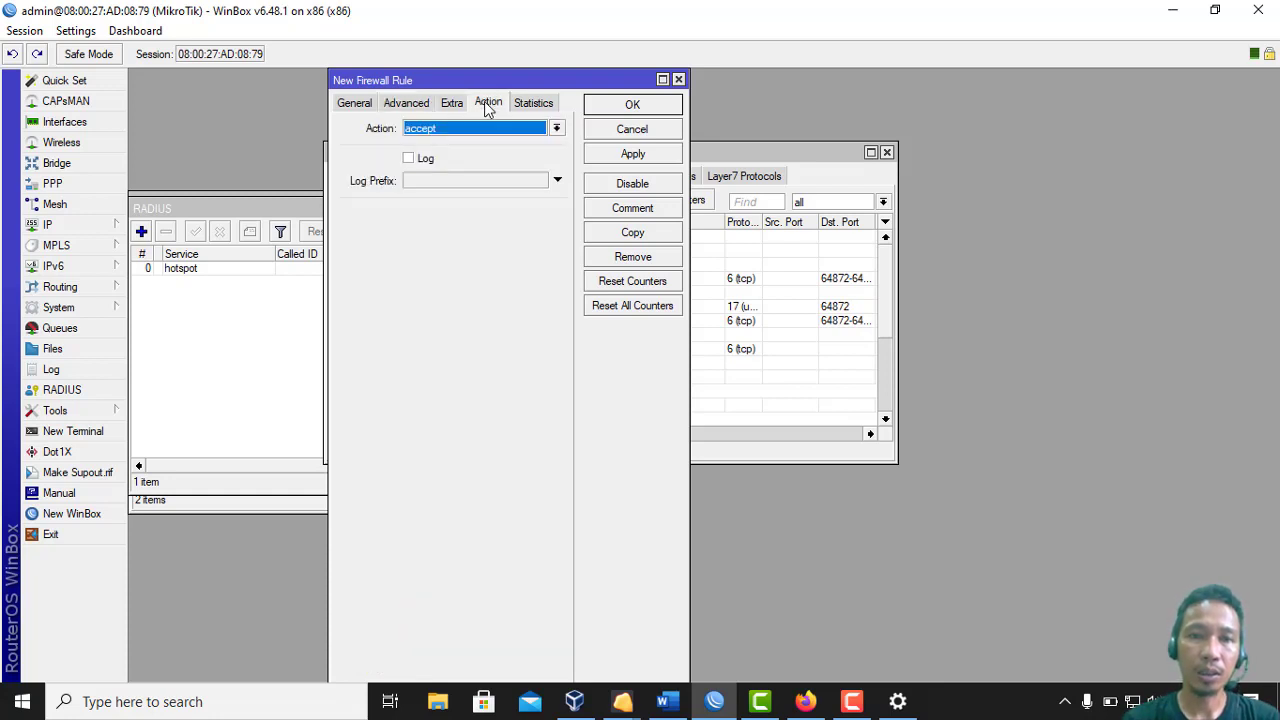
{"action": "left_click", "coordinate": [471, 128]}
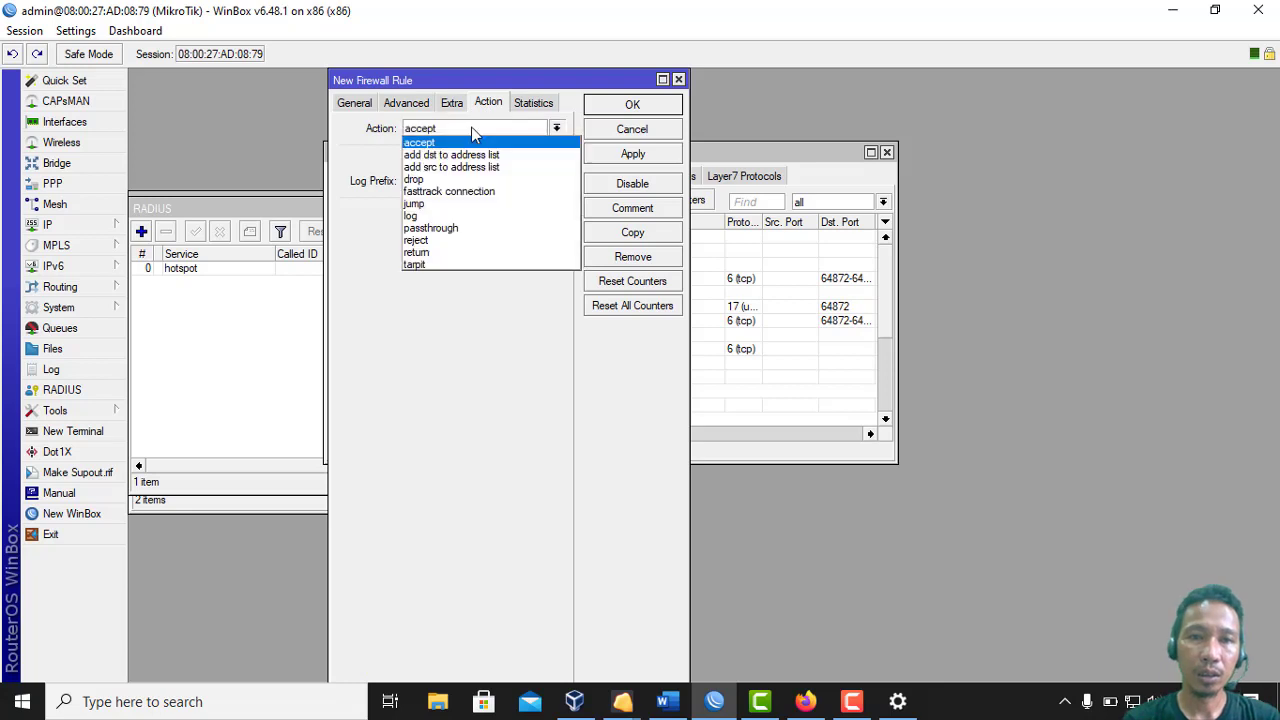
{"action": "left_click", "coordinate": [455, 180]}
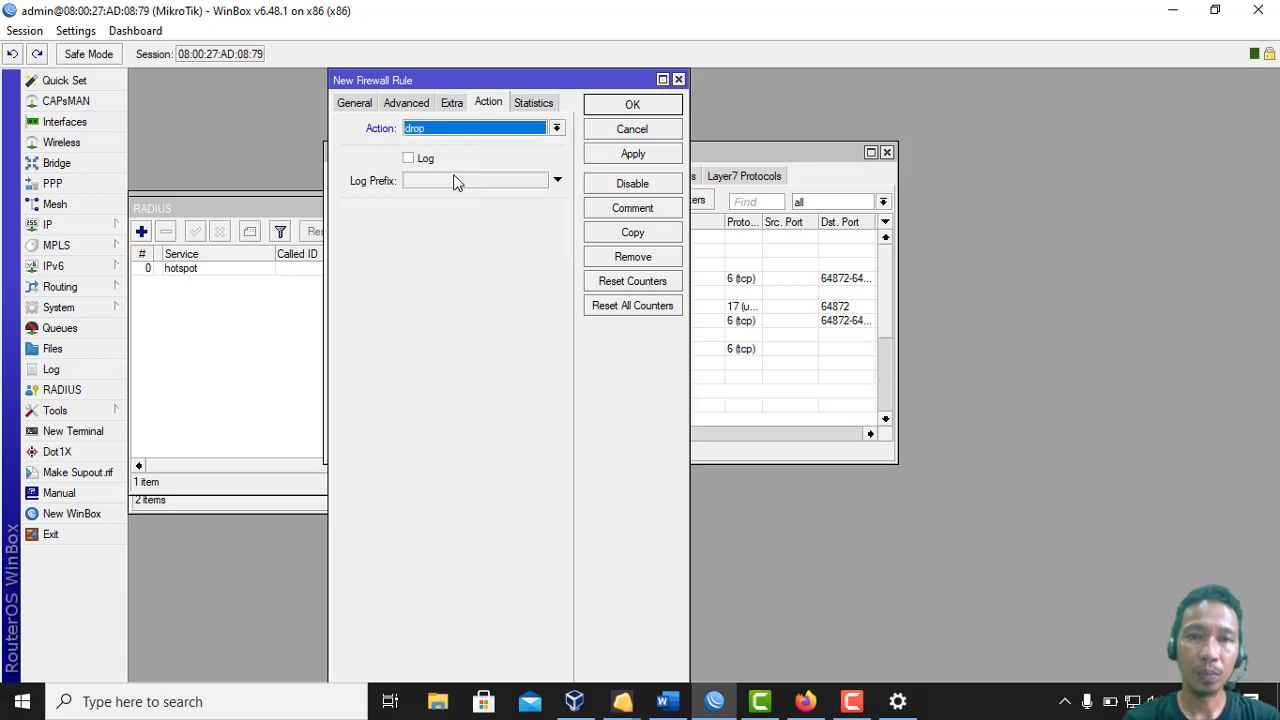
{"action": "left_click", "coordinate": [630, 208]}
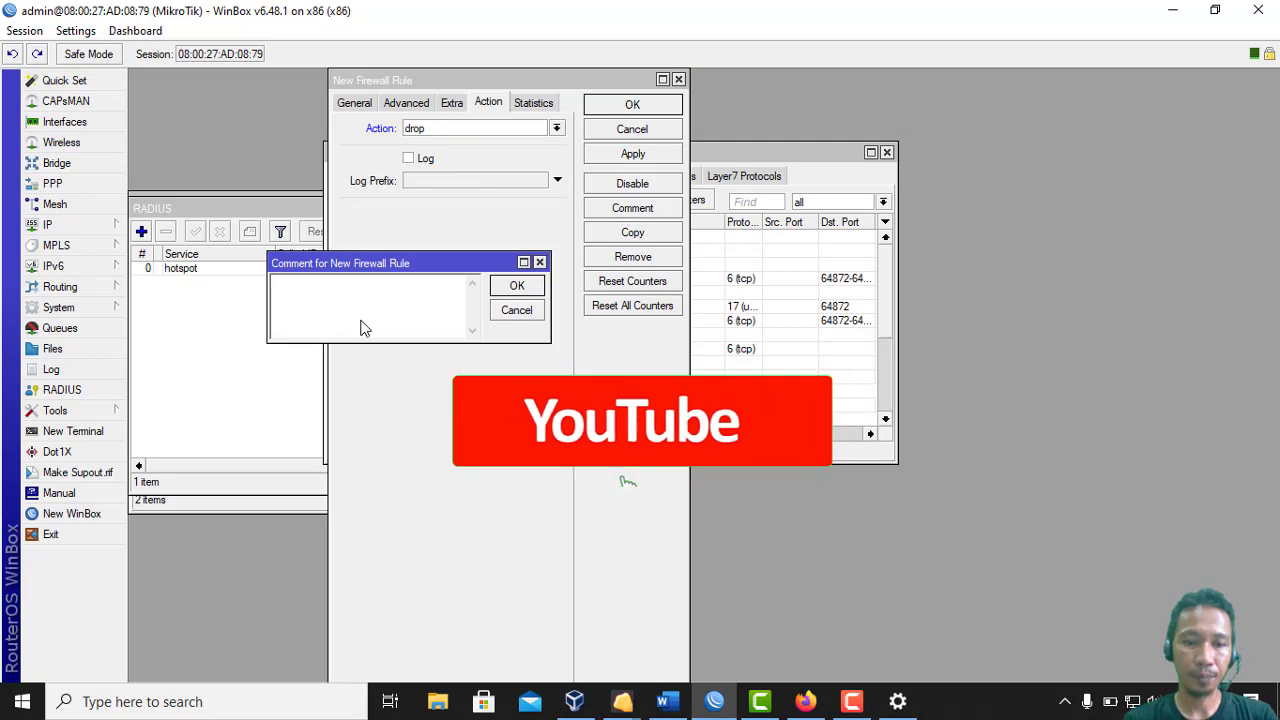
{"action": "type", "text": "Blokir"}
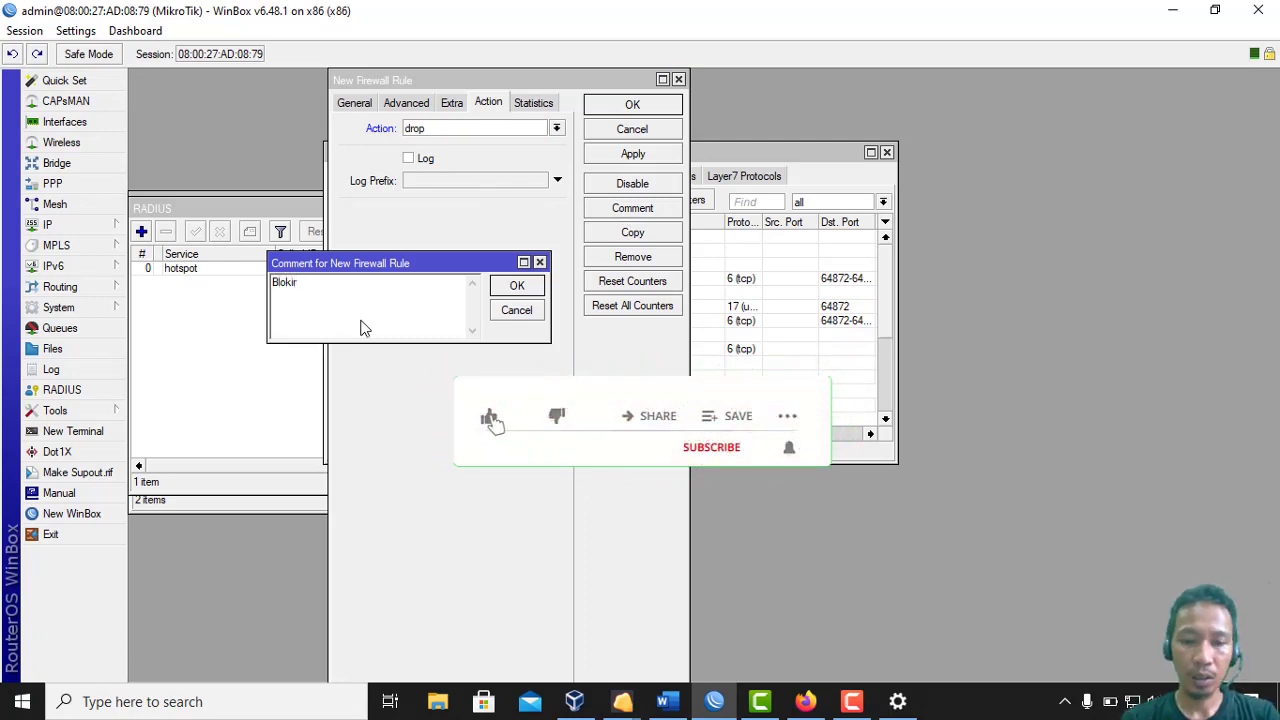
{"action": "type", "text": " download "}
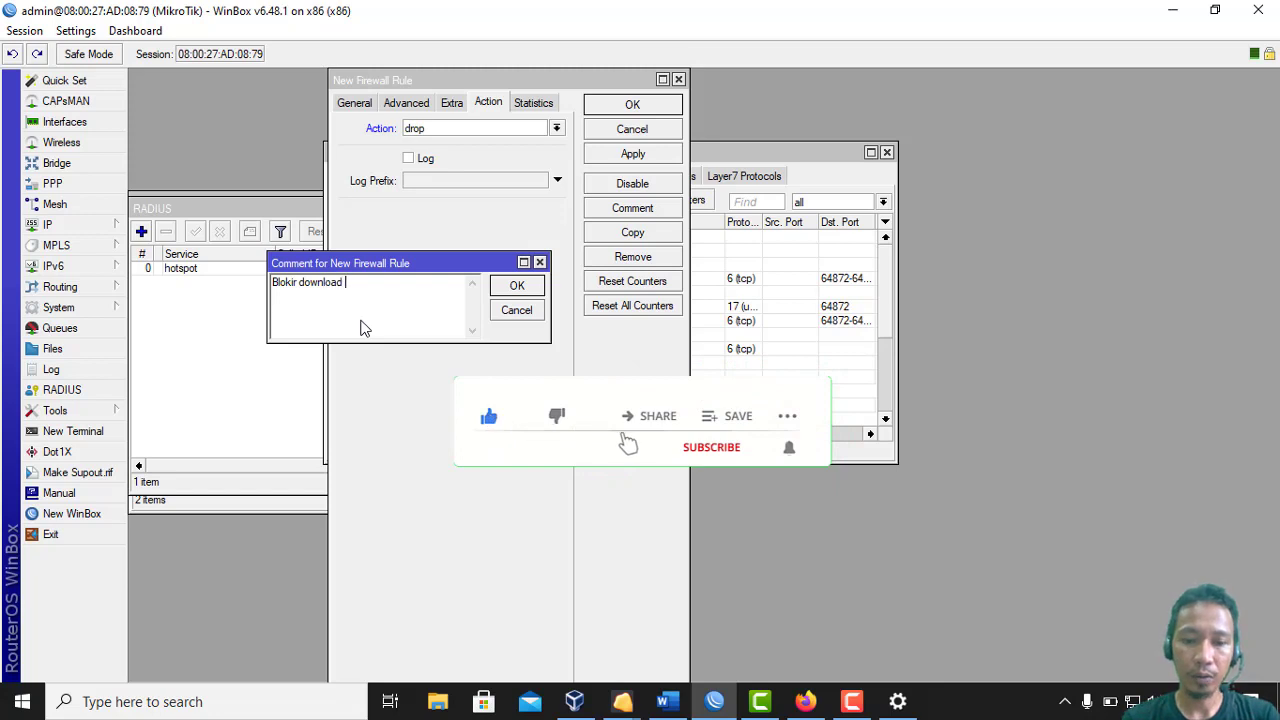
{"action": "type", "text": "file mkv"}
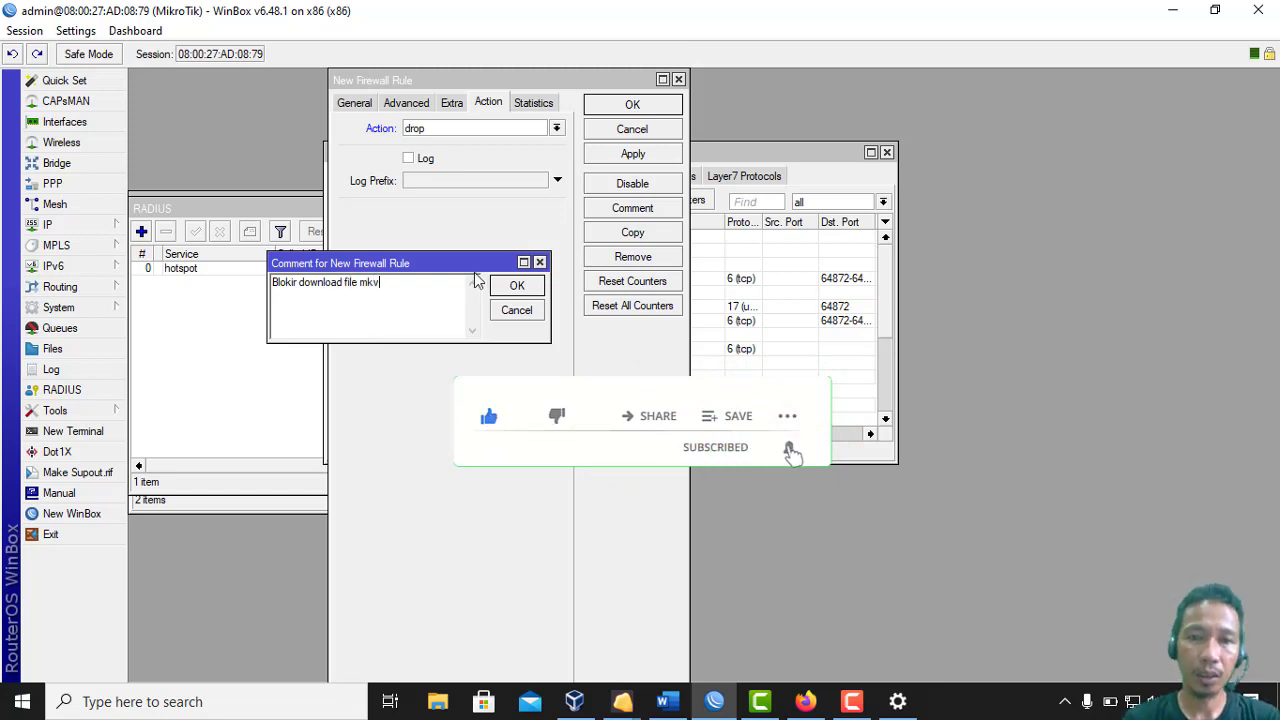
{"action": "left_click", "coordinate": [518, 287]}
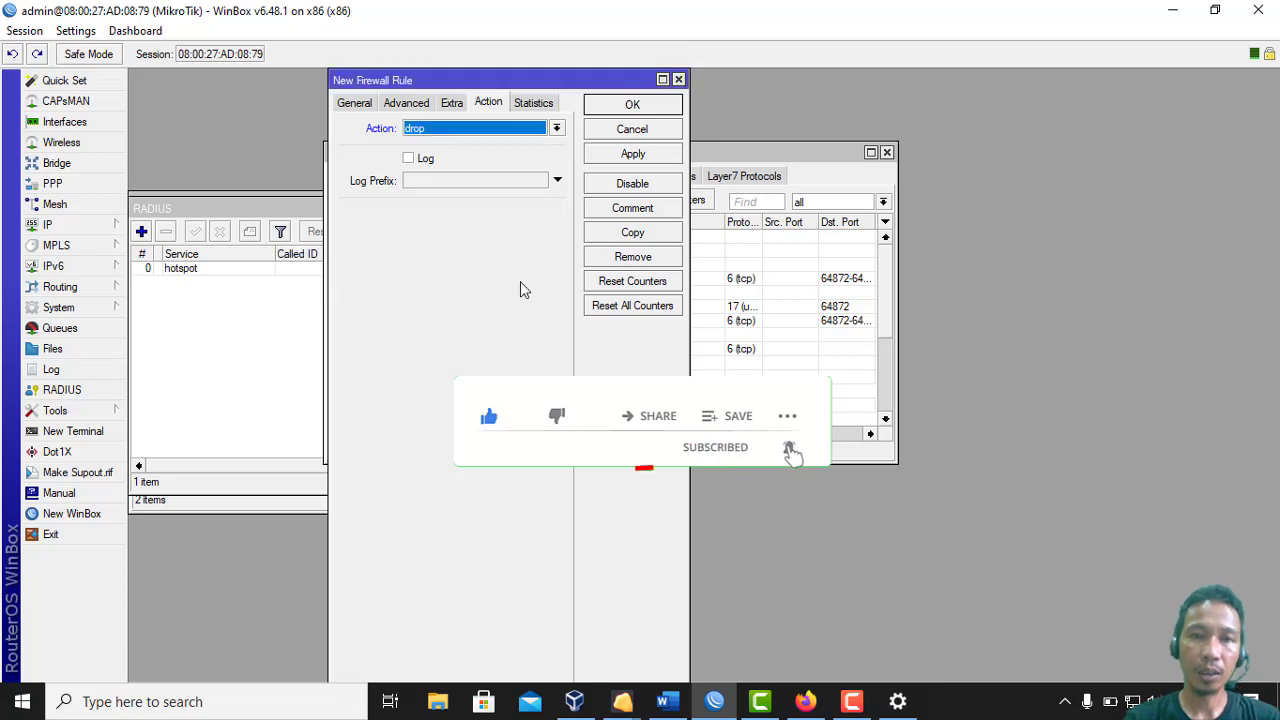
{"action": "left_click", "coordinate": [629, 110]}
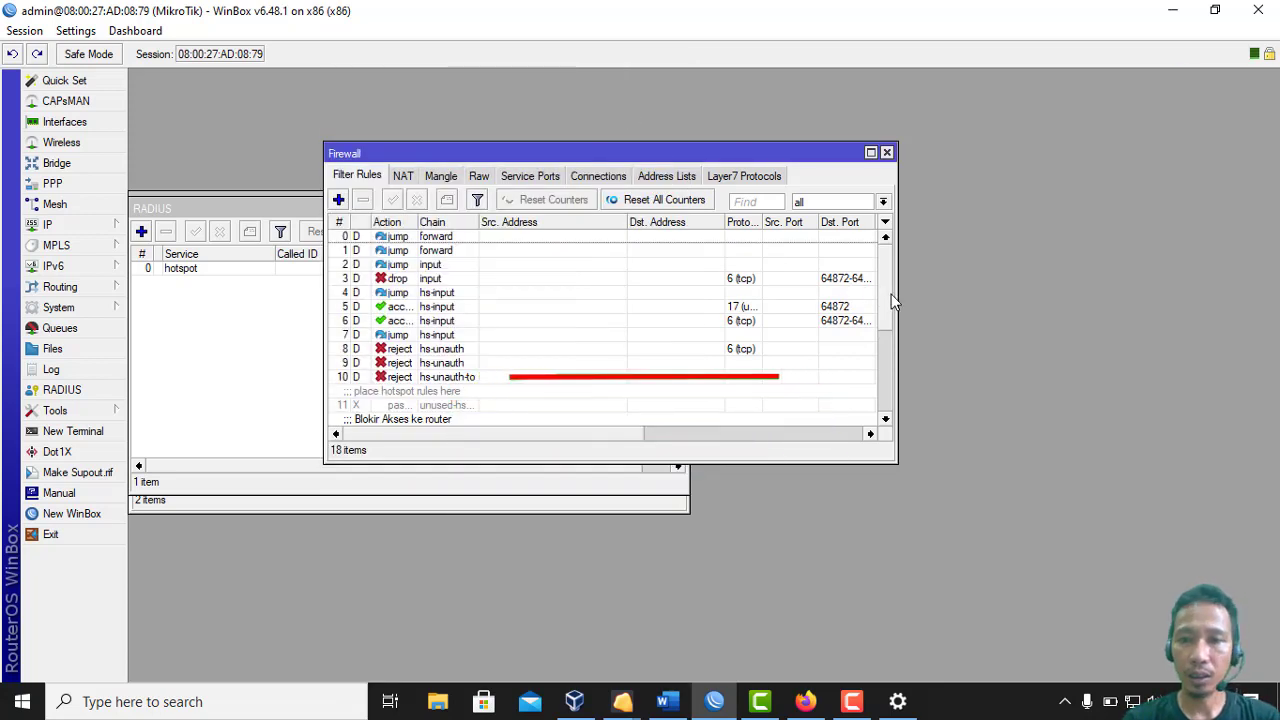
Add destination port 80 to the Mp3 download-blocking rule and save it
{"action": "scroll", "coordinate": [897, 372], "scroll_direction": "down", "scroll_amount": 3}
{"action": "scroll", "coordinate": [899, 378], "scroll_direction": "down", "scroll_amount": 2}
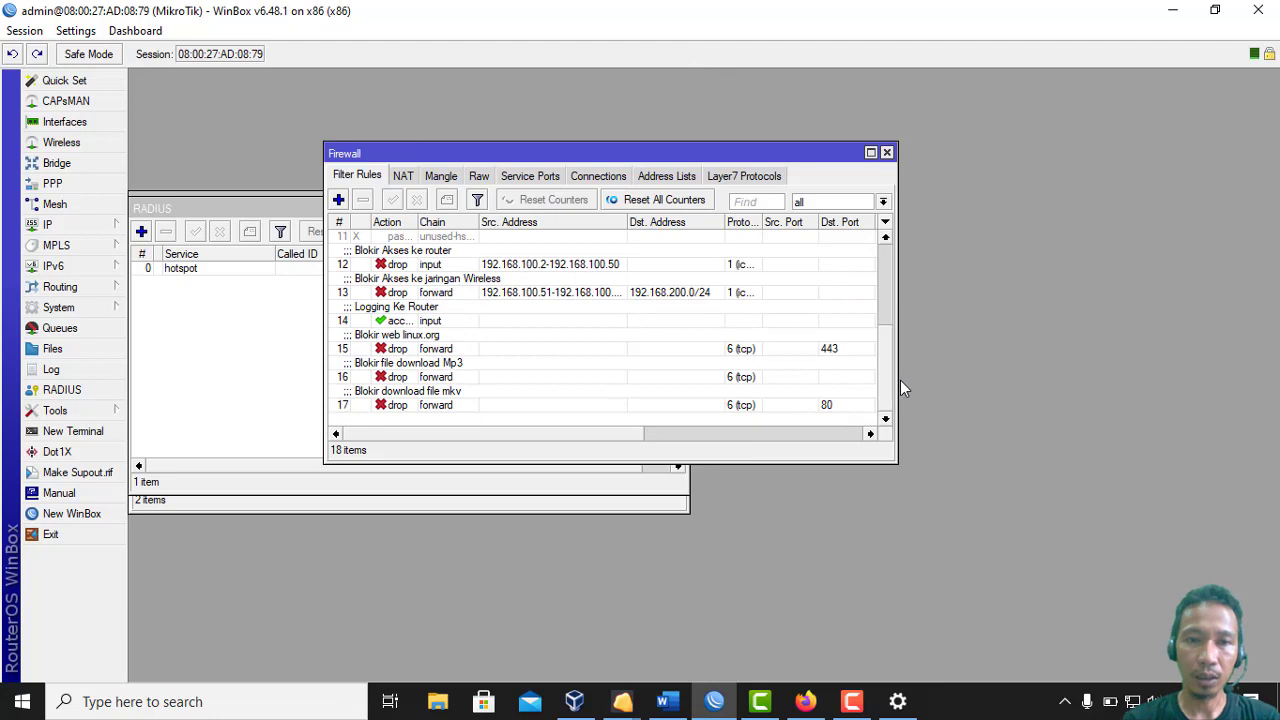
{"action": "double_click", "coordinate": [436, 376]}
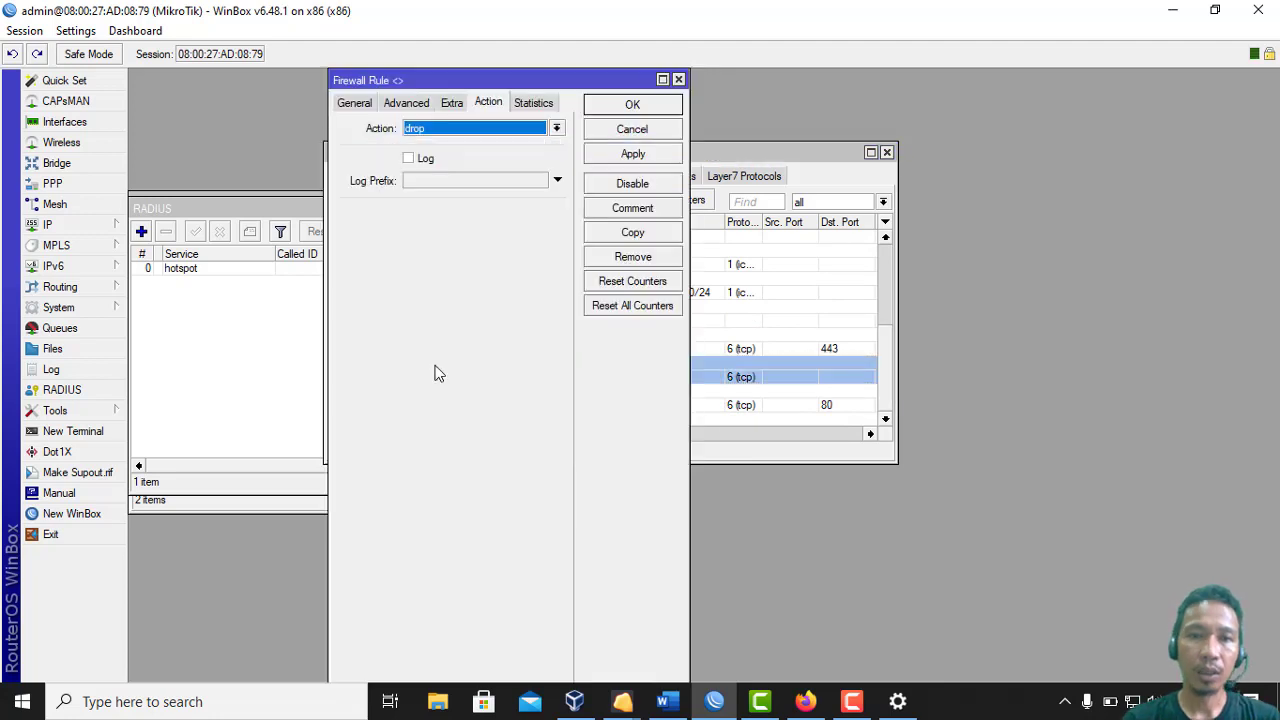
{"action": "left_click", "coordinate": [406, 102]}
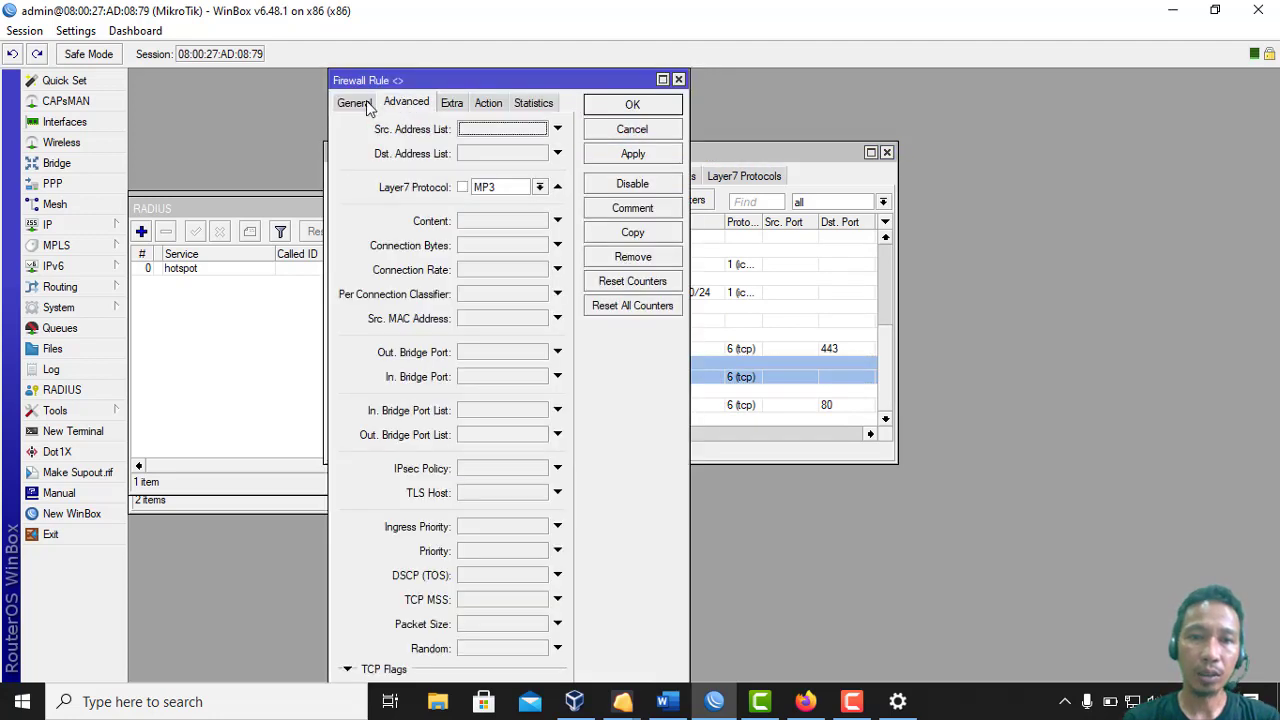
{"action": "left_click", "coordinate": [366, 103]}
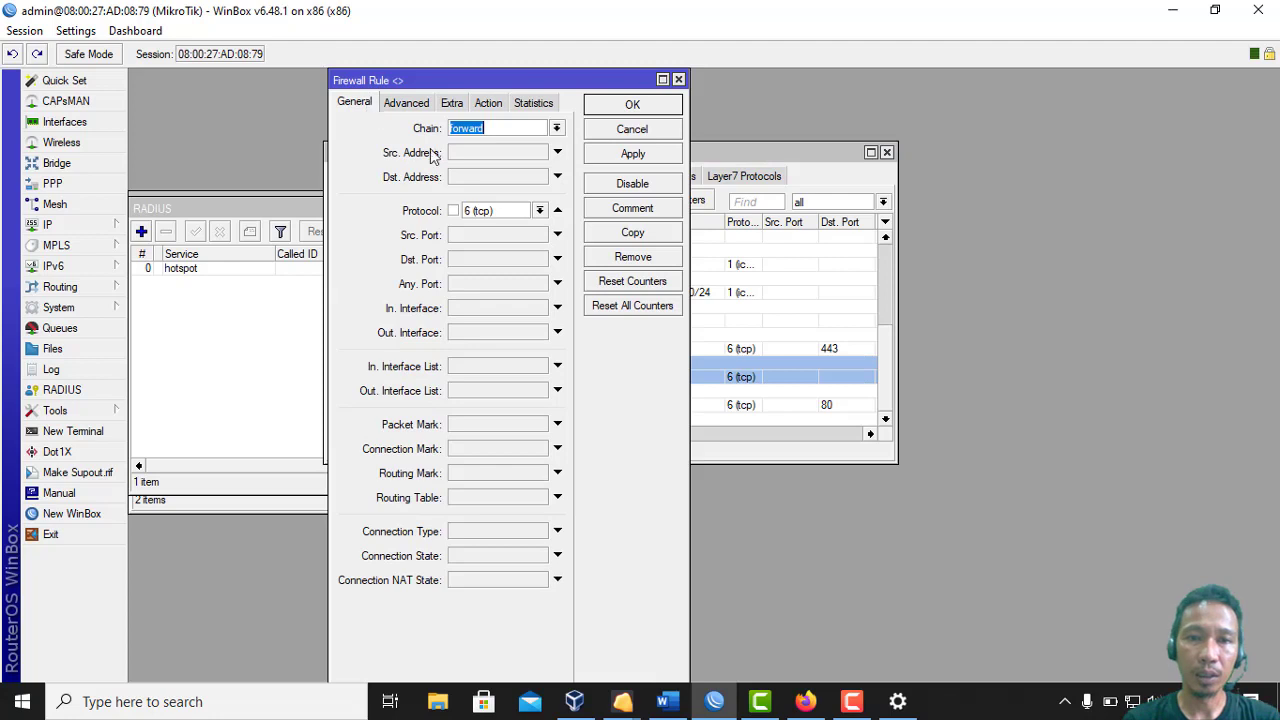
{"action": "left_click", "coordinate": [503, 266]}
{"action": "type", "text": "80"}
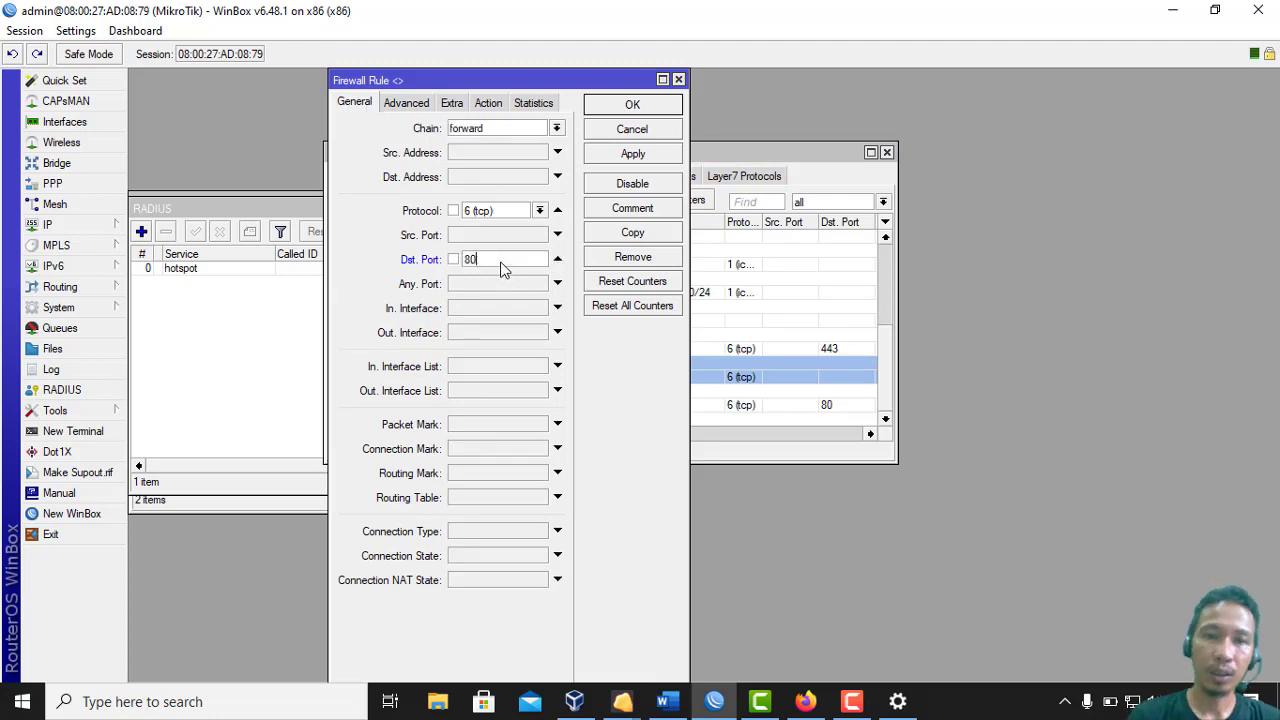
{"action": "left_click", "coordinate": [633, 155]}
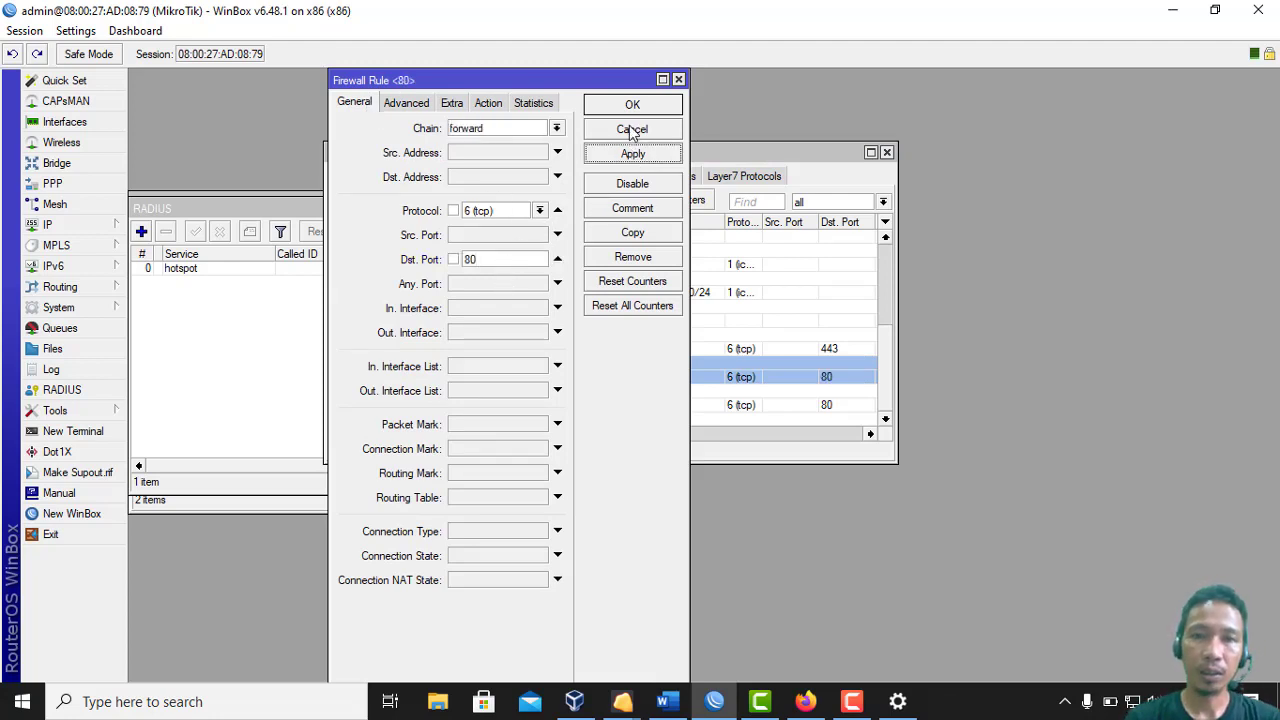
{"action": "left_click", "coordinate": [631, 106]}
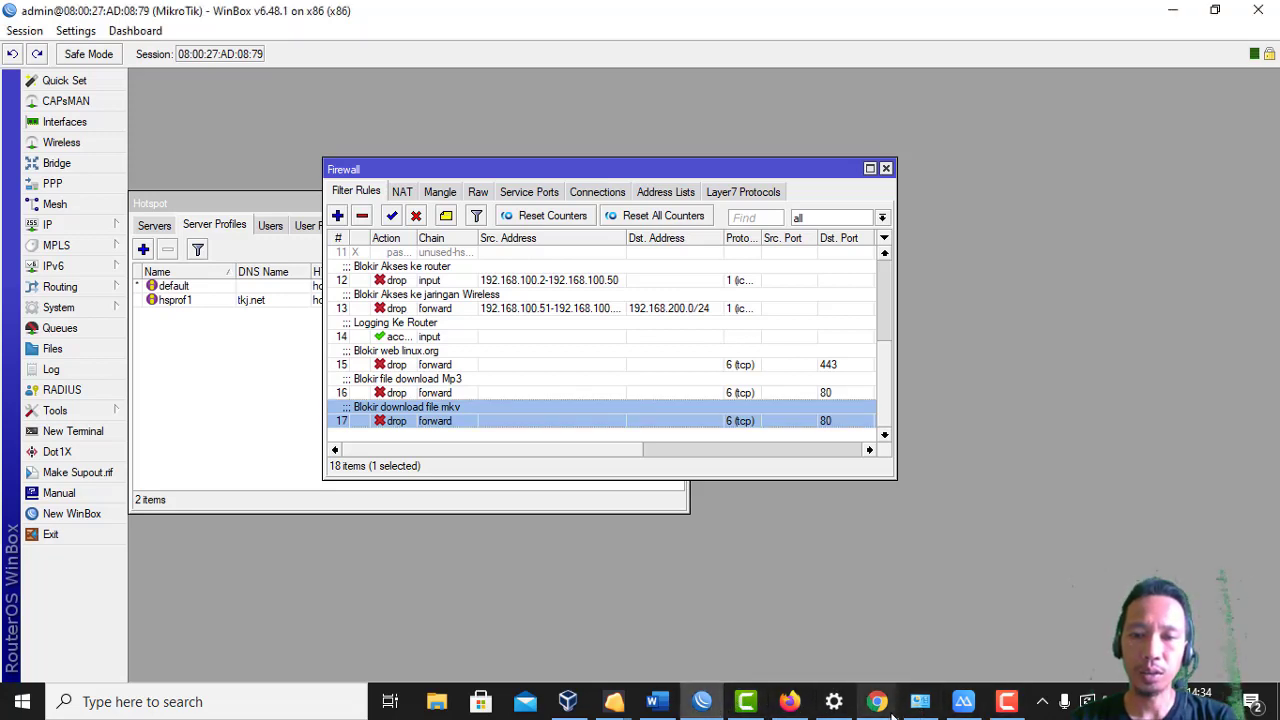
Add one User Manager user with a username and password, then view page 2 of users
{"action": "left_click", "coordinate": [790, 702]}
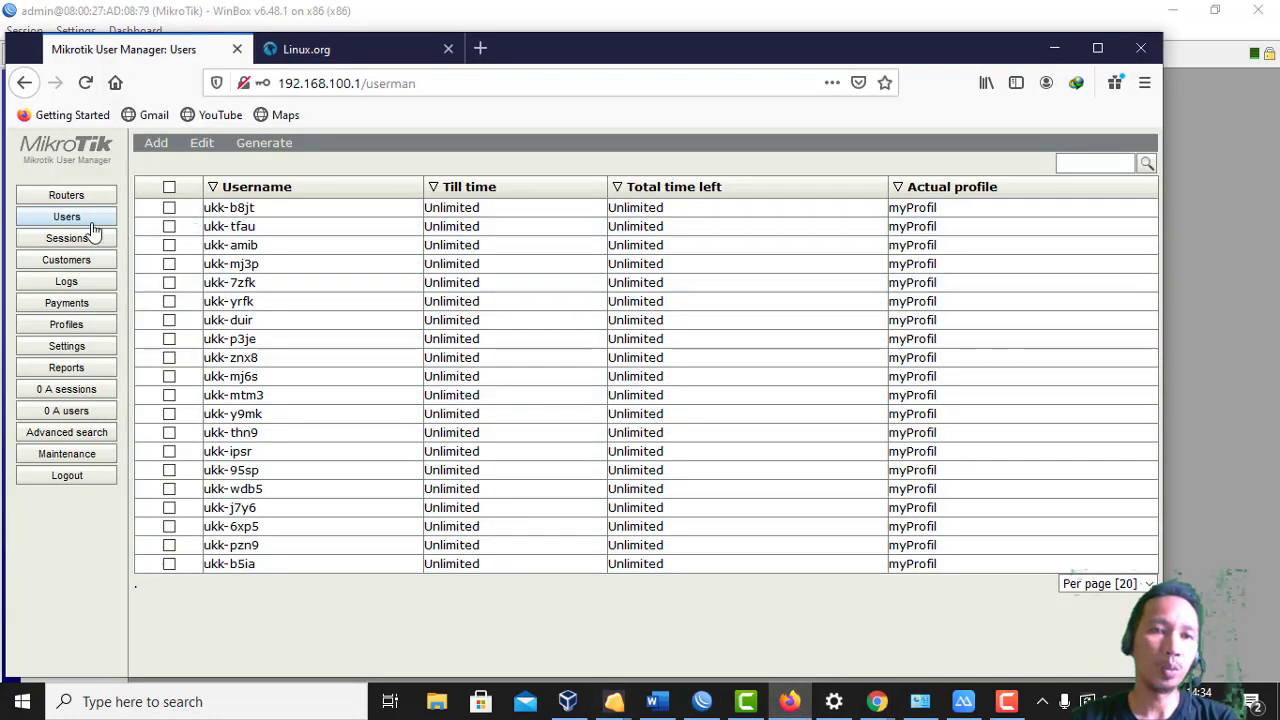
{"action": "left_click", "coordinate": [158, 146]}
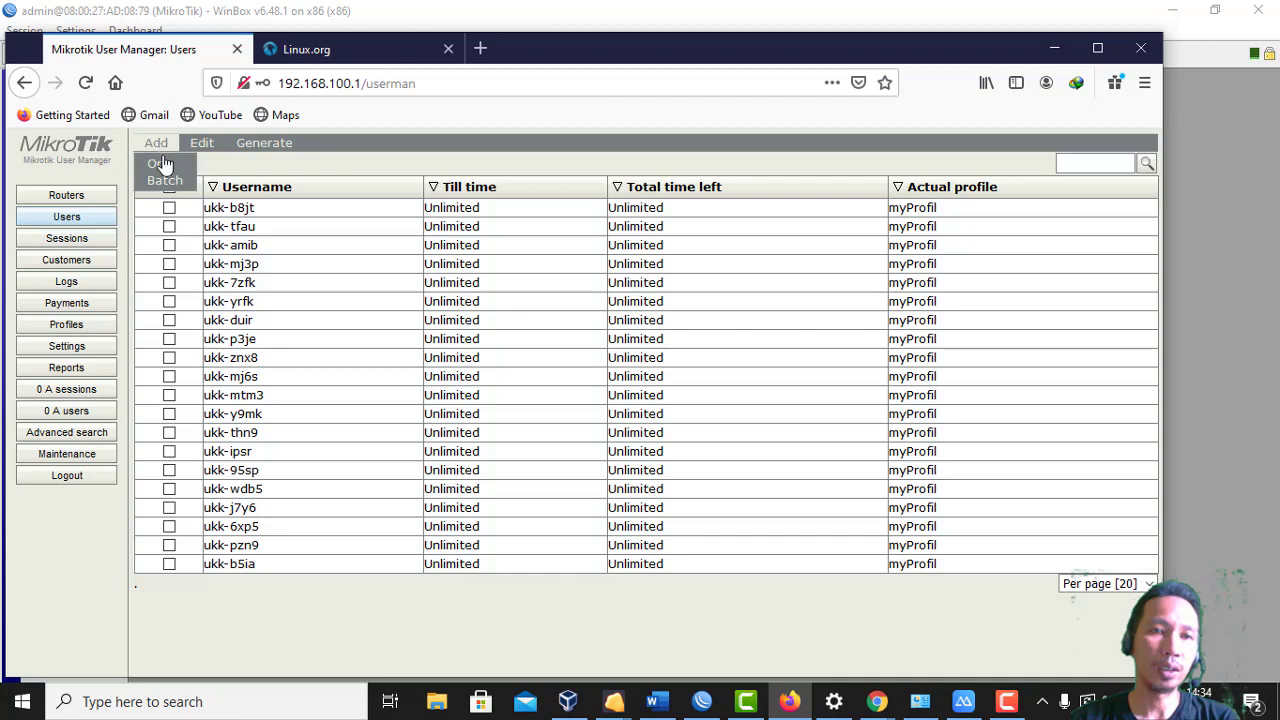
{"action": "left_click", "coordinate": [176, 165]}
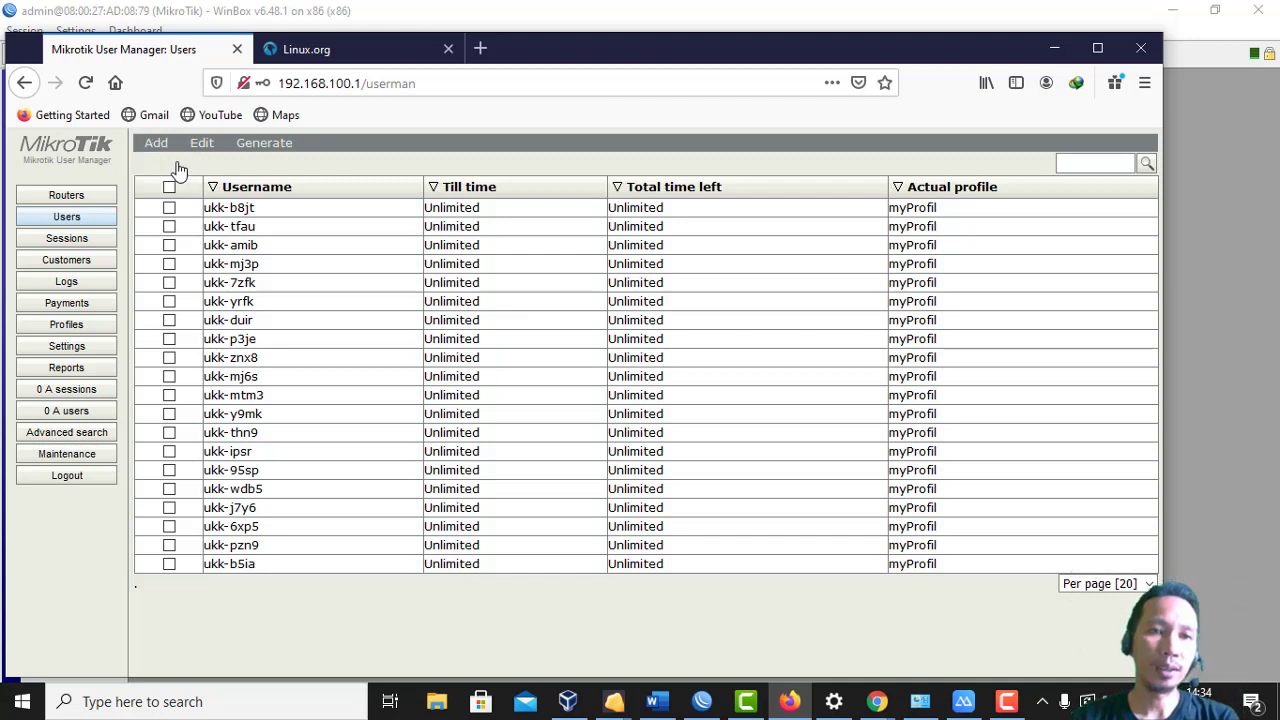
{"action": "left_click", "coordinate": [612, 230]}
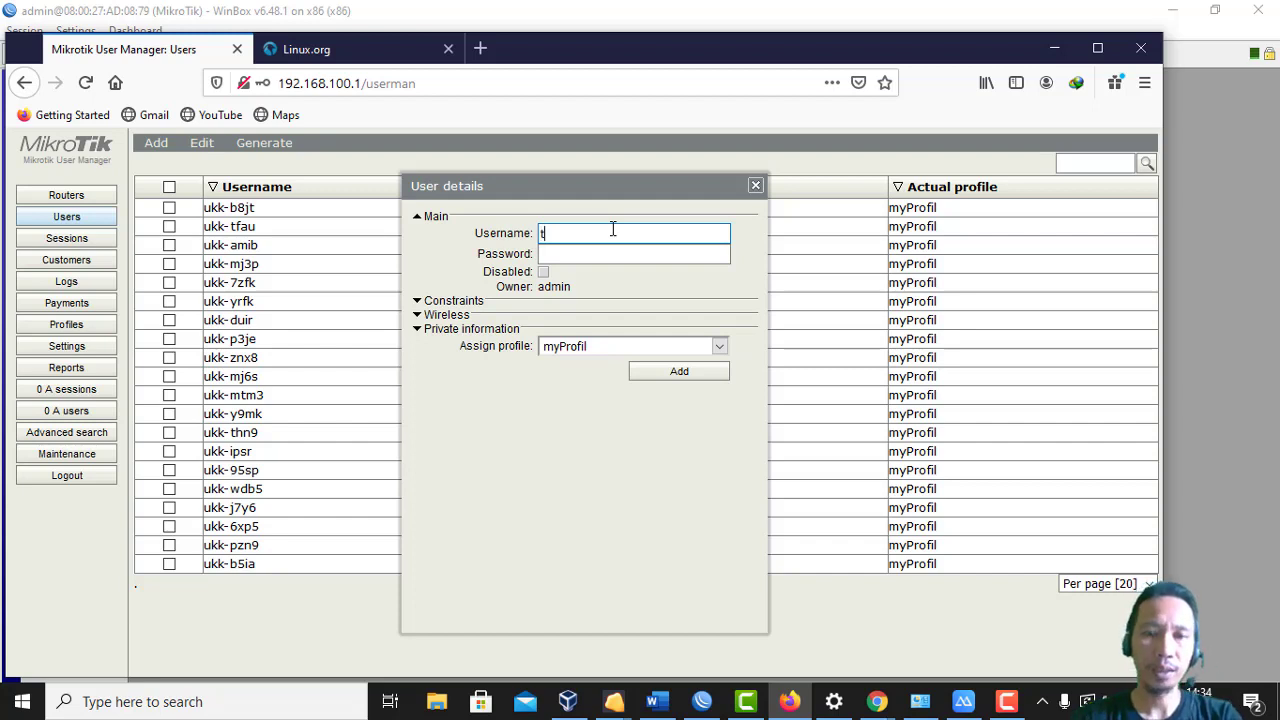
{"action": "key", "text": "Tab"}
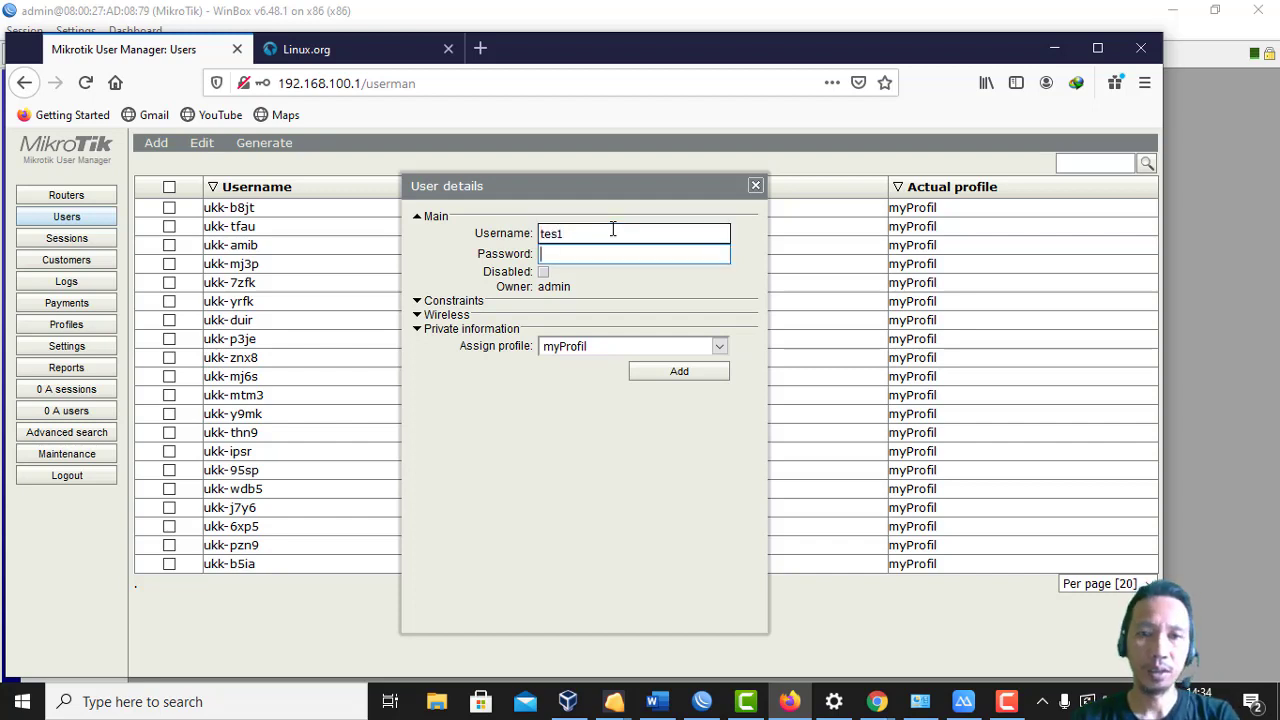
{"action": "type", "text": "te"}
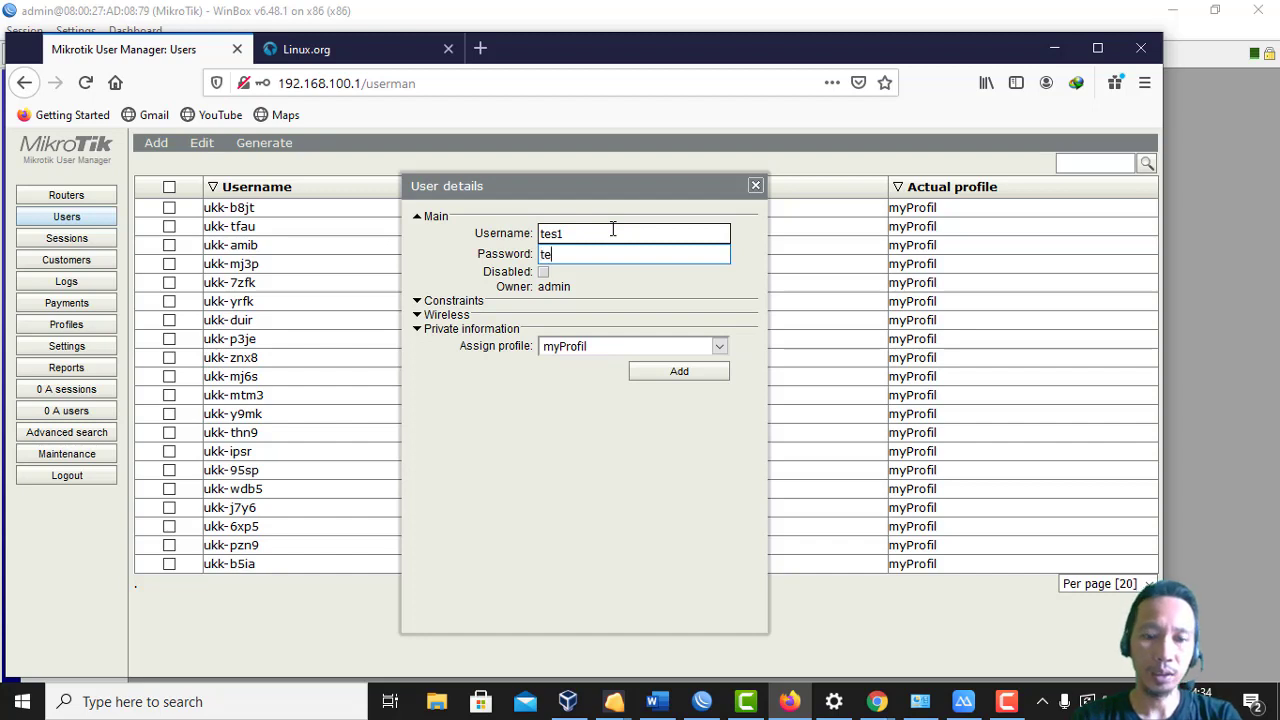
{"action": "type", "text": "s1"}
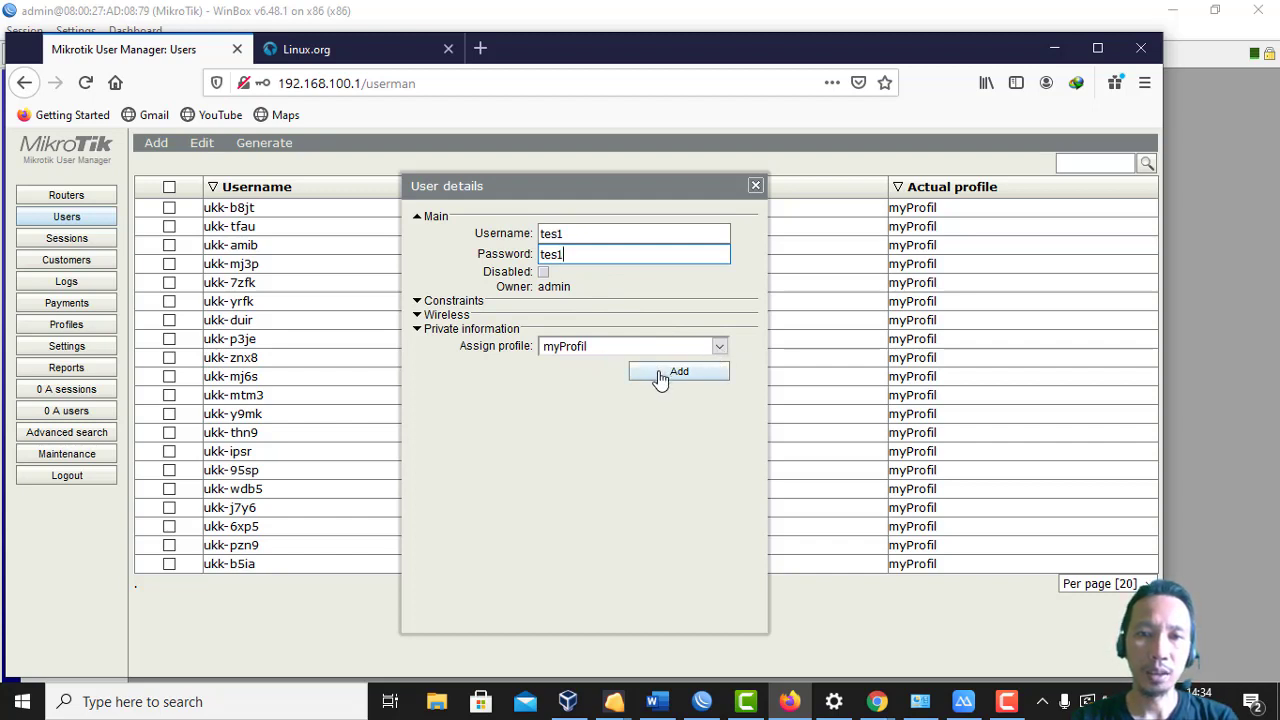
{"action": "left_click", "coordinate": [660, 377]}
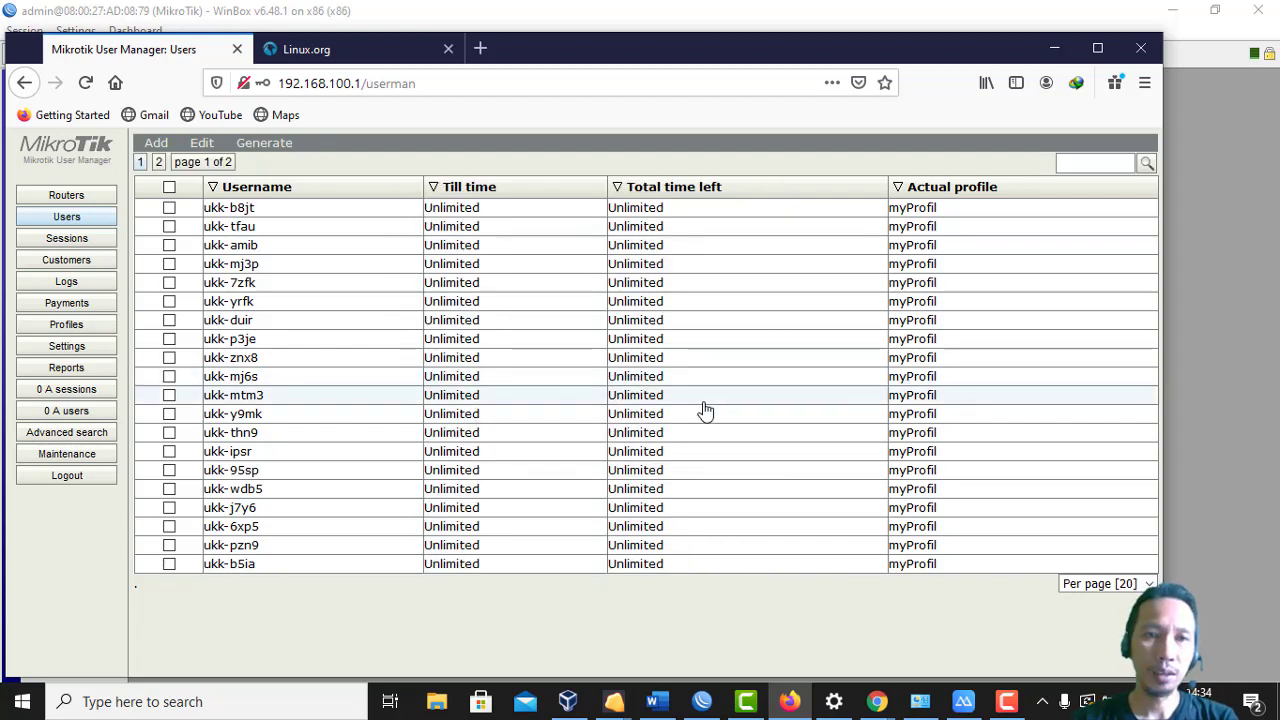
{"action": "left_click", "coordinate": [158, 162]}
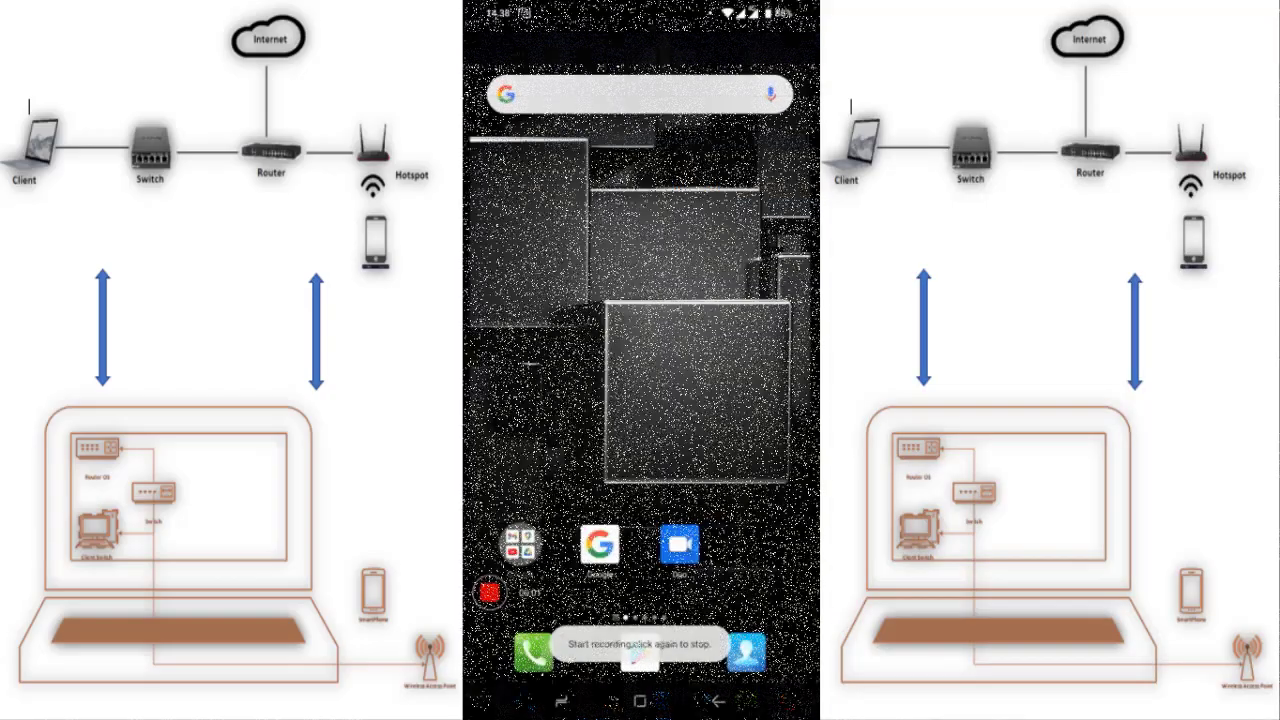
From the phone's Wi-Fi settings, open the MikroTik hotspot network's login page
{"action": "left_click_drag", "start_coordinate": [640, 12], "coordinate": [640, 250]}
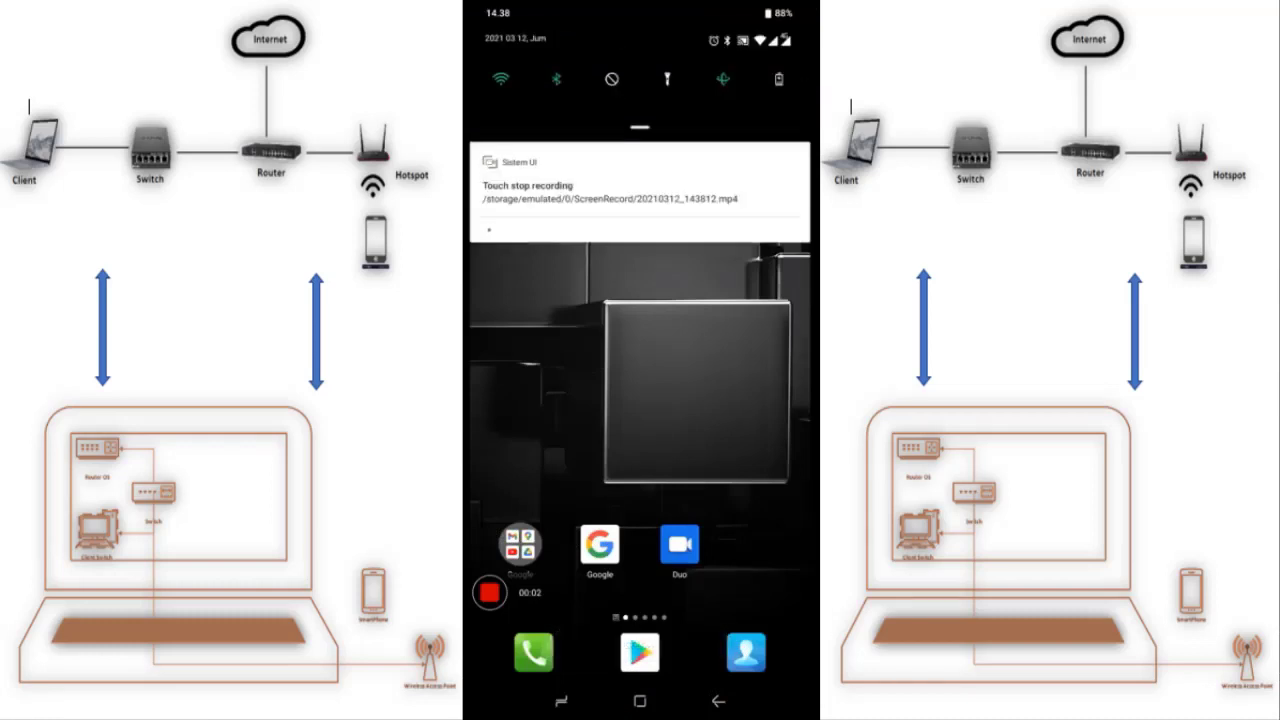
{"action": "left_click_drag", "start_coordinate": [640, 128], "coordinate": [640, 400]}
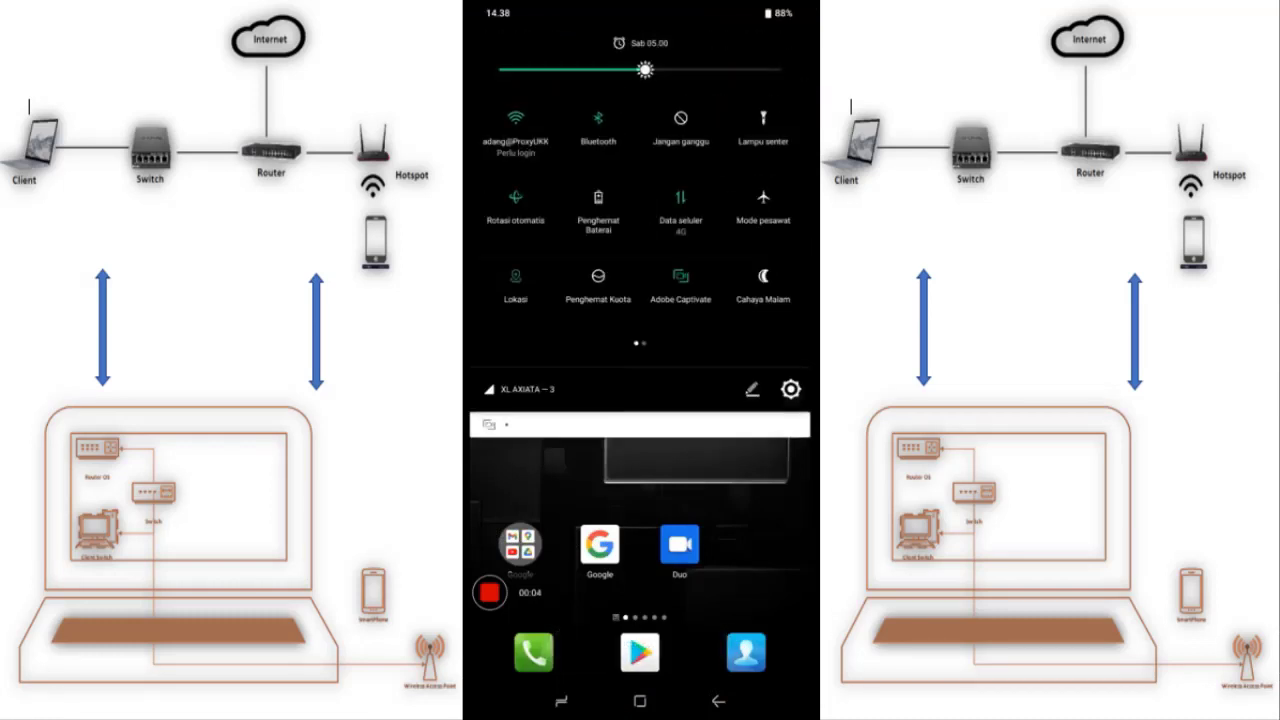
{"action": "left_click", "coordinate": [790, 389]}
{"action": "left_click", "coordinate": [600, 124]}
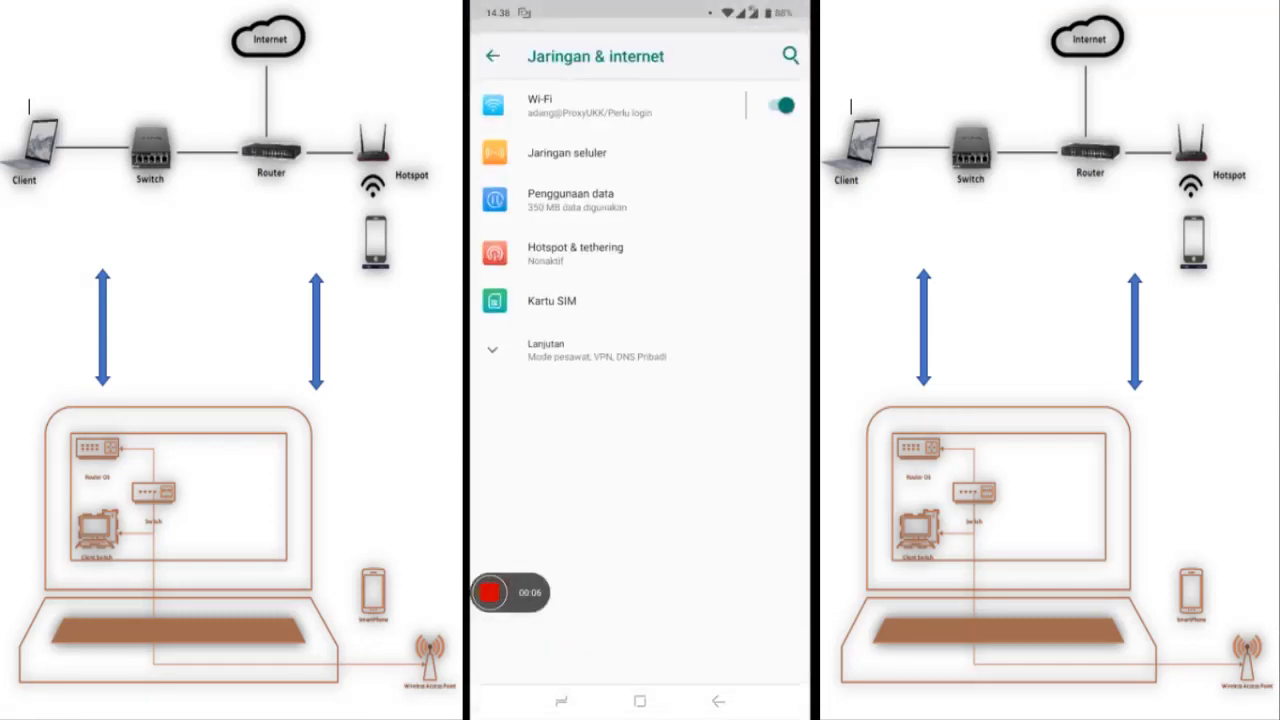
{"action": "left_click", "coordinate": [600, 105]}
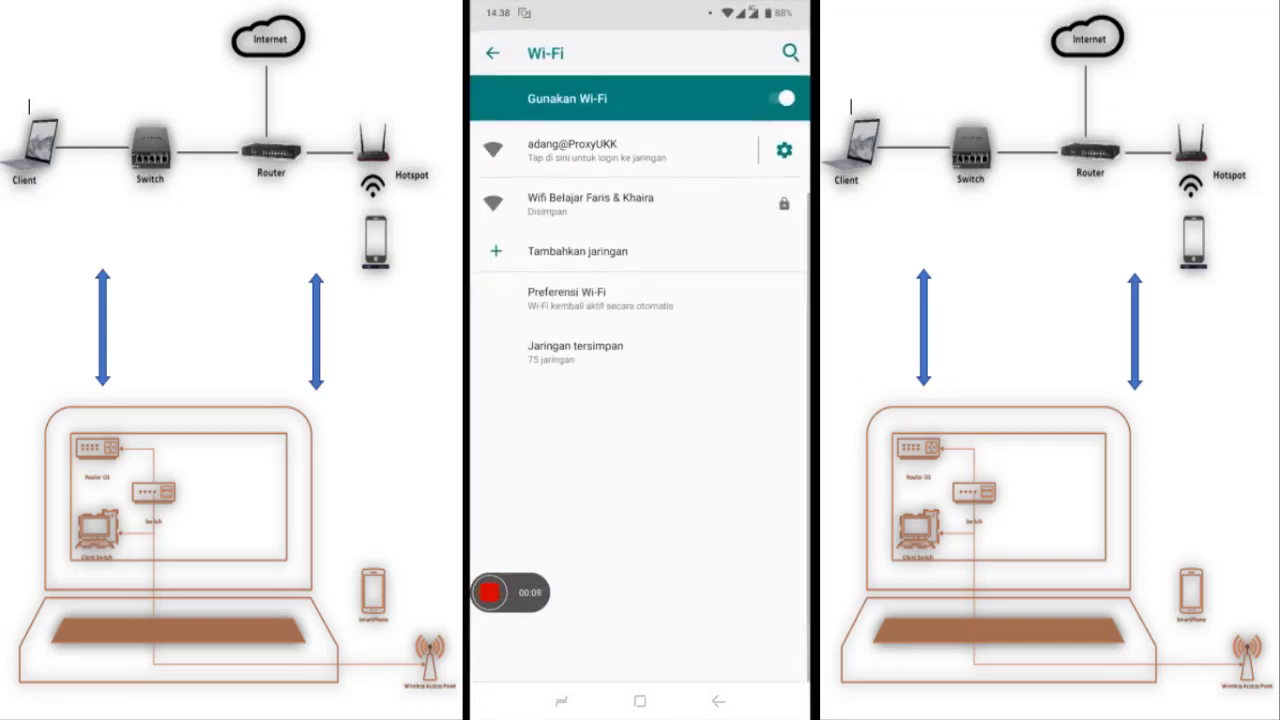
{"action": "left_click", "coordinate": [590, 150]}
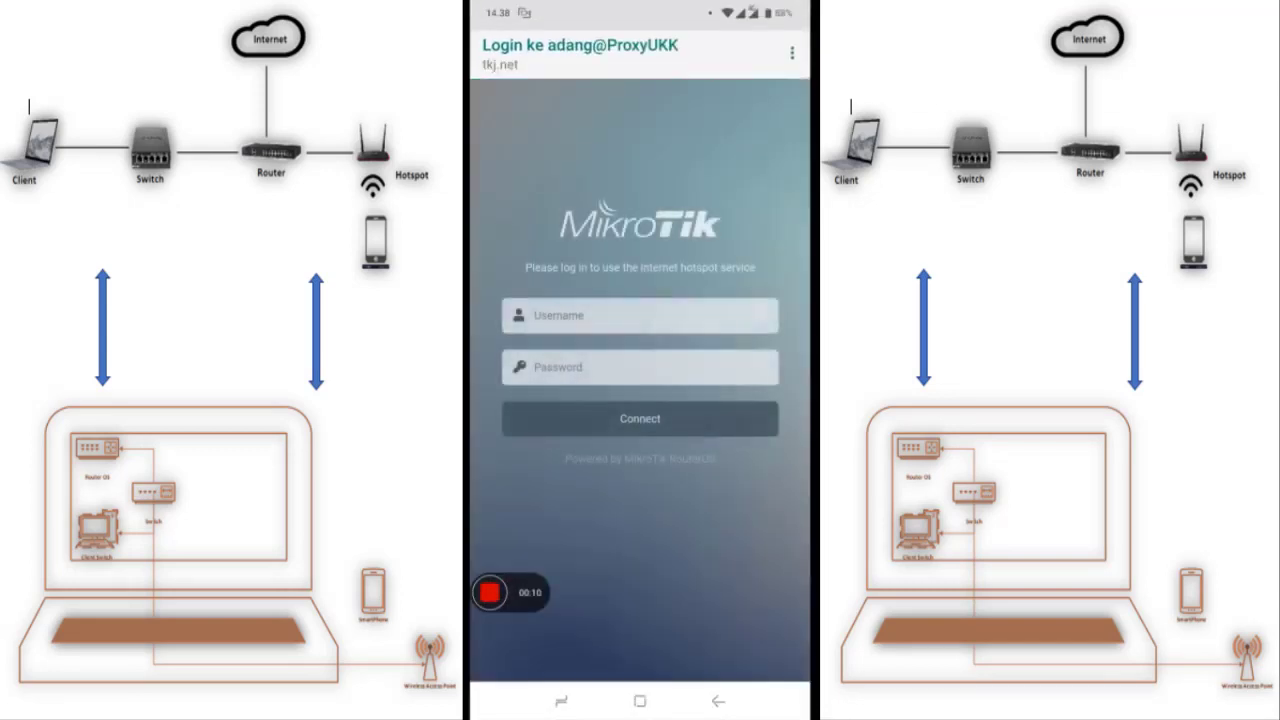
Log in to the hotspot with the new test user's username and password
{"action": "left_click", "coordinate": [640, 316]}
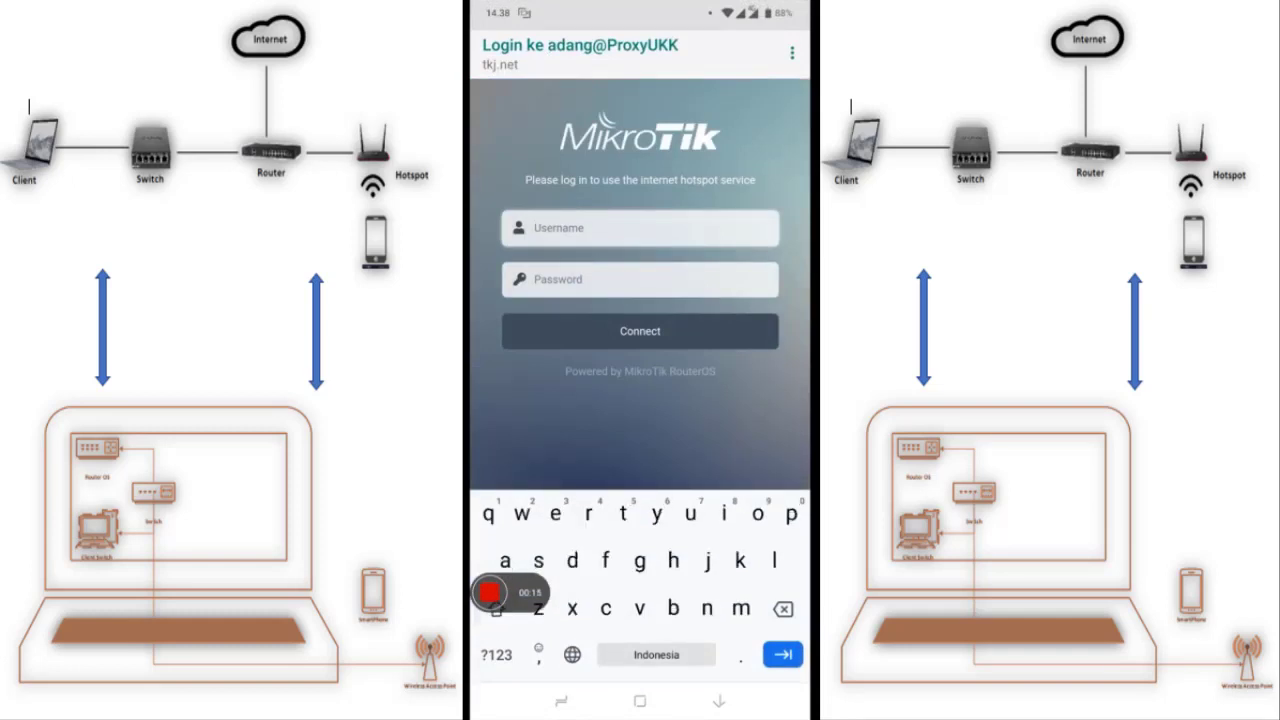
{"action": "type", "text": "tes"}
{"action": "left_click", "coordinate": [496, 654]}
{"action": "type", "text": "1"}
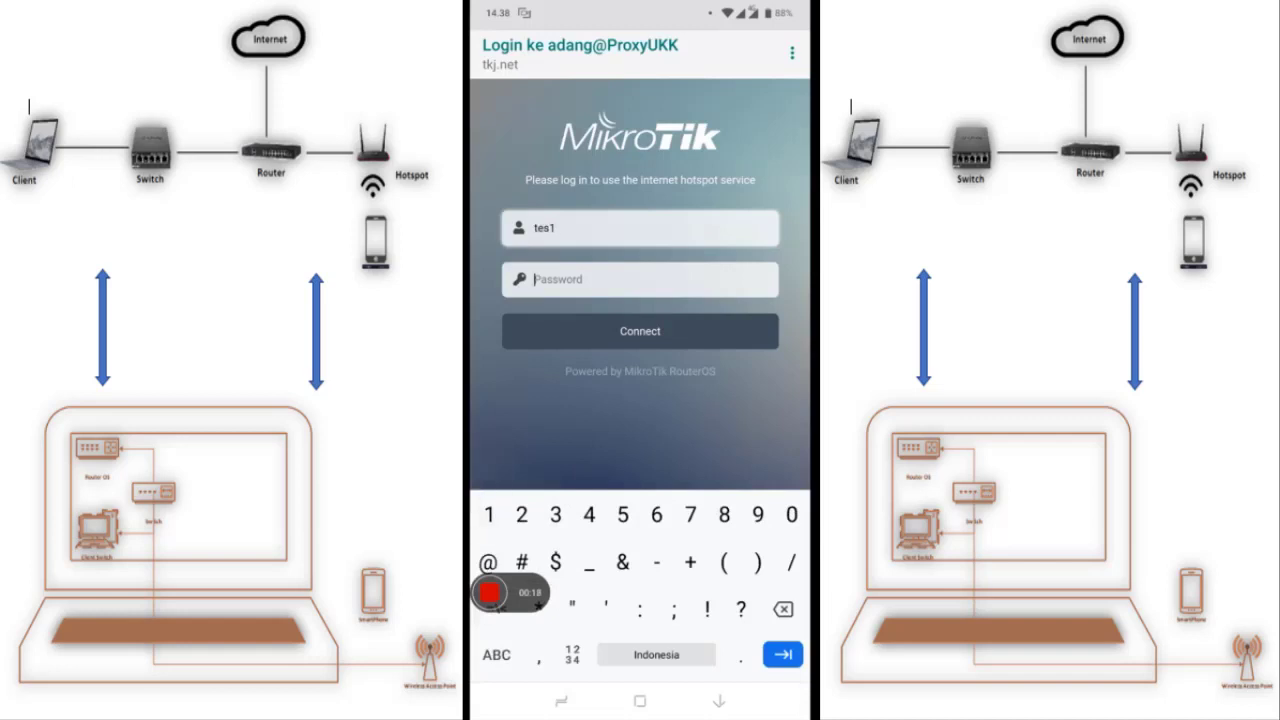
{"action": "key", "text": "Tab"}
{"action": "type", "text": "tes"}
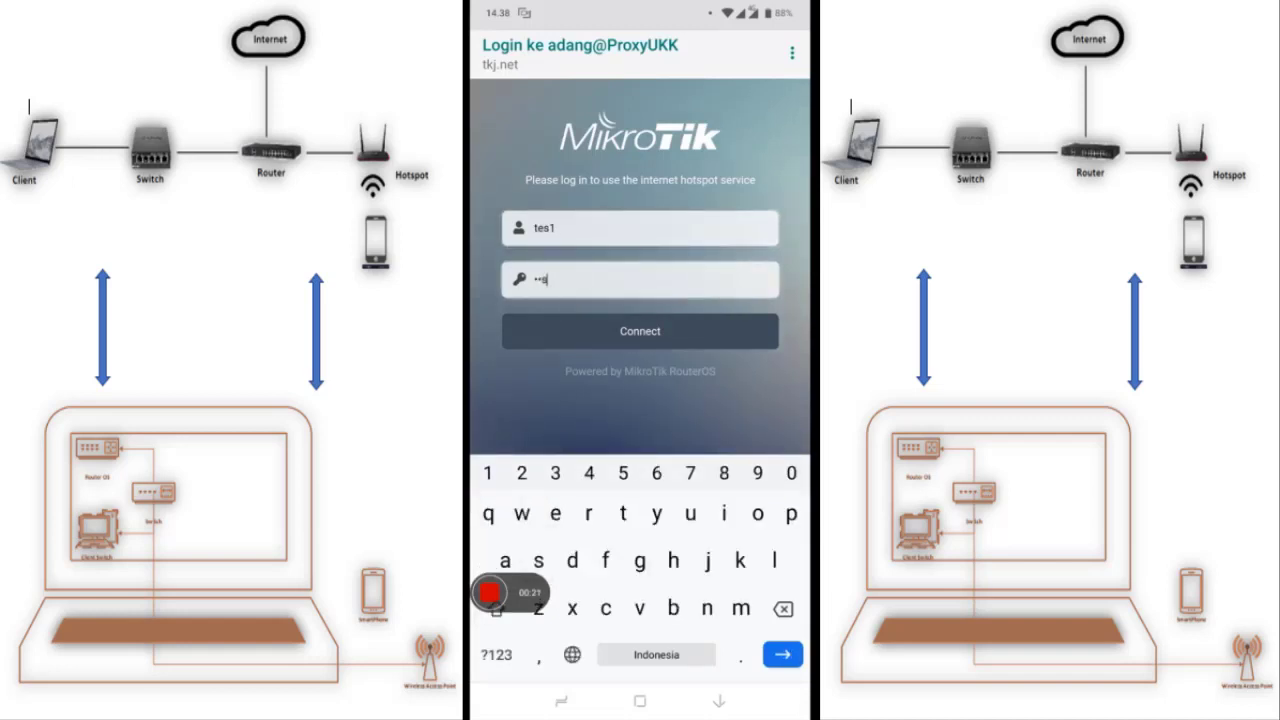
{"action": "key", "text": "Return"}
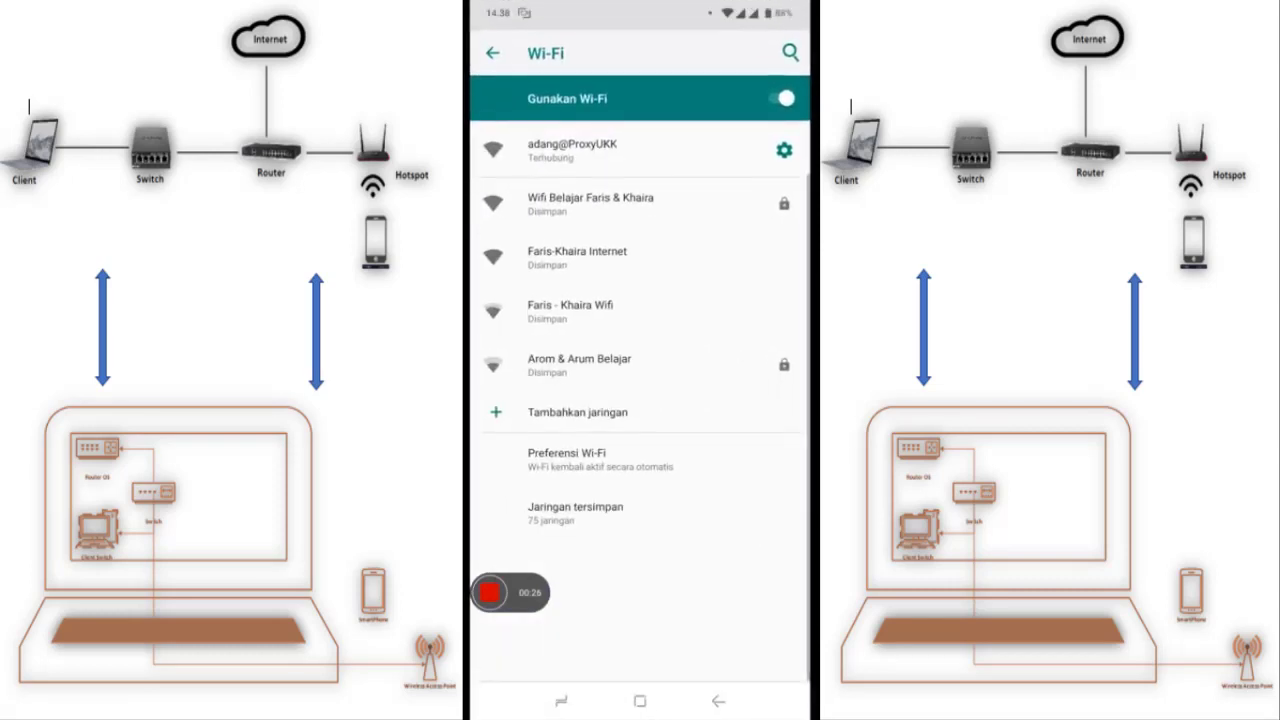
Clear the recent apps and launch Chrome from the Google folder
{"action": "left_click", "coordinate": [561, 701]}
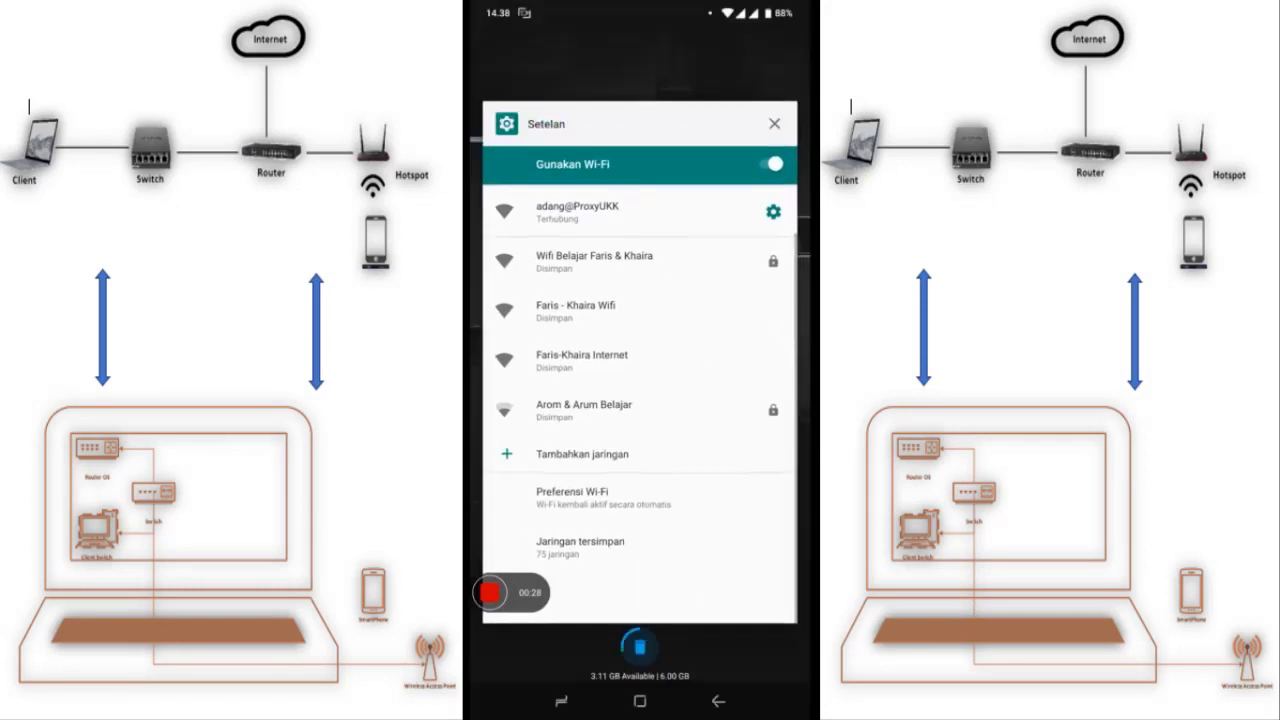
{"action": "left_click", "coordinate": [640, 647]}
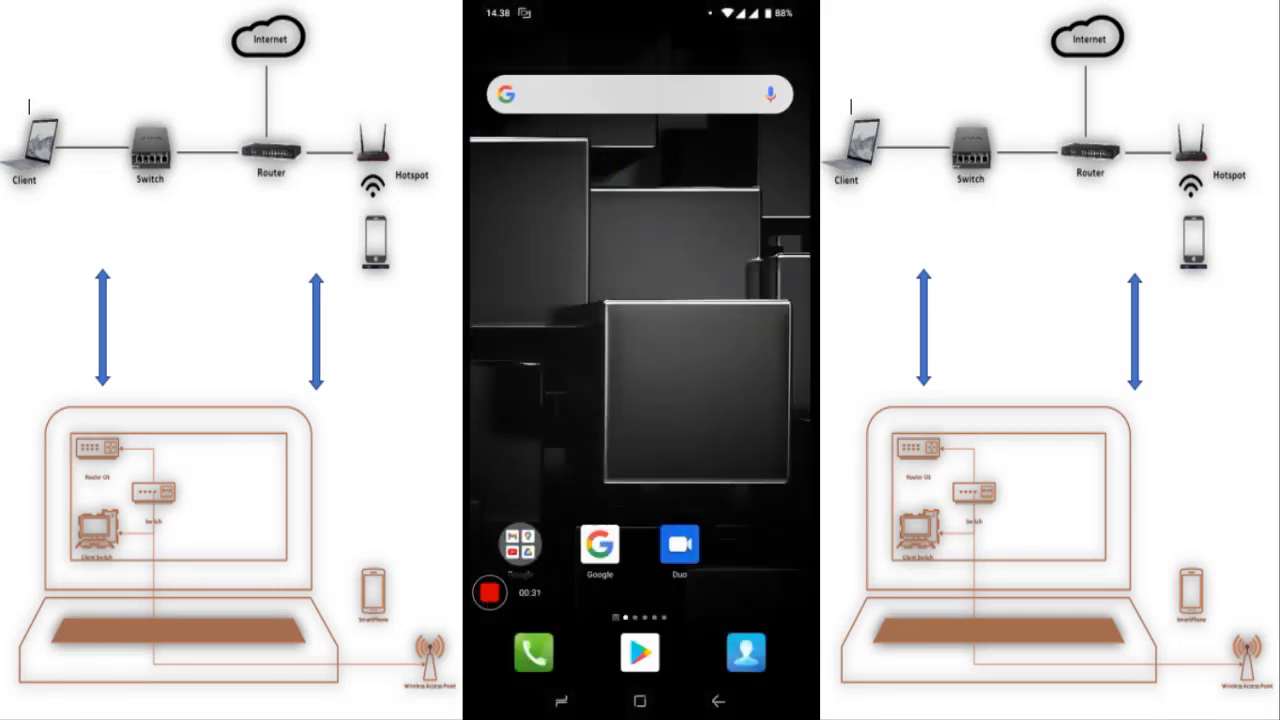
{"action": "left_click", "coordinate": [520, 545]}
{"action": "left_click", "coordinate": [517, 365]}
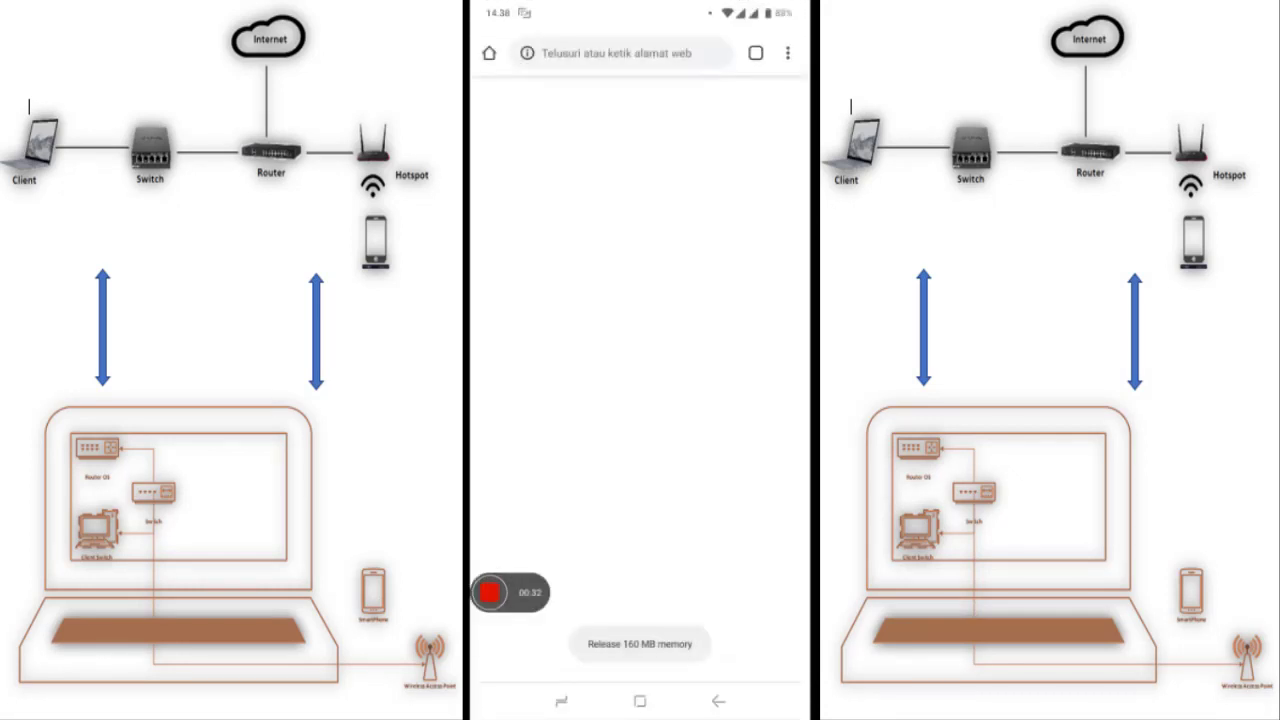
Browse to linux.org in Chrome and dismiss the advertisement popup
{"action": "left_click", "coordinate": [620, 53]}
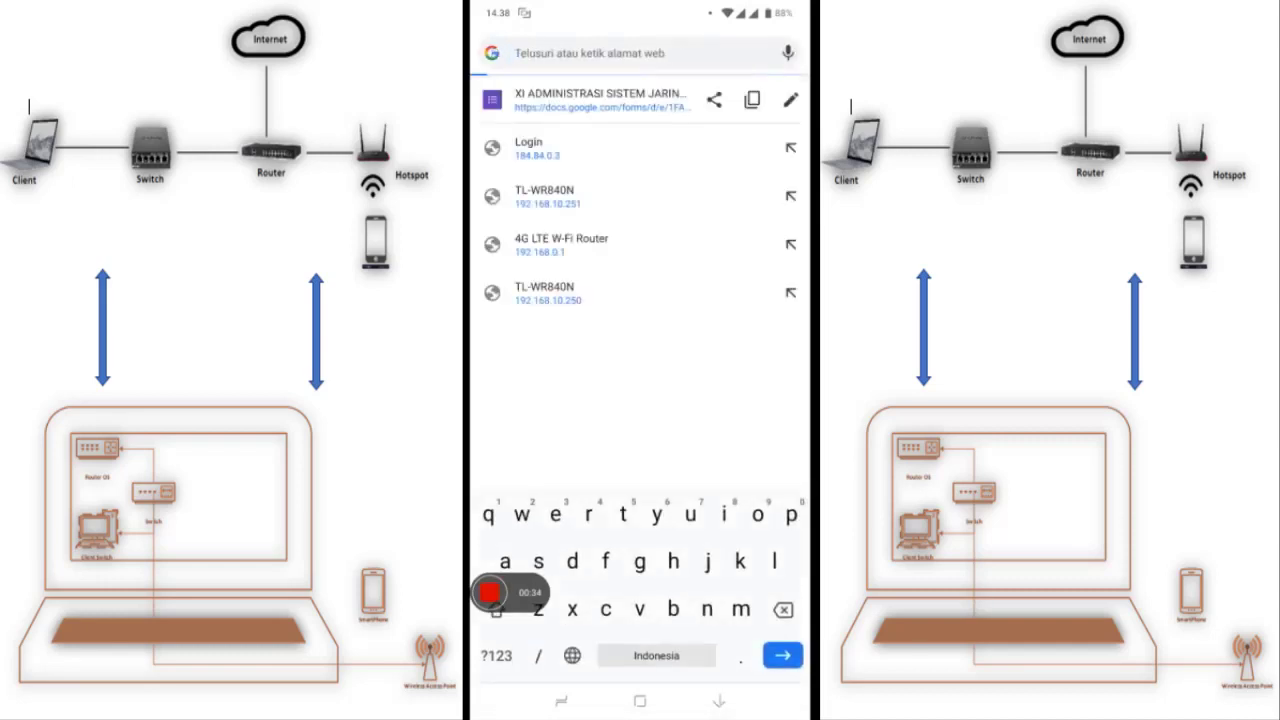
{"action": "type", "text": "linu"}
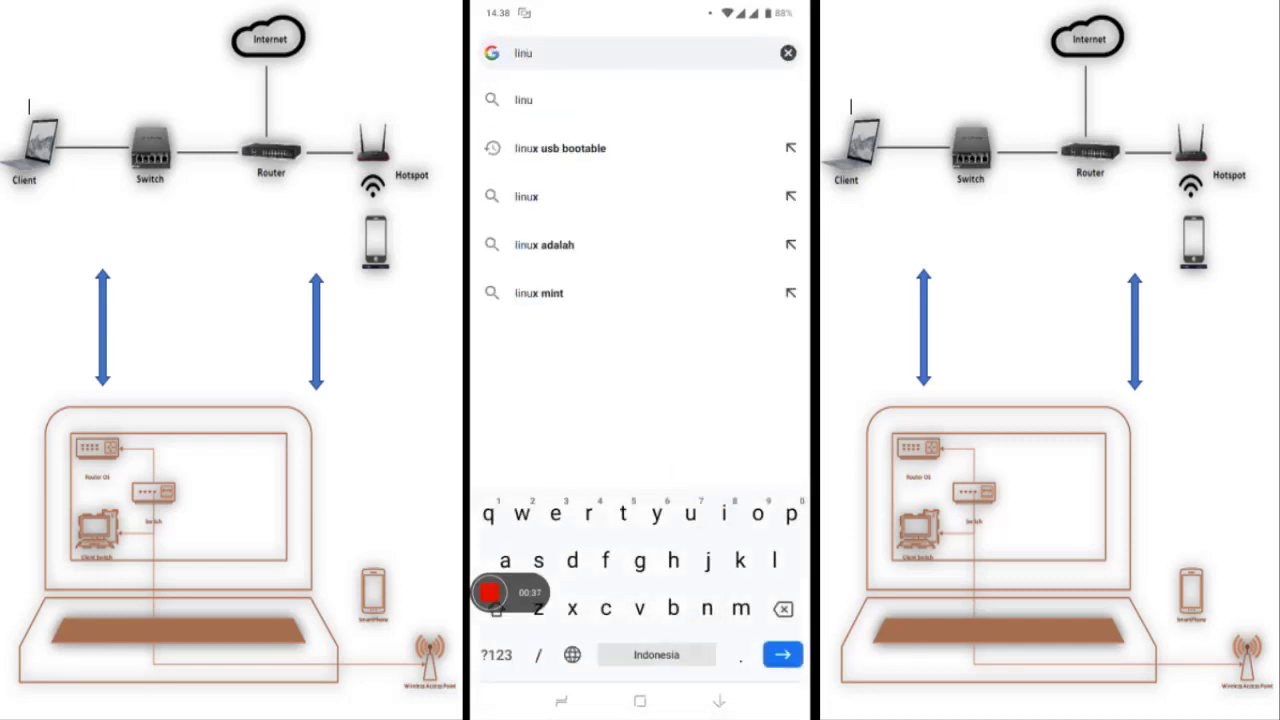
{"action": "type", "text": "x.org"}
{"action": "key", "text": "Return"}
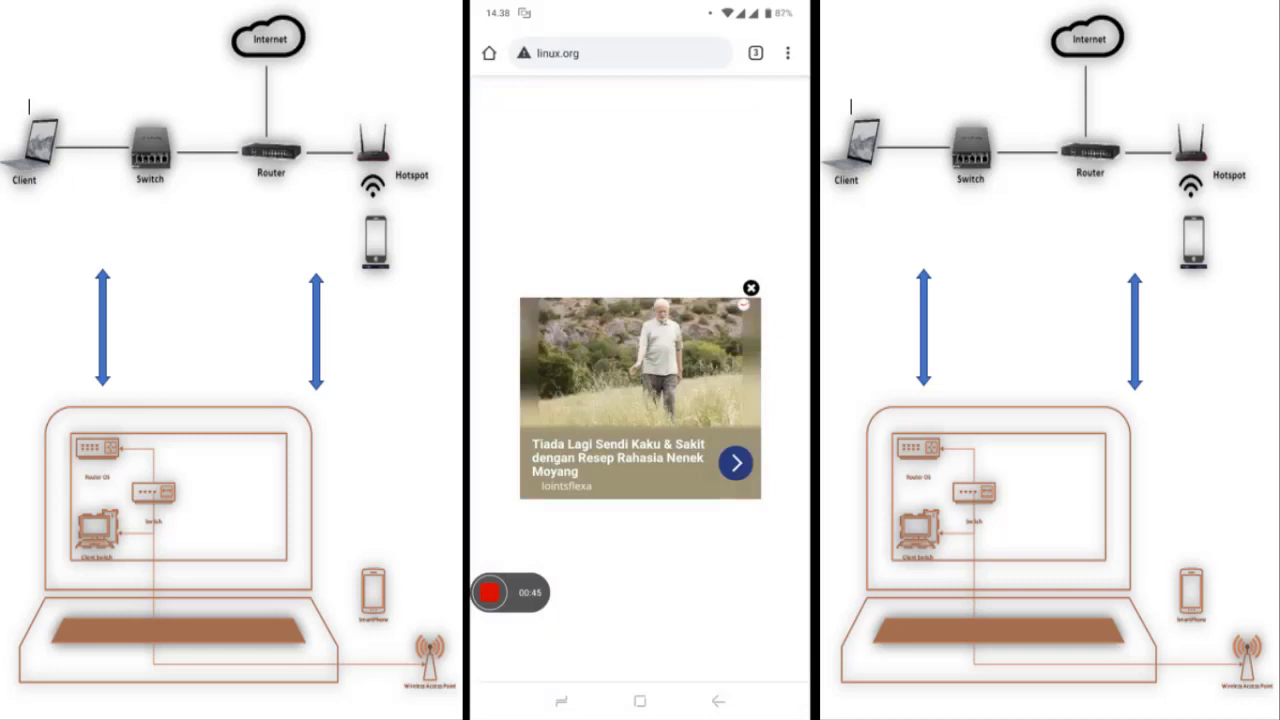
{"action": "left_click", "coordinate": [751, 288]}
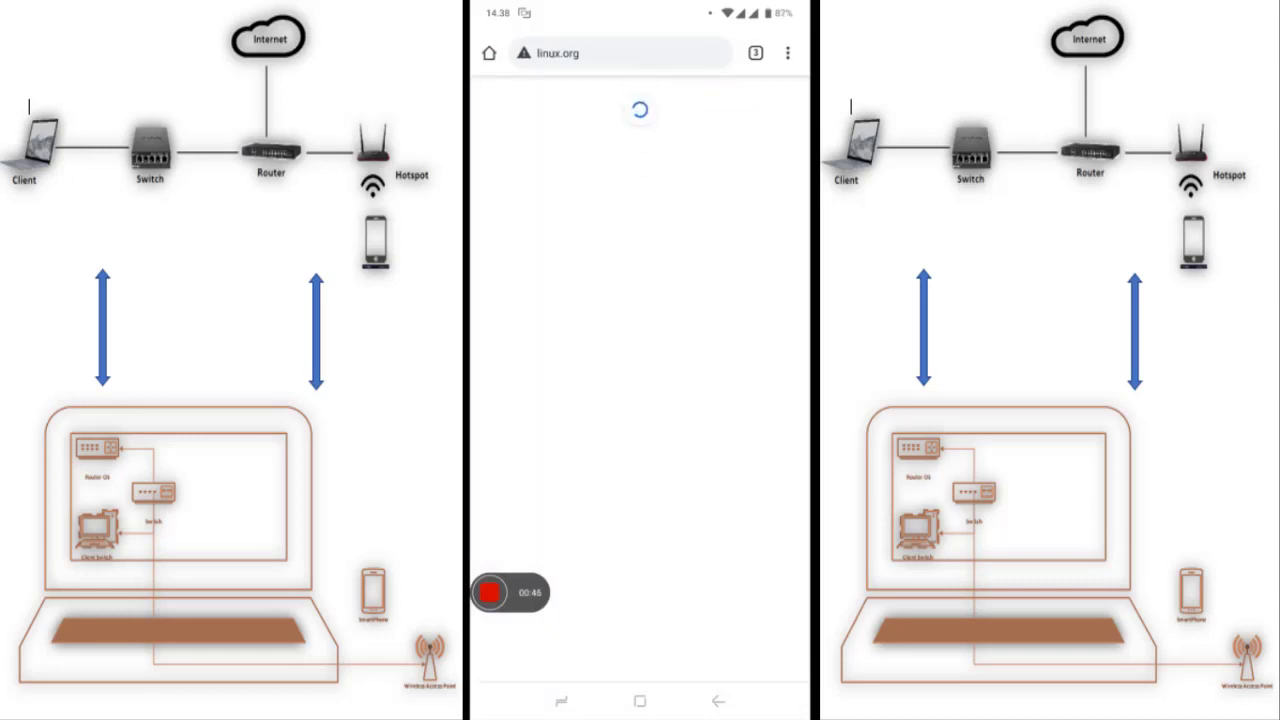